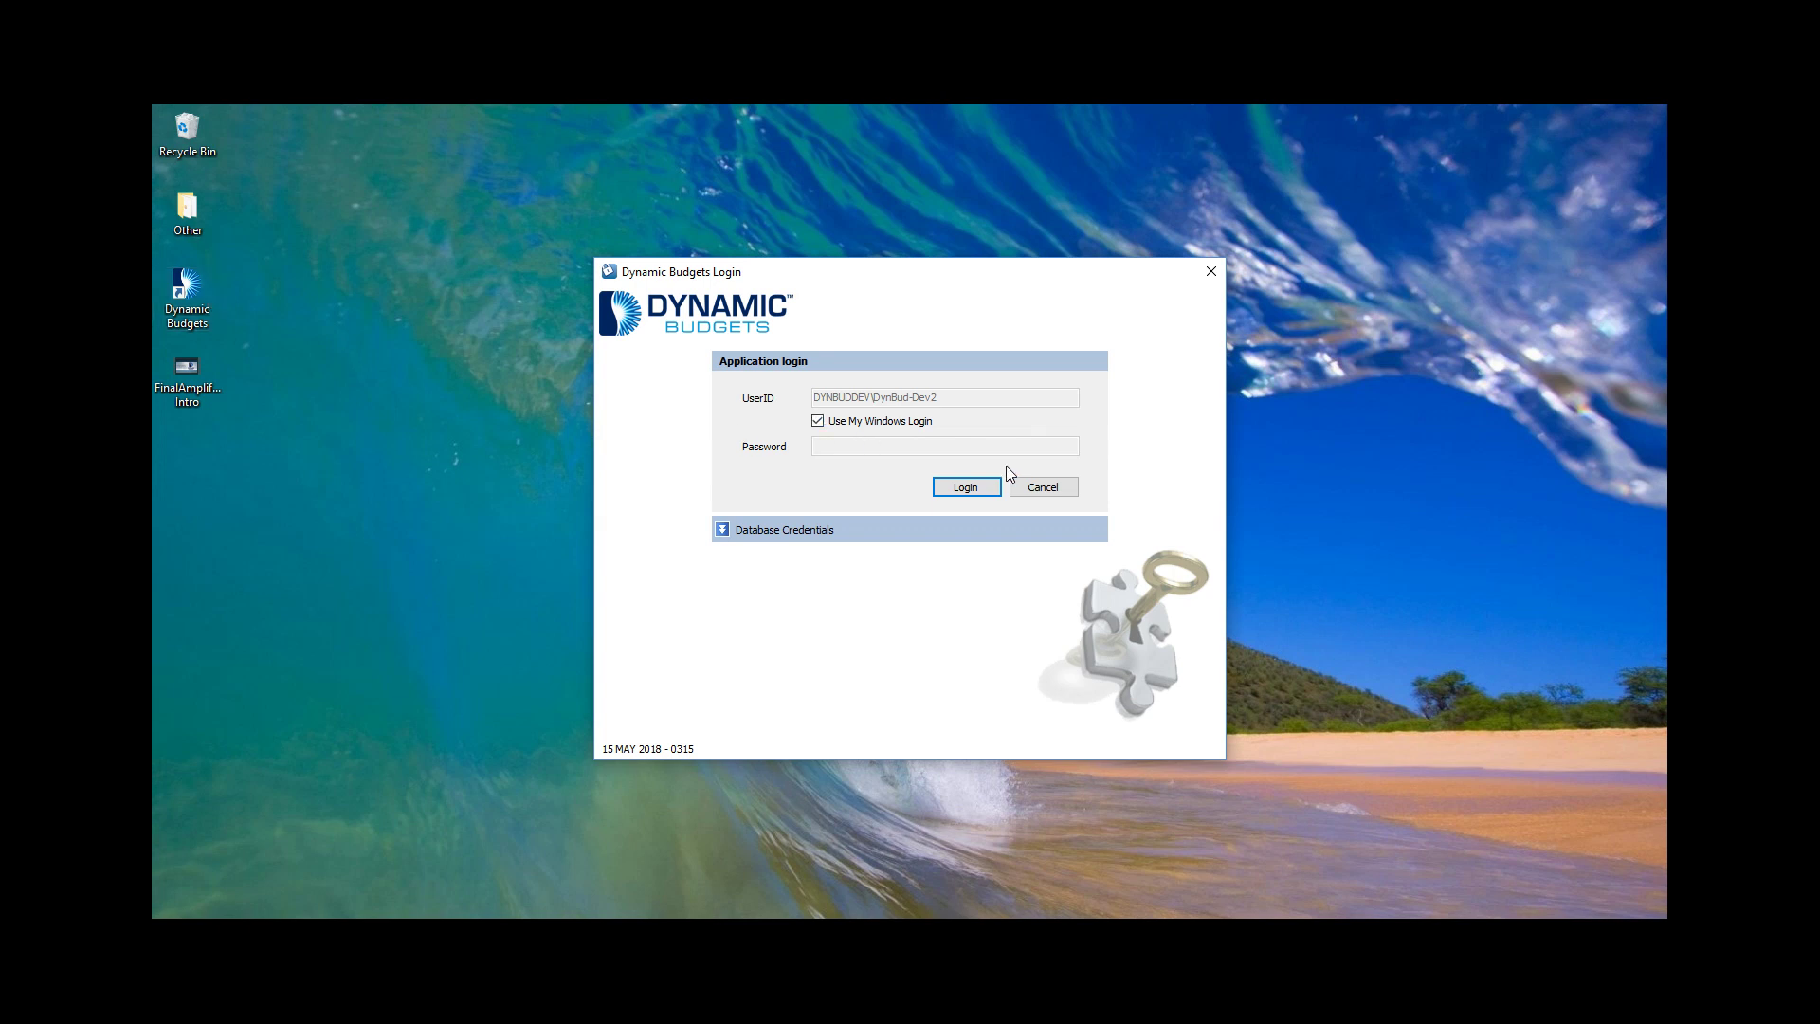
Step: Log in with the Windows login and open the Monthly Summary - Accounts report
left_click(971, 486)
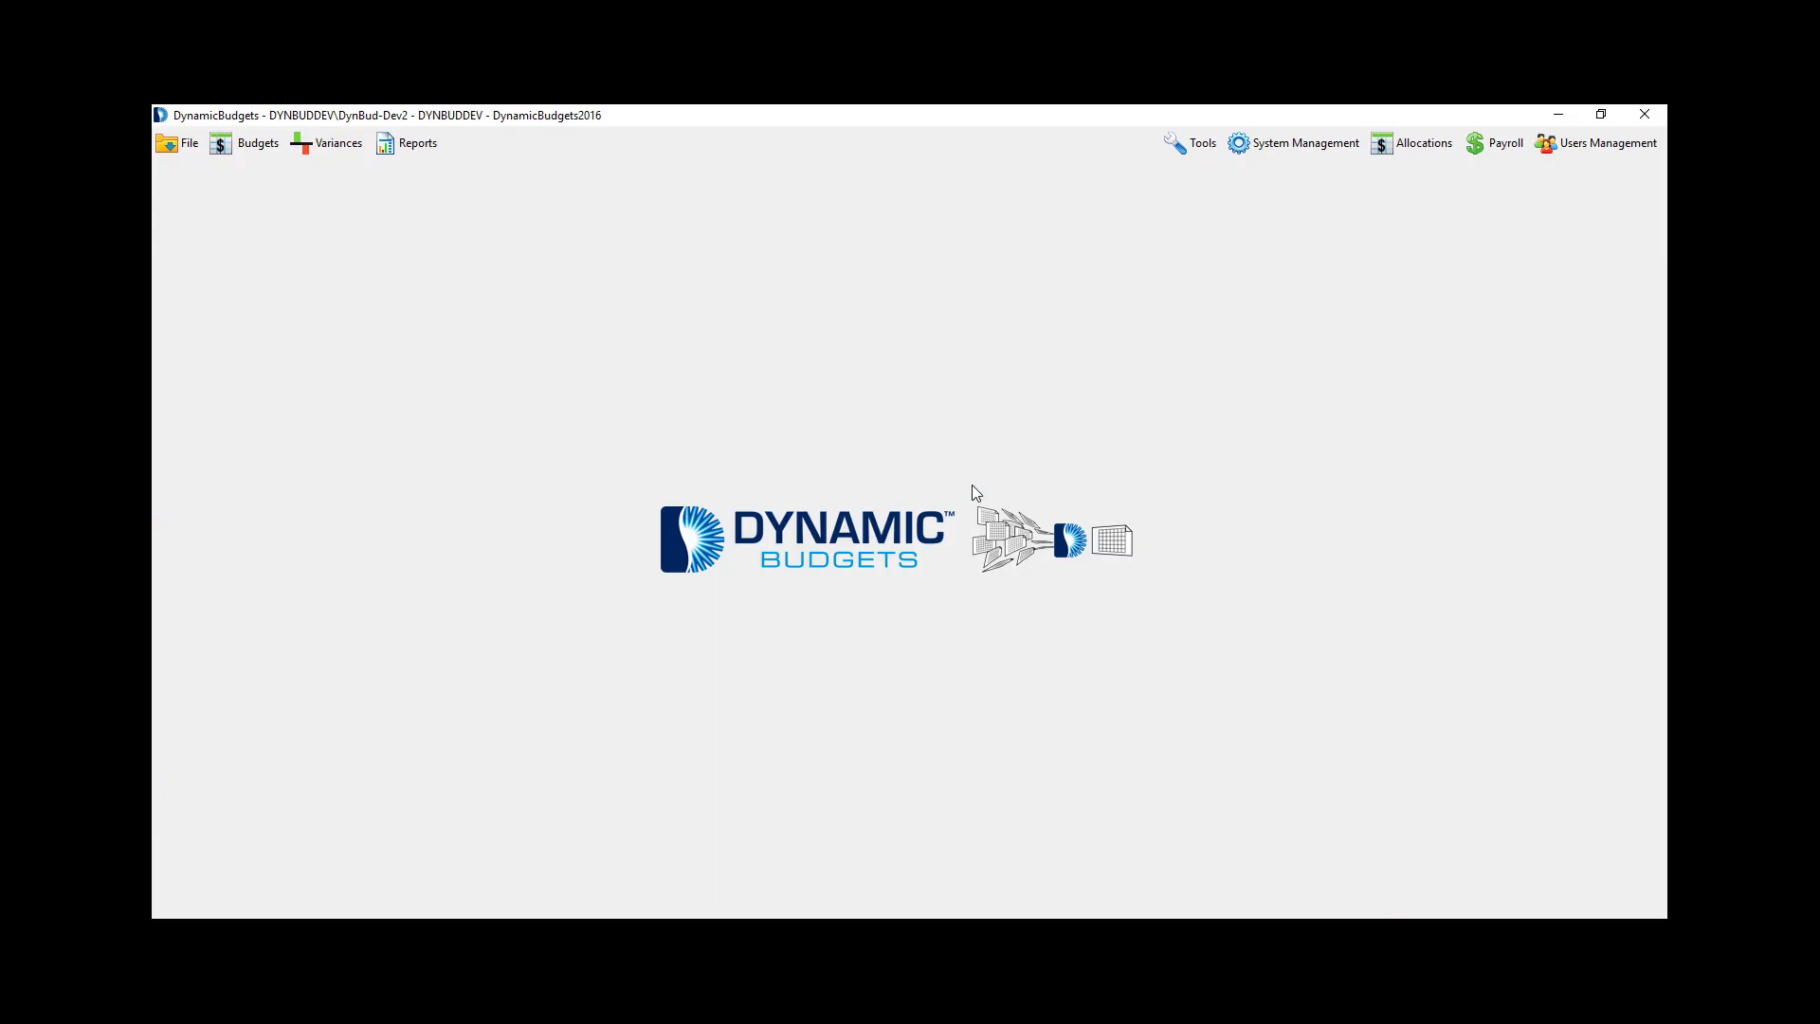
left_click(406, 149)
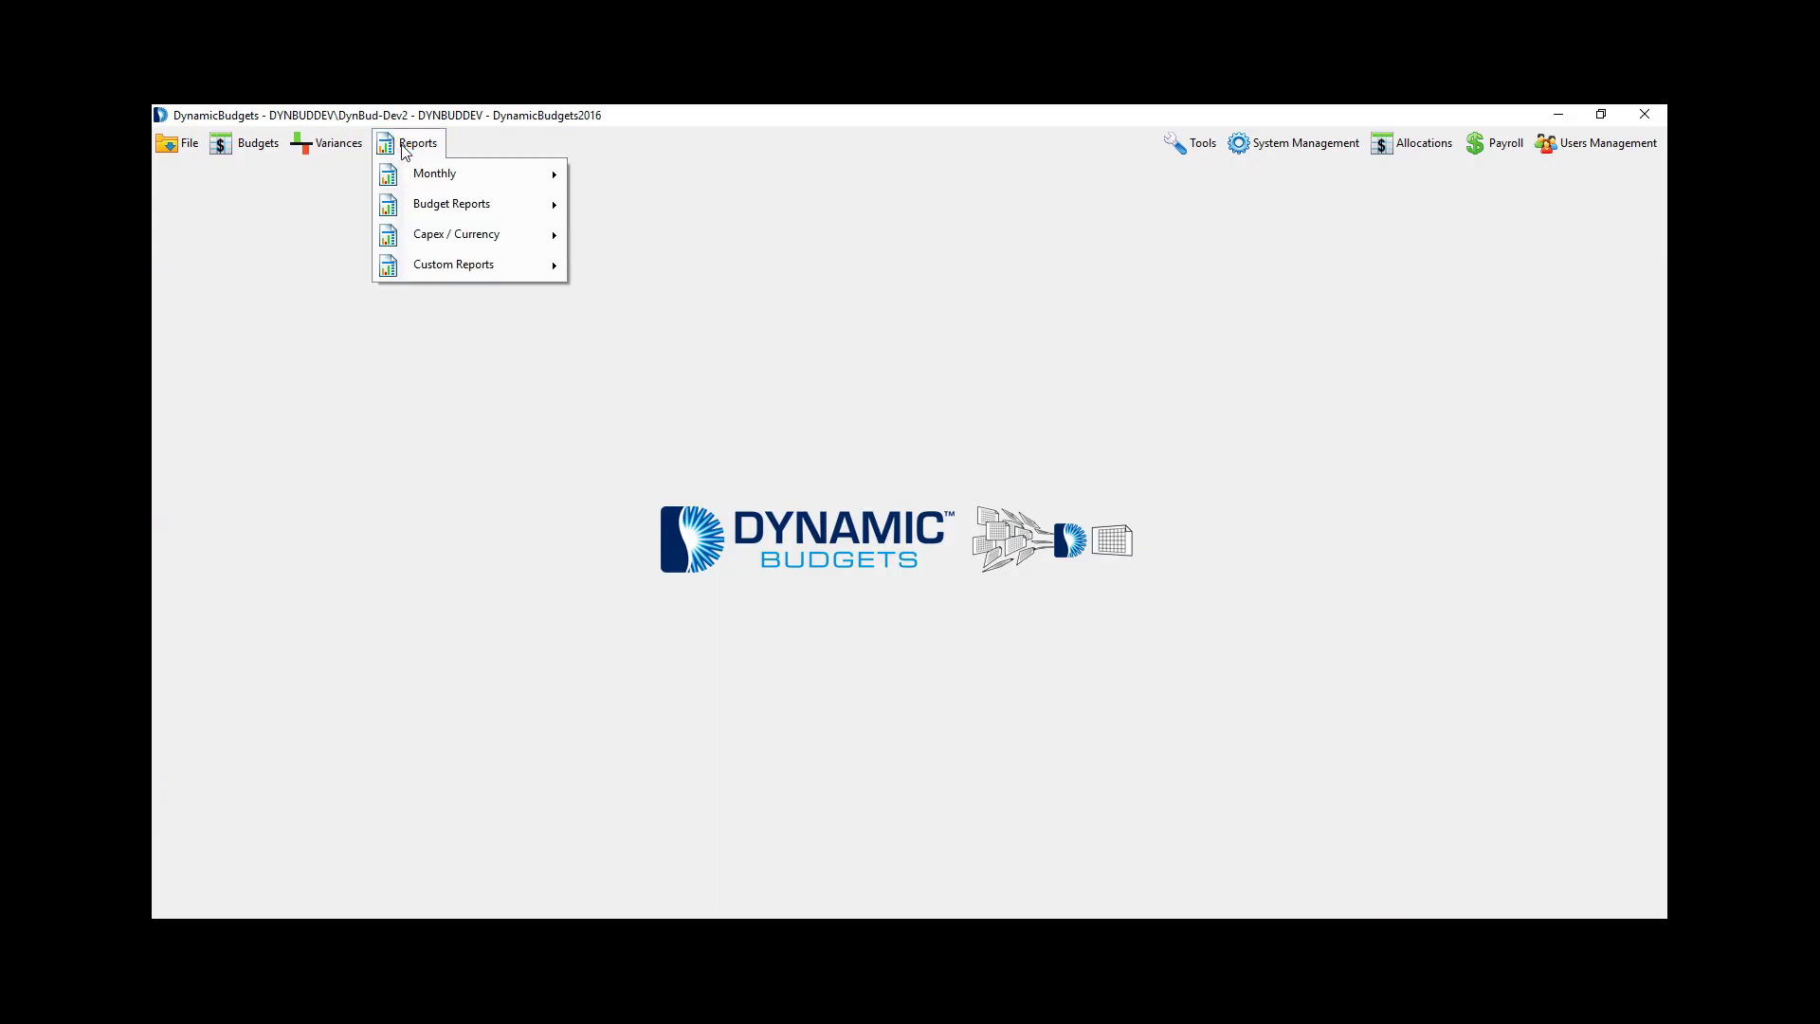
mouse_move(457, 178)
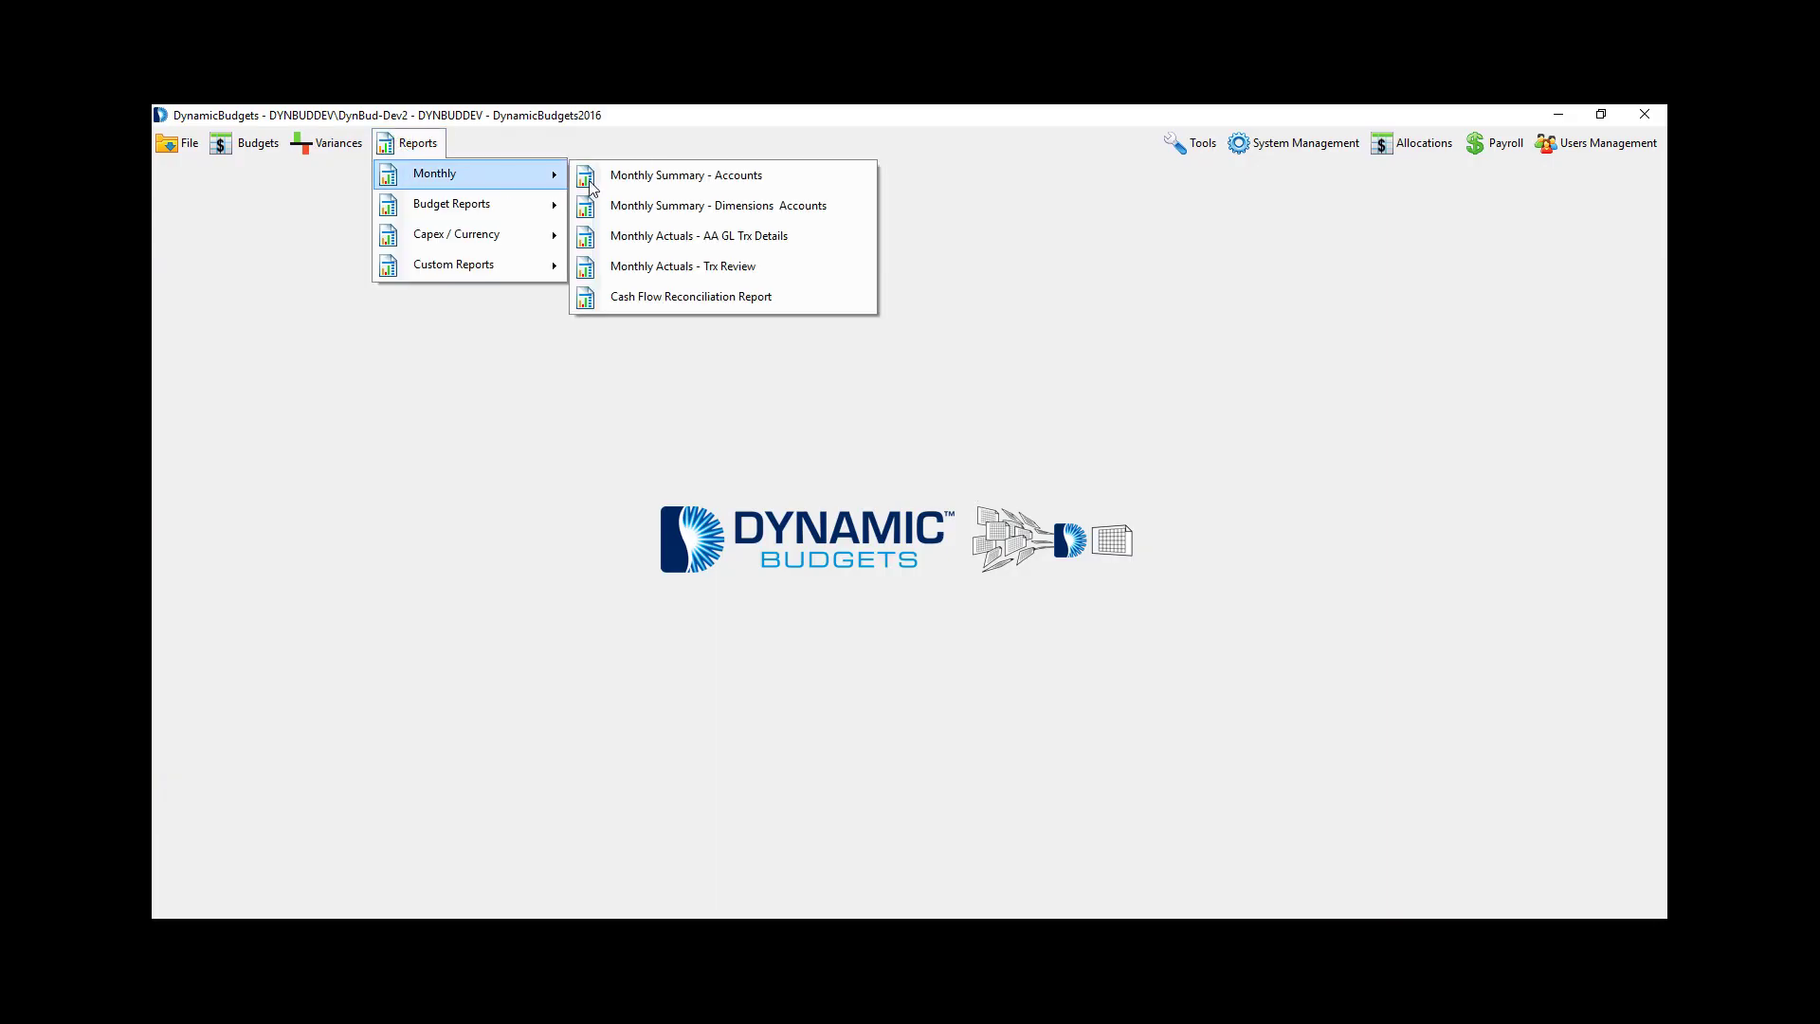
left_click(632, 179)
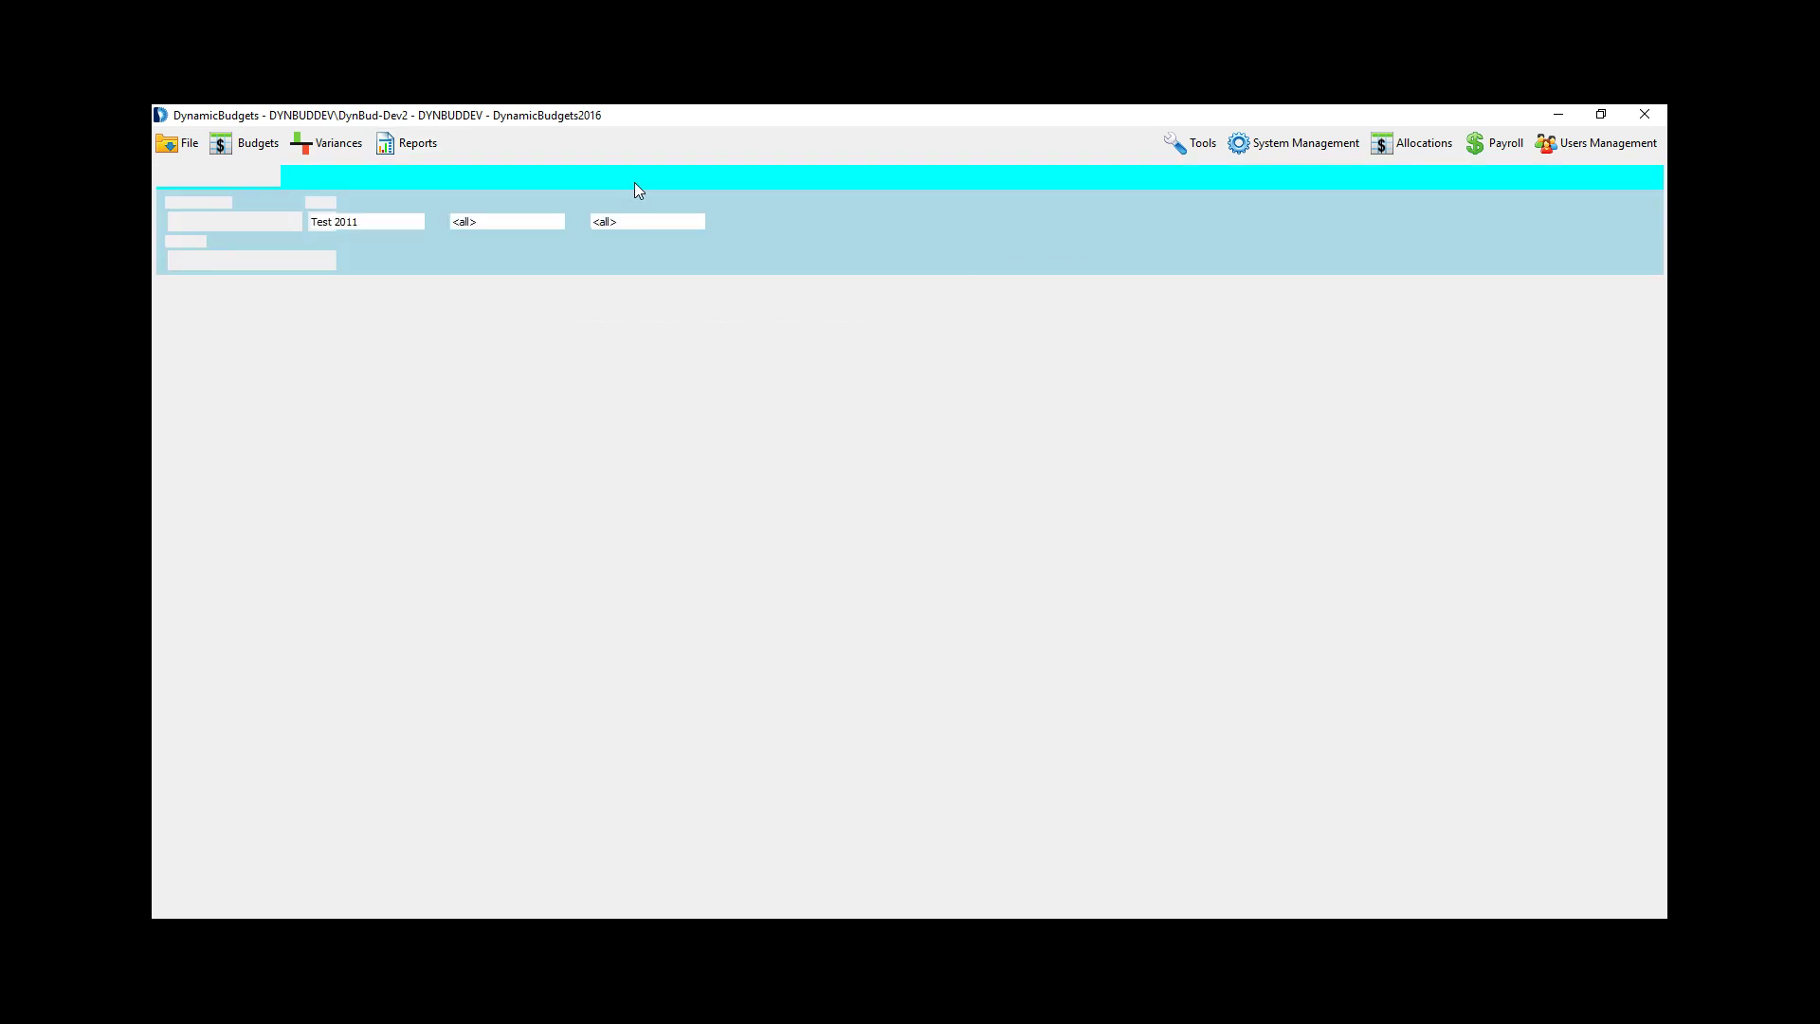
Step: Run the monthly summary for budget 2014 Actual, company The WorldOnline and OrgUnit 100 - La Palma
left_click(379, 222)
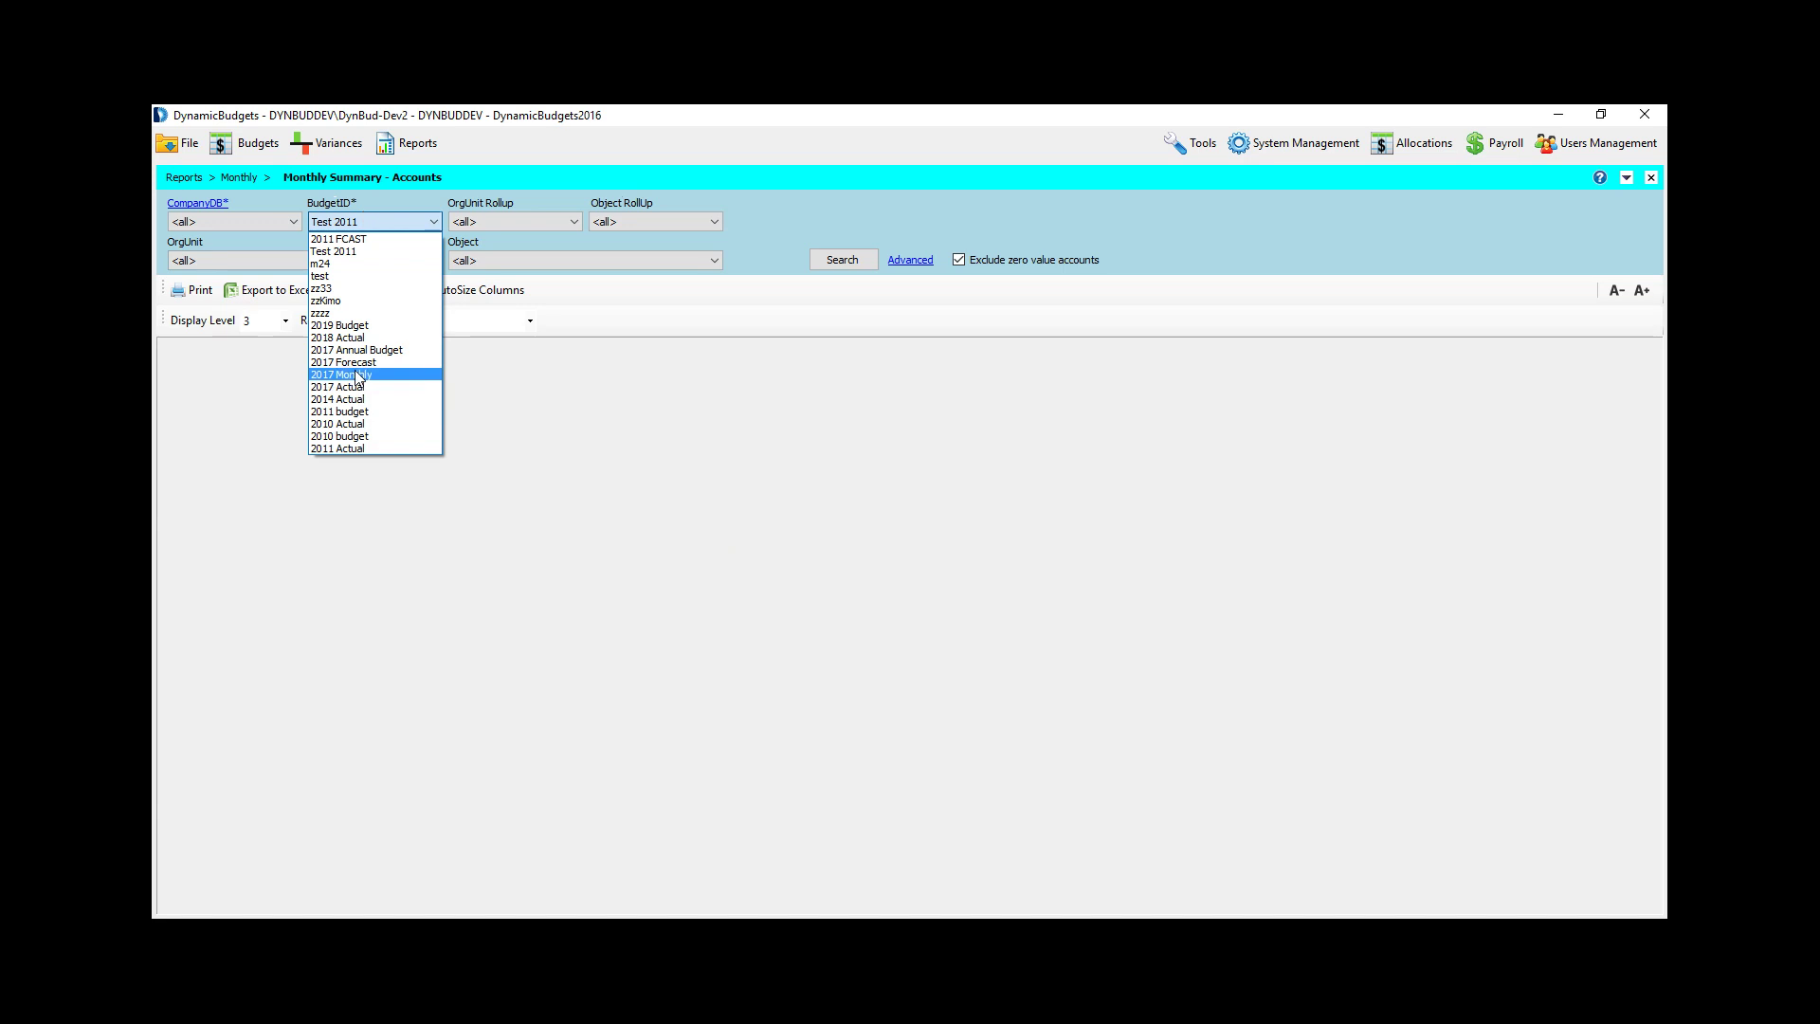
left_click(356, 399)
left_click(289, 222)
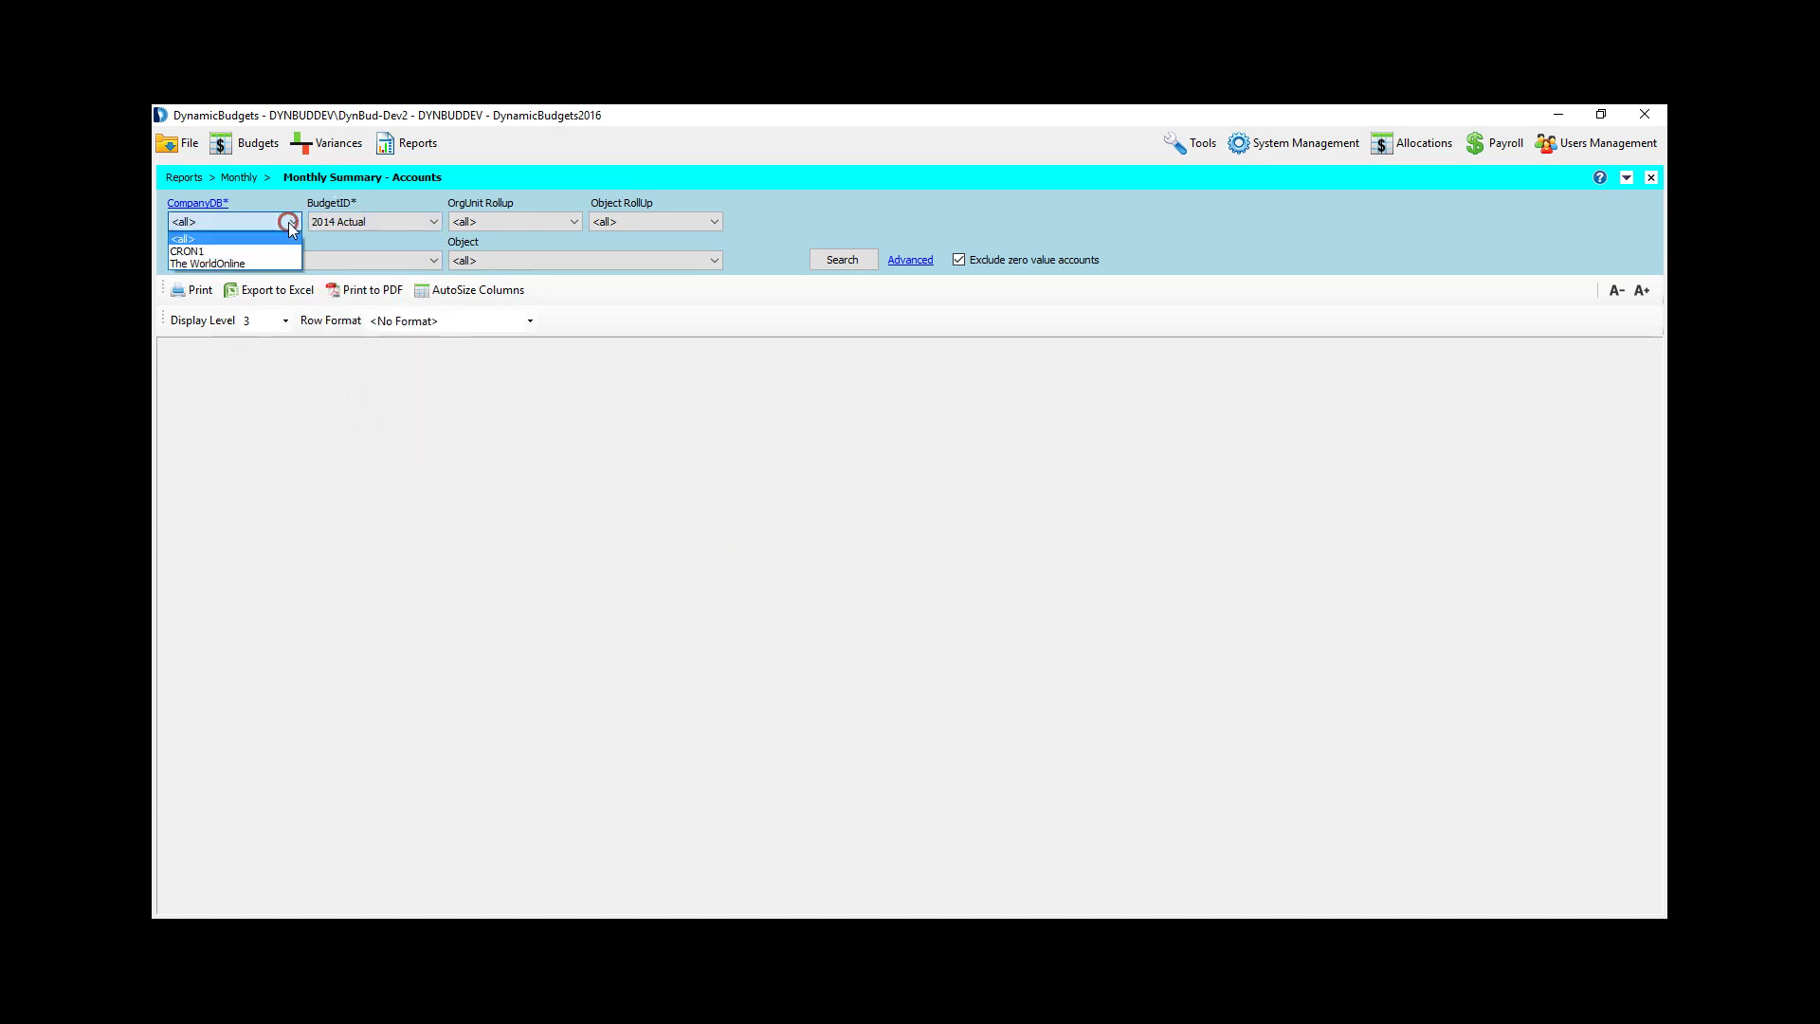
left_click(262, 264)
left_click(288, 262)
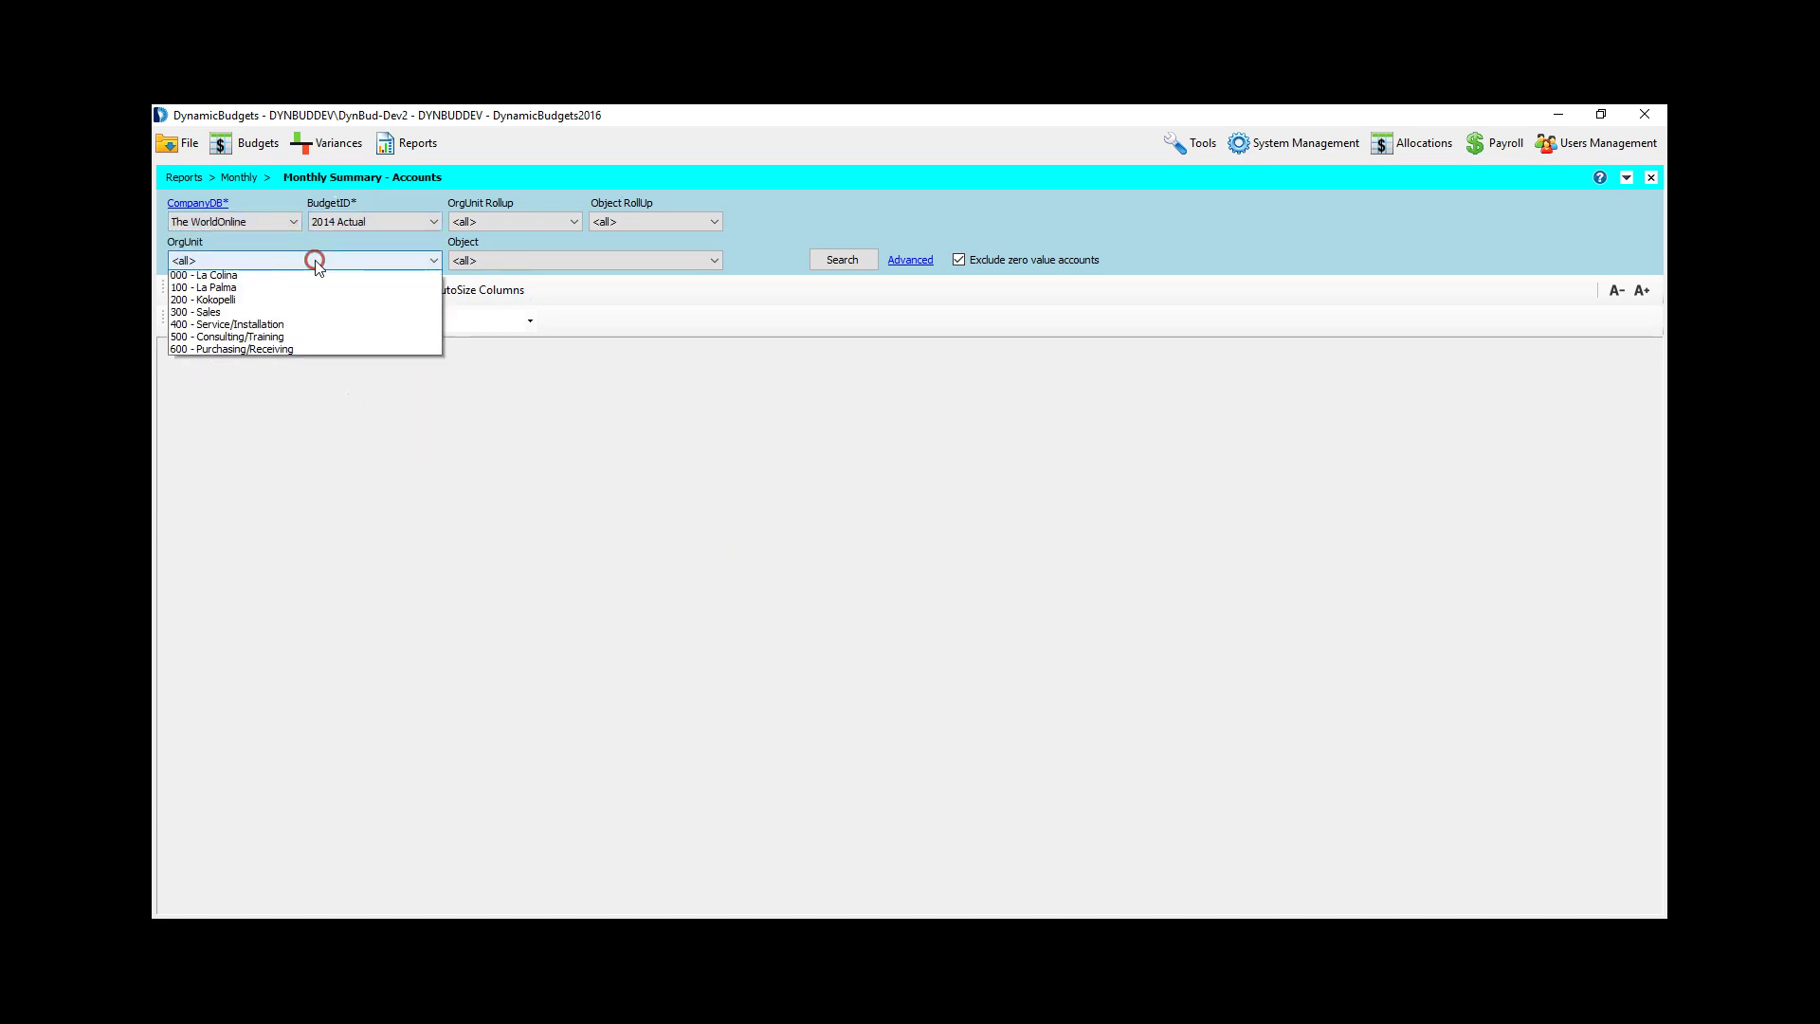
left_click(271, 304)
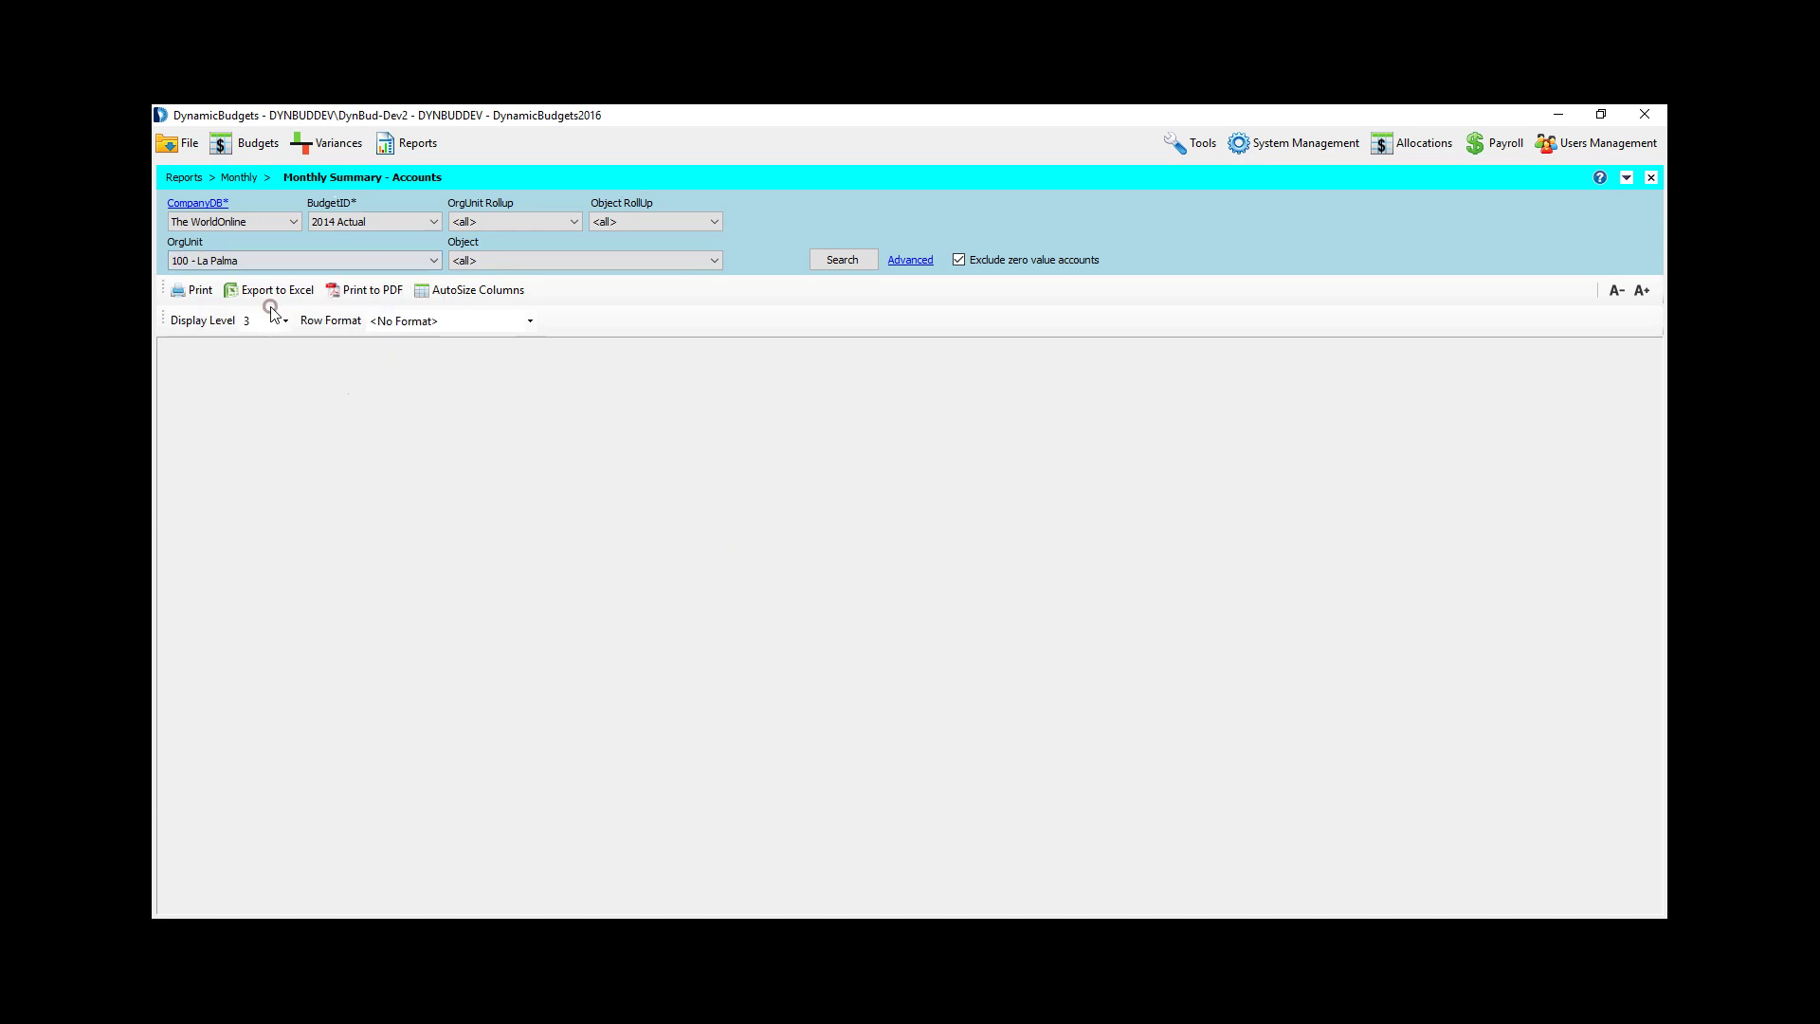
left_click(836, 260)
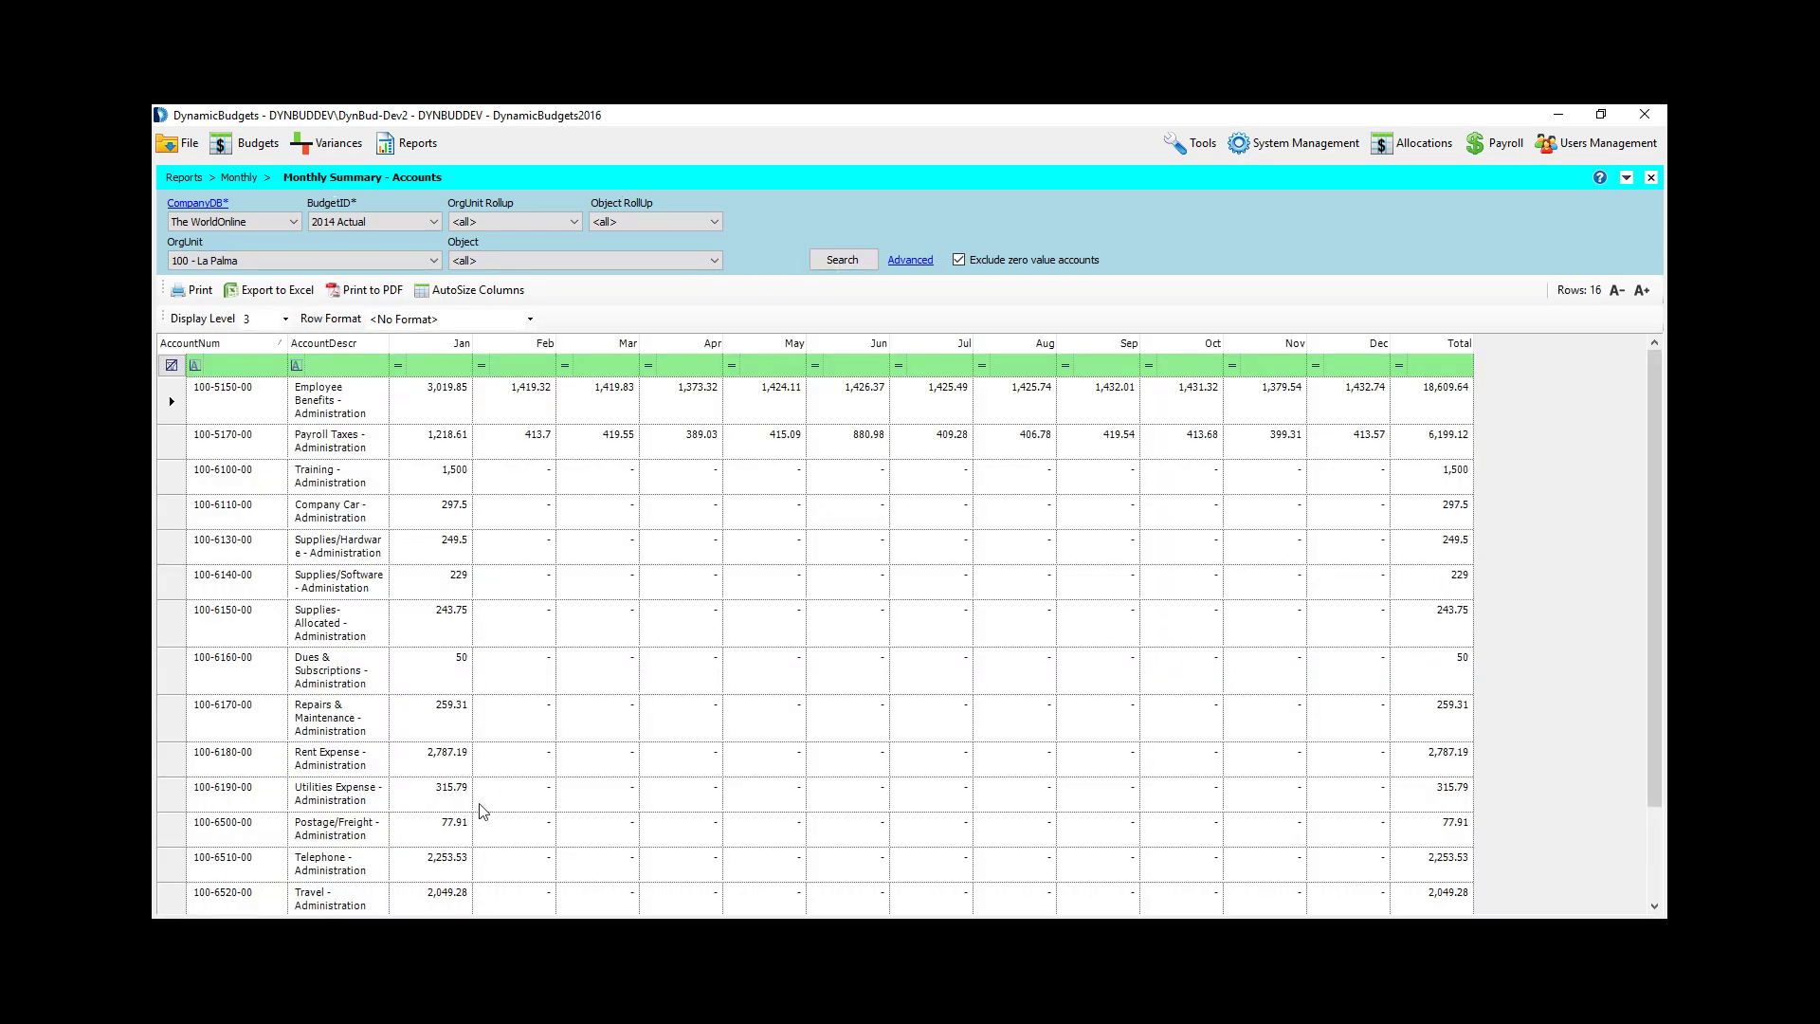
Step: View the month transactions behind the January Rent Expense - Administration amount
left_click(437, 758)
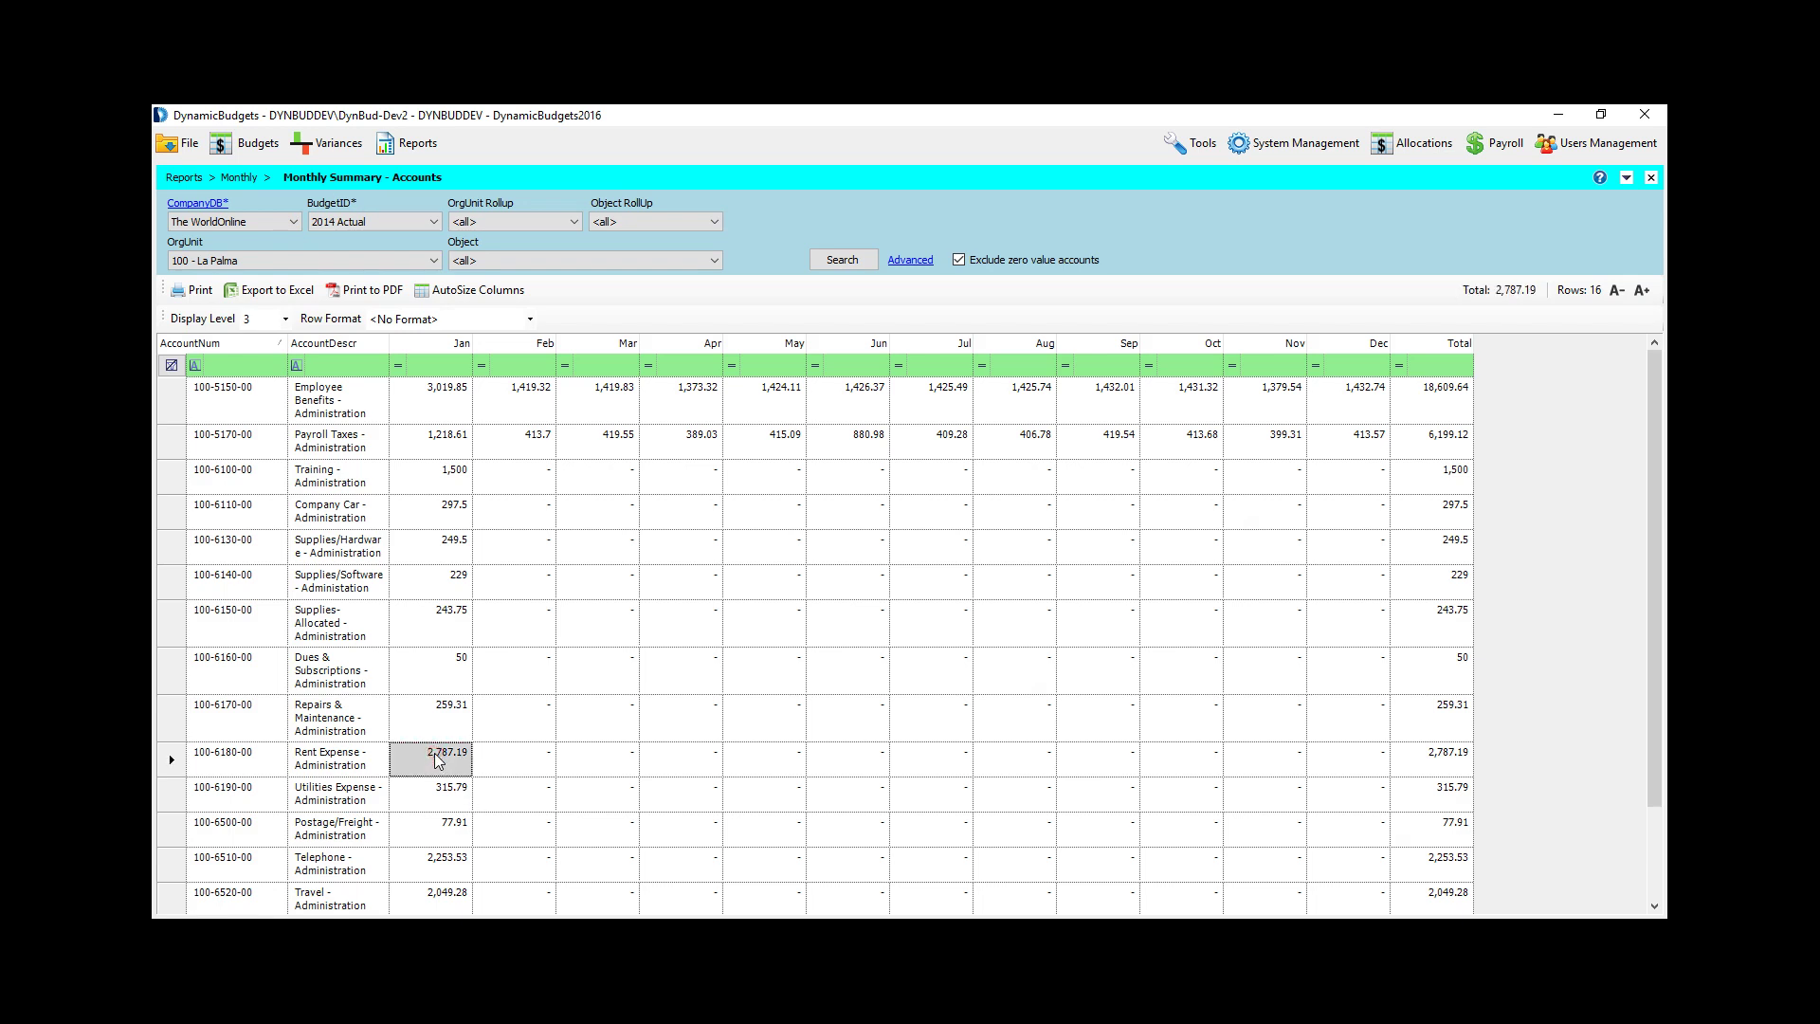
right_click(436, 756)
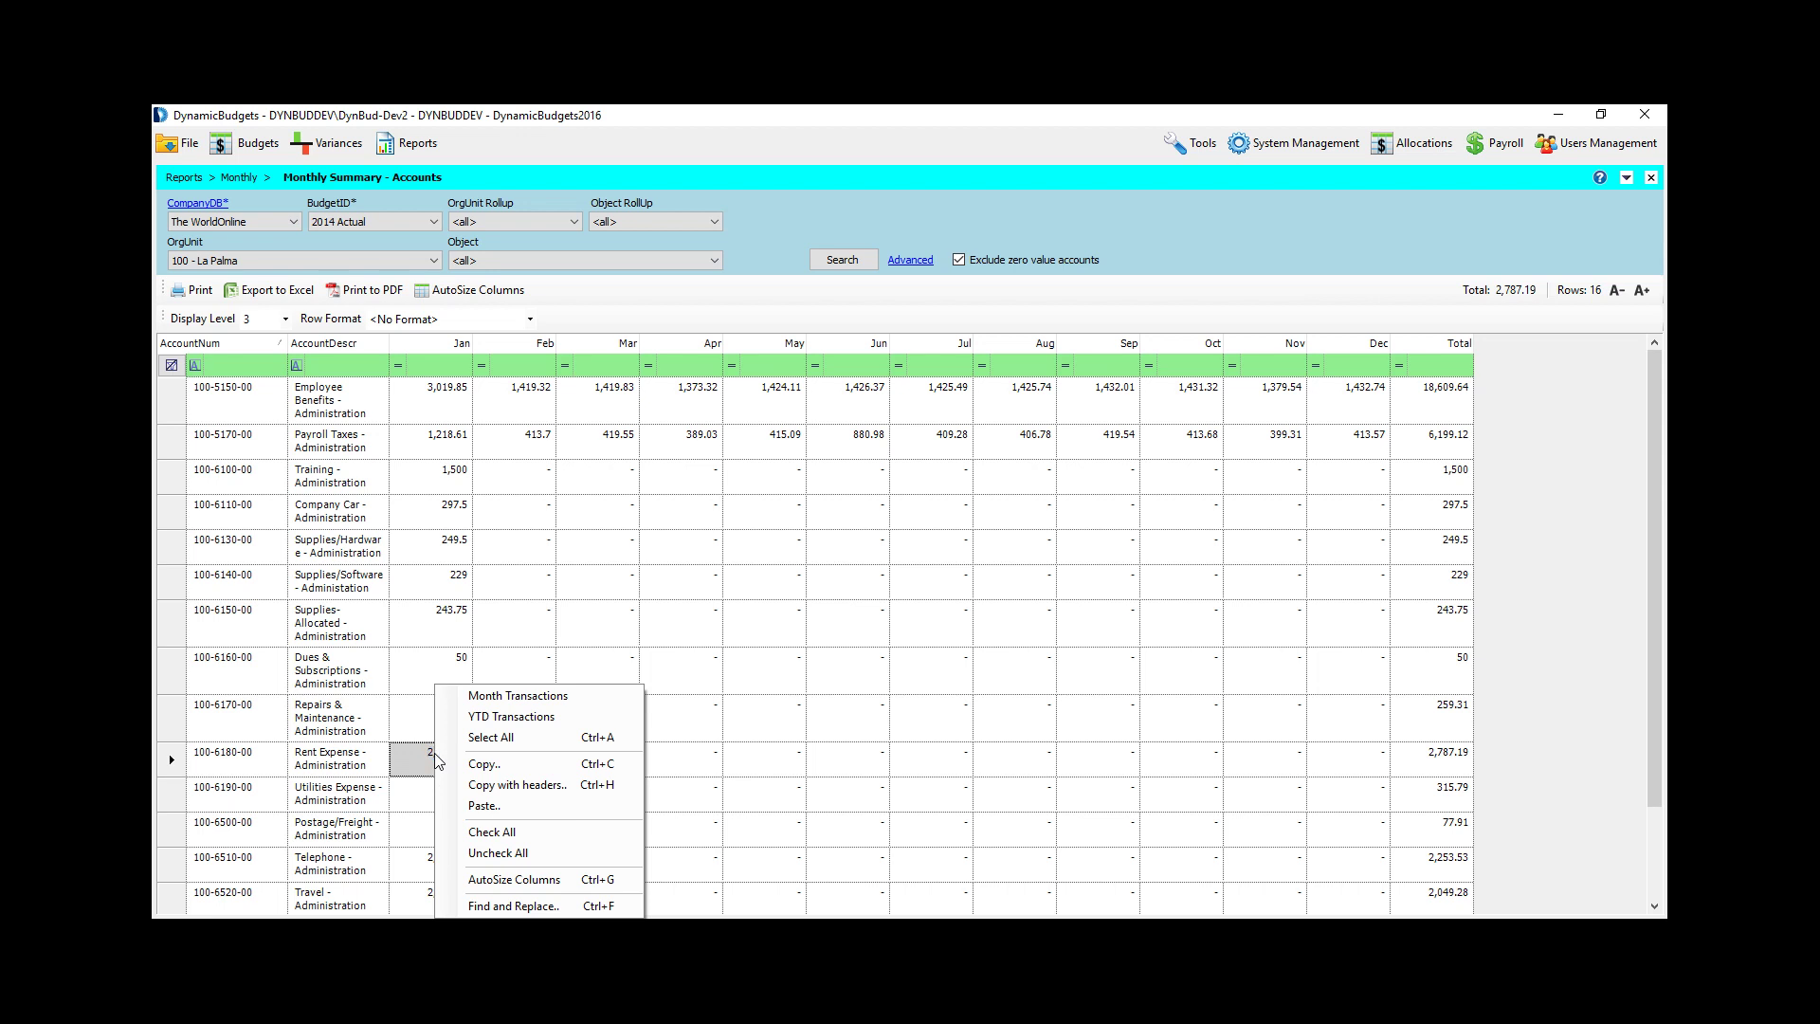
left_click(528, 701)
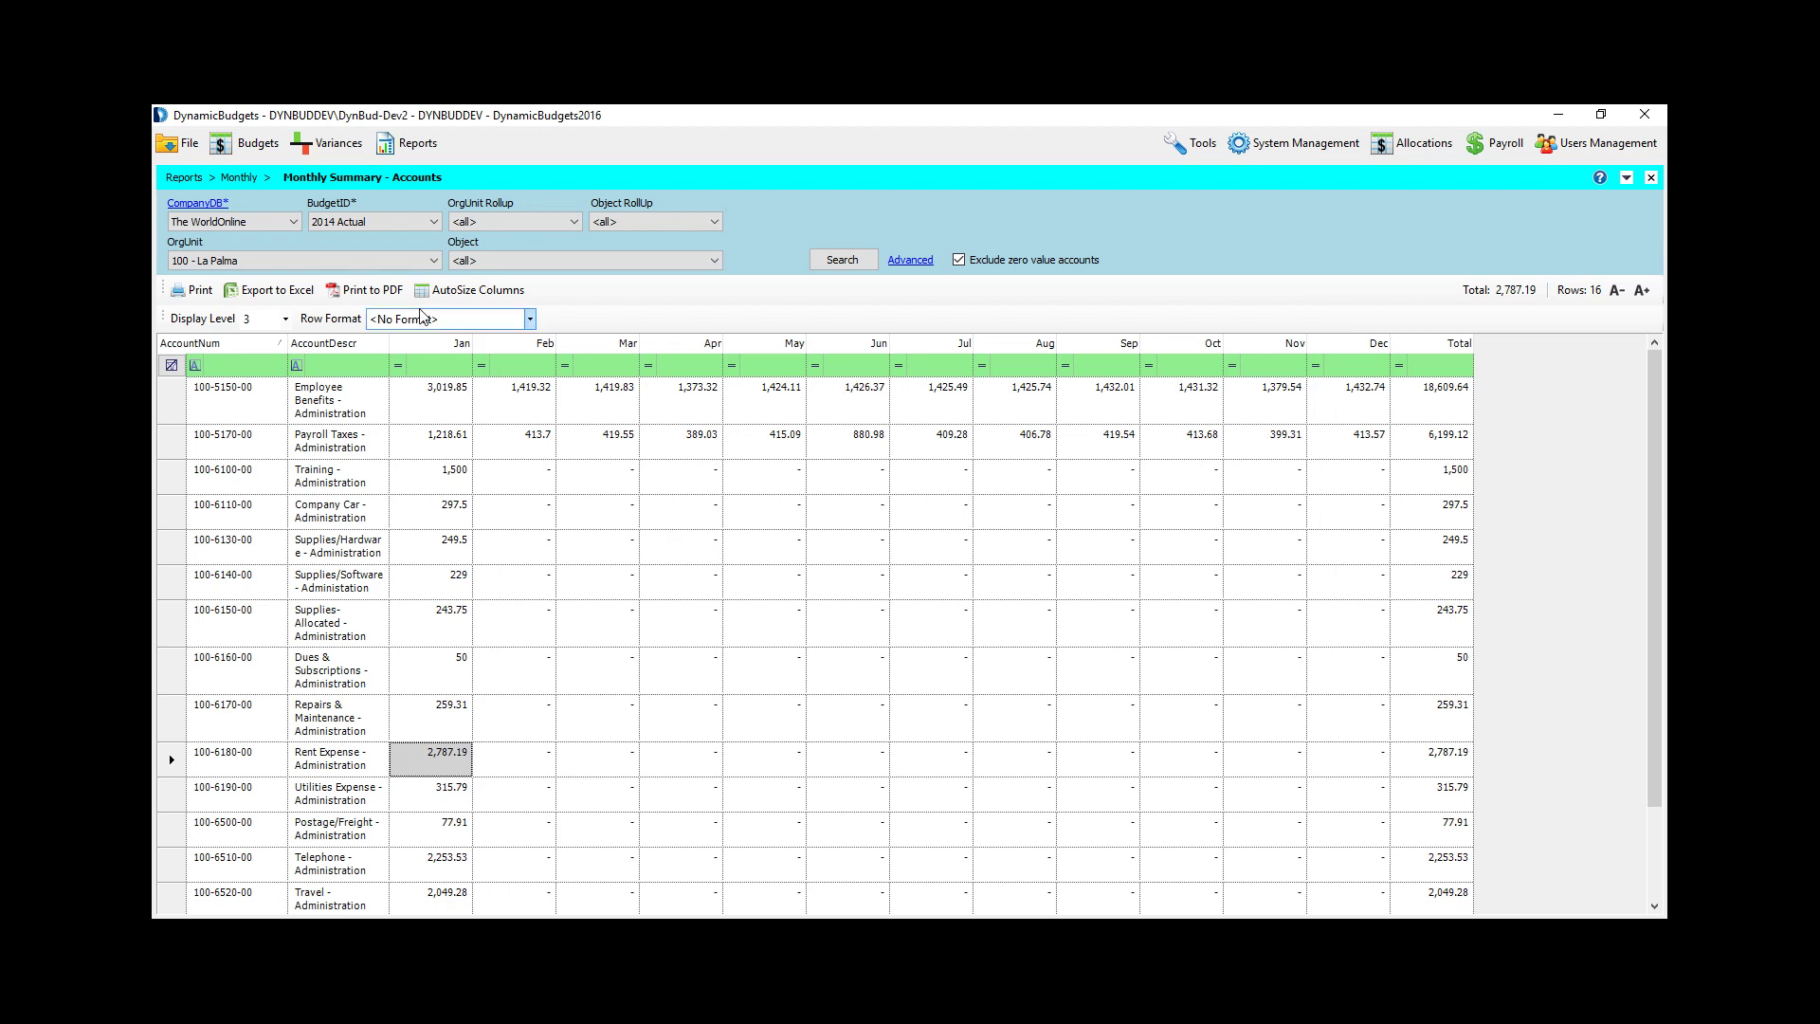
Step: Set the OrgUnit filter back to all units and rerun the monthly summary search
left_click(319, 267)
left_click(317, 280)
left_click(836, 259)
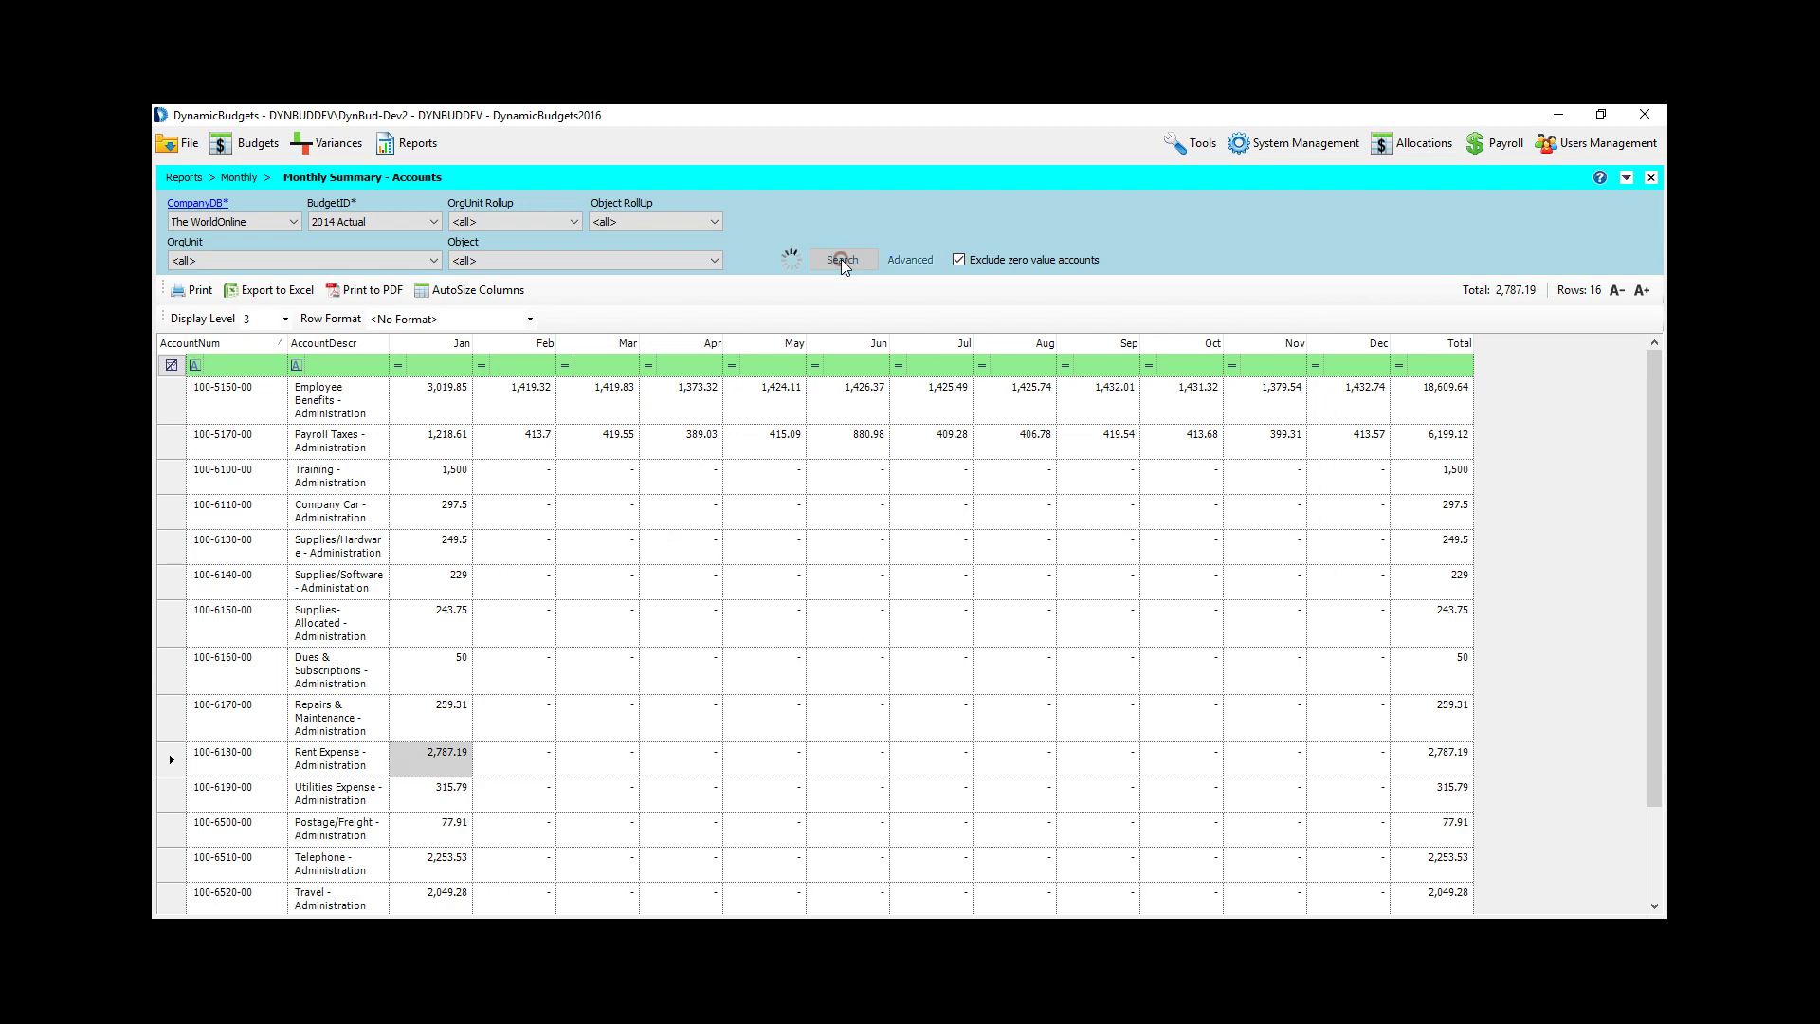
Step: Apply the Company Total P&L row format and set the display level to 2
left_click(395, 320)
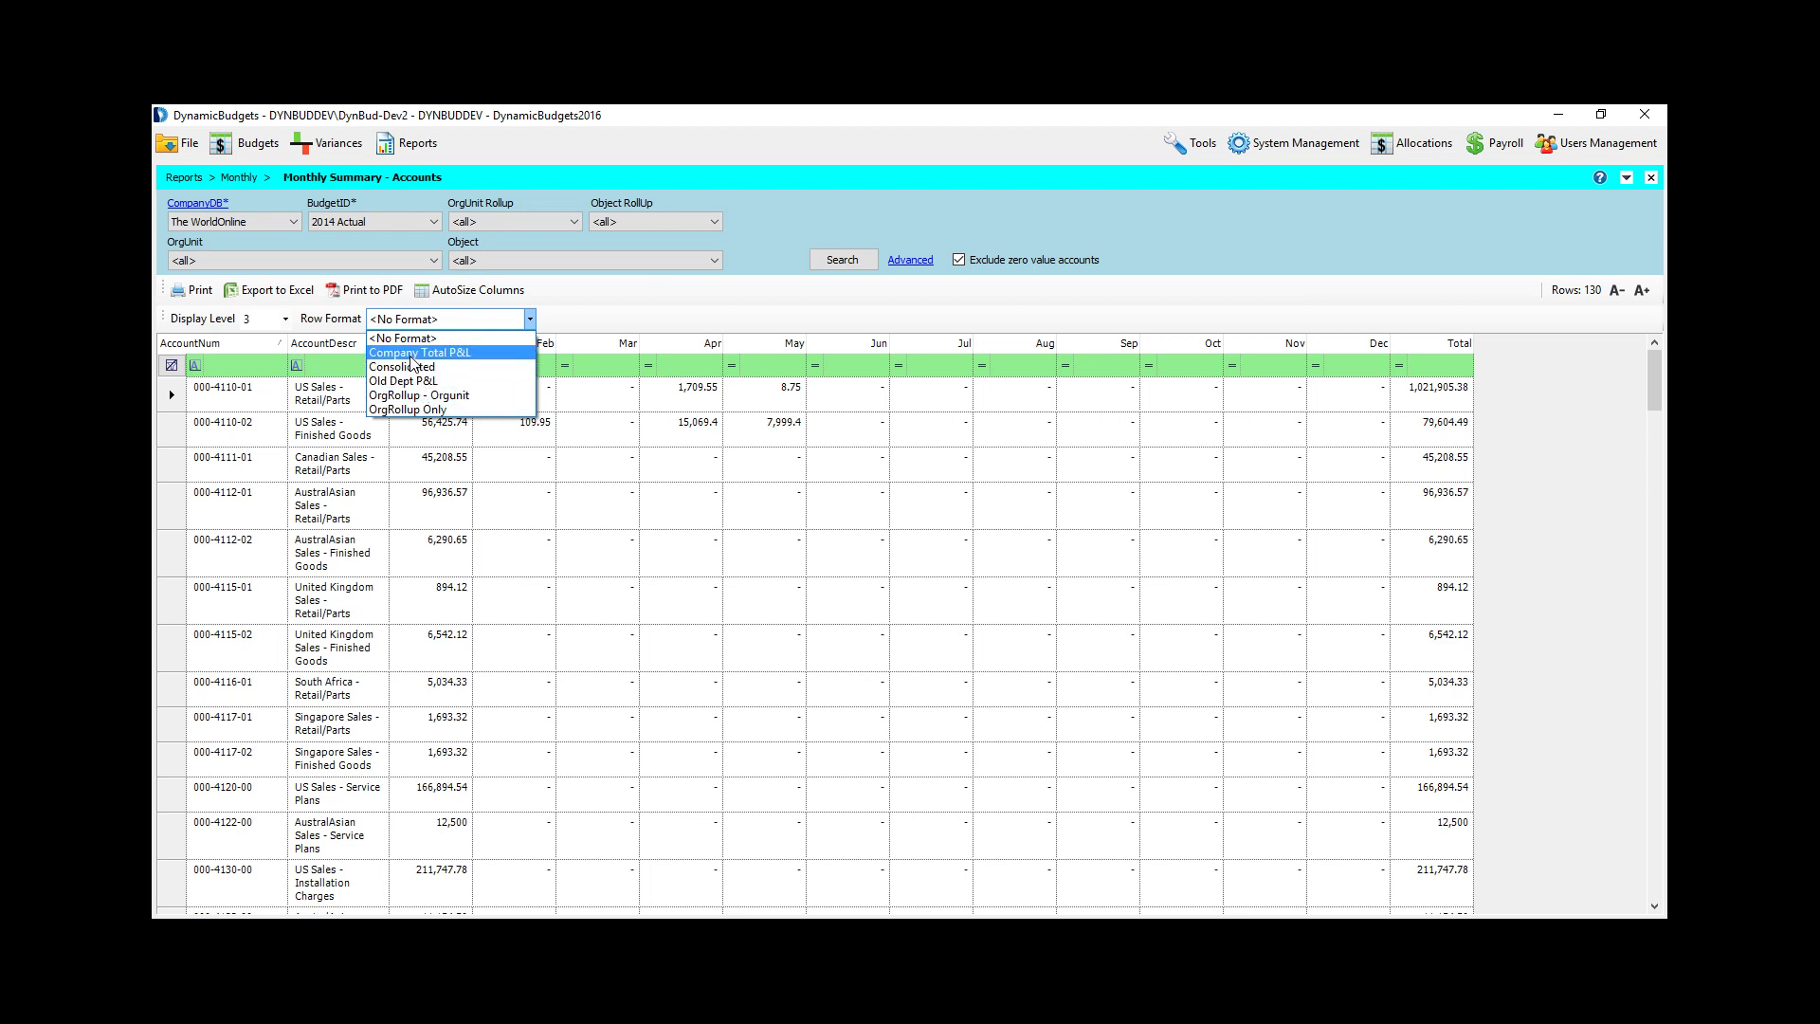
left_click(408, 353)
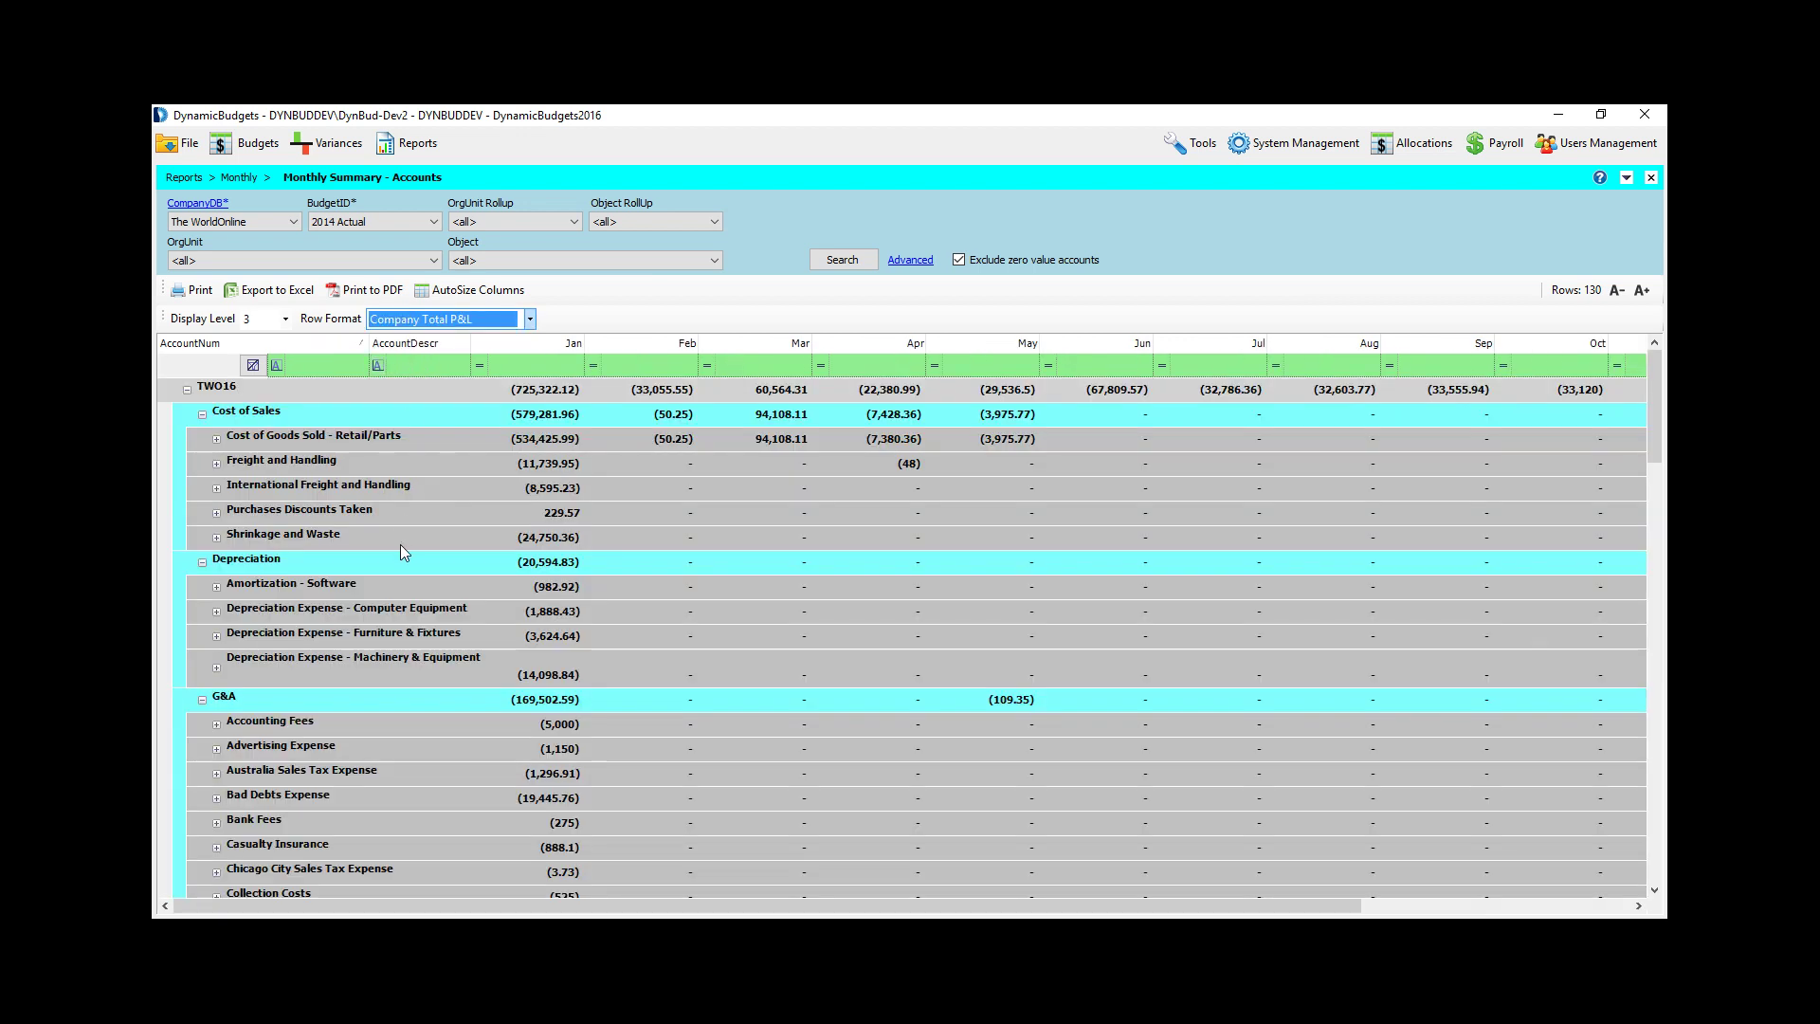
left_click(284, 319)
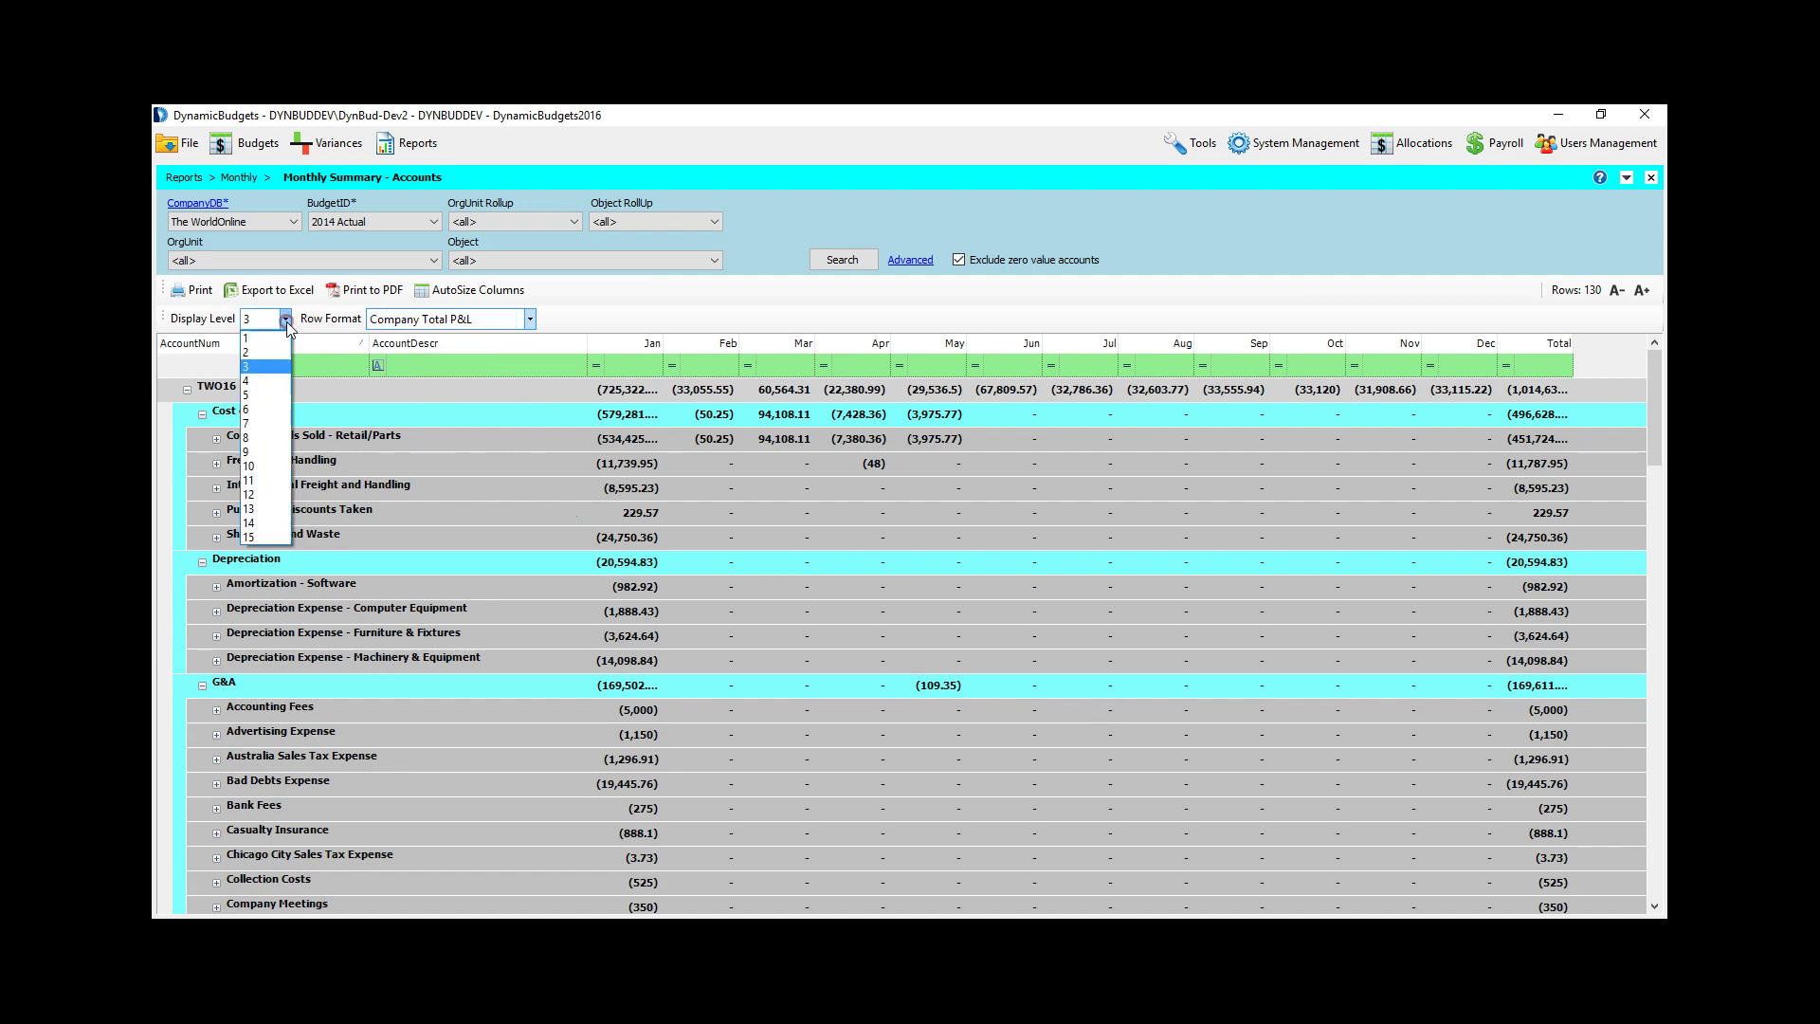
left_click(262, 350)
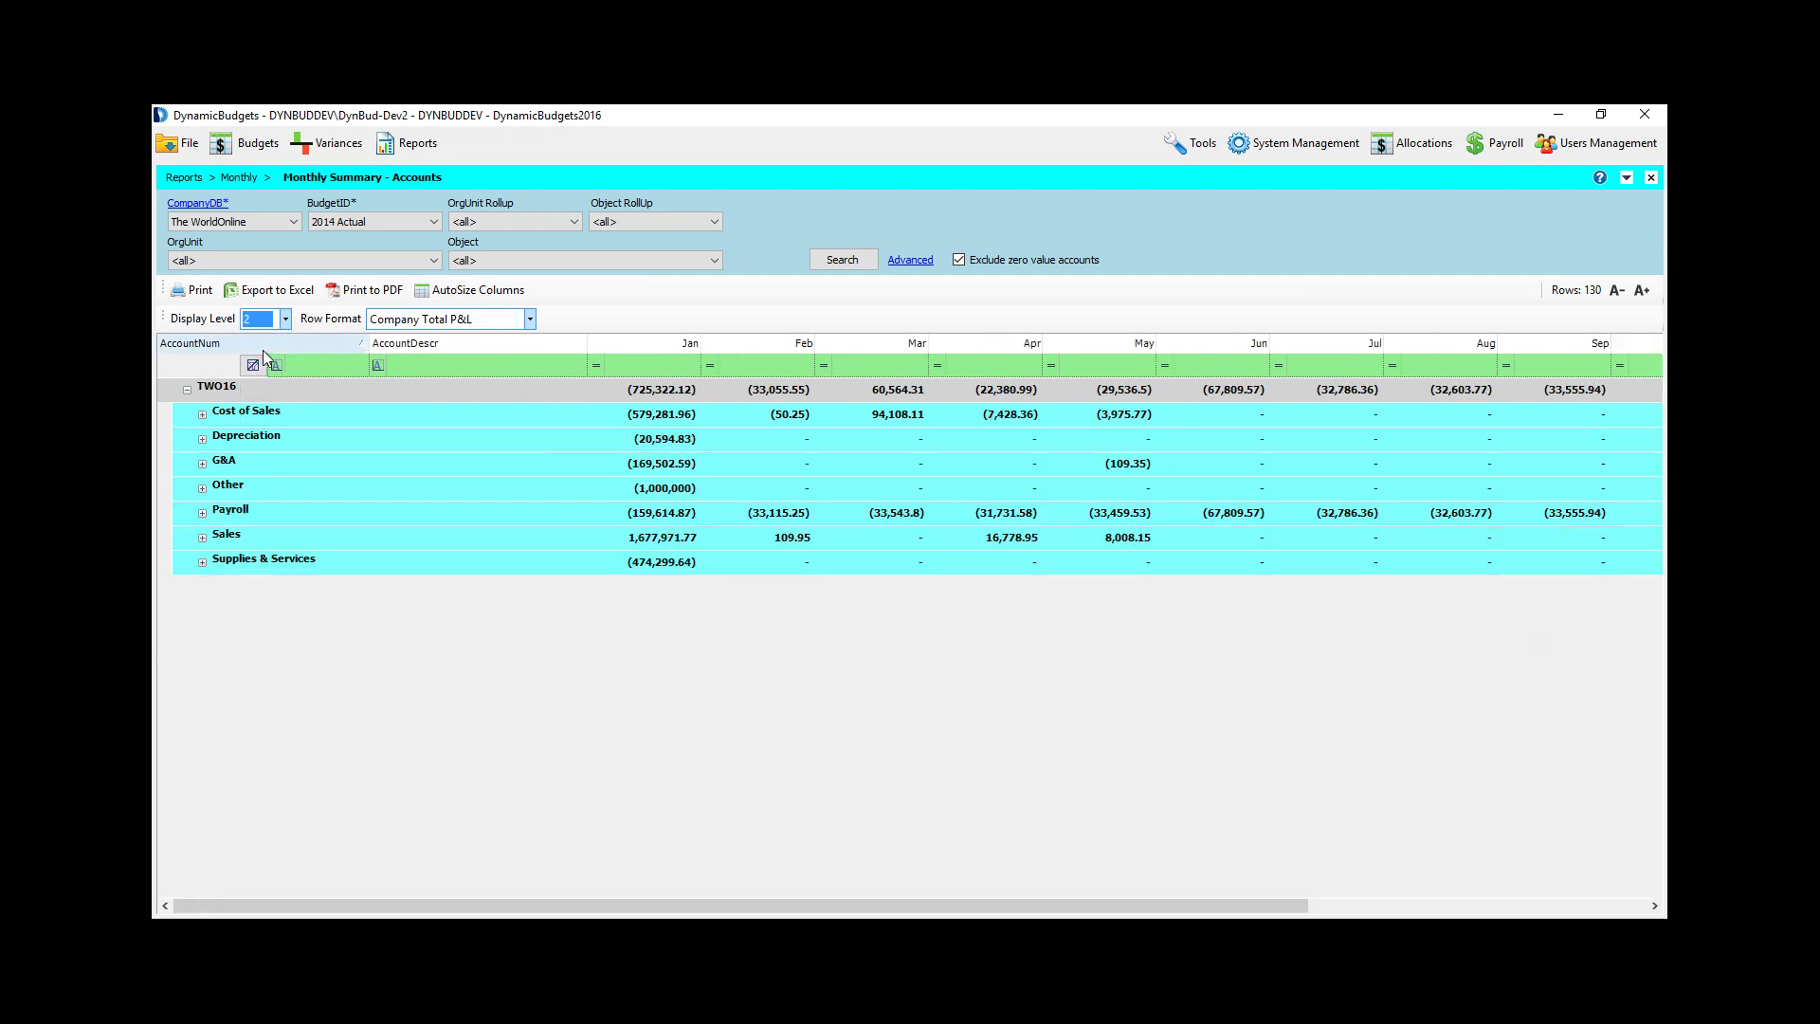
Step: Switch the row format to OrgRollup Only and expand the Admin group to its account categories
left_click(453, 318)
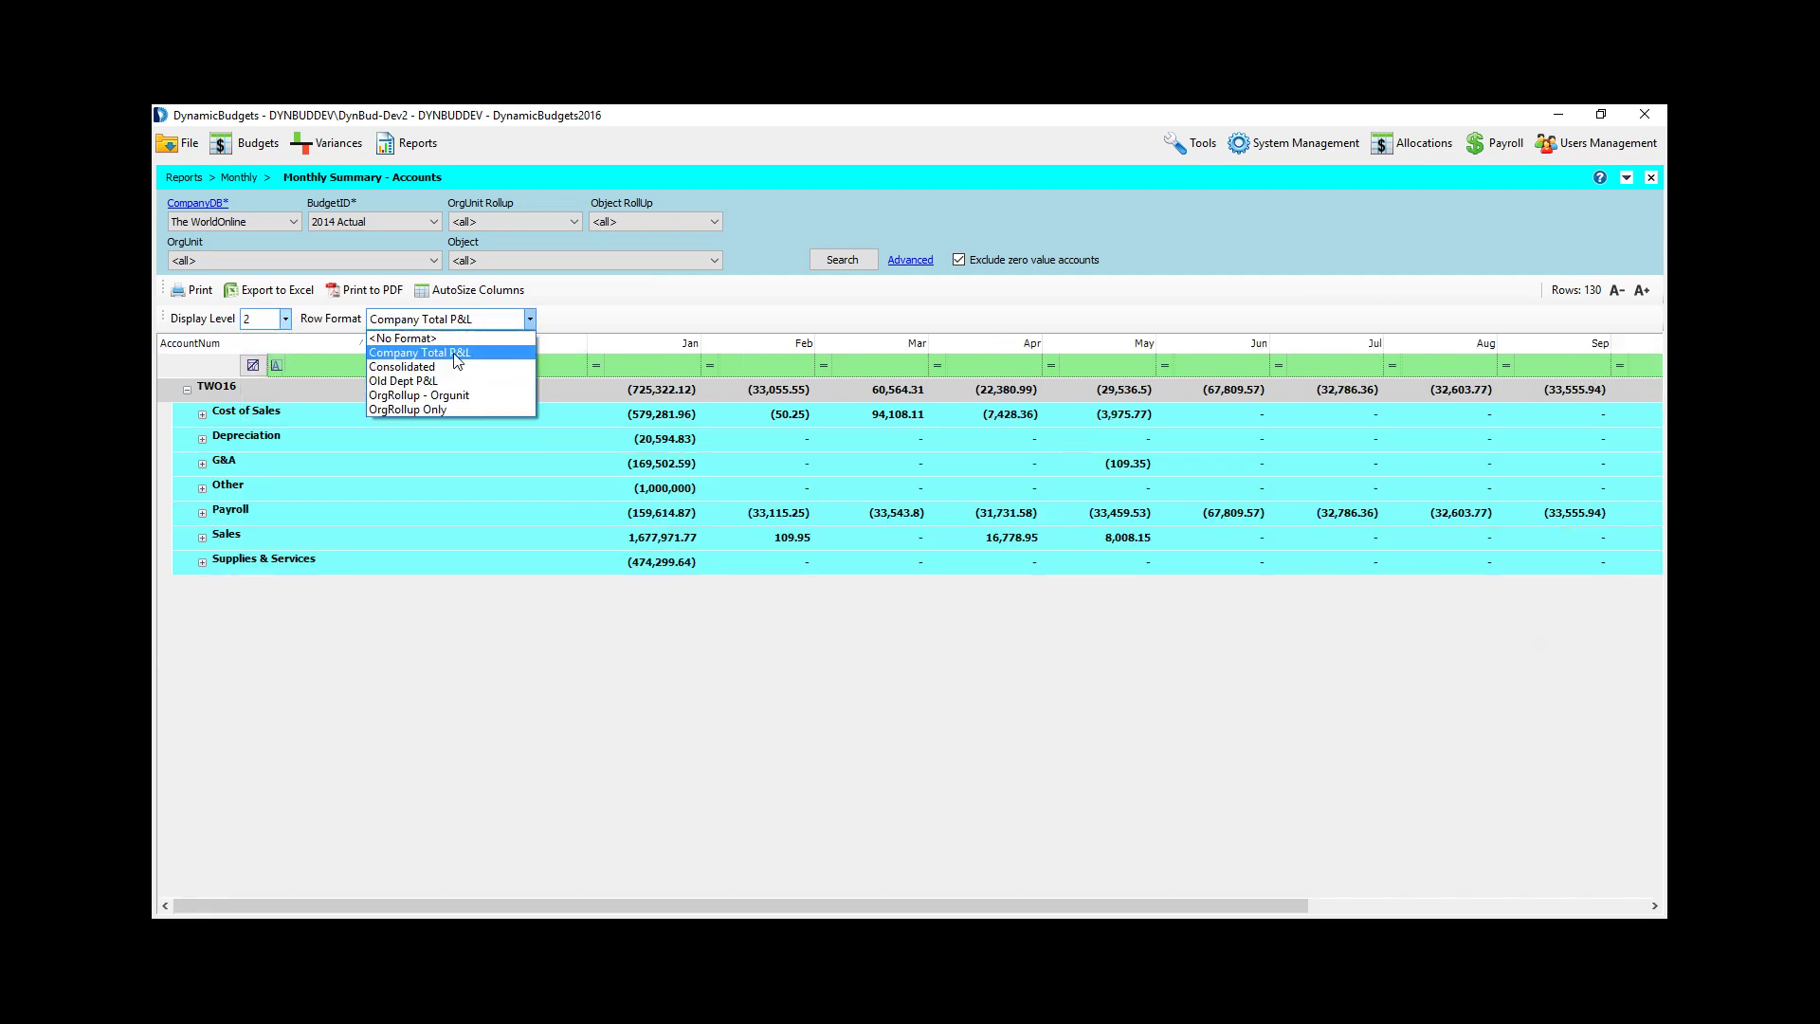
left_click(440, 408)
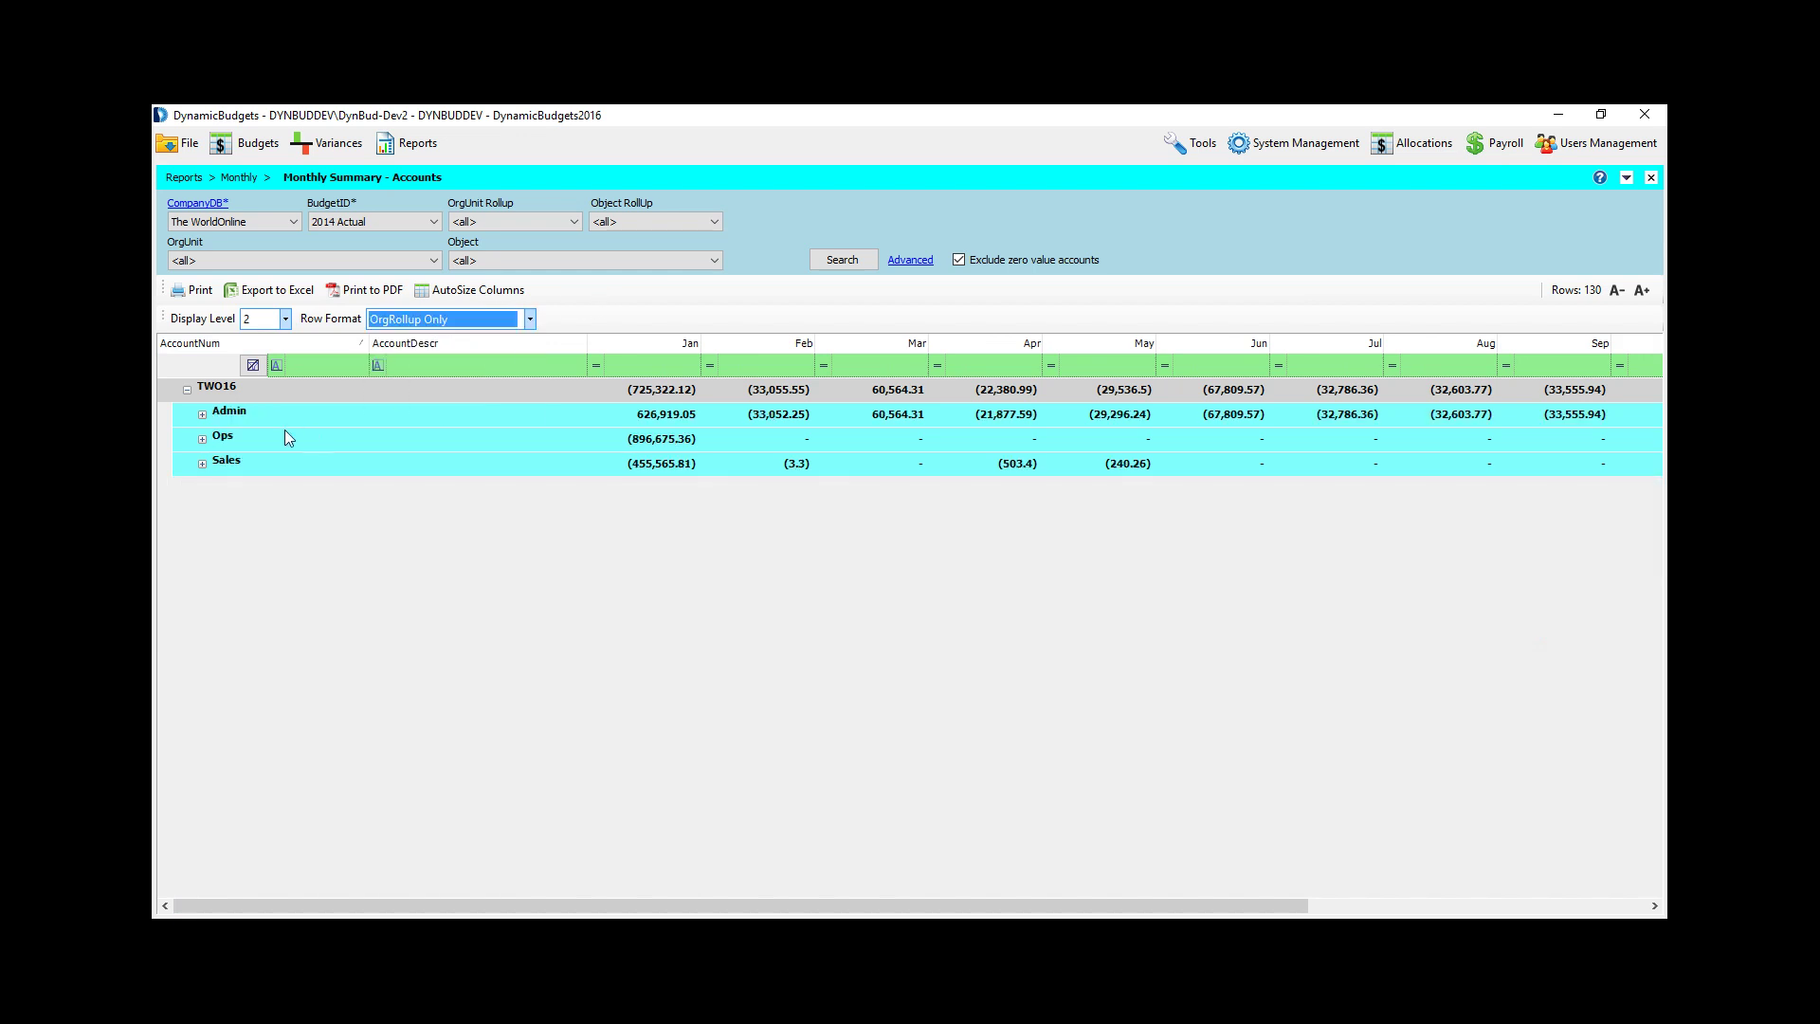
double_click(247, 415)
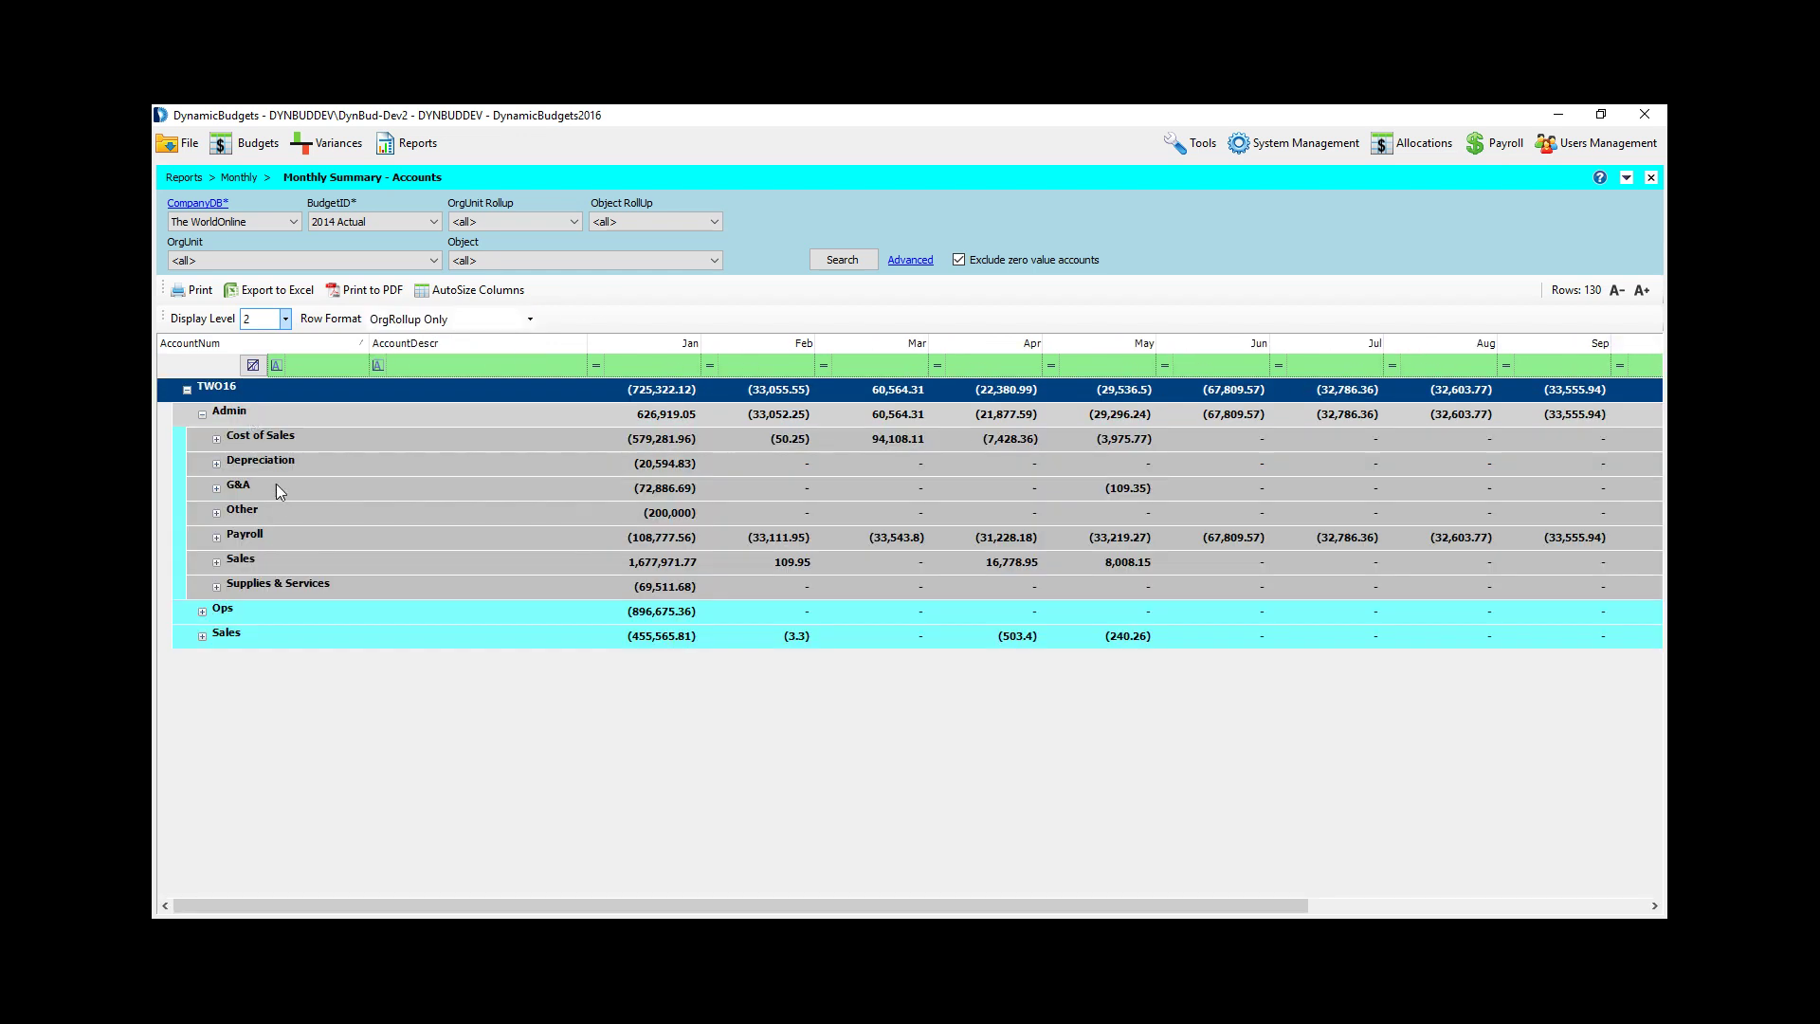
left_click(277, 536)
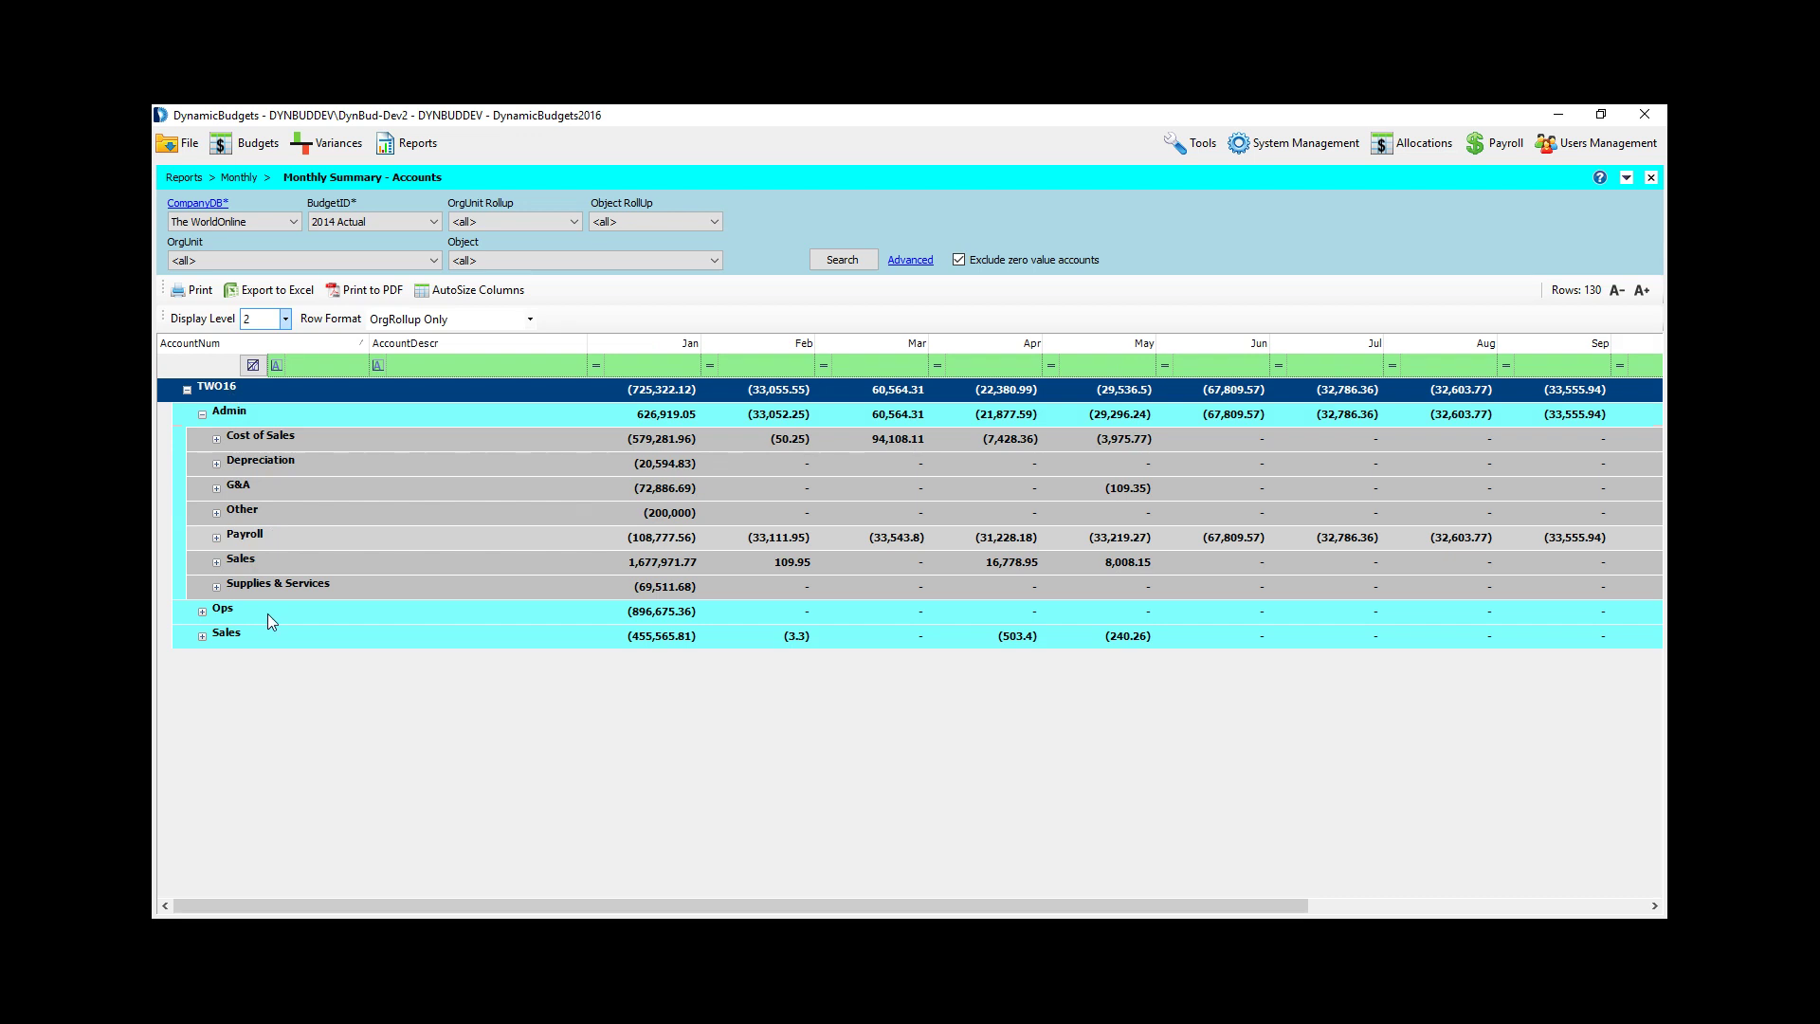
Step: Apply the OrgRollup - Orgunit row format at display level 3 and expand Consulting/Training down to its Payroll accounts
left_click(436, 319)
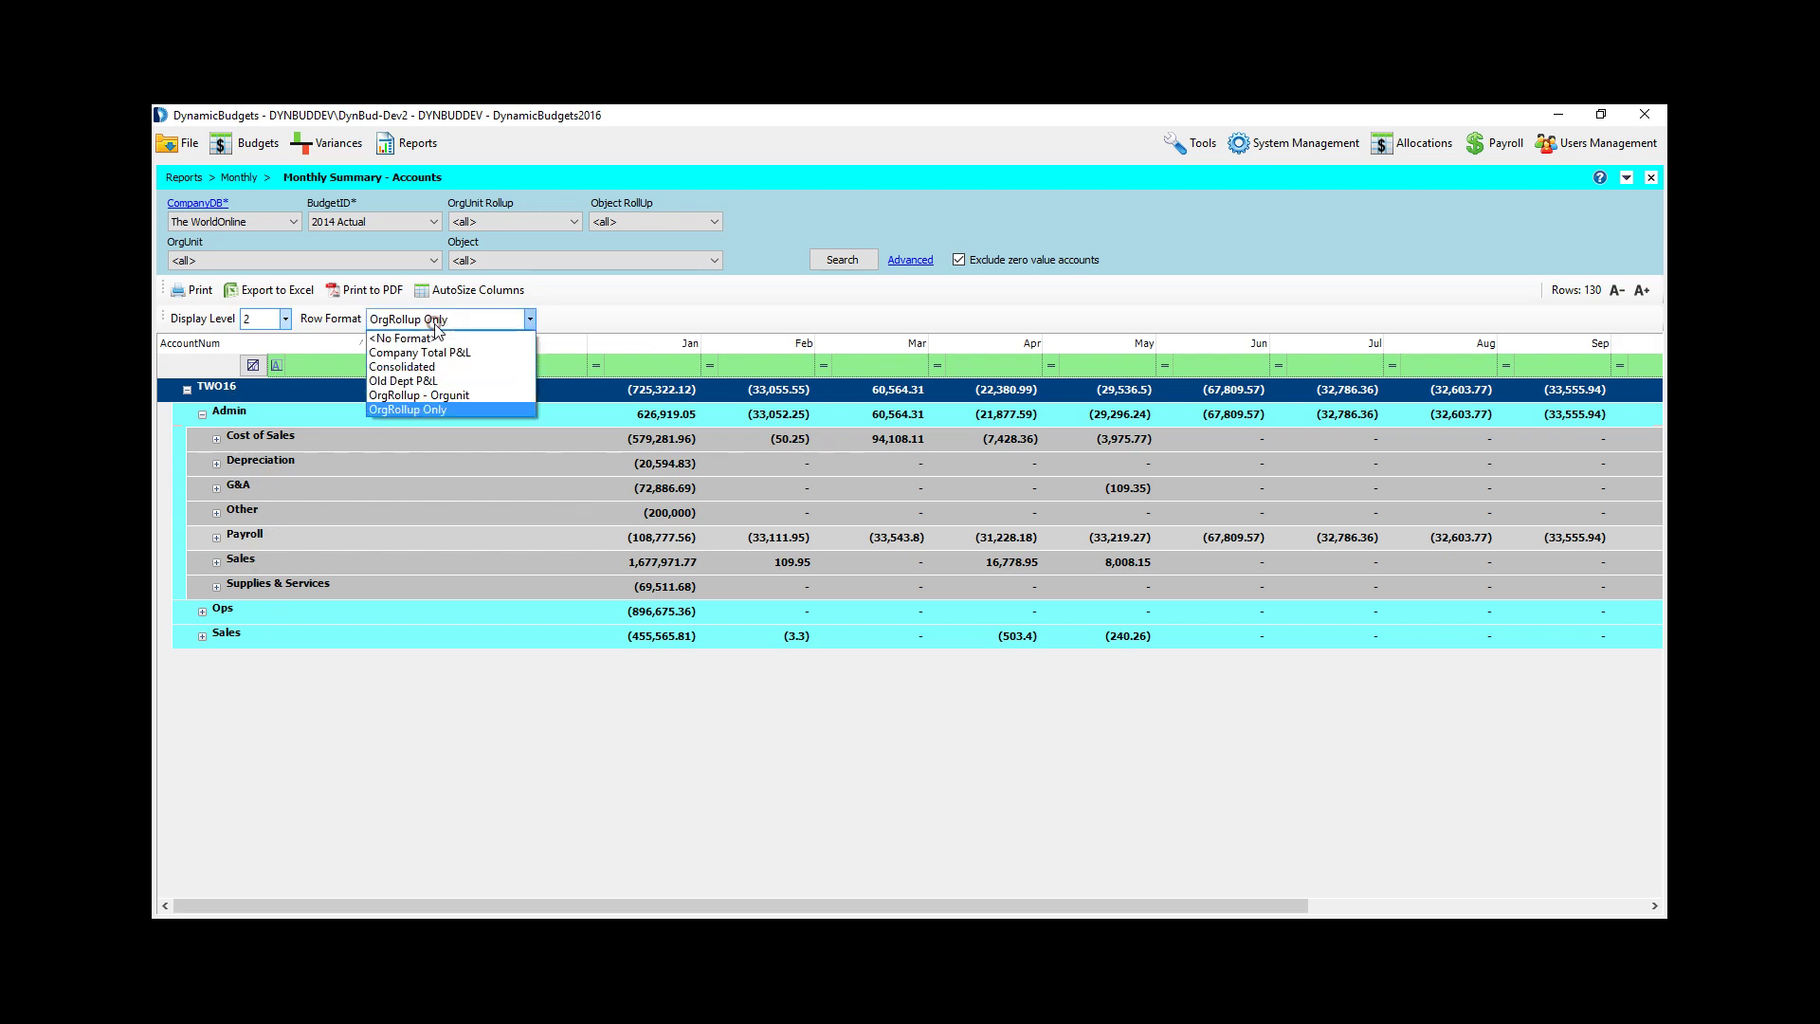
left_click(431, 394)
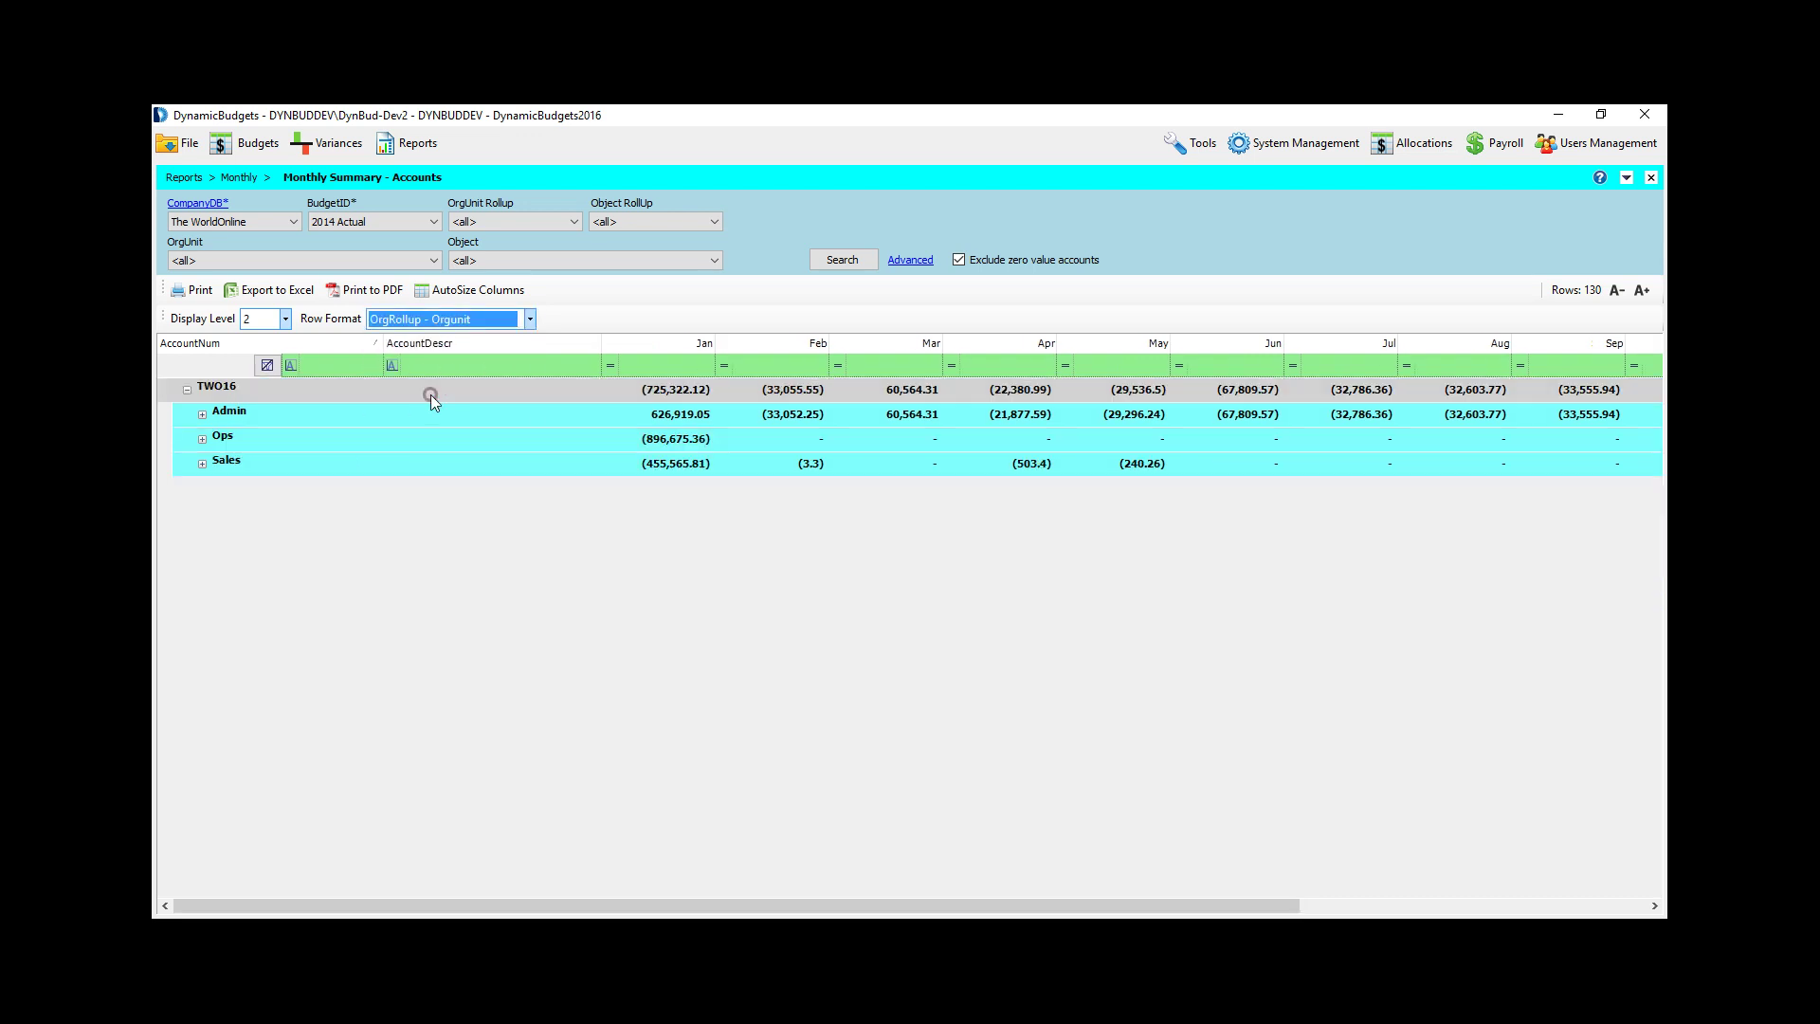
left_click(285, 318)
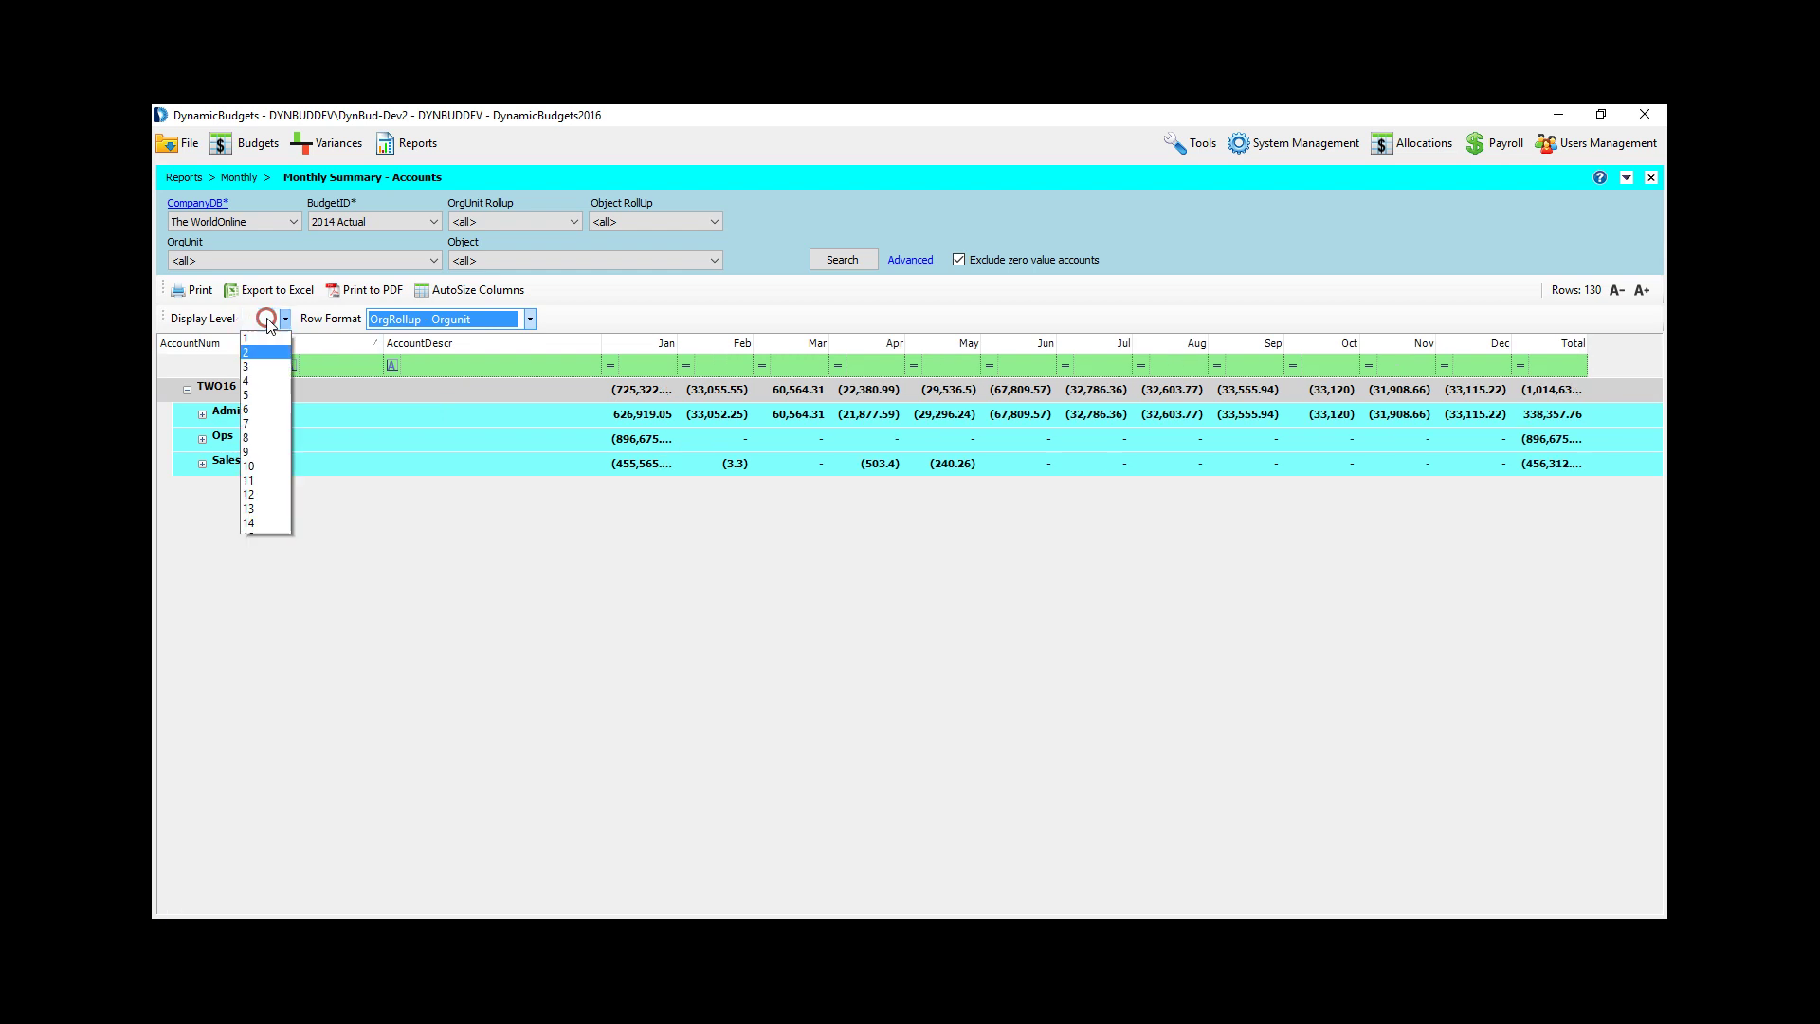
left_click(260, 367)
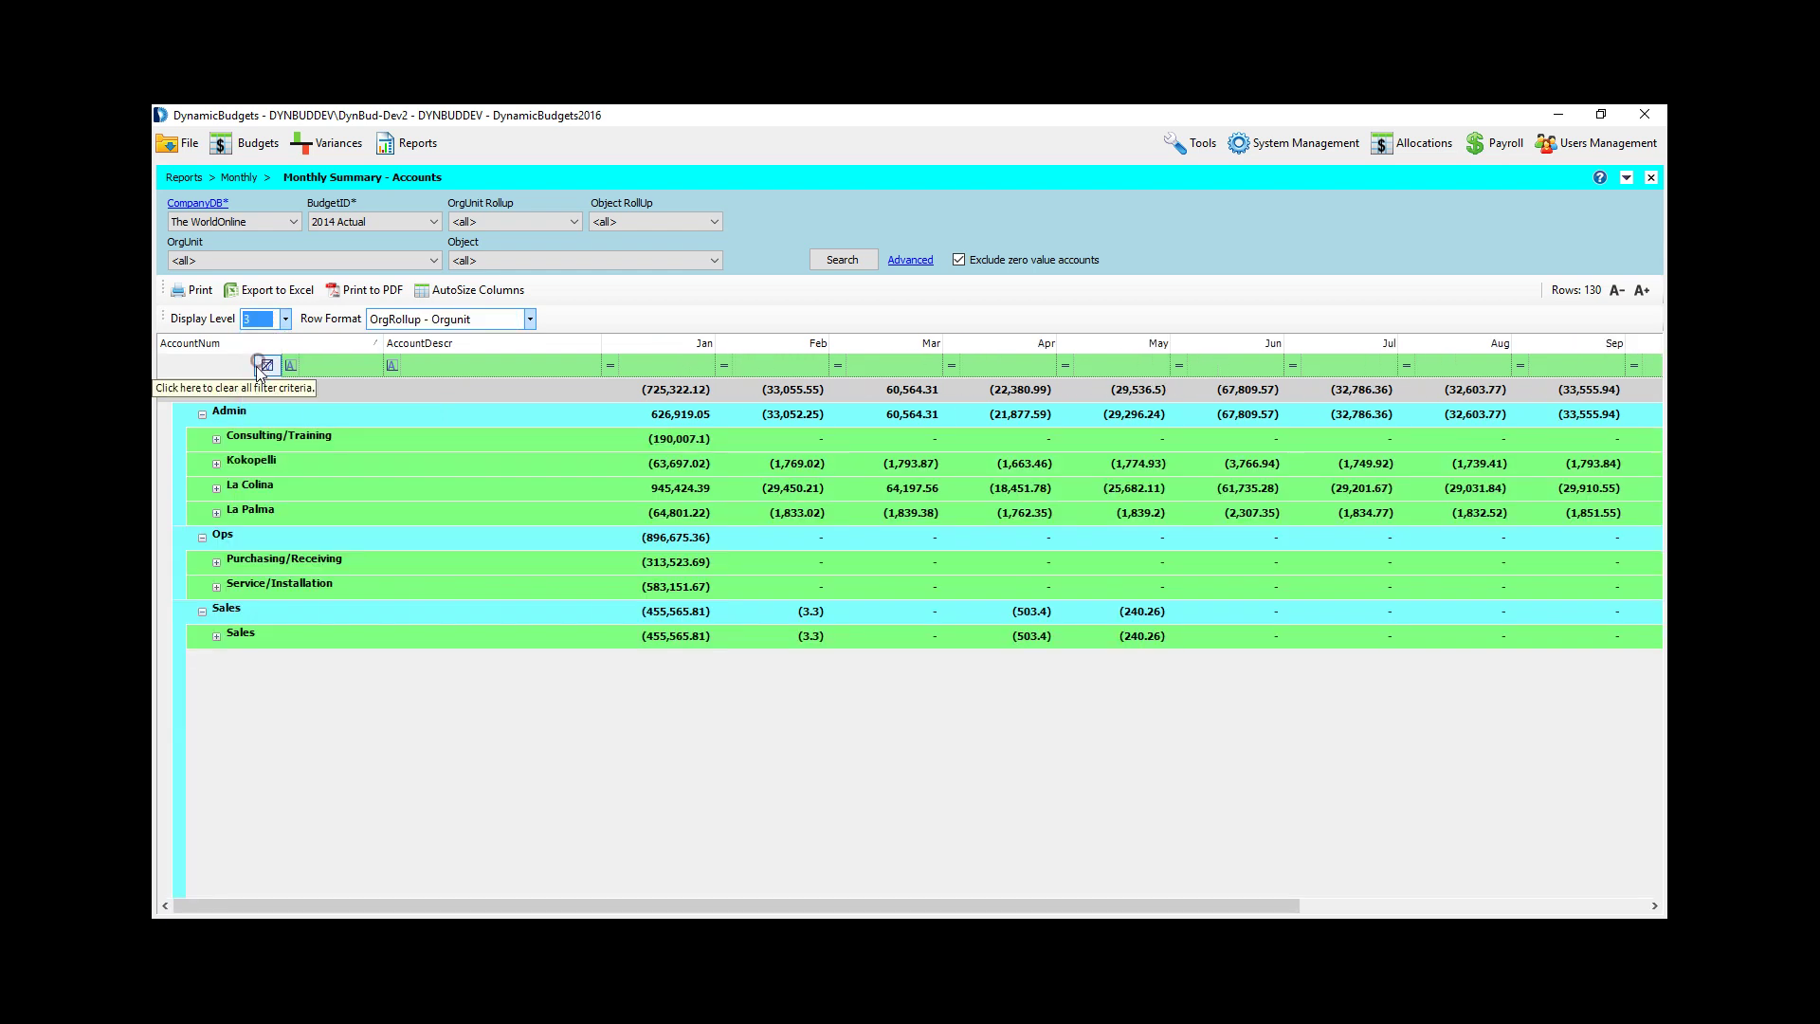
double_click(306, 439)
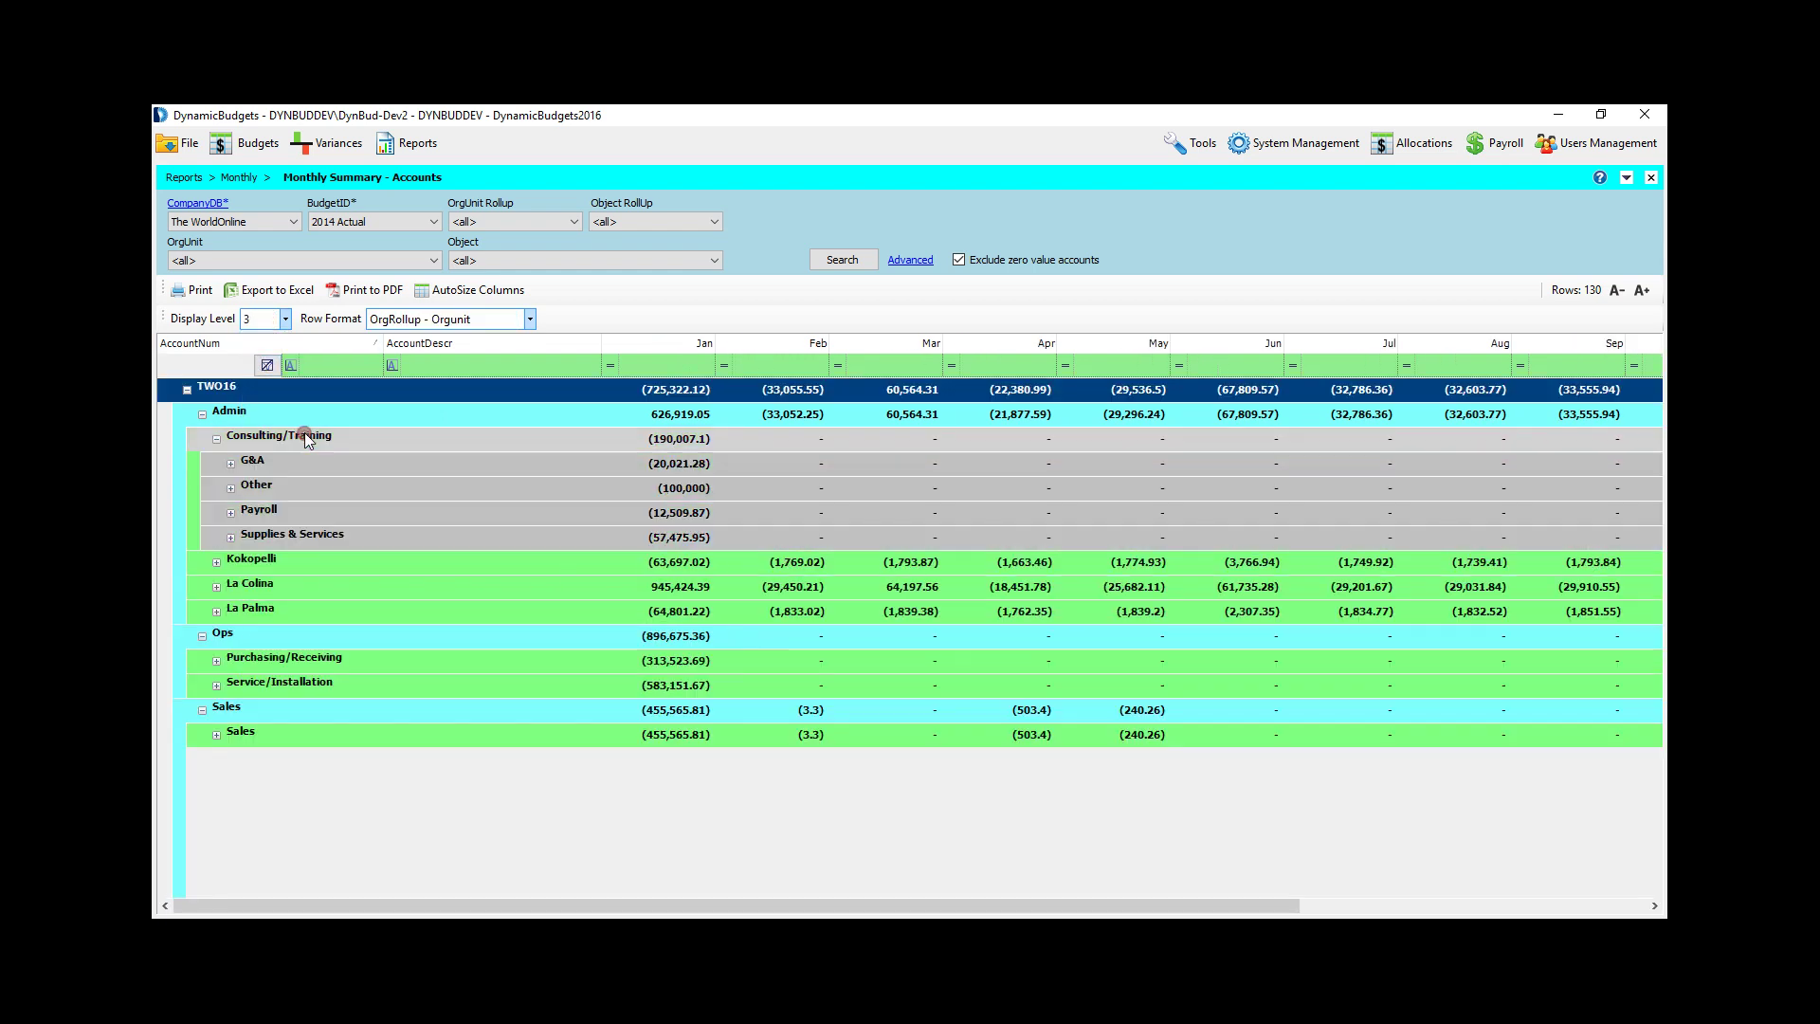
double_click(264, 512)
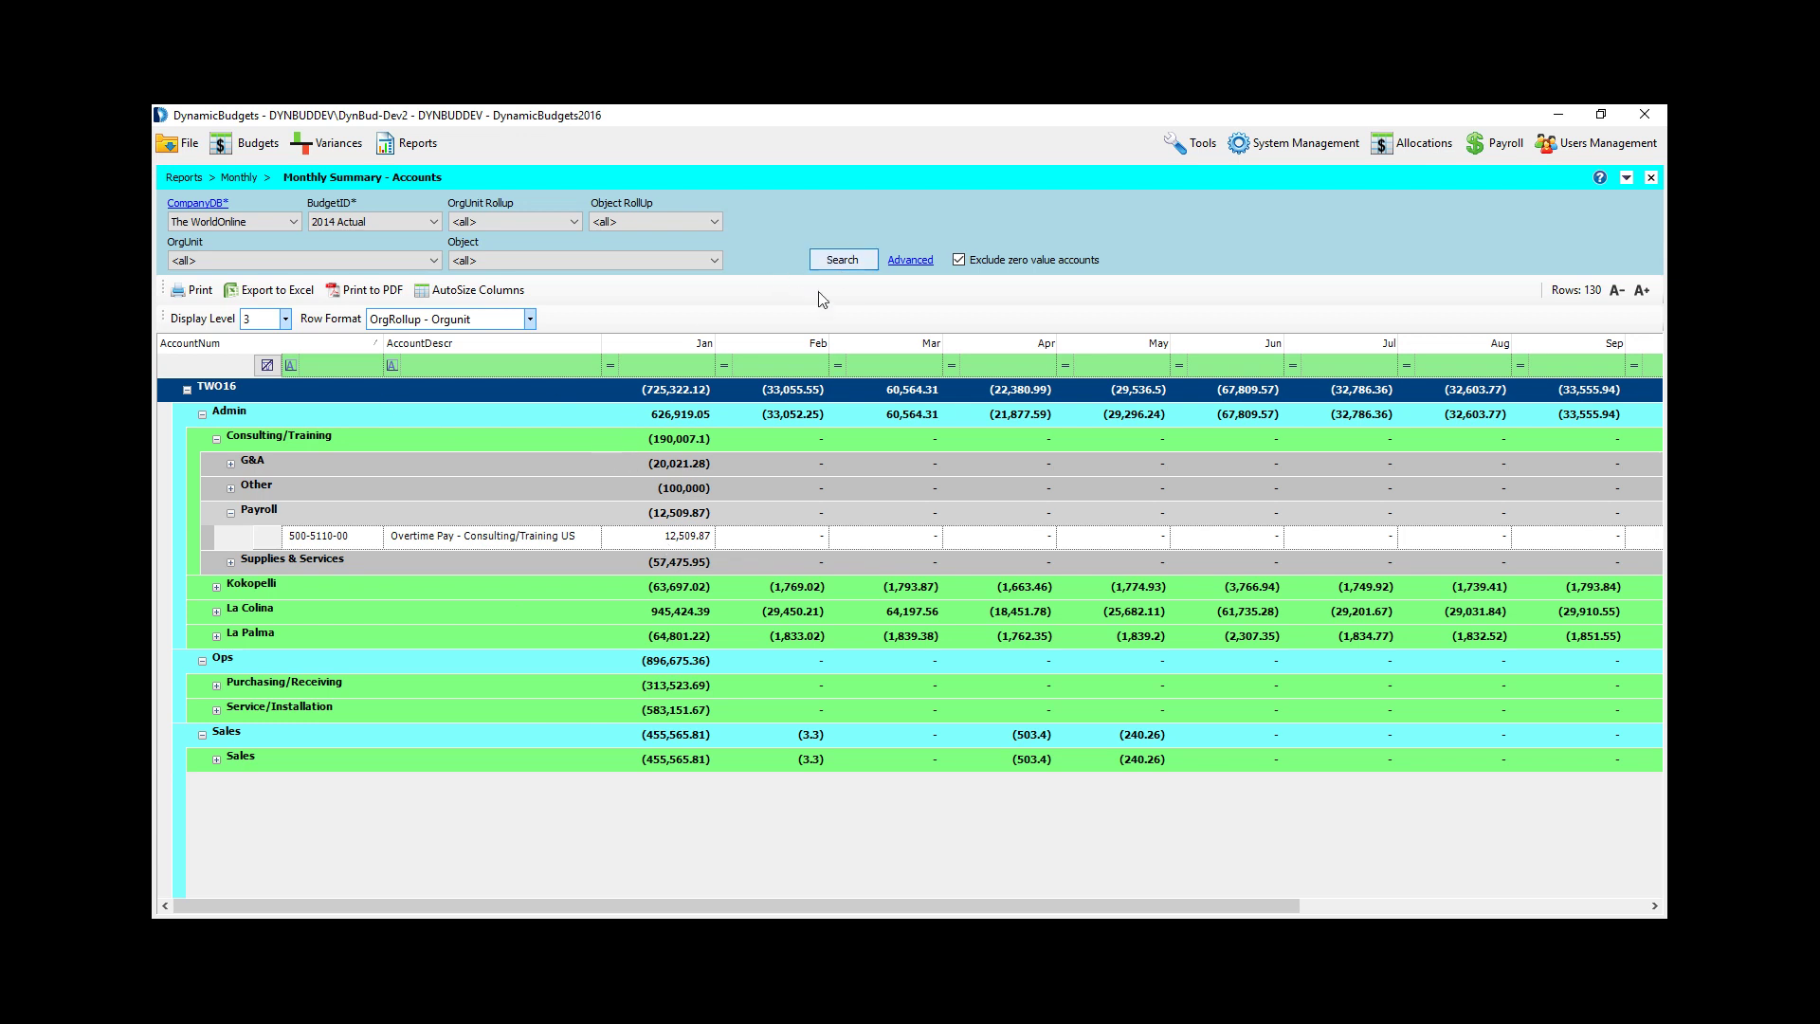
Step: Change the monthly summary's row format to Old Dept P&L
left_click(437, 323)
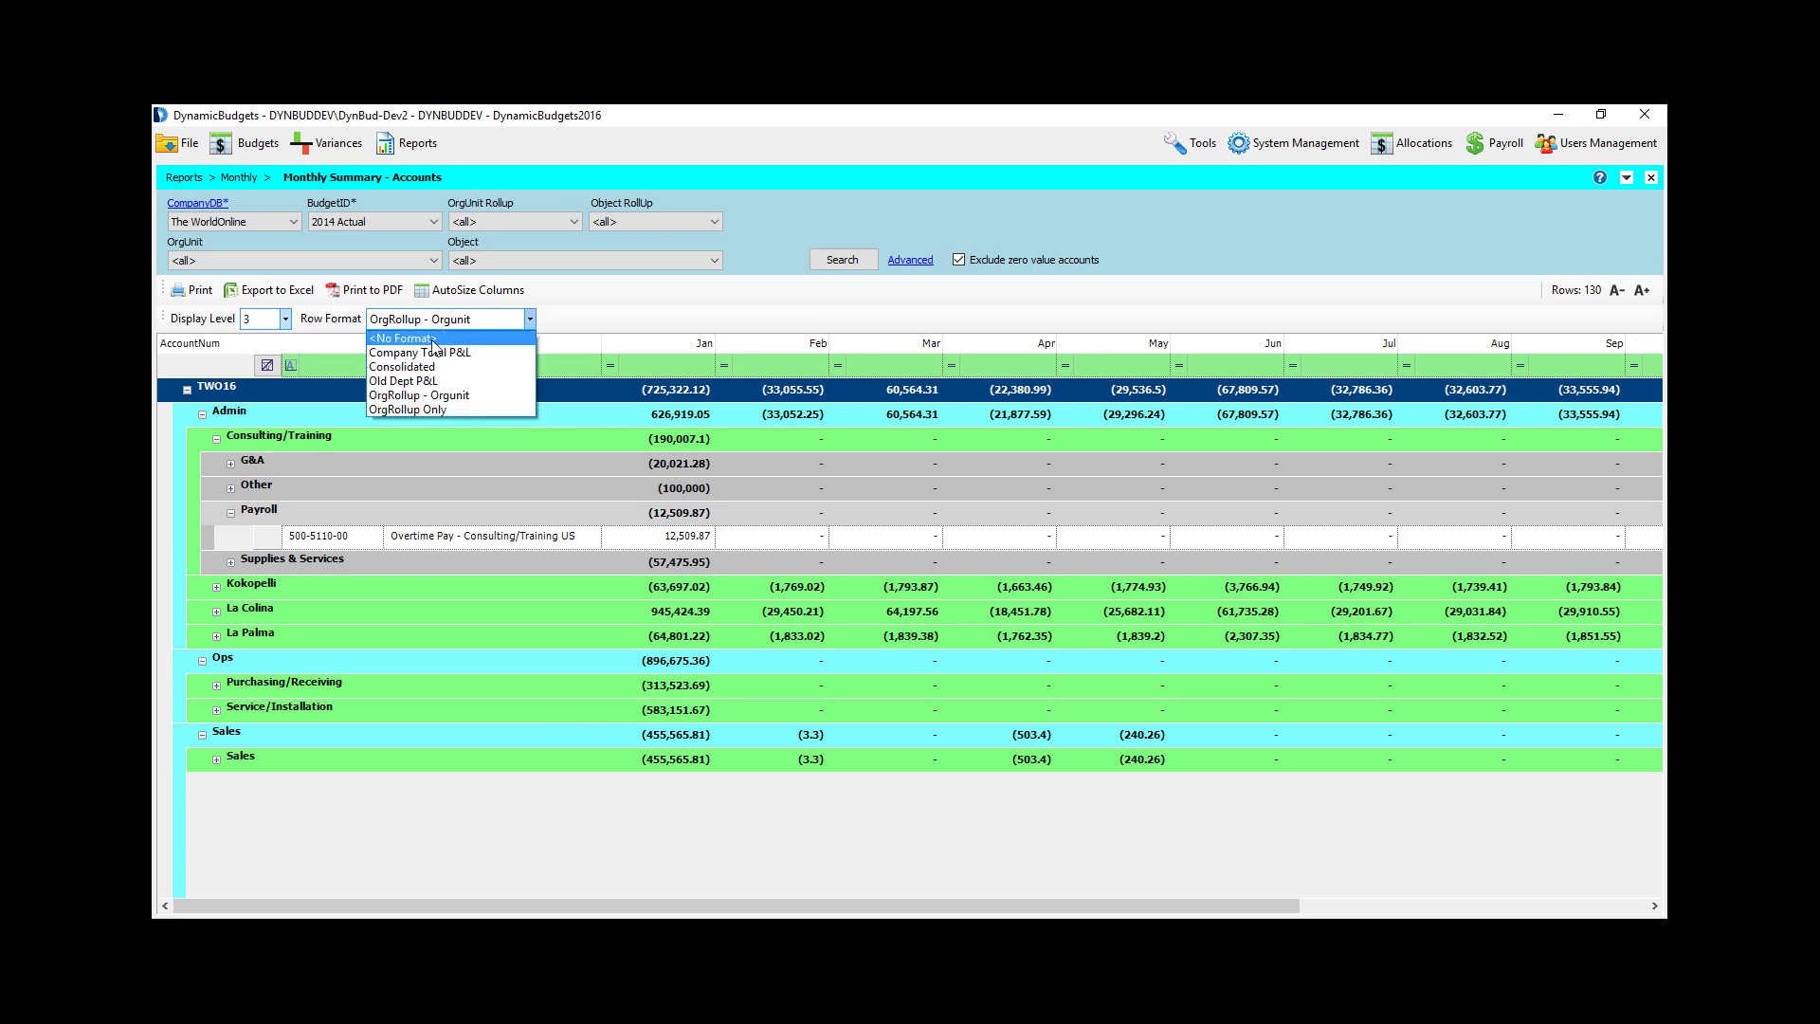
left_click(430, 387)
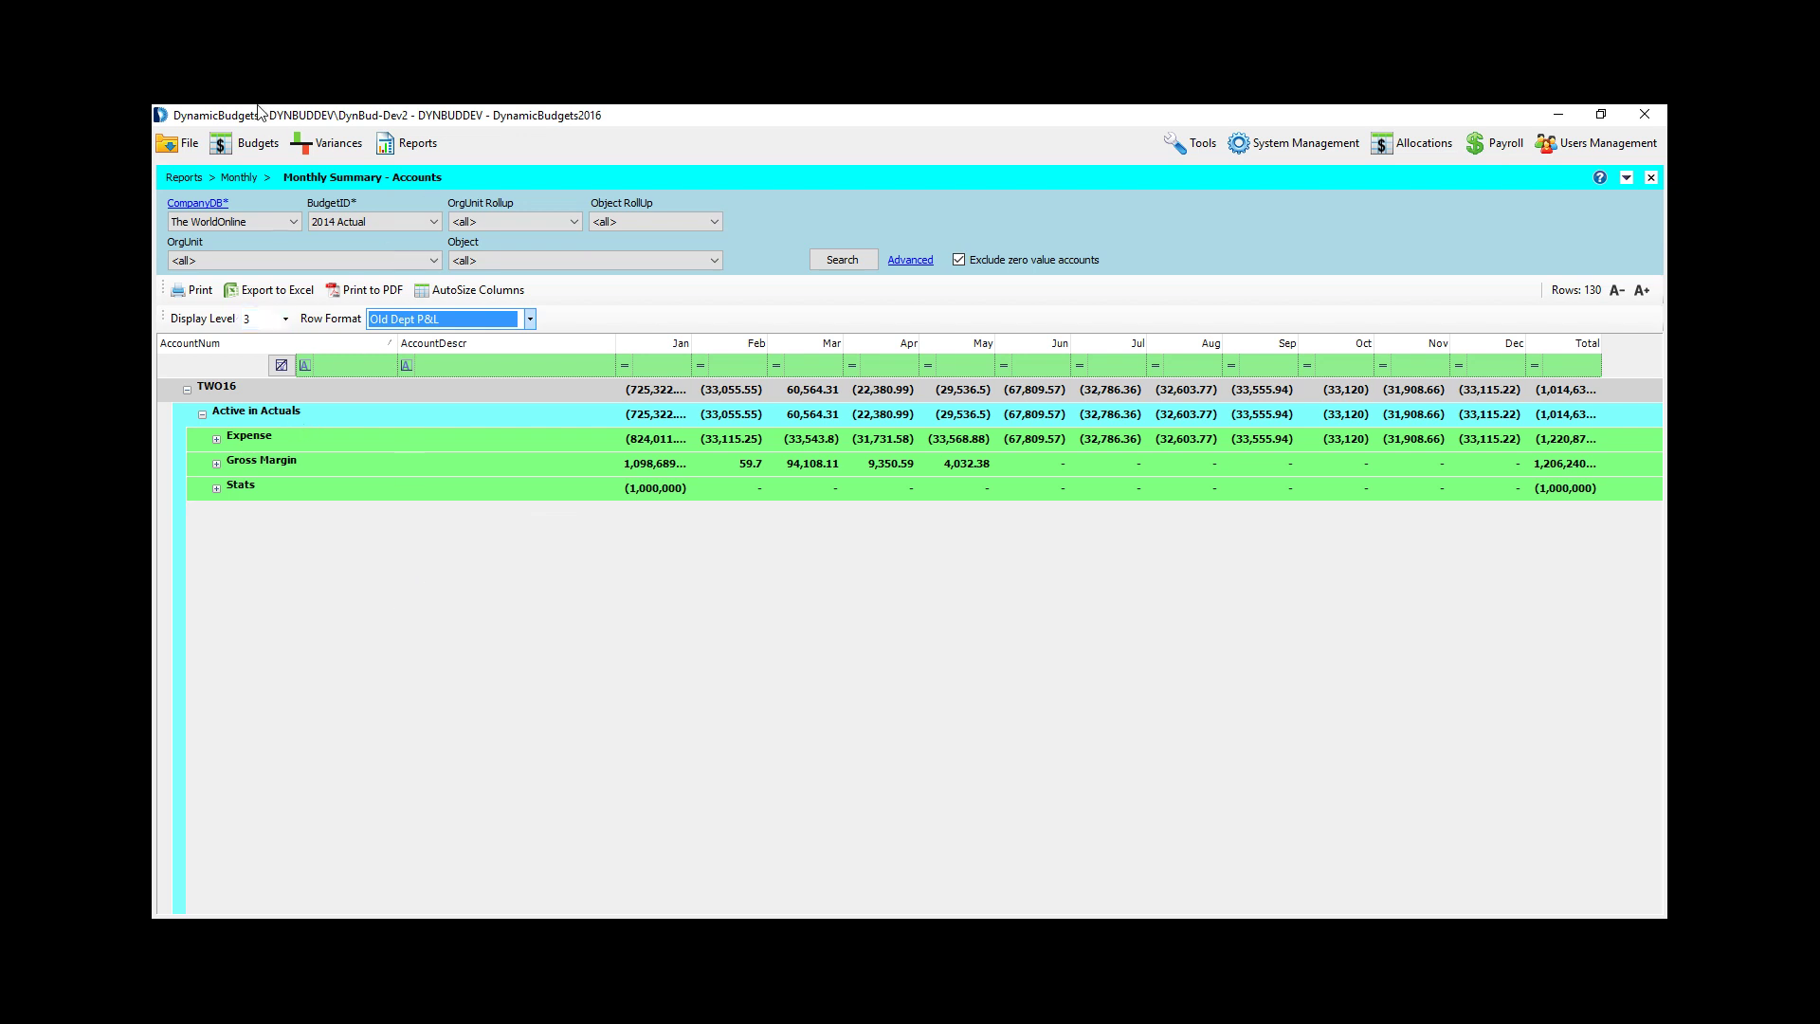
Step: Open Custom Variances and run the YTD Variance Only report for OrgUnit 100 - La Palma
left_click(322, 150)
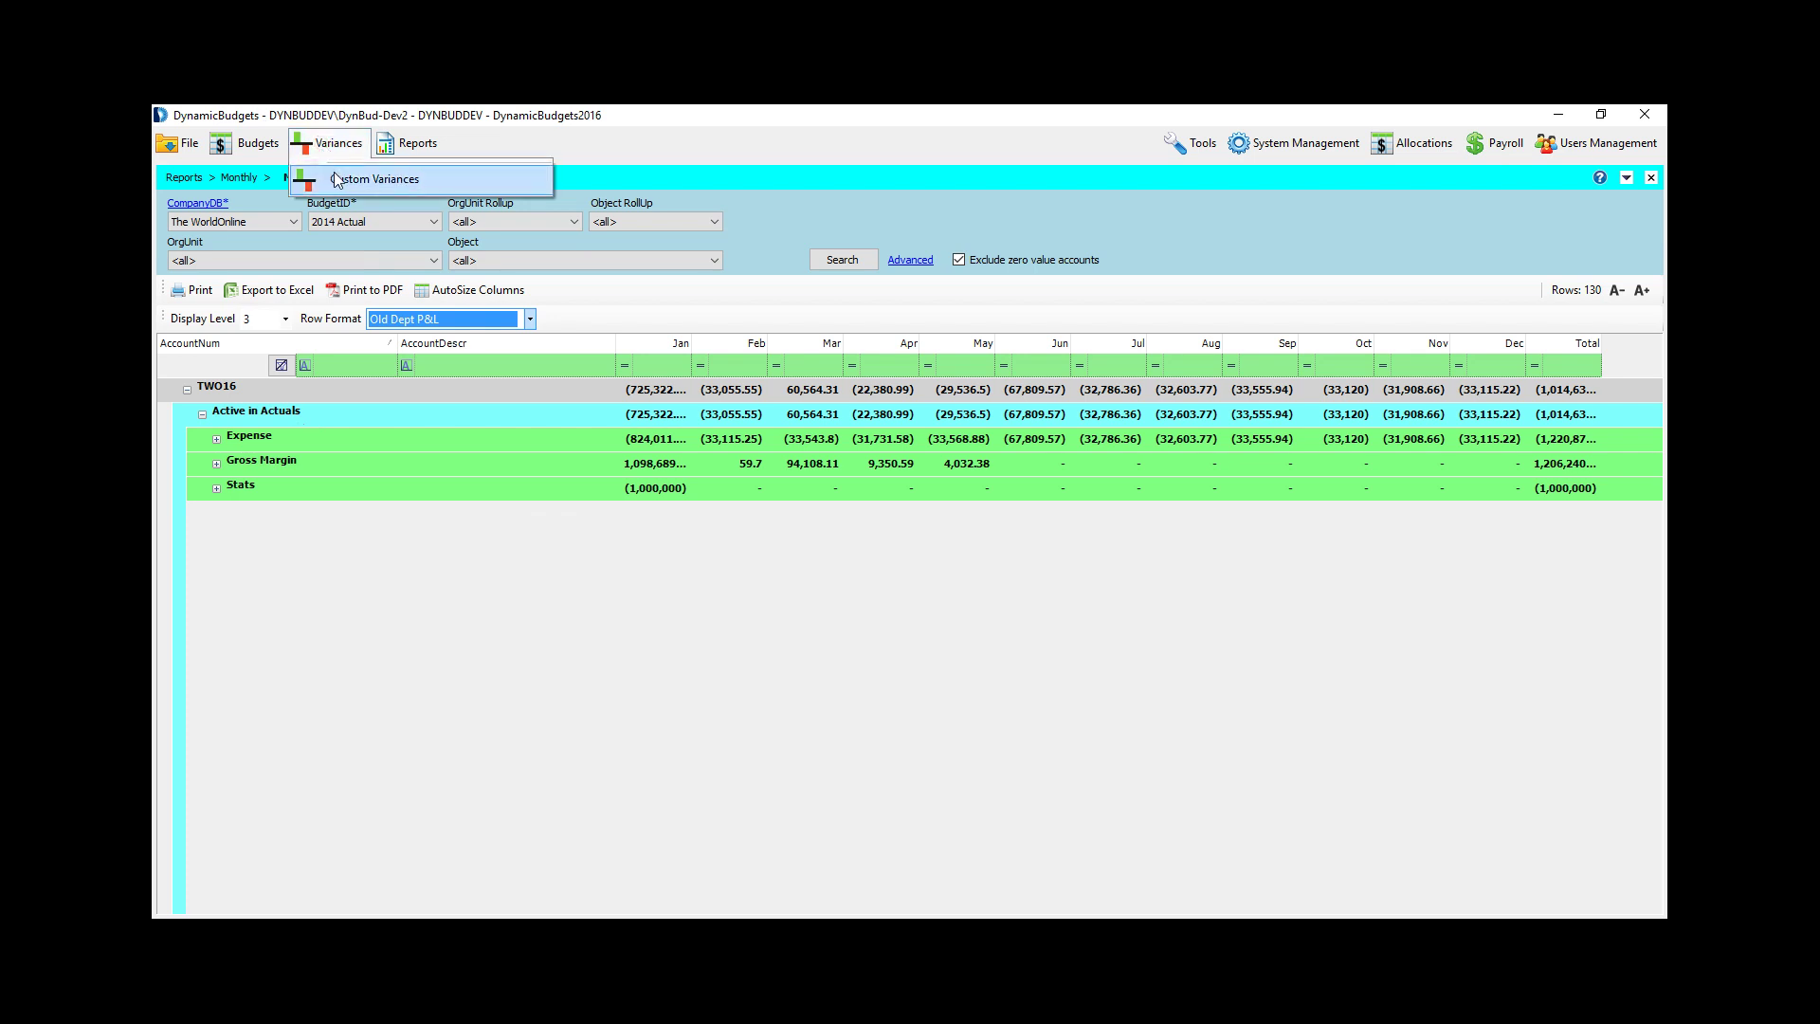
left_click(338, 180)
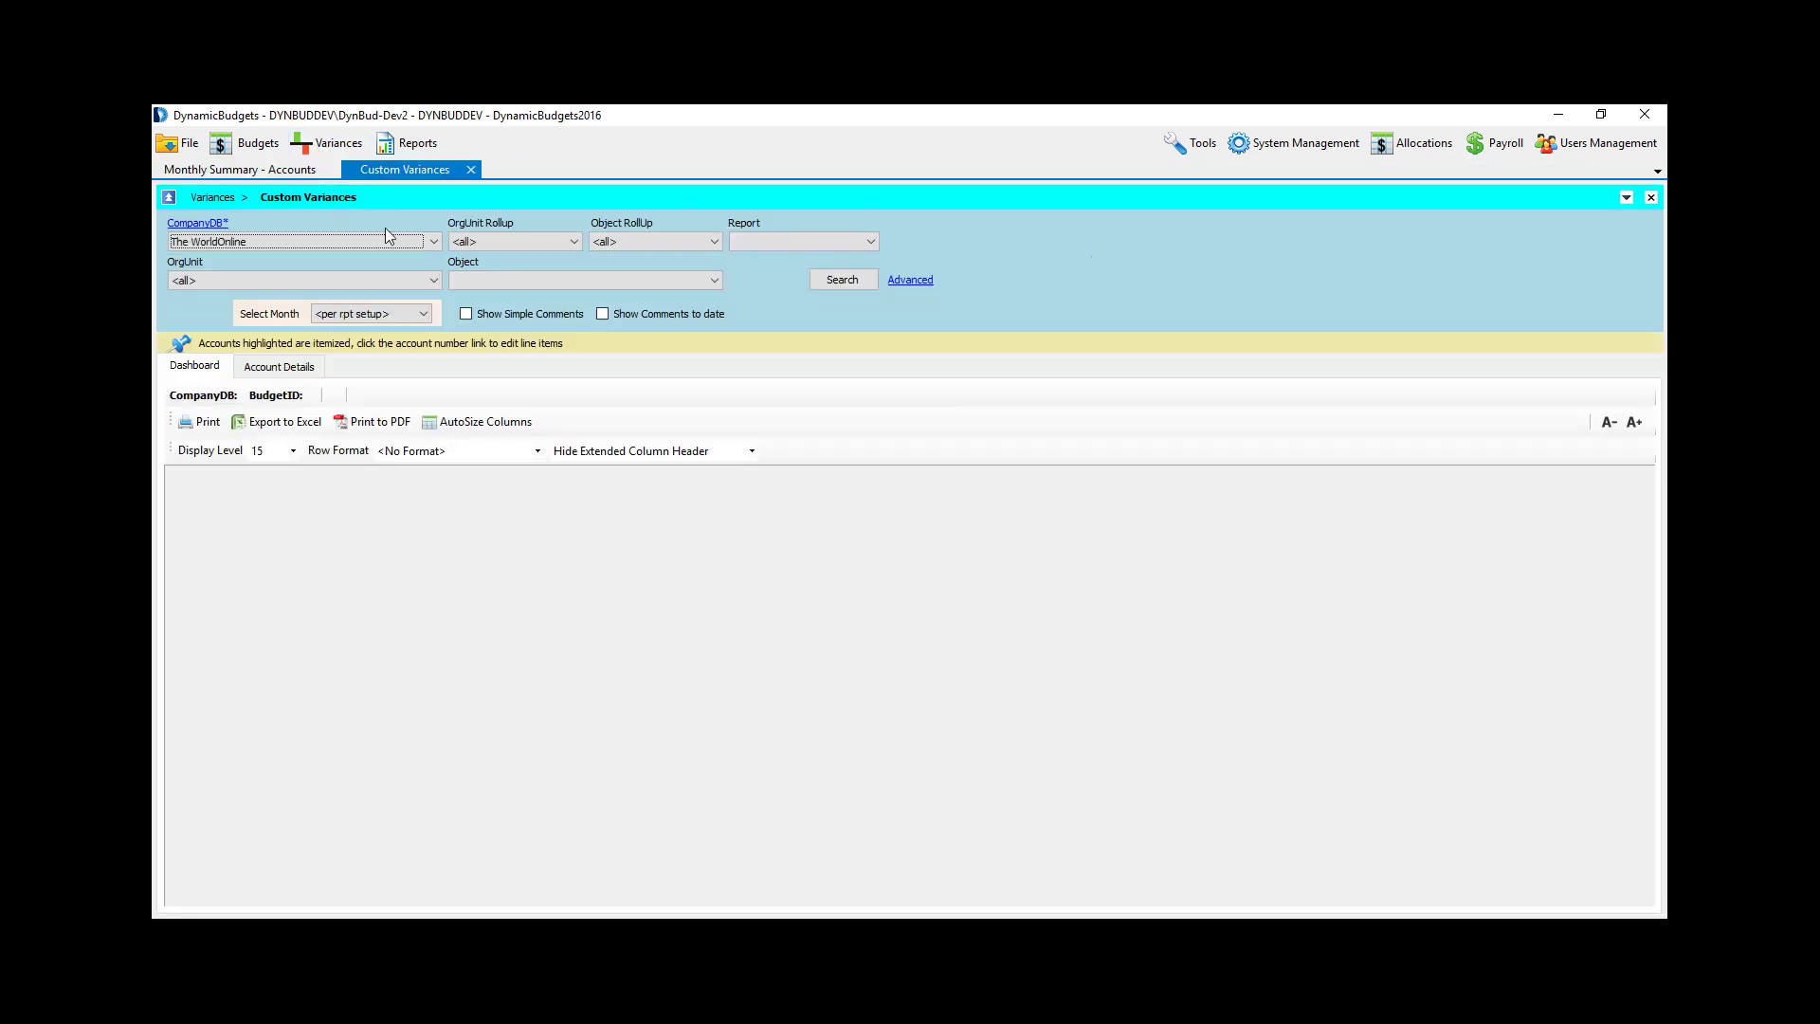
left_click(371, 281)
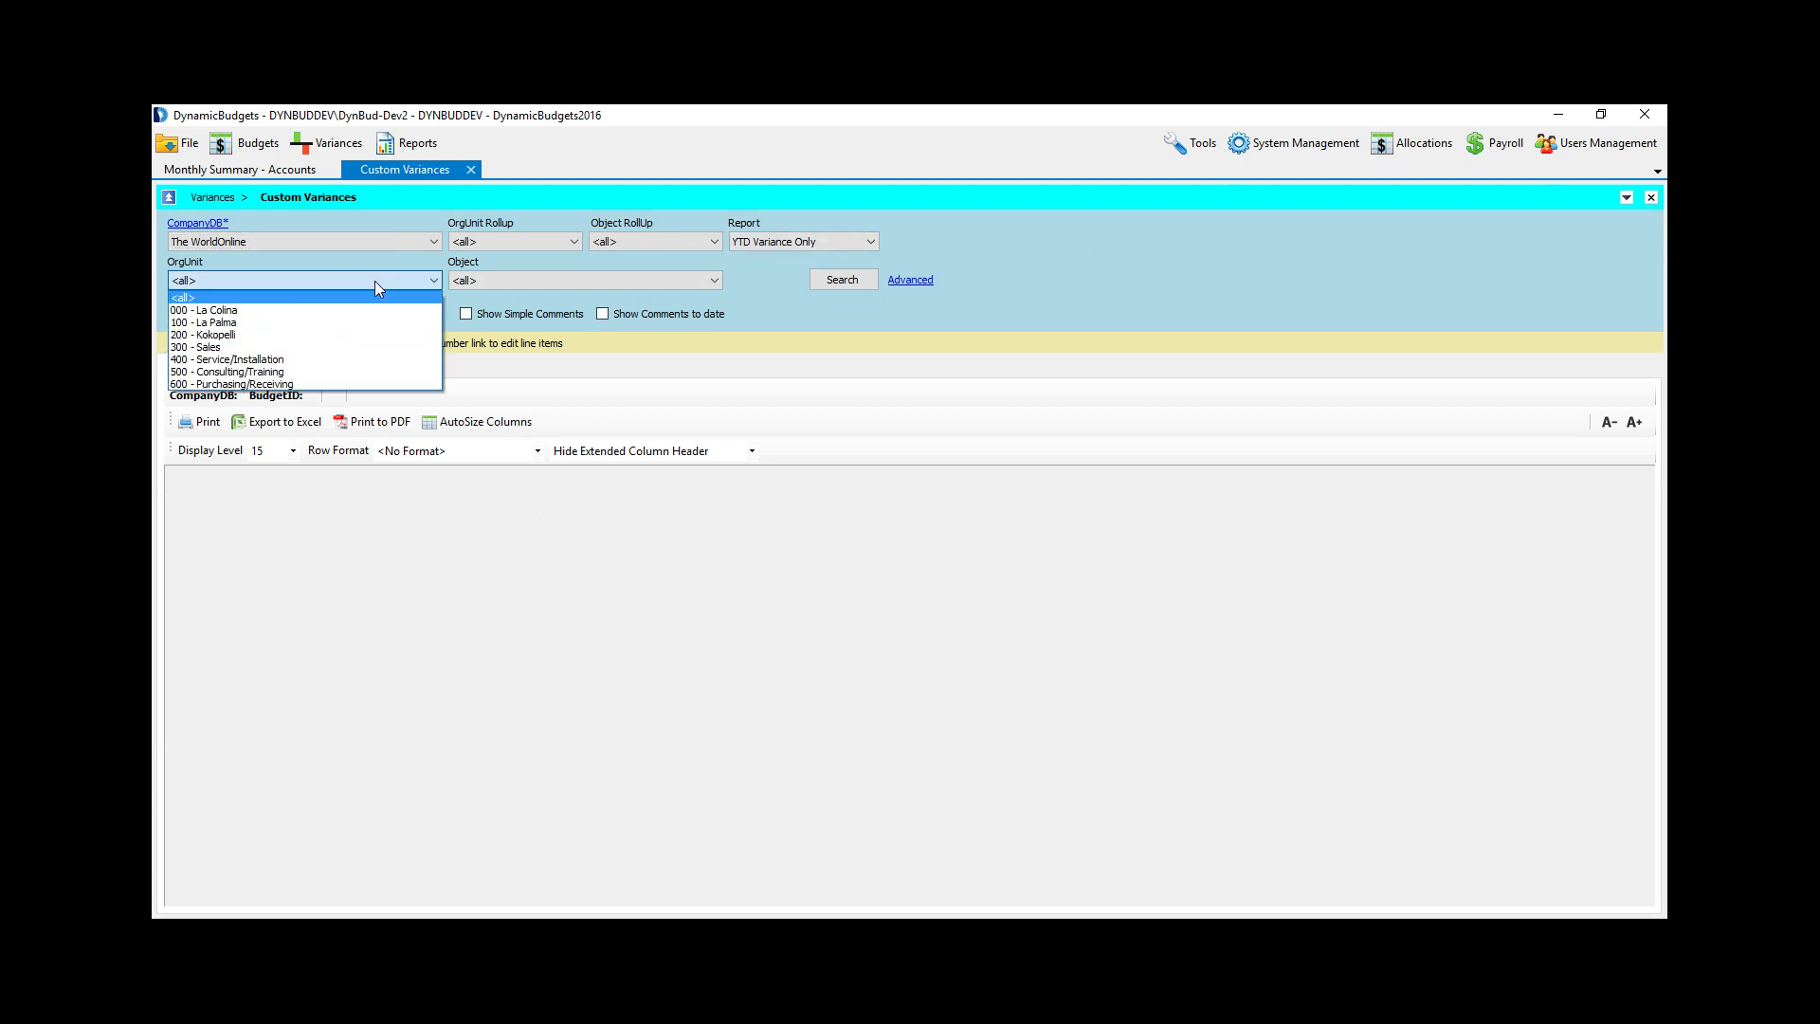
left_click(337, 320)
left_click(832, 281)
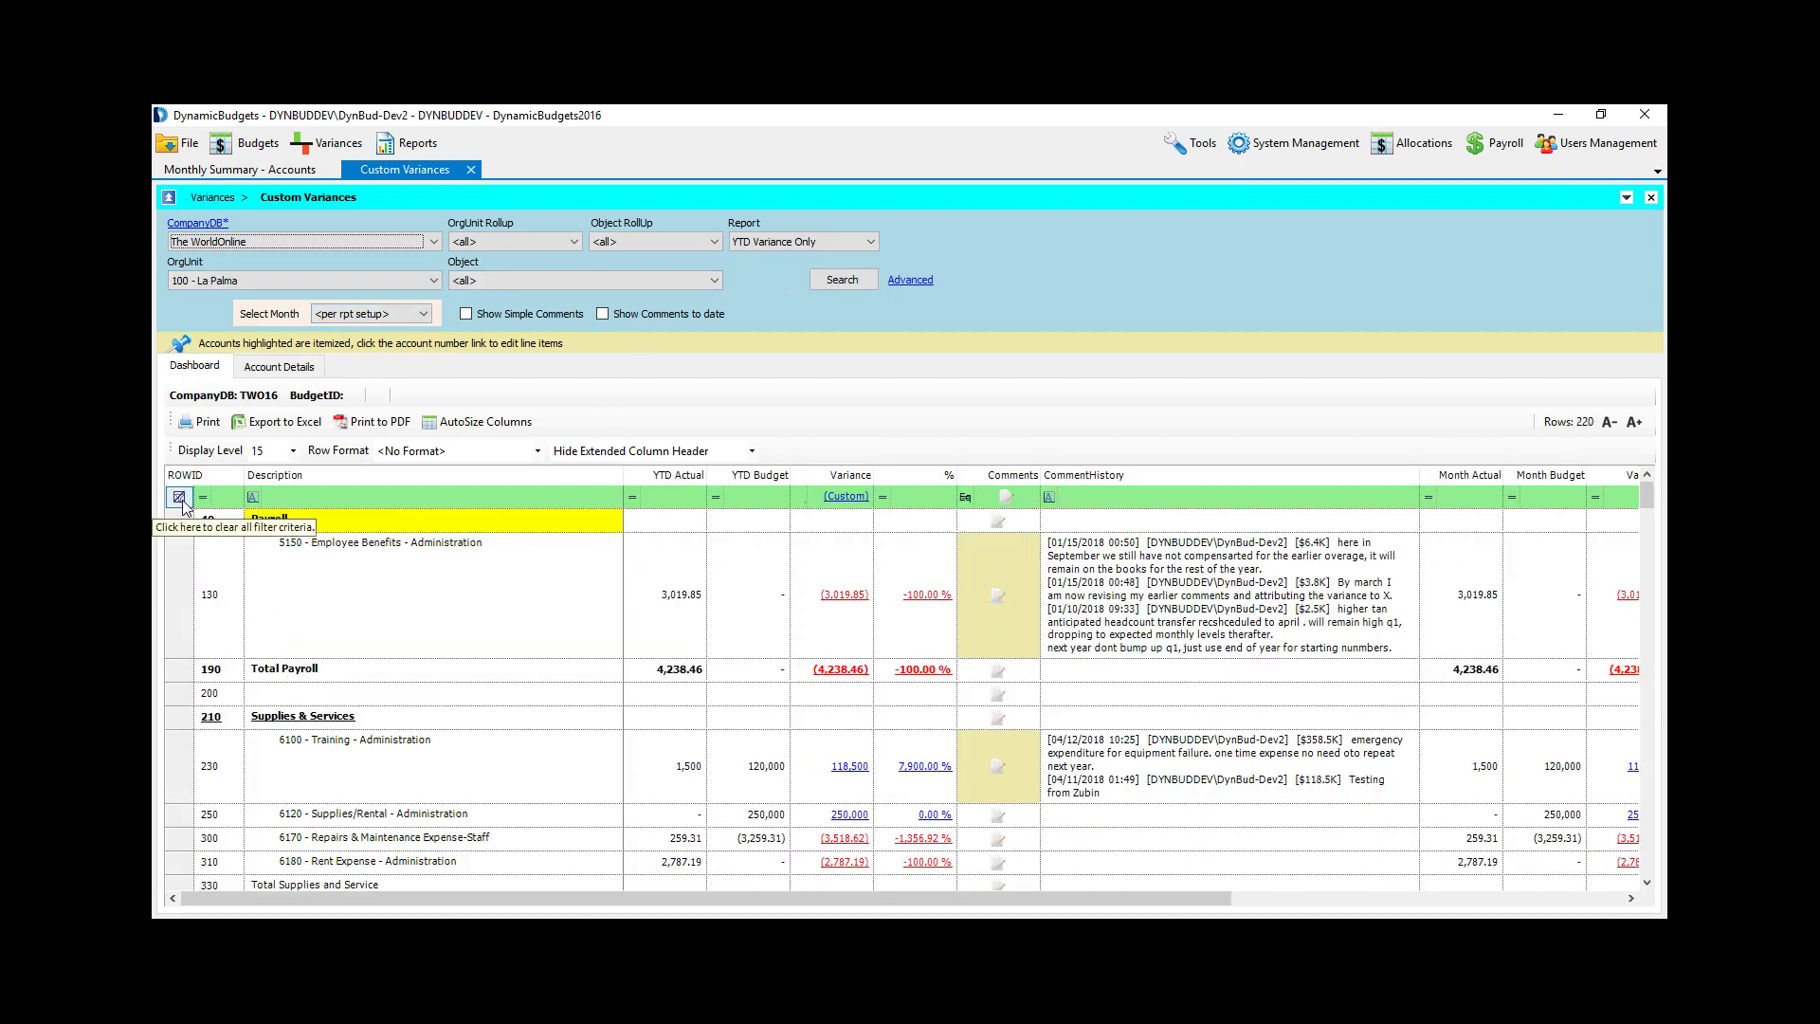
Step: Clear all filter criteria in the variance grid and select the 5100 - Salaries and Wages row under Payroll
left_click(178, 497)
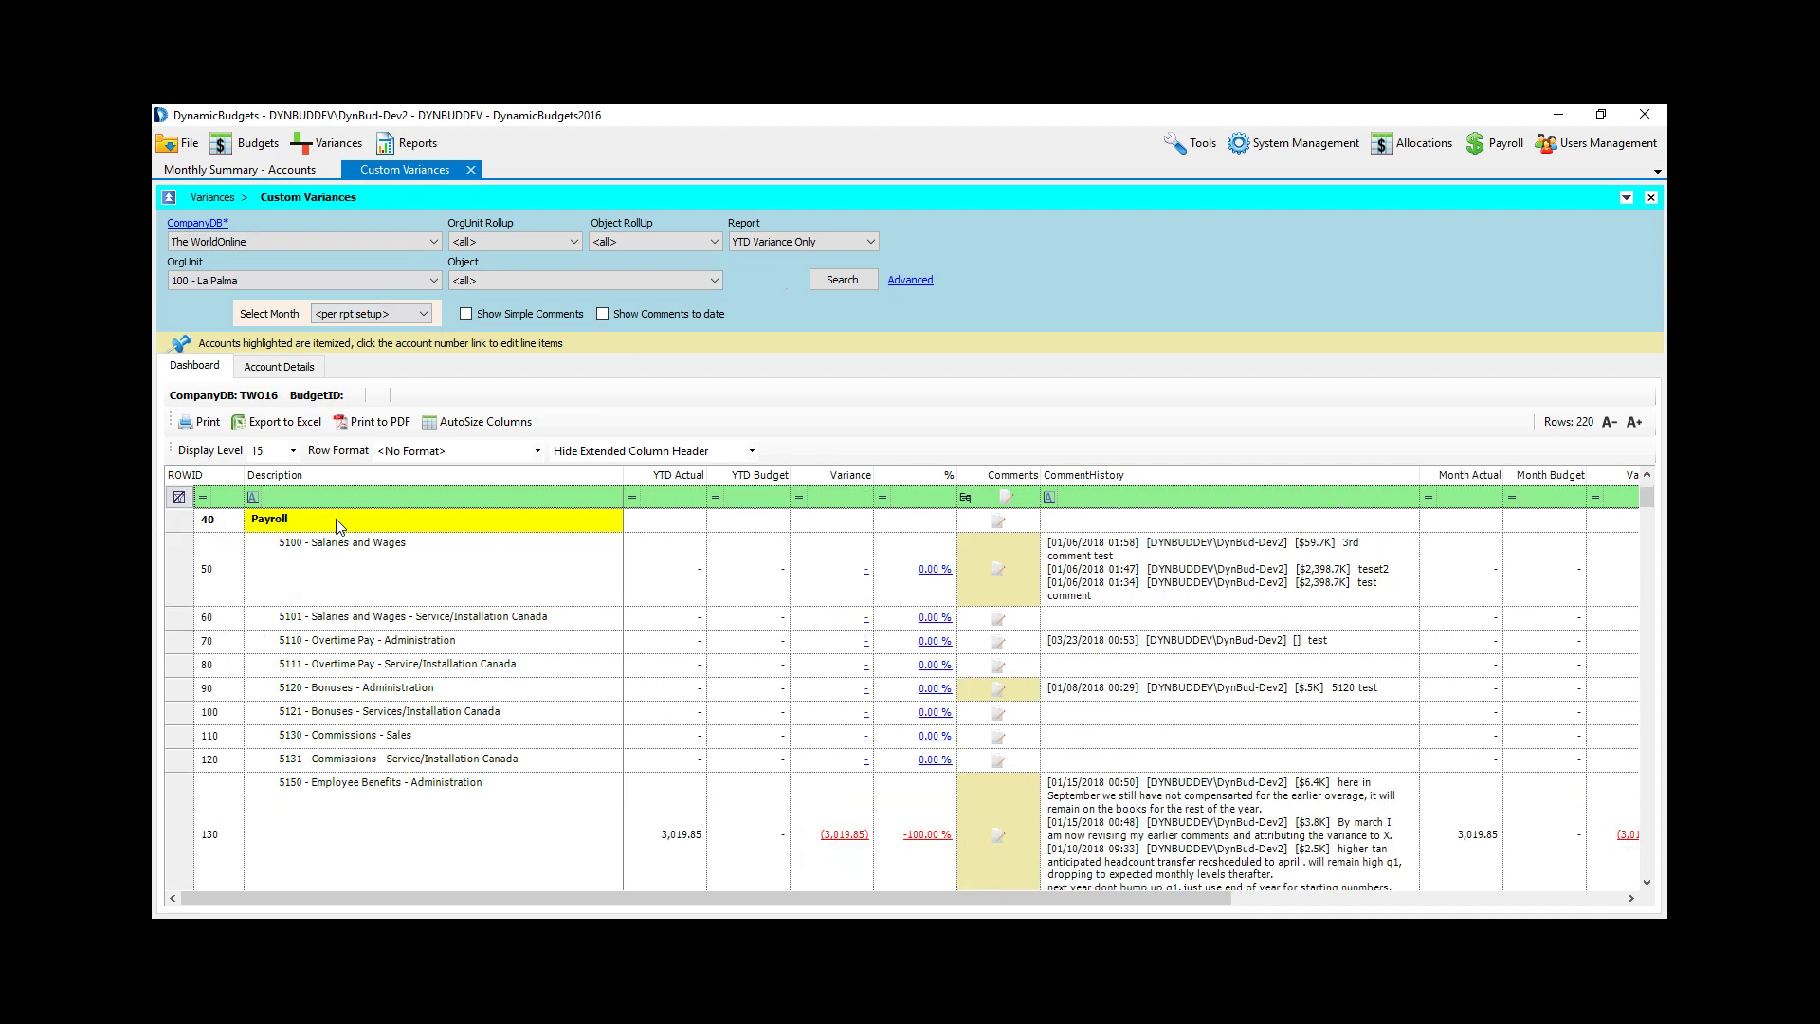
left_click(338, 521)
left_click(359, 567)
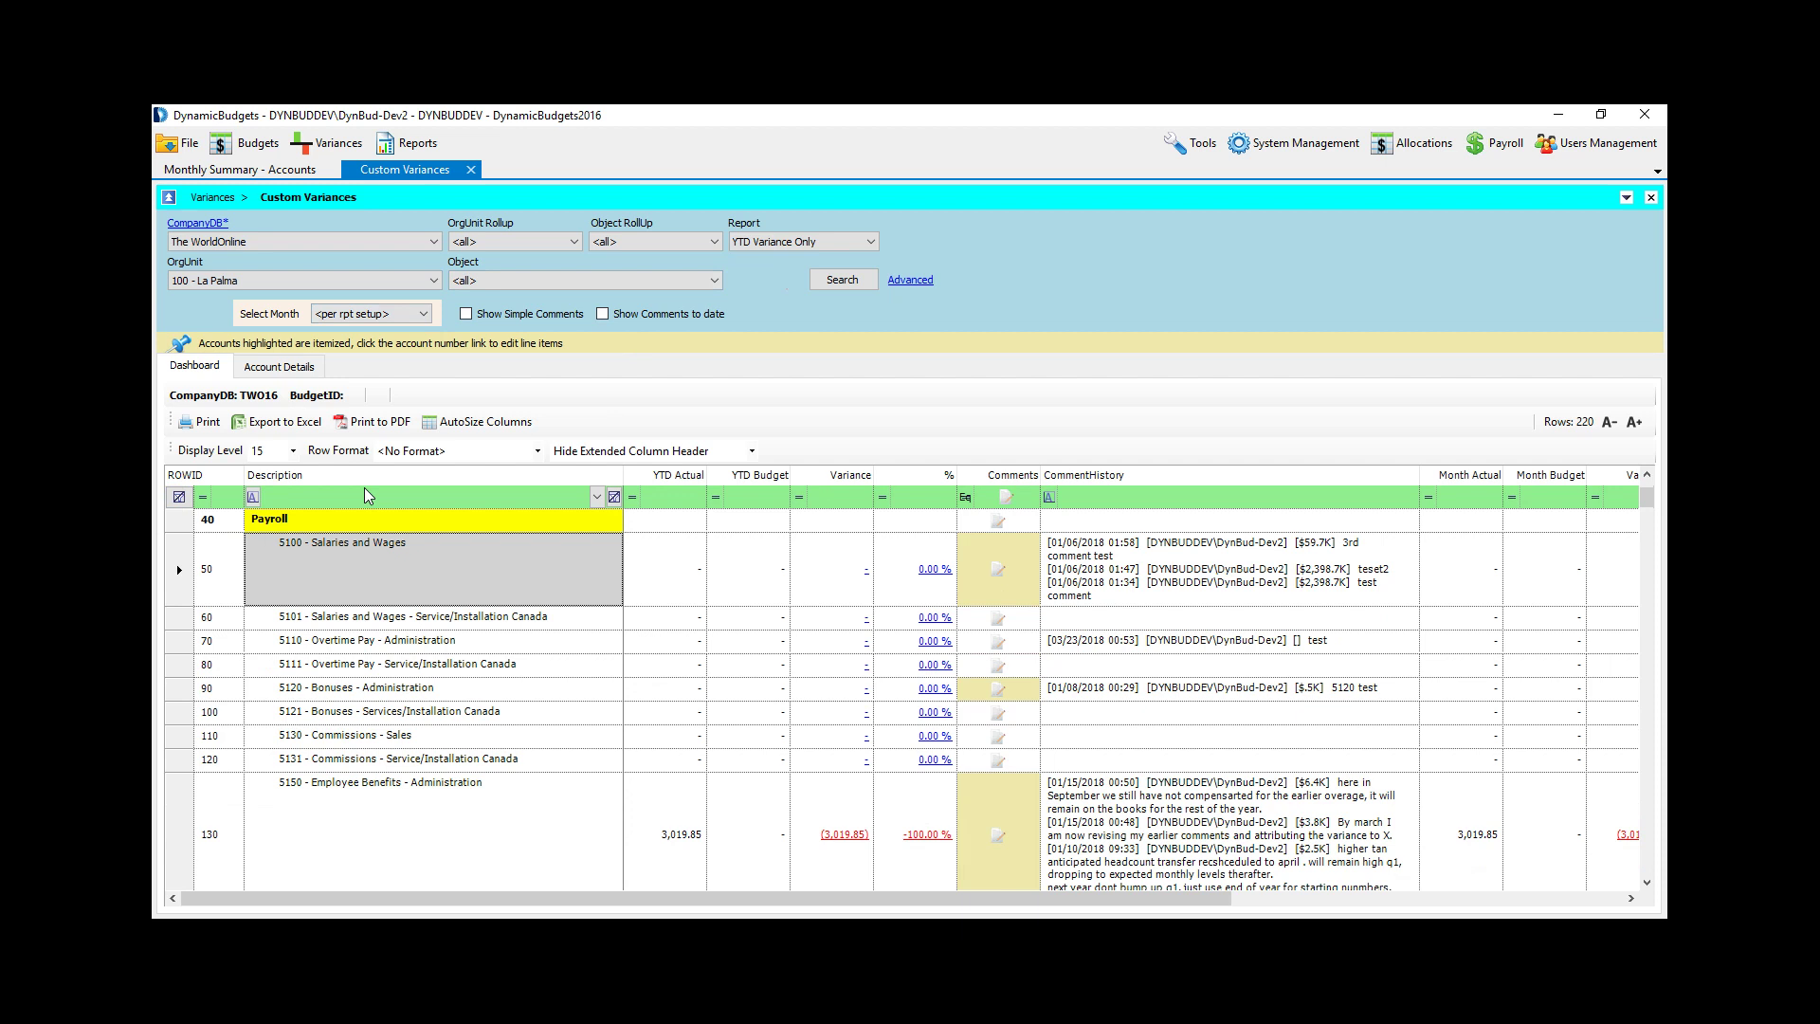
Step: Review the variance rows and comment history from the Payroll accounts down through the Supplies & Services accounts
key("Down")
key("Down")
key("Down")
key("Down")
key("Down")
key("Down")
key("Down")
key("Down")
key("Down")
key("Down")
key("Down")
key("Down")
key("Down")
key("Down")
key("Down")
key("Down")
key("Down")
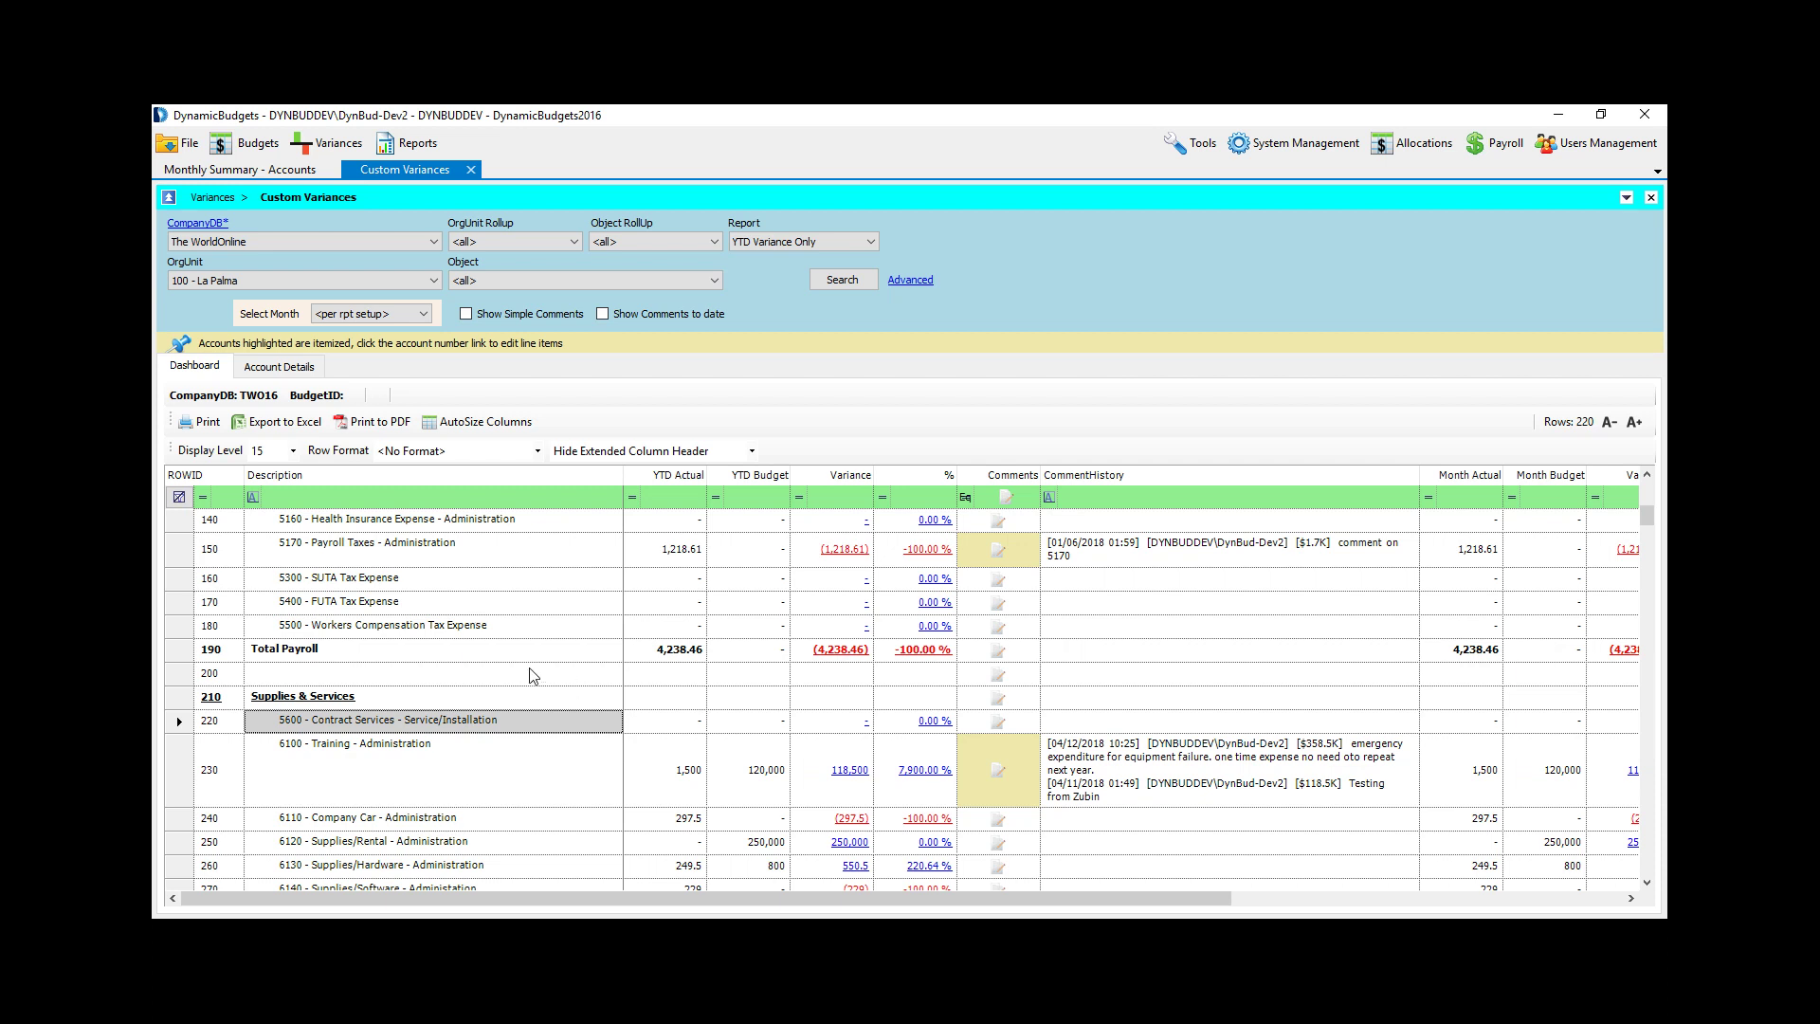
left_click(492, 812)
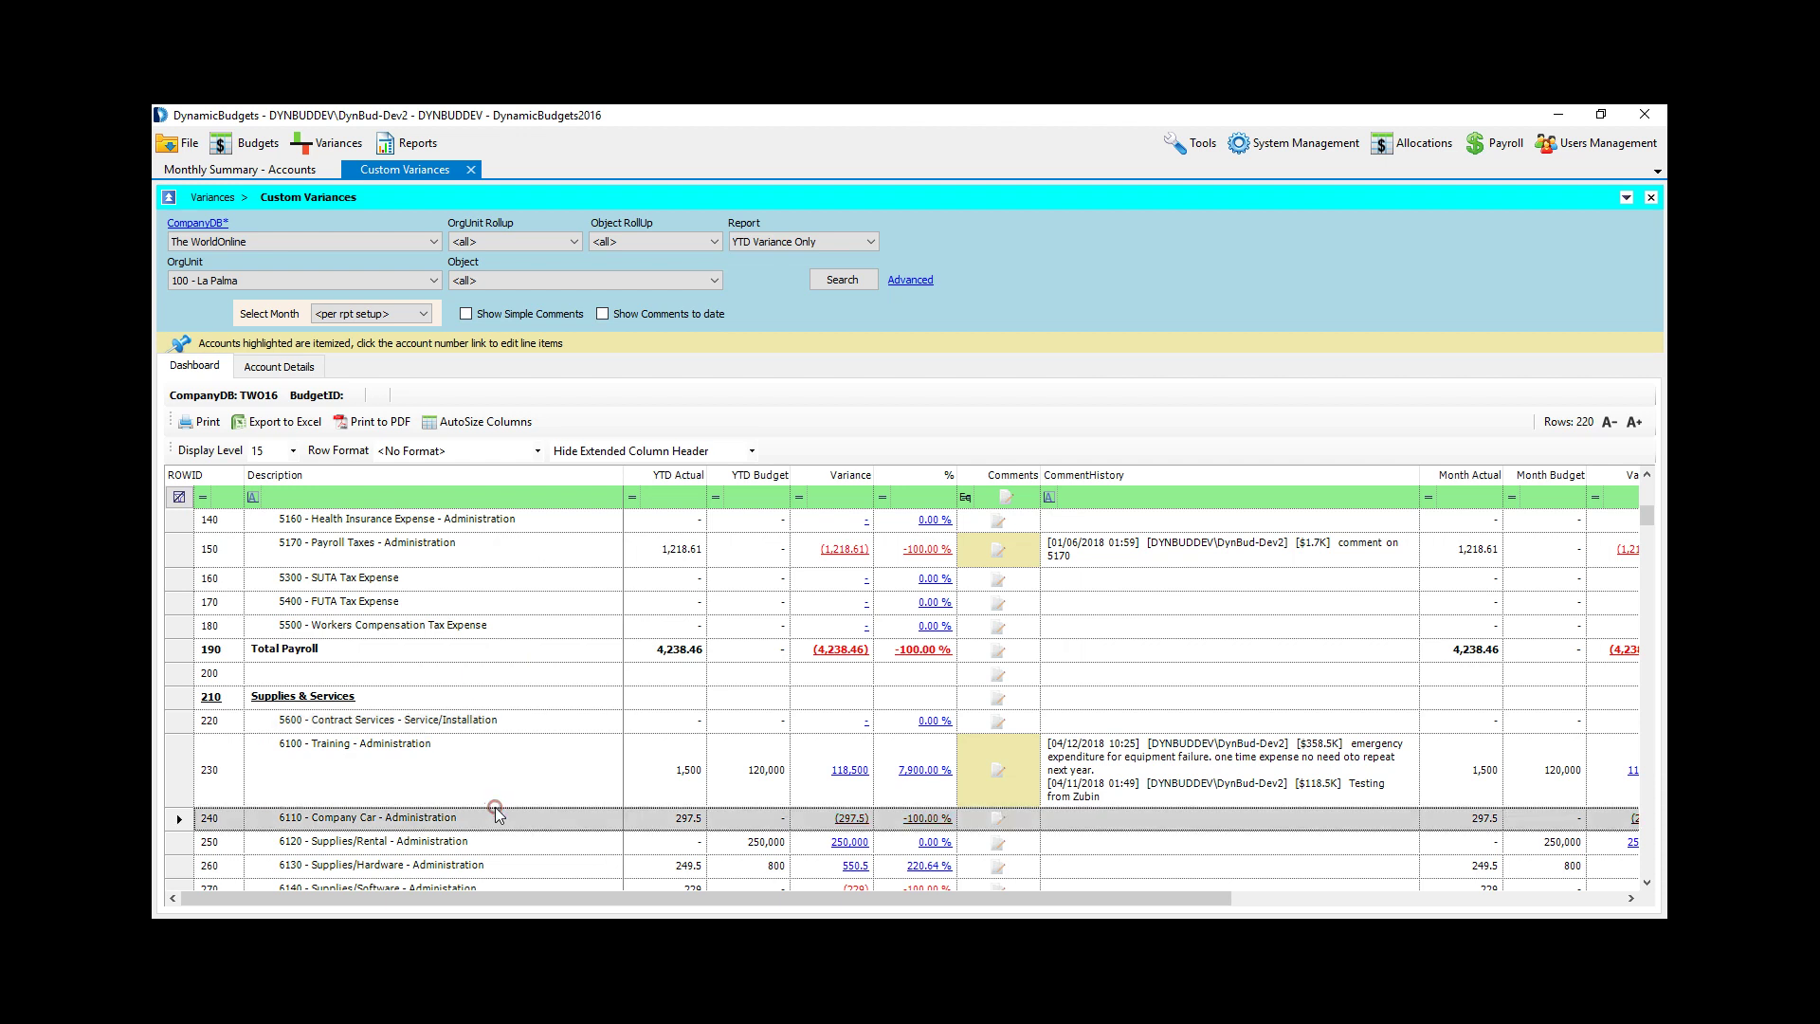
key("Down")
key("Down")
key("Down")
key("Down")
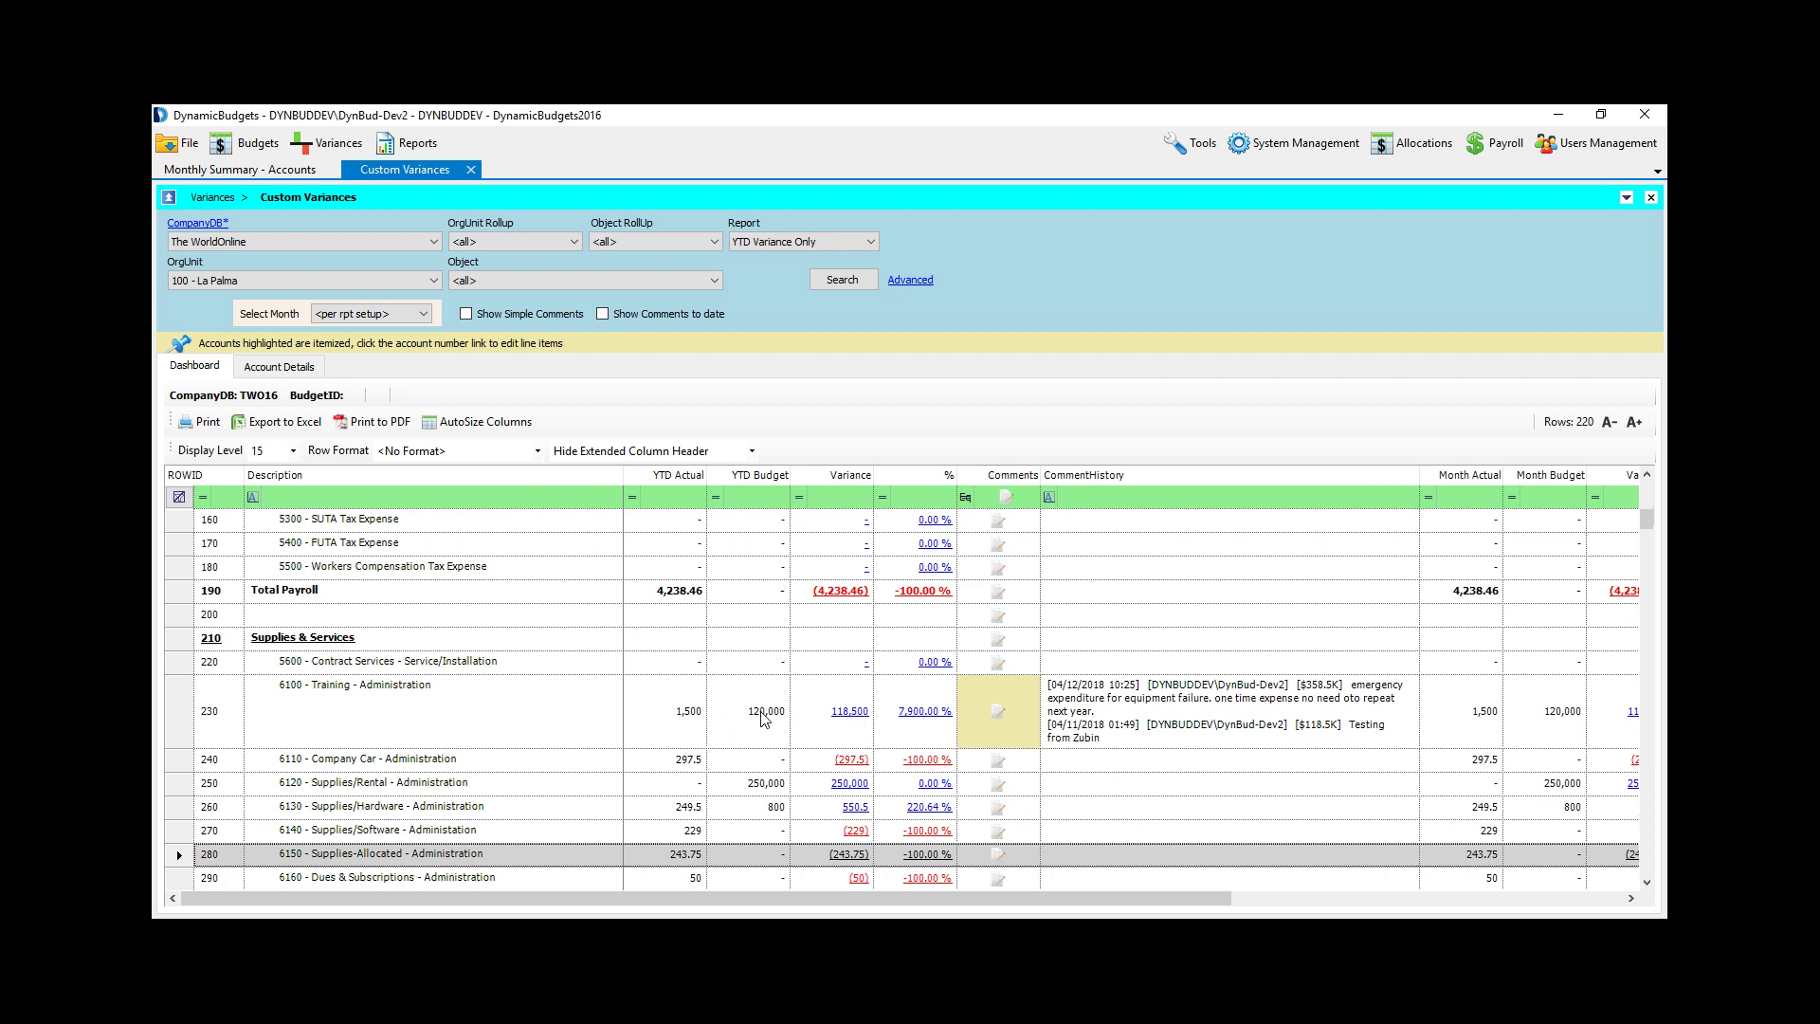
Step: Drill into the 6100 - Training variance to examine its actual transaction and fixed budget calculations, and select the row's comment cell
left_click(863, 723)
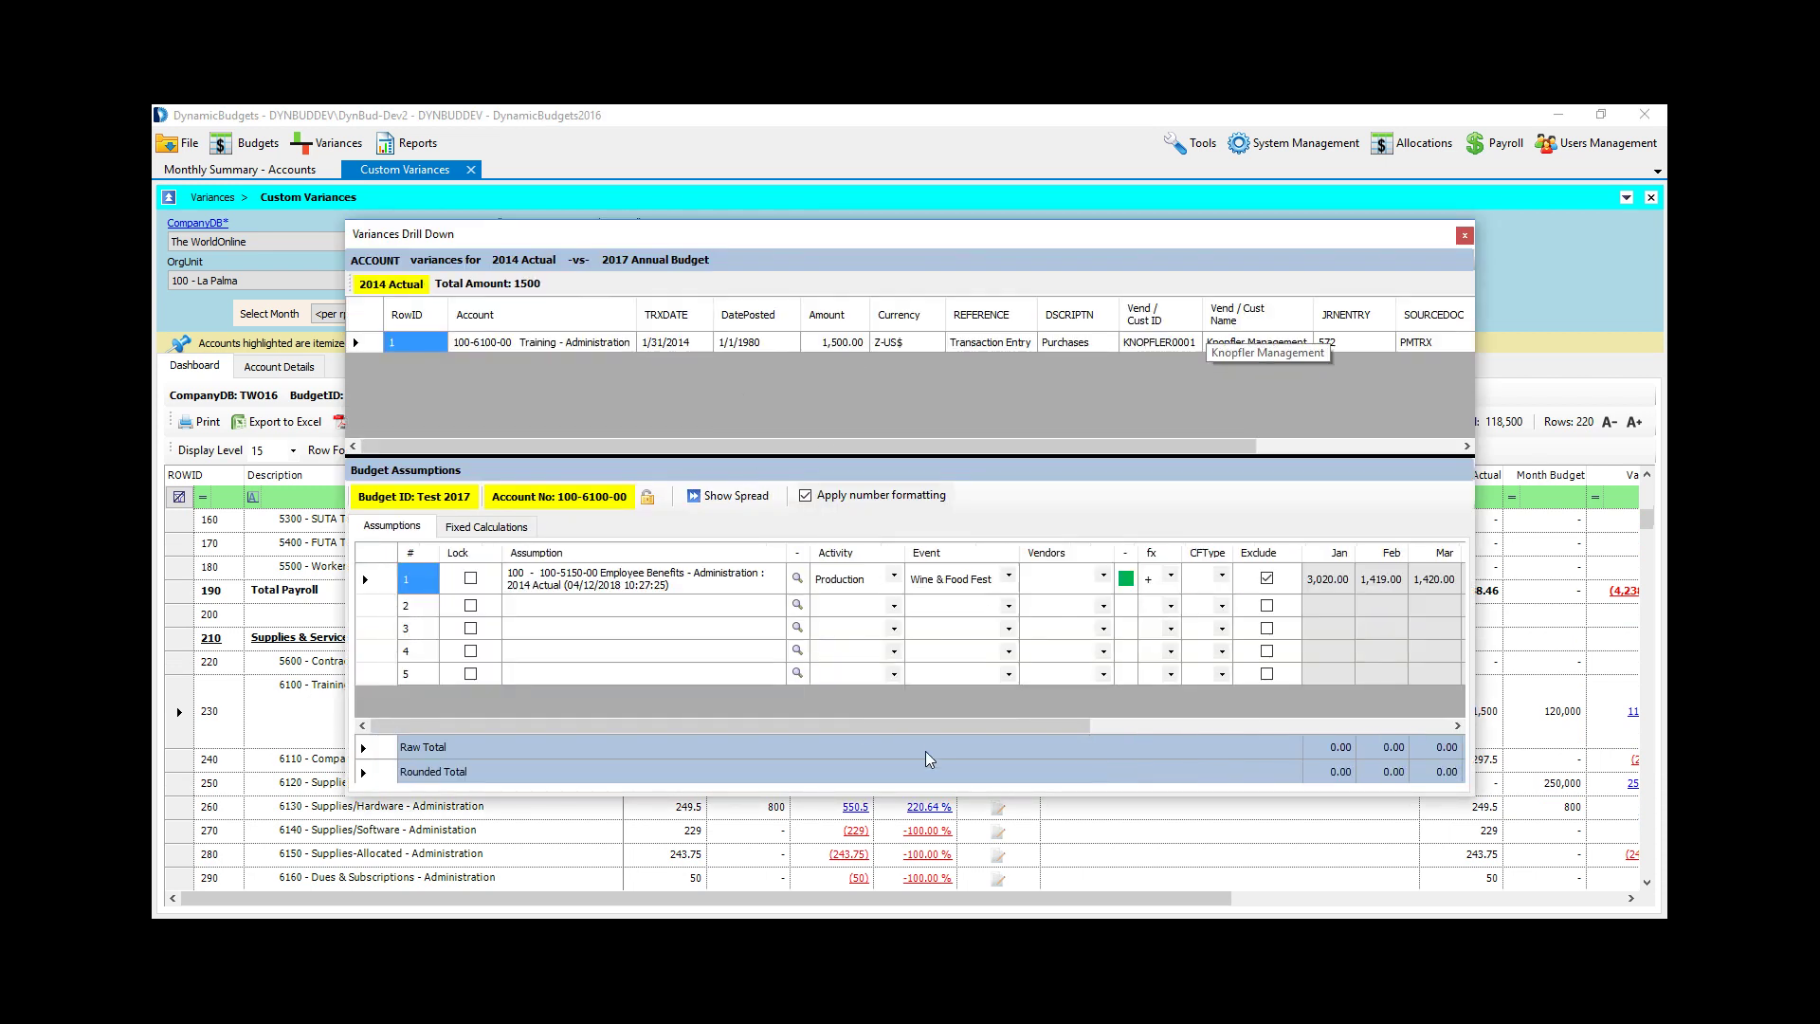
mouse_move(1052, 722)
left_mouse_down()
mouse_move(1288, 723)
mouse_move(1049, 725)
left_mouse_up()
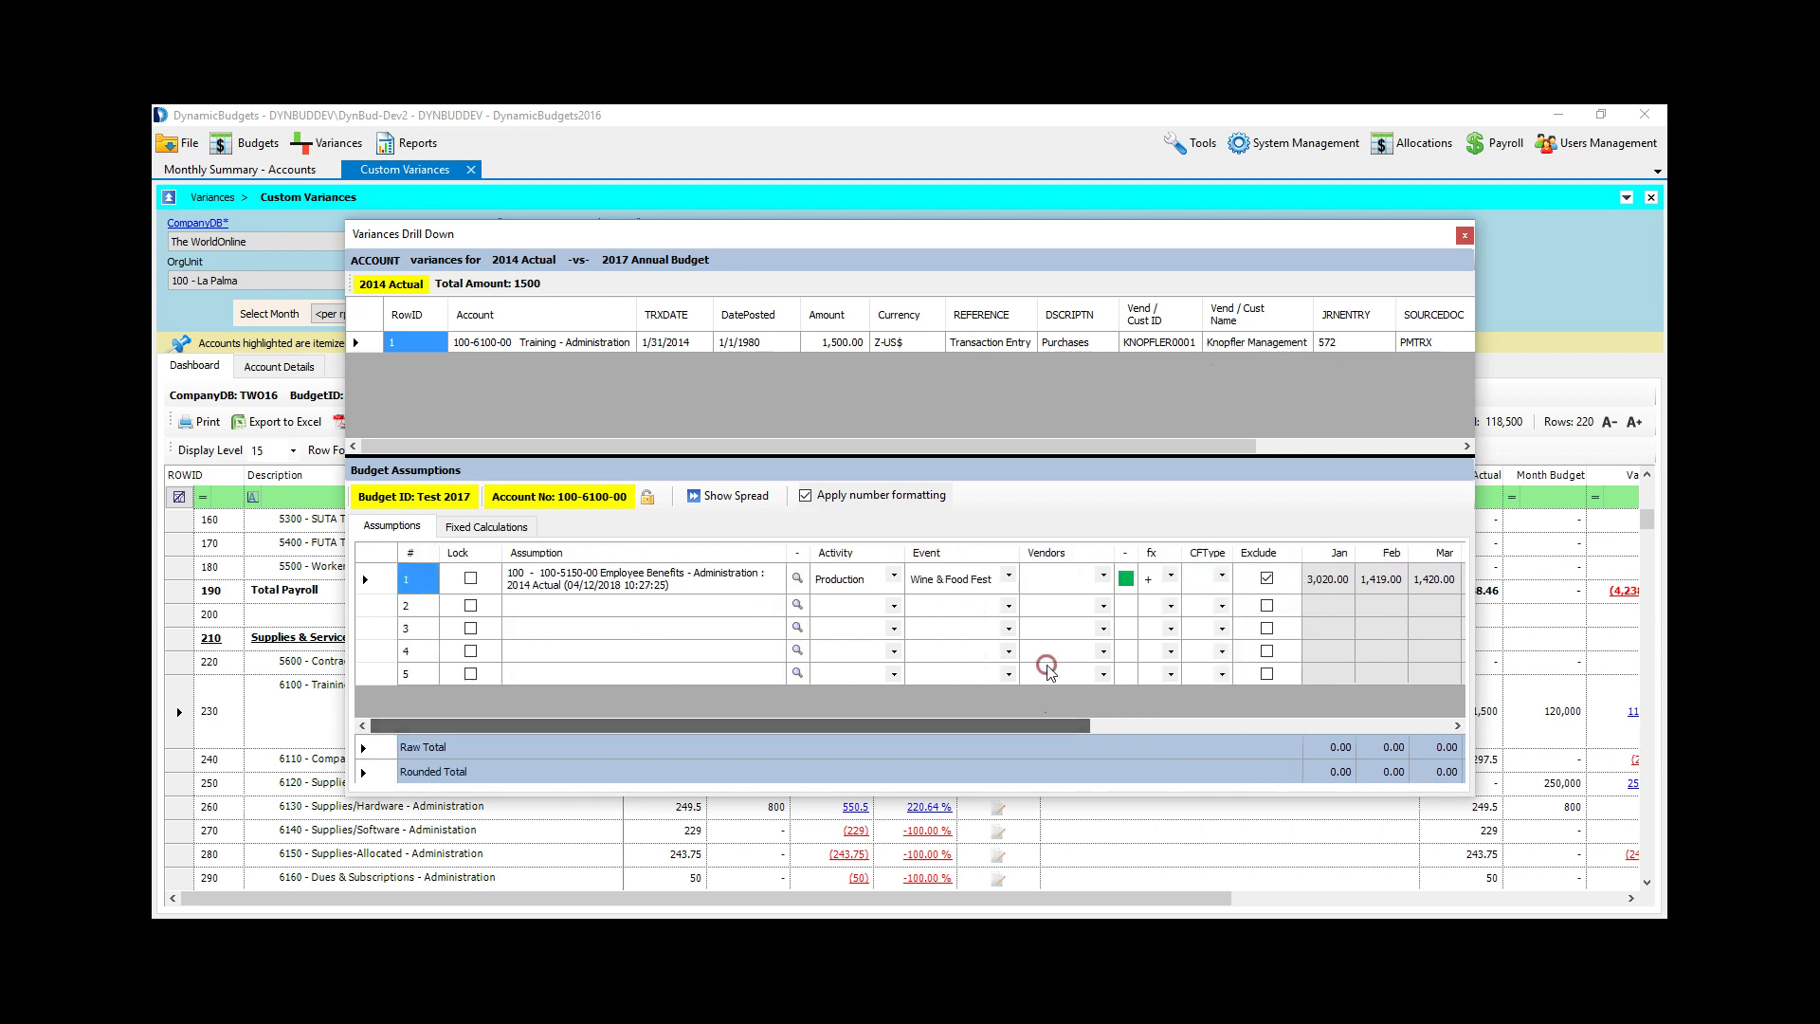
left_click(501, 532)
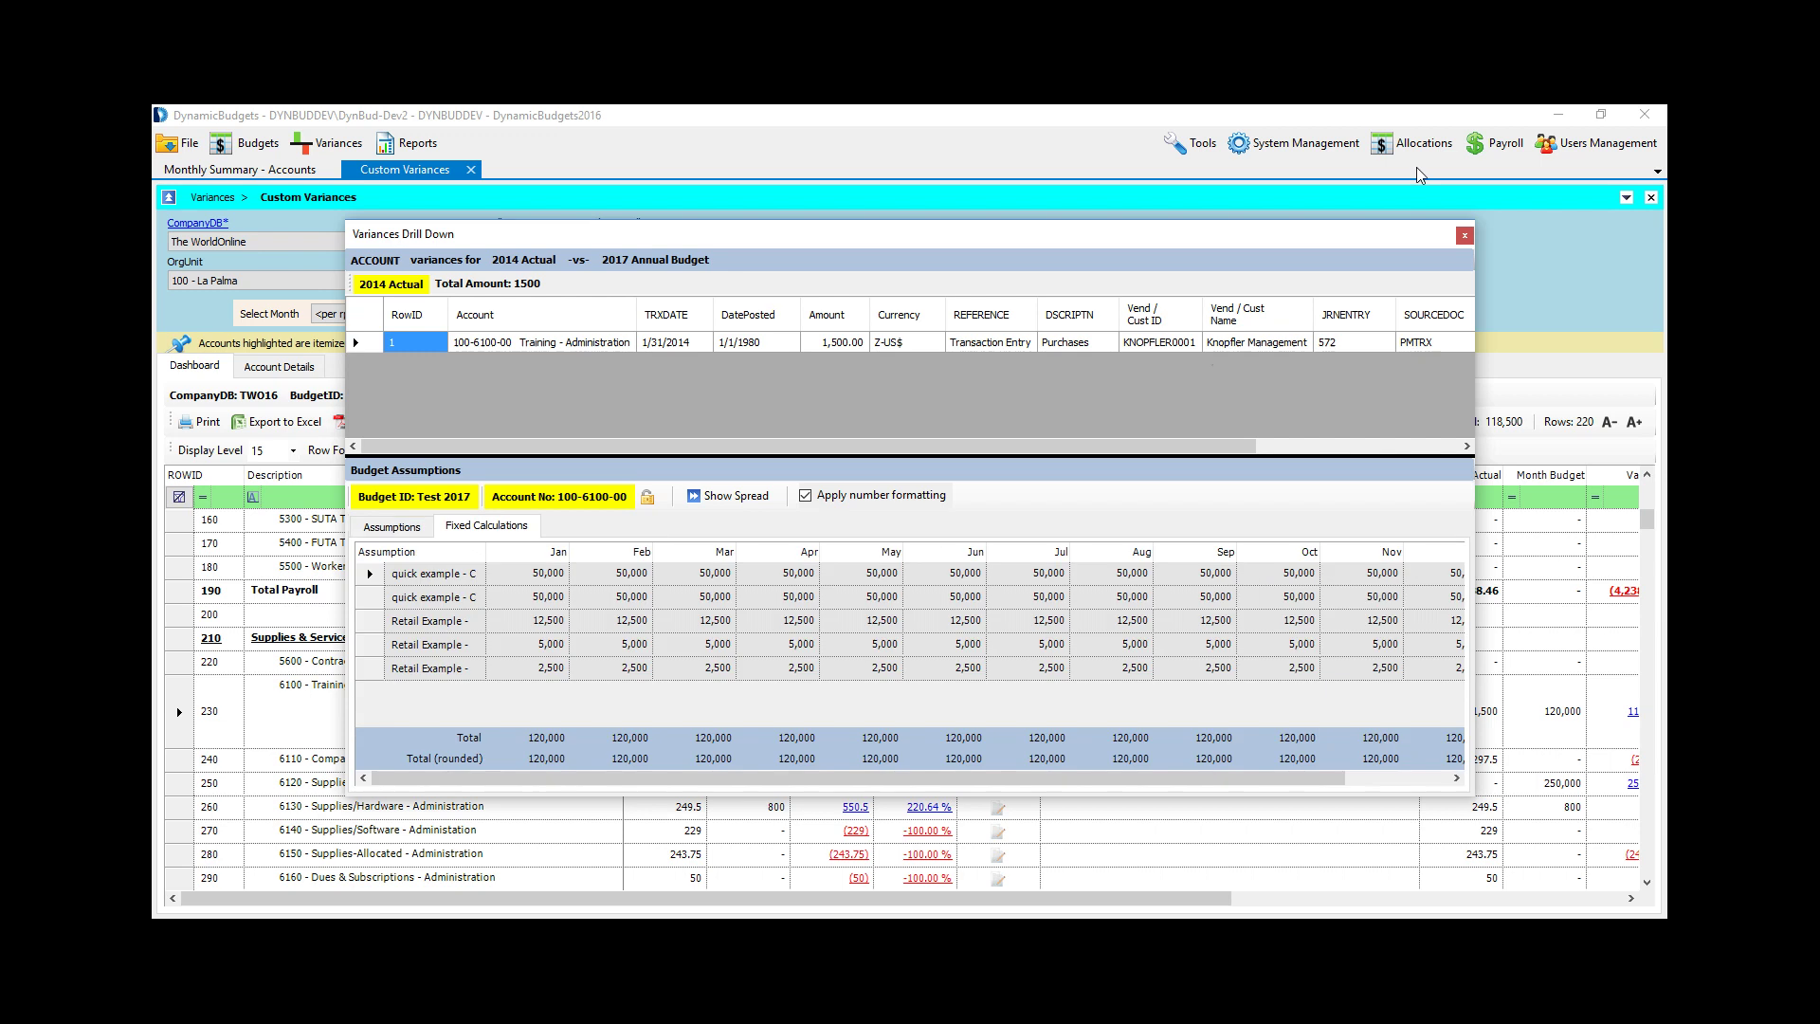
left_click(1191, 349)
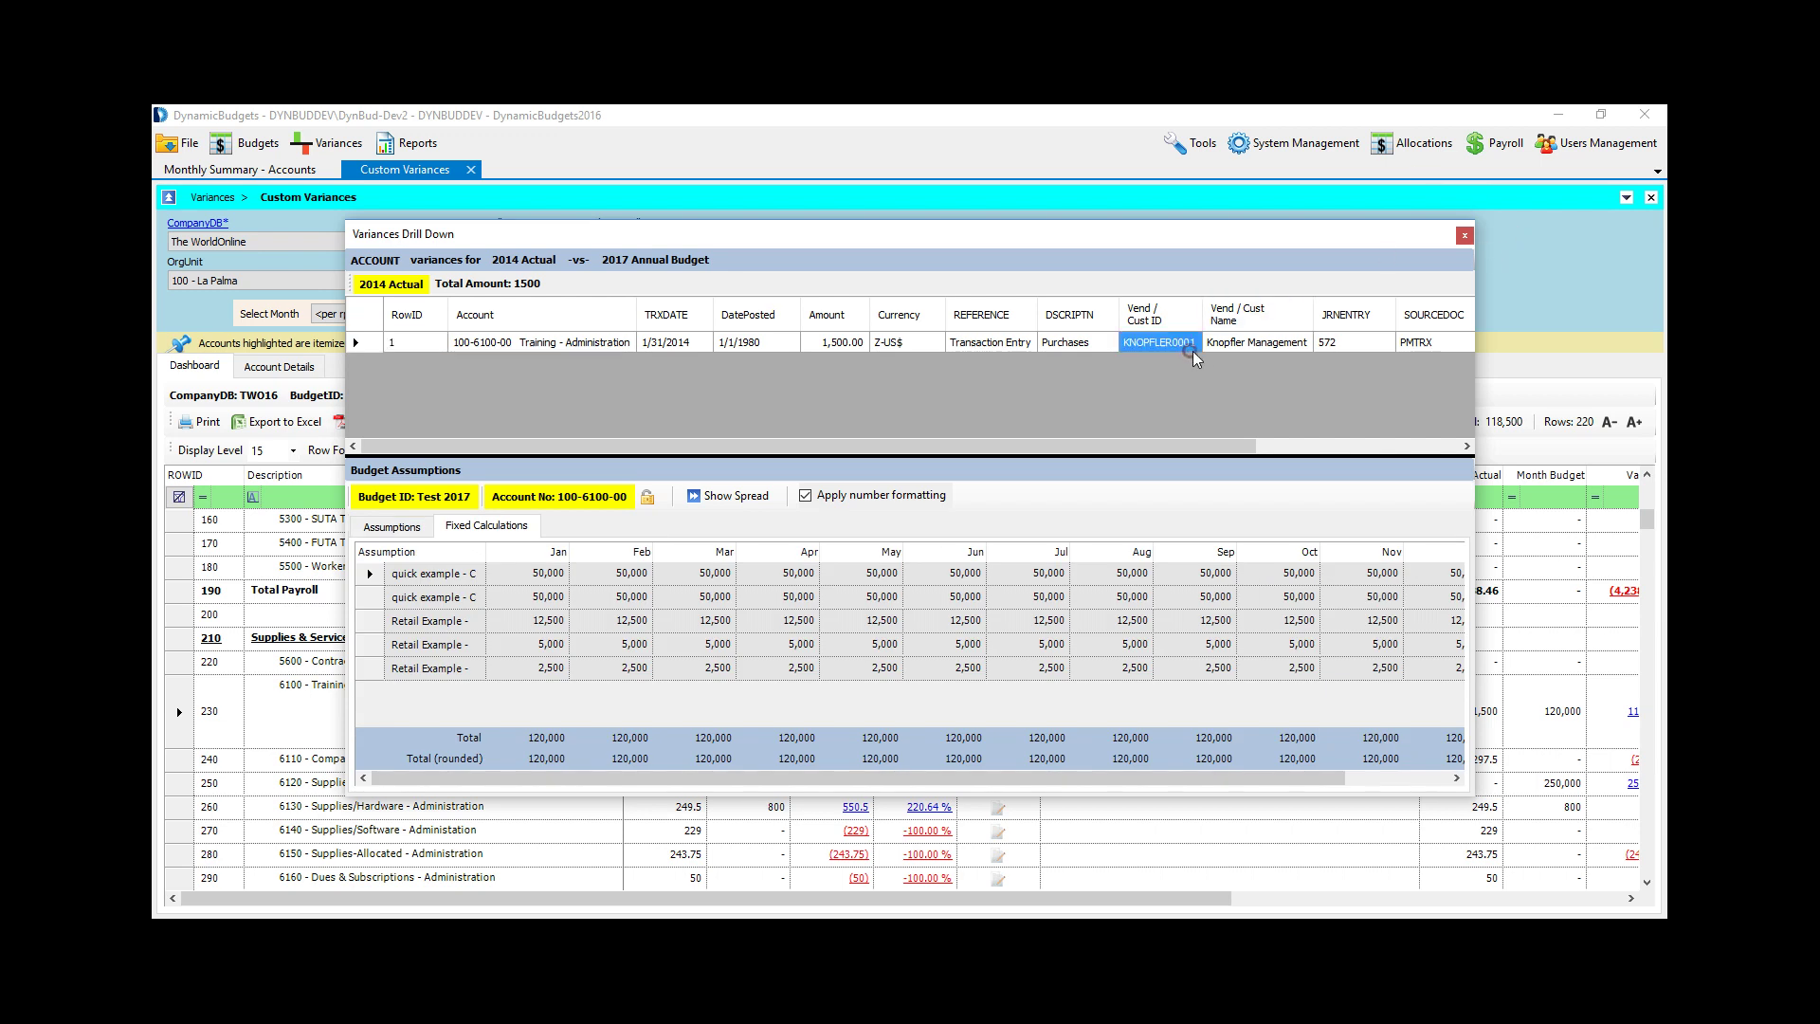
left_click(1463, 236)
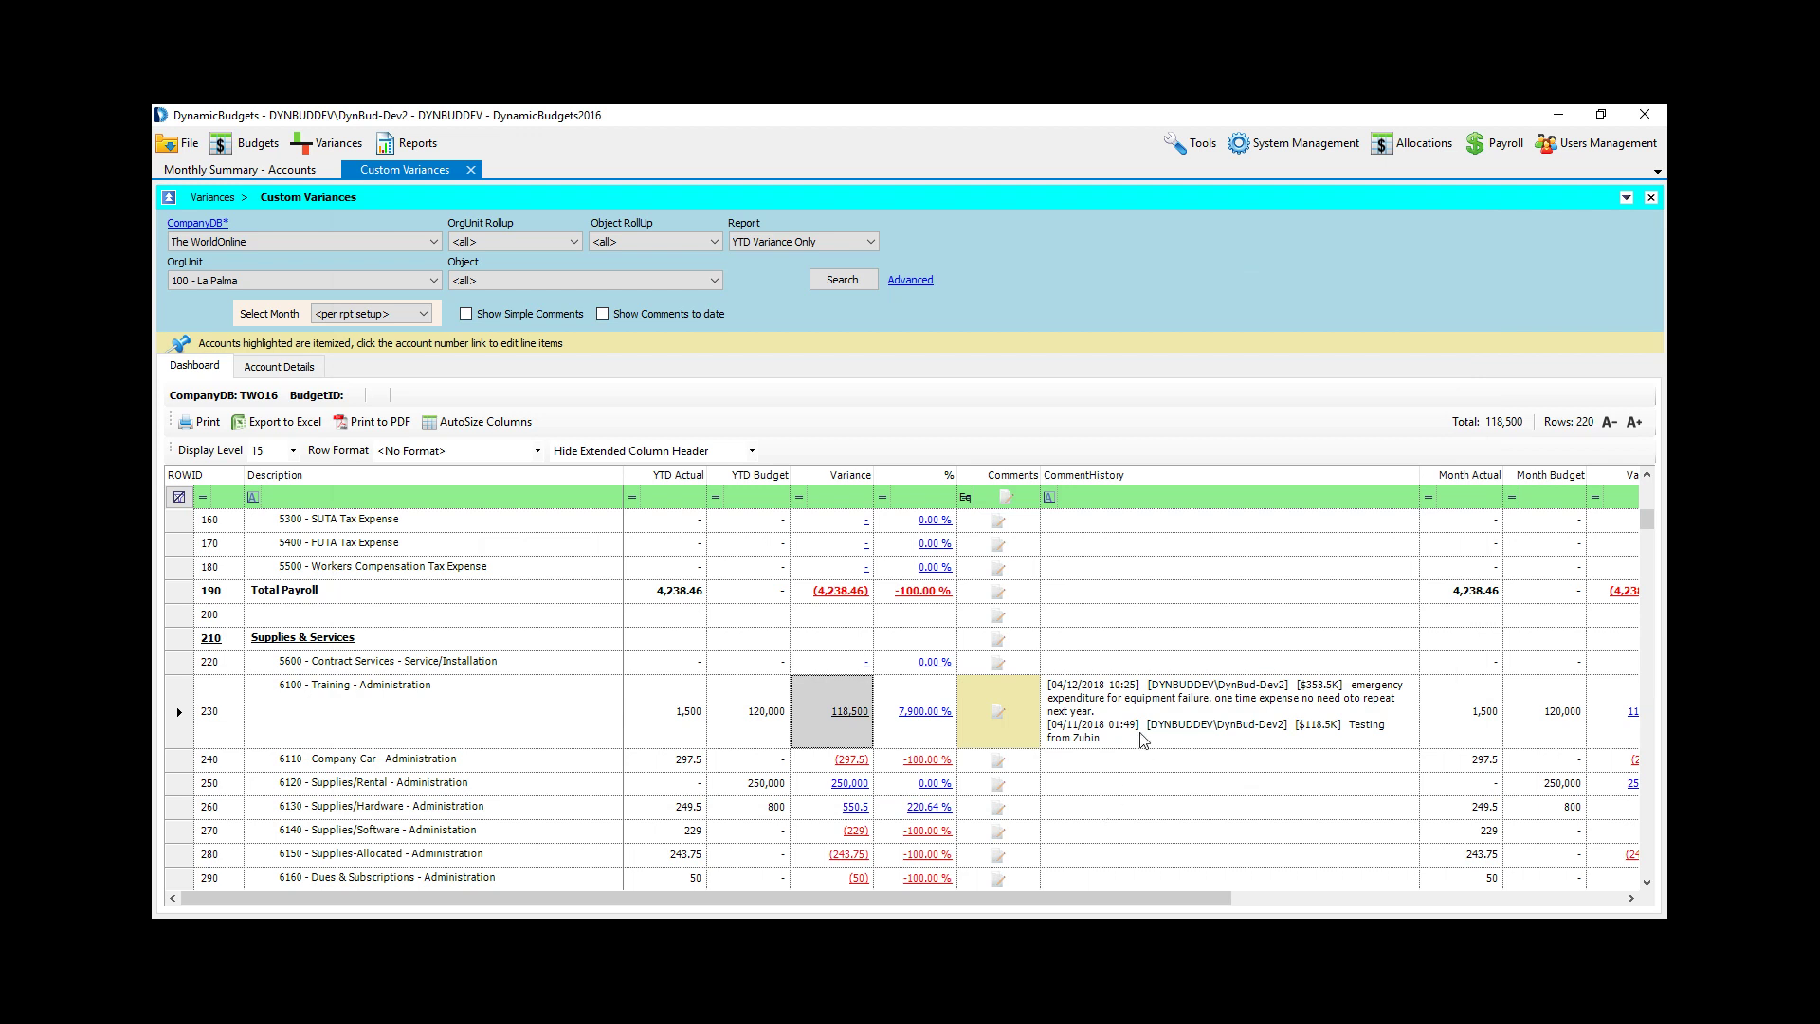
left_click(998, 708)
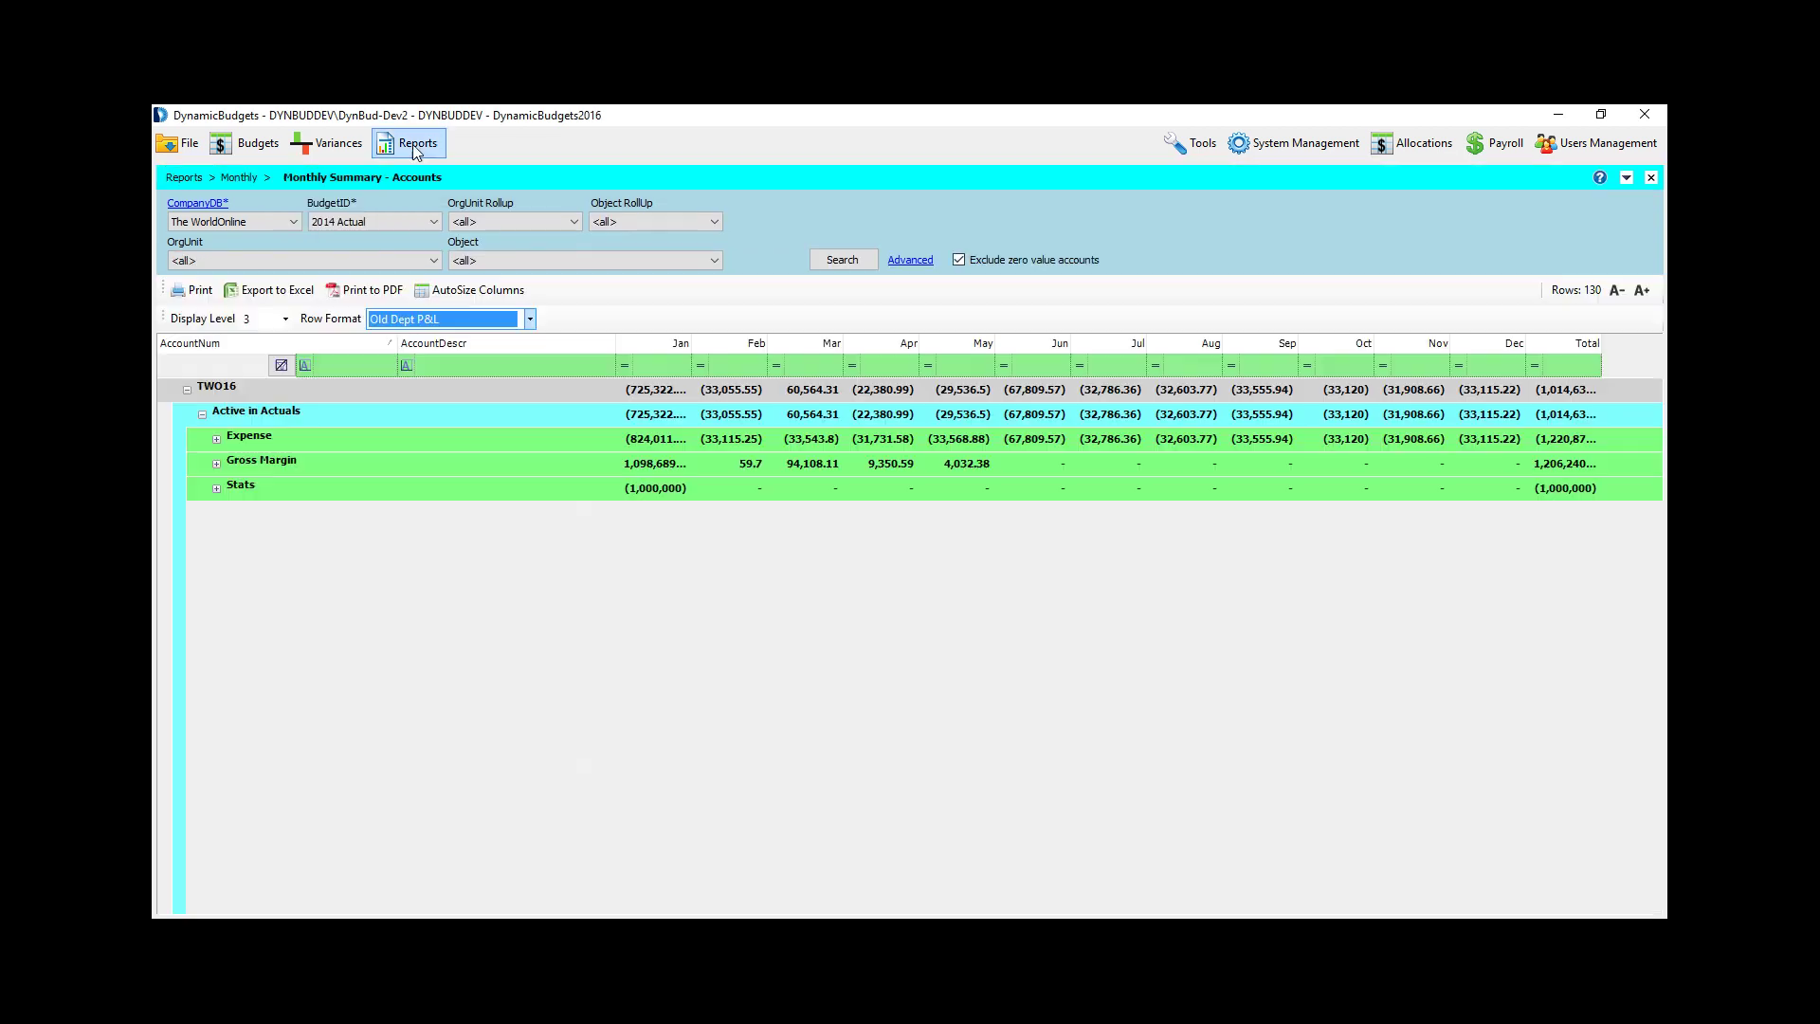
Step: Generate the Monthly Actuals - Trx Review report for OrgUnit 100 - La Palma, year 2014, all periods
left_click(413, 144)
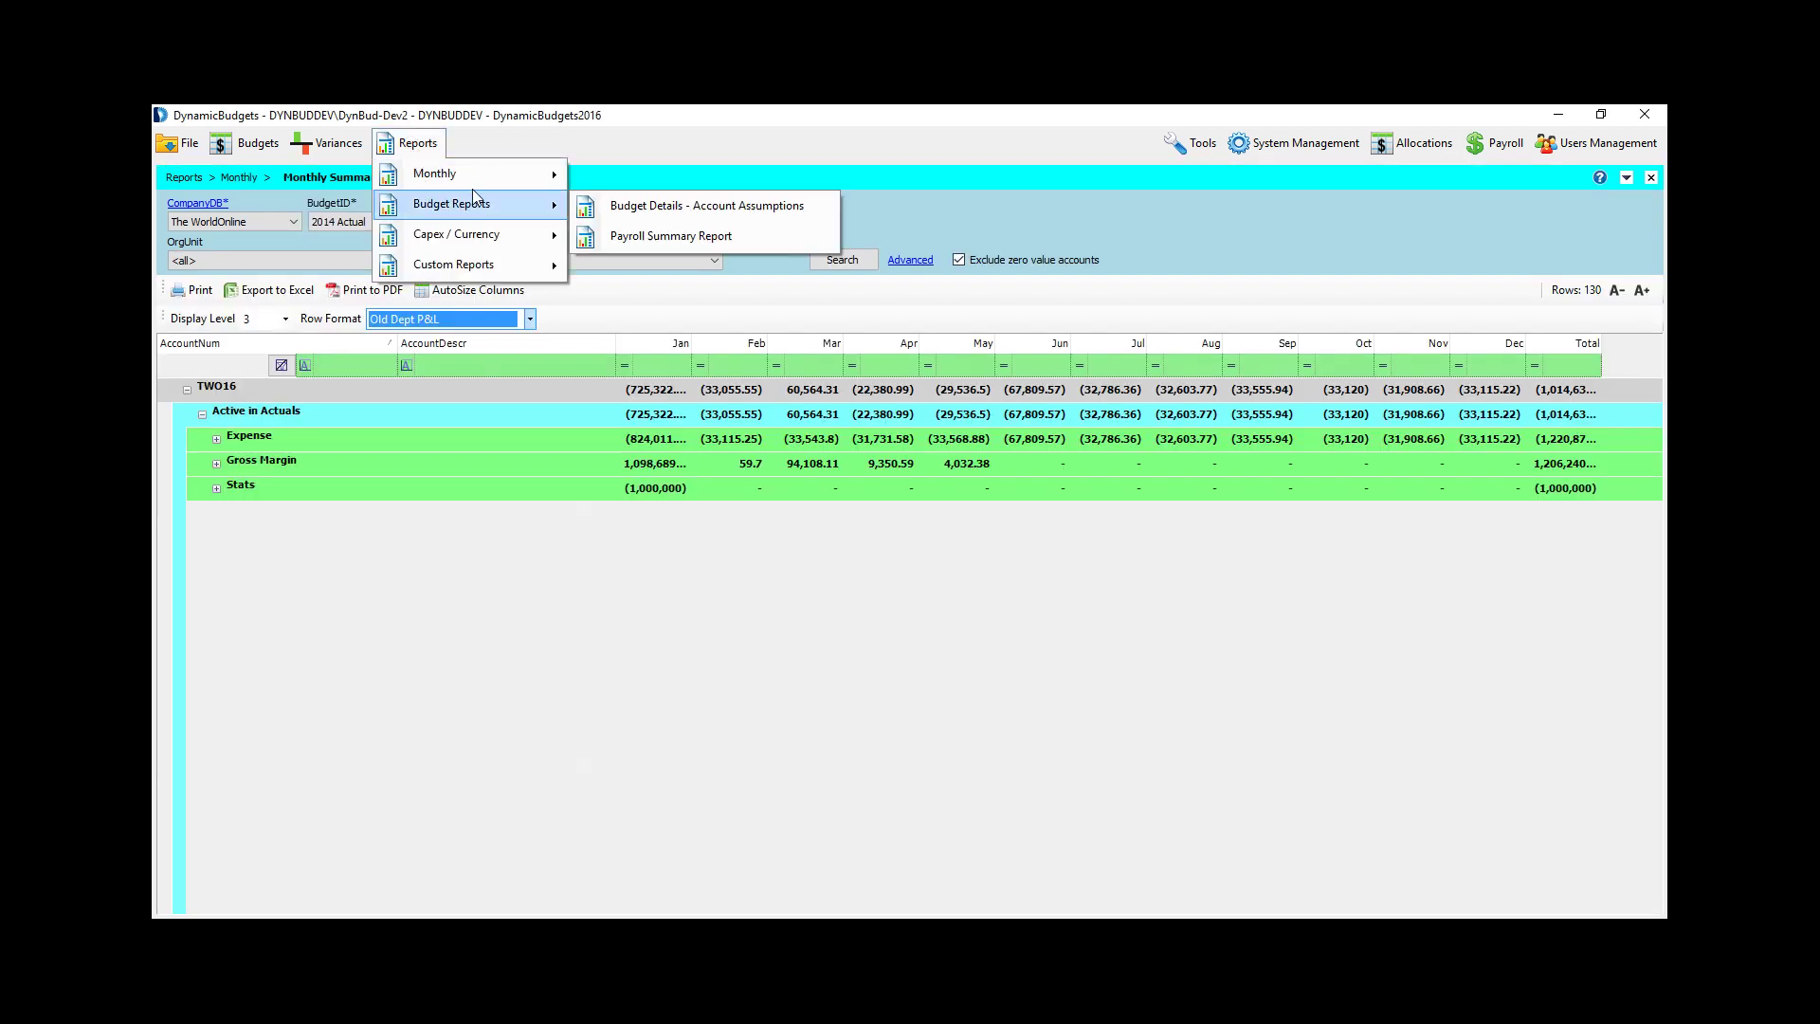
mouse_move(480, 172)
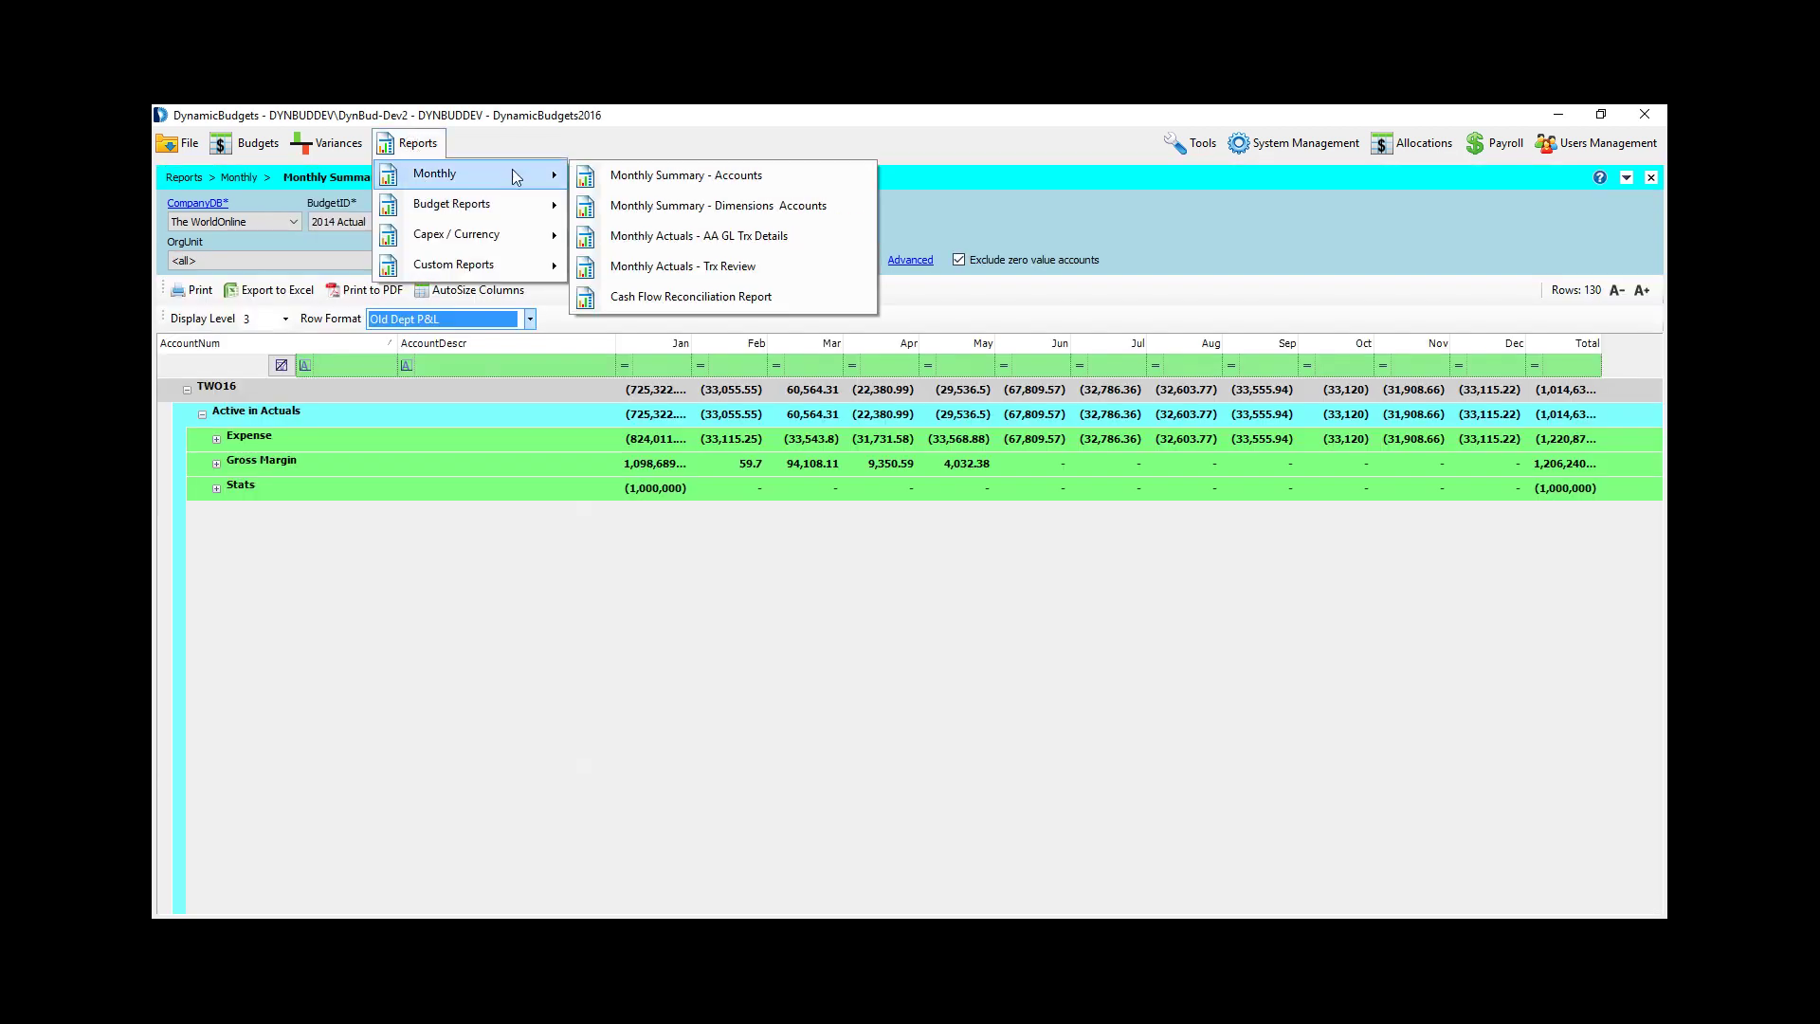
left_click(750, 266)
left_click(310, 296)
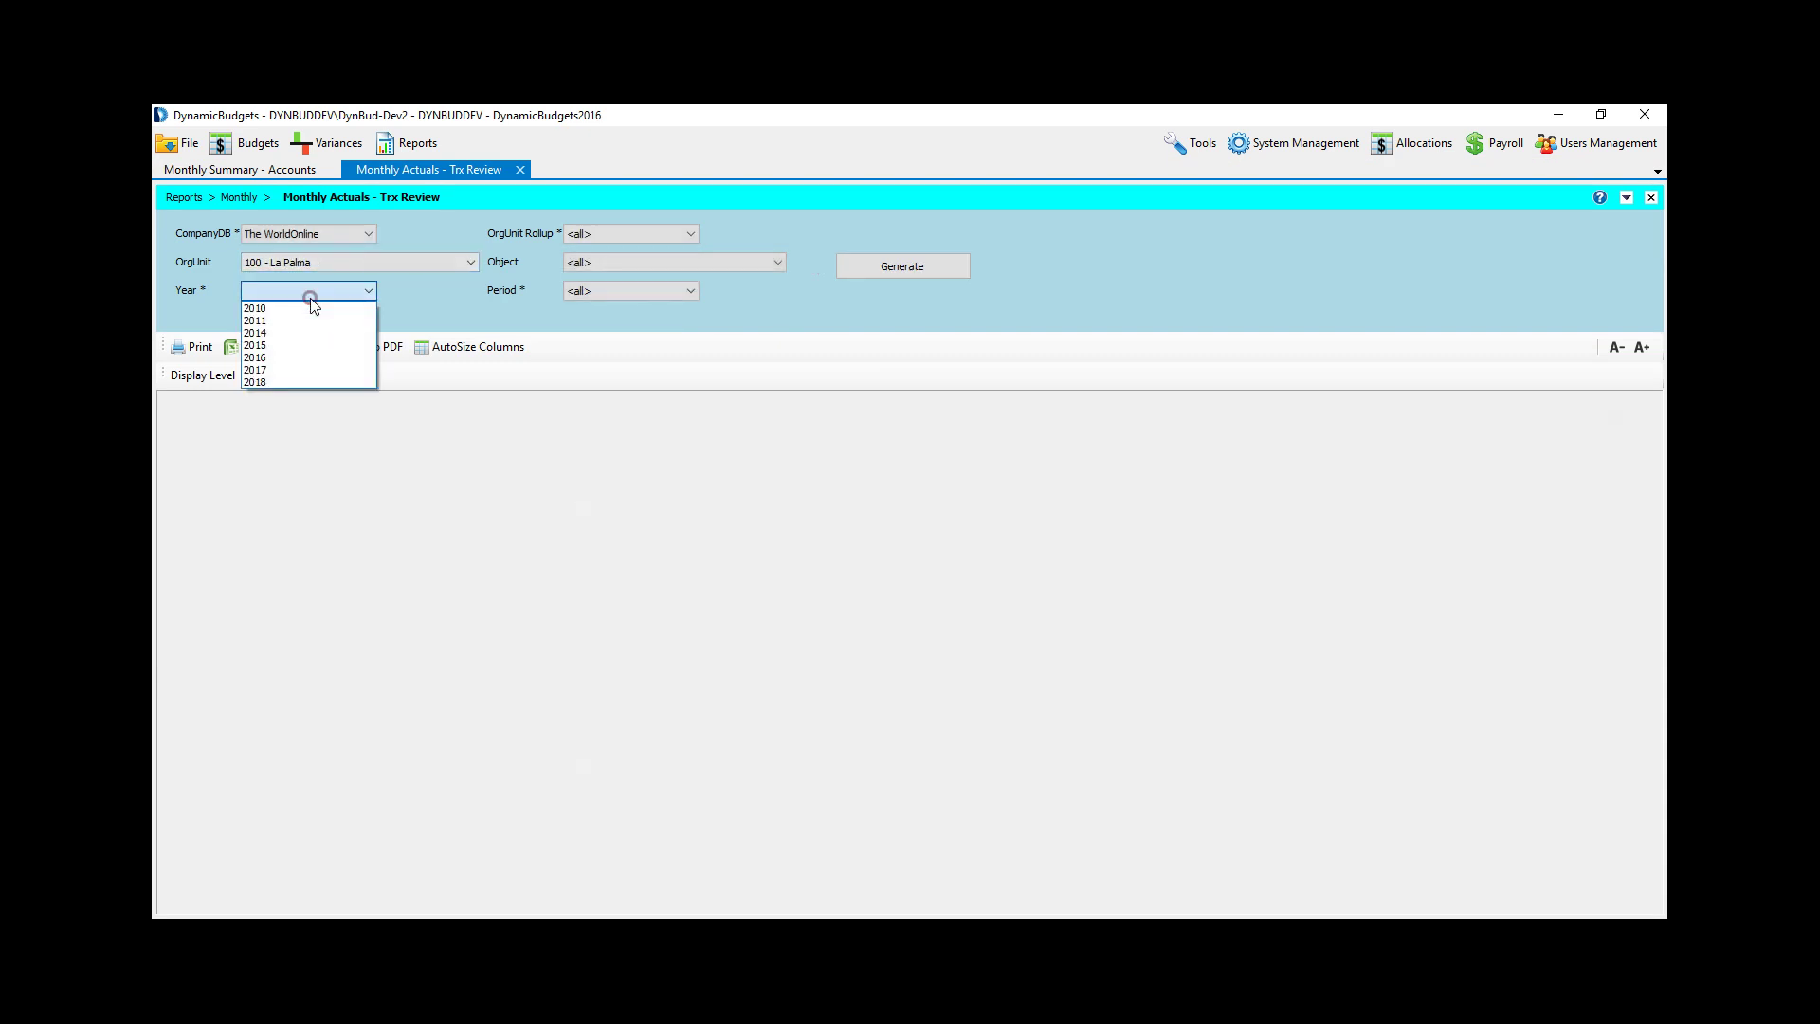
left_click(299, 334)
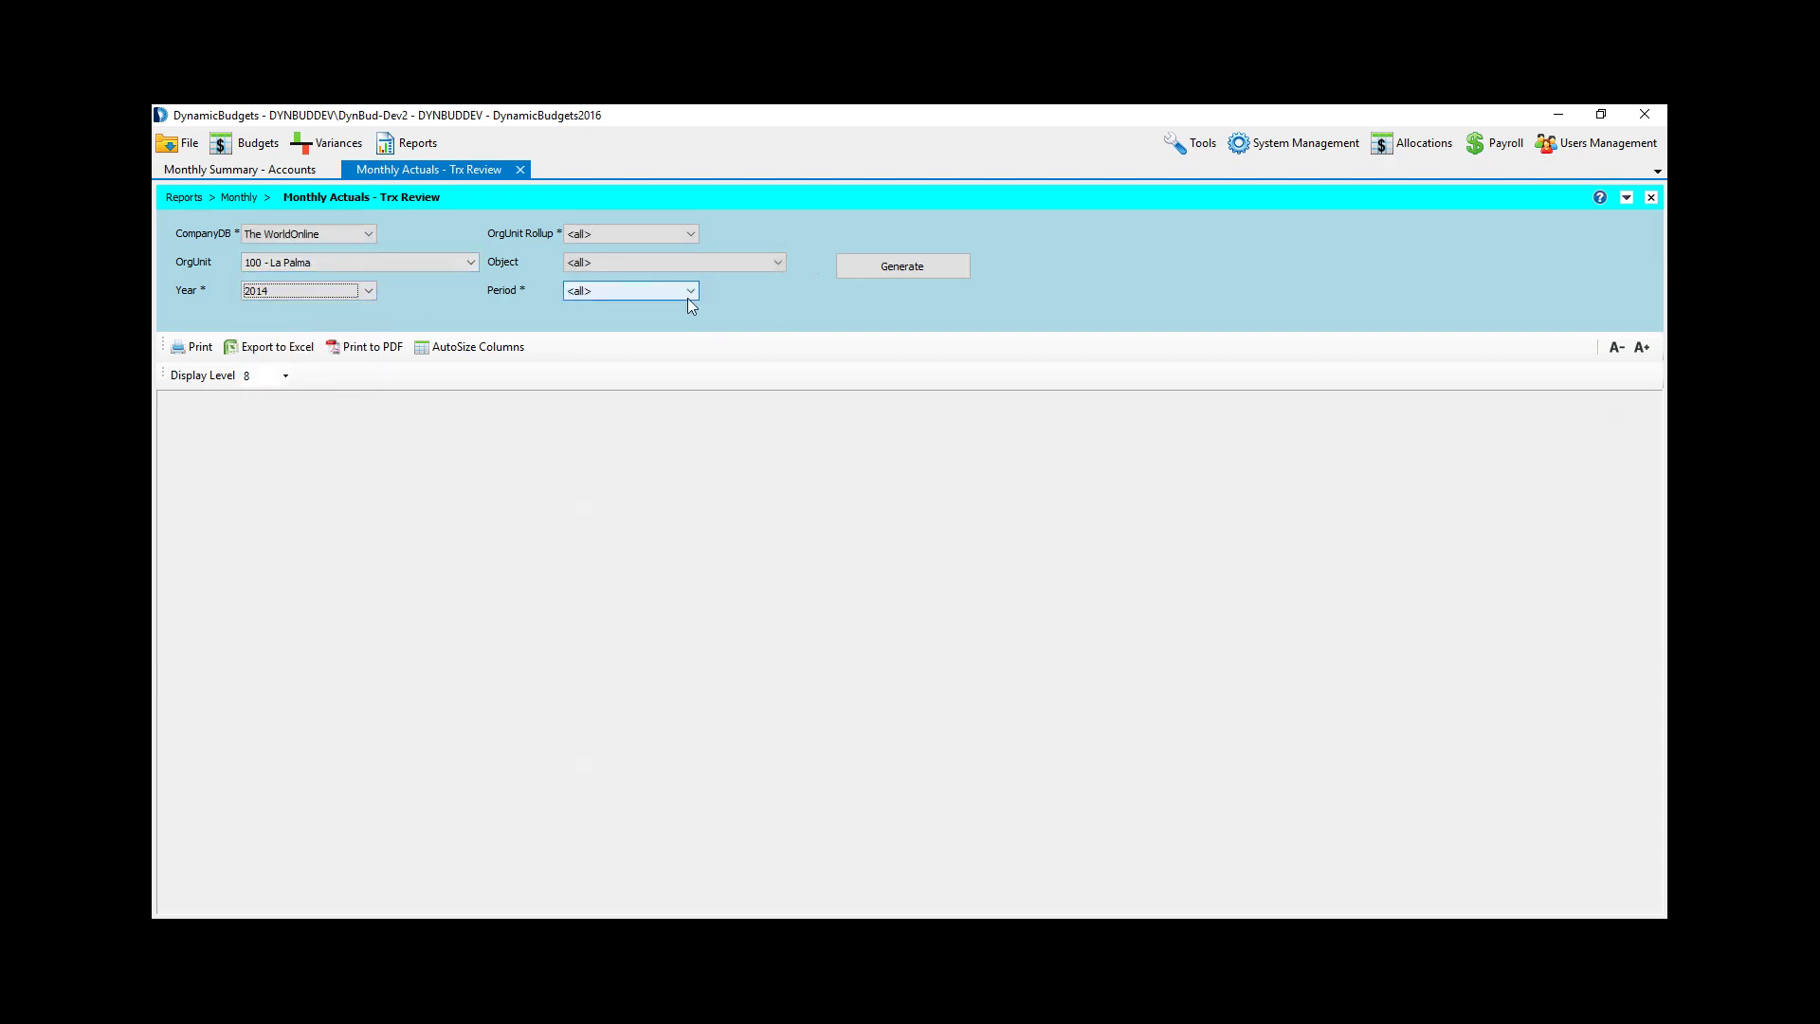
left_click(634, 292)
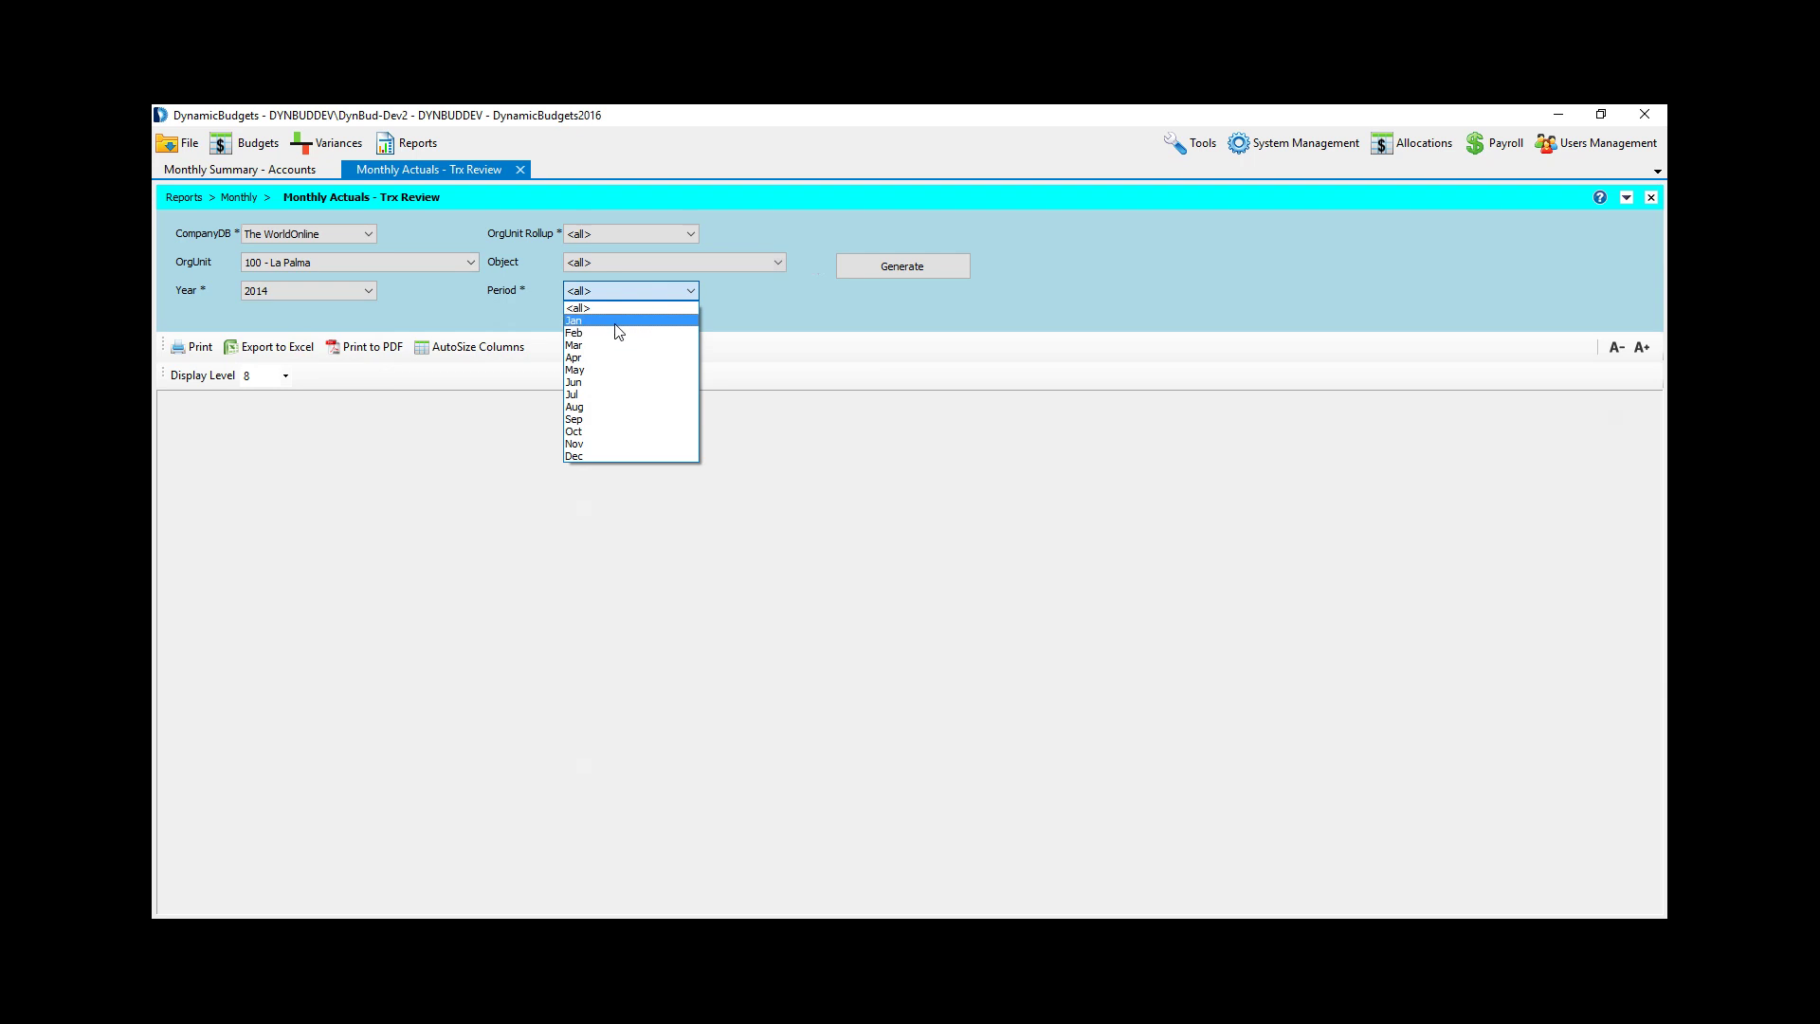
left_click(600, 309)
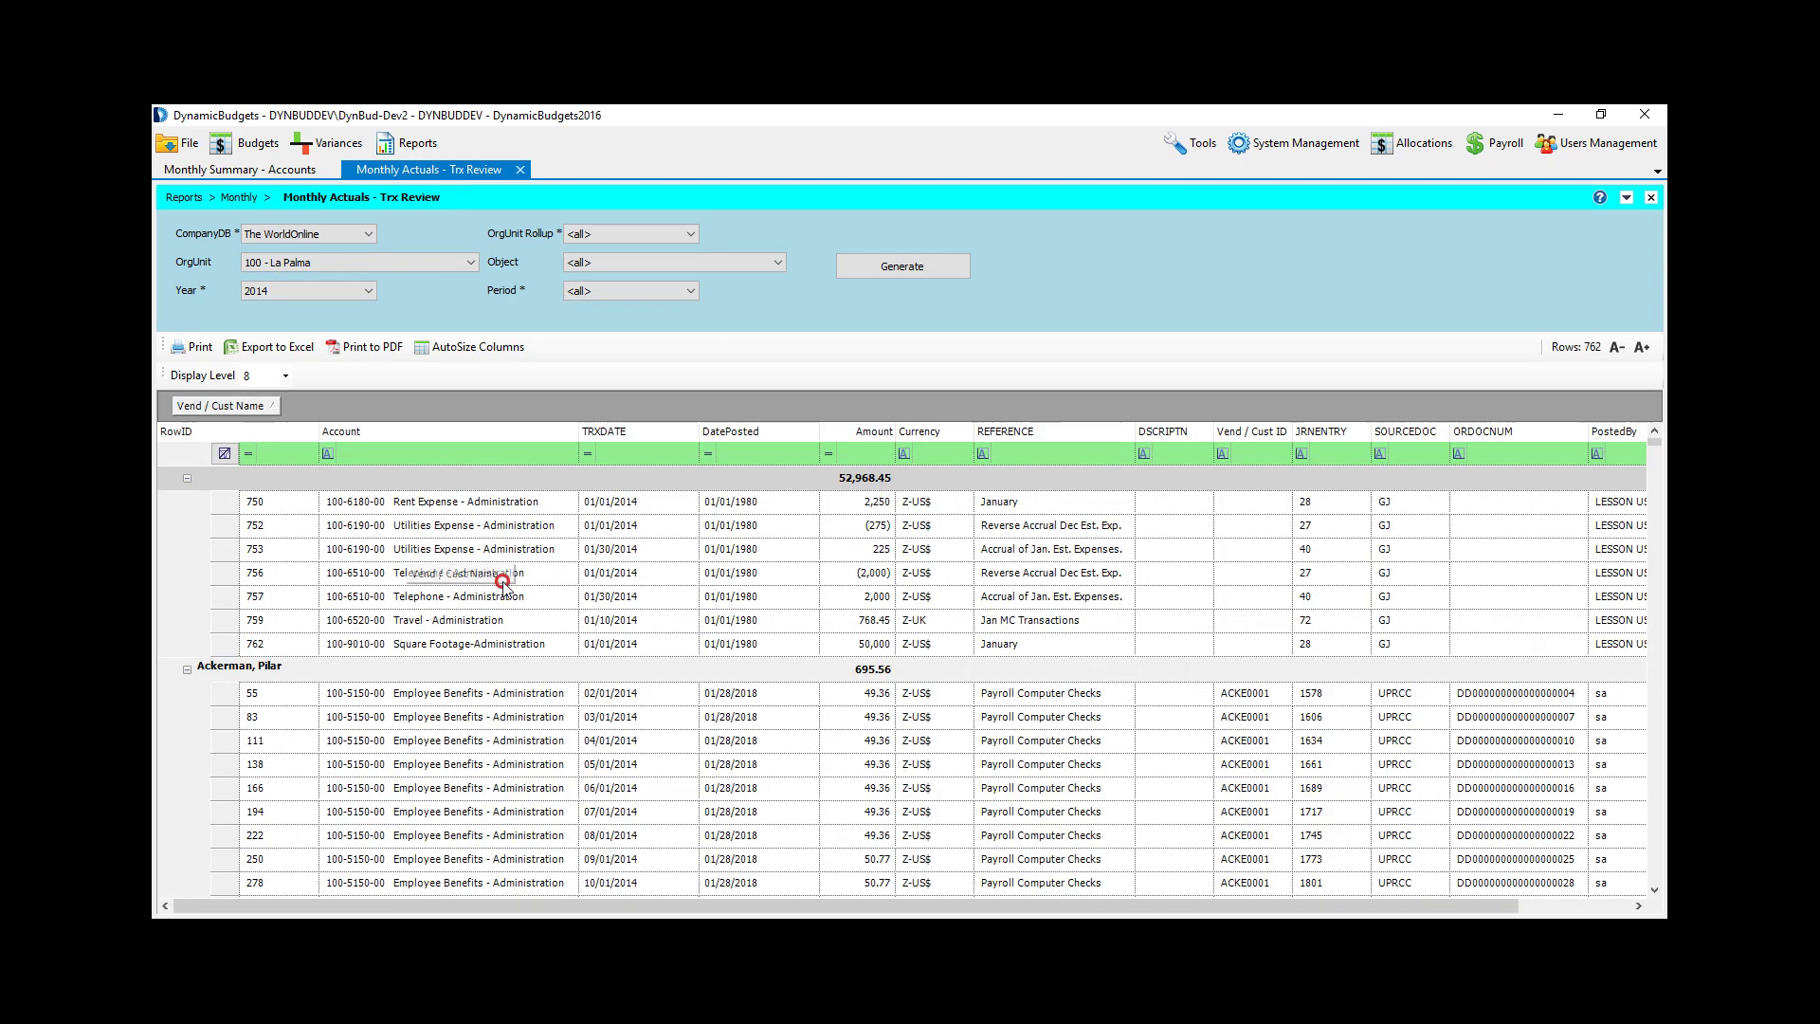
Step: Group the transactions by Account and remove that grouping again
left_click(384, 456)
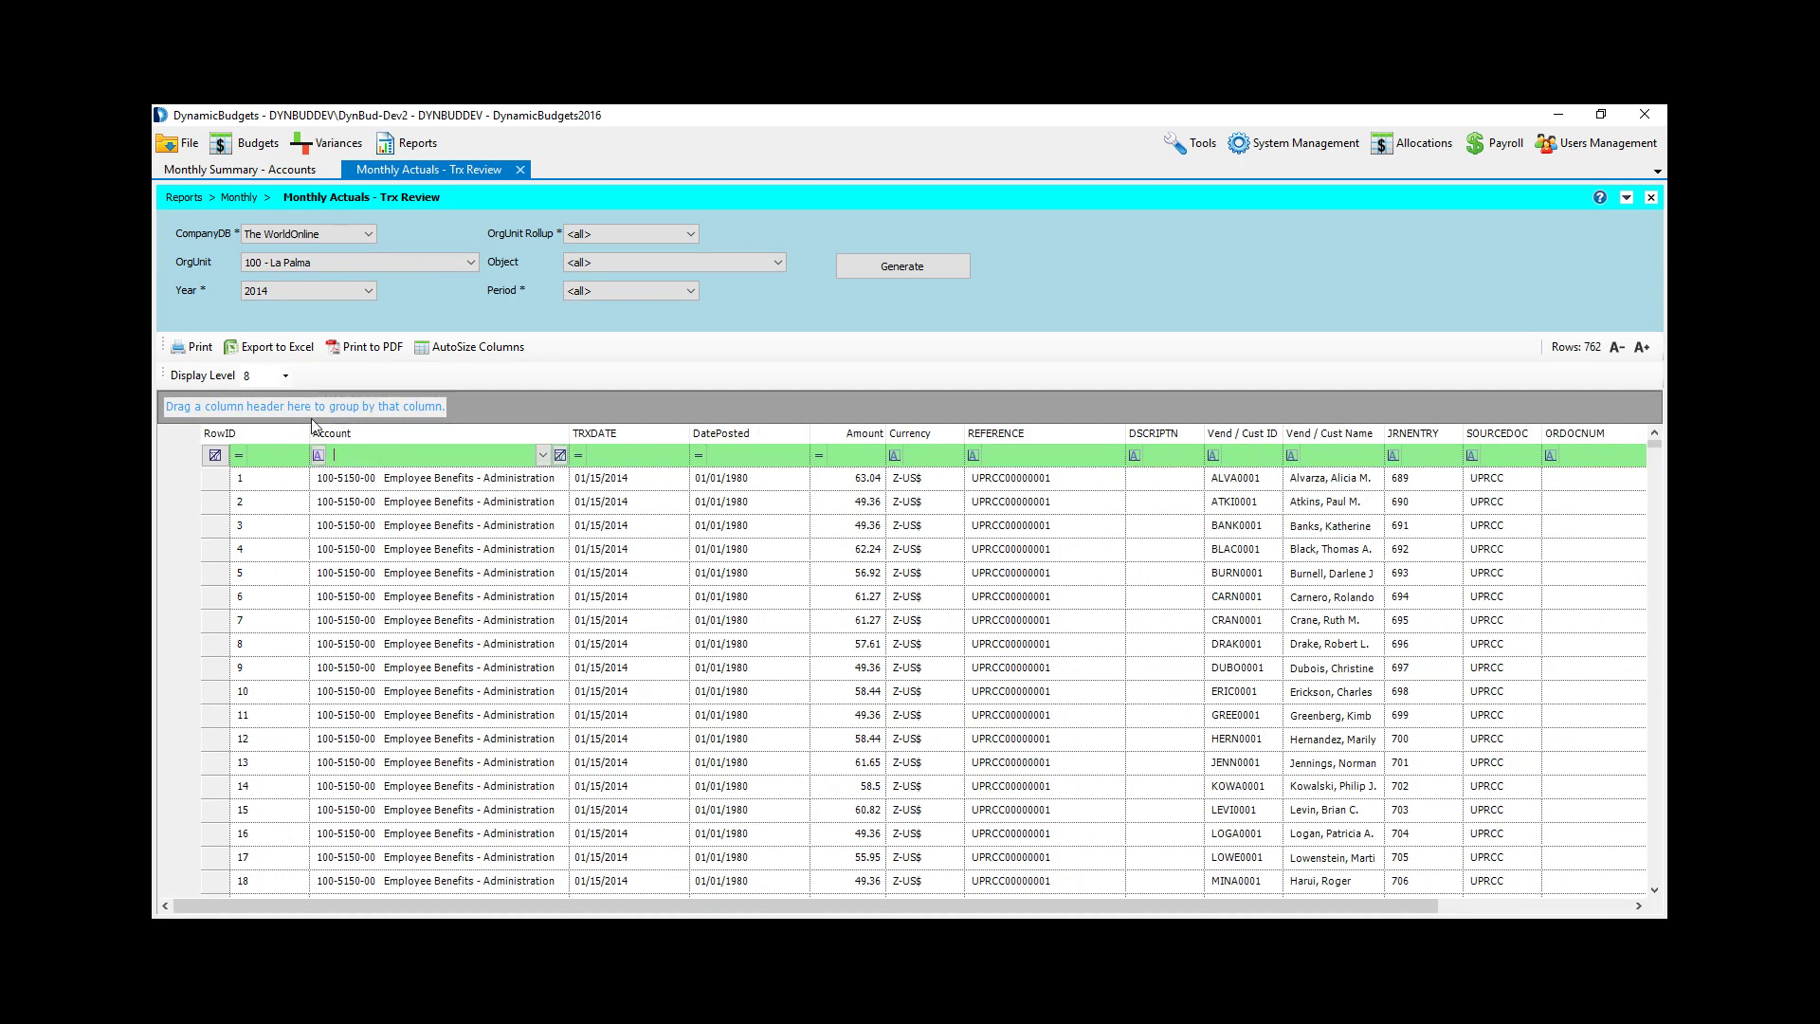
left_click_drag(378, 436, 319, 411)
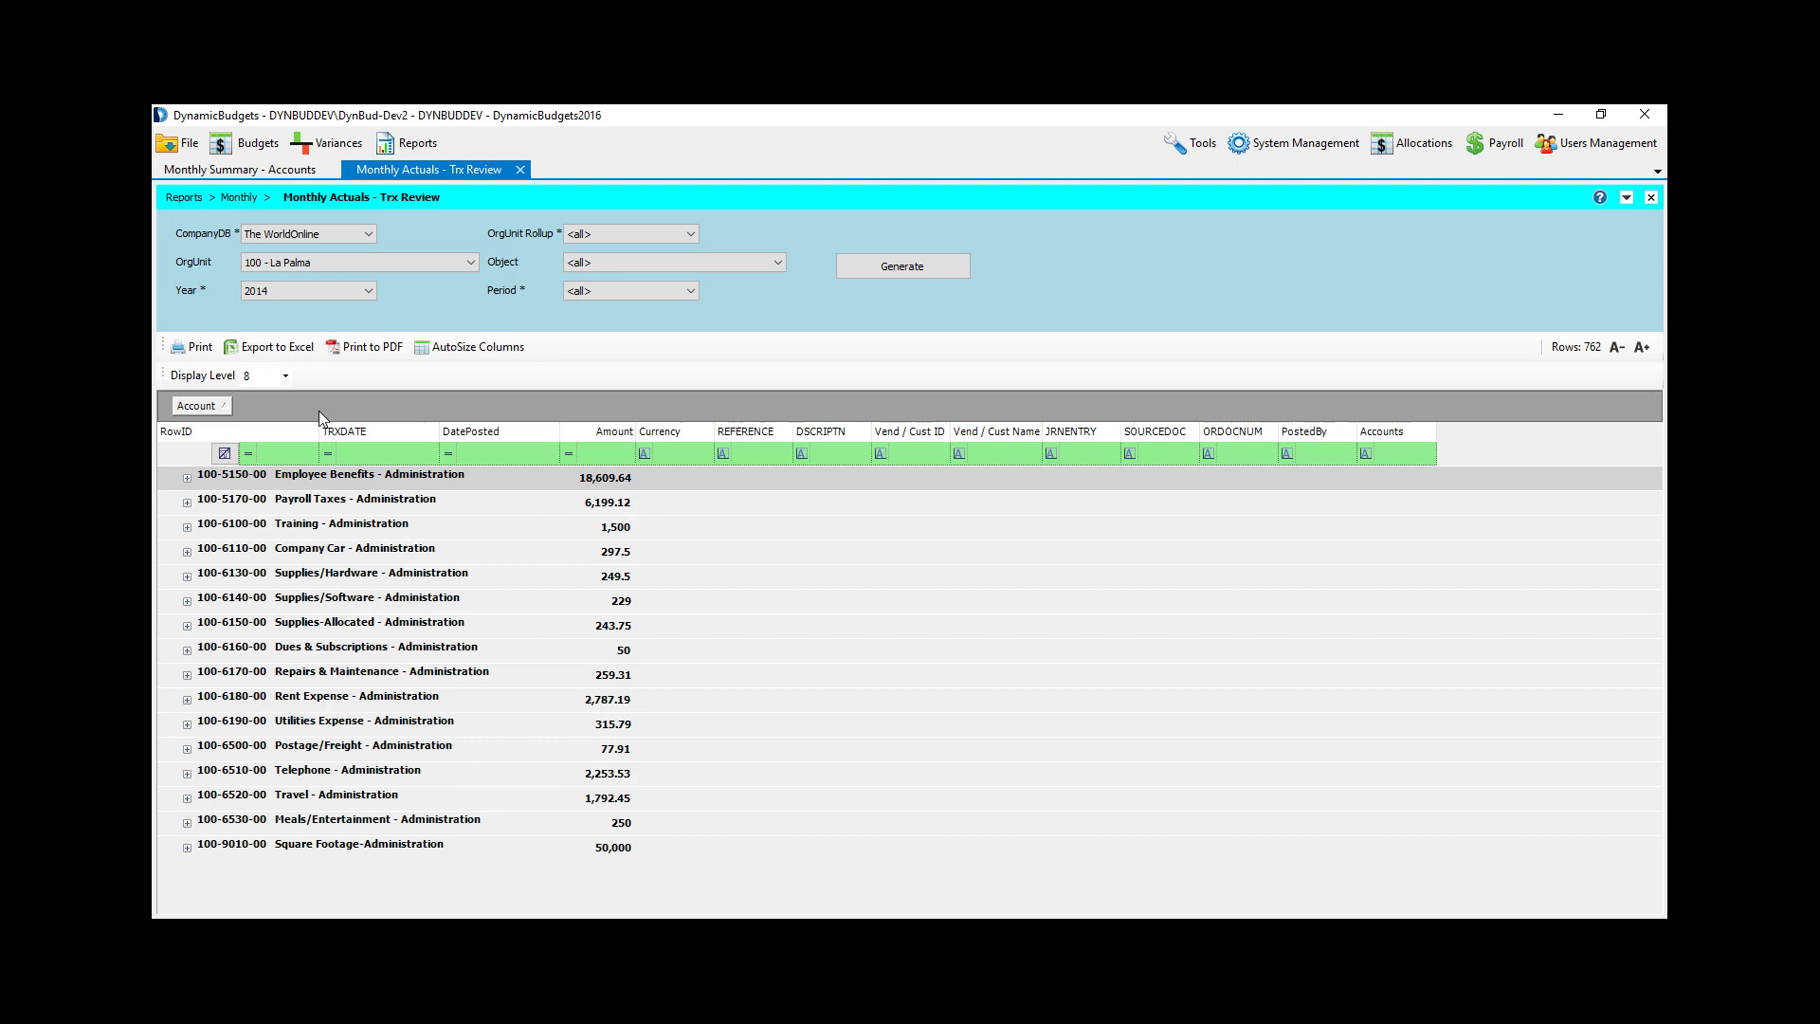
left_click_drag(196, 410, 491, 747)
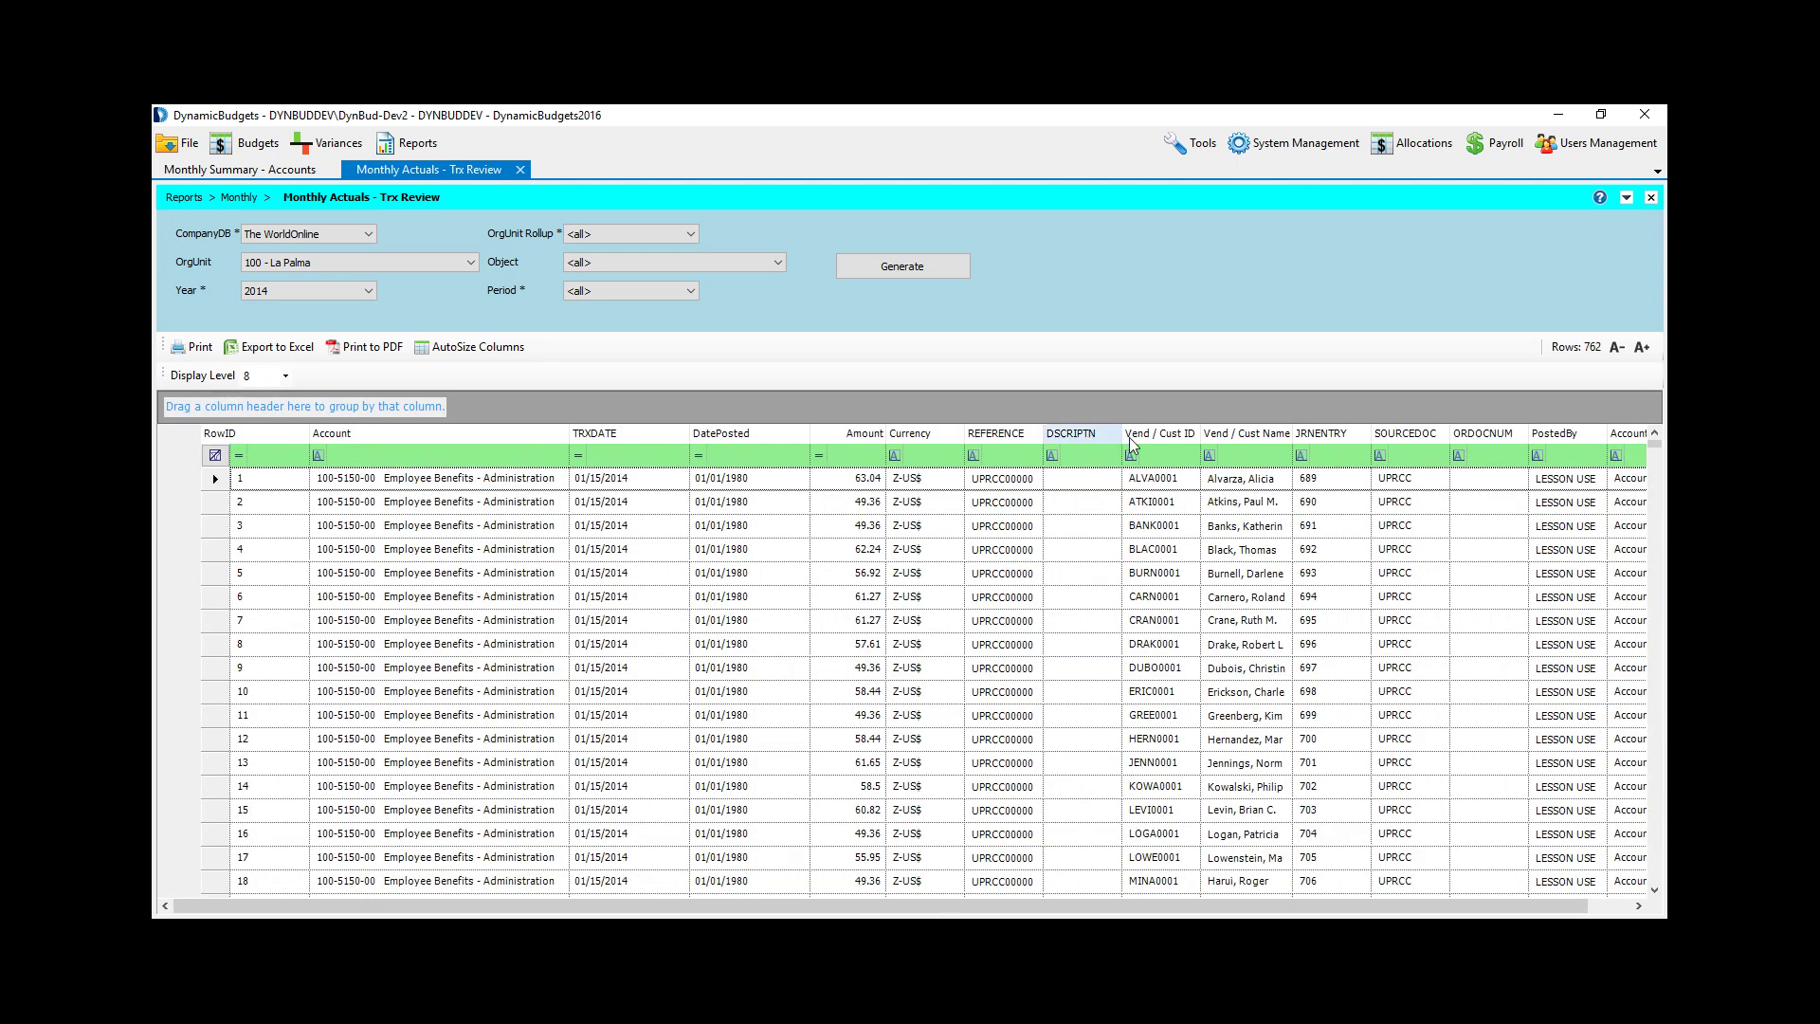
Step: Group the transactions by Vend / Cust Name and expand Beaumont Construction to select its transaction's account
left_click_drag(1242, 436, 1142, 406)
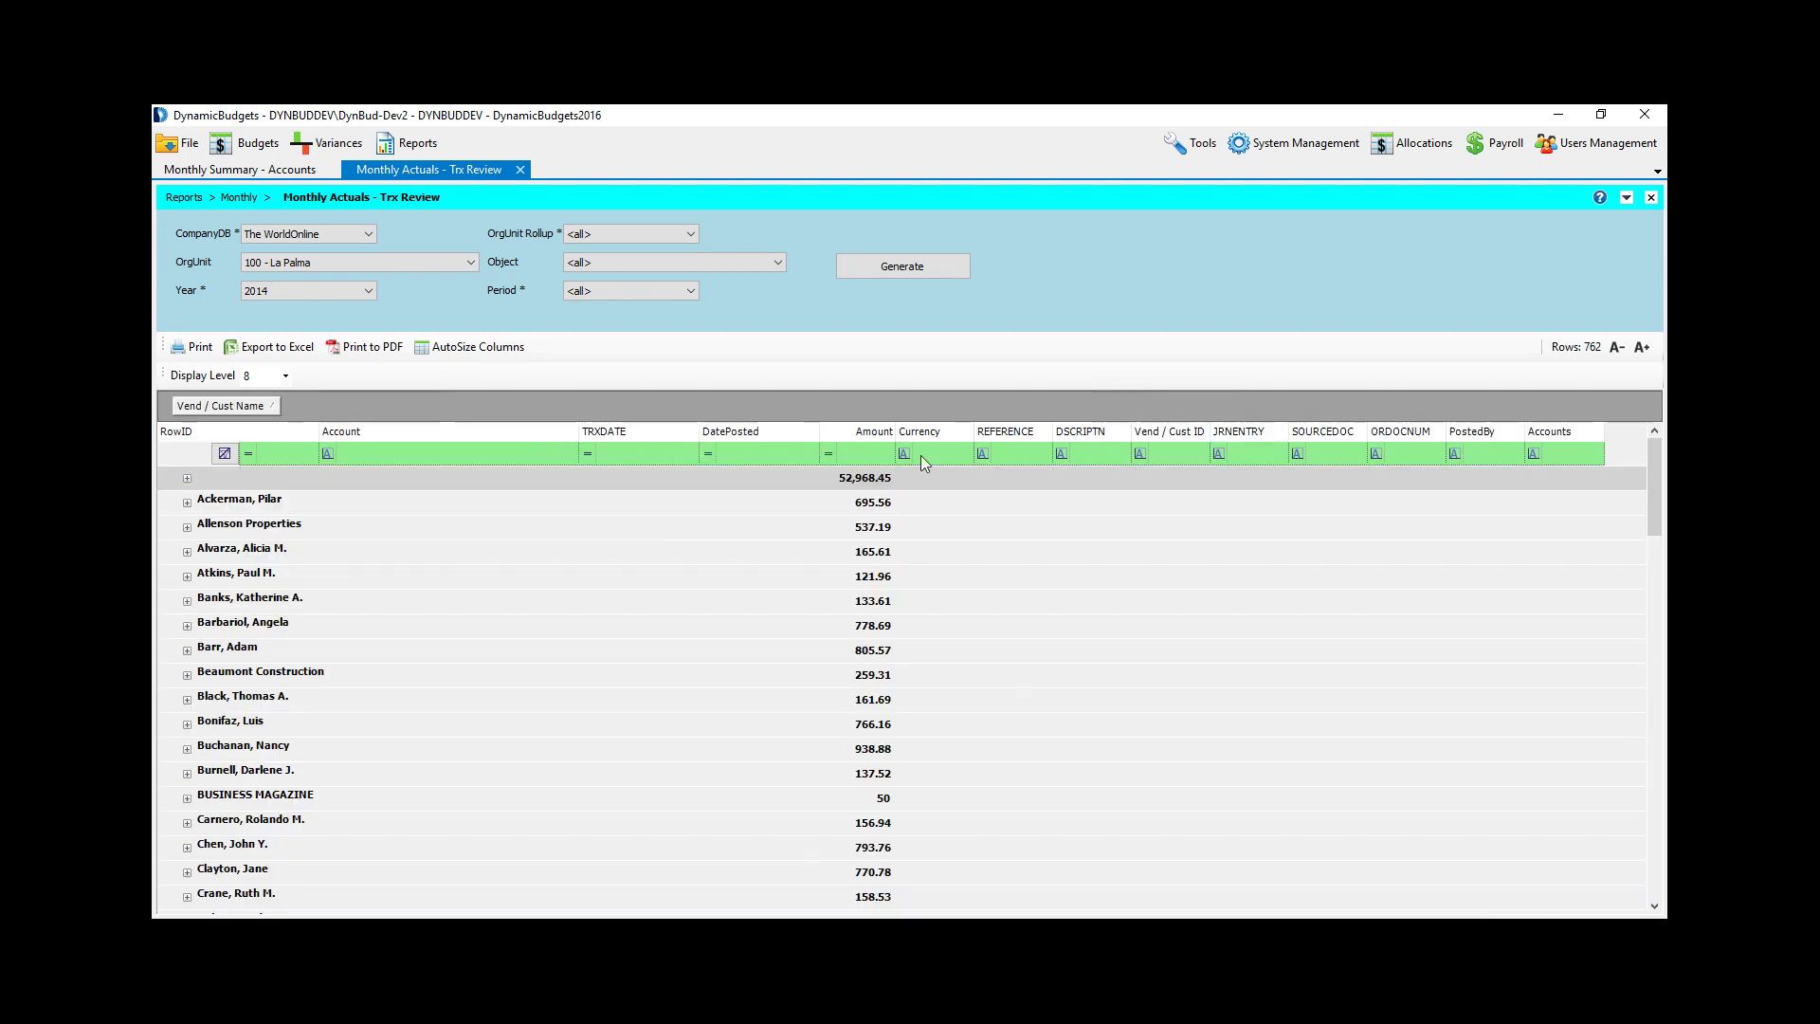
double_click(300, 673)
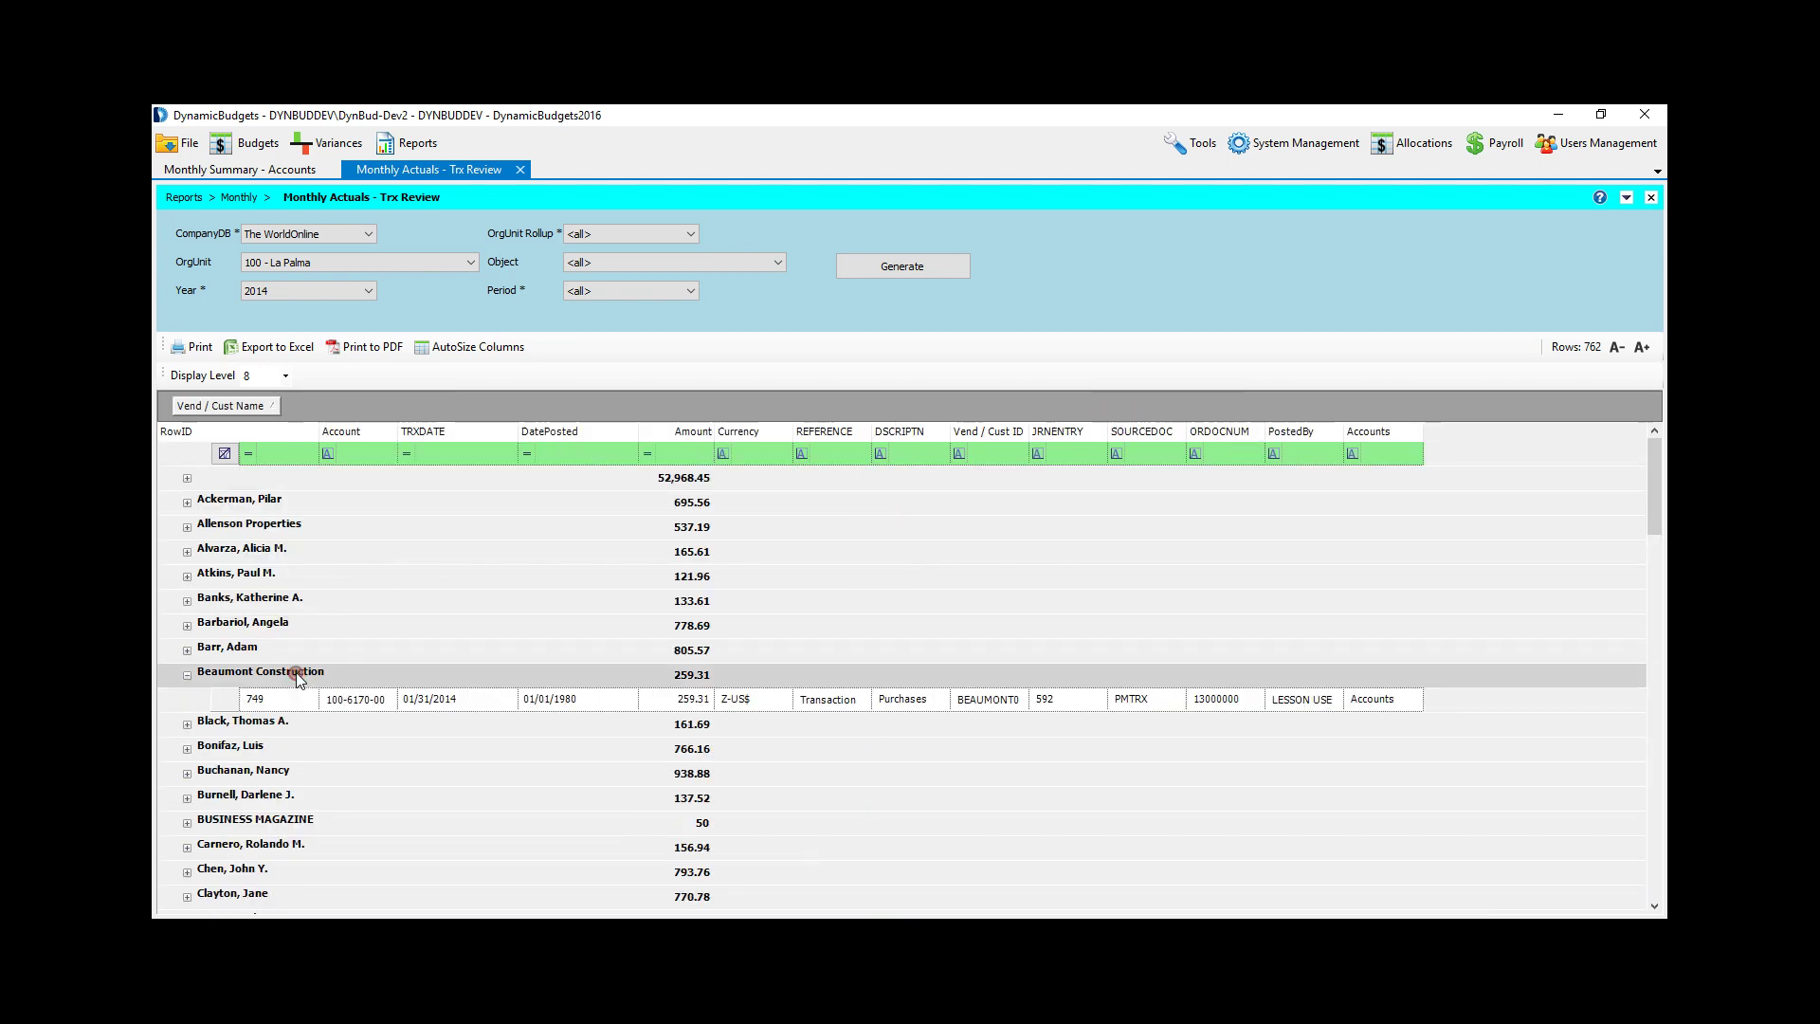
left_click(347, 699)
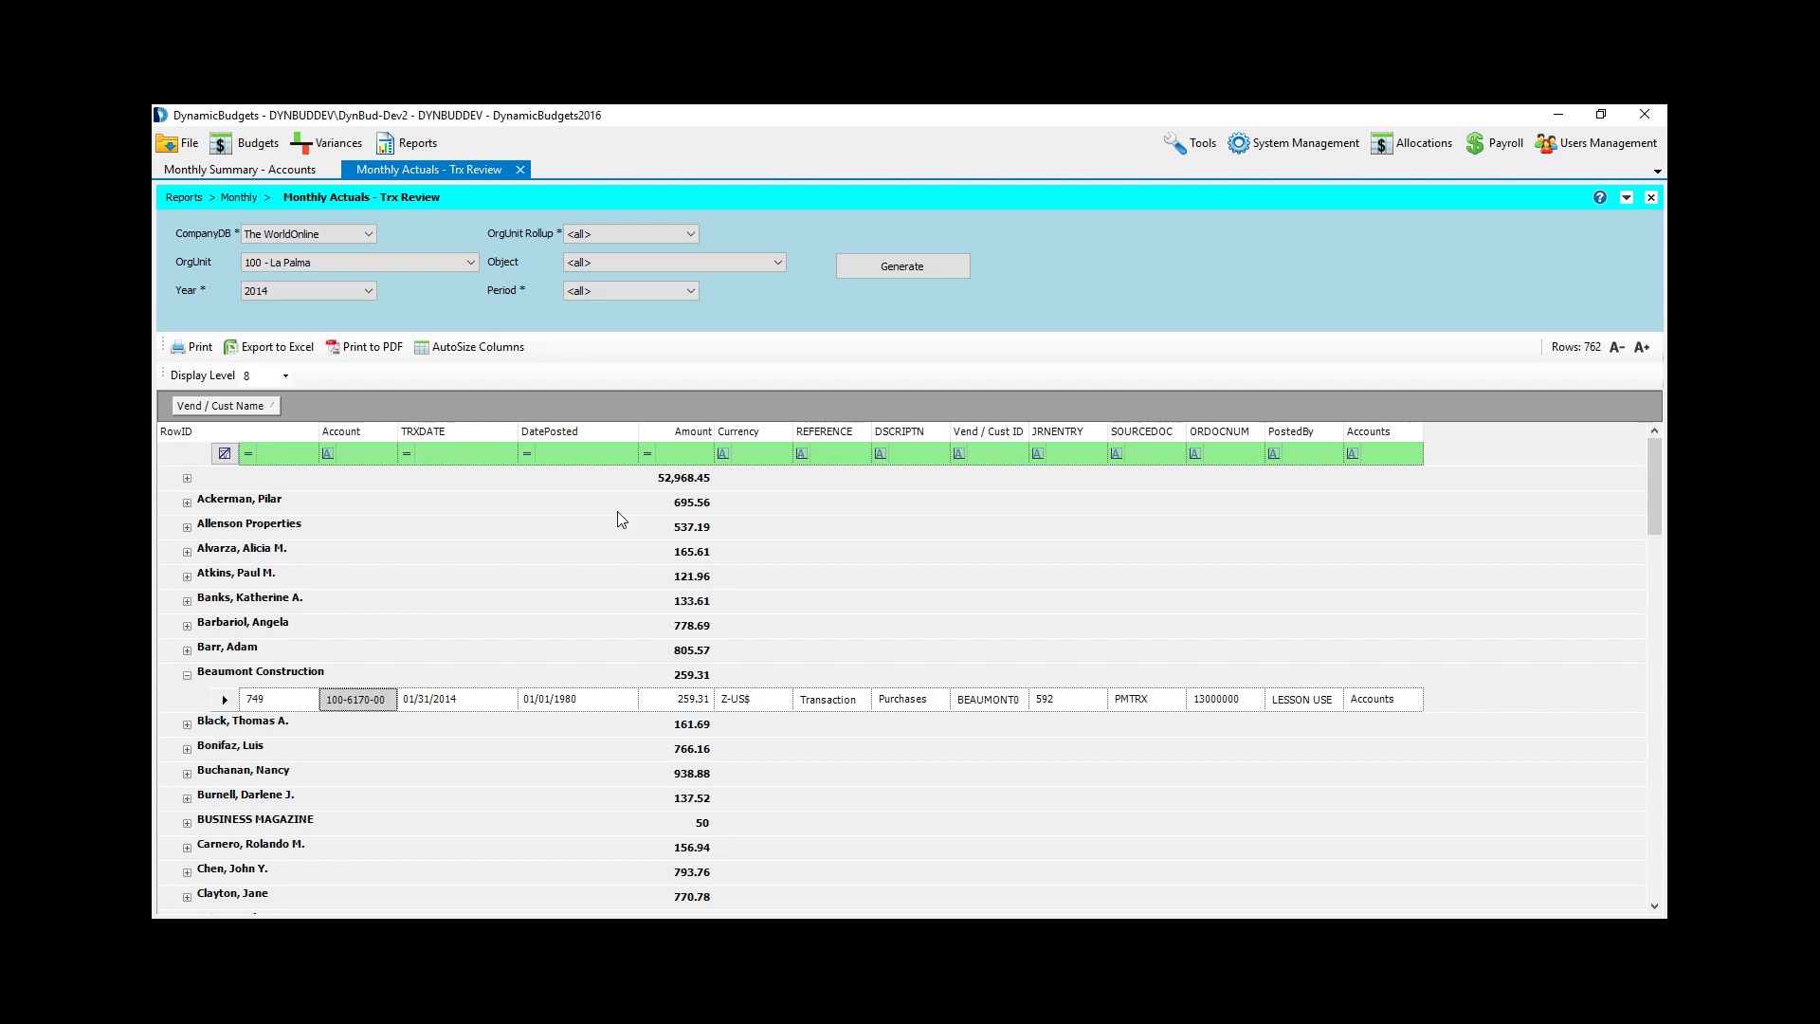
Step: Add Account as the outer grouping above Vend / Cust Name and set the display level to show vendors under each account
left_click_drag(352, 431, 187, 406)
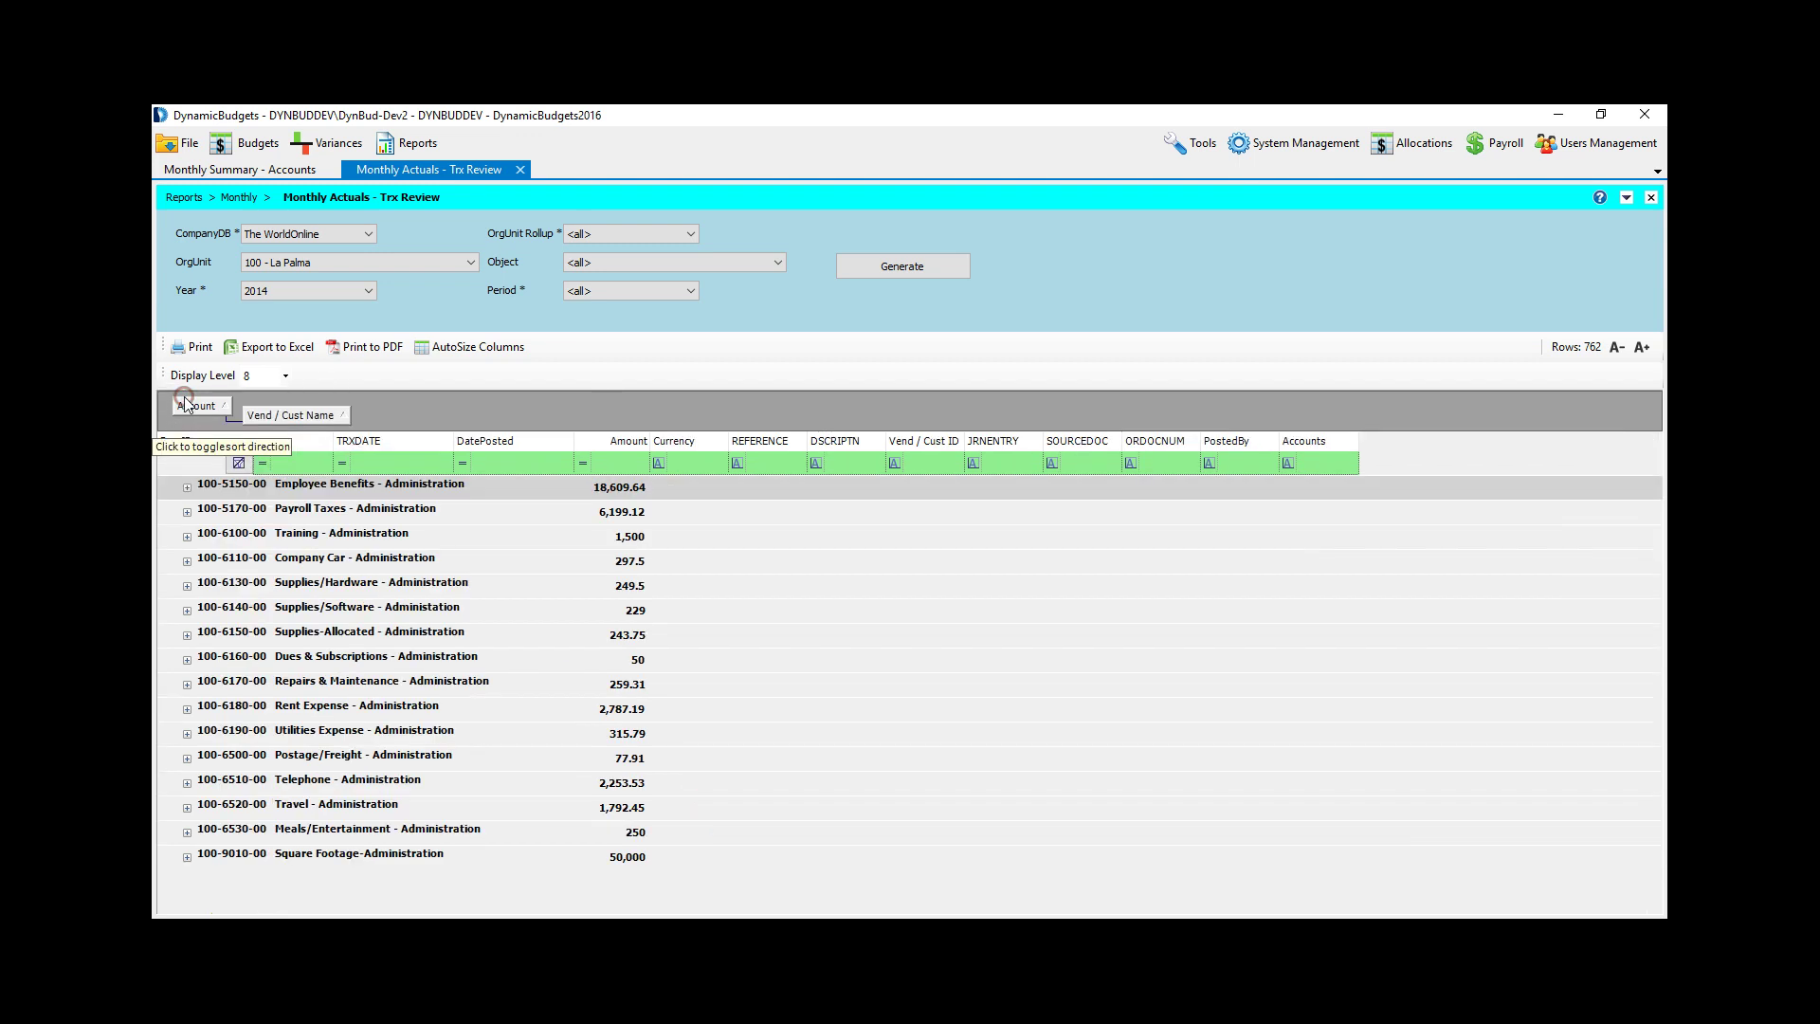
left_click(283, 376)
left_click(273, 410)
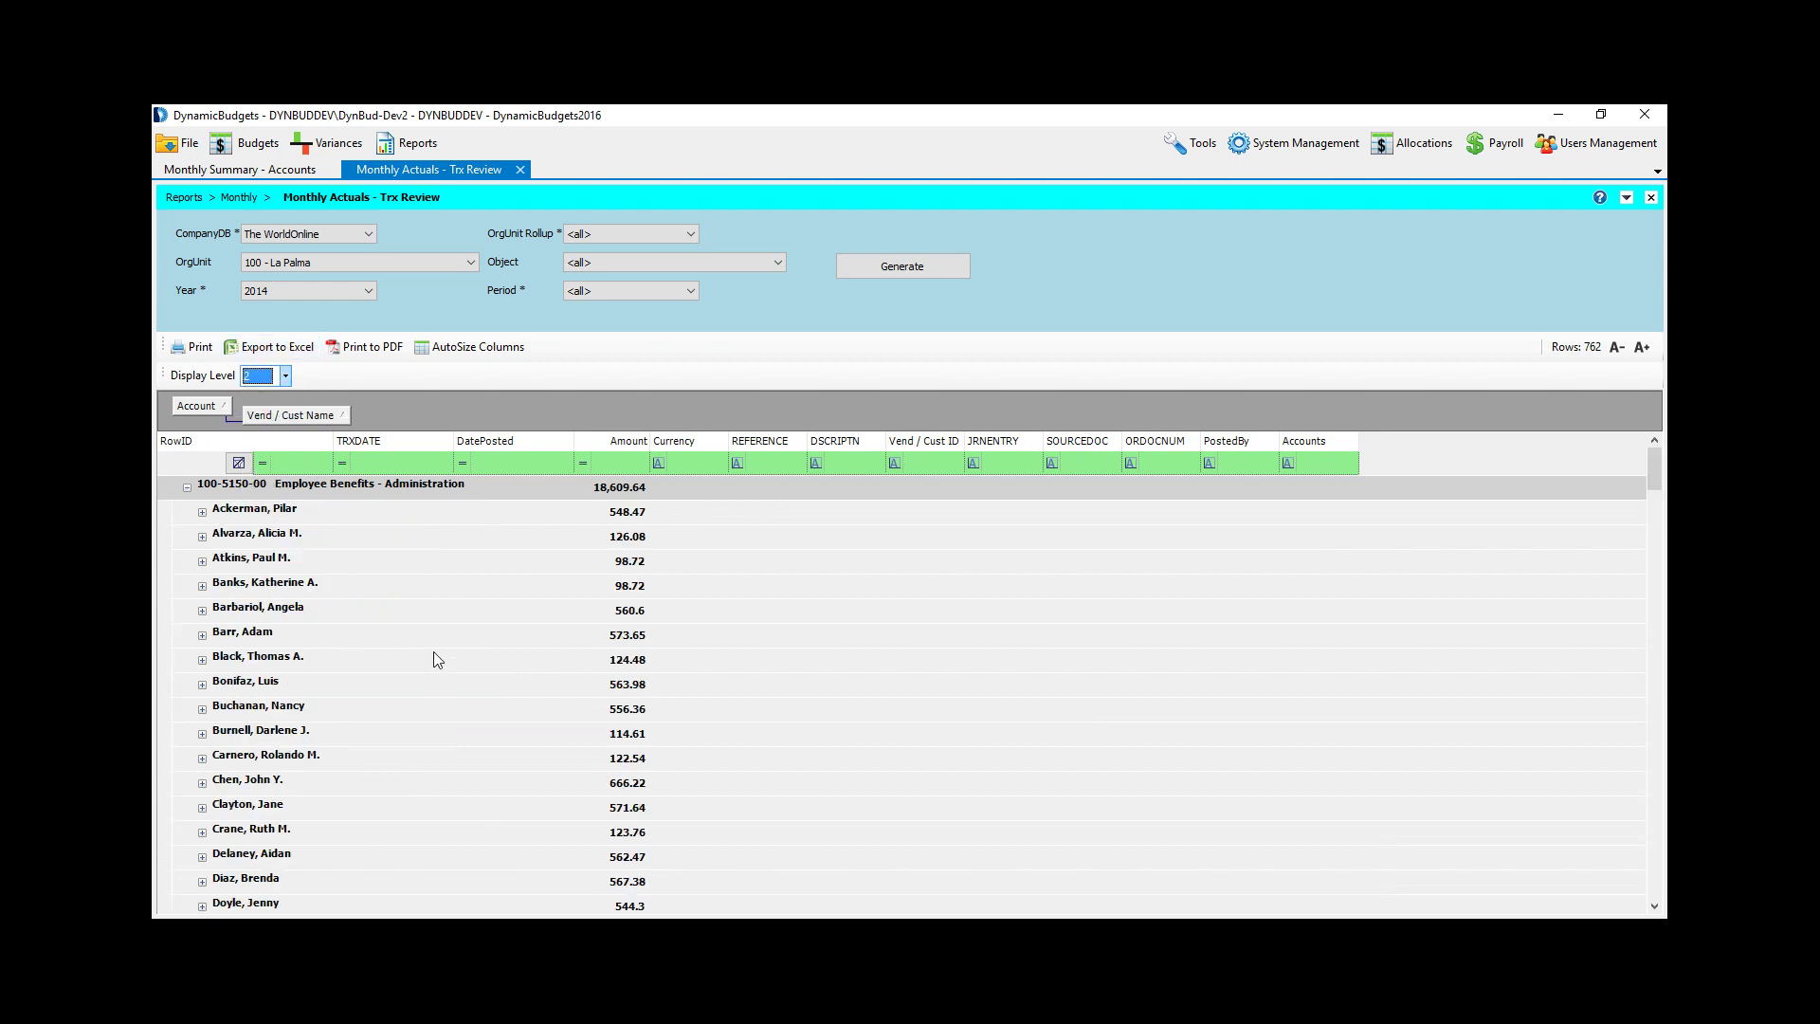
Step: Close the transaction review and monthly summary reports and open the Enter your 2018 Budget Here form
left_click(520, 170)
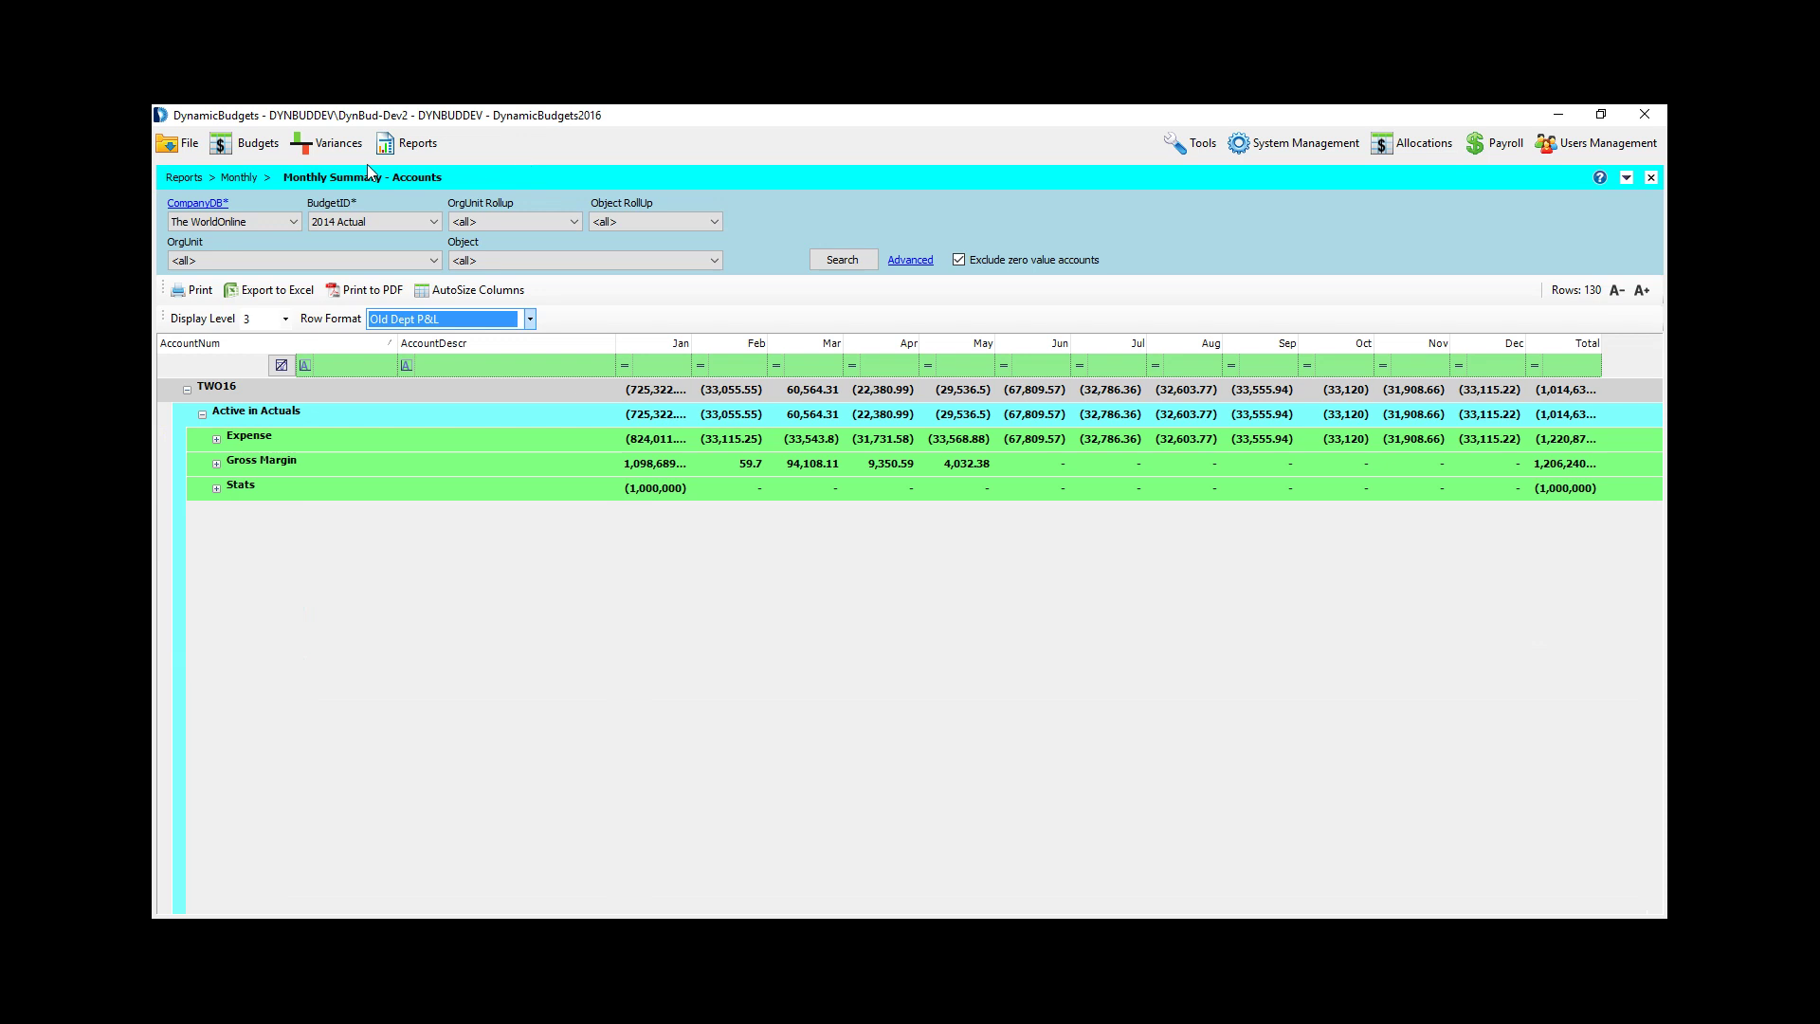
left_click(1650, 178)
left_click(246, 143)
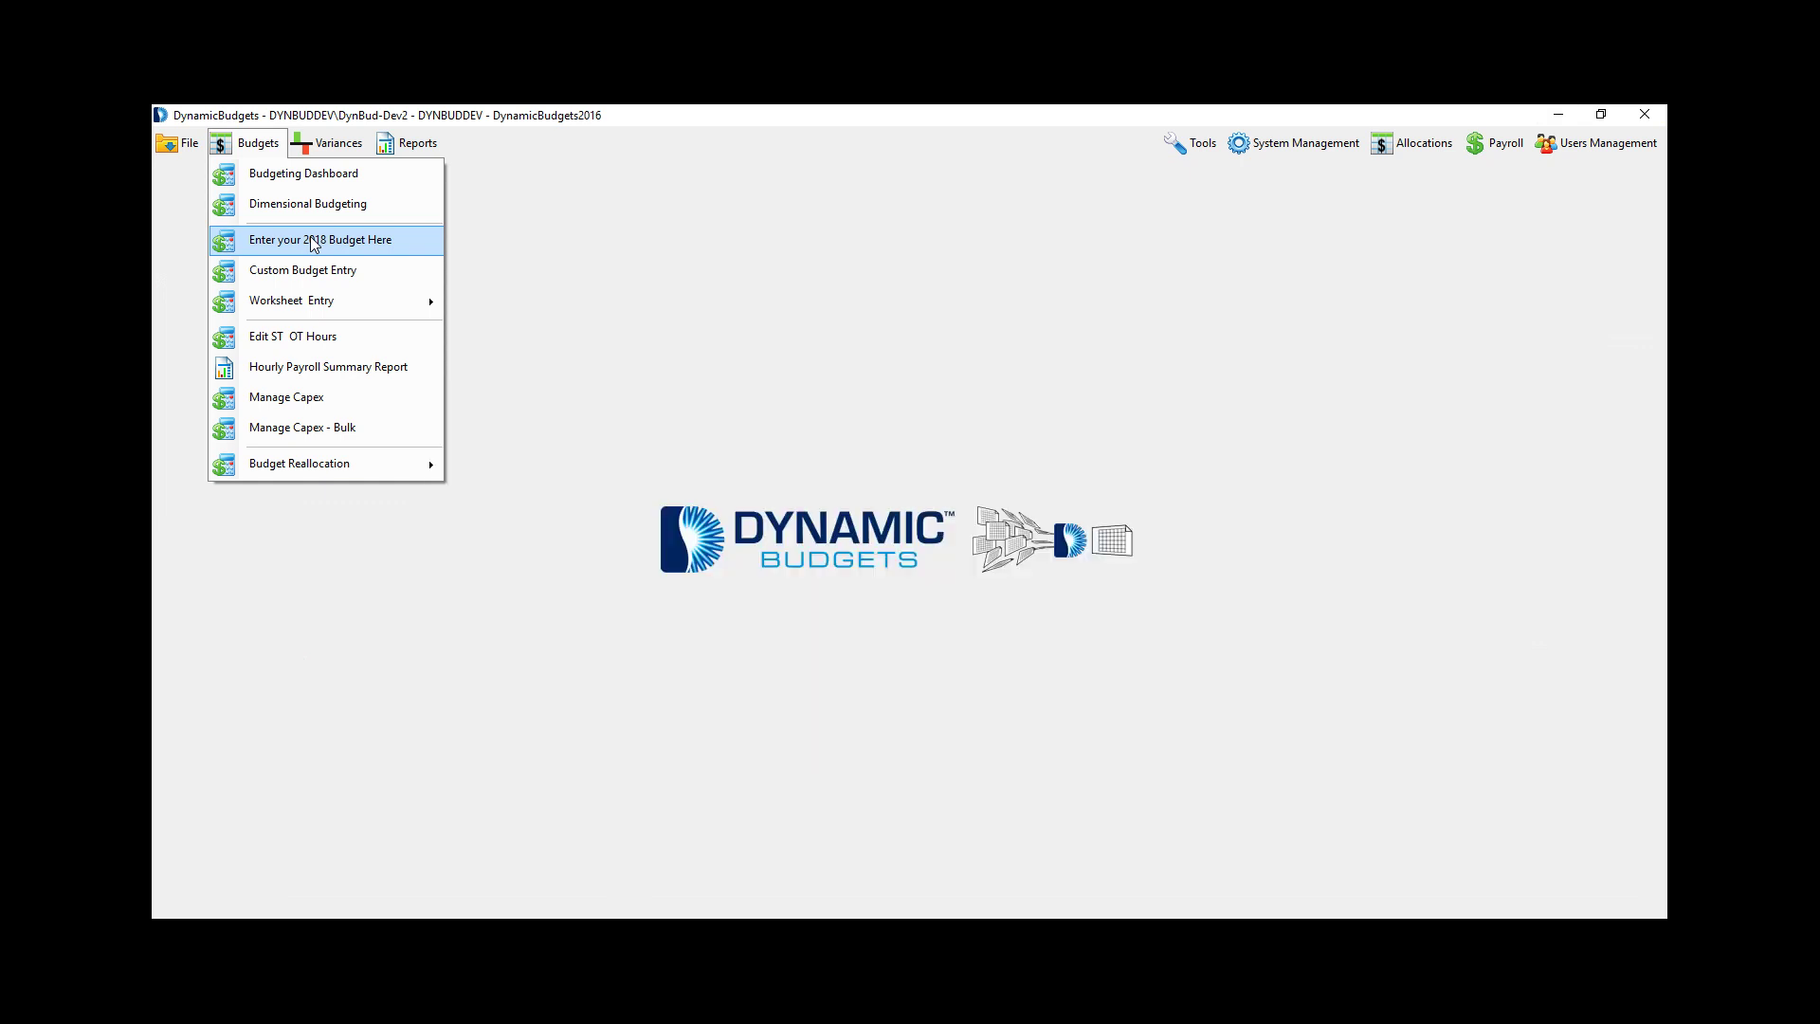
left_click(410, 239)
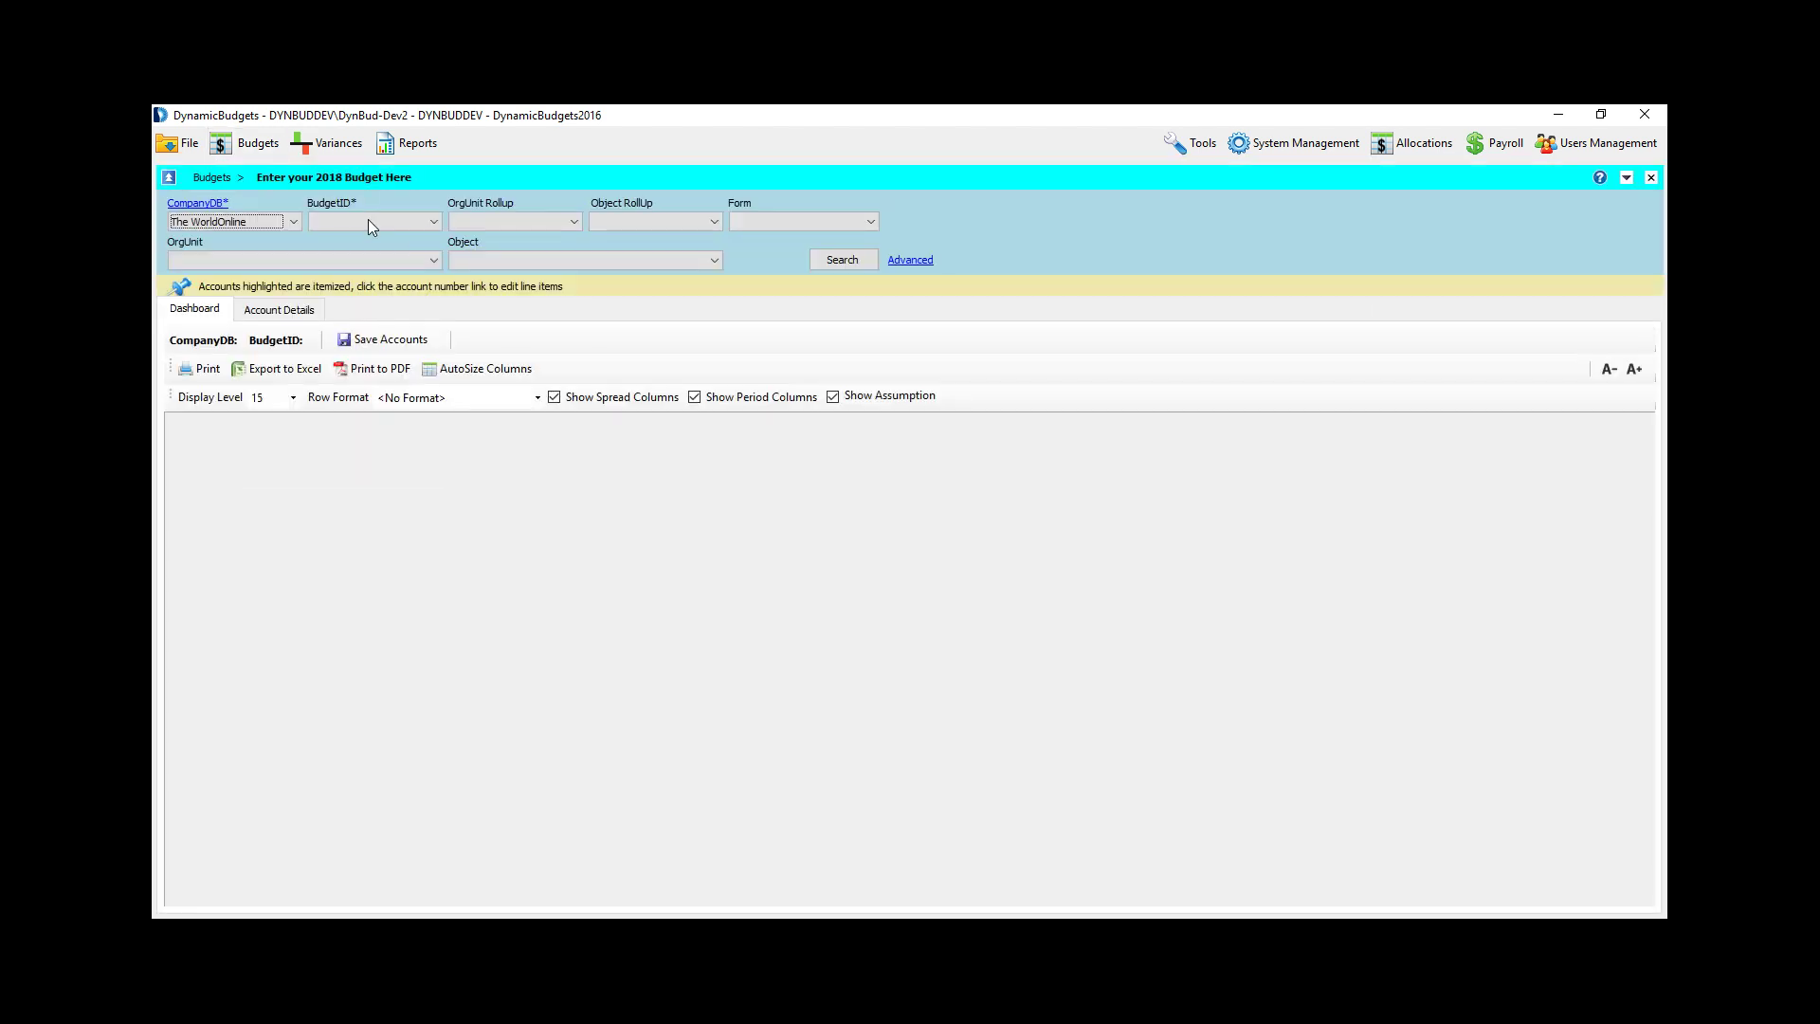
Step: Load the CWMS budget accounts for OrgUnit 100 - La Palma
left_click(369, 216)
left_click(369, 221)
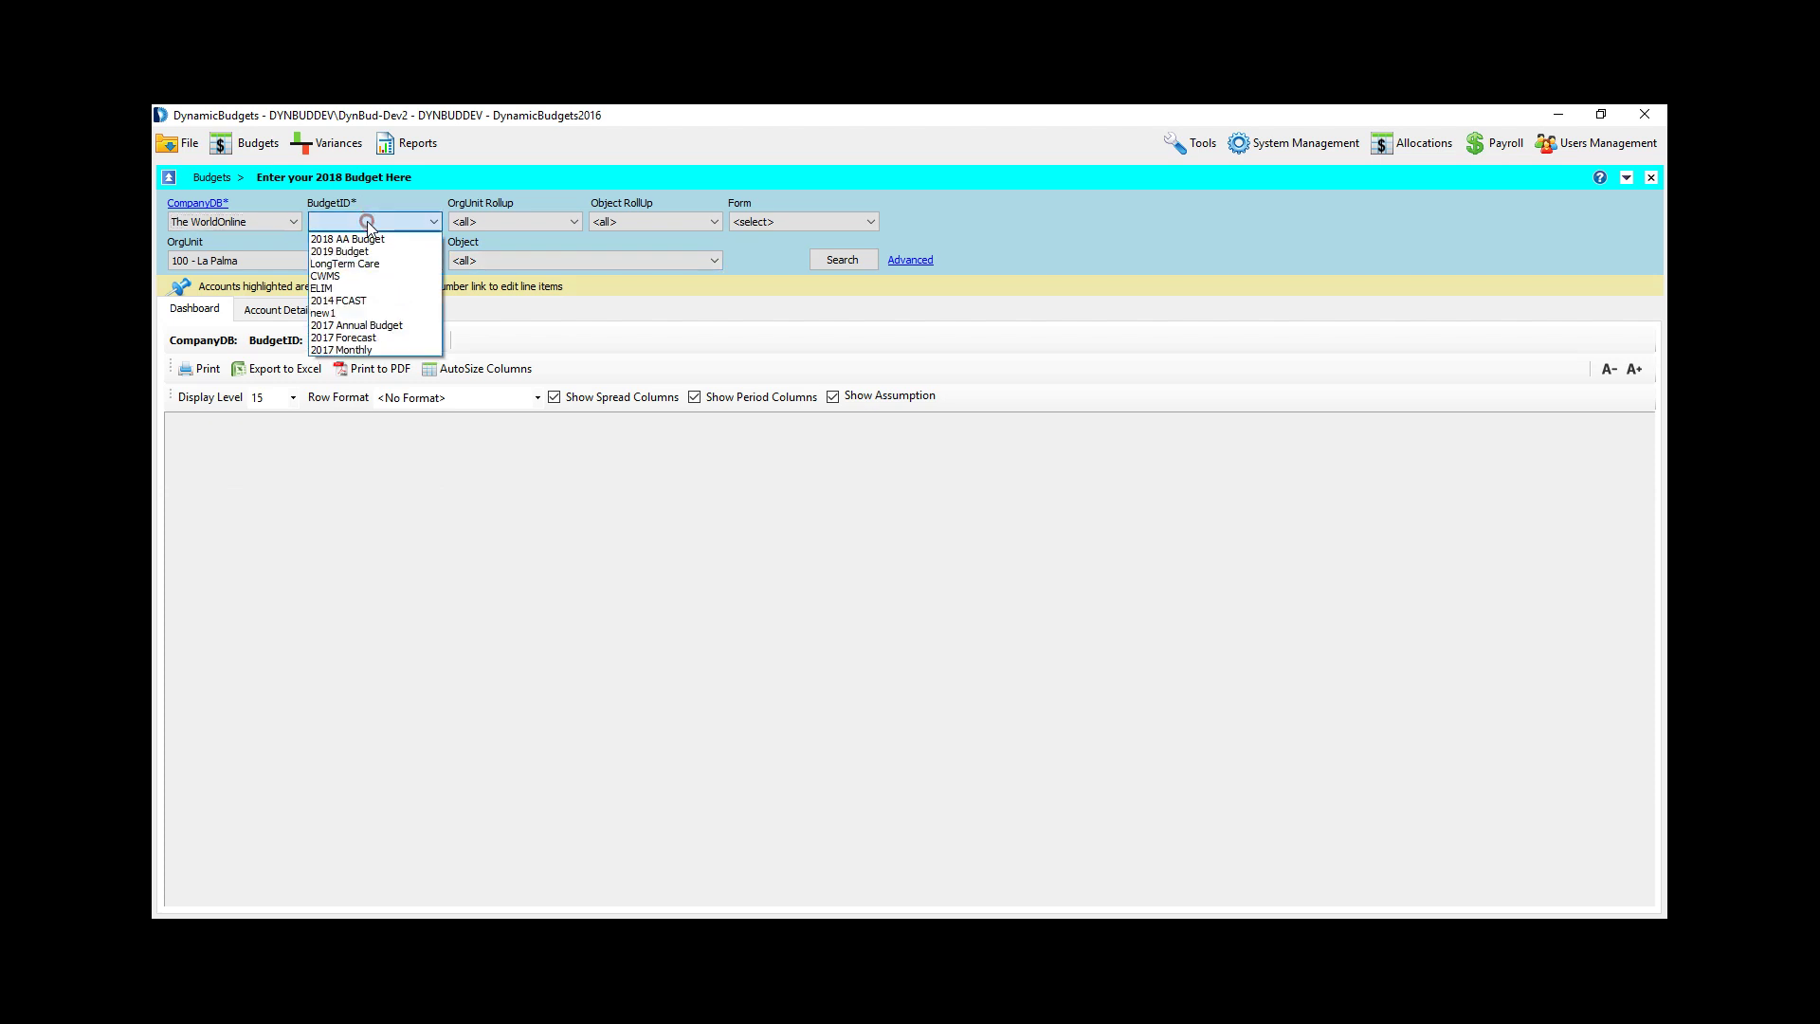
left_click(346, 277)
left_click(303, 265)
left_click(304, 267)
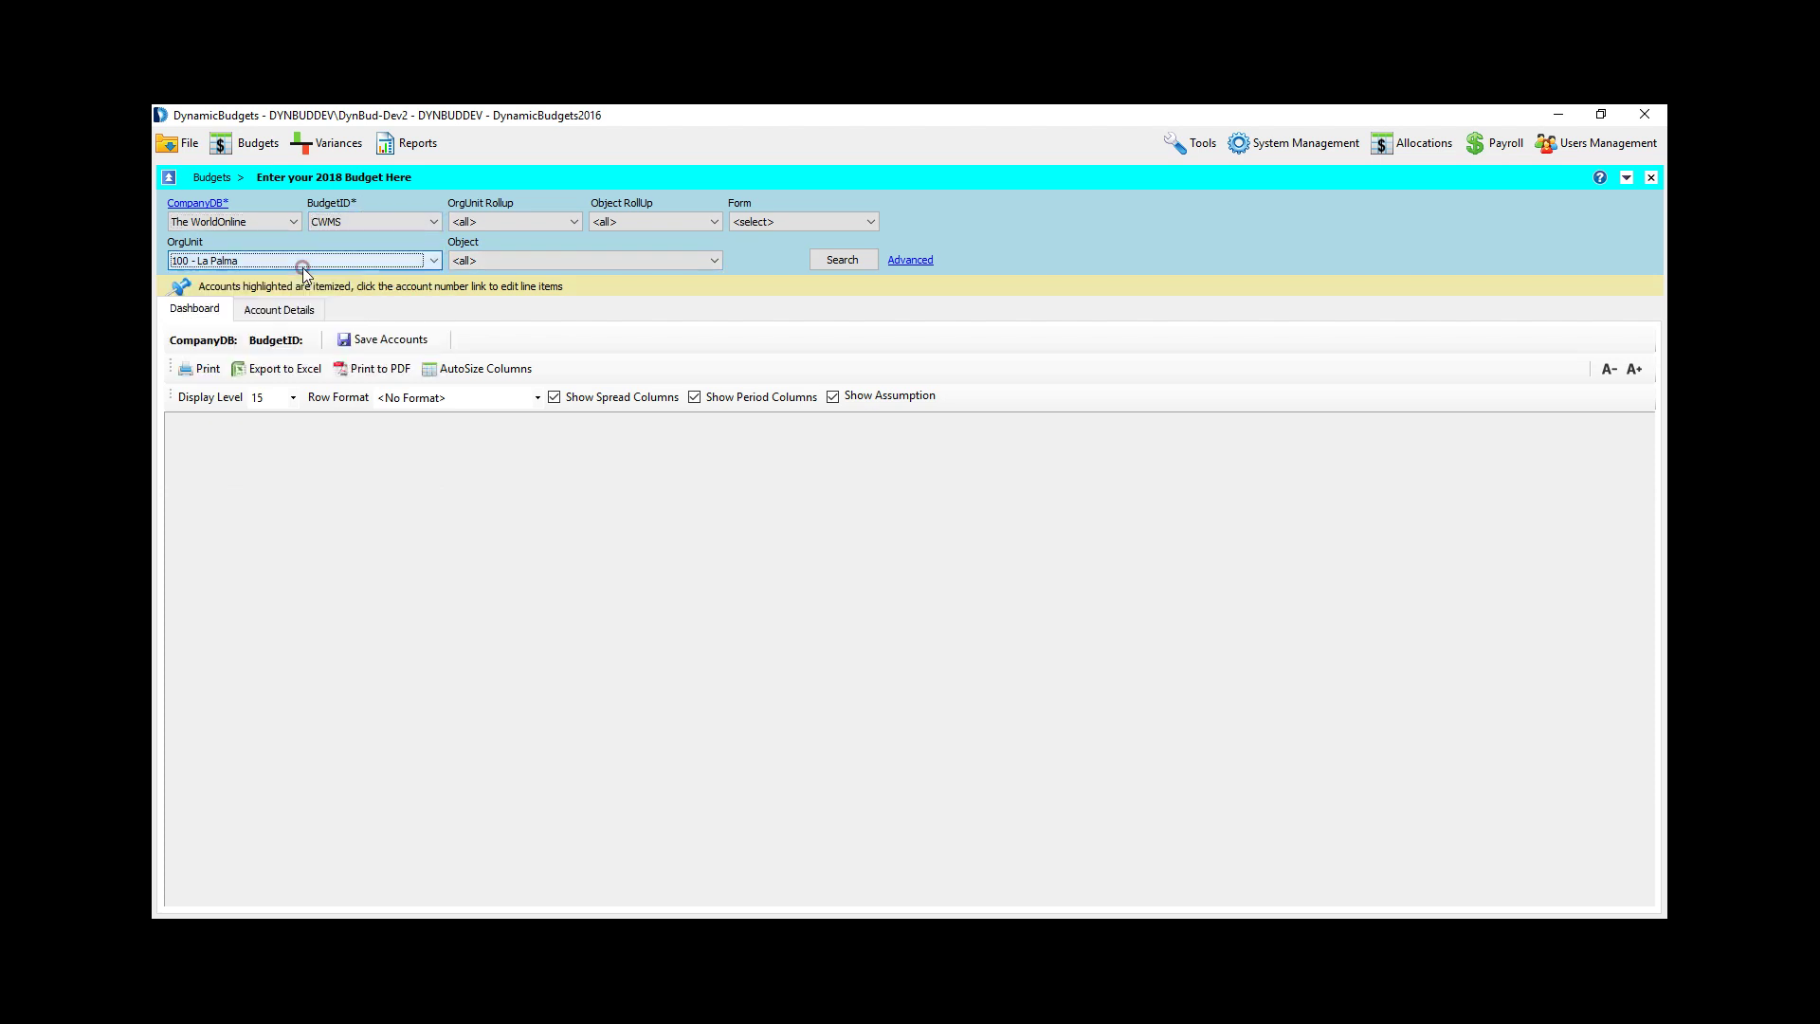
left_click(838, 261)
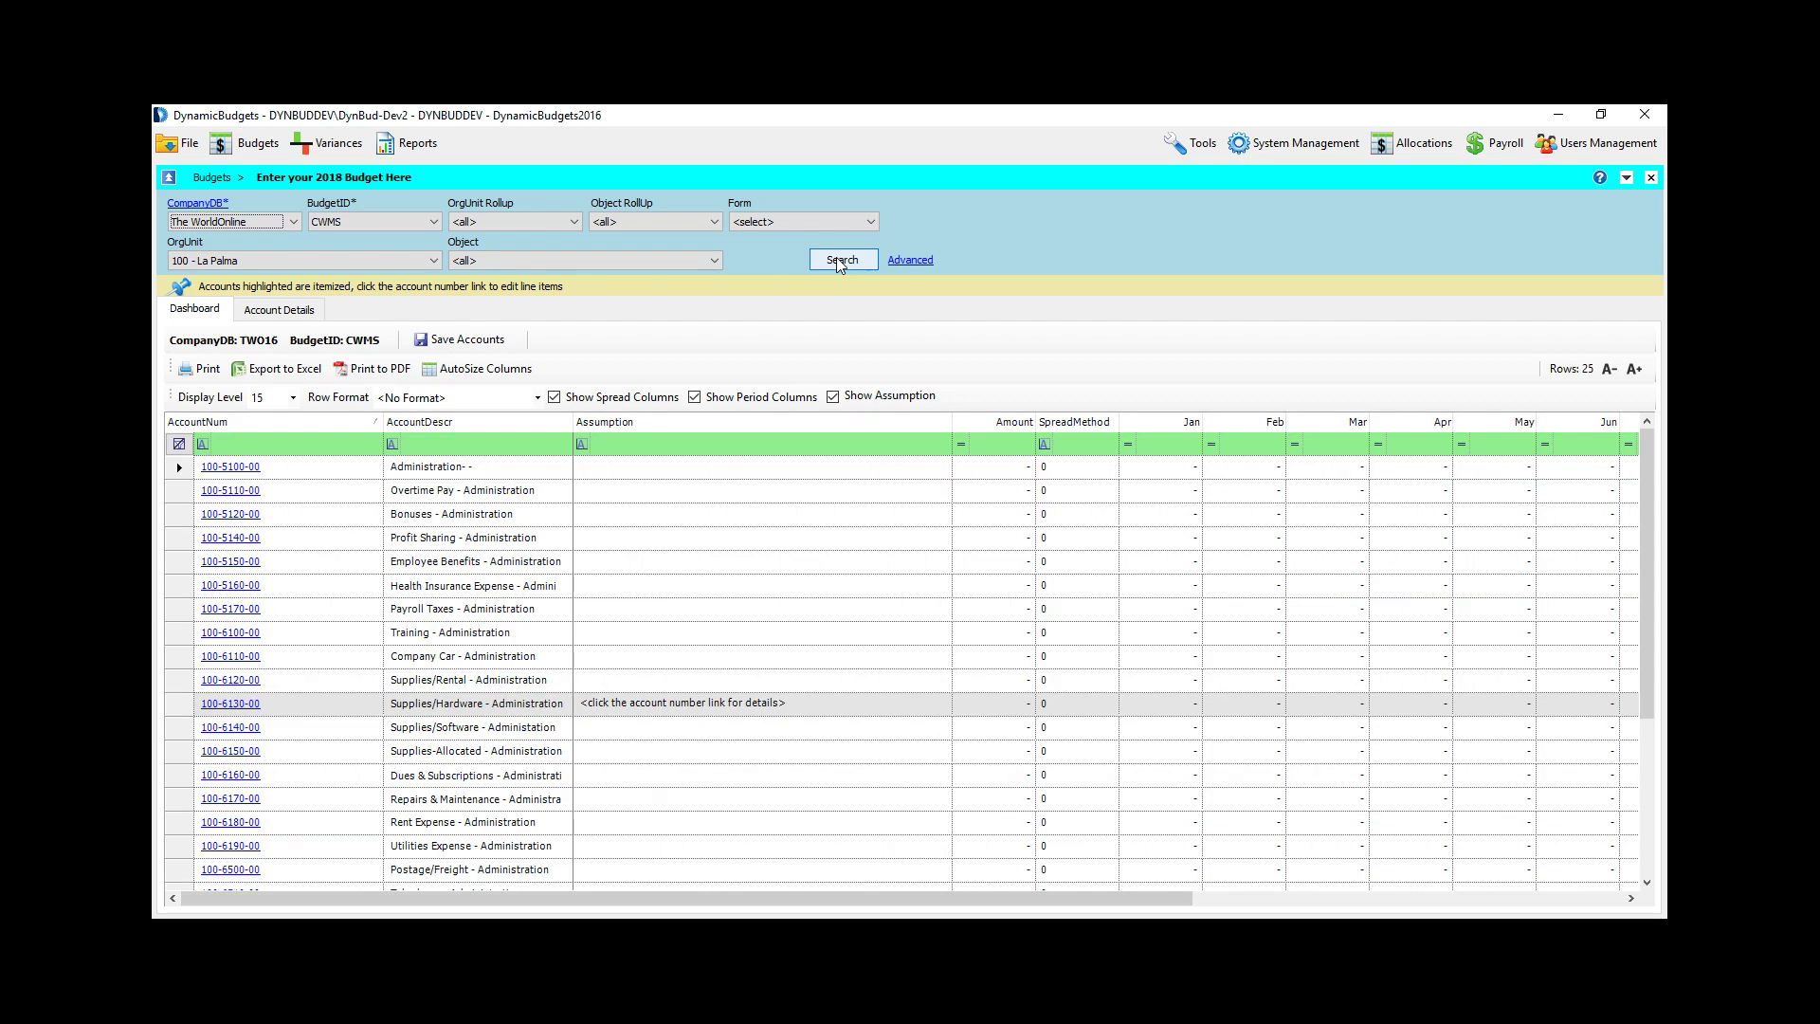
Step: For account 100-6100-00 Training, enter 500 in January and the assumption "IN jan 500 for cpr training"
left_click(1179, 634)
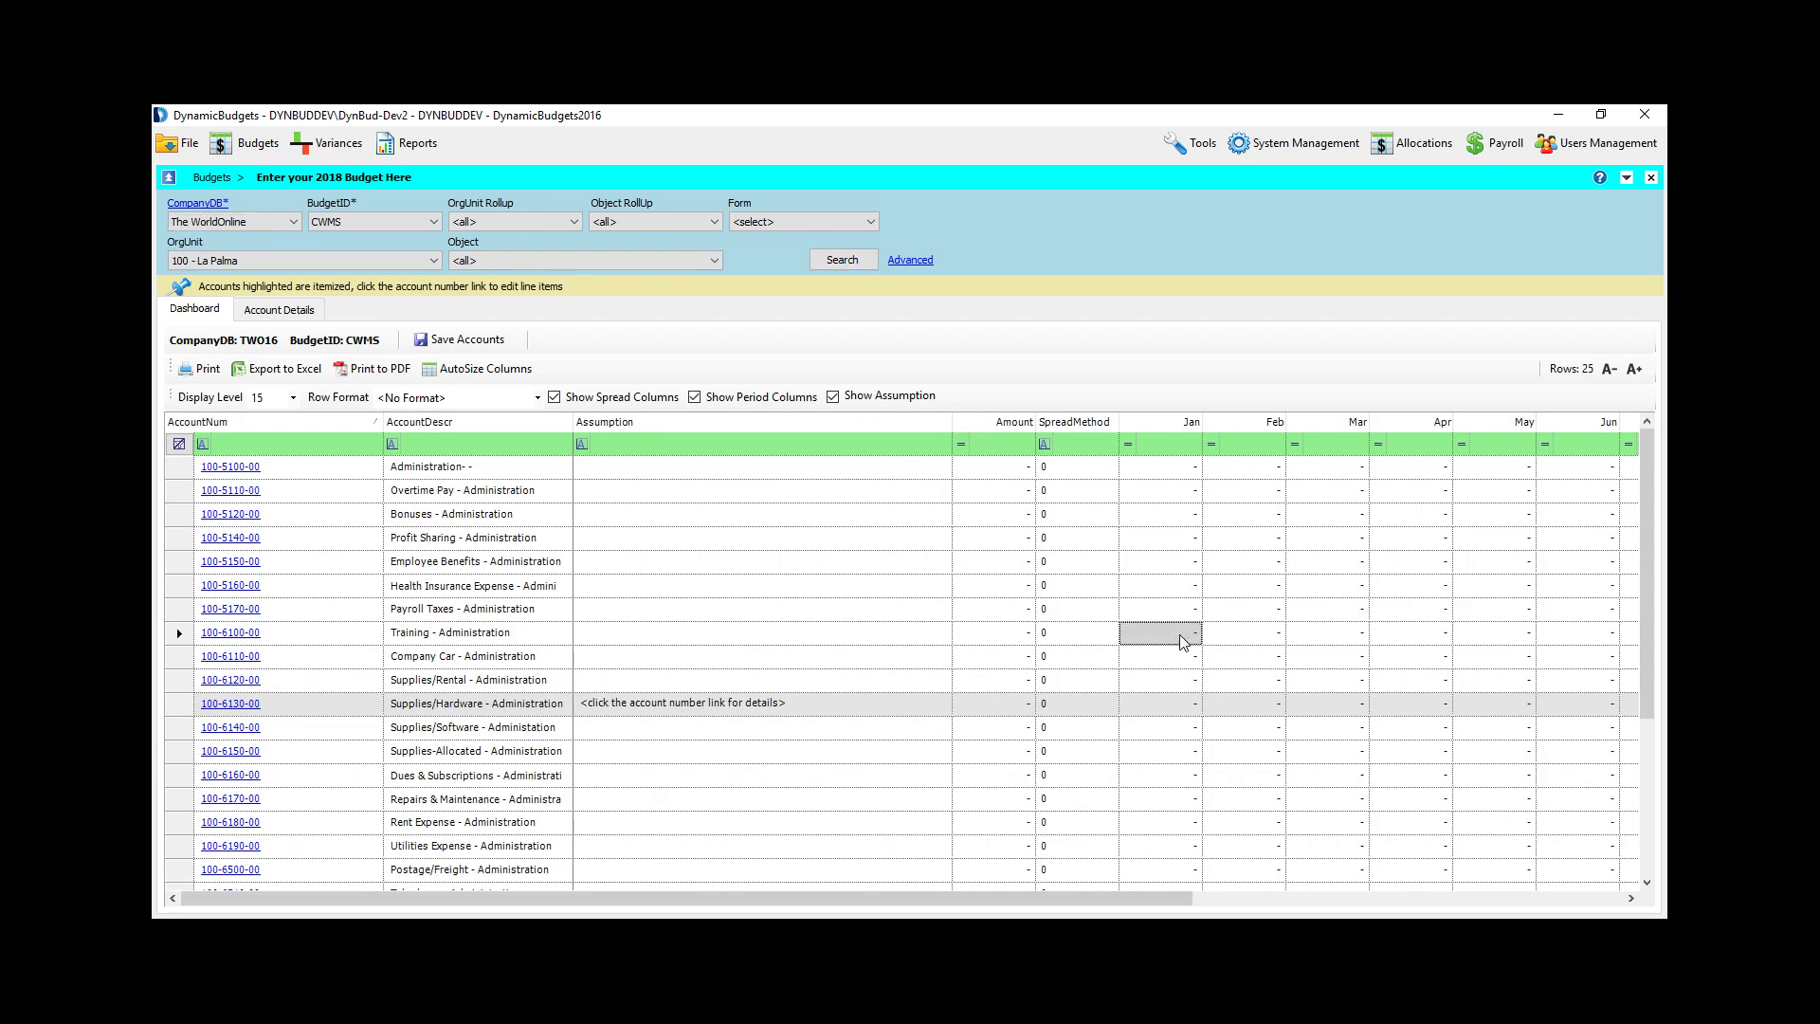
type("500")
key("Return")
key("Up")
key("Left")
key("Left")
key("F2")
type("IN jan 500 for cpr training")
key("Return")
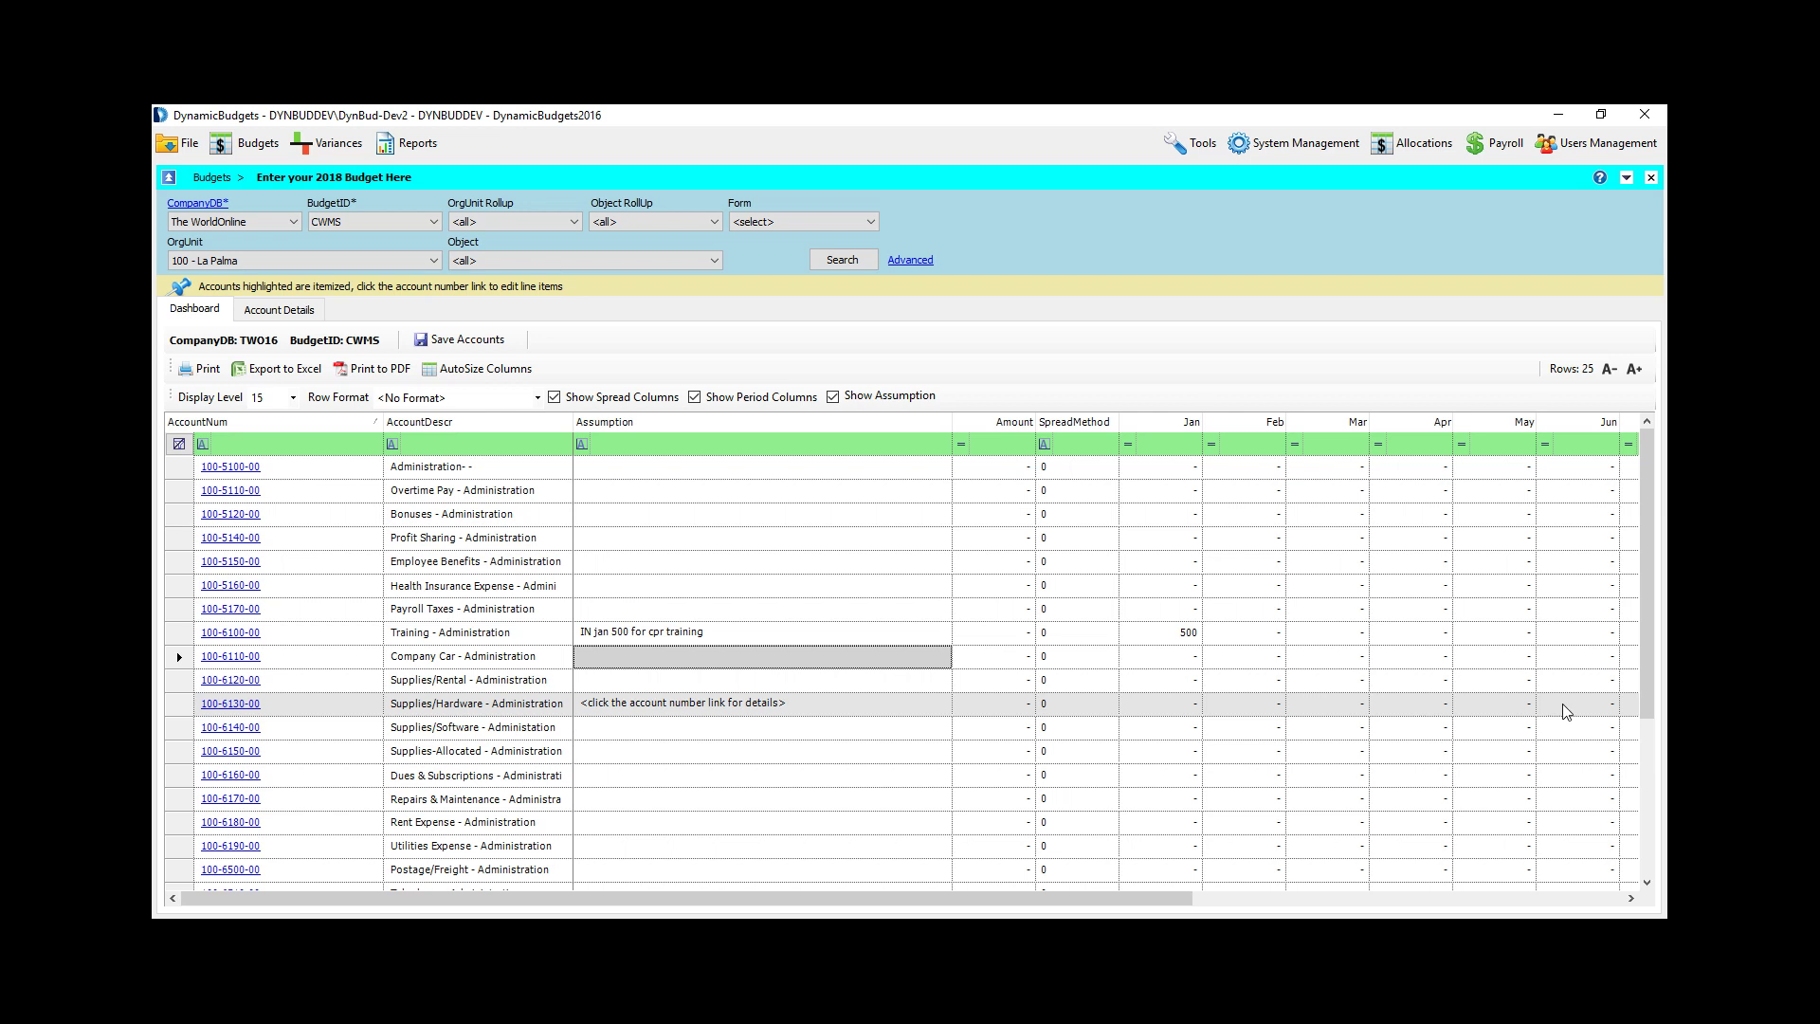
Step: Copy the Training account's January amount of 500 into February through May
left_click(1186, 633)
right_click(1188, 642)
left_click(1259, 734)
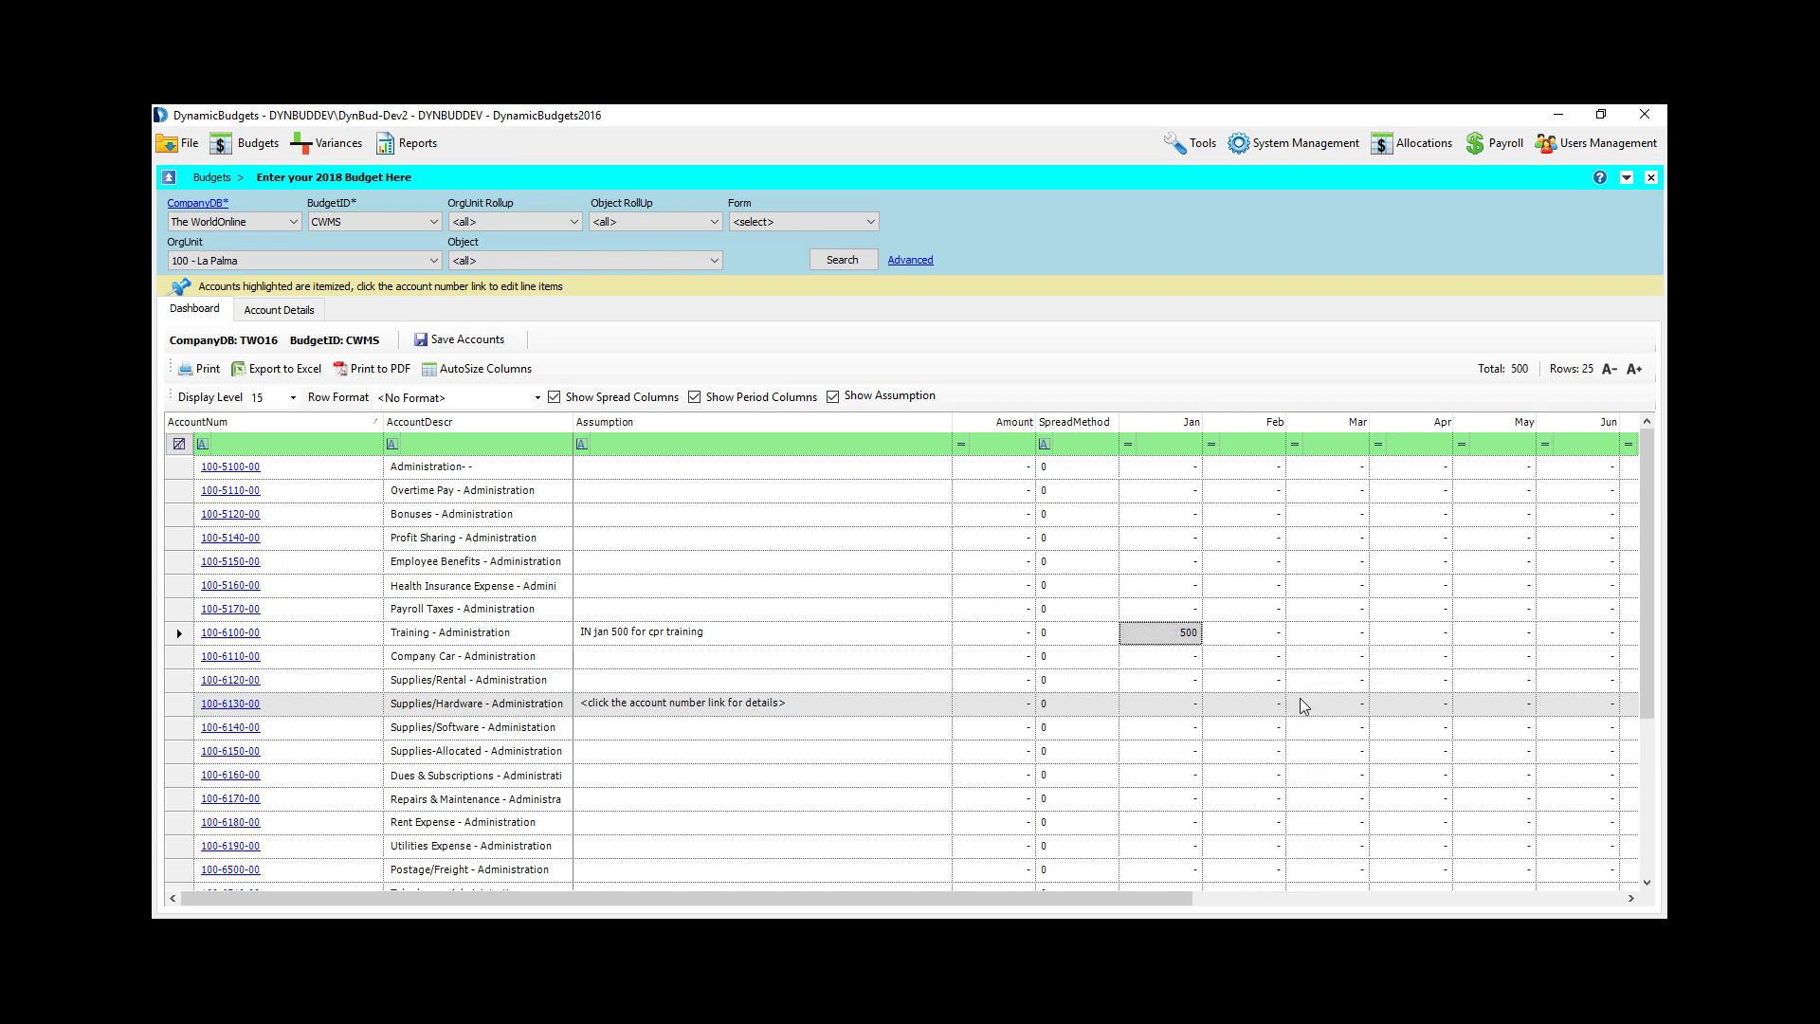
left_click(1412, 633)
right_click(1413, 634)
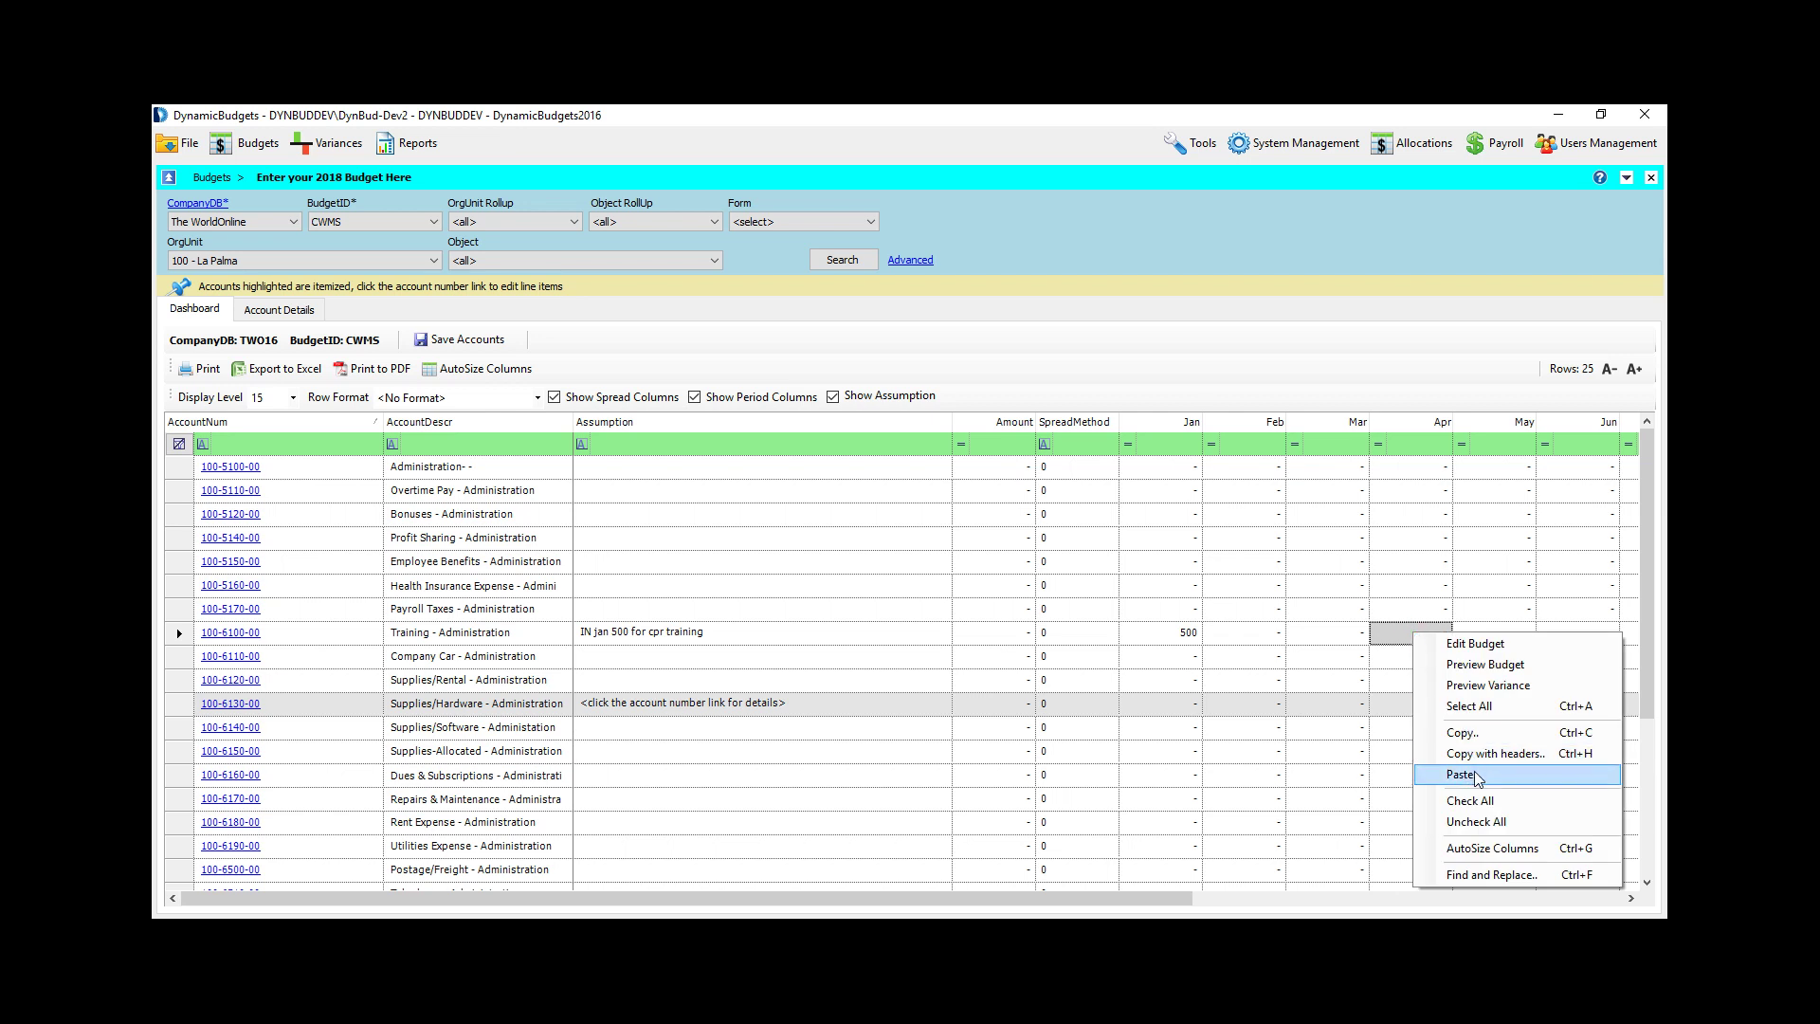
left_click(1243, 632)
key("shift+Right")
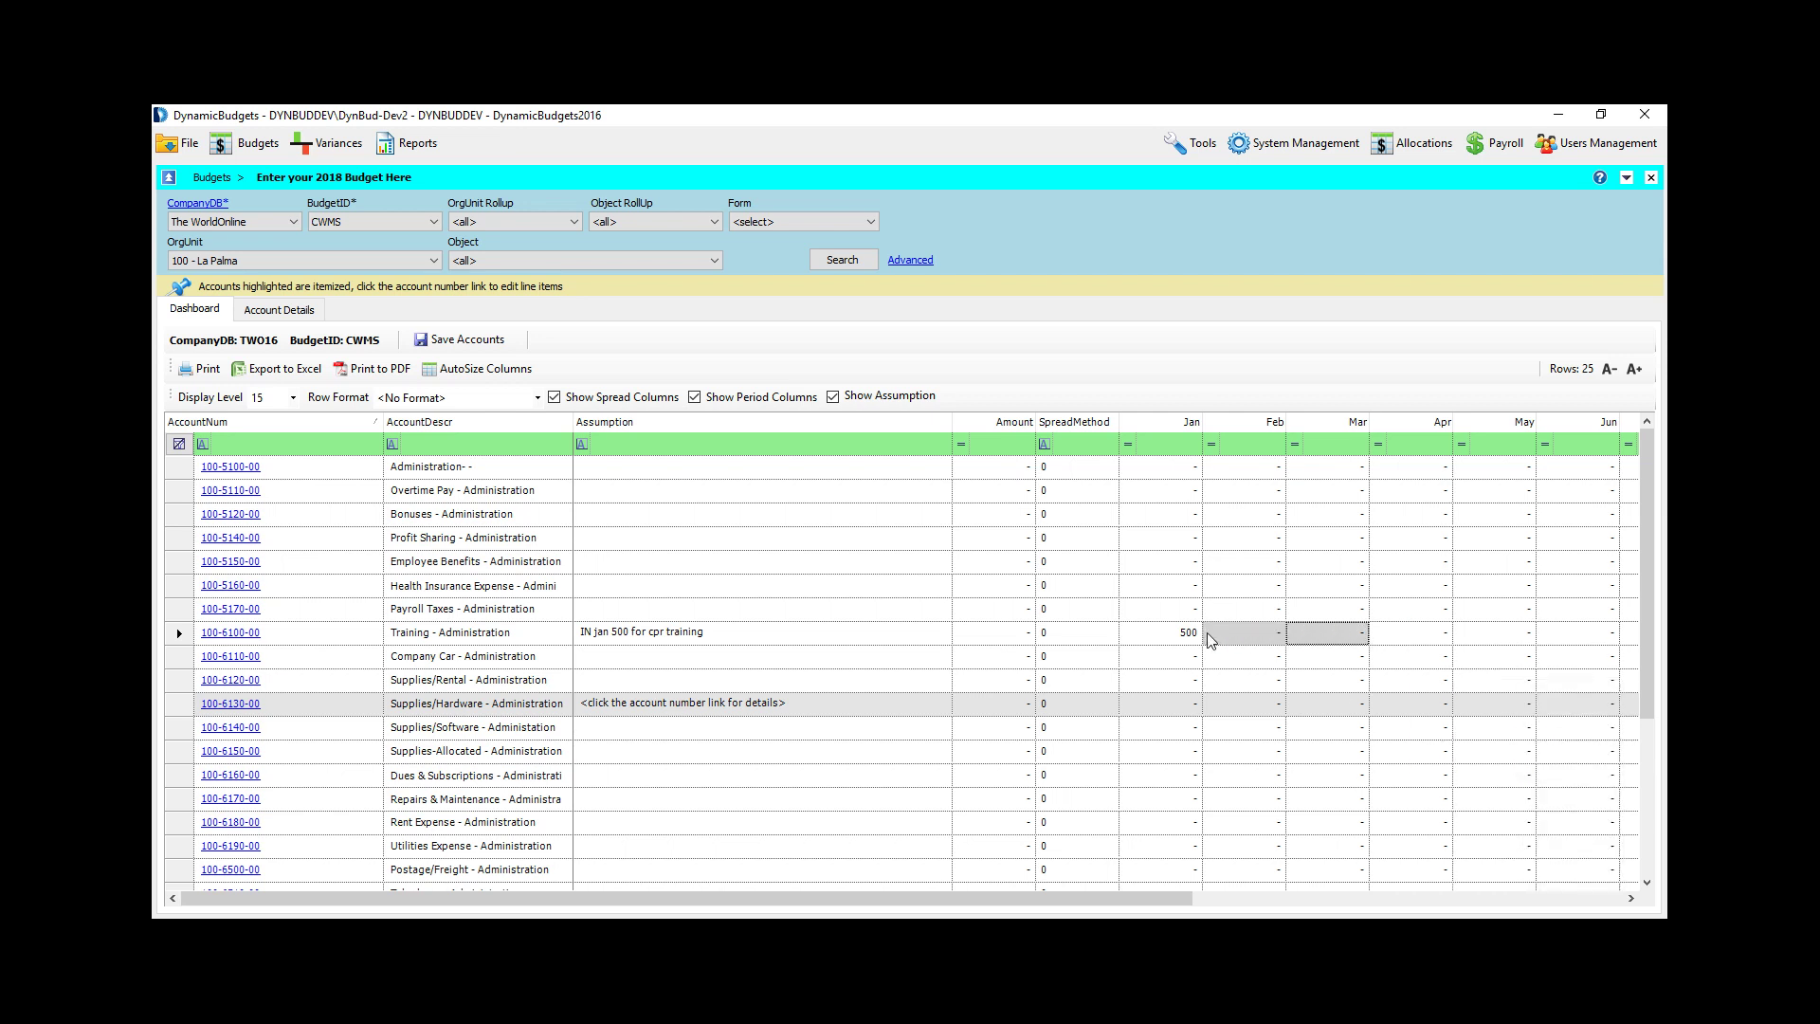
key("shift+Right")
key("shift+Right")
key("ctrl+v")
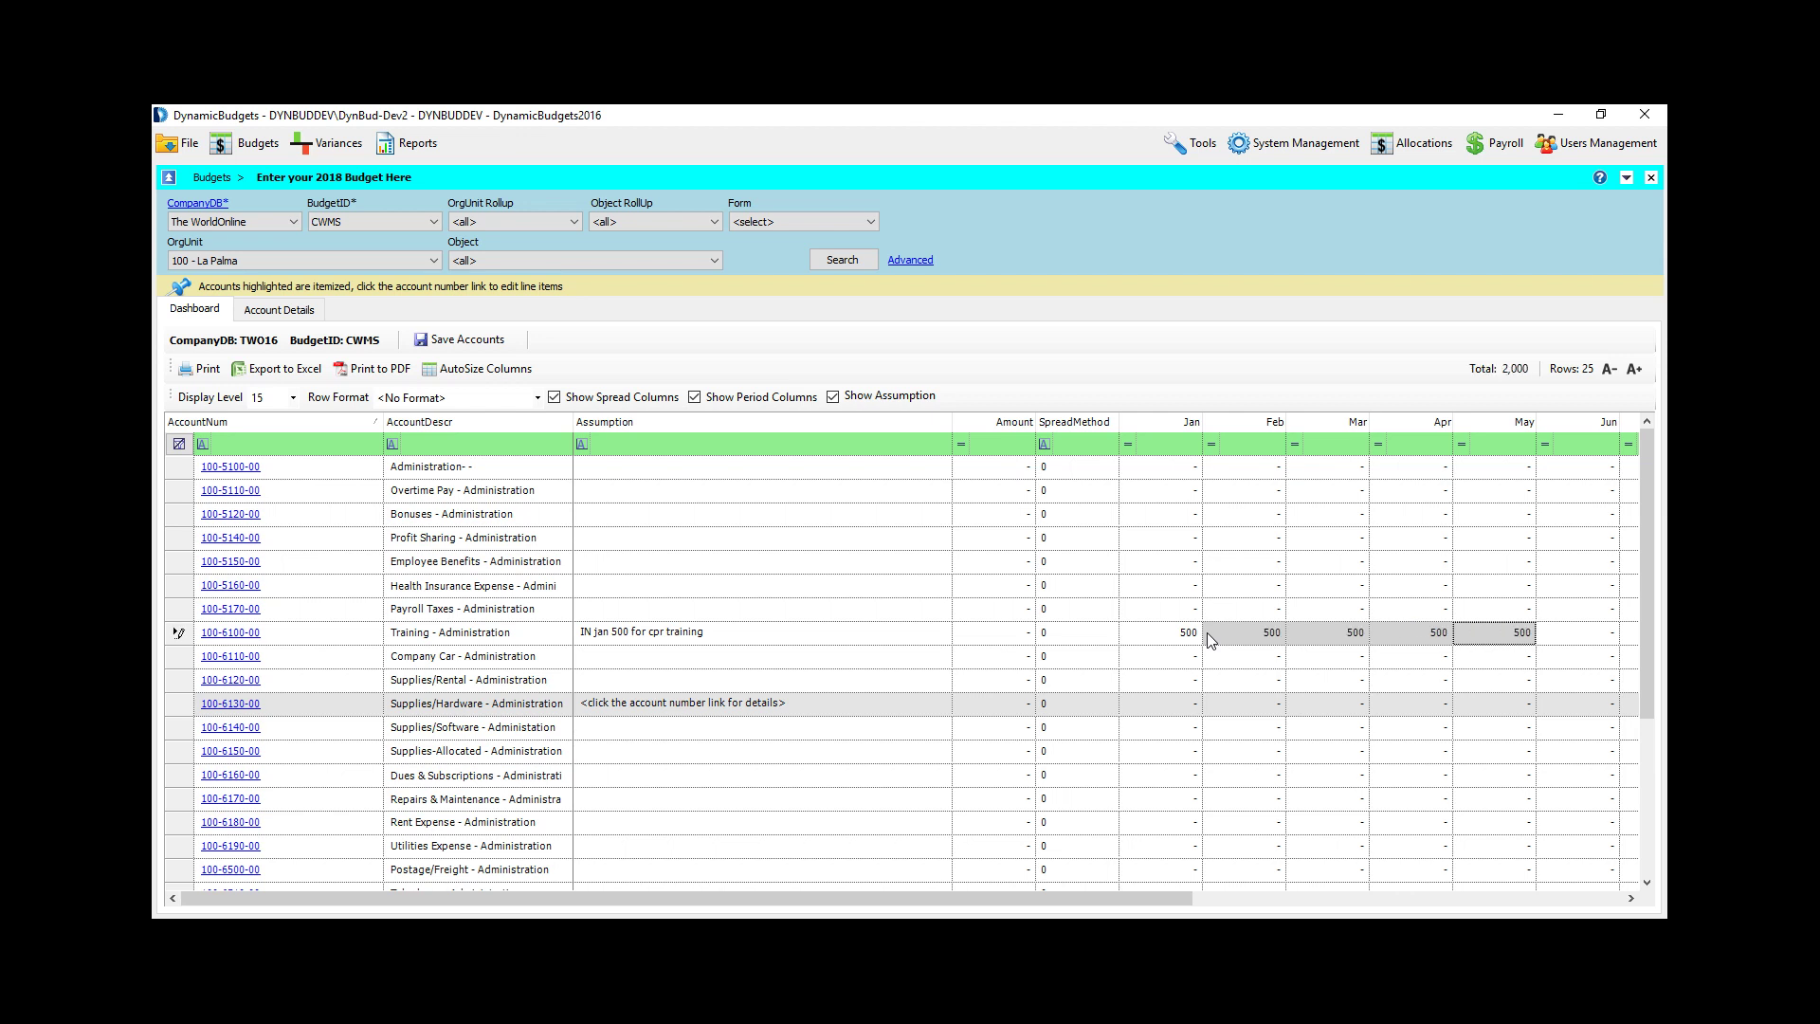
Step: Extend the Training account's March amount into the calculation 500+2500+5000
key("Right")
key("Left")
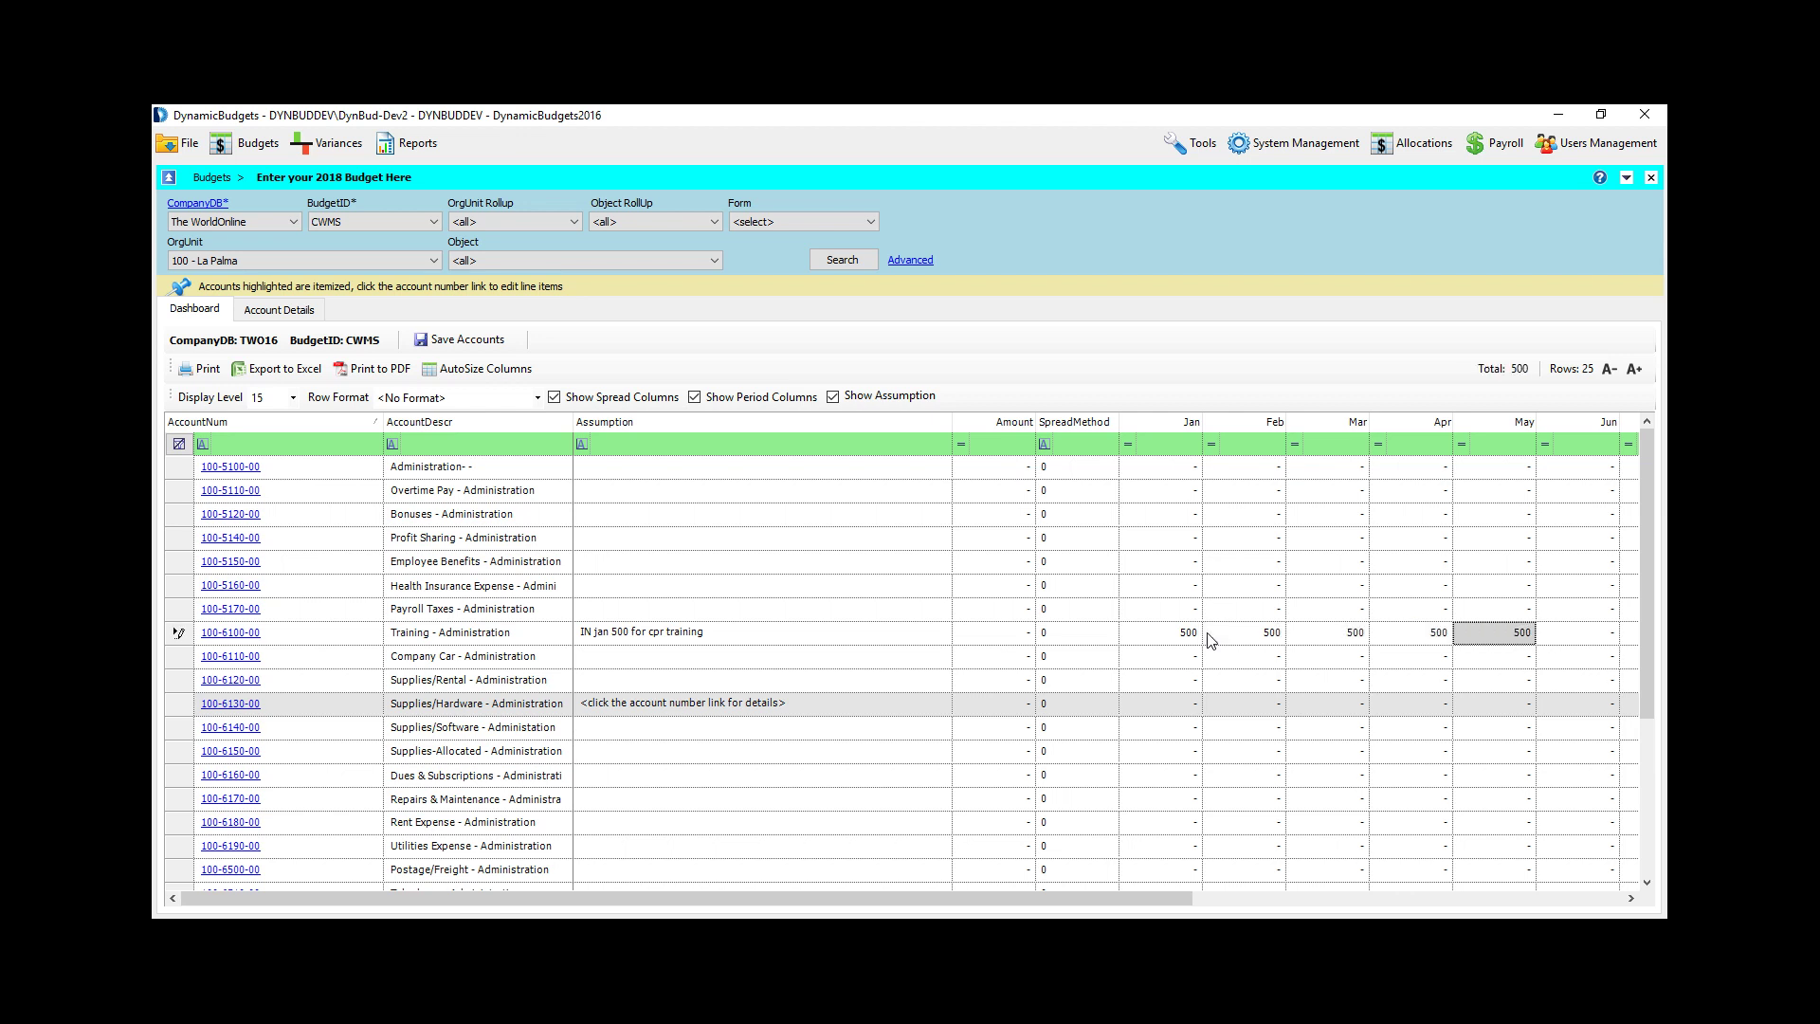
key("Left")
key("Left")
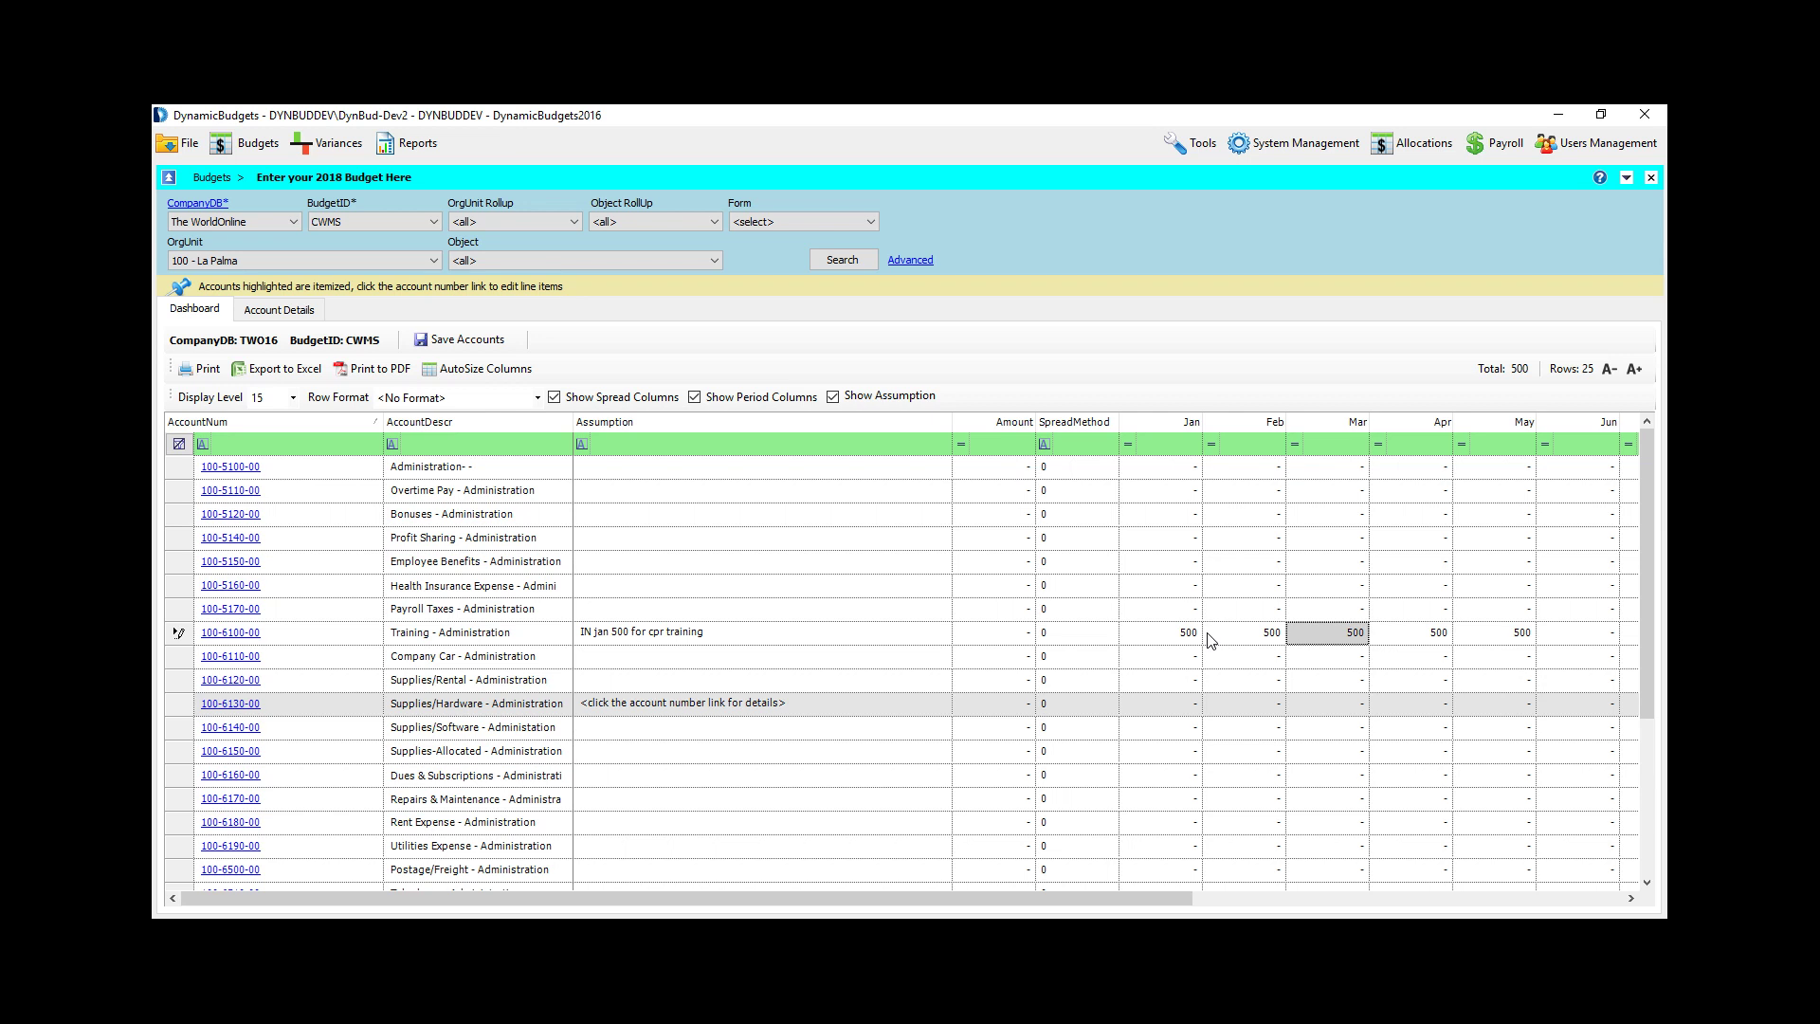
key("F2")
type("+2500+500")
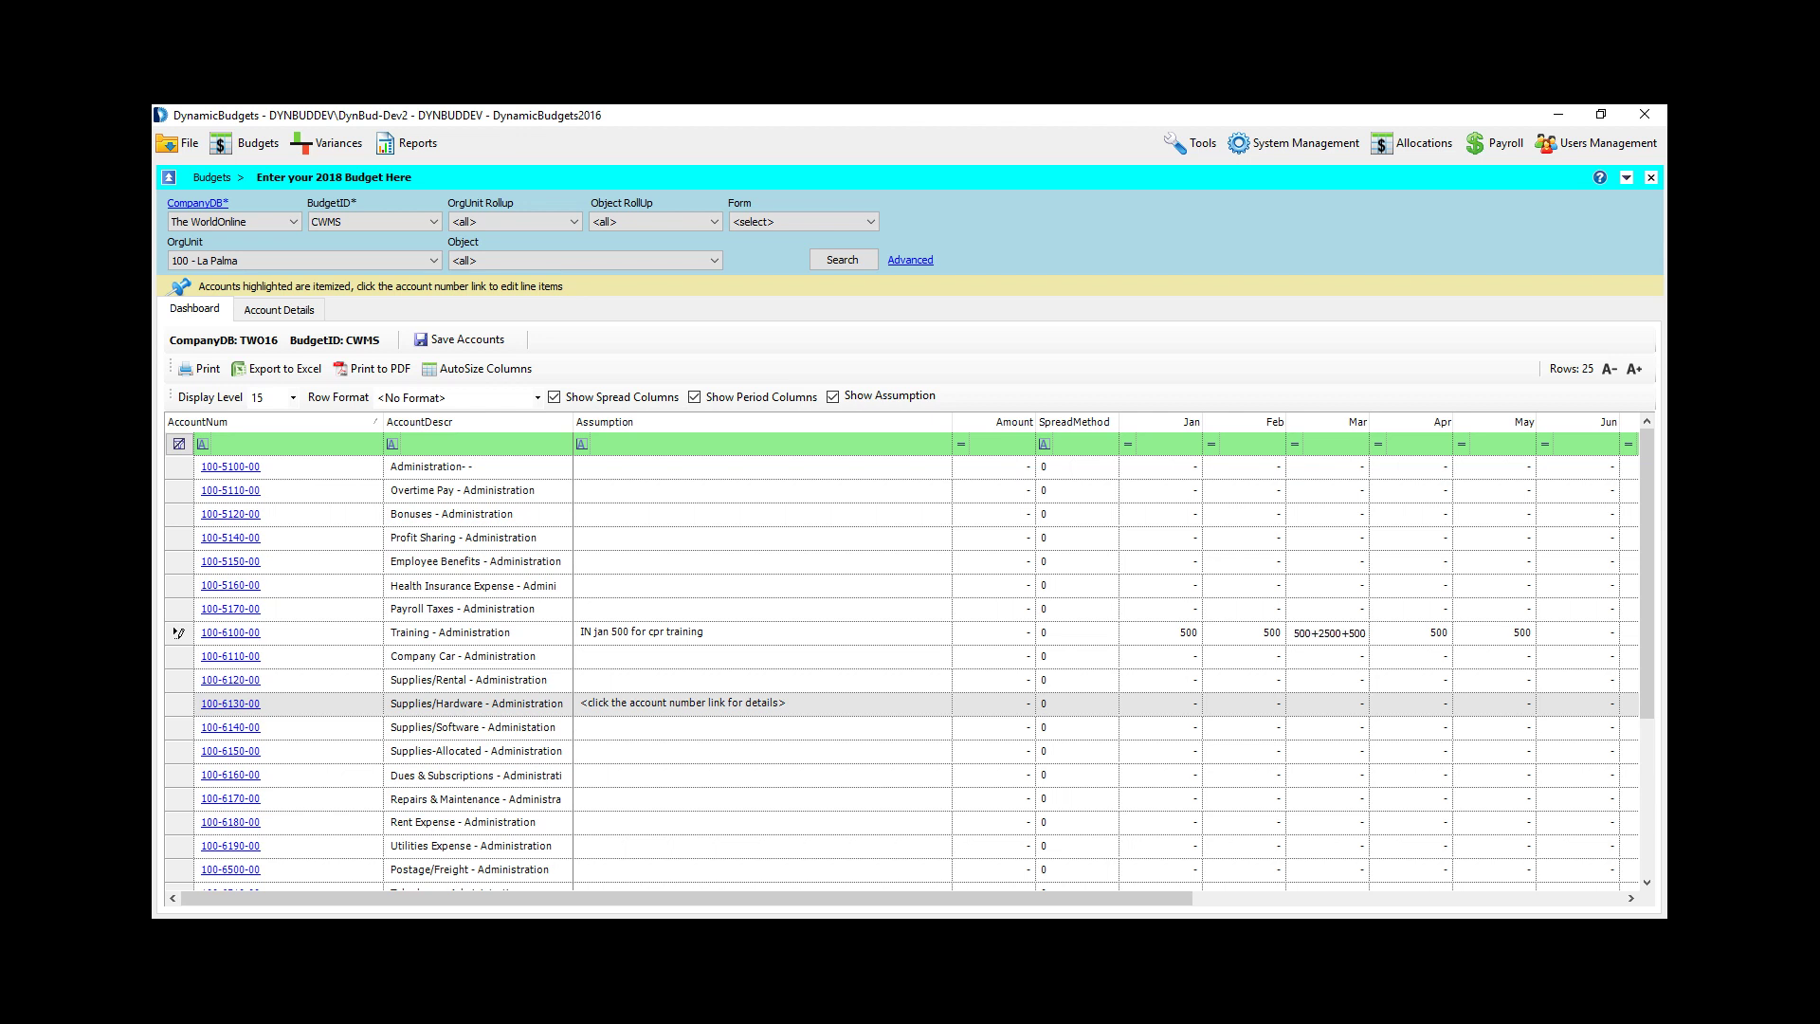
type("0")
key("Return")
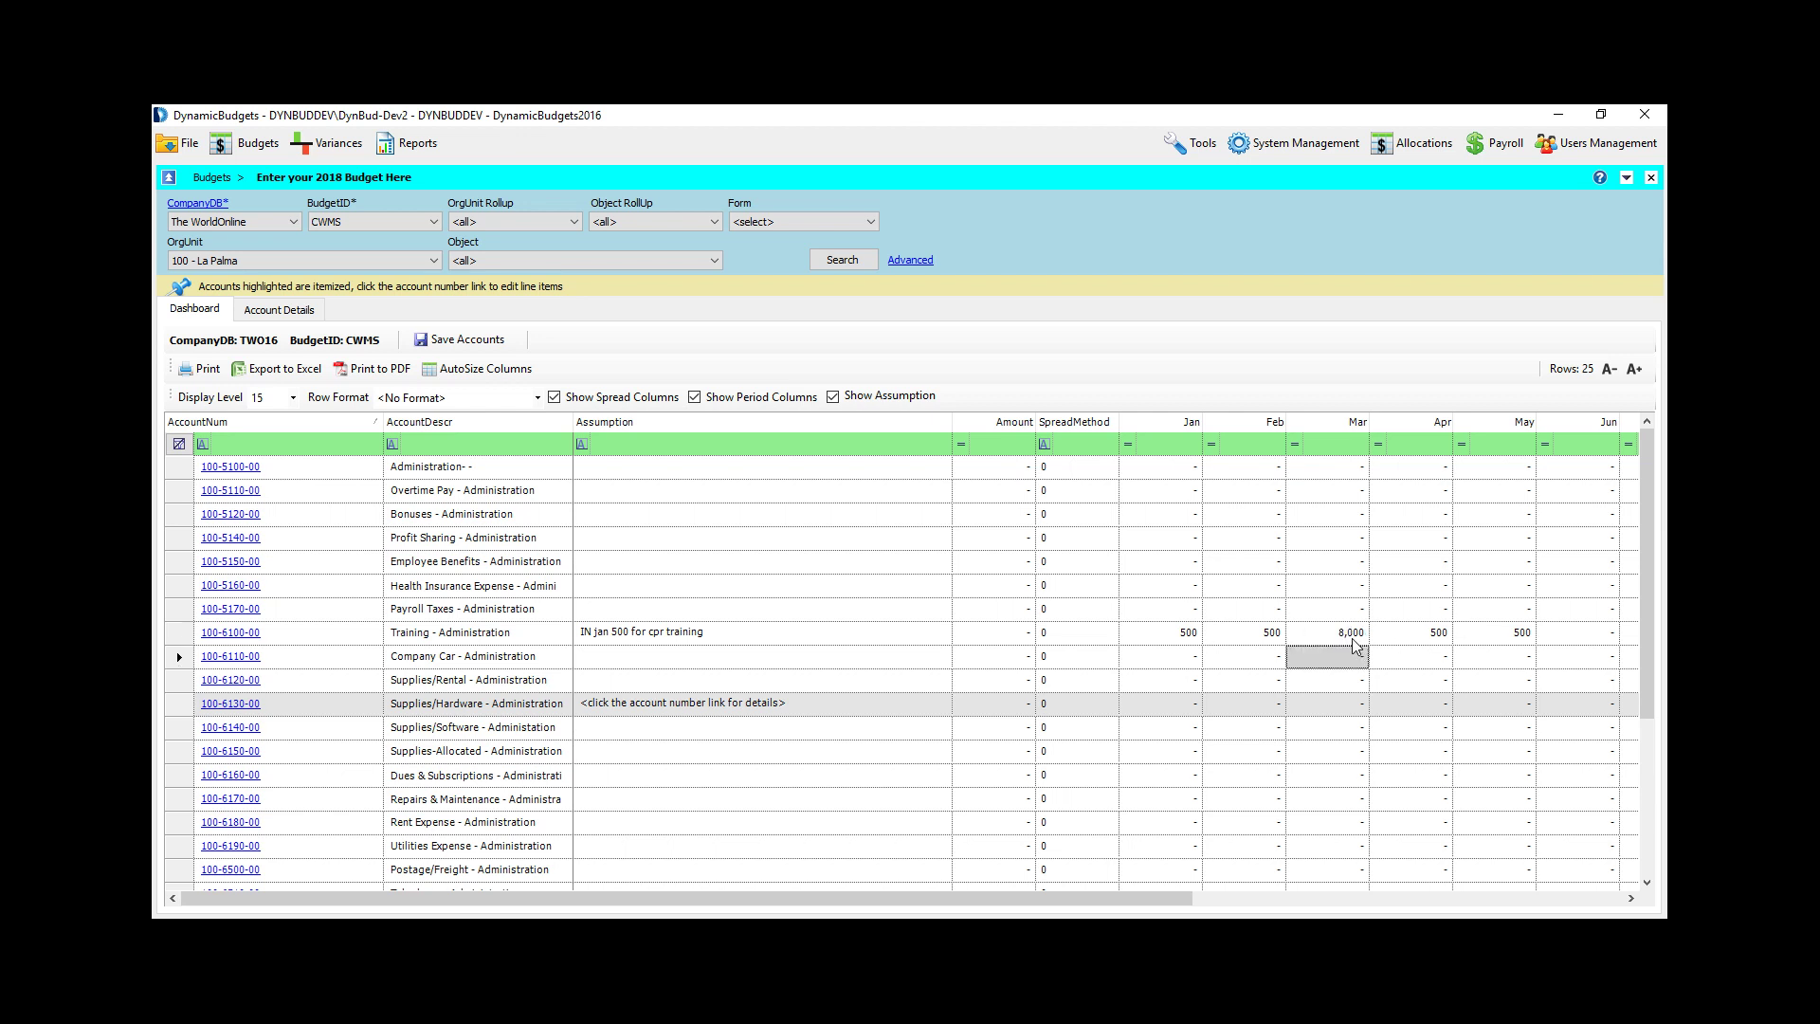
Step: Extend the Training account's assumption with ", in mar Also spending 5k for ledership offsite, and anoterh4k for harassment awareness training"
left_click(808, 635)
left_click(808, 635)
type(", in")
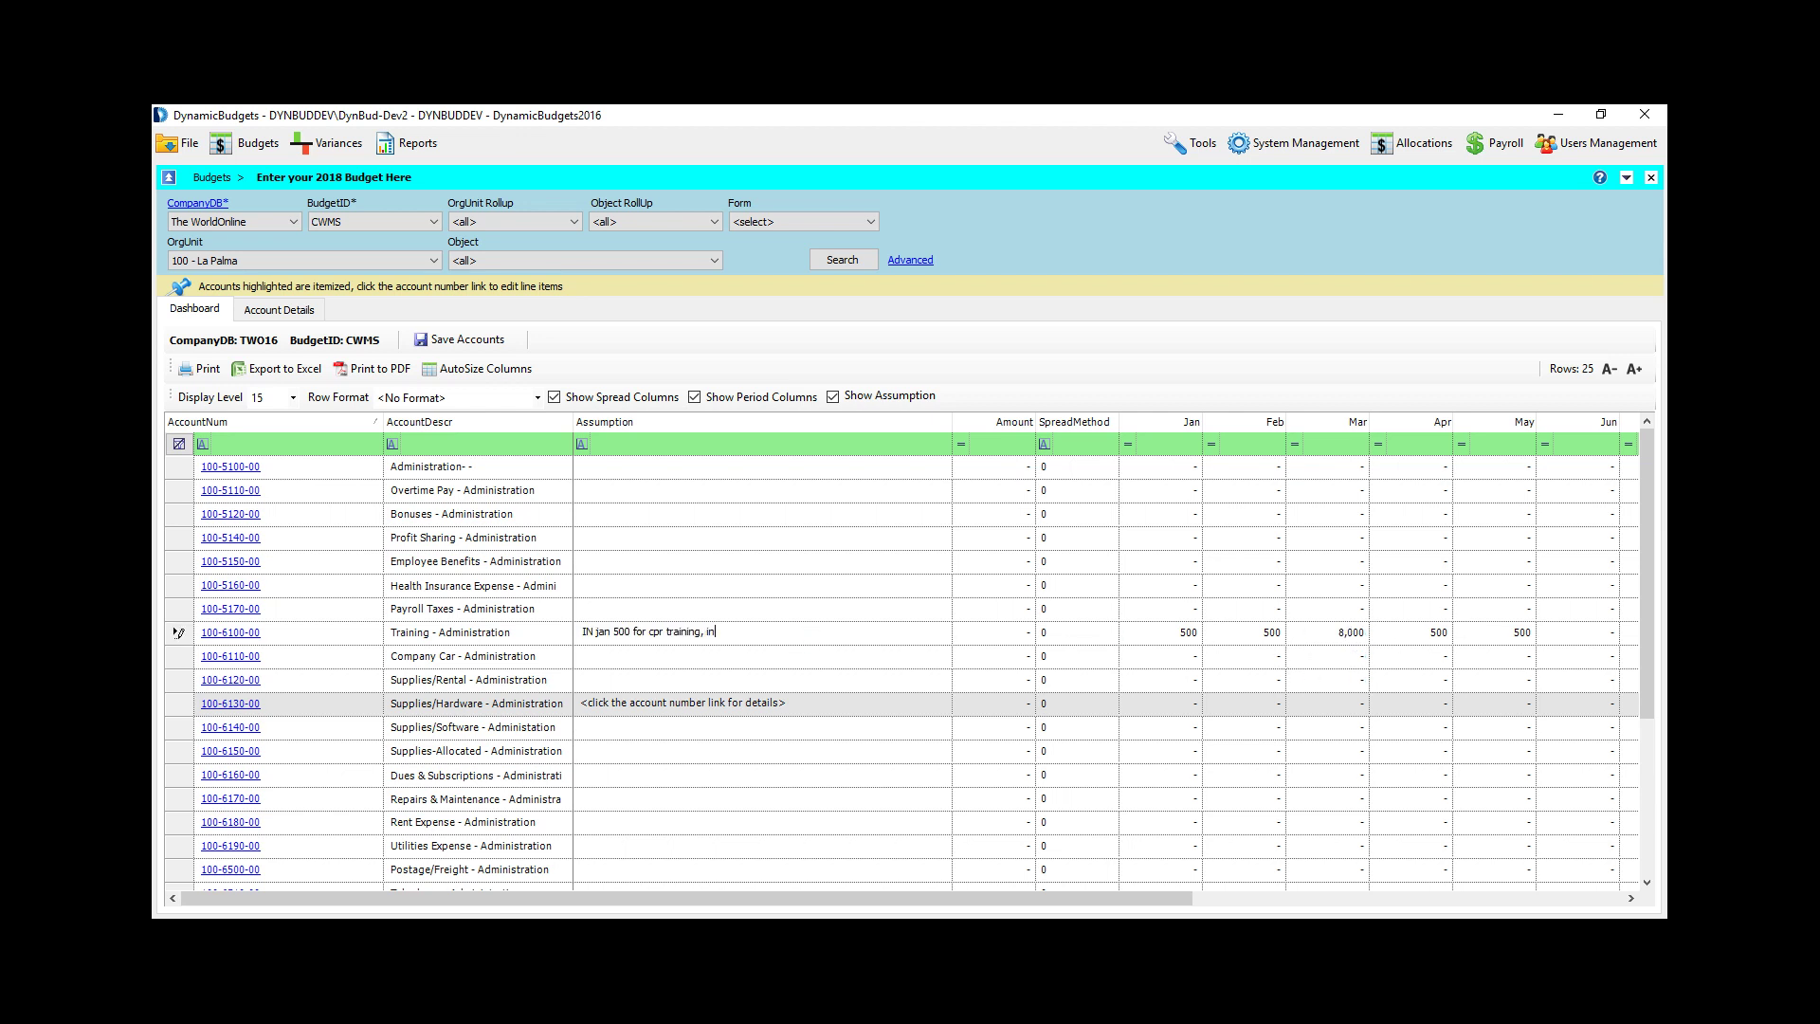
type(" mar Also spending 5")
type("k for")
type(" ledershi")
type("p offsite, and")
type(" anoterh4")
type("k for ")
type("harassment awarene")
type("ss traini")
key("Return")
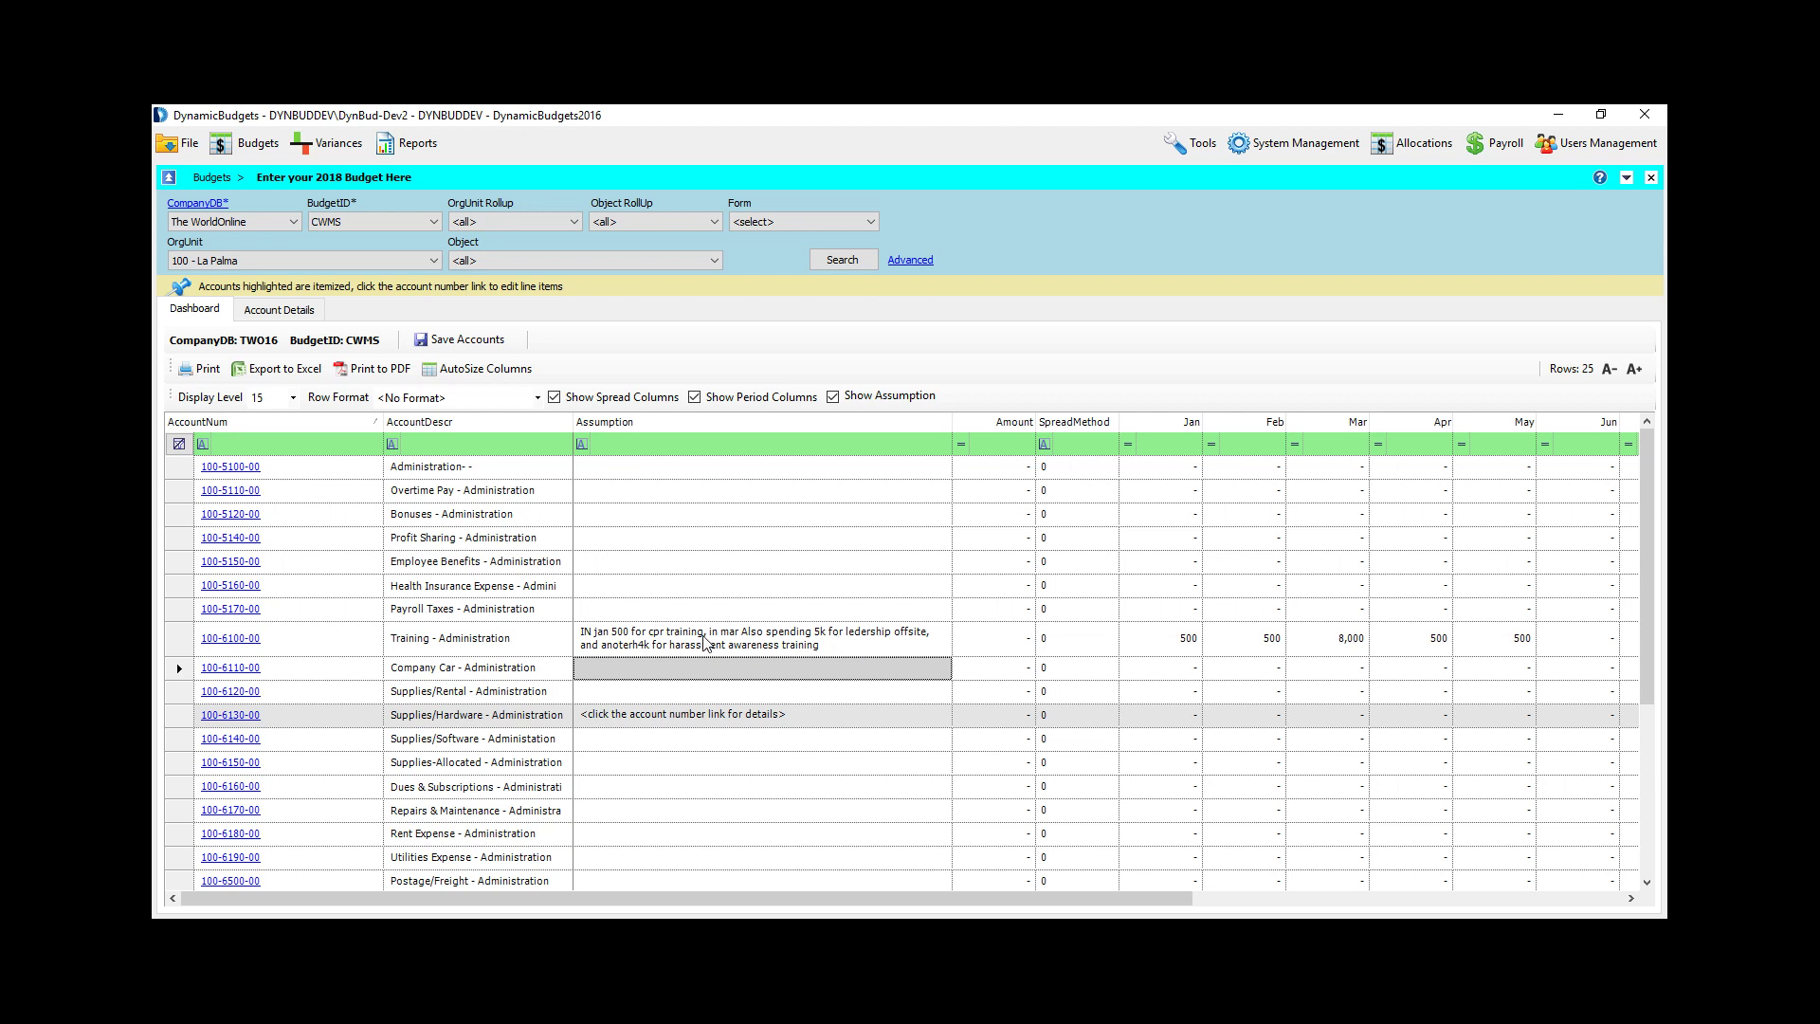
left_click(1328, 643)
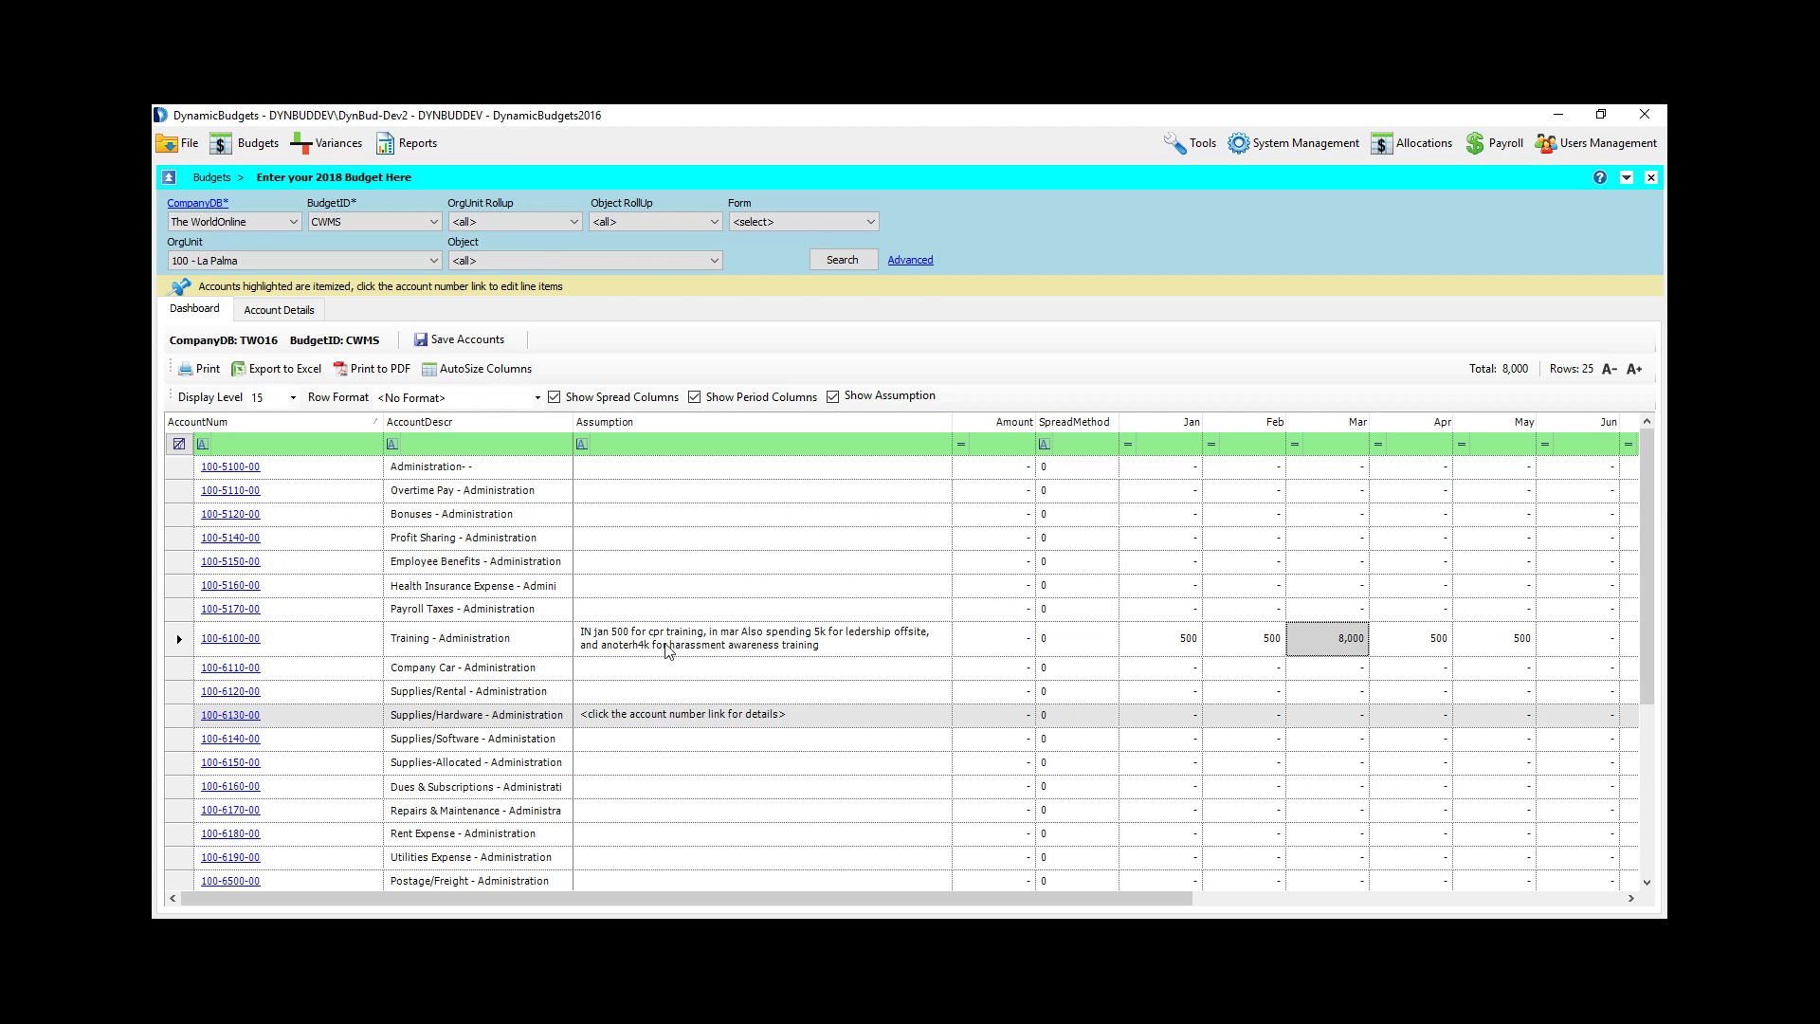
left_click(810, 643)
left_click(1325, 667)
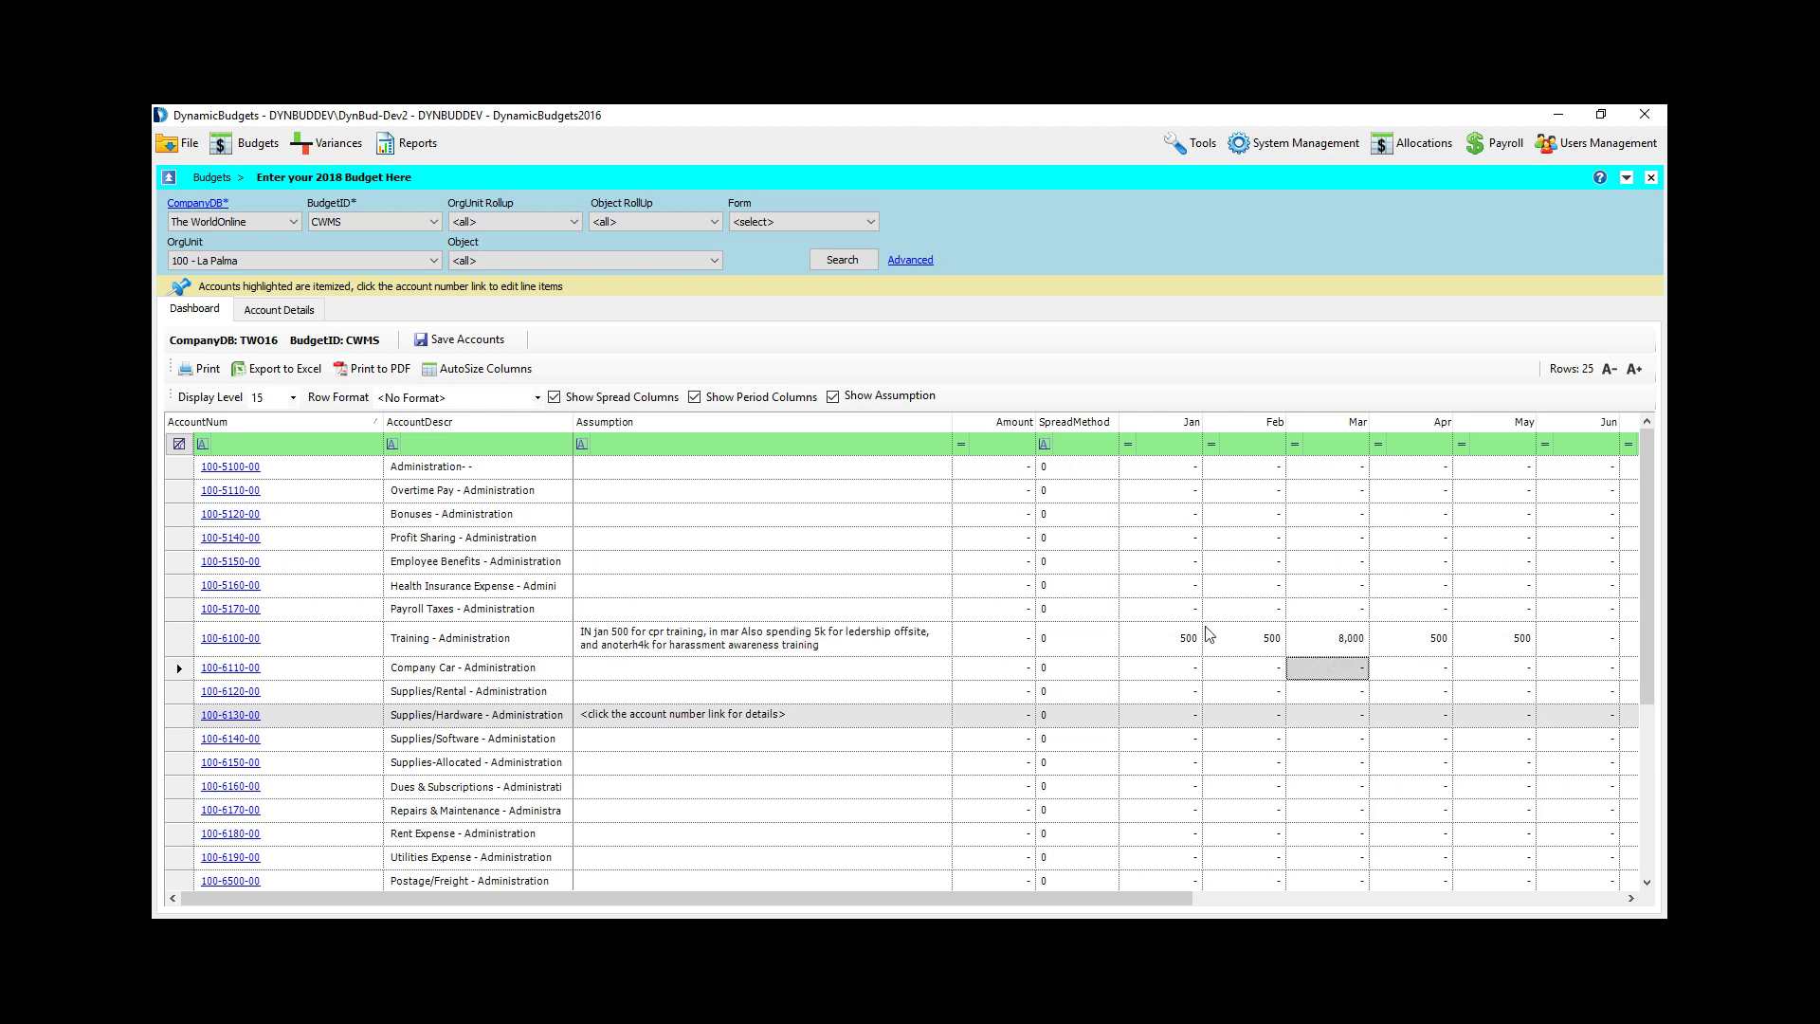
Step: Enter a total amount of 49000 for the Training account and spread it with the Monthly method
left_click(1007, 640)
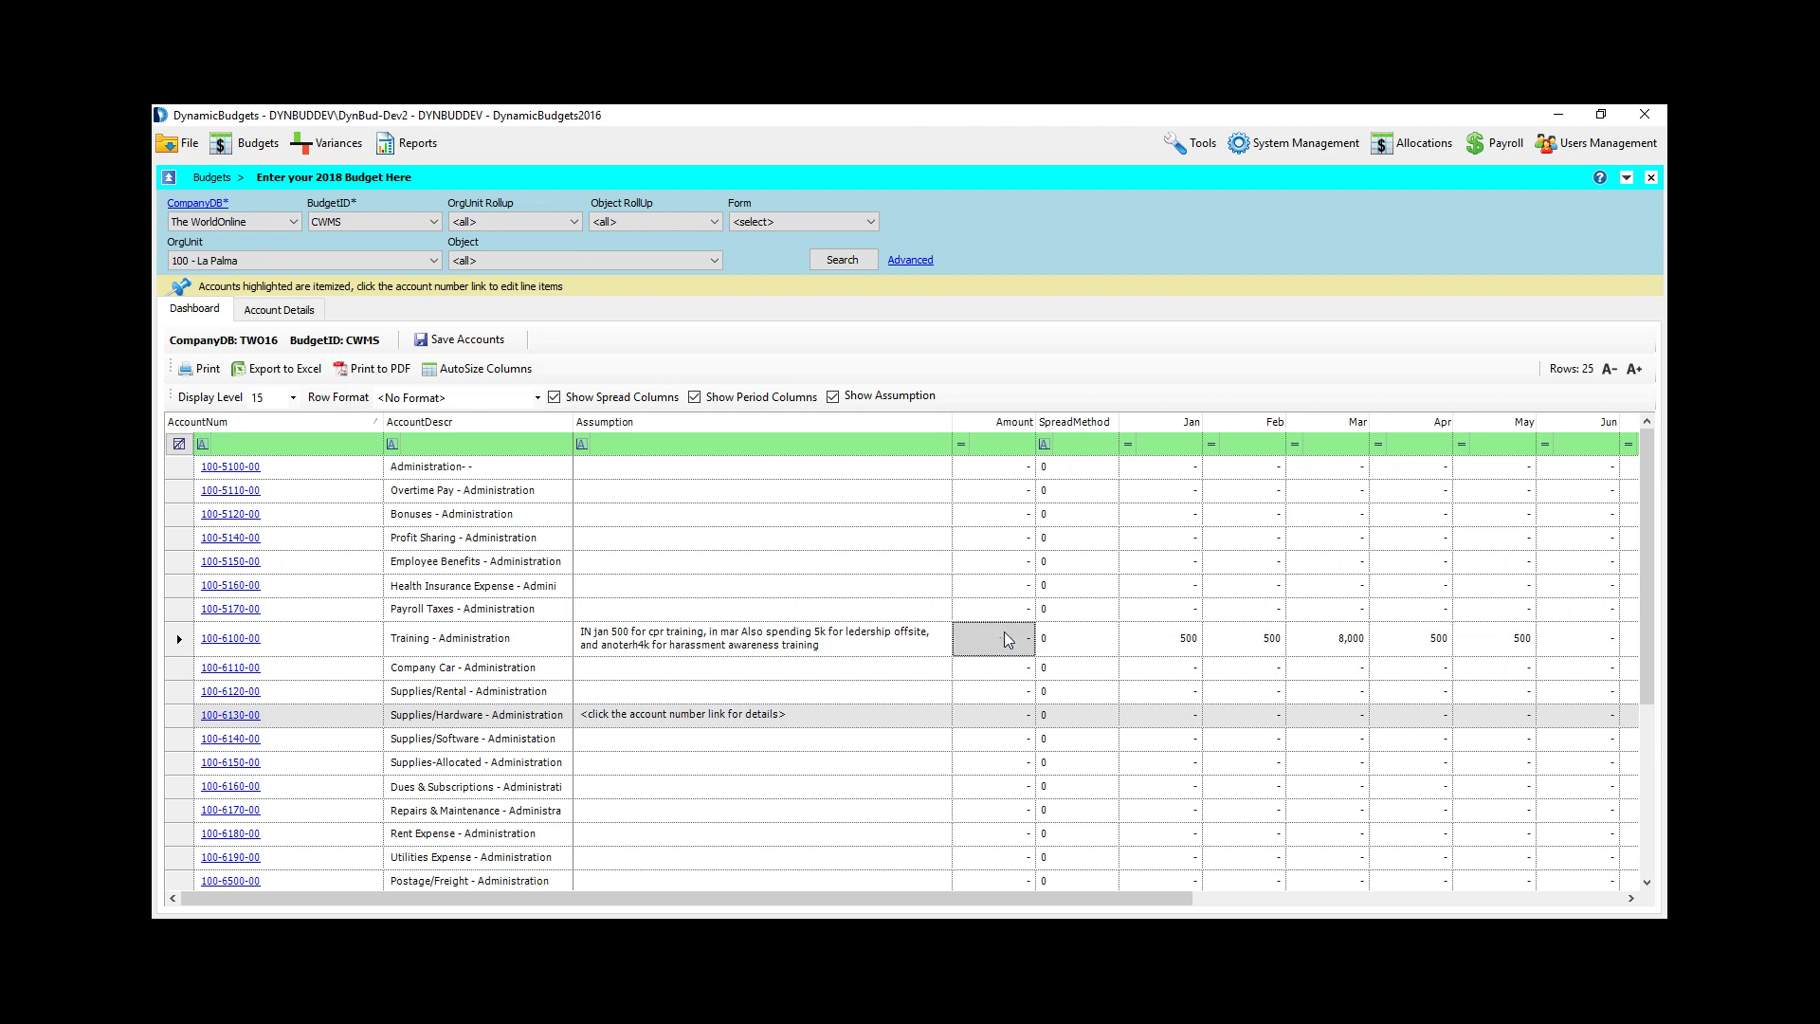
left_click(1007, 639)
type("49000")
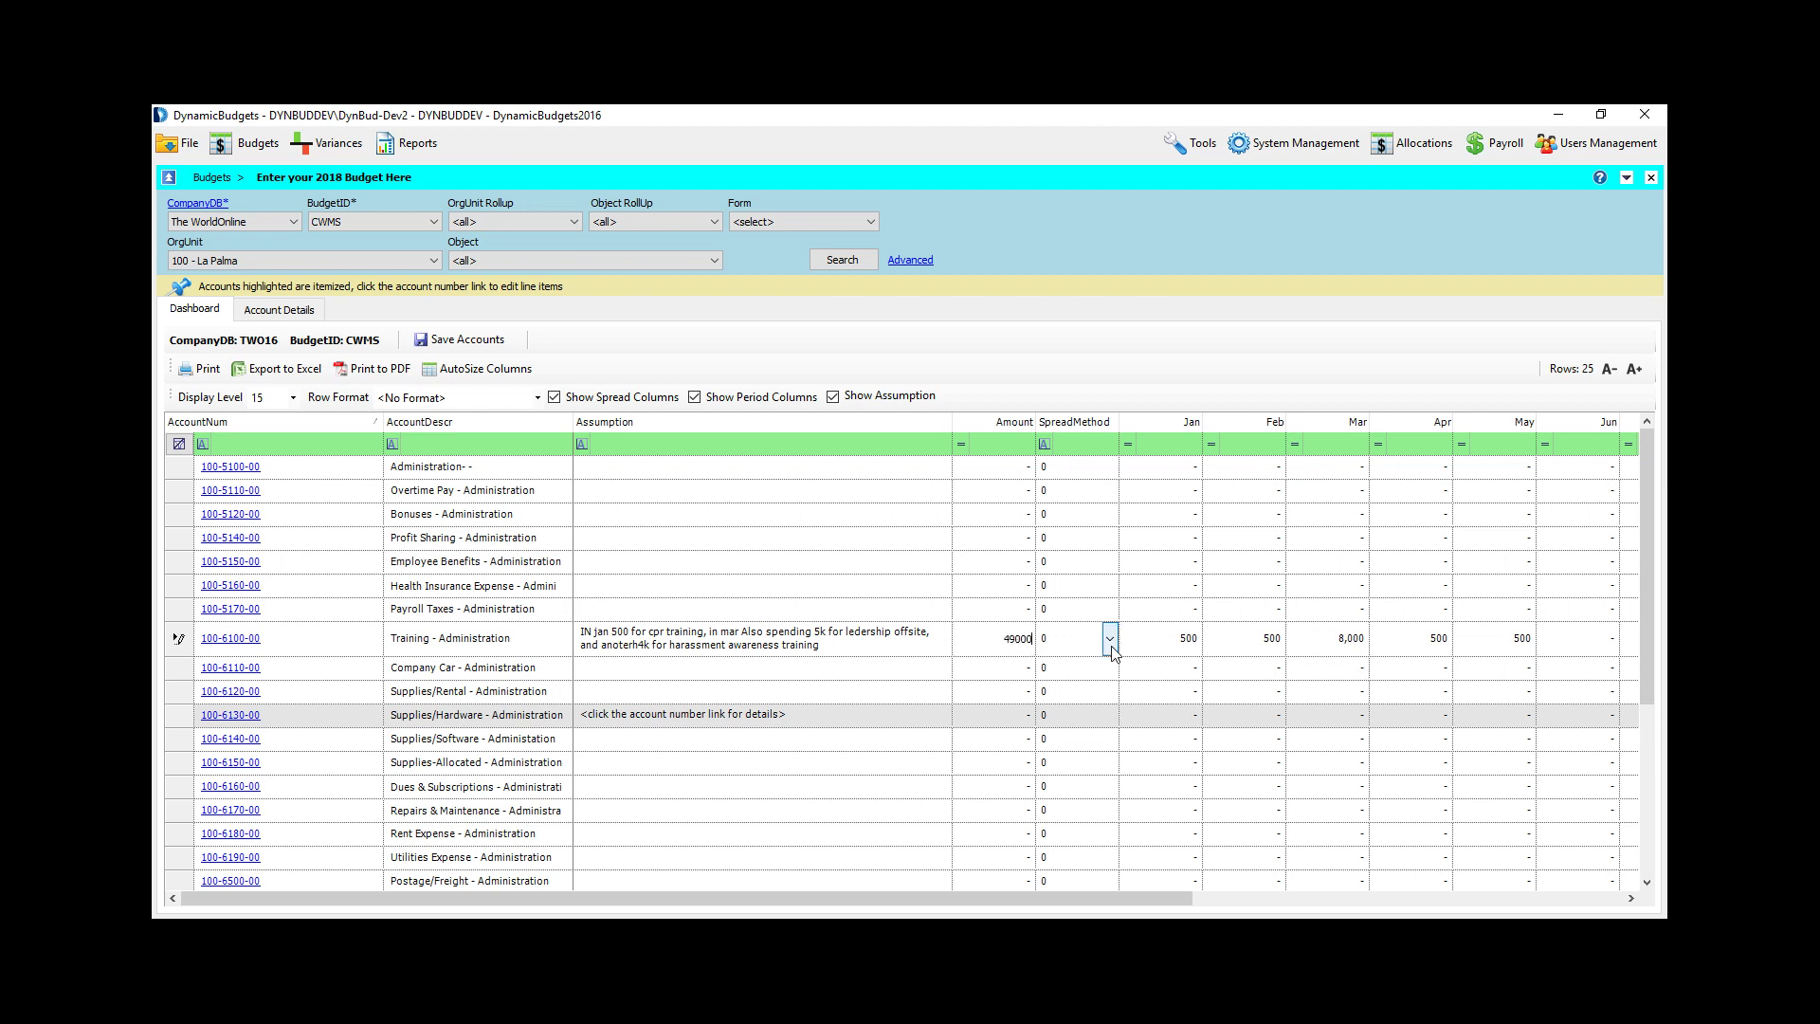
left_click(1112, 642)
left_click(1111, 642)
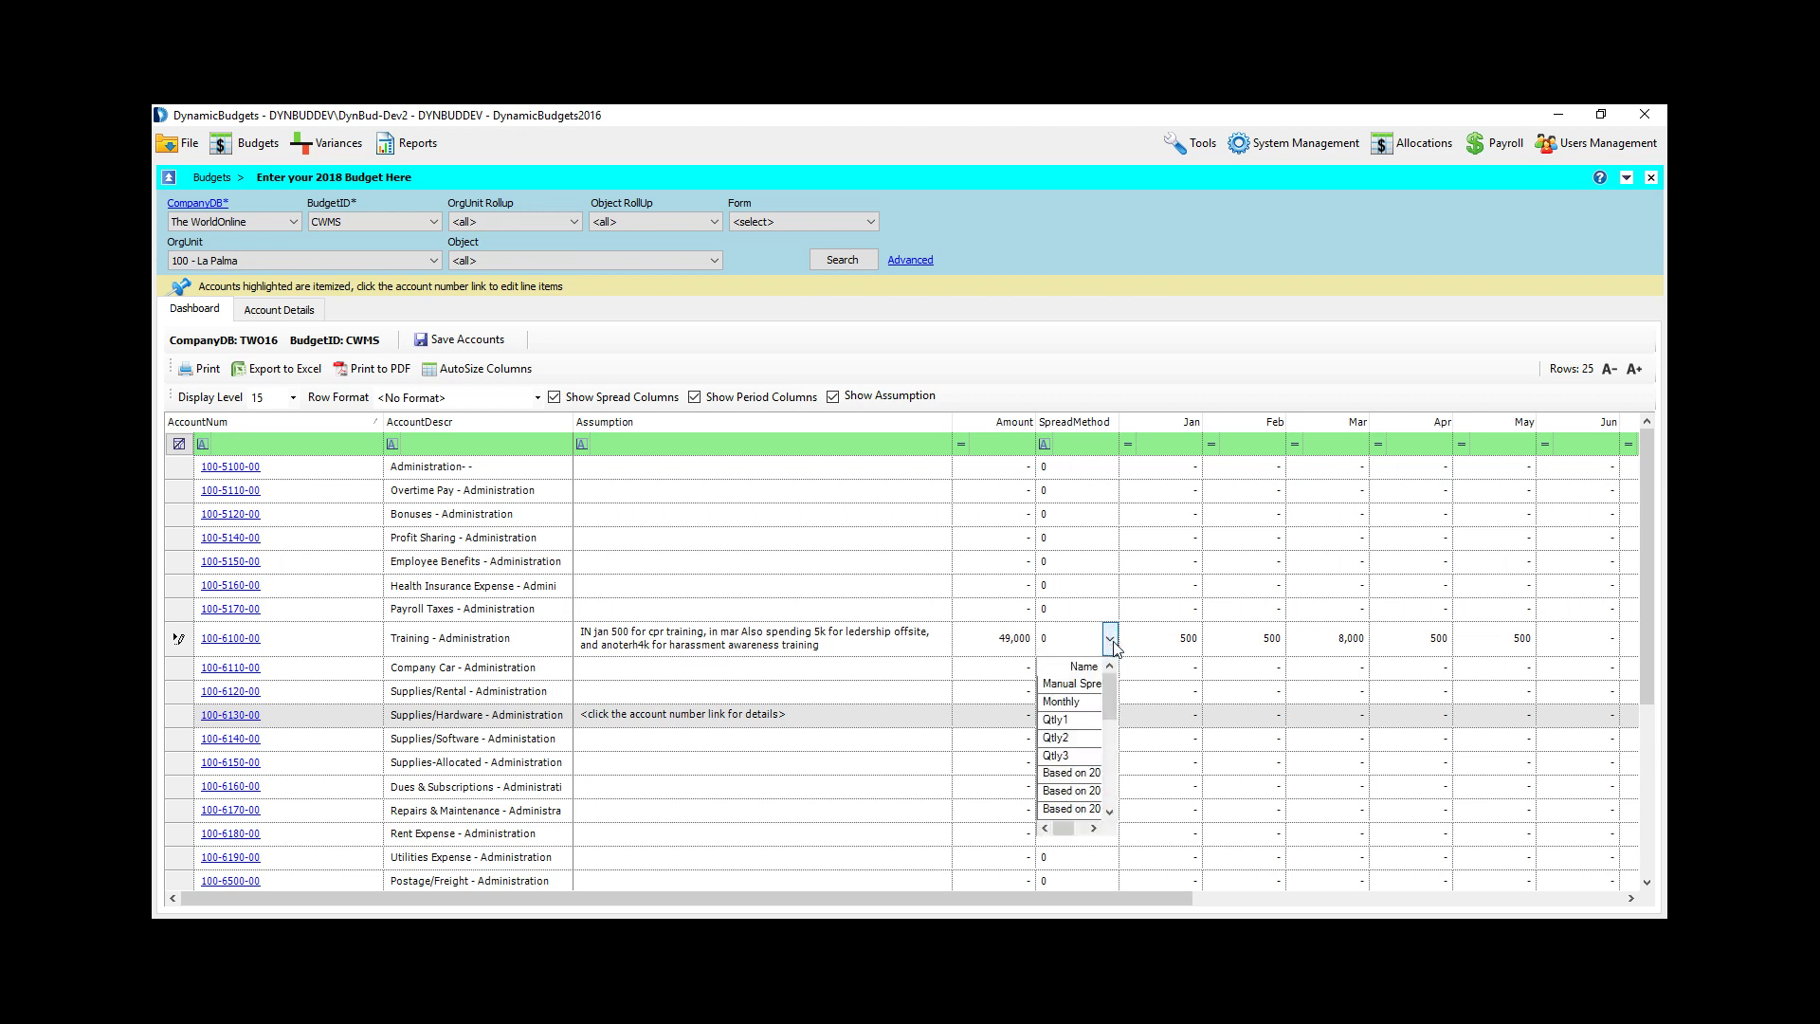
left_click(1090, 702)
left_click(1283, 681)
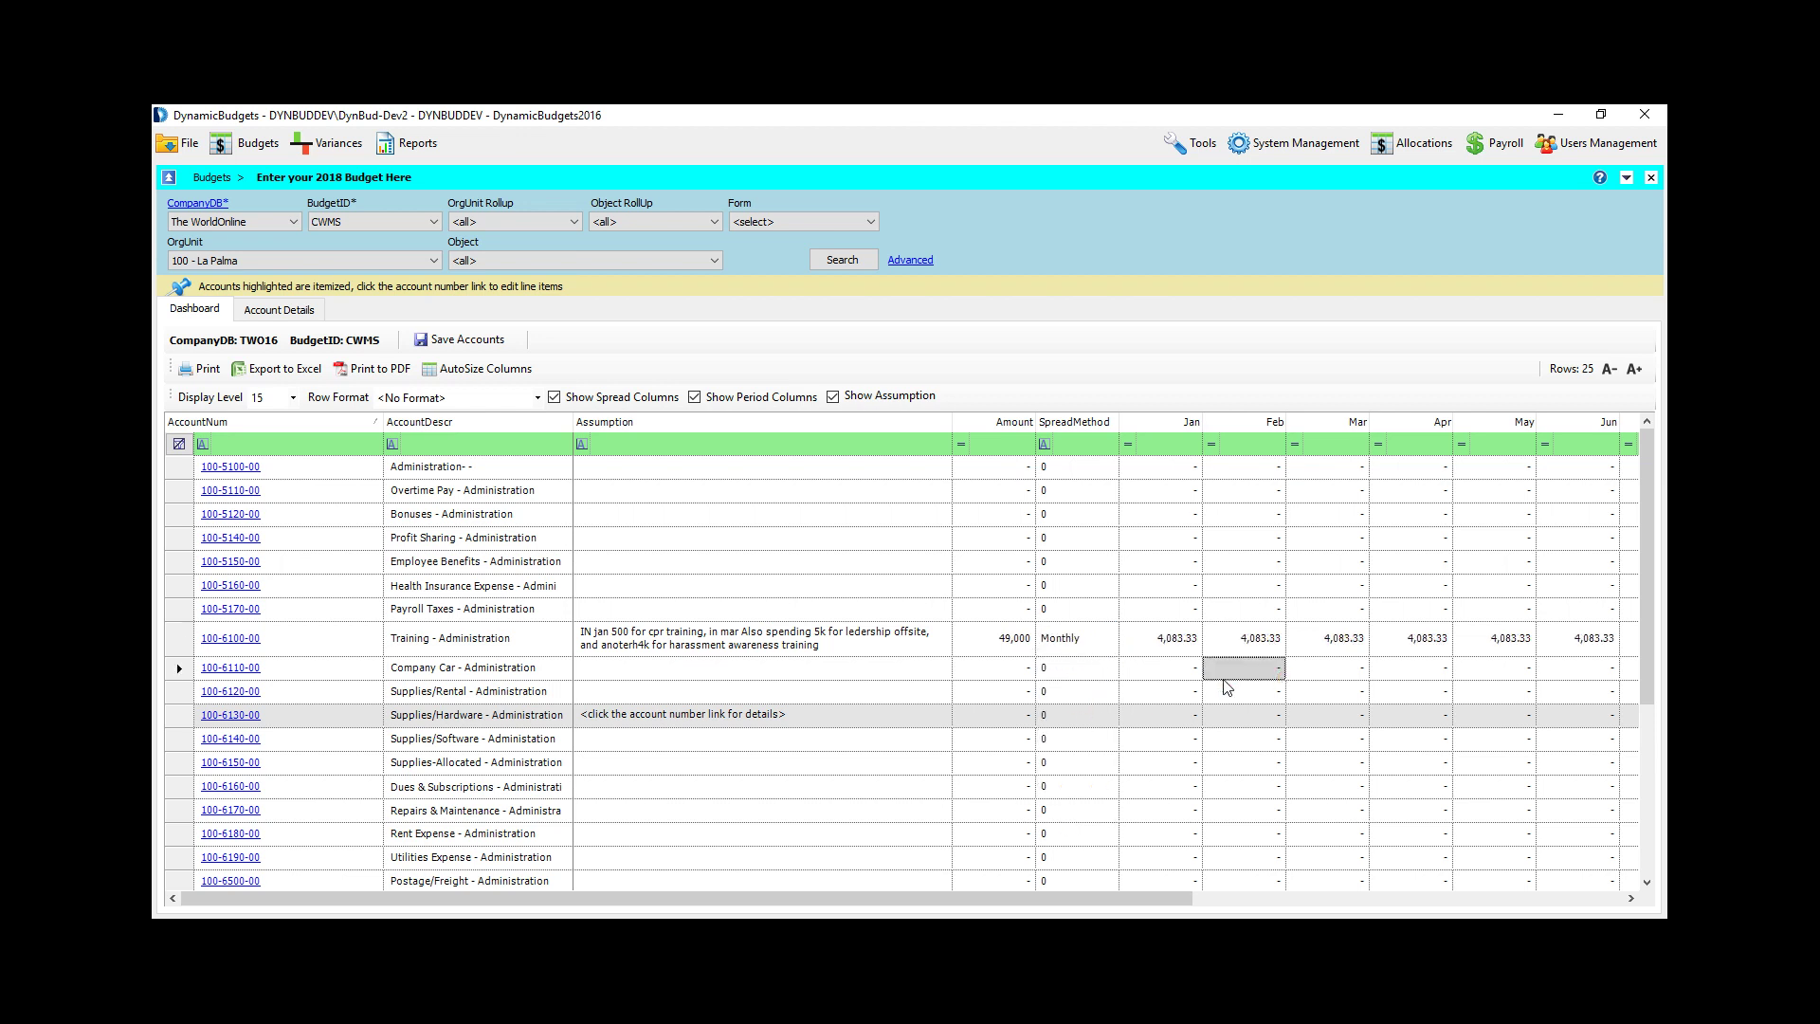
Step: Change the Training account's spread method to Qtly2
left_click(1095, 642)
left_click(1109, 644)
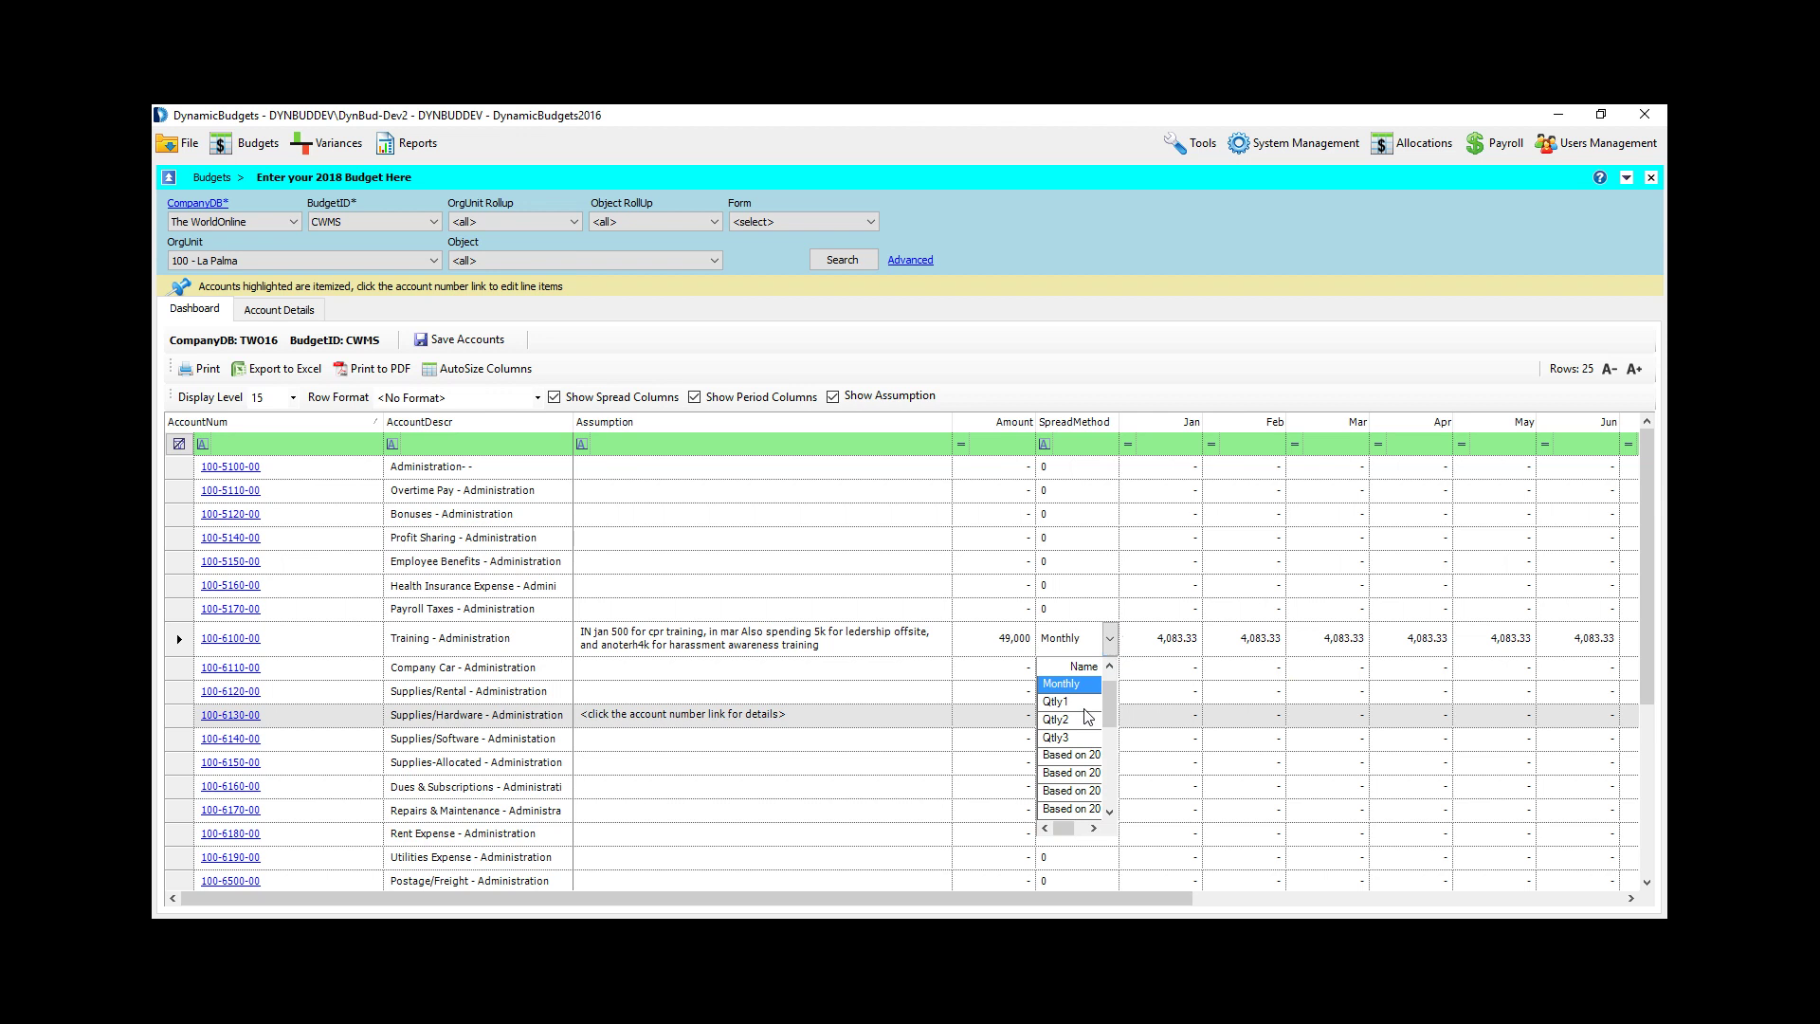
left_click(1074, 724)
left_click(1217, 675)
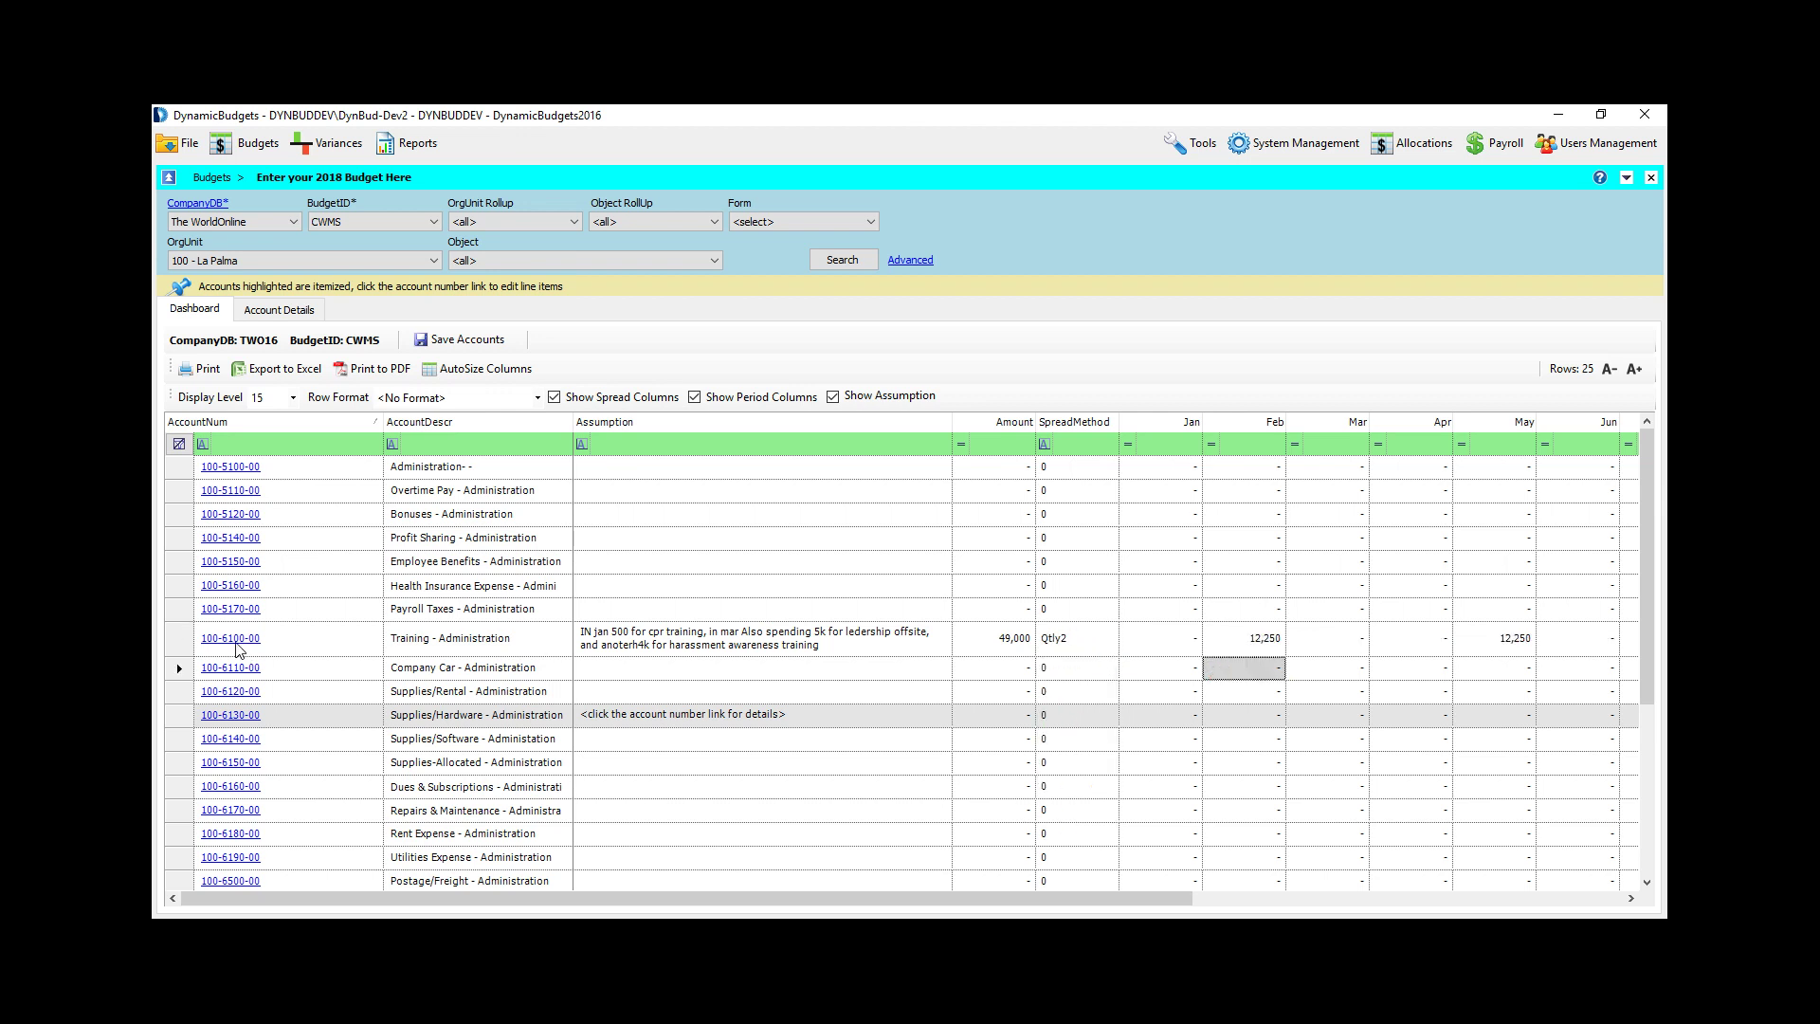
Step: Open the account details of 100-6100-00 Training, discarding the unsaved dashboard changes
left_click(236, 641)
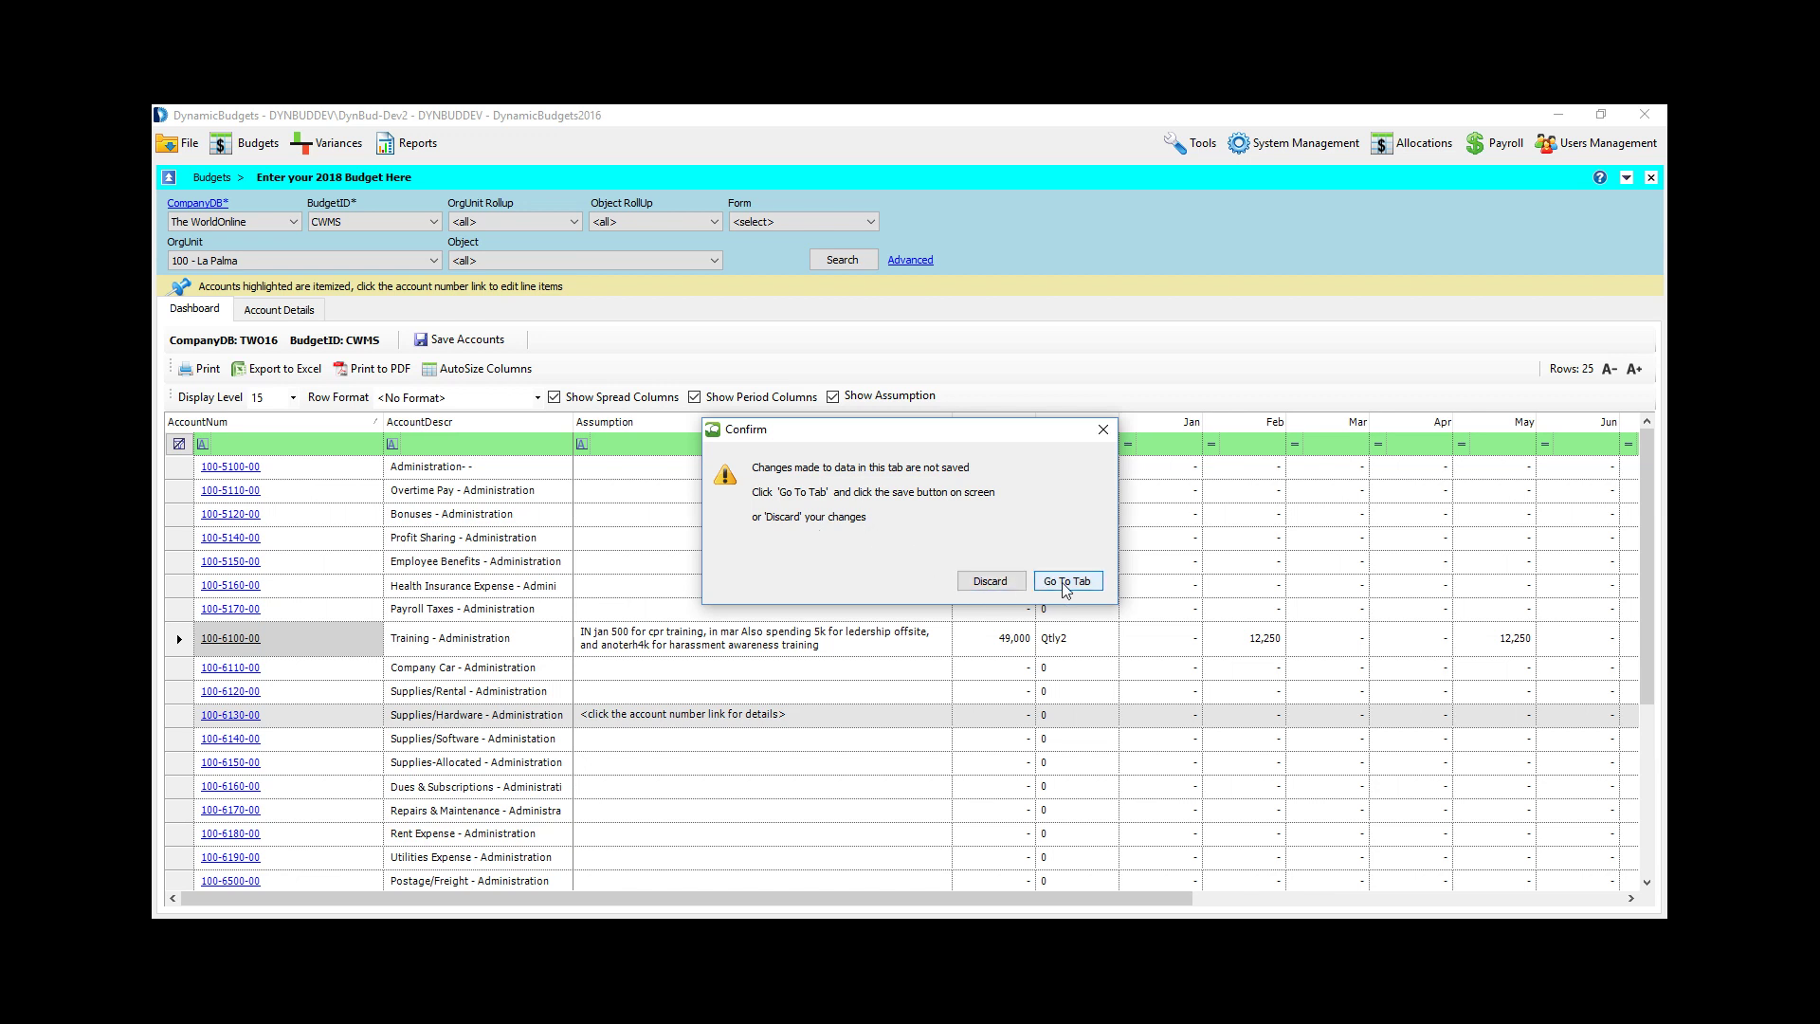
left_click(1002, 585)
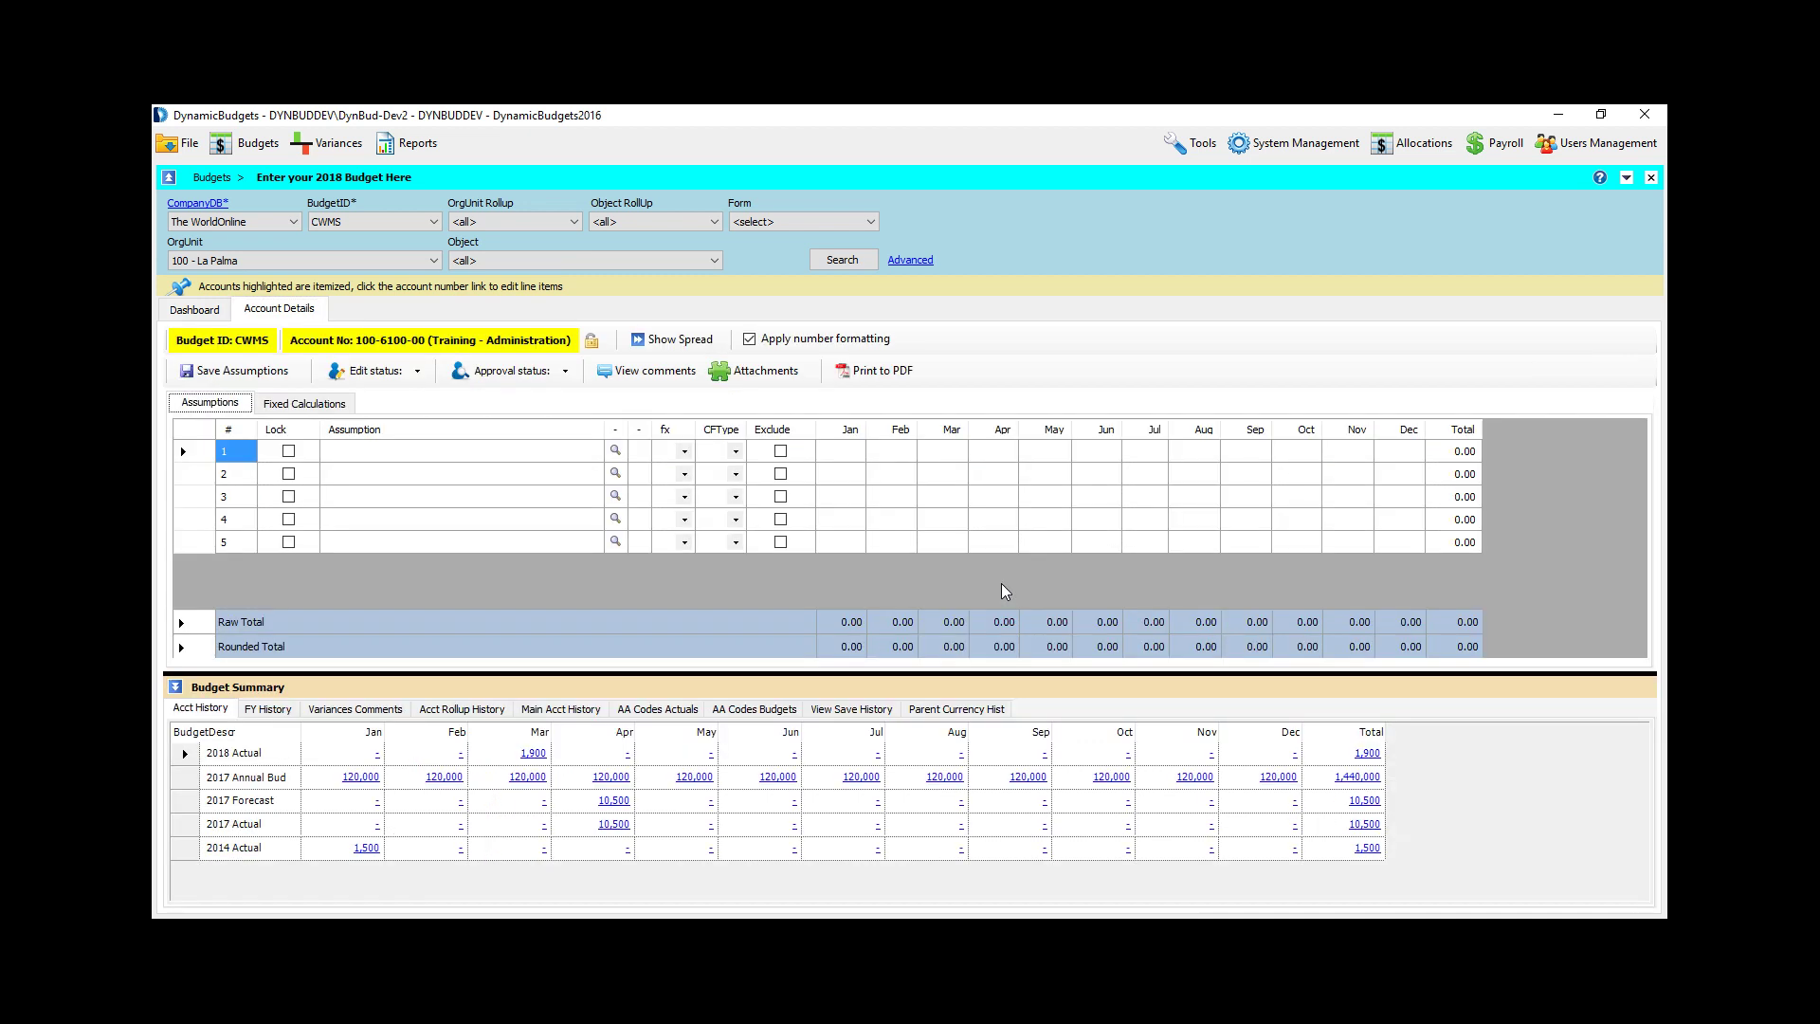
Step: Name the first three assumption lines of the Training account CPR, Safety and Harassment
left_click(458, 454)
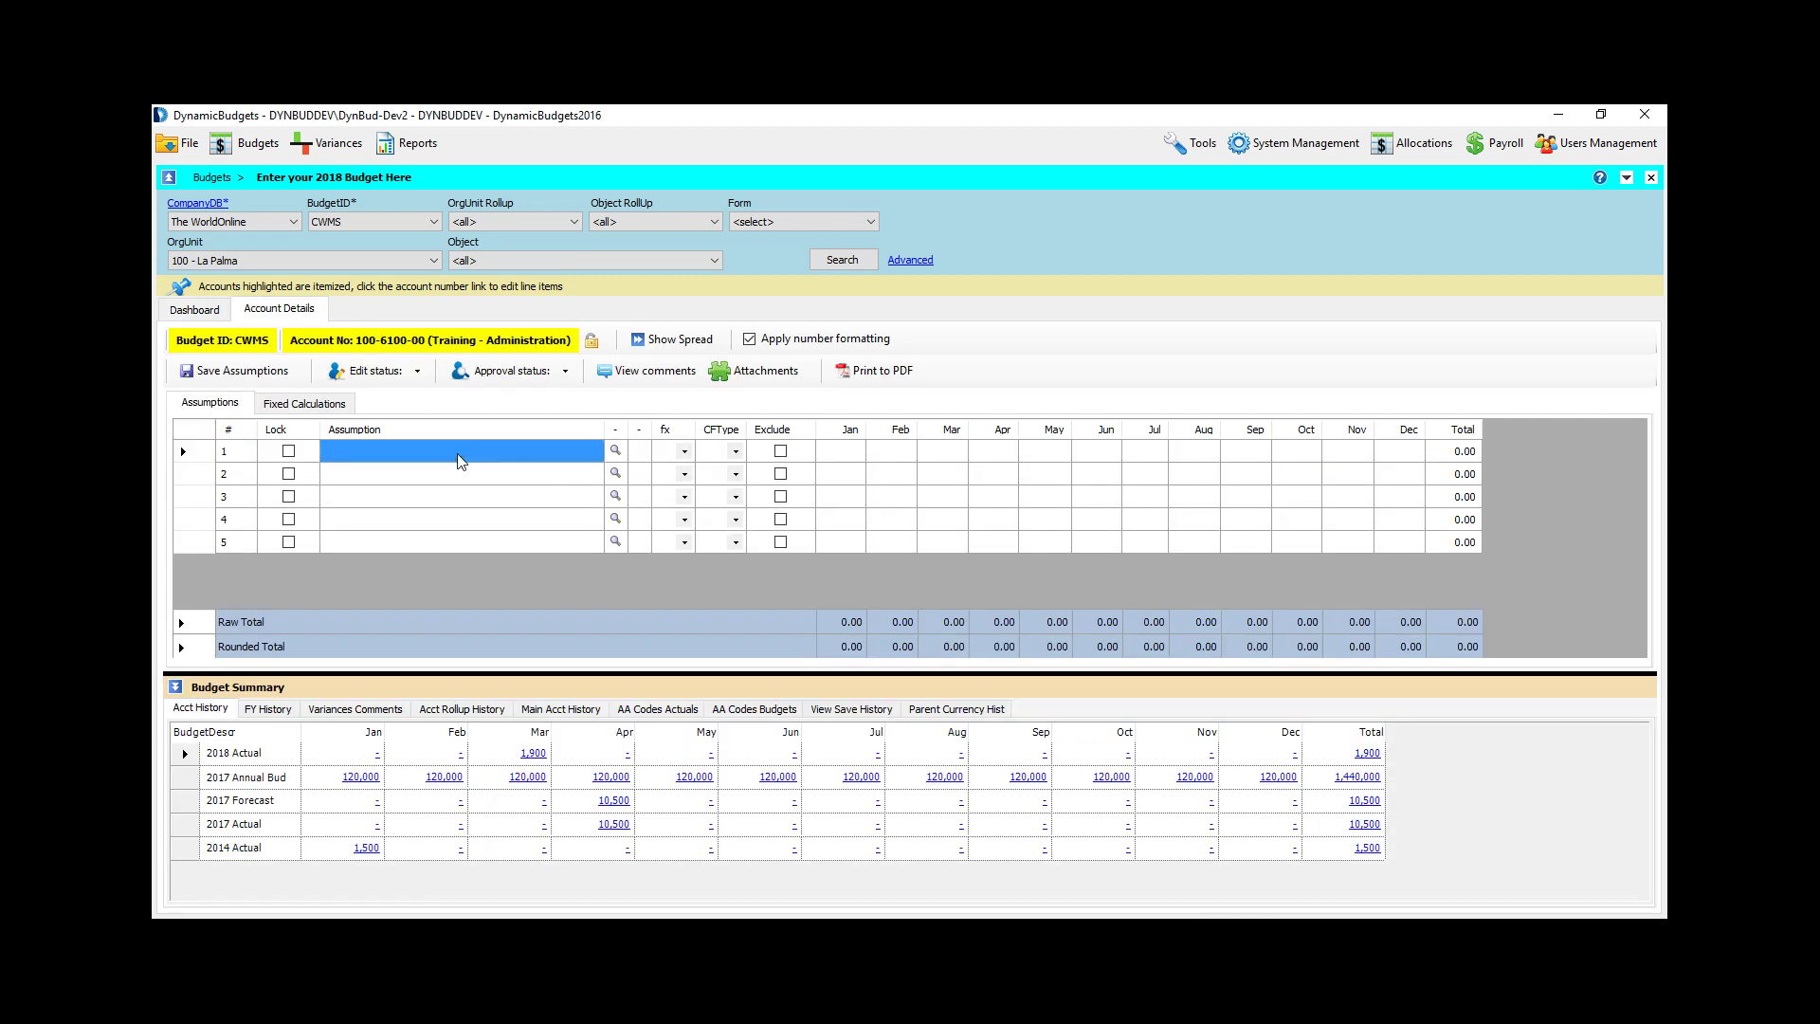
type("CPR")
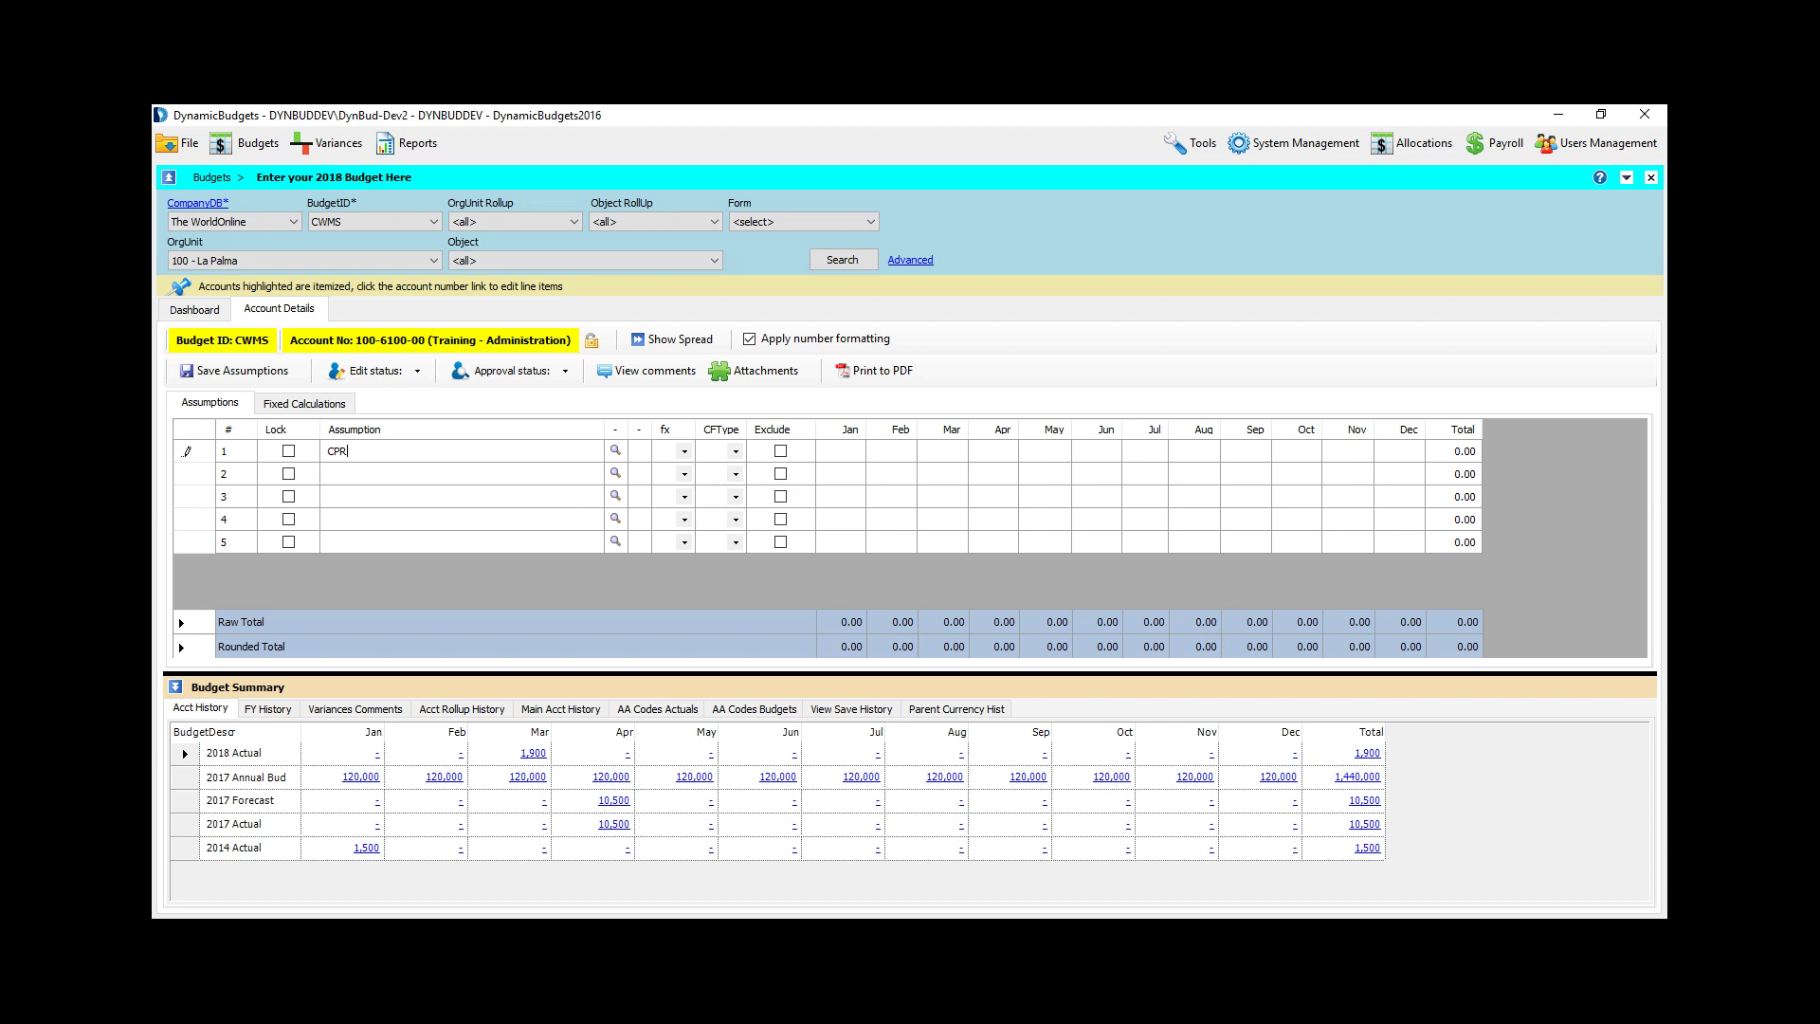
key("Down")
type("Safe")
key("Down")
type("Harassment")
key("Down")
Step: Enter 500 in February and 500 in May for the CPR line
left_click(896, 451)
type("500")
key("Down")
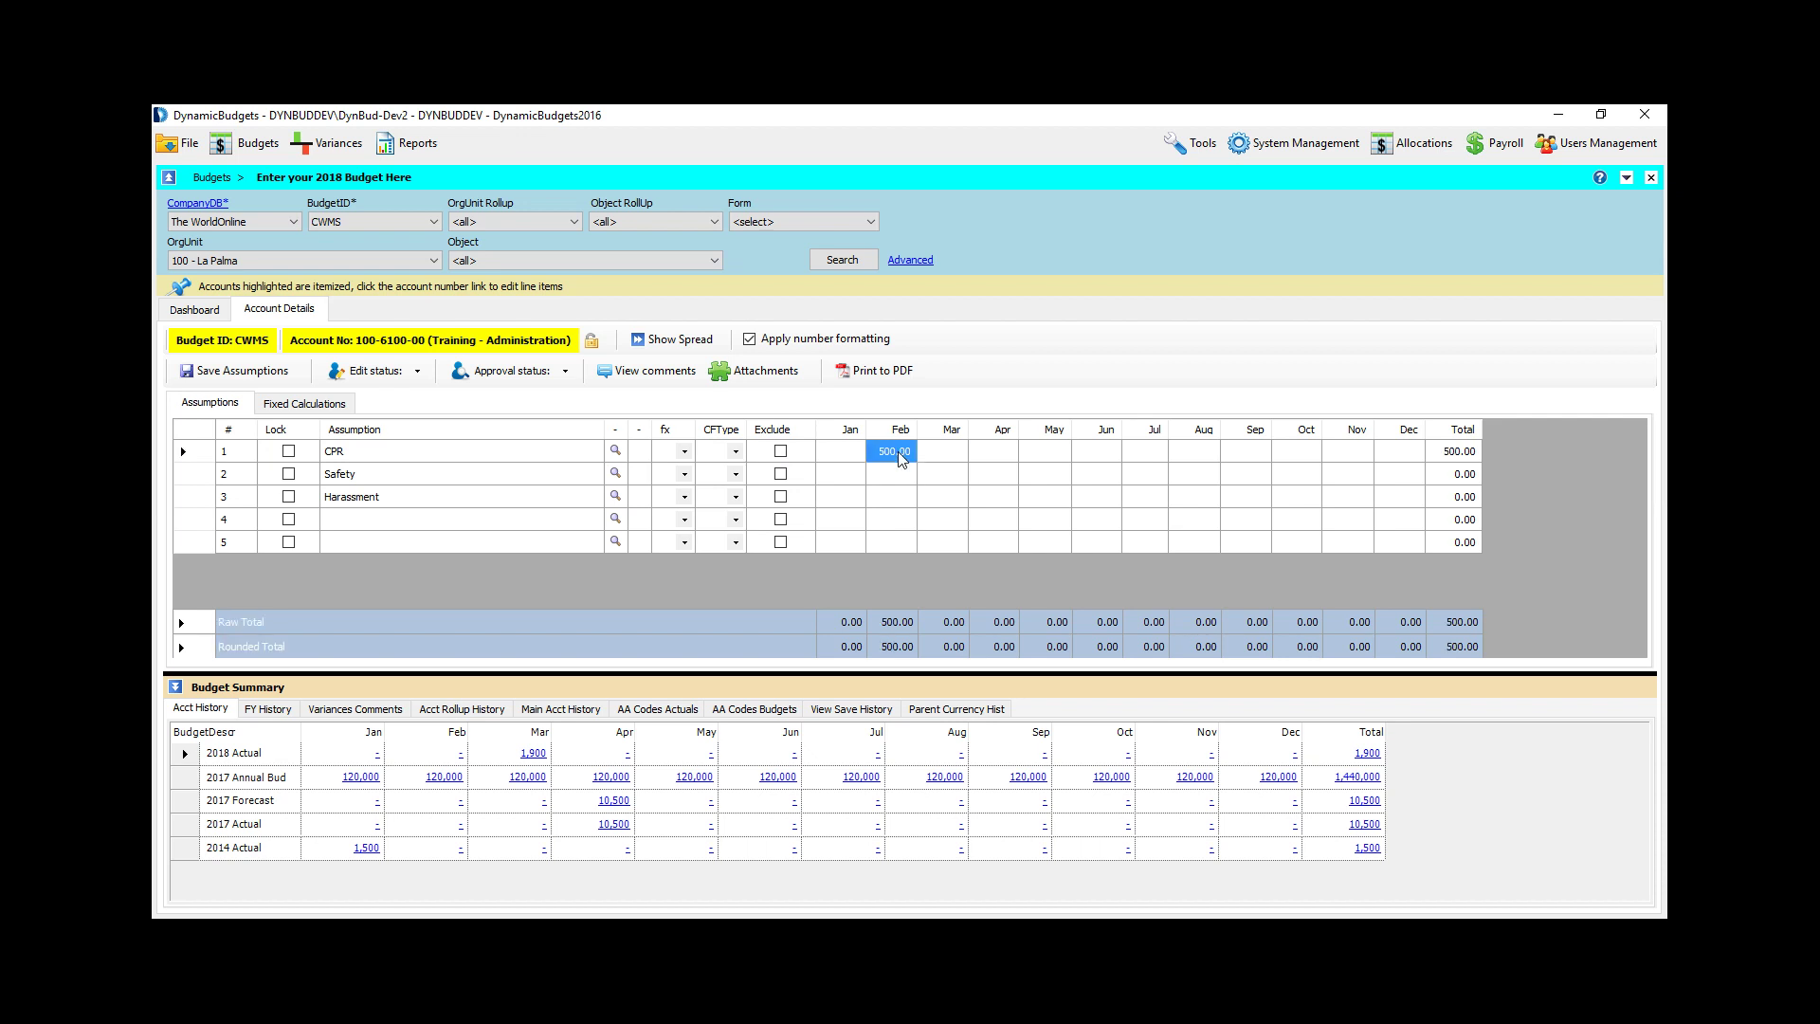
key("Right")
key("Right")
key("Right")
type("500")
key("Down")
Step: Enter 1,250 in April for the Safety line and 750 in January for the Harassment line
key("Left")
key("Left")
key("Right")
type("1,250")
key("Down")
key("Left")
key("Left")
key("Left")
type("750")
key("Down")
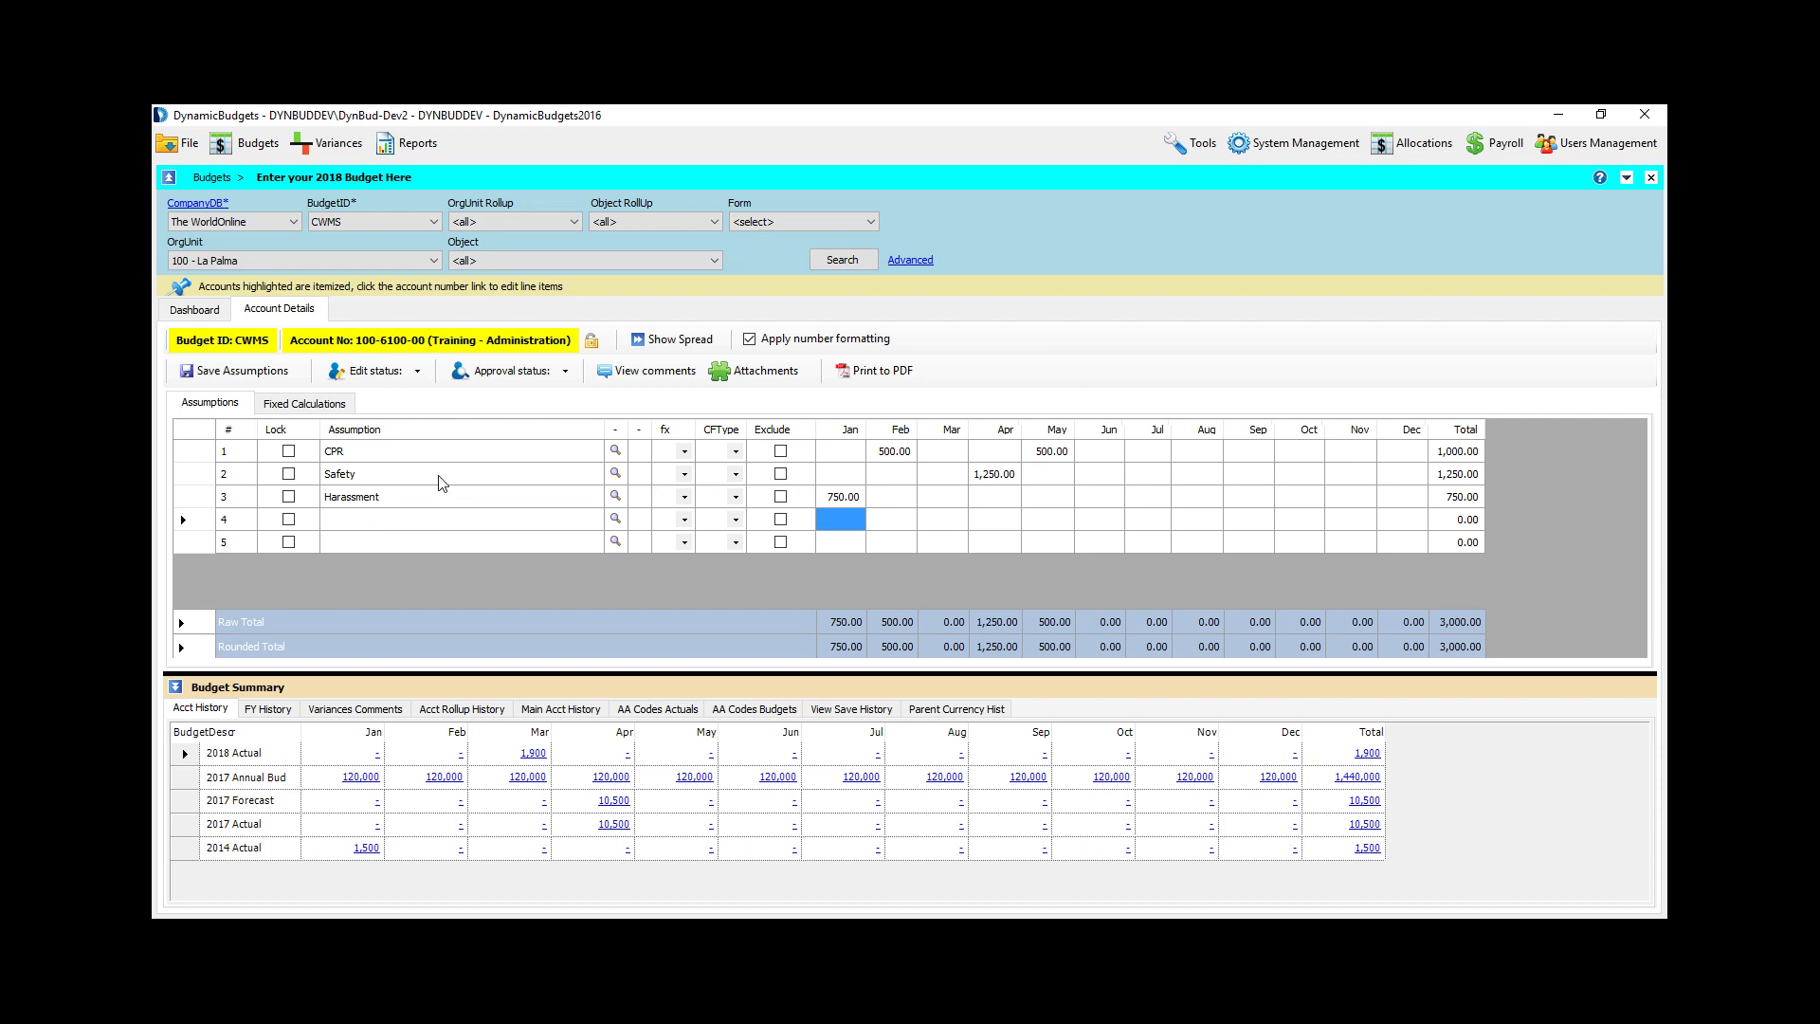
Step: Rename the three assumption lines to Rate, unit and cost
left_click(403, 453)
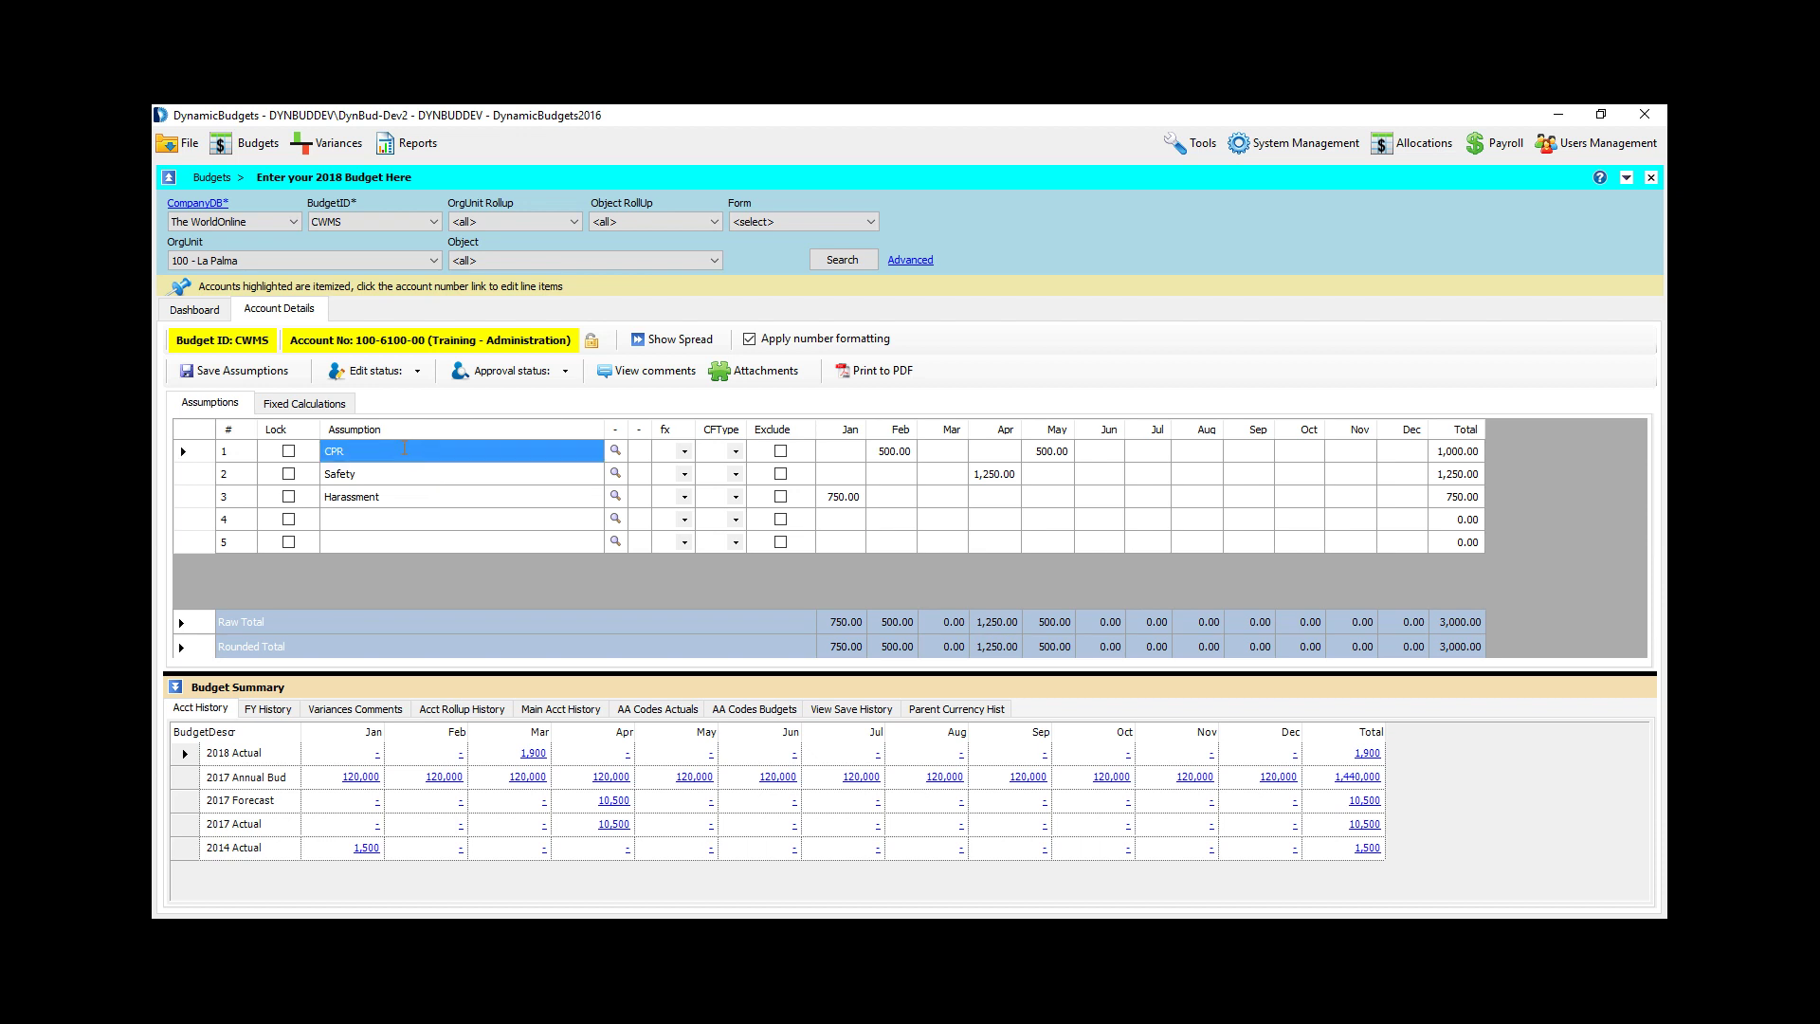
type("Rate")
key("Down")
type("unit")
key("Down")
type("cost")
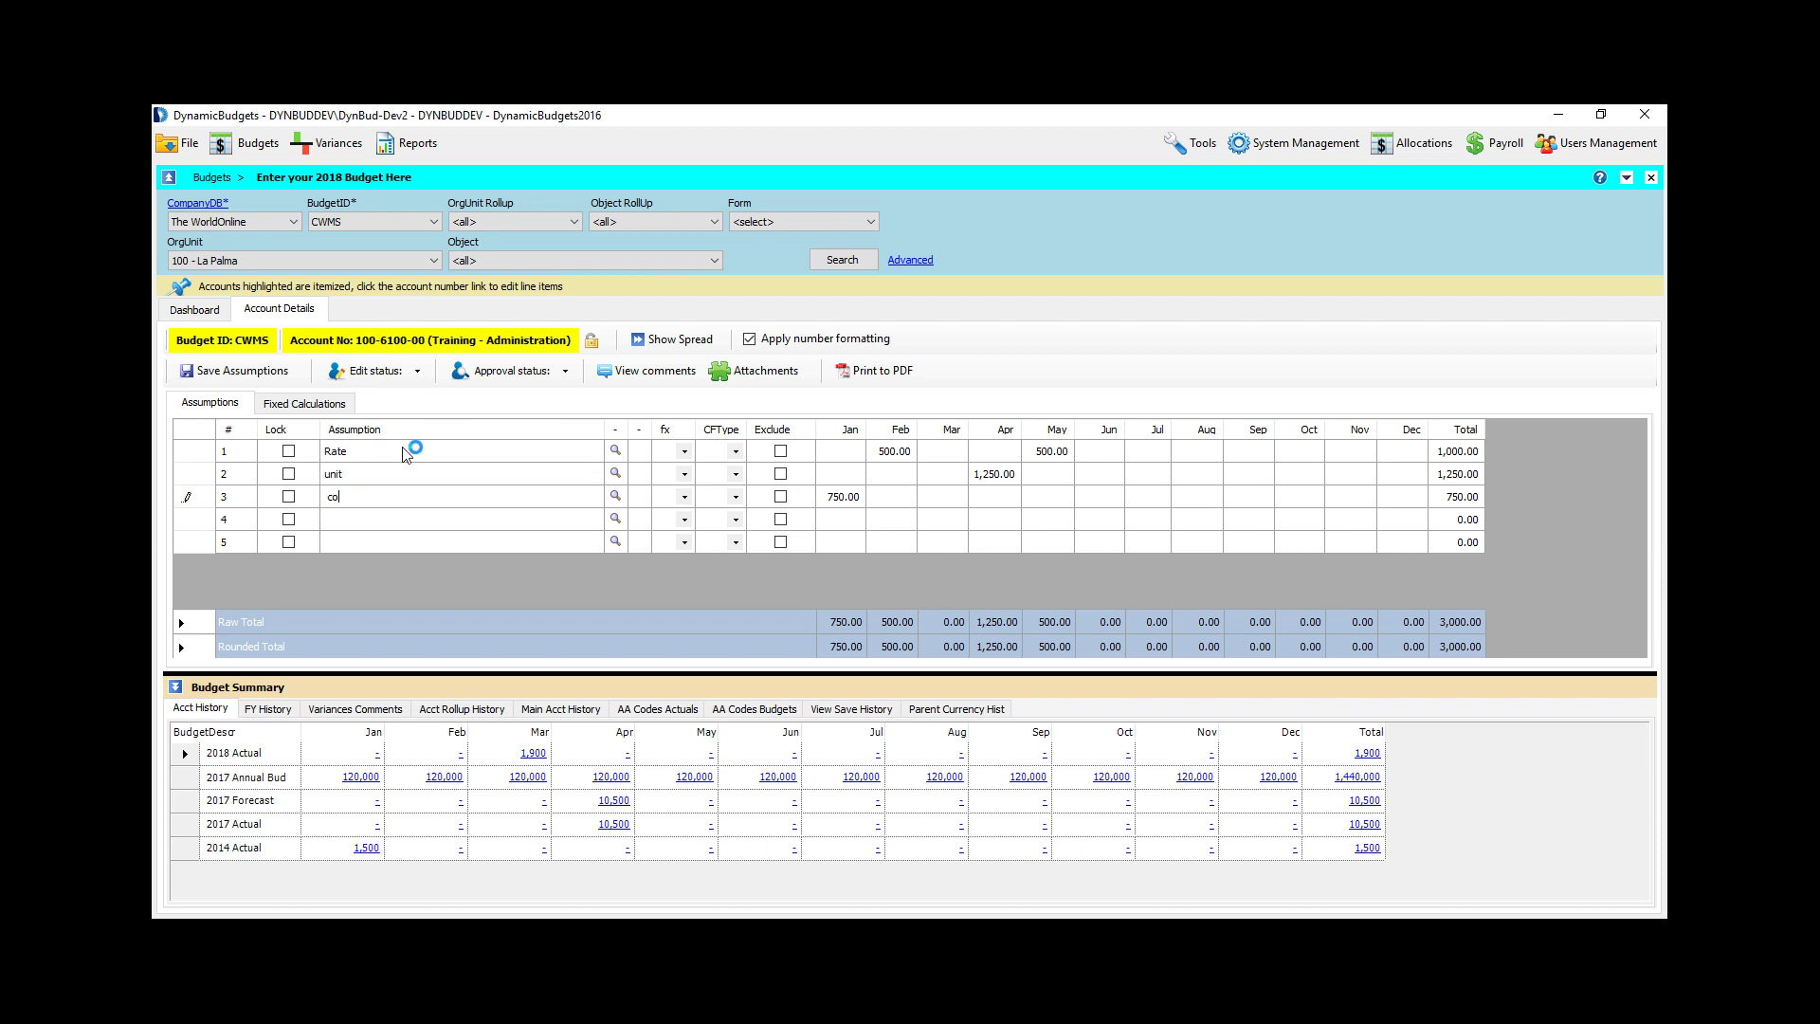
key("Down")
Step: Set the Rate line to 250 in January and copy that amount through December
left_click(841, 451)
type("250")
key("Return")
left_click(841, 458)
key("shift+End")
key("ctrl+r")
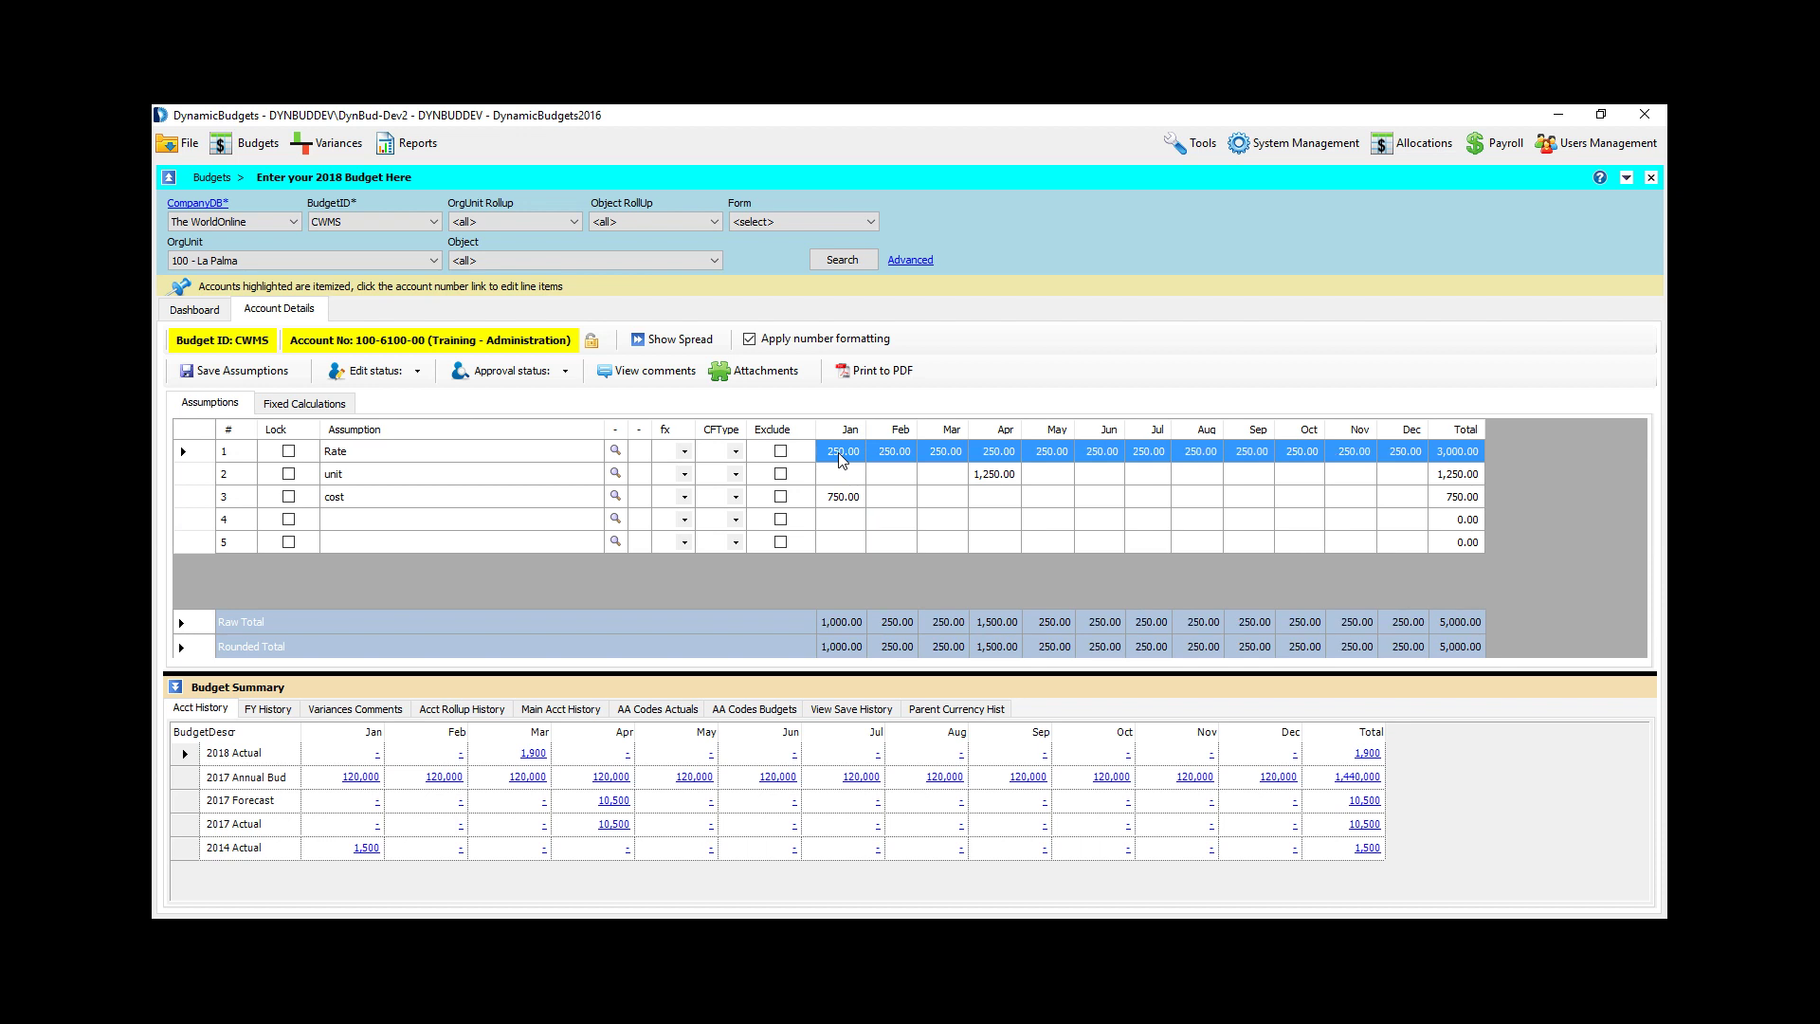
Step: Set the unit line to 5 in January and copy that value through December
left_click(838, 476)
type("5")
key("Return")
key("shift+End")
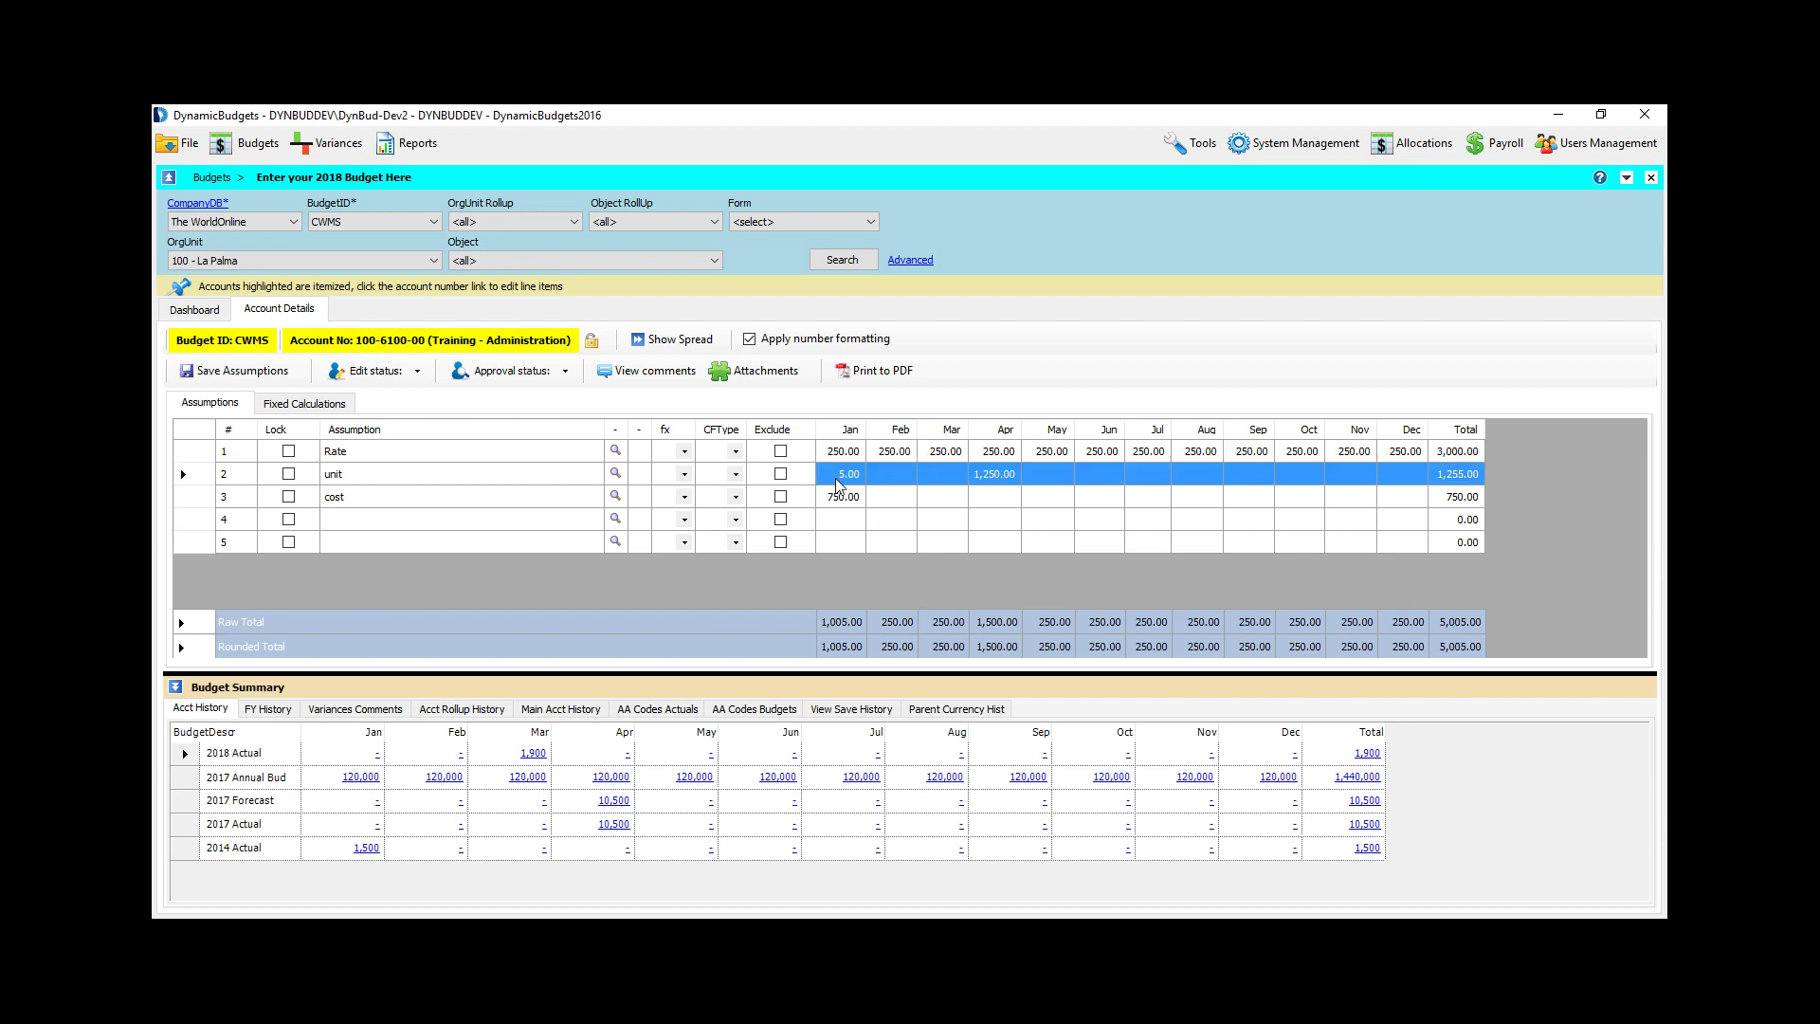
key("ctrl+r")
key("Return")
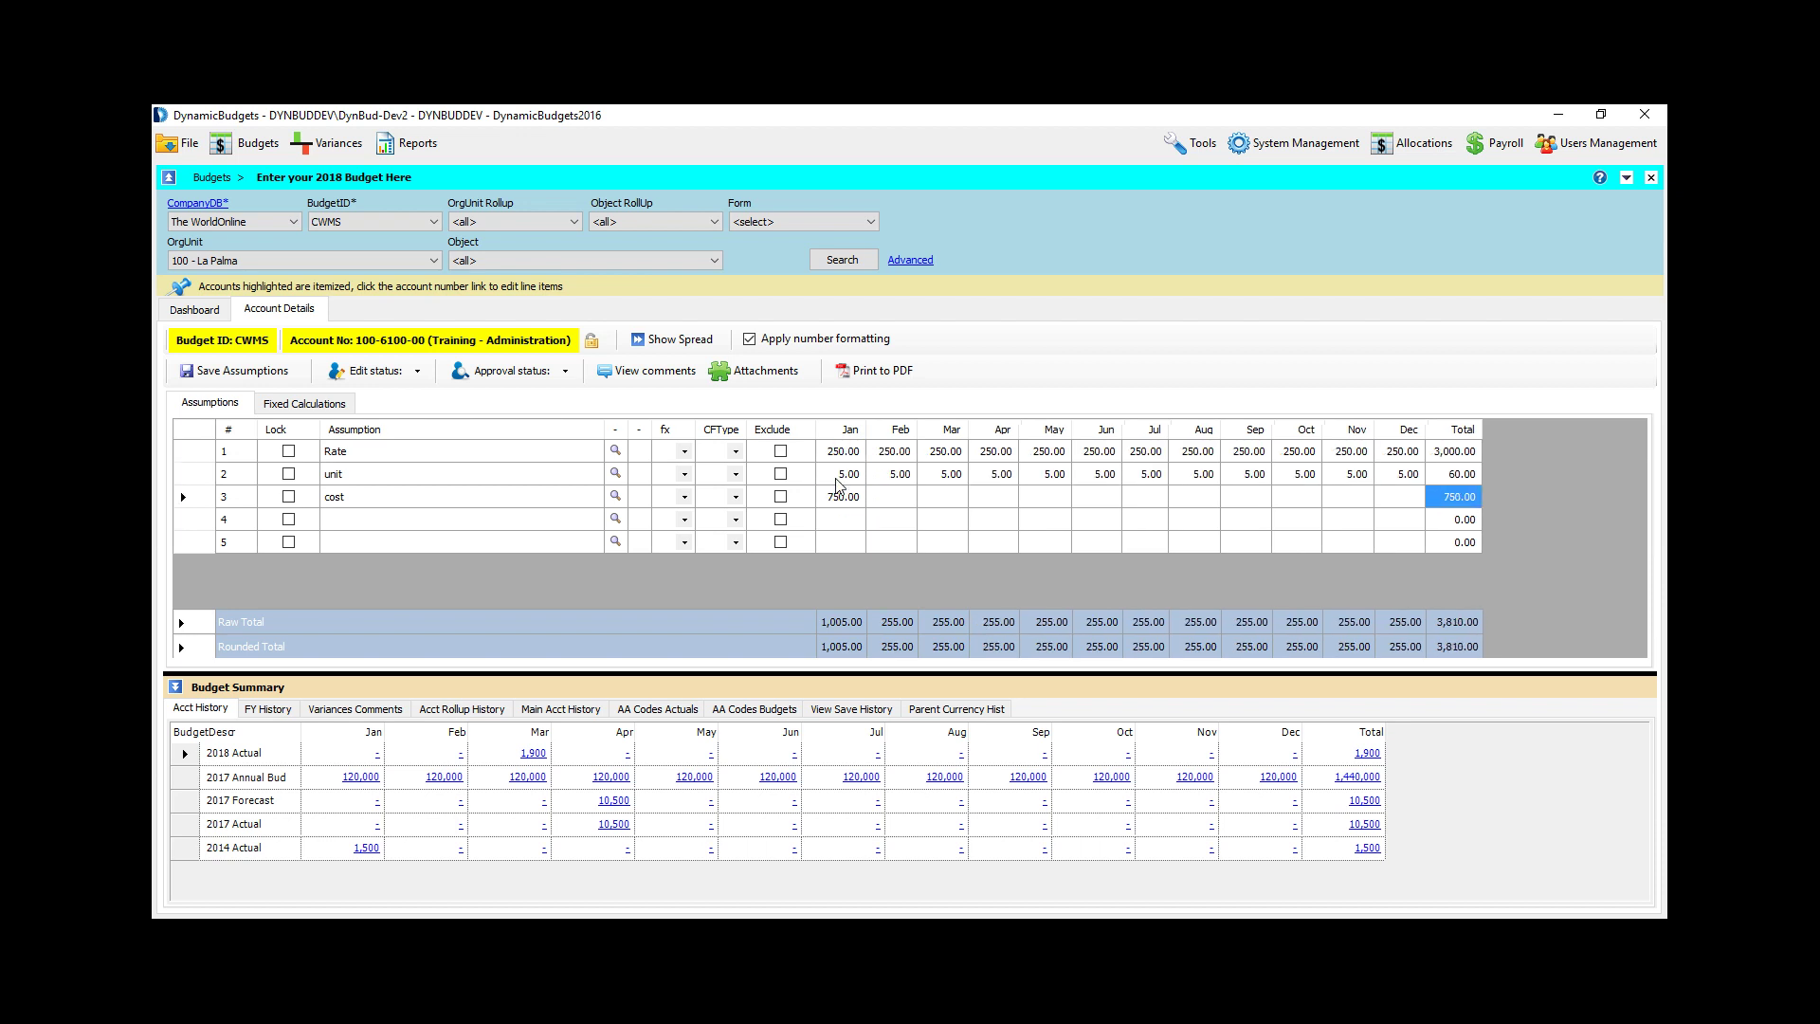
Step: Assign the fx operators + to Rate, * to unit and = to cost so that cost is calculated from rate times unit
left_click(738, 452)
left_click(687, 451)
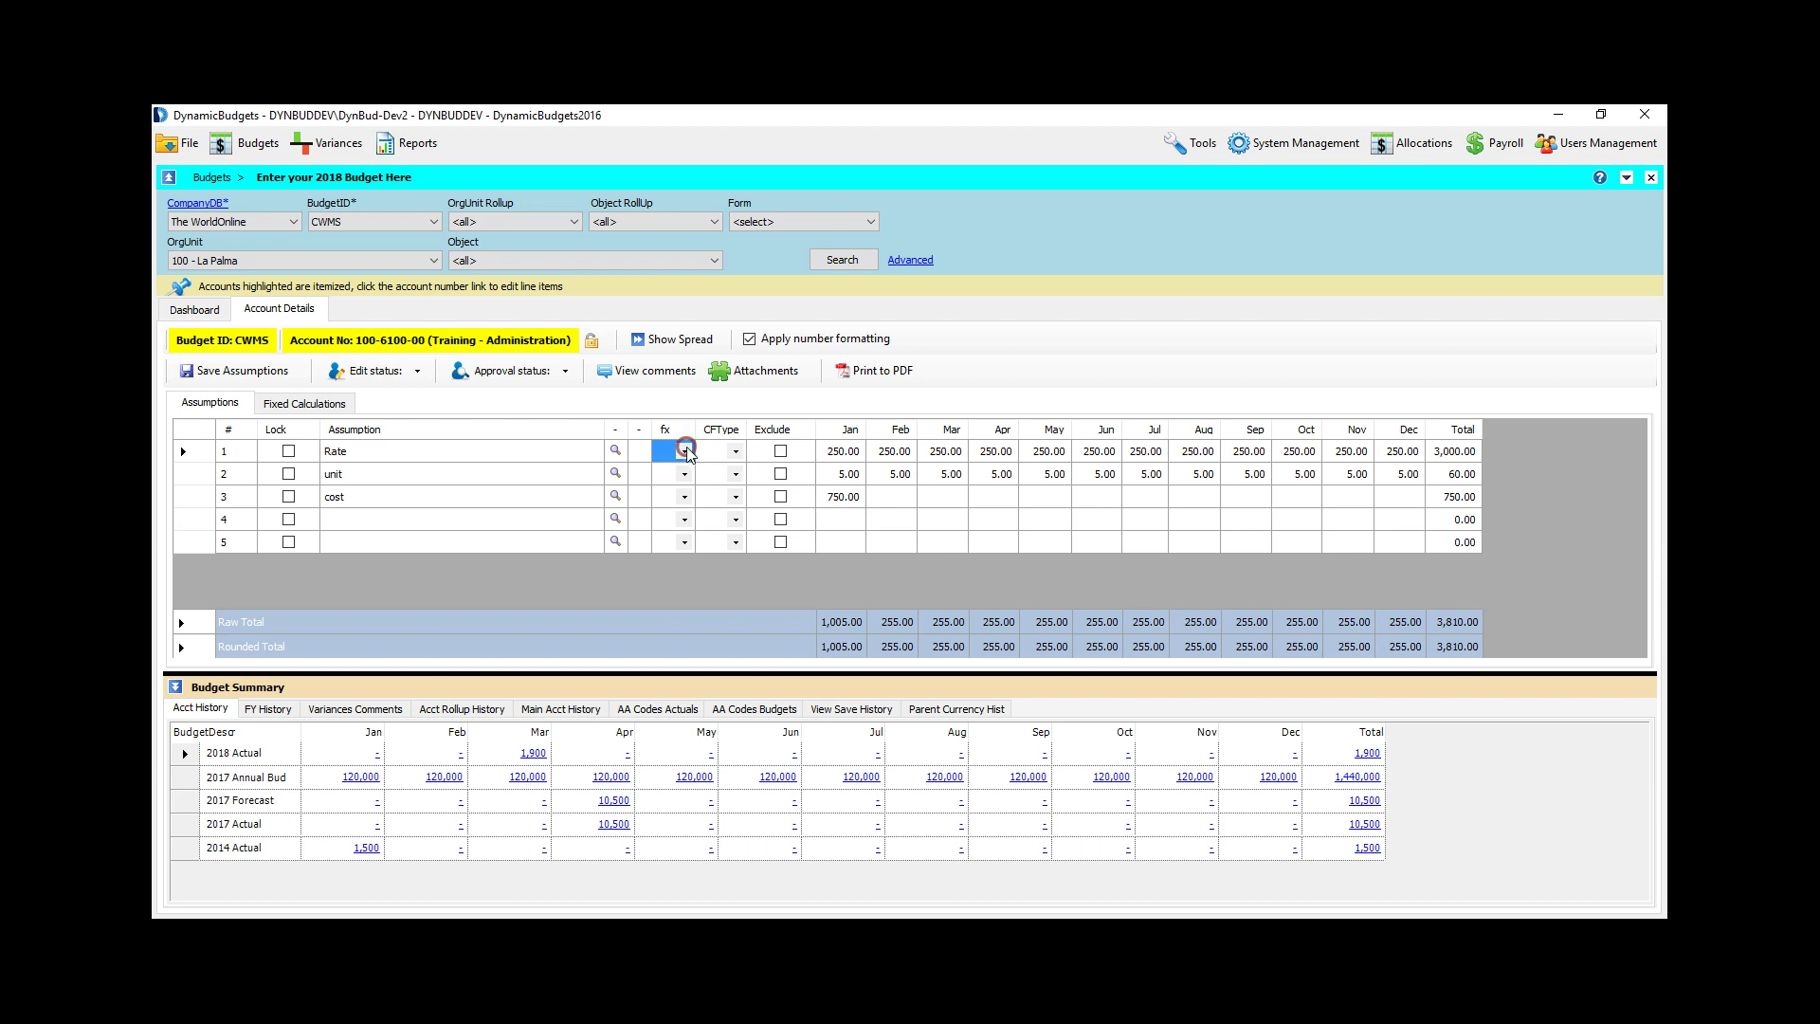
left_click(686, 452)
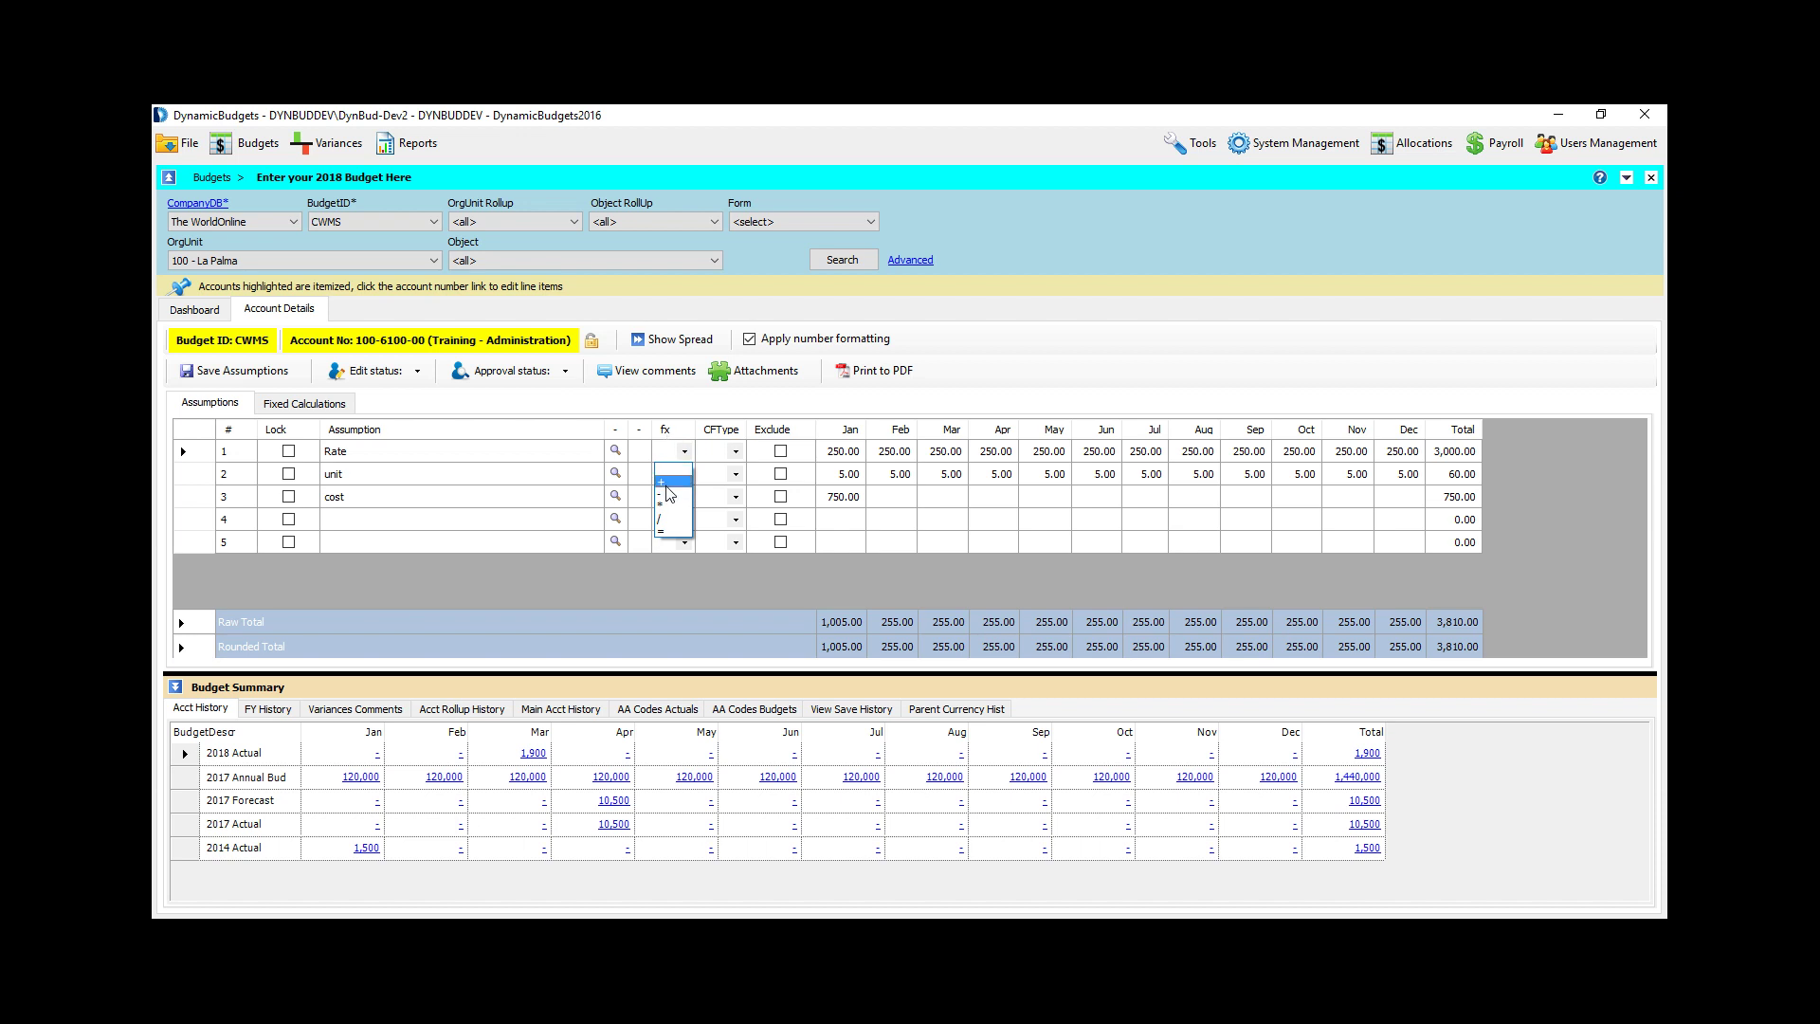
left_click(667, 483)
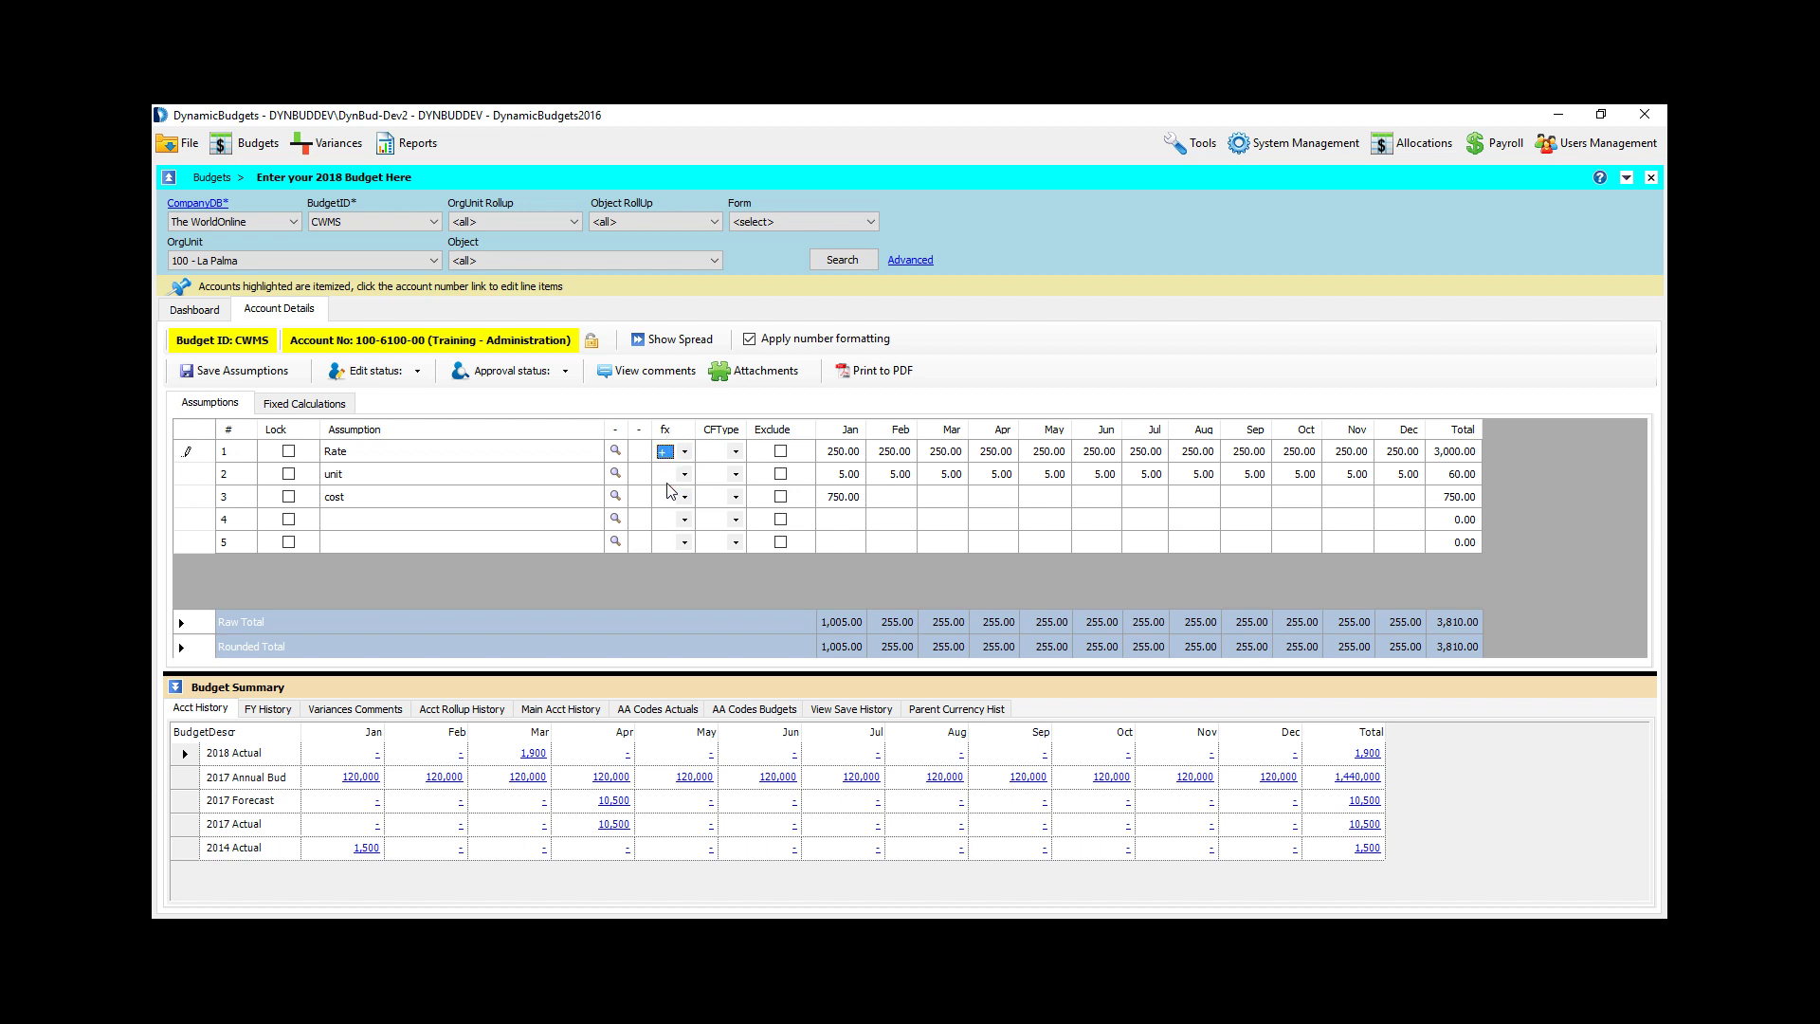
left_click(662, 481)
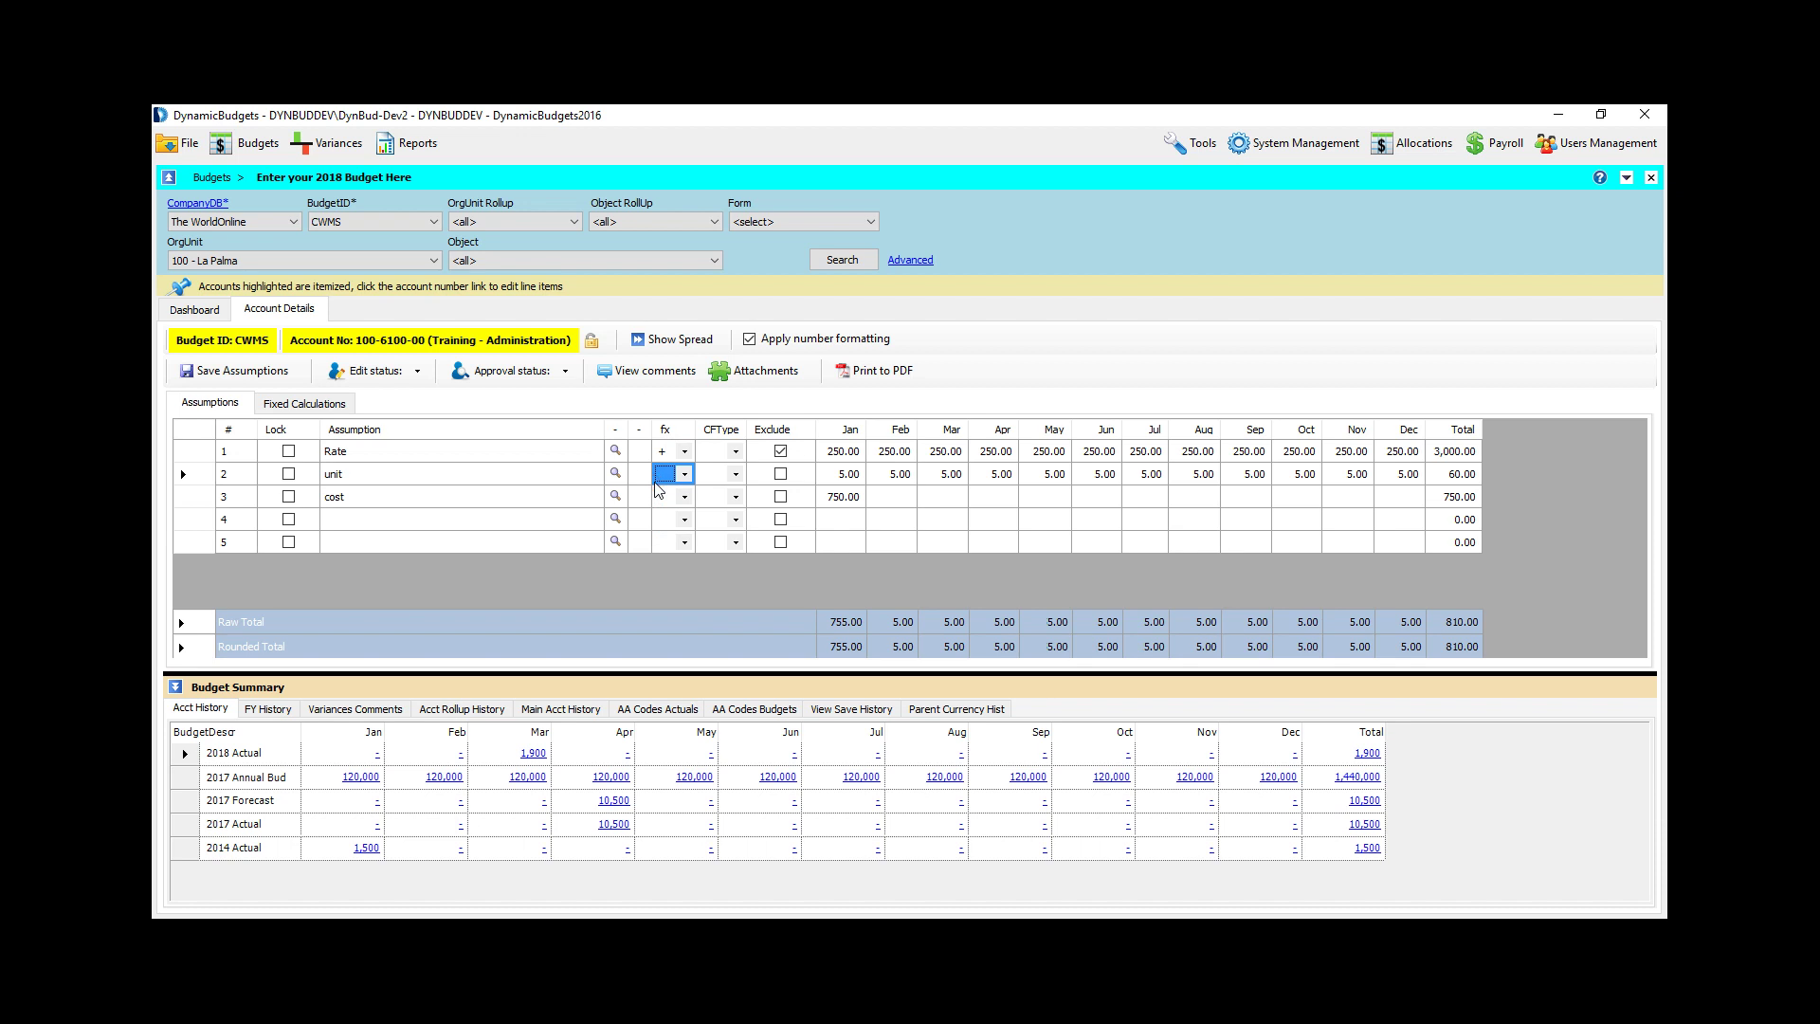
type("*")
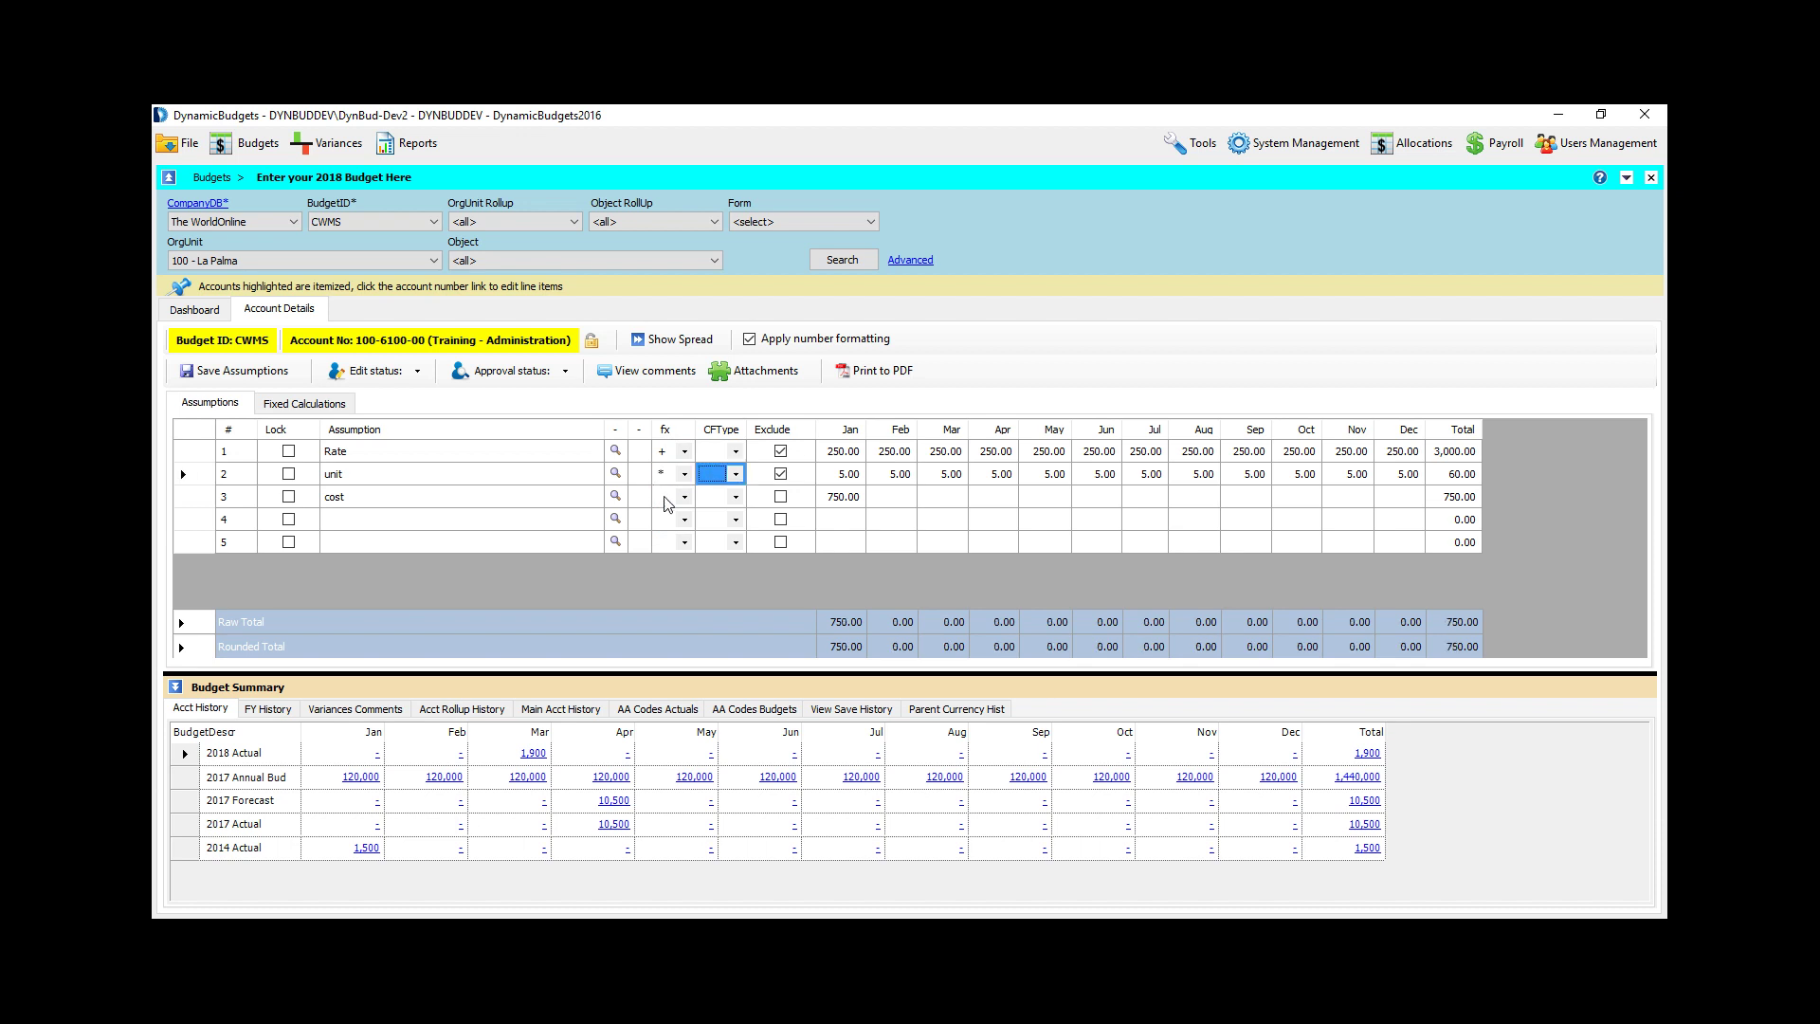
left_click(667, 501)
type("=")
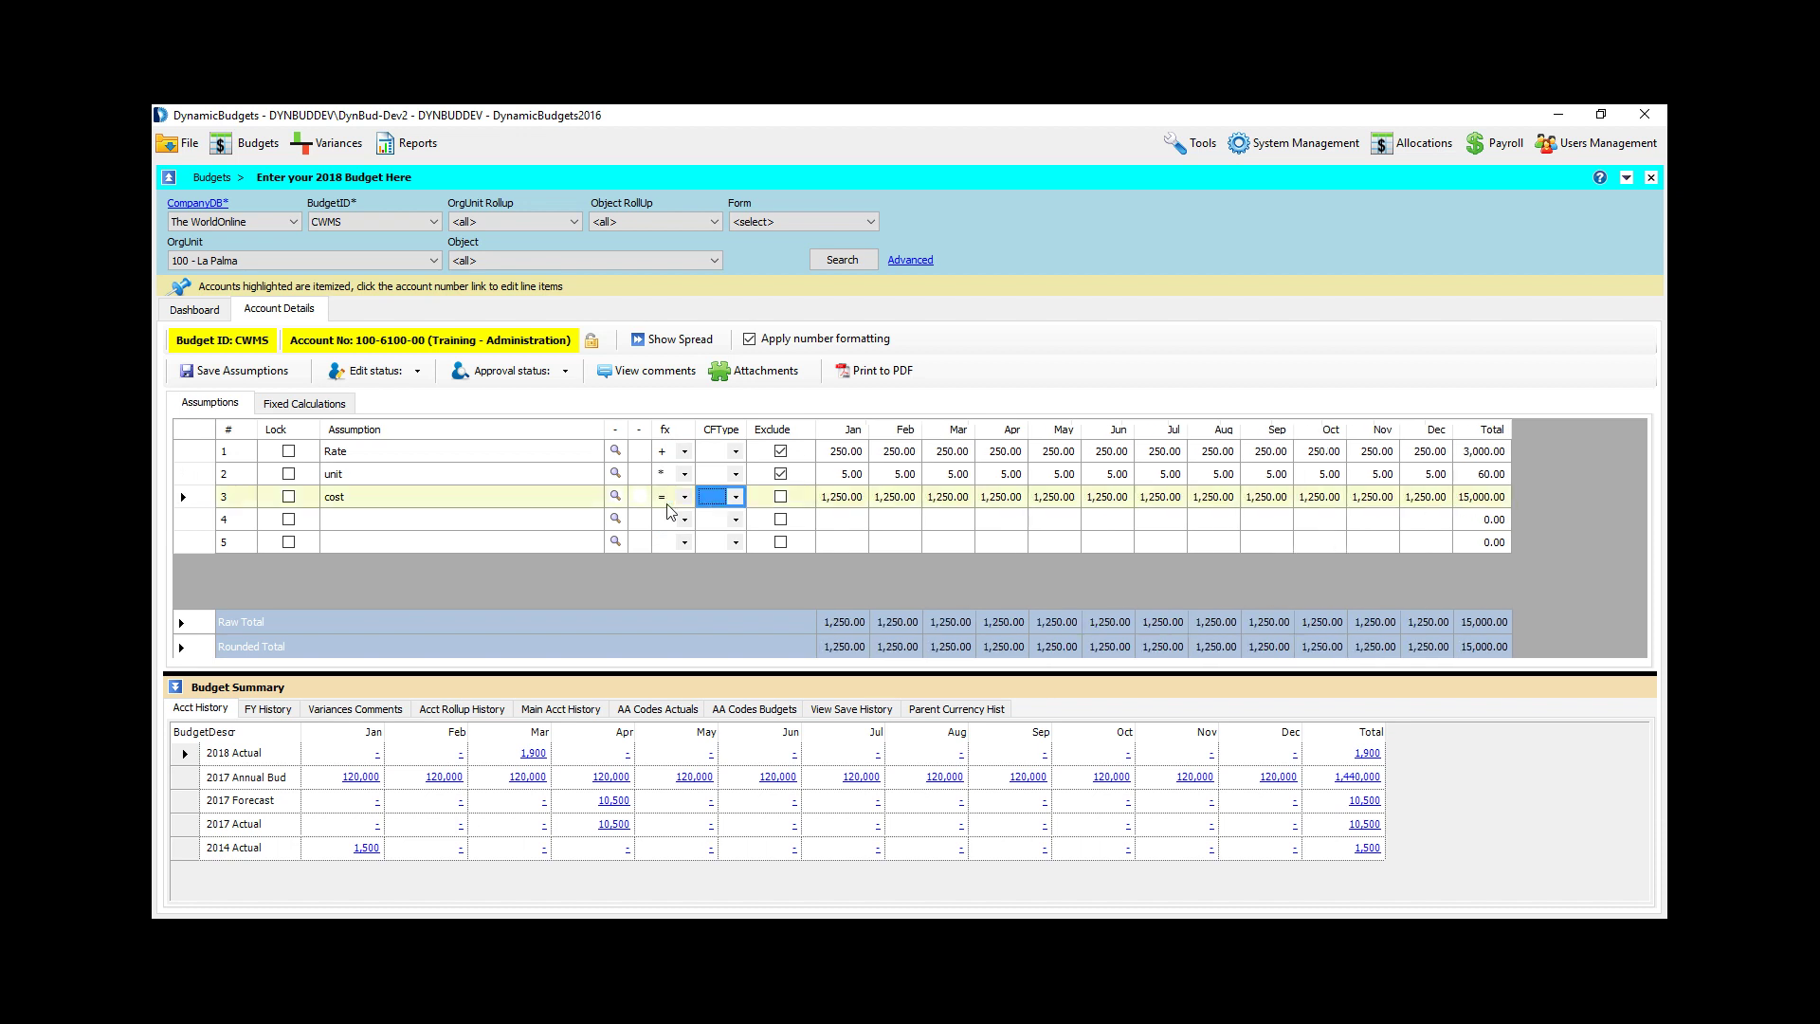
Step: Set the unit line to 10 for June and copy that value through September
left_click(1125, 543)
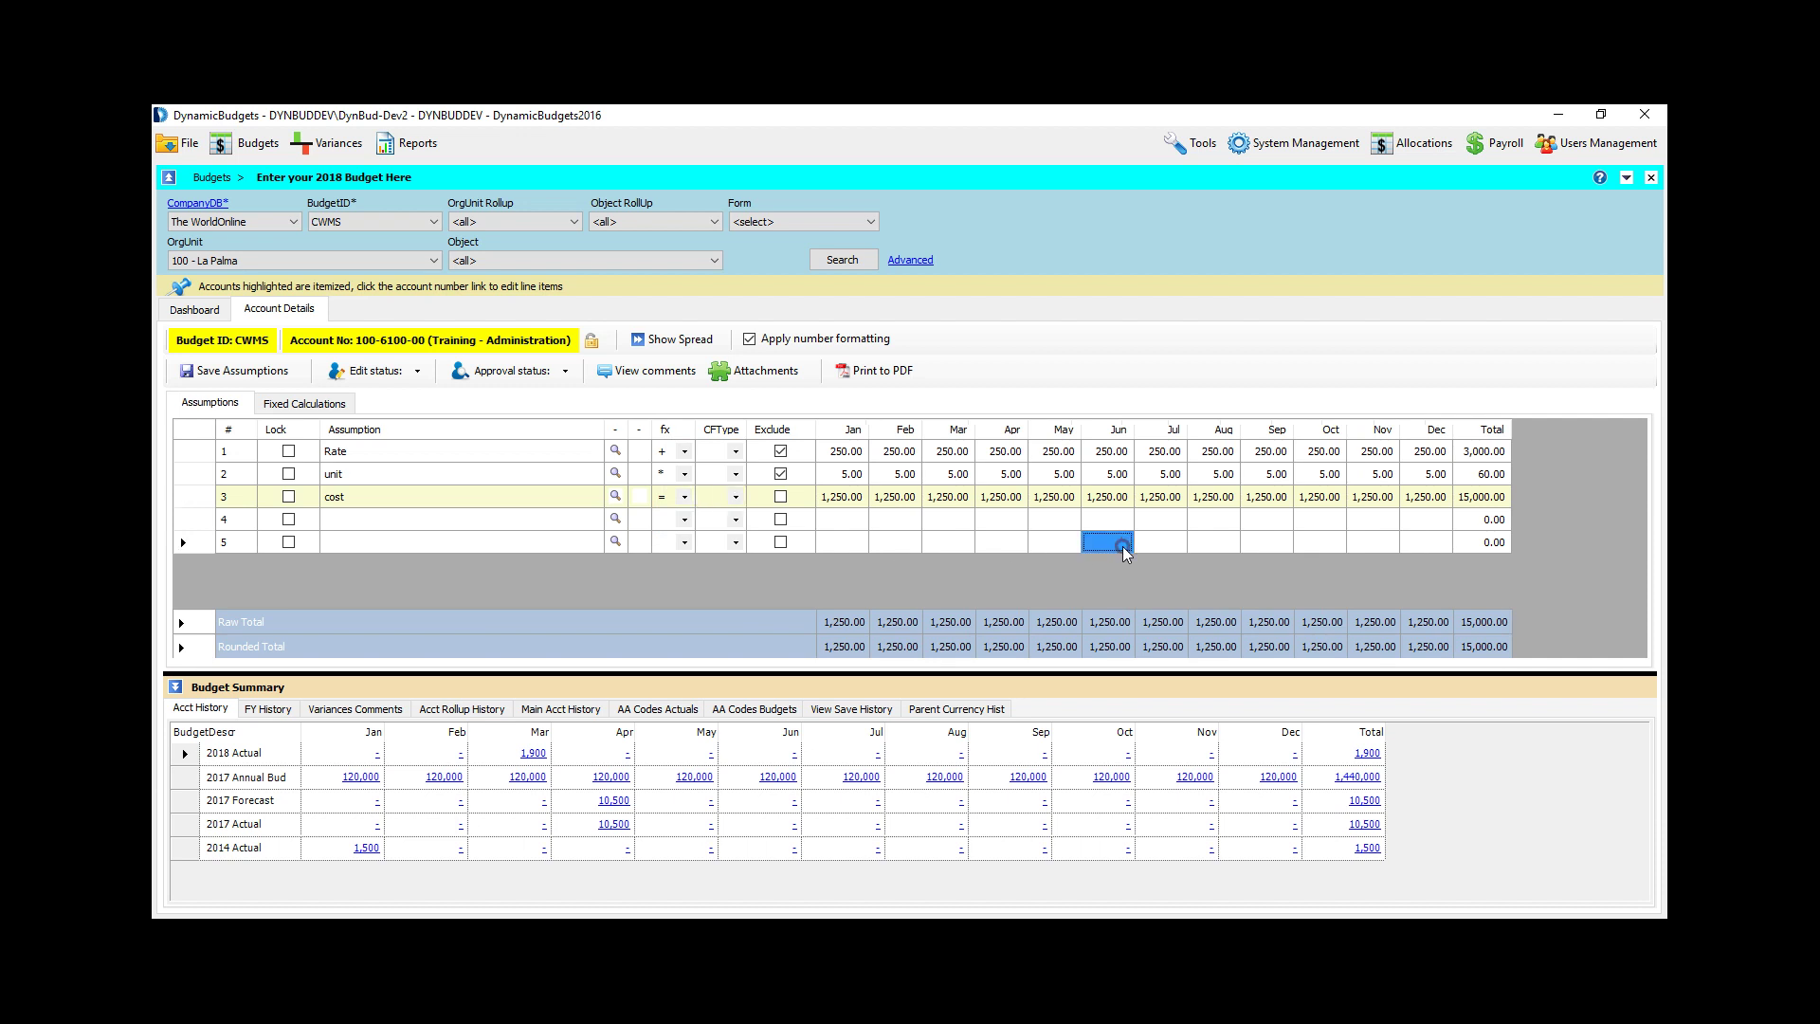
left_click(1105, 479)
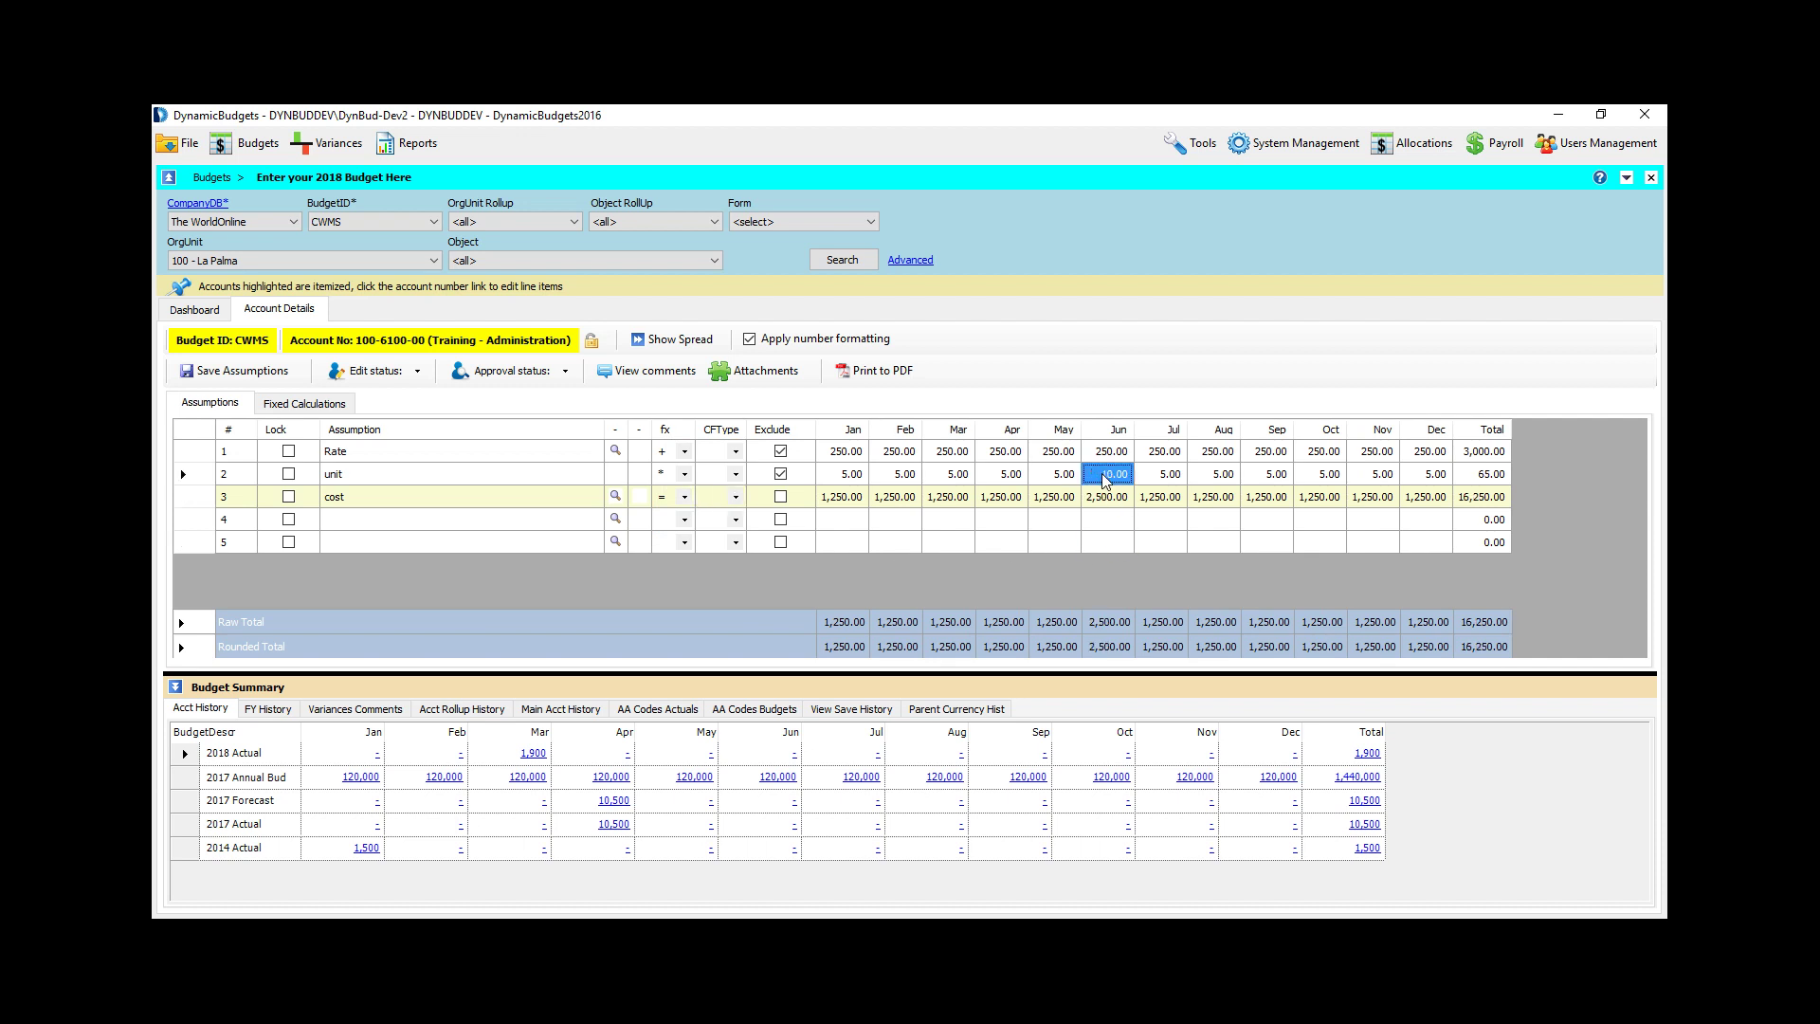
key("shift+Right")
key("shift+Right")
key("shift+Right")
key("Return")
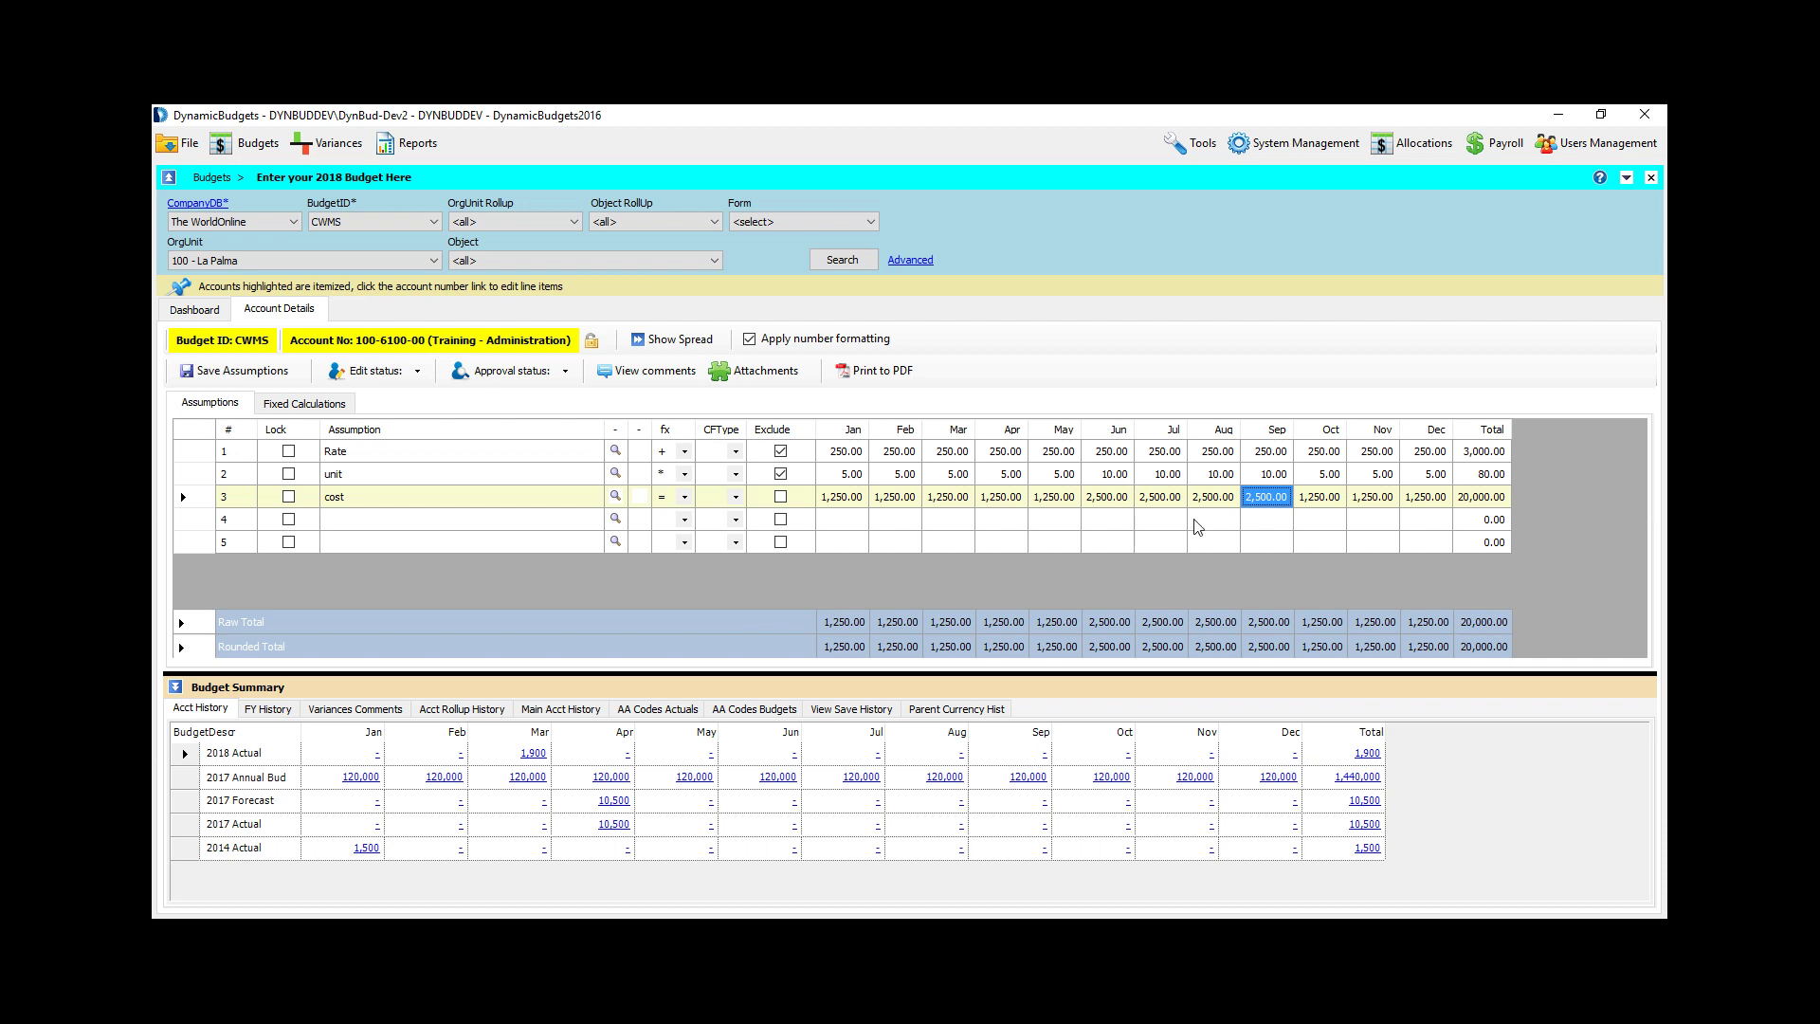
left_click(842, 515)
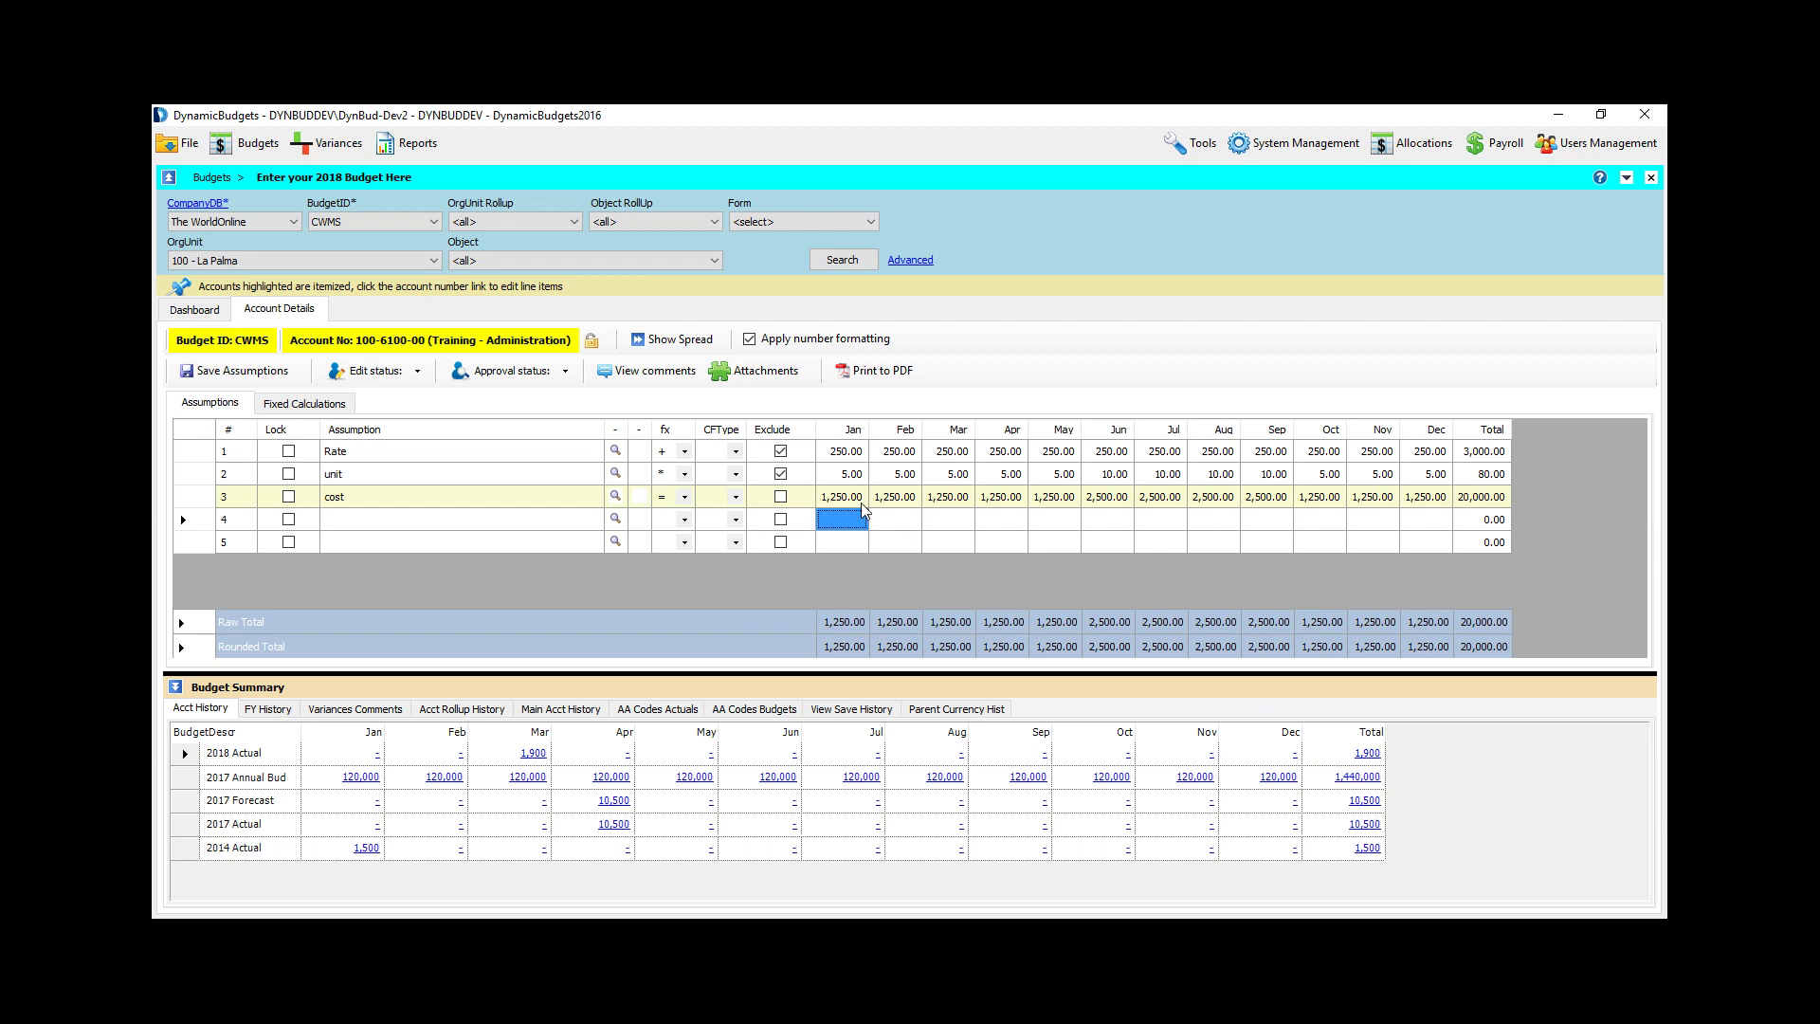
Step: Add a Safety assumption on line 5 with 4,000 budgeted in April
left_click_drag(842, 496, 1400, 517)
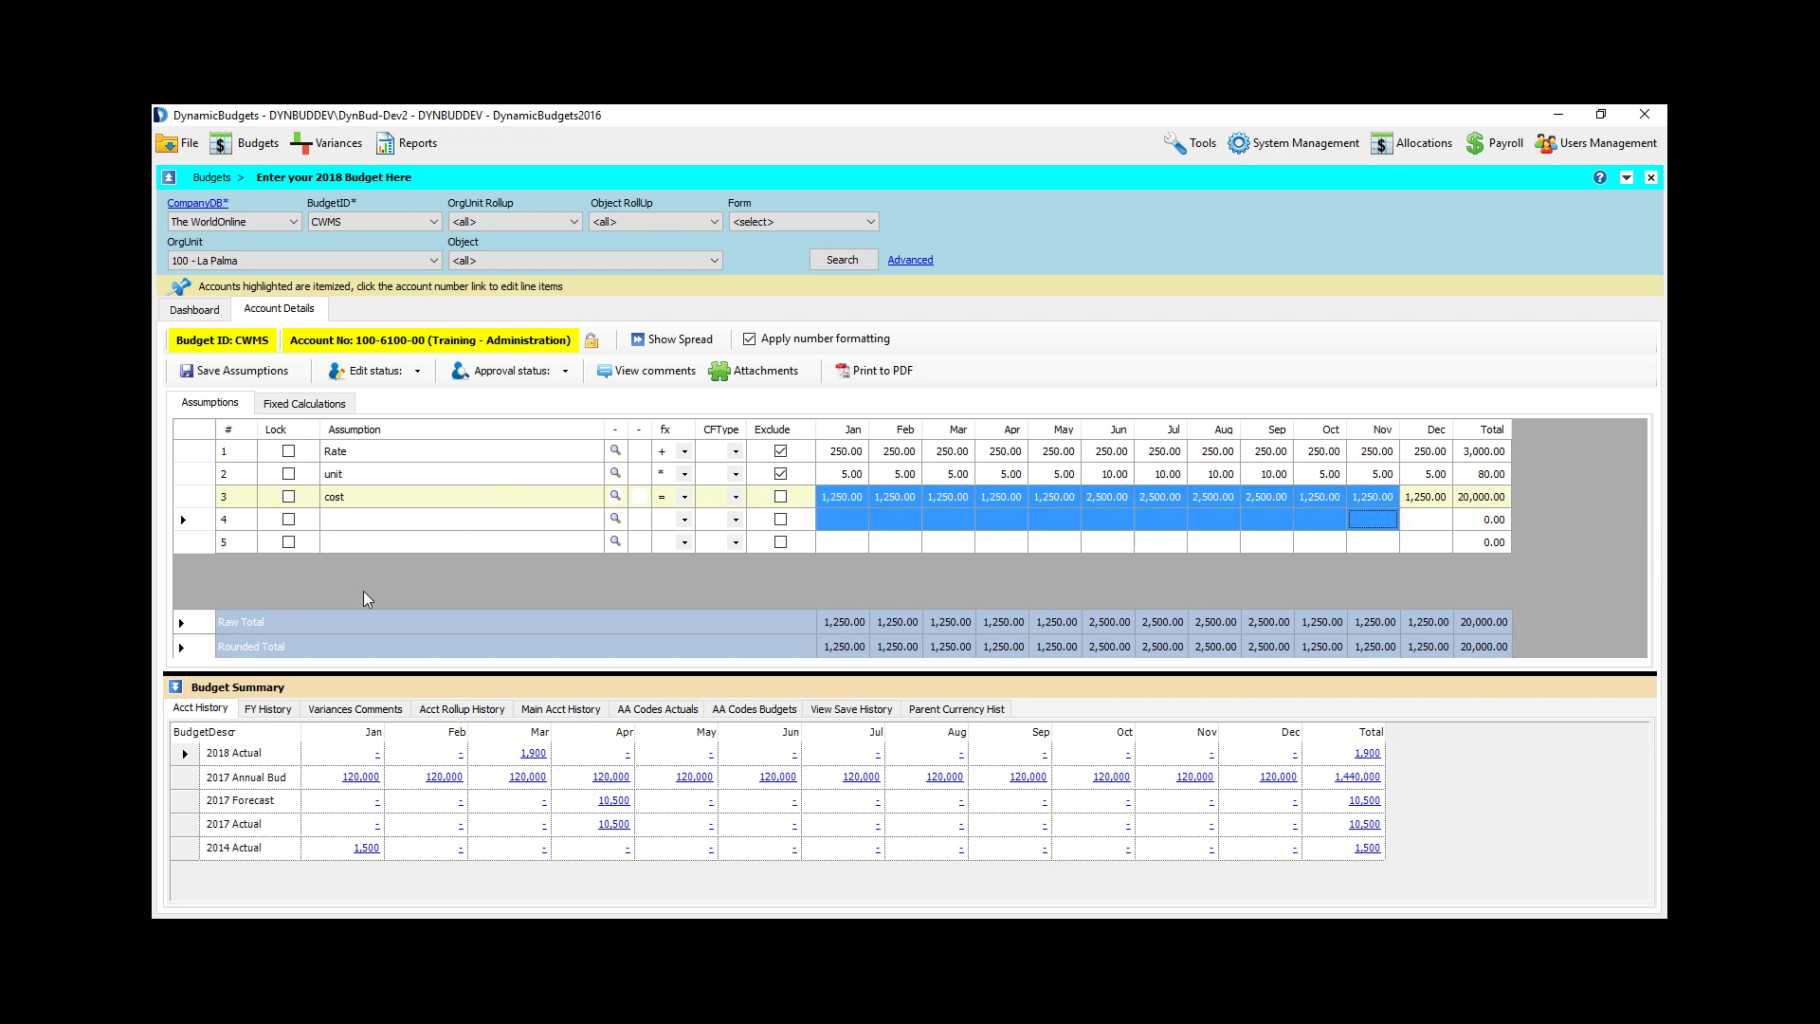
left_click(398, 536)
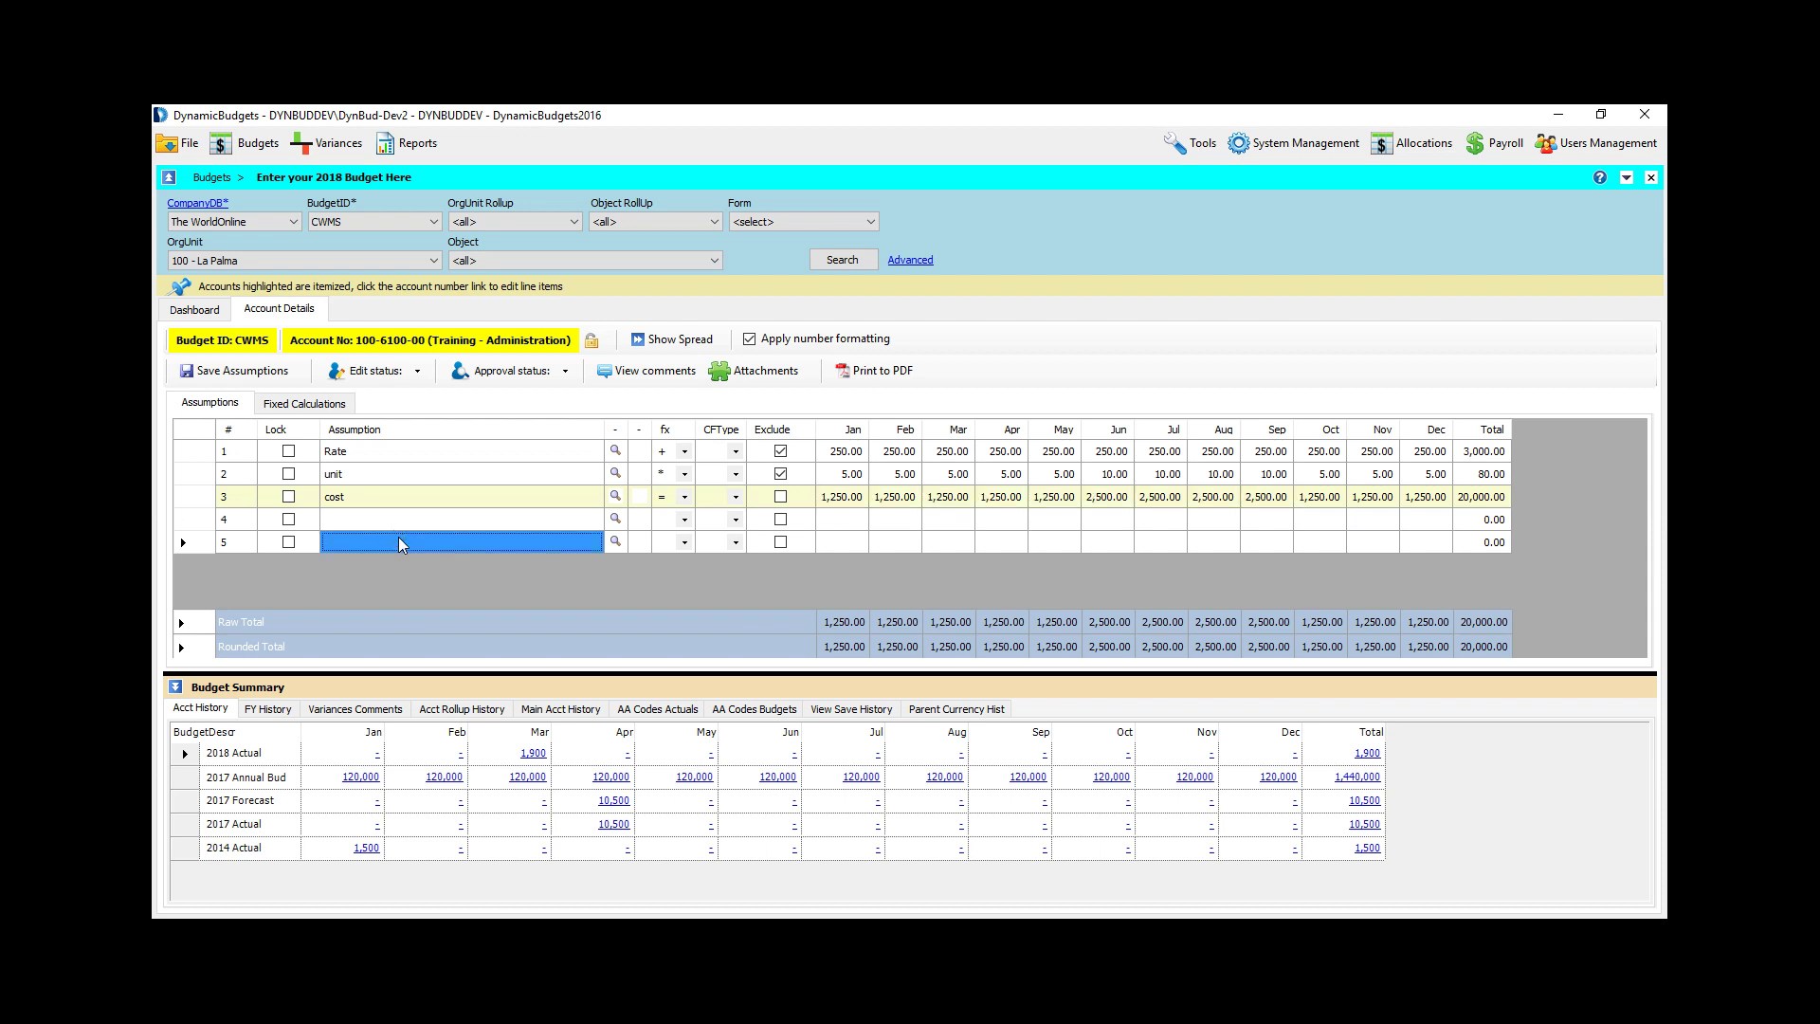
type("Safety")
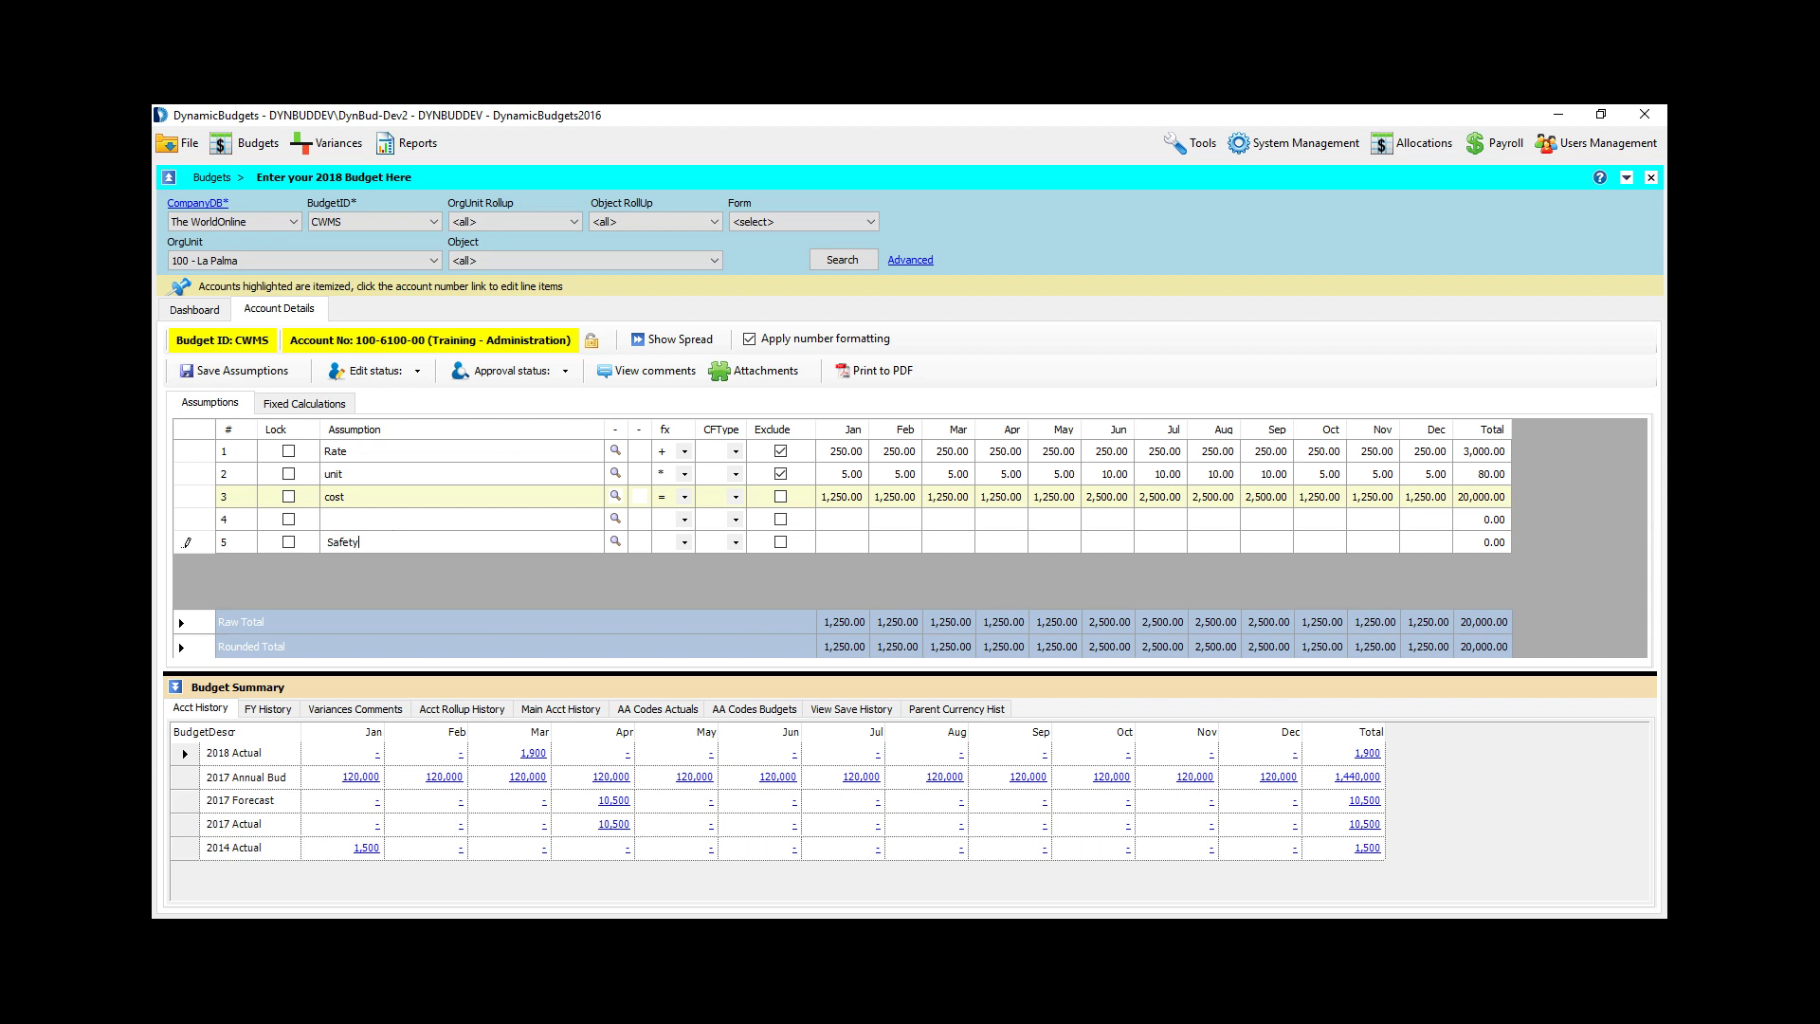
key("Tab")
left_click(992, 538)
type("4,000")
key("Return")
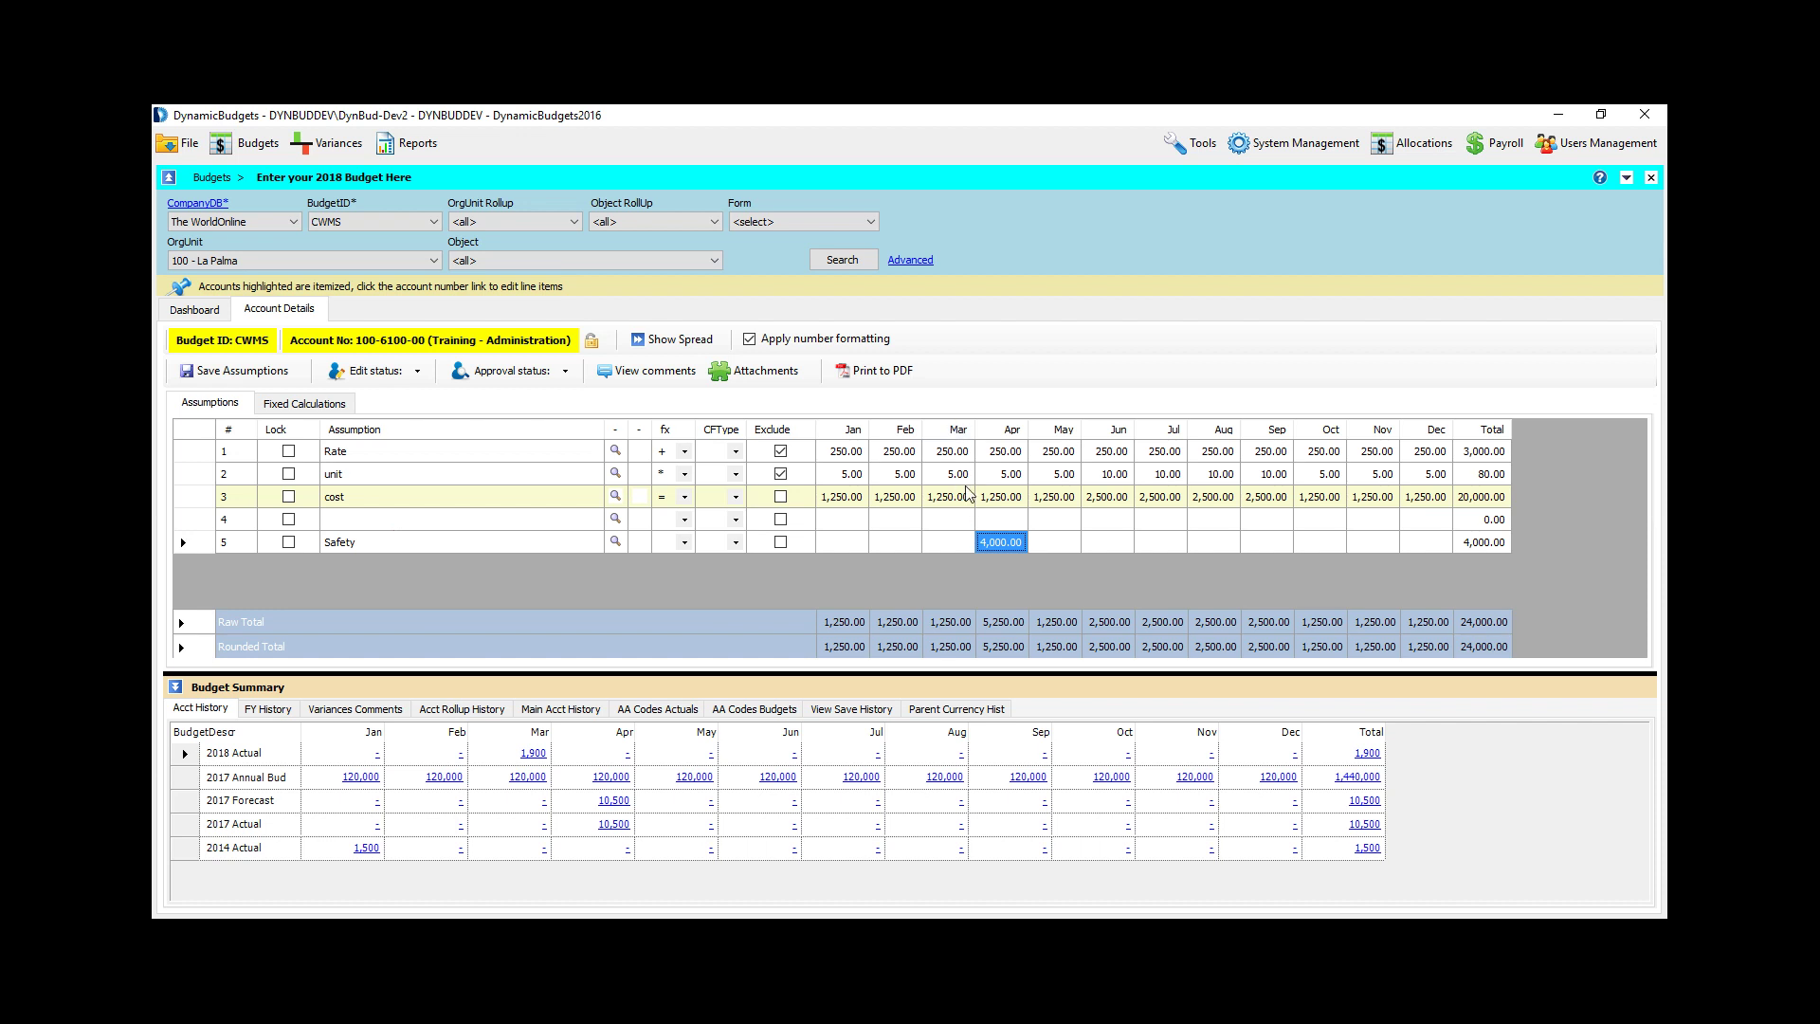
left_click(901, 521)
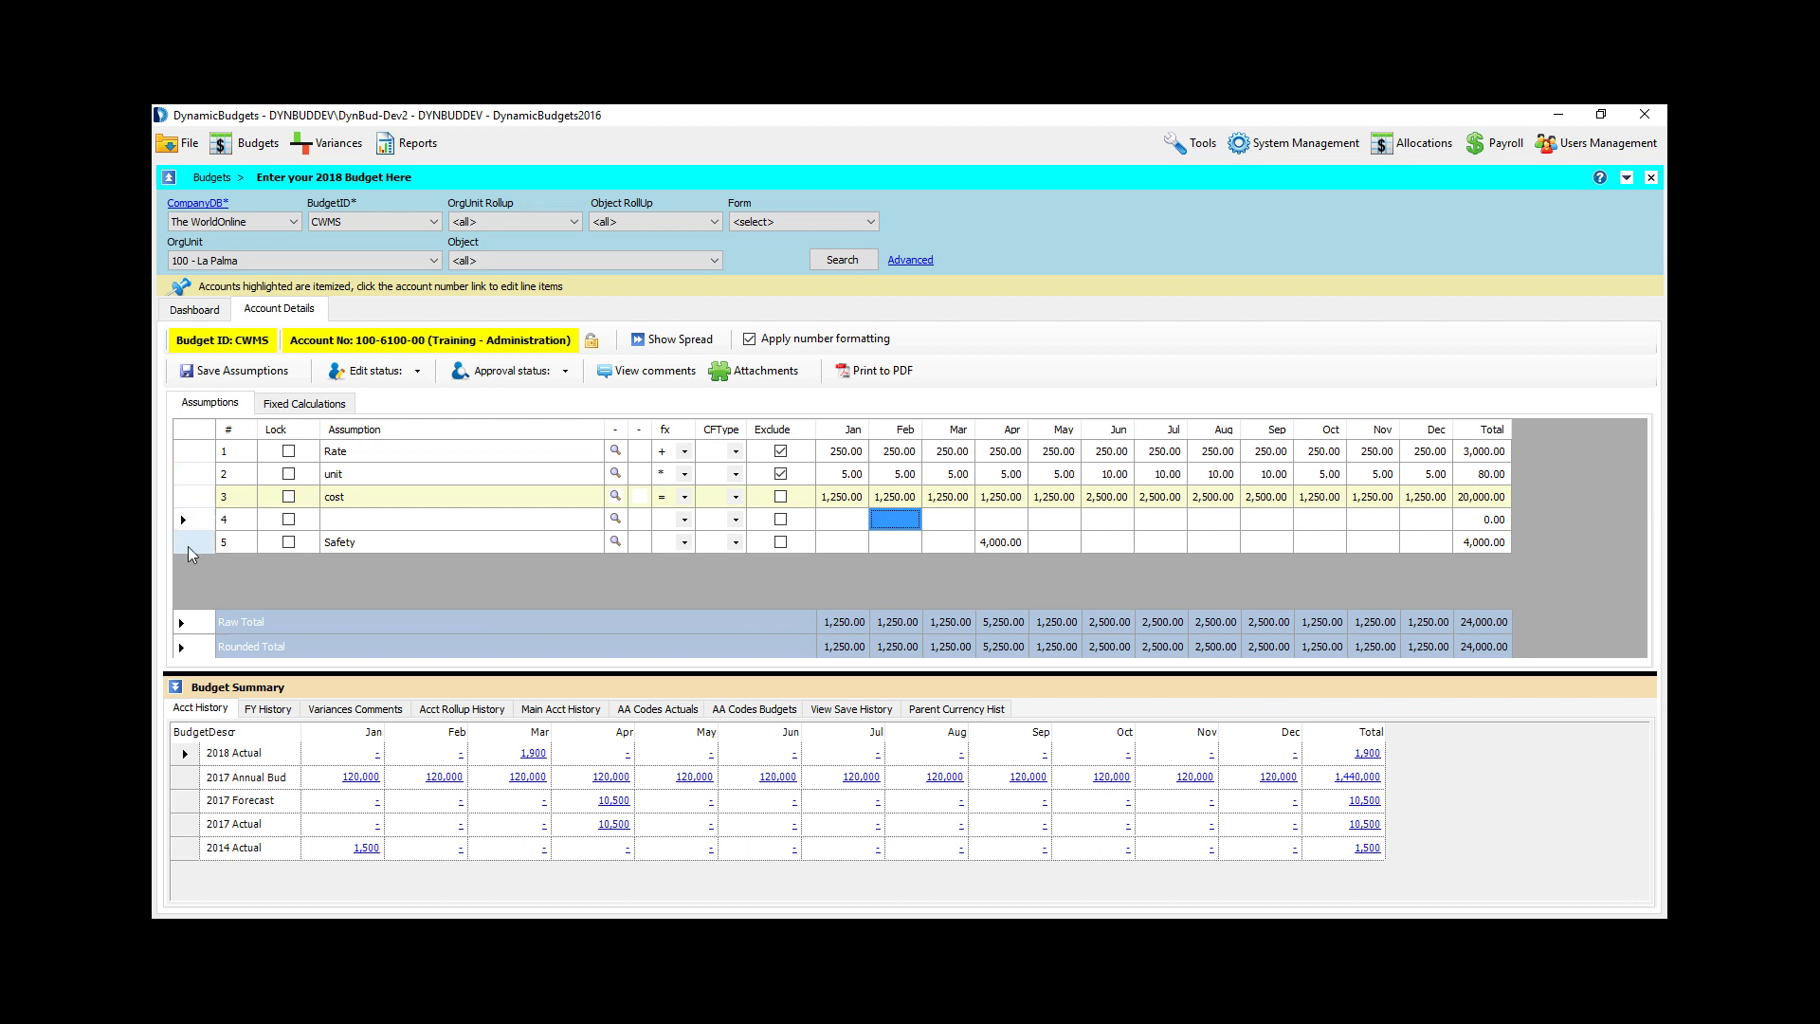
Step: Insert five blank assumption lines below the Safety line
left_click(188, 541)
right_click(188, 547)
left_click(293, 675)
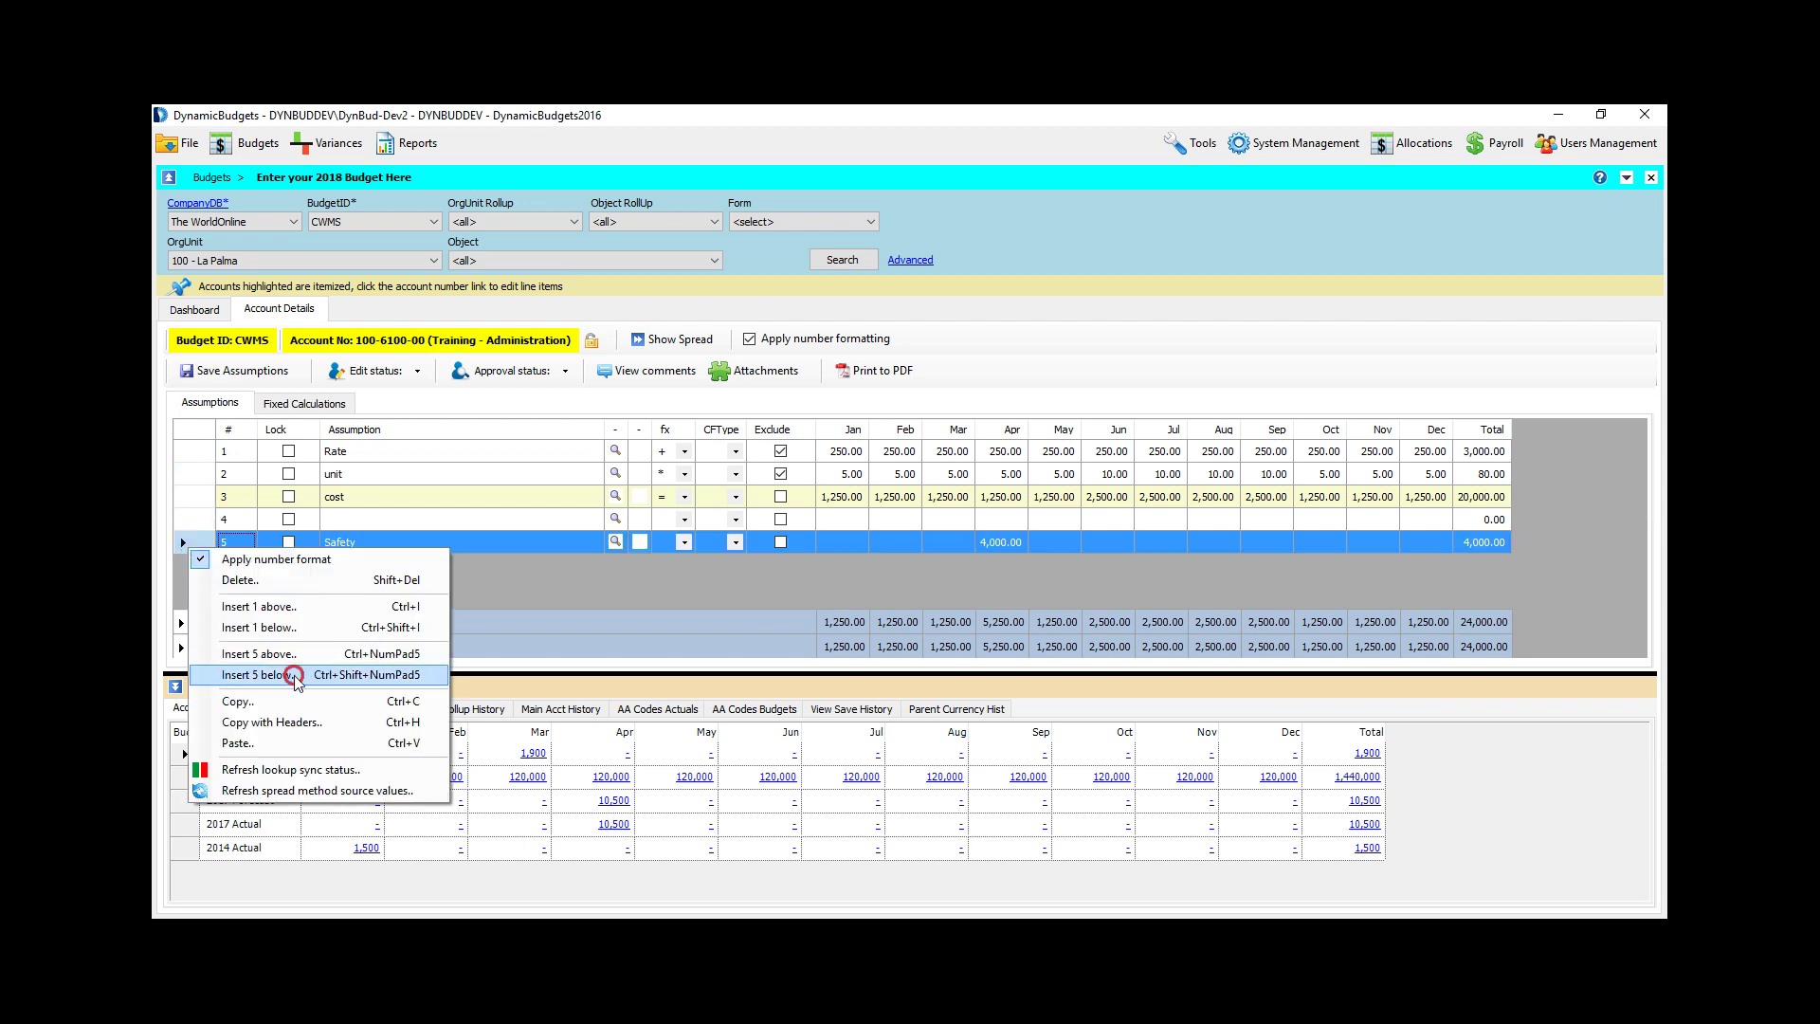
left_click(514, 570)
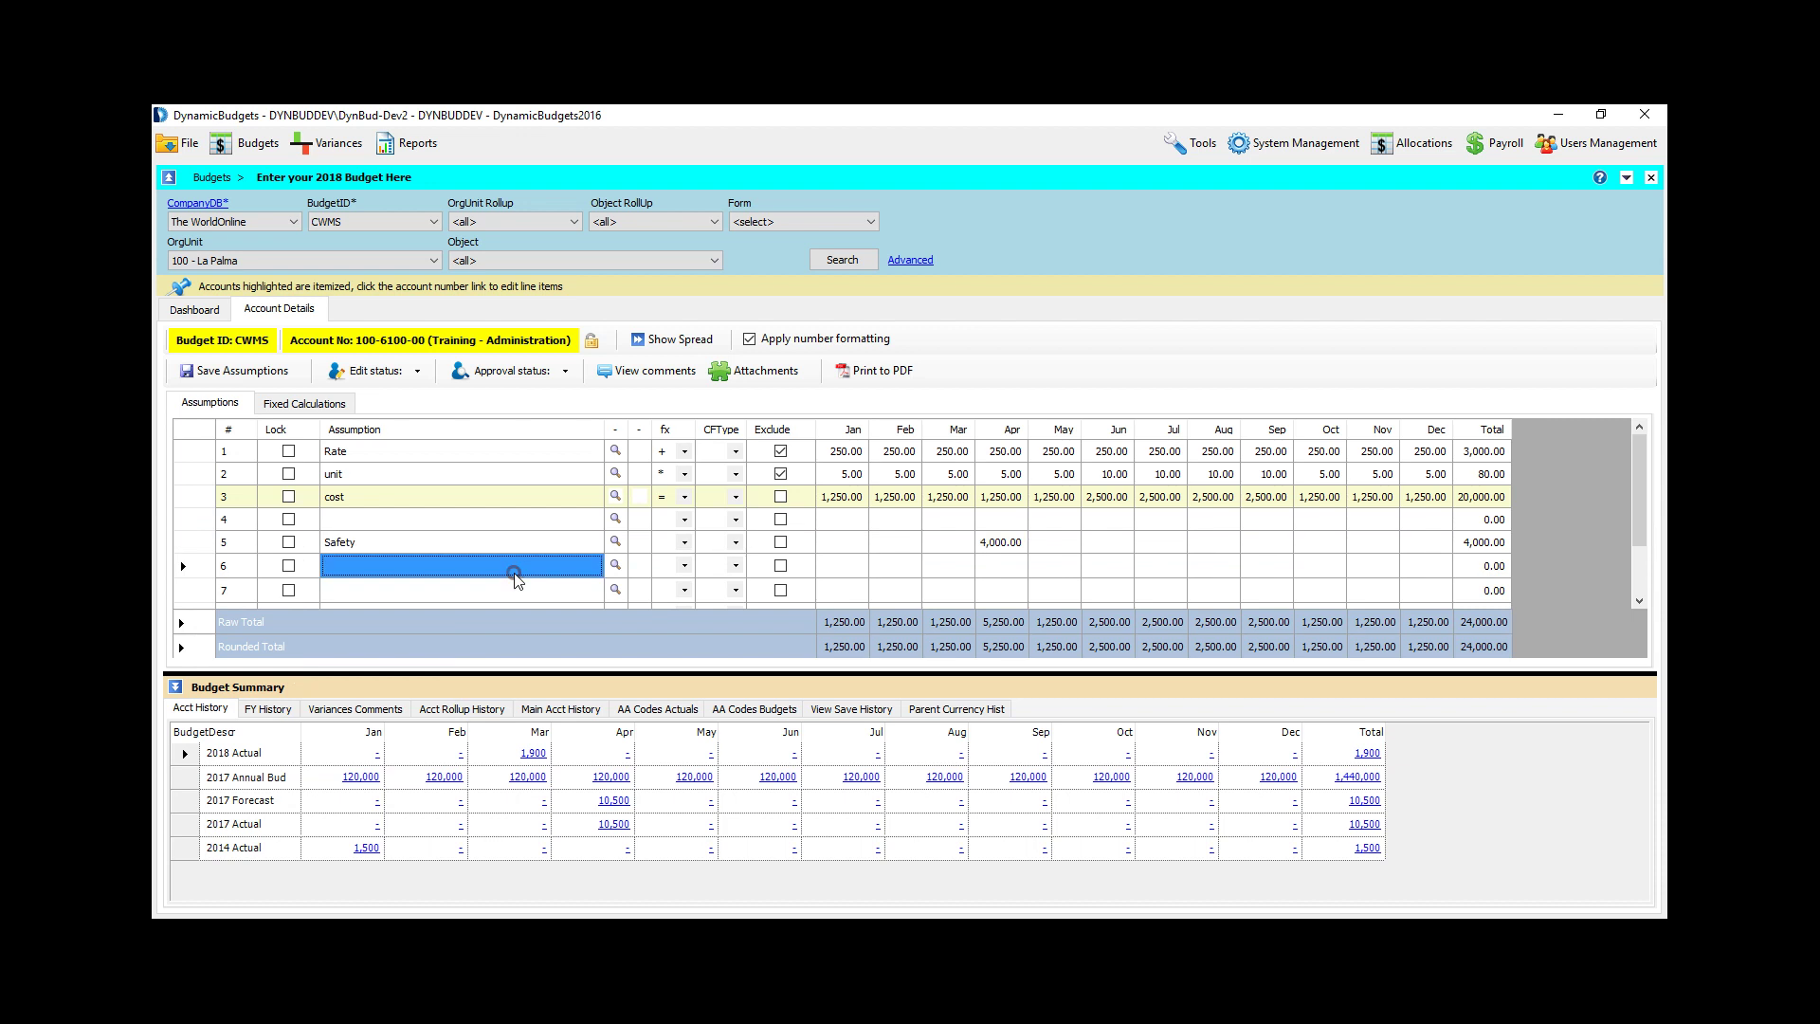
key("Down")
key("Down")
key("Down")
key("Down")
key("Up")
key("Up")
key("Up")
key("Up")
key("Up")
key("Up")
key("Up")
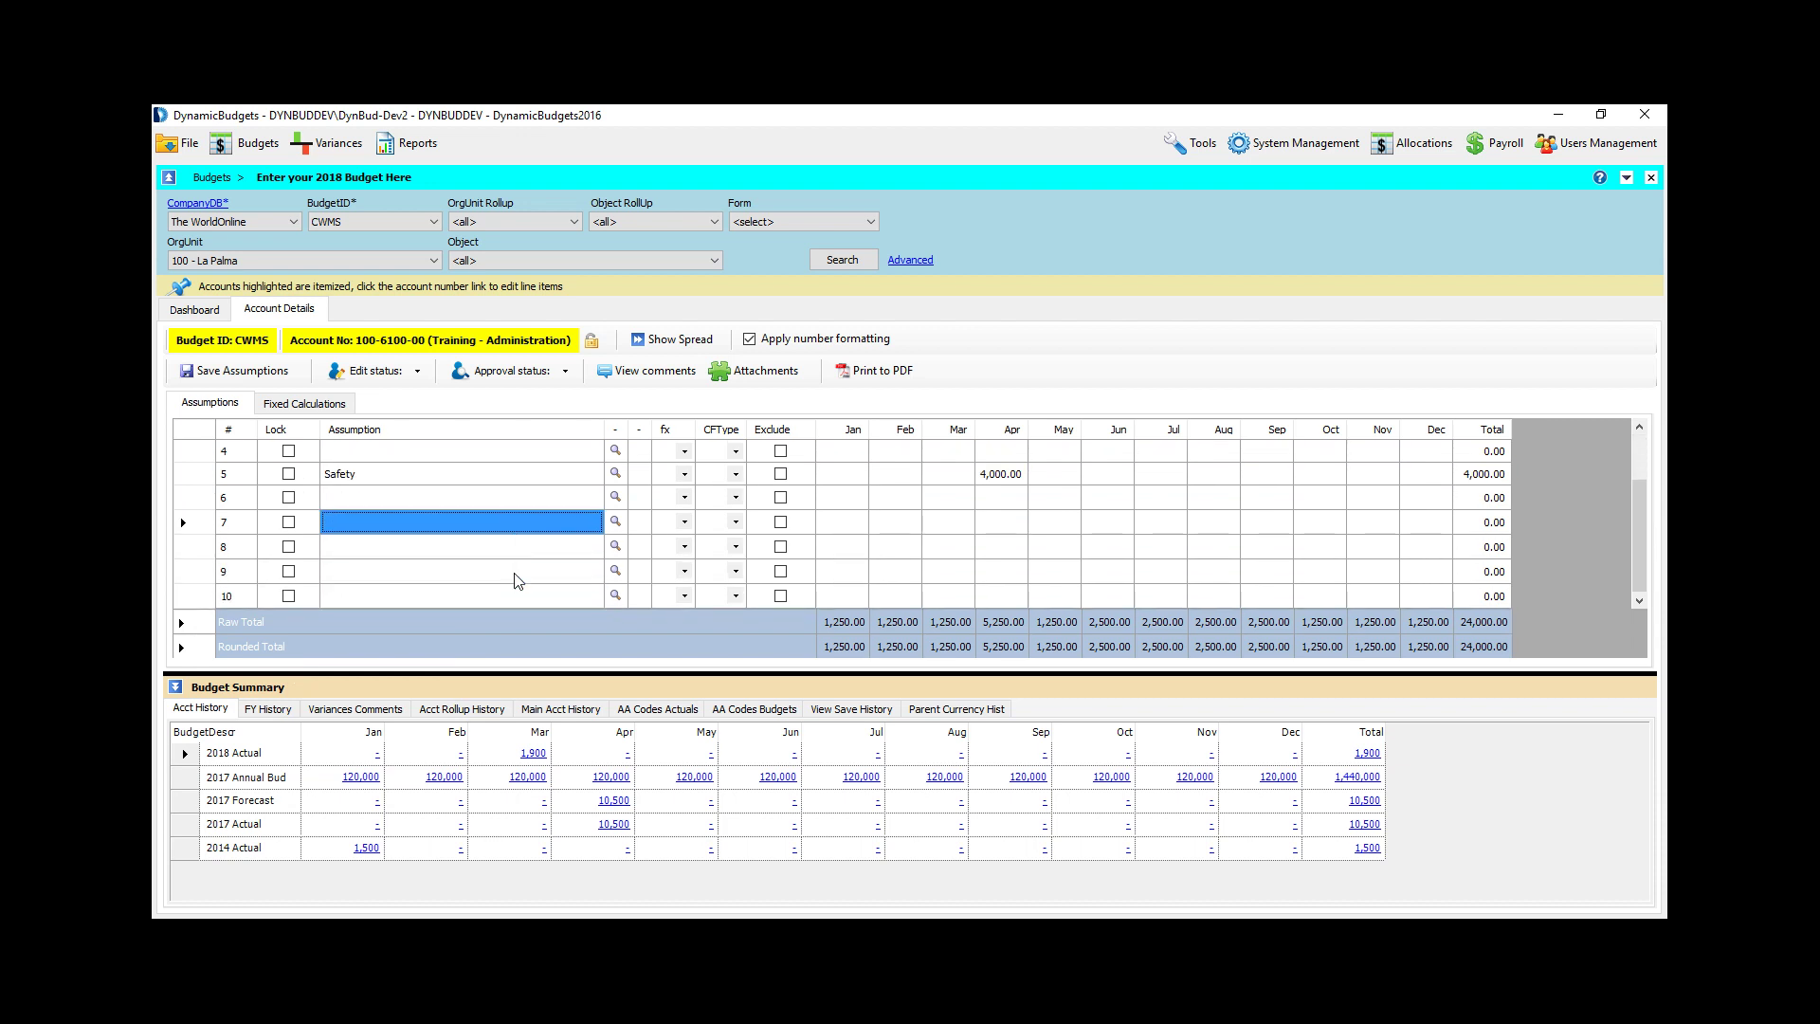
key("Up")
key("Up")
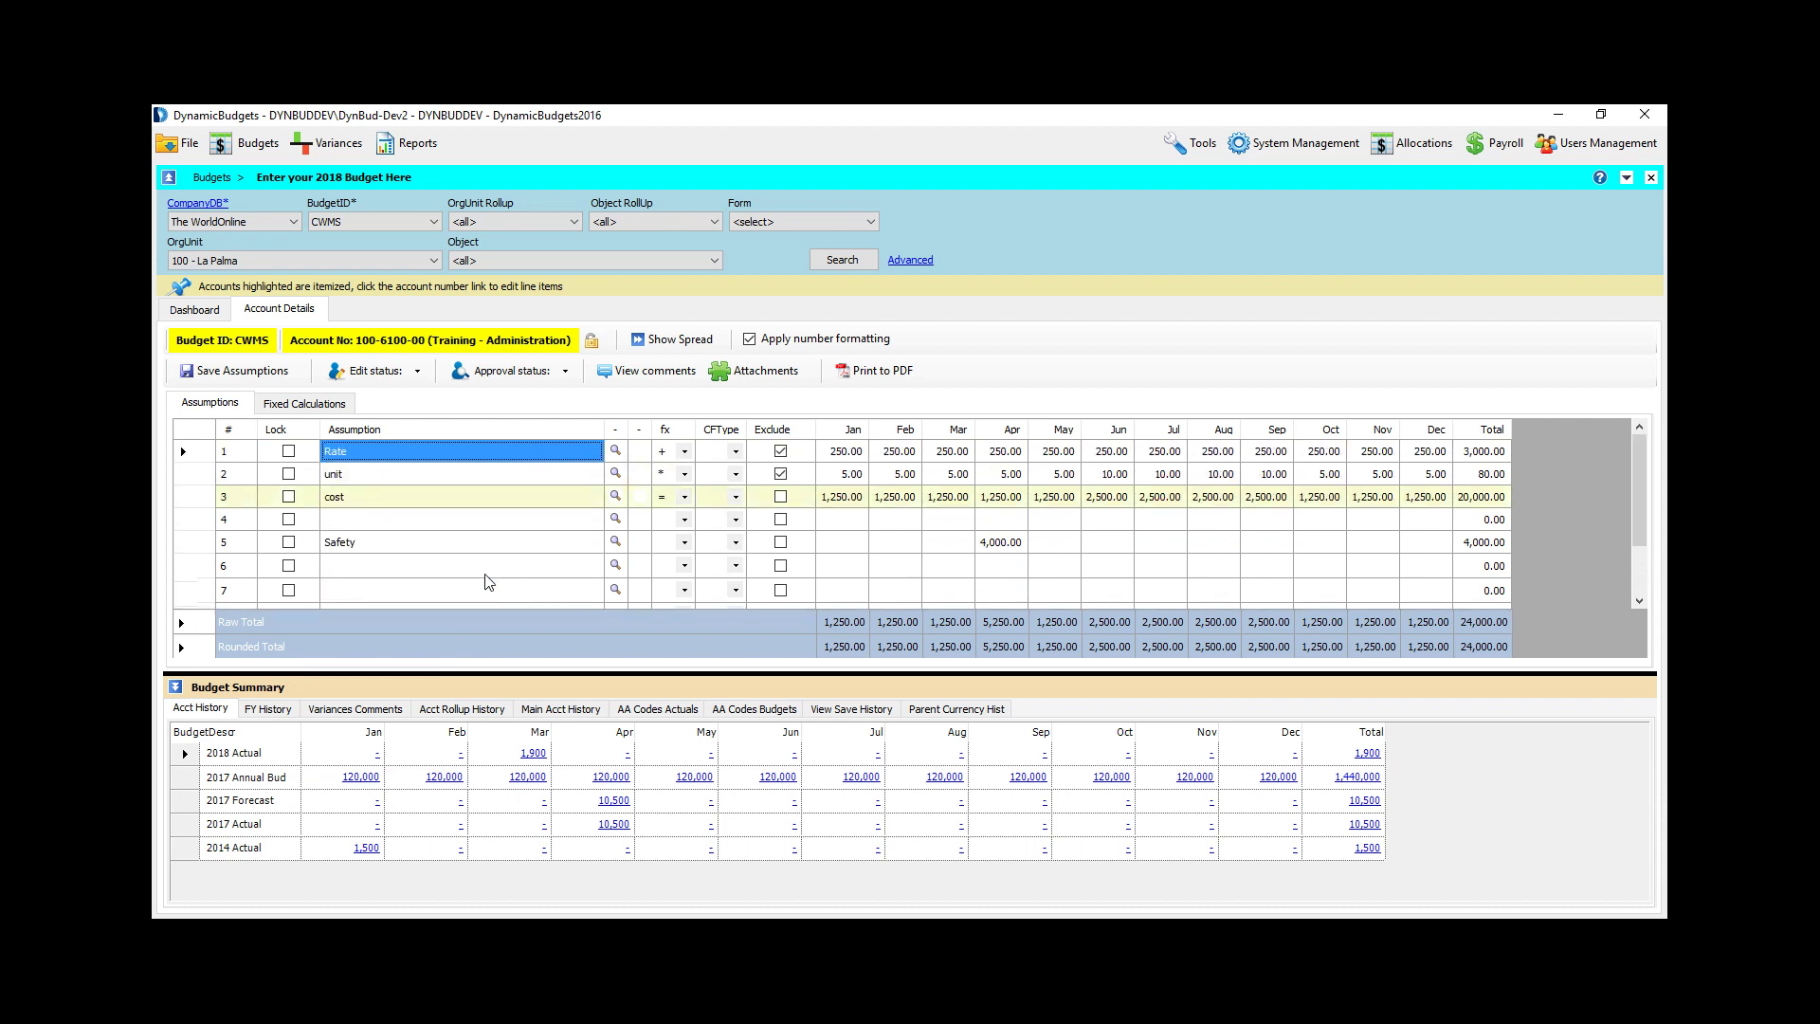
Step: Delete assumption lines 1 through 5, from Rate through Safety
left_click_drag(200, 449, 211, 540)
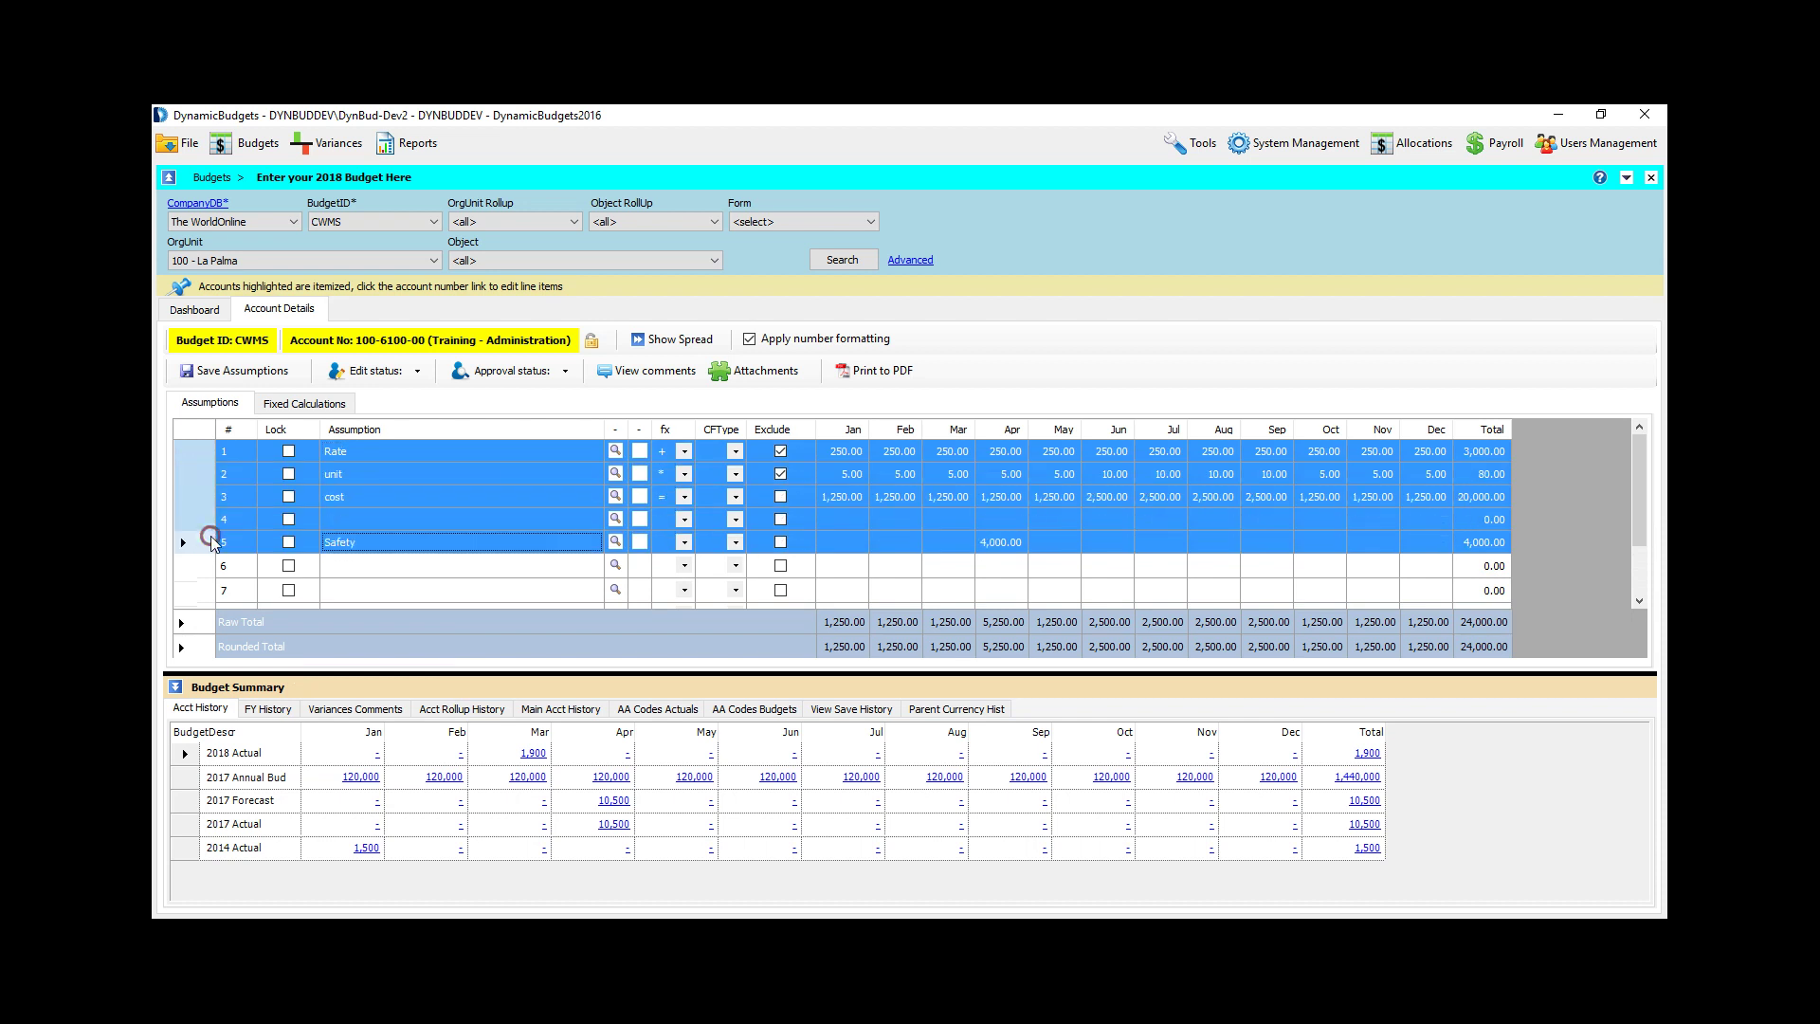
right_click(210, 537)
left_click(272, 571)
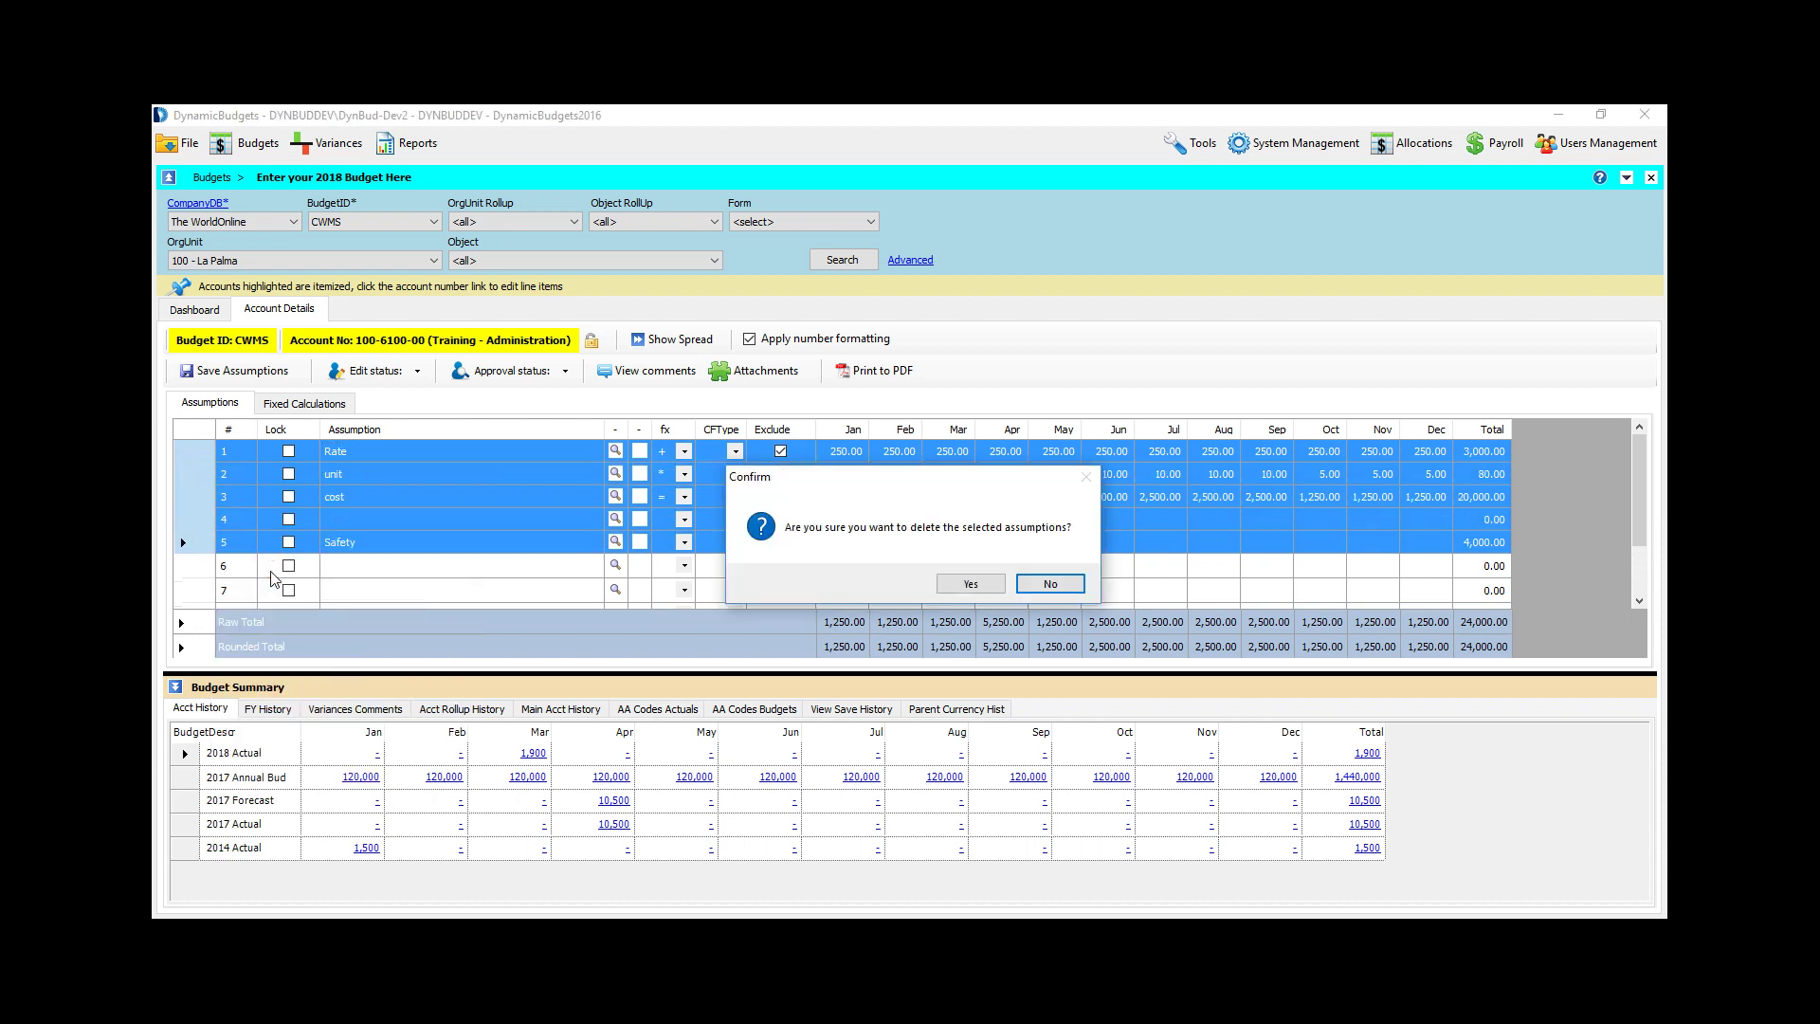
left_click(989, 580)
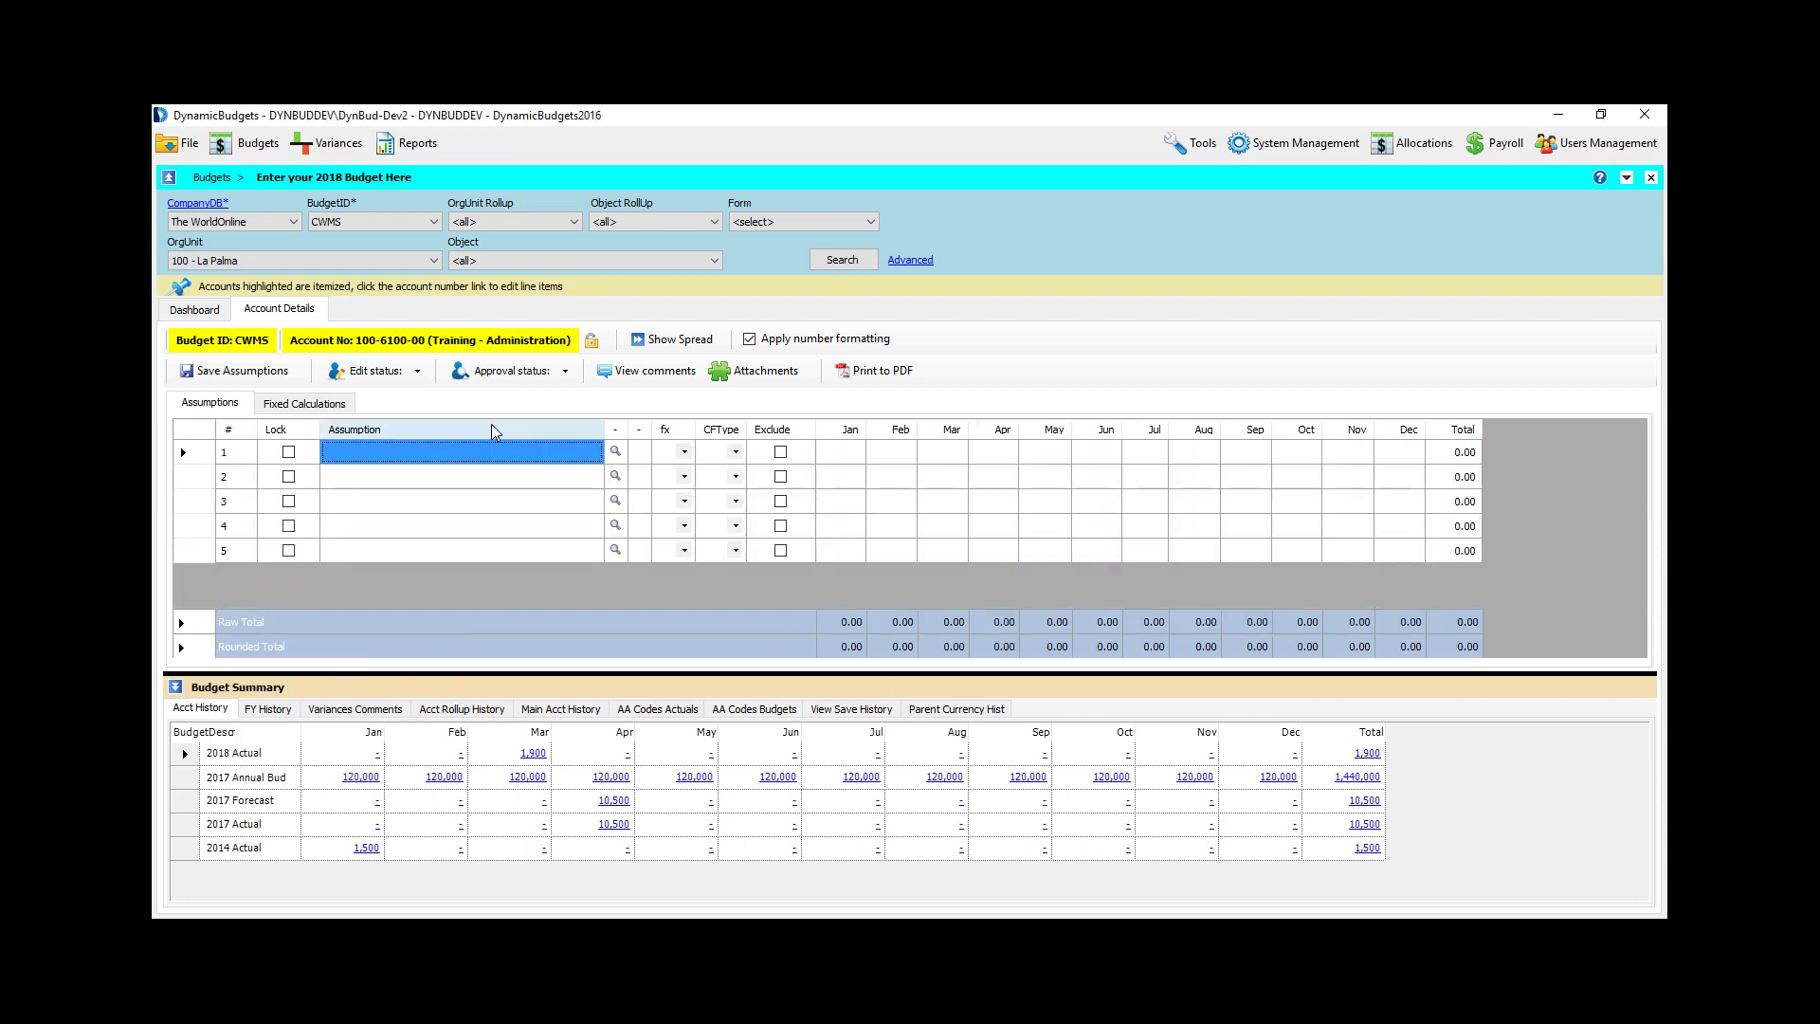
Step: Look up 2014 Actual financial data for line 1 and add the Employee Benefits - Administration record to the Data Shopping Cart
left_click(472, 456)
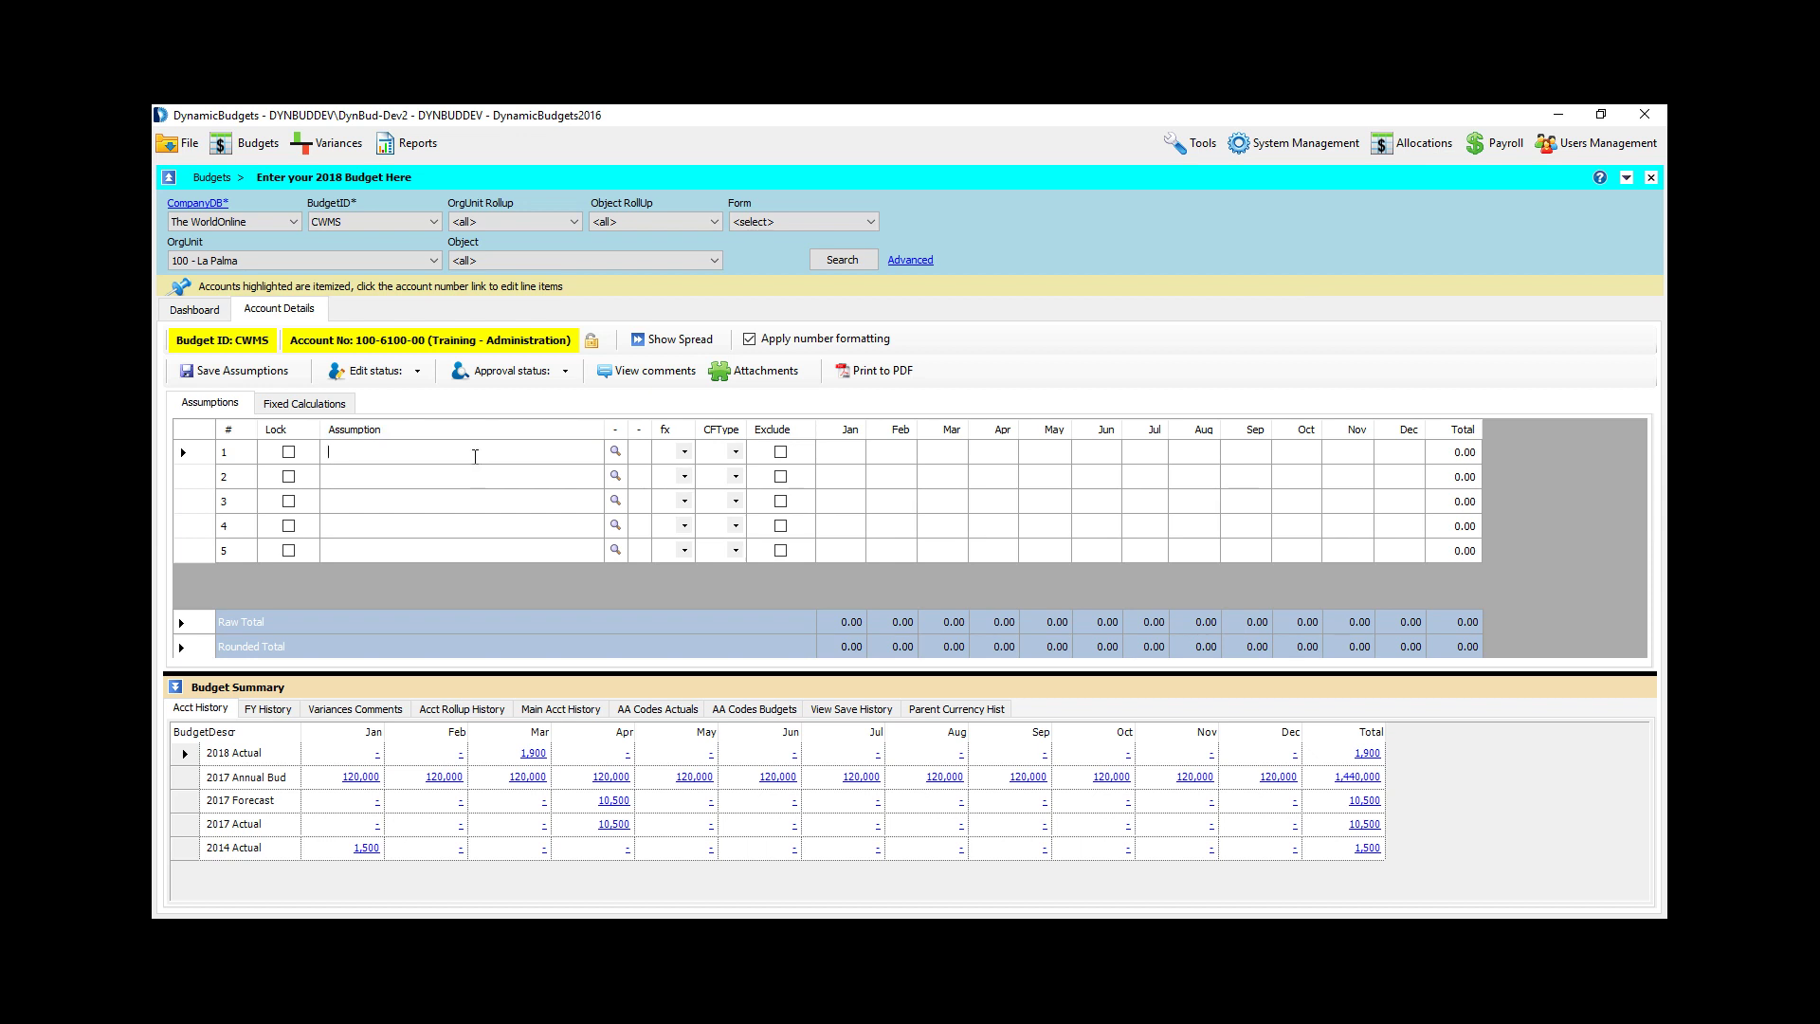
left_click(616, 452)
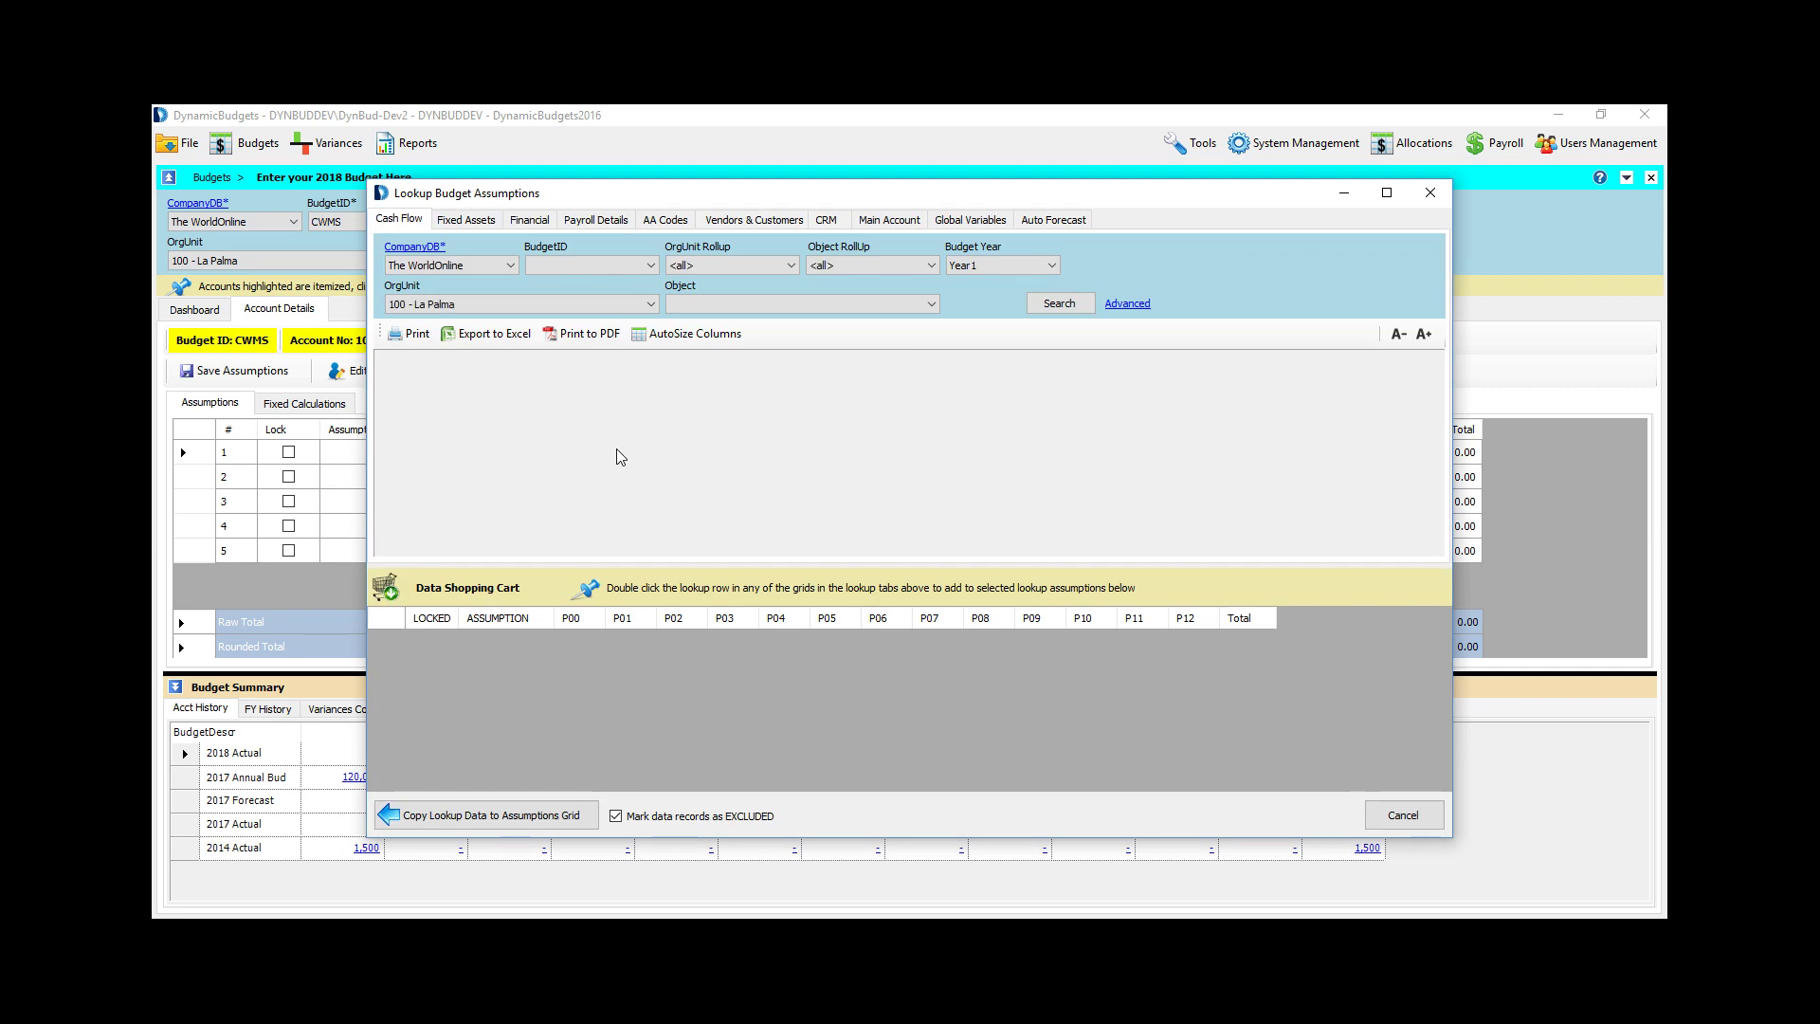
left_click(531, 218)
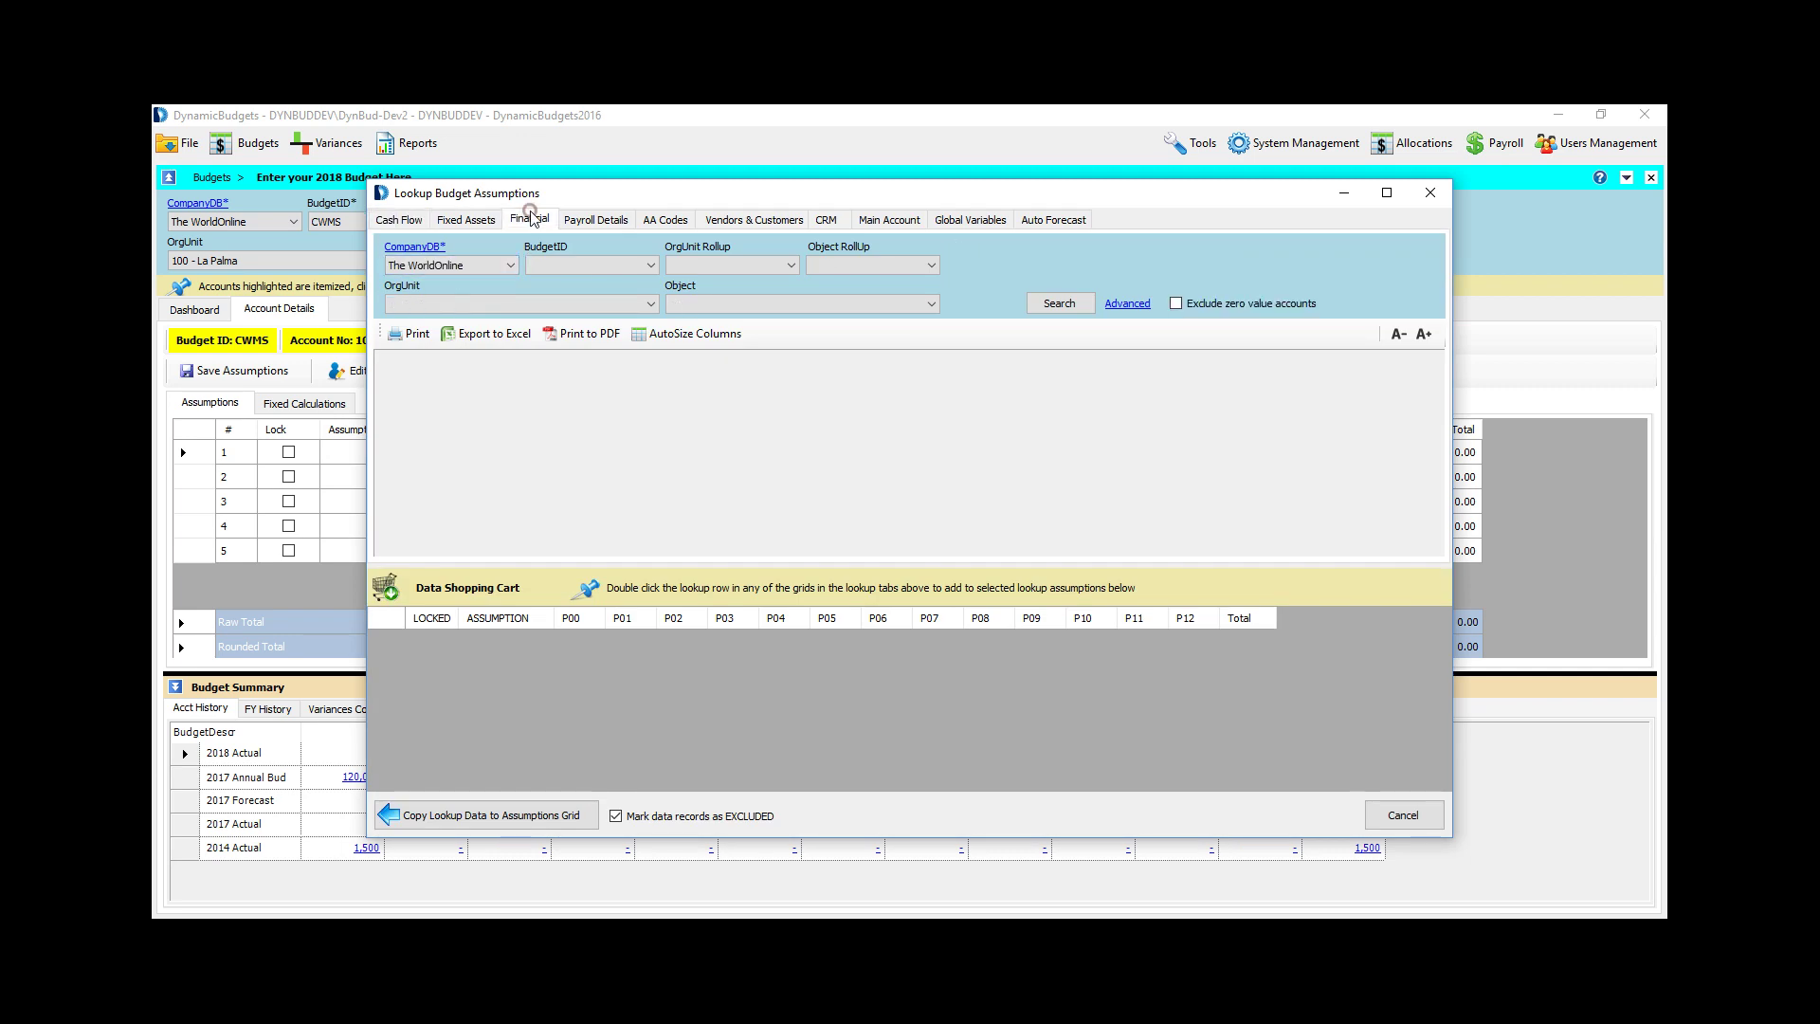
left_click(563, 265)
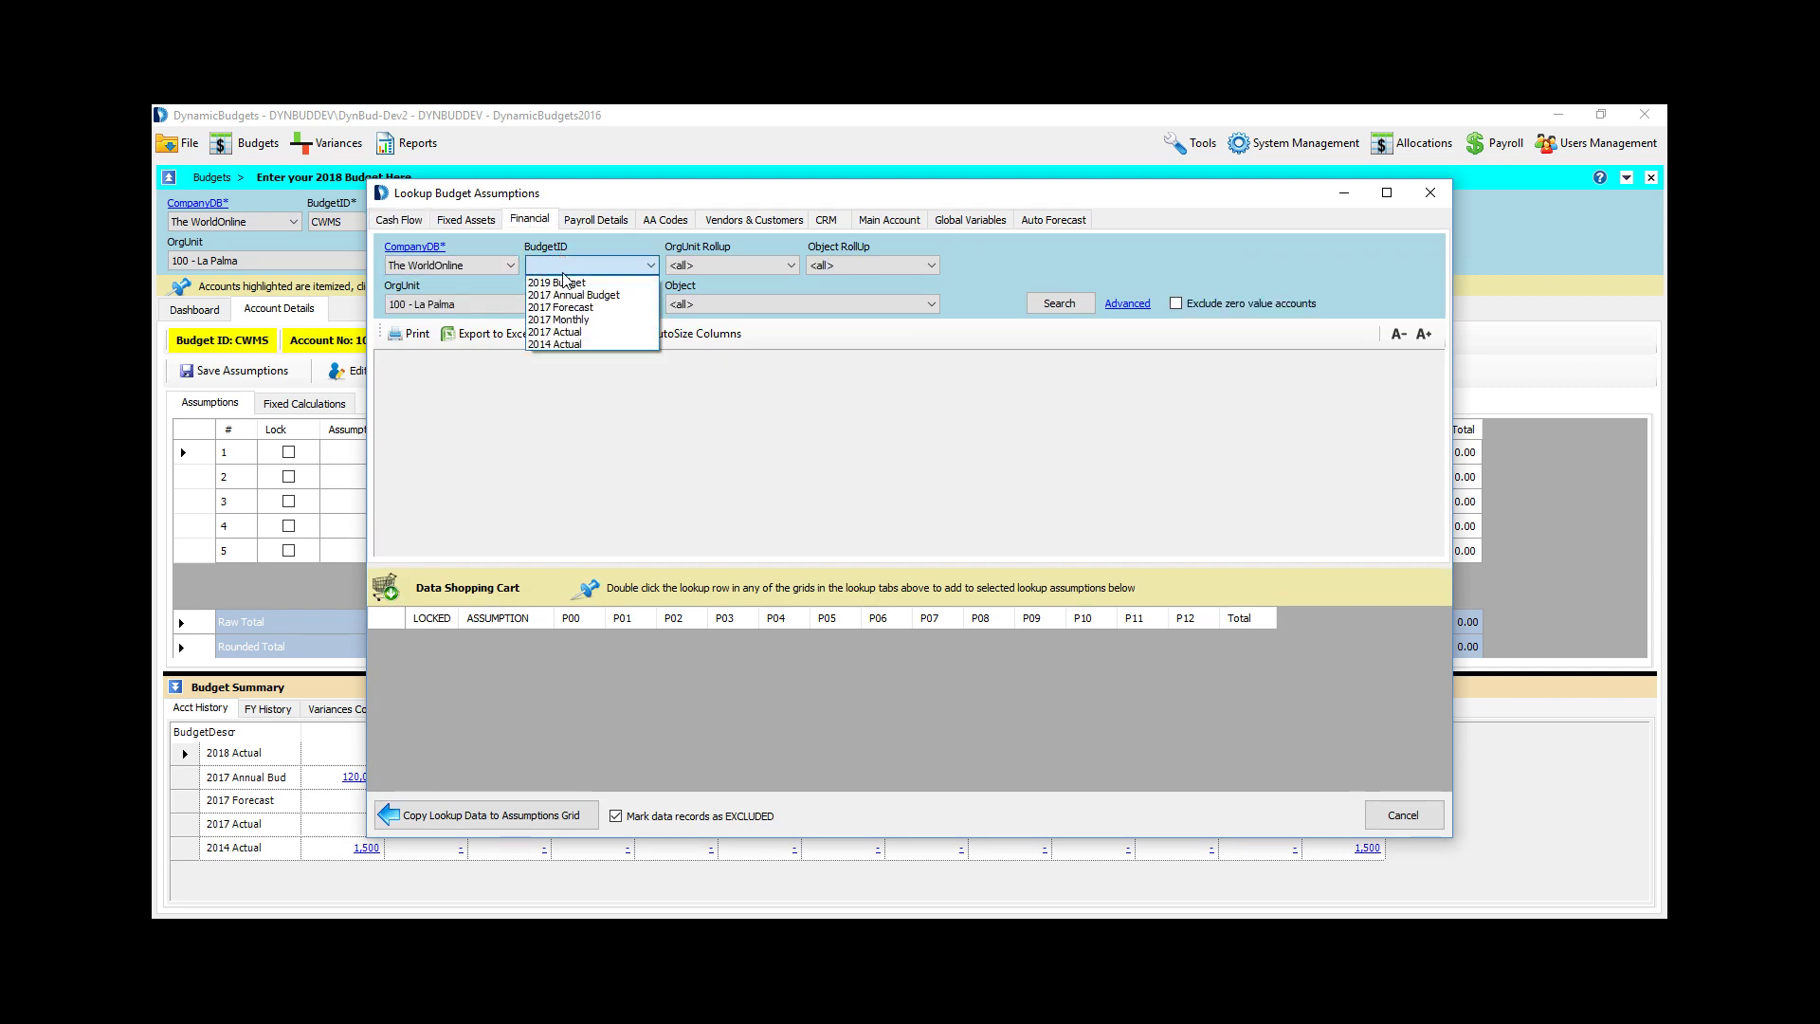
left_click(559, 344)
left_click(1060, 304)
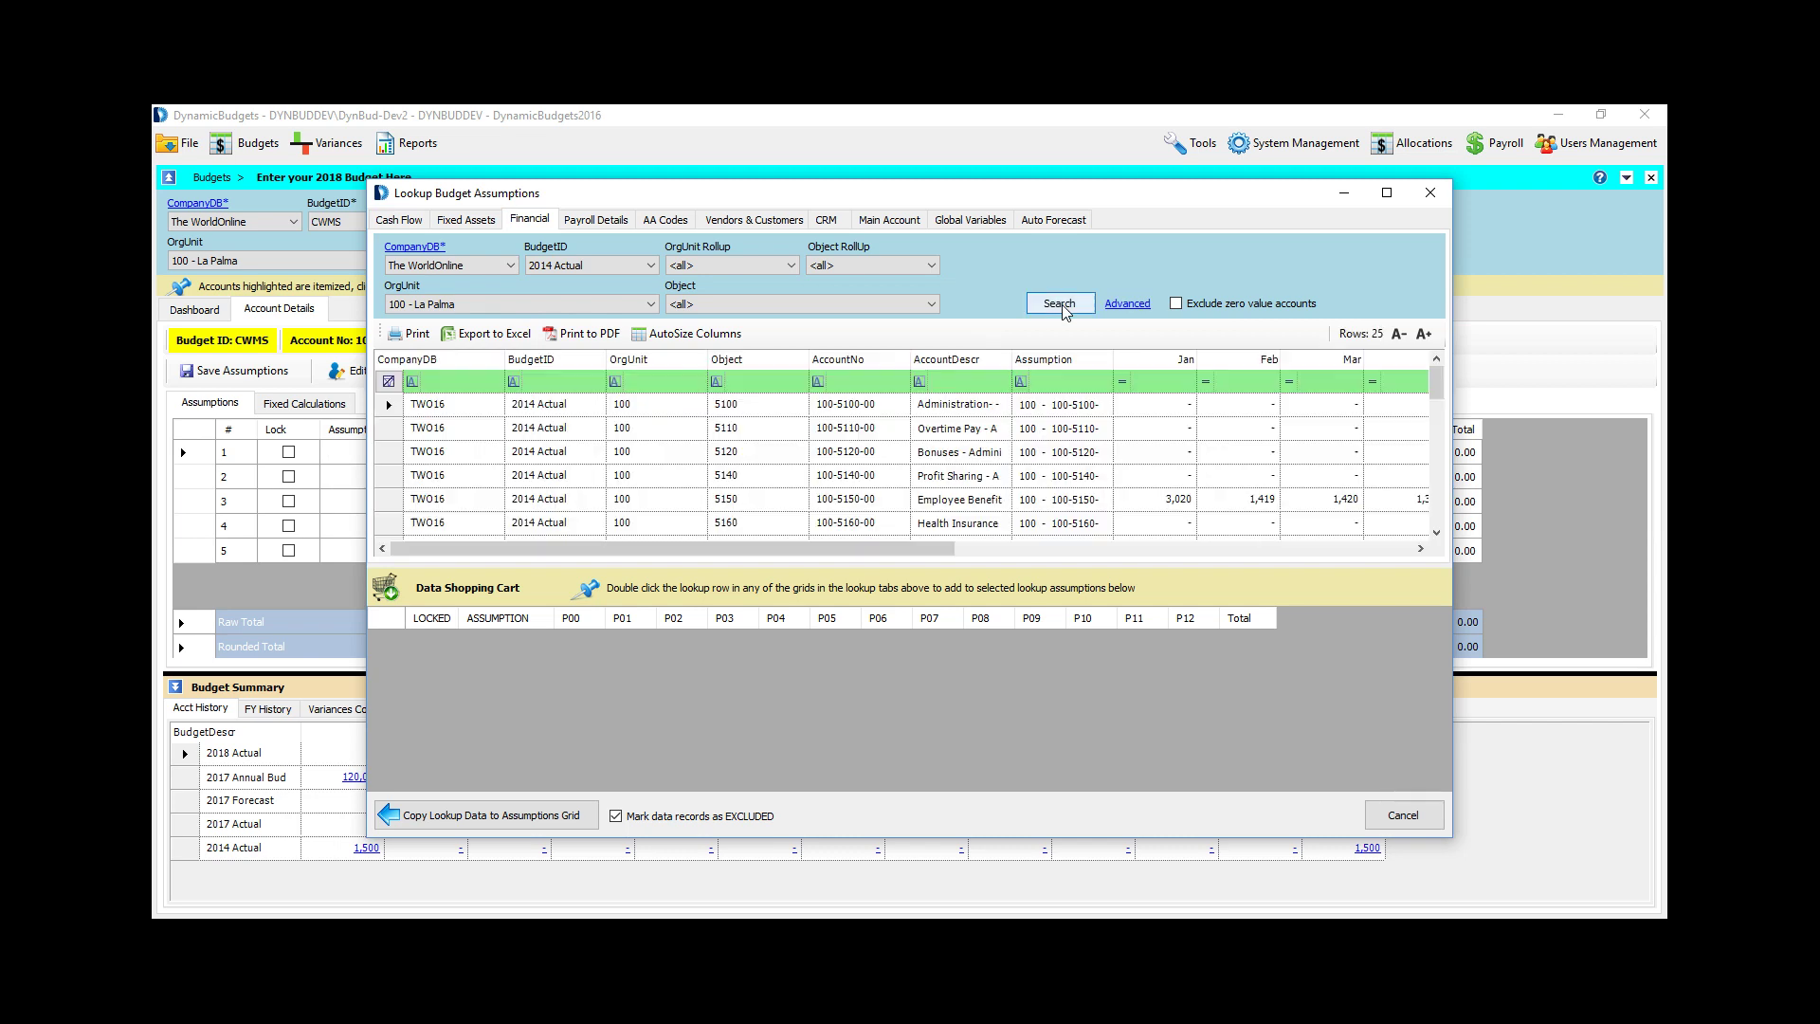
left_click(390, 501)
right_click(389, 500)
left_click(427, 513)
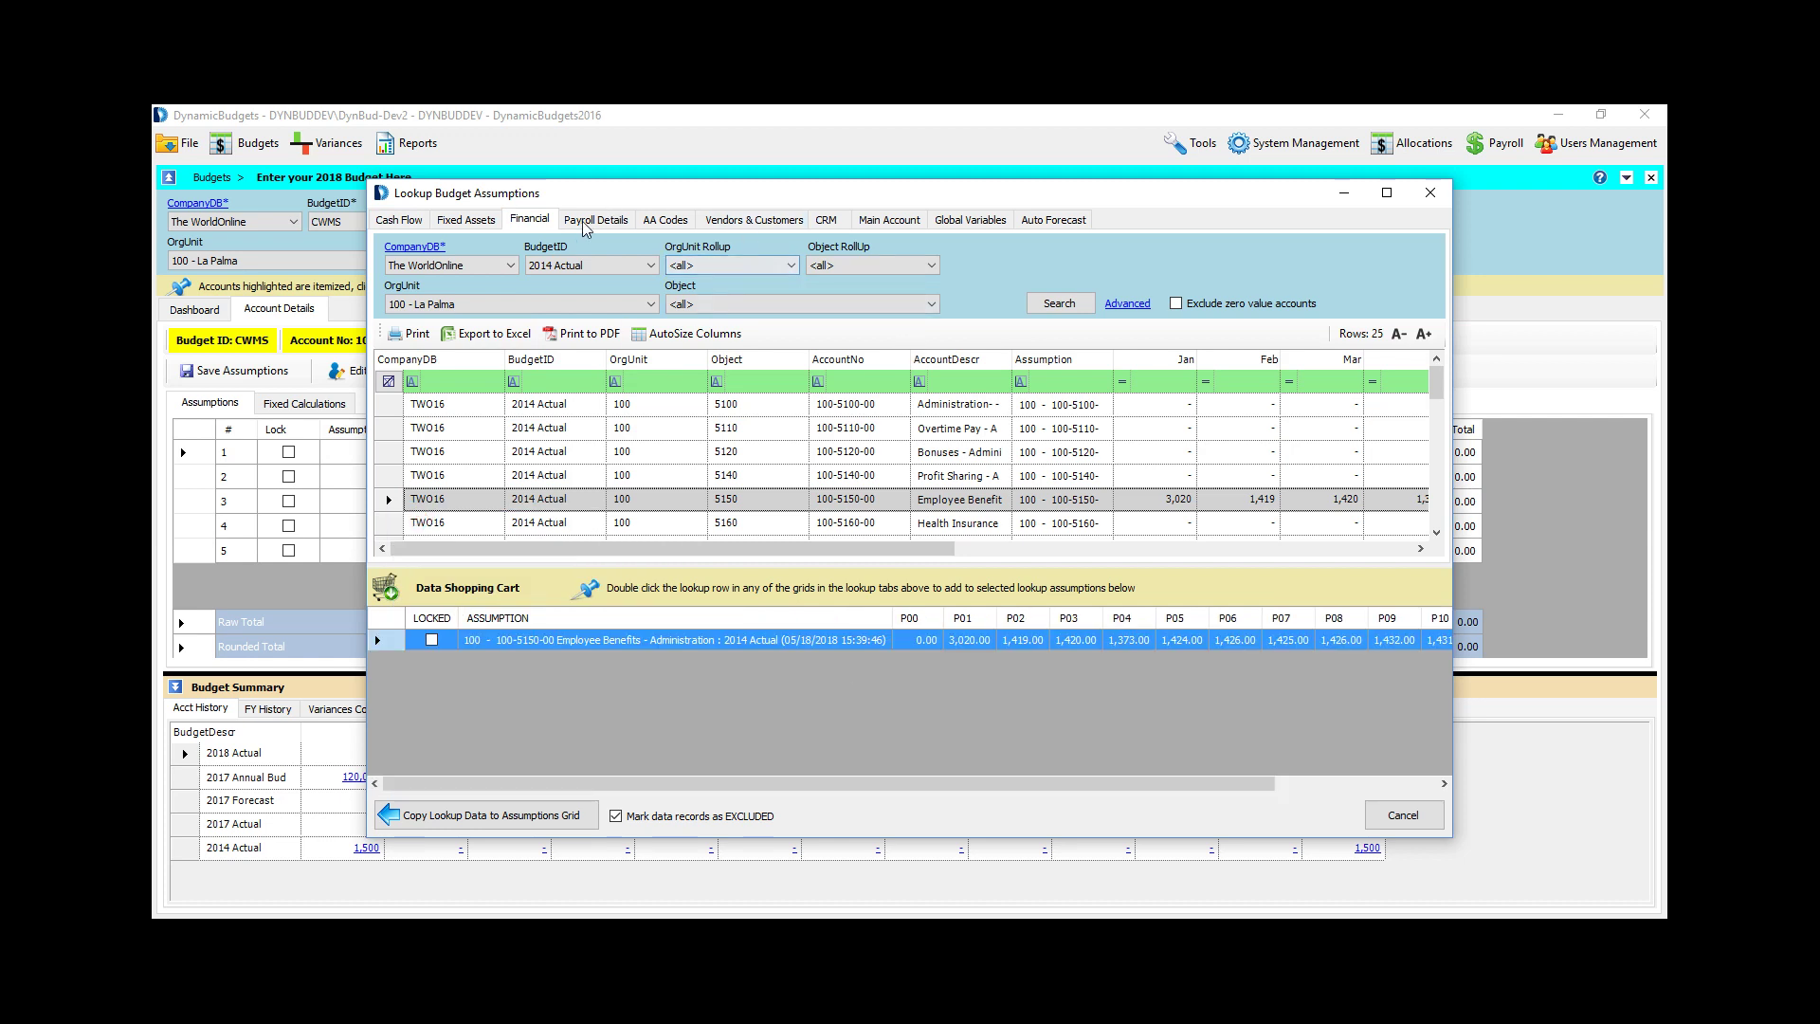
Step: Search the global variables and add FY18 Long John Inflation to the Data Shopping Cart
left_click(959, 222)
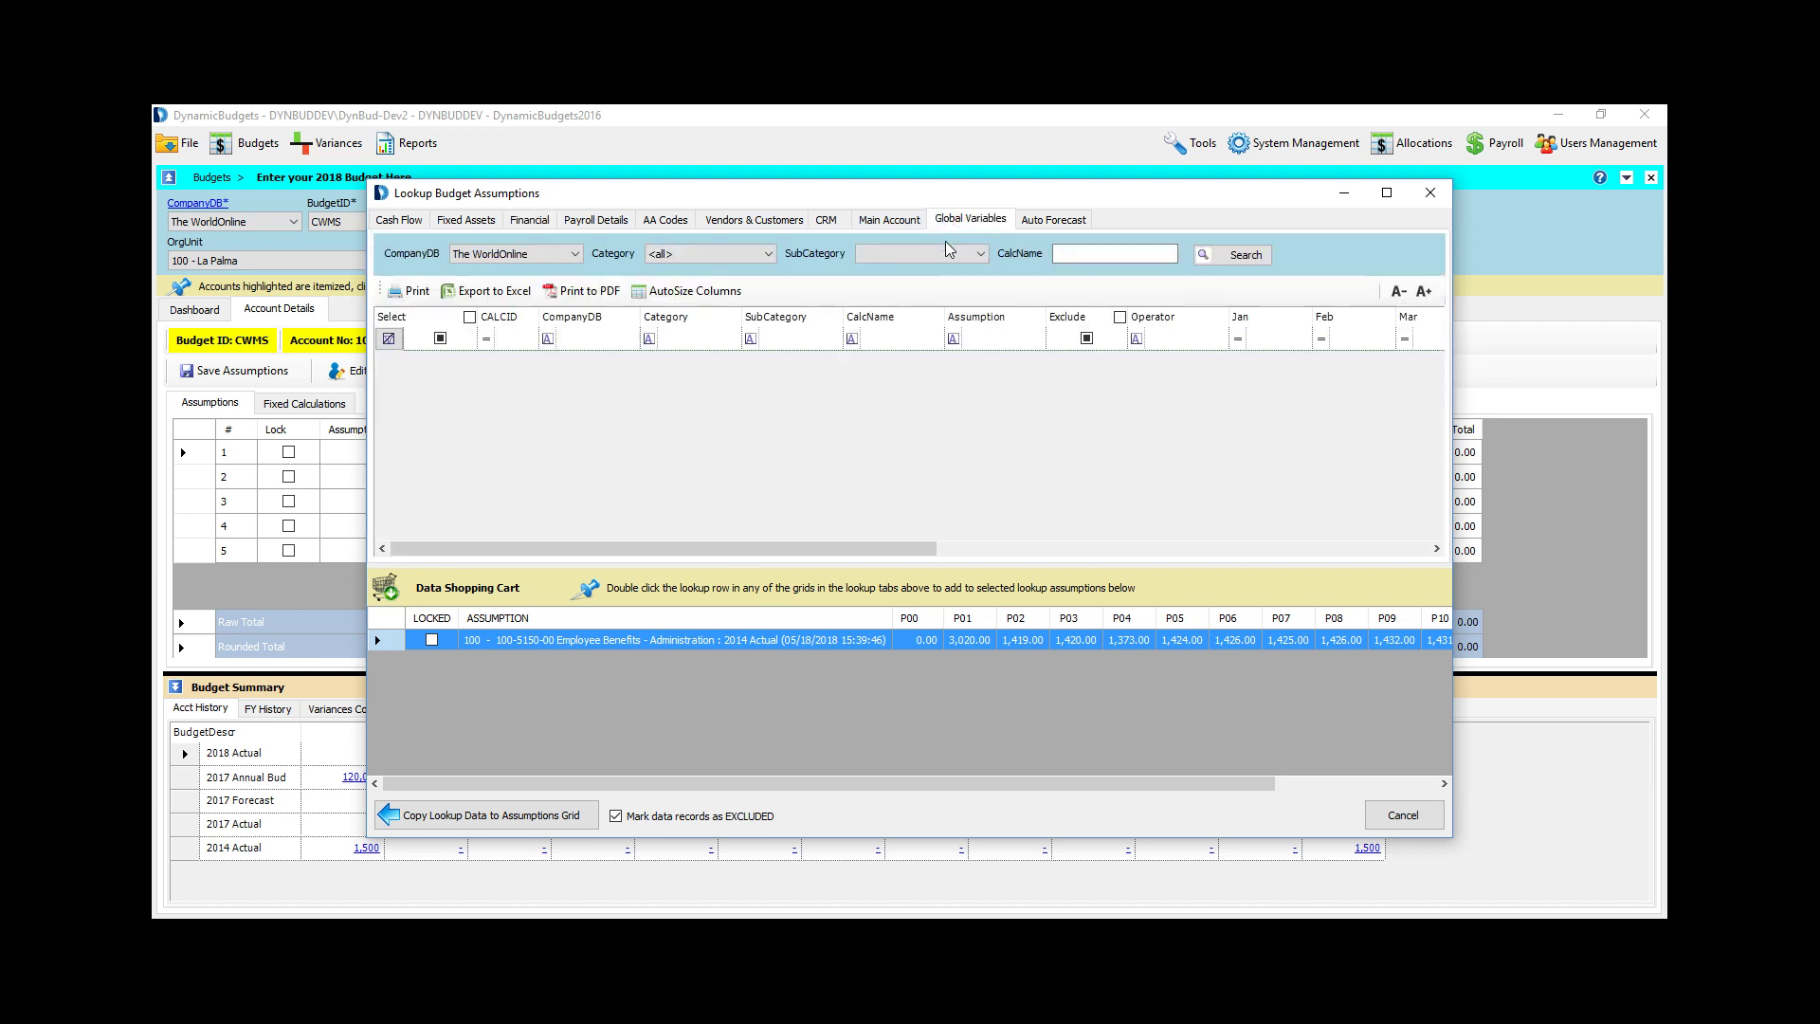
left_click(1217, 256)
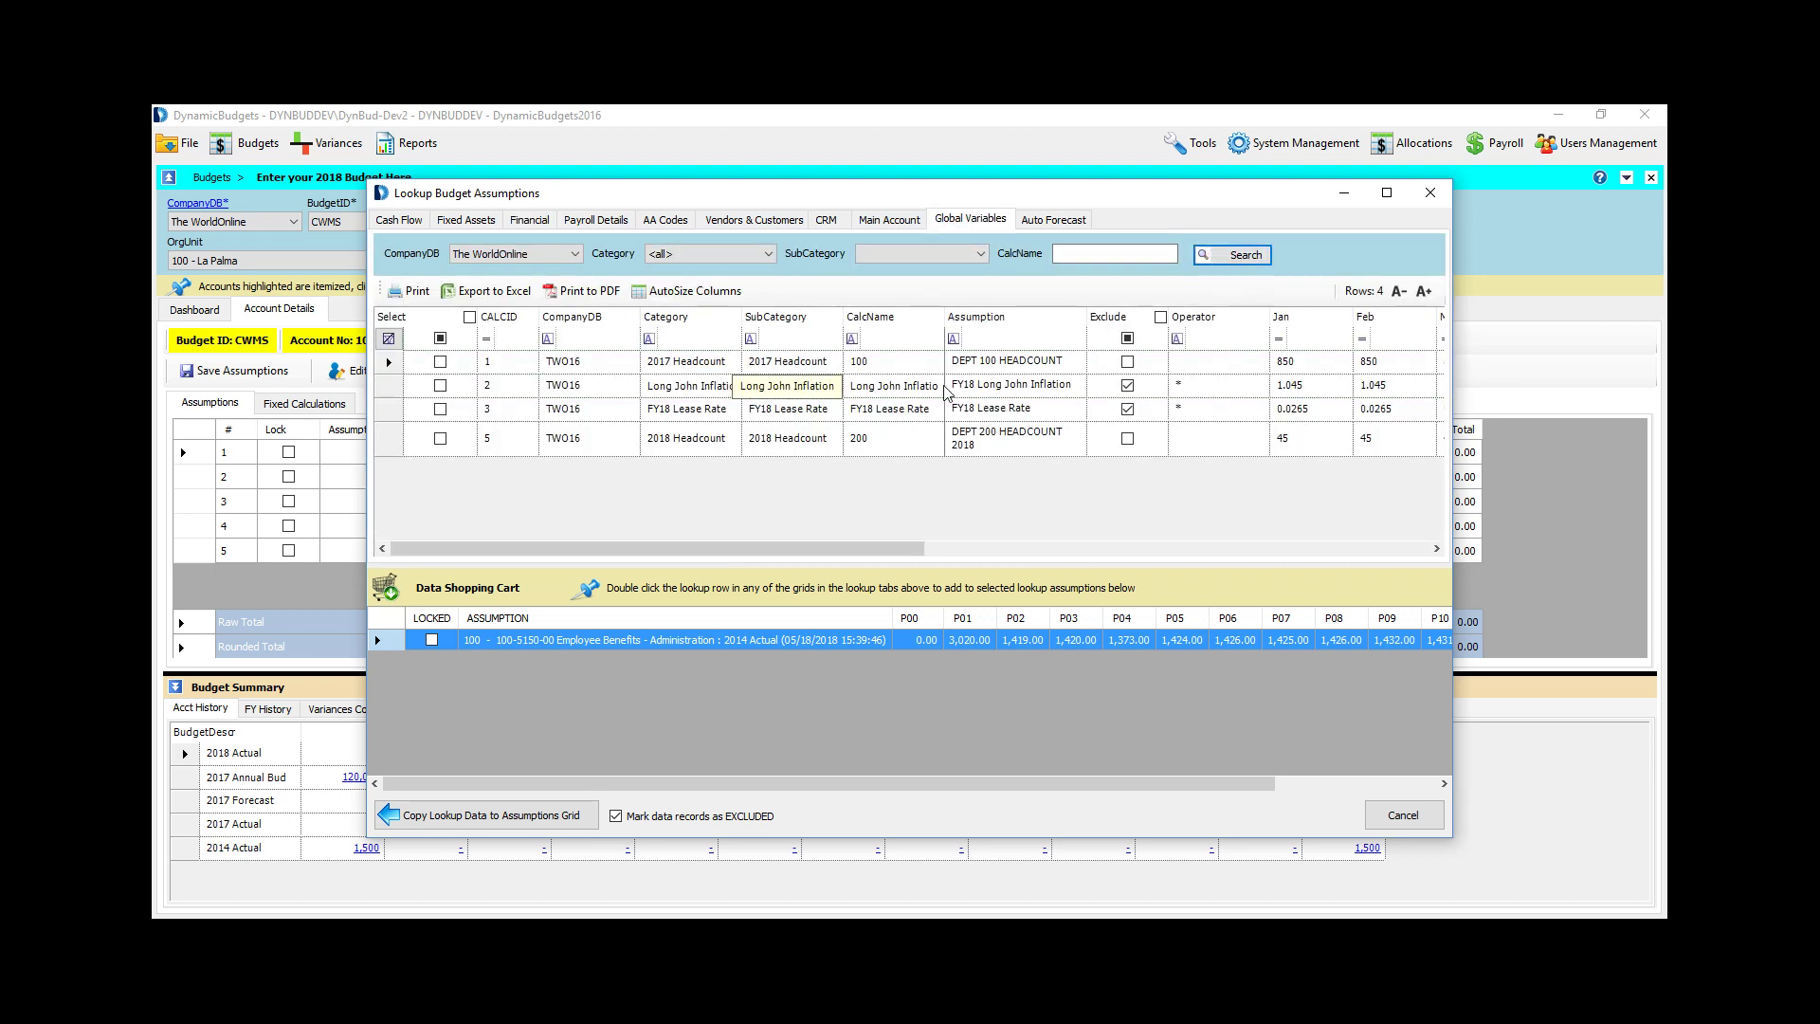
left_click(441, 386)
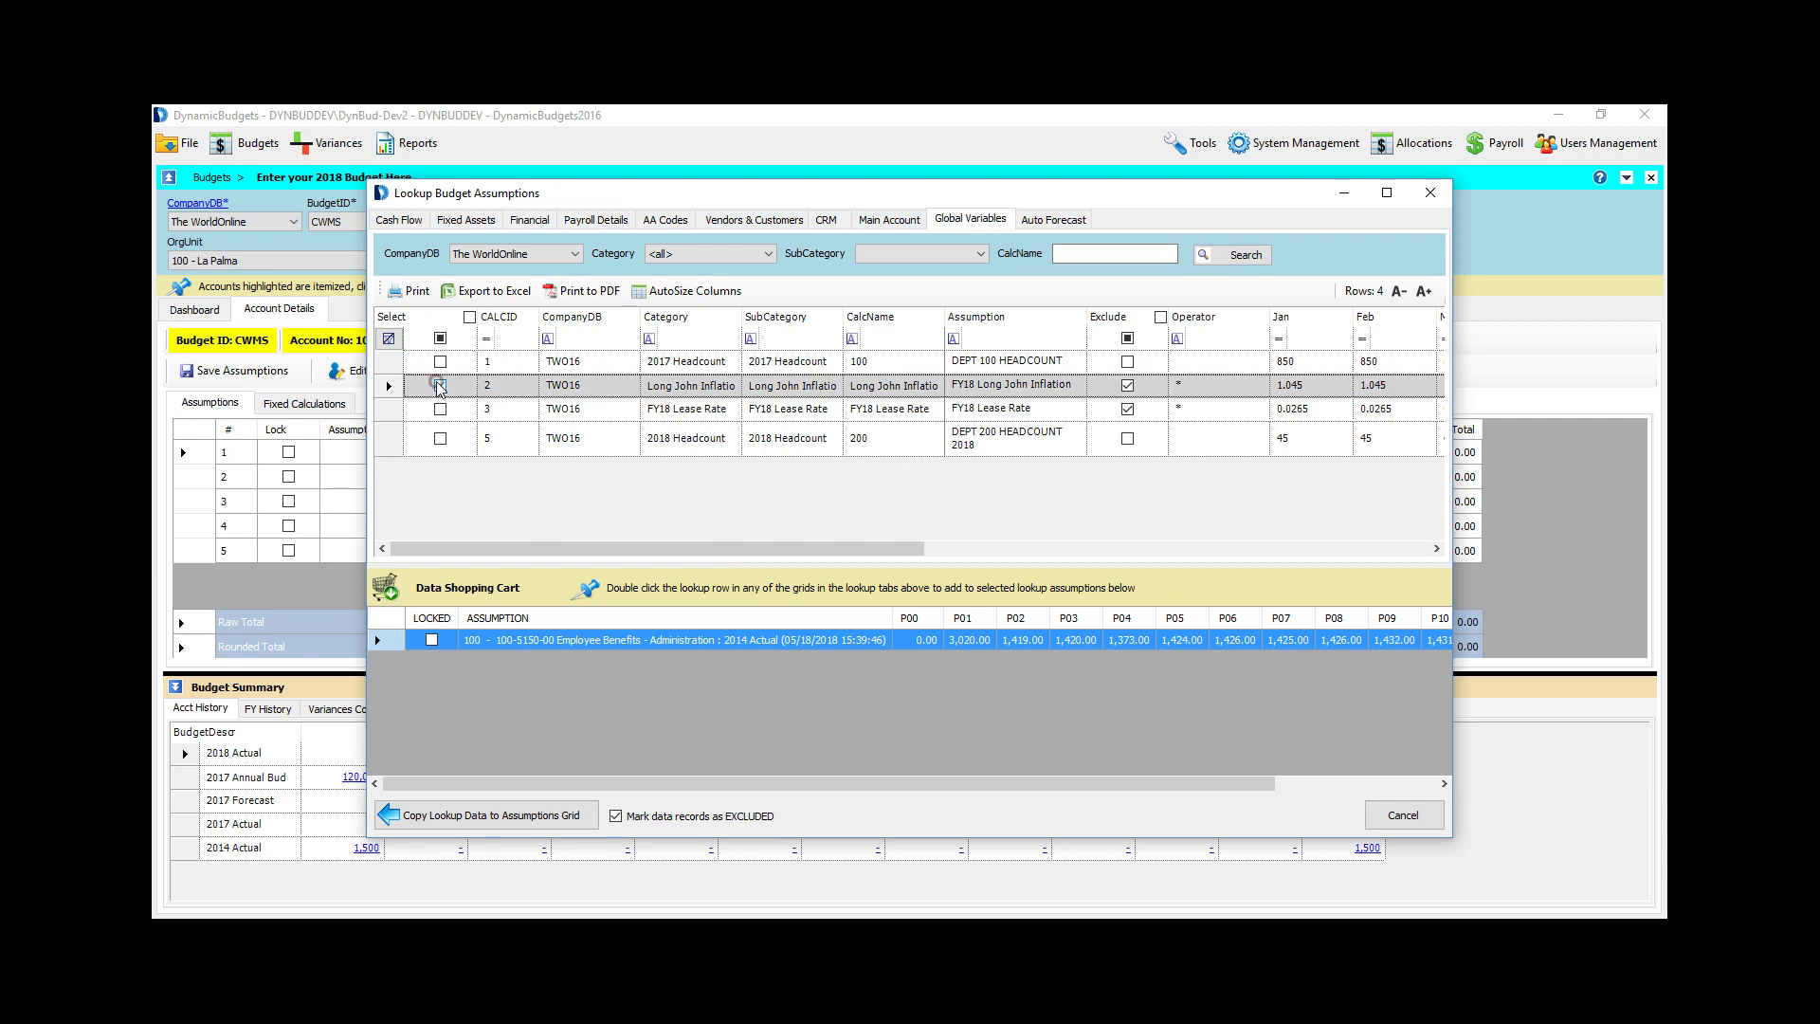
right_click(439, 384)
left_click(492, 420)
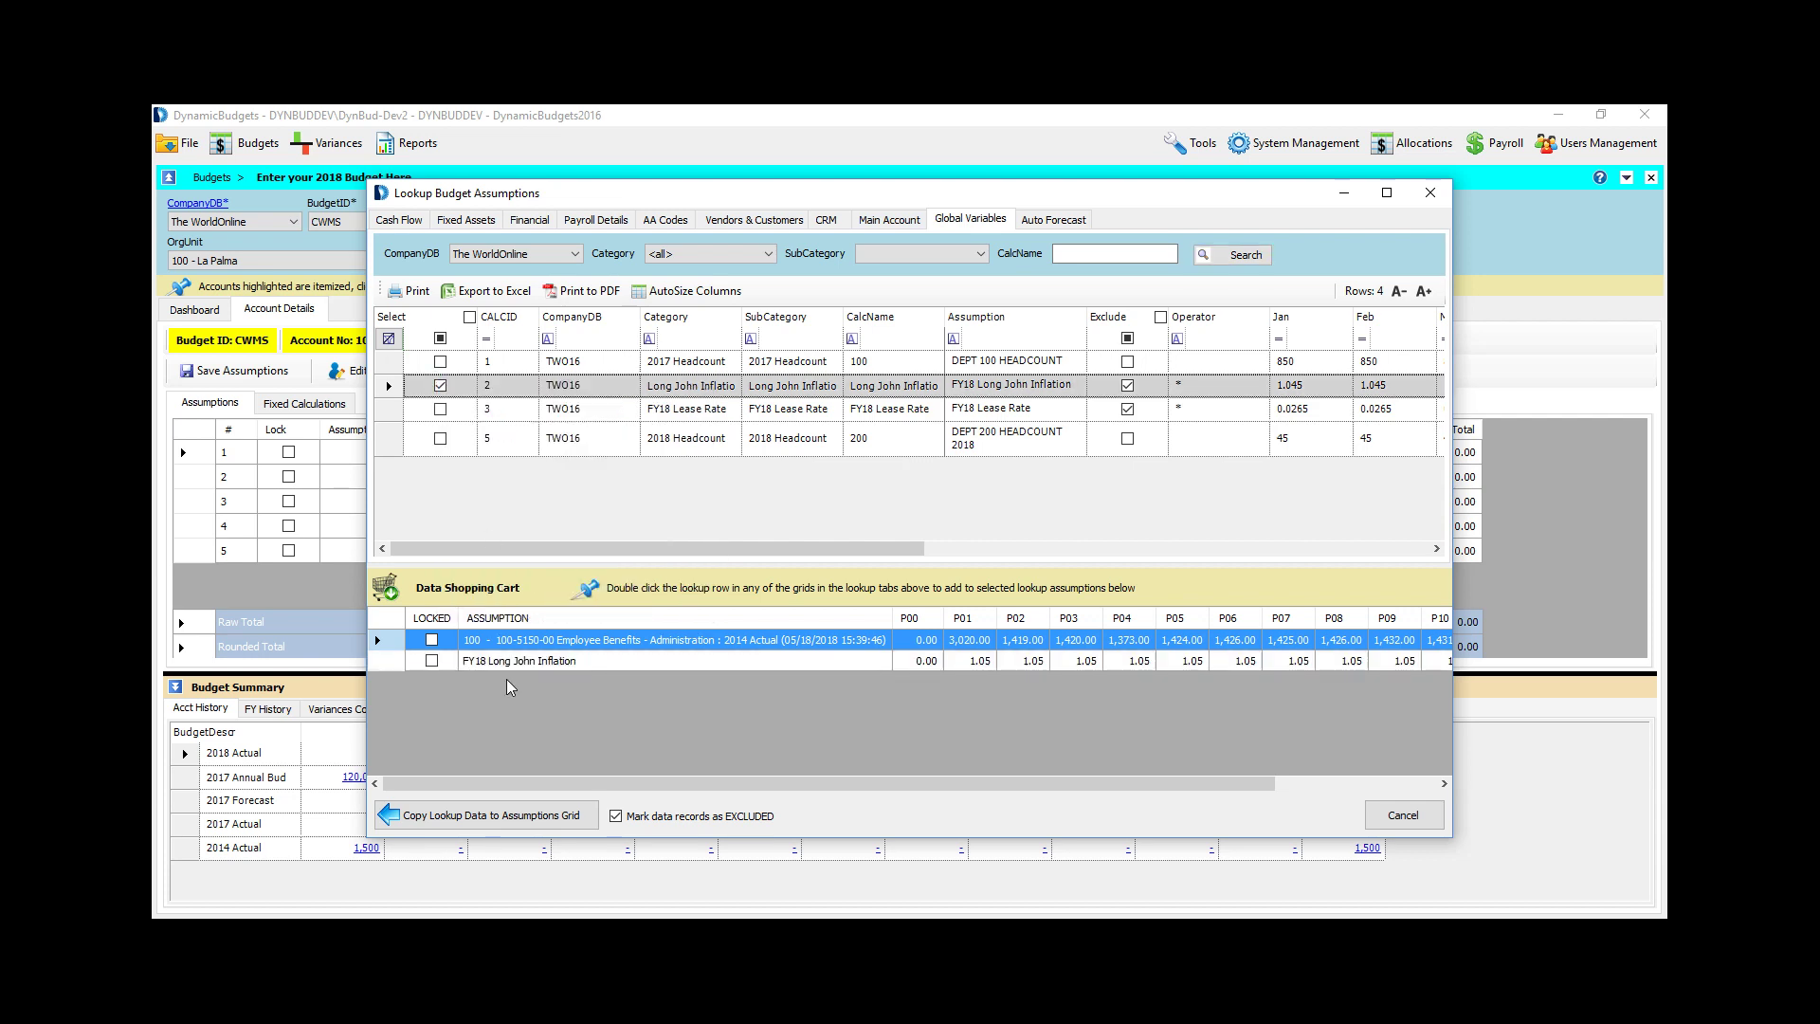
Step: Copy the lookup data to the assumptions grid, setting fx to + for Employee Benefits and = for line 3
left_click(572, 817)
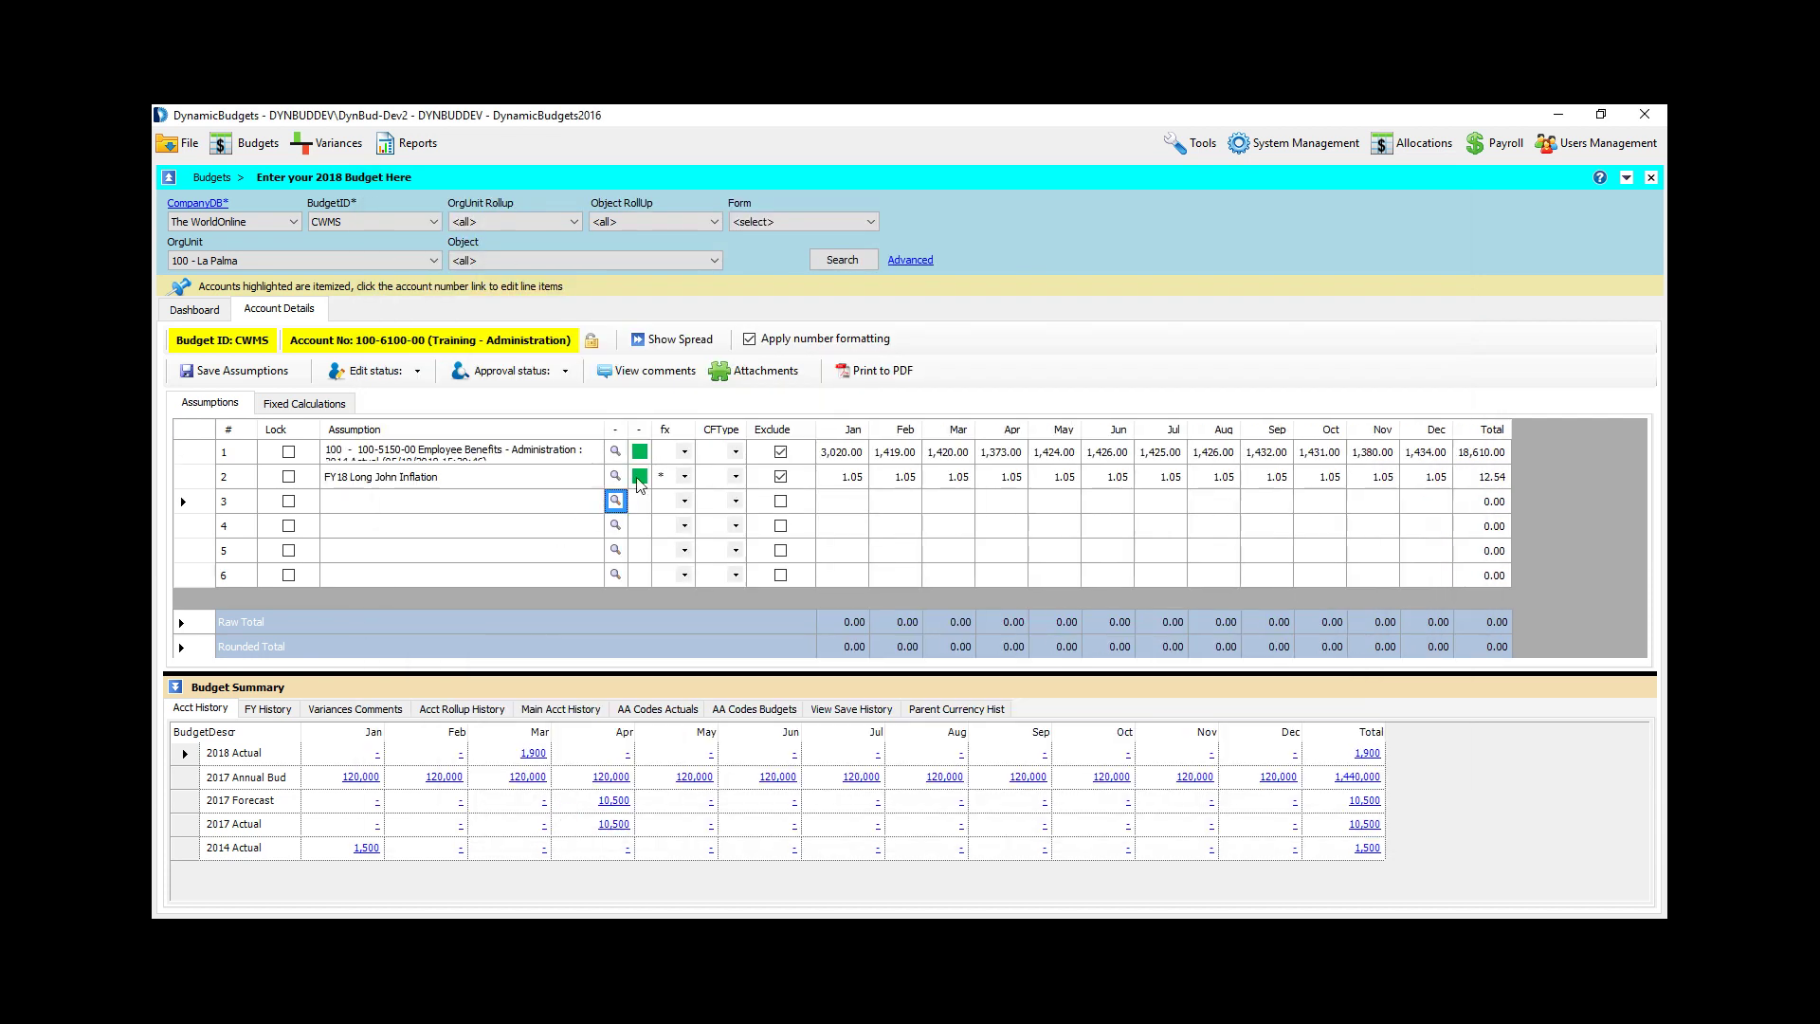
left_click(664, 455)
type("+")
left_click(664, 502)
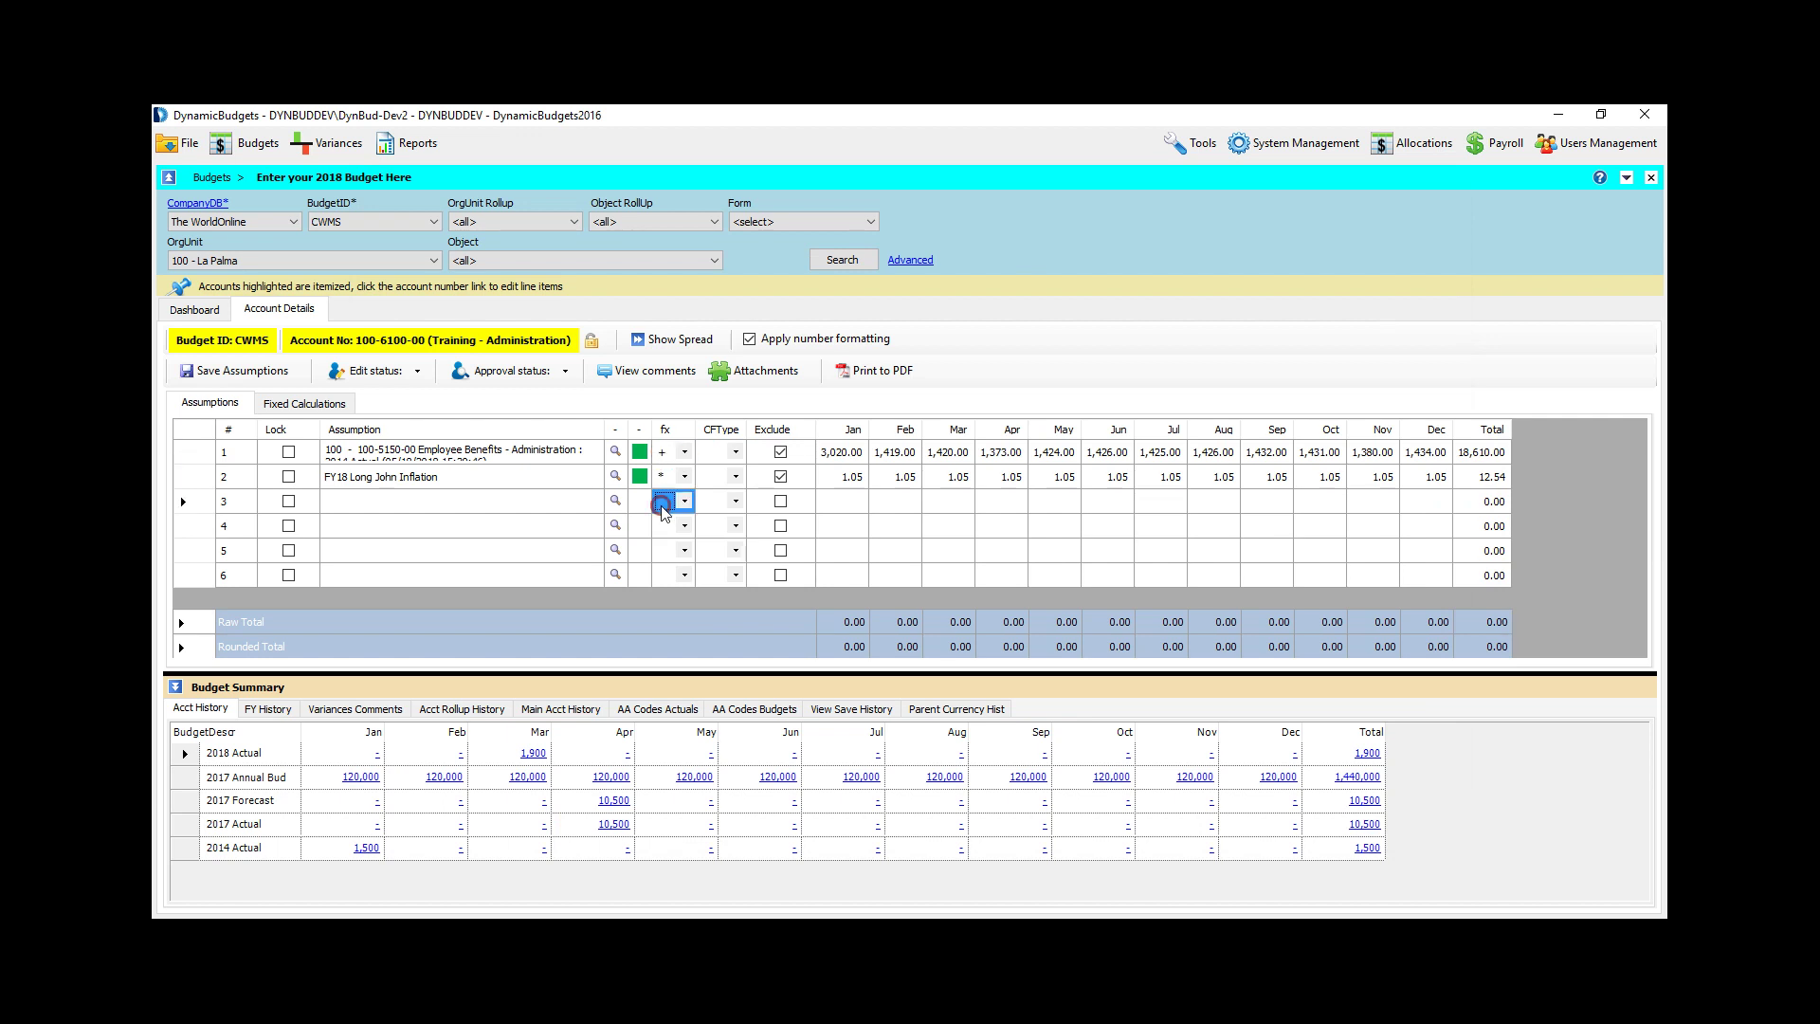
left_click(890, 529)
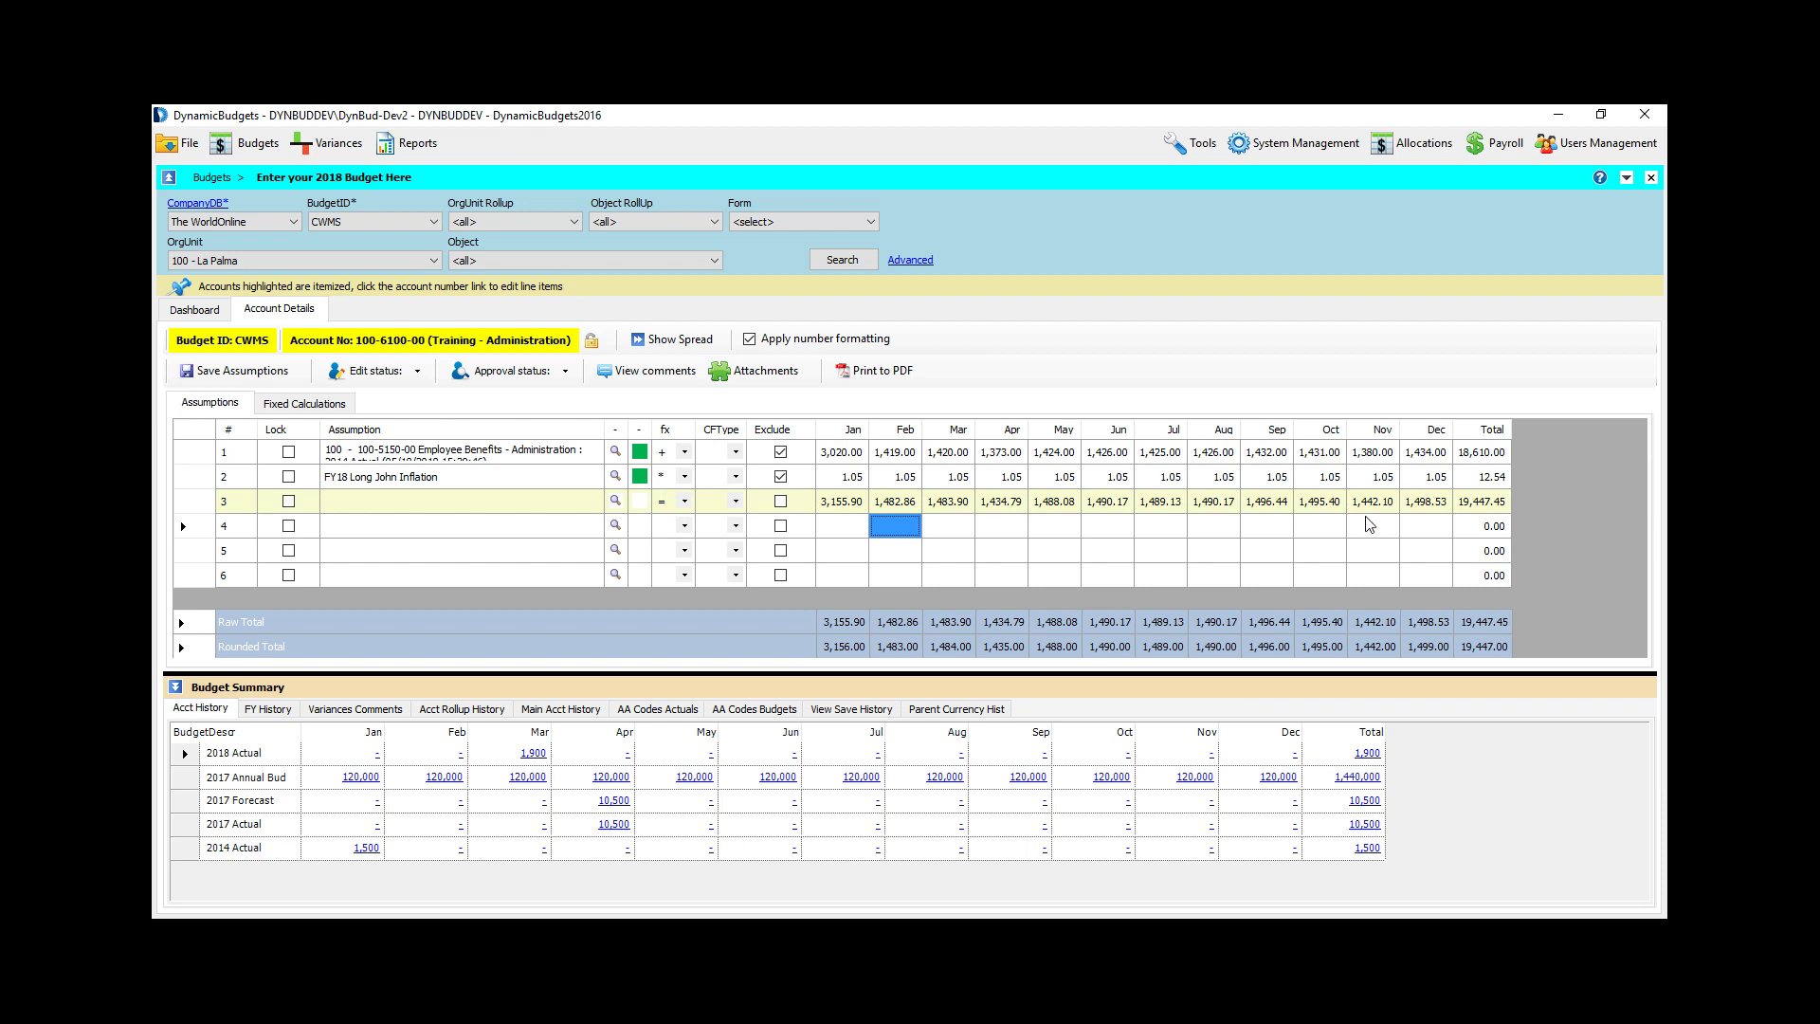
Step: Delete the Employee Benefits, FY18 Long John Inflation and calculated result lines
left_click_drag(199, 451, 201, 500)
right_click(202, 501)
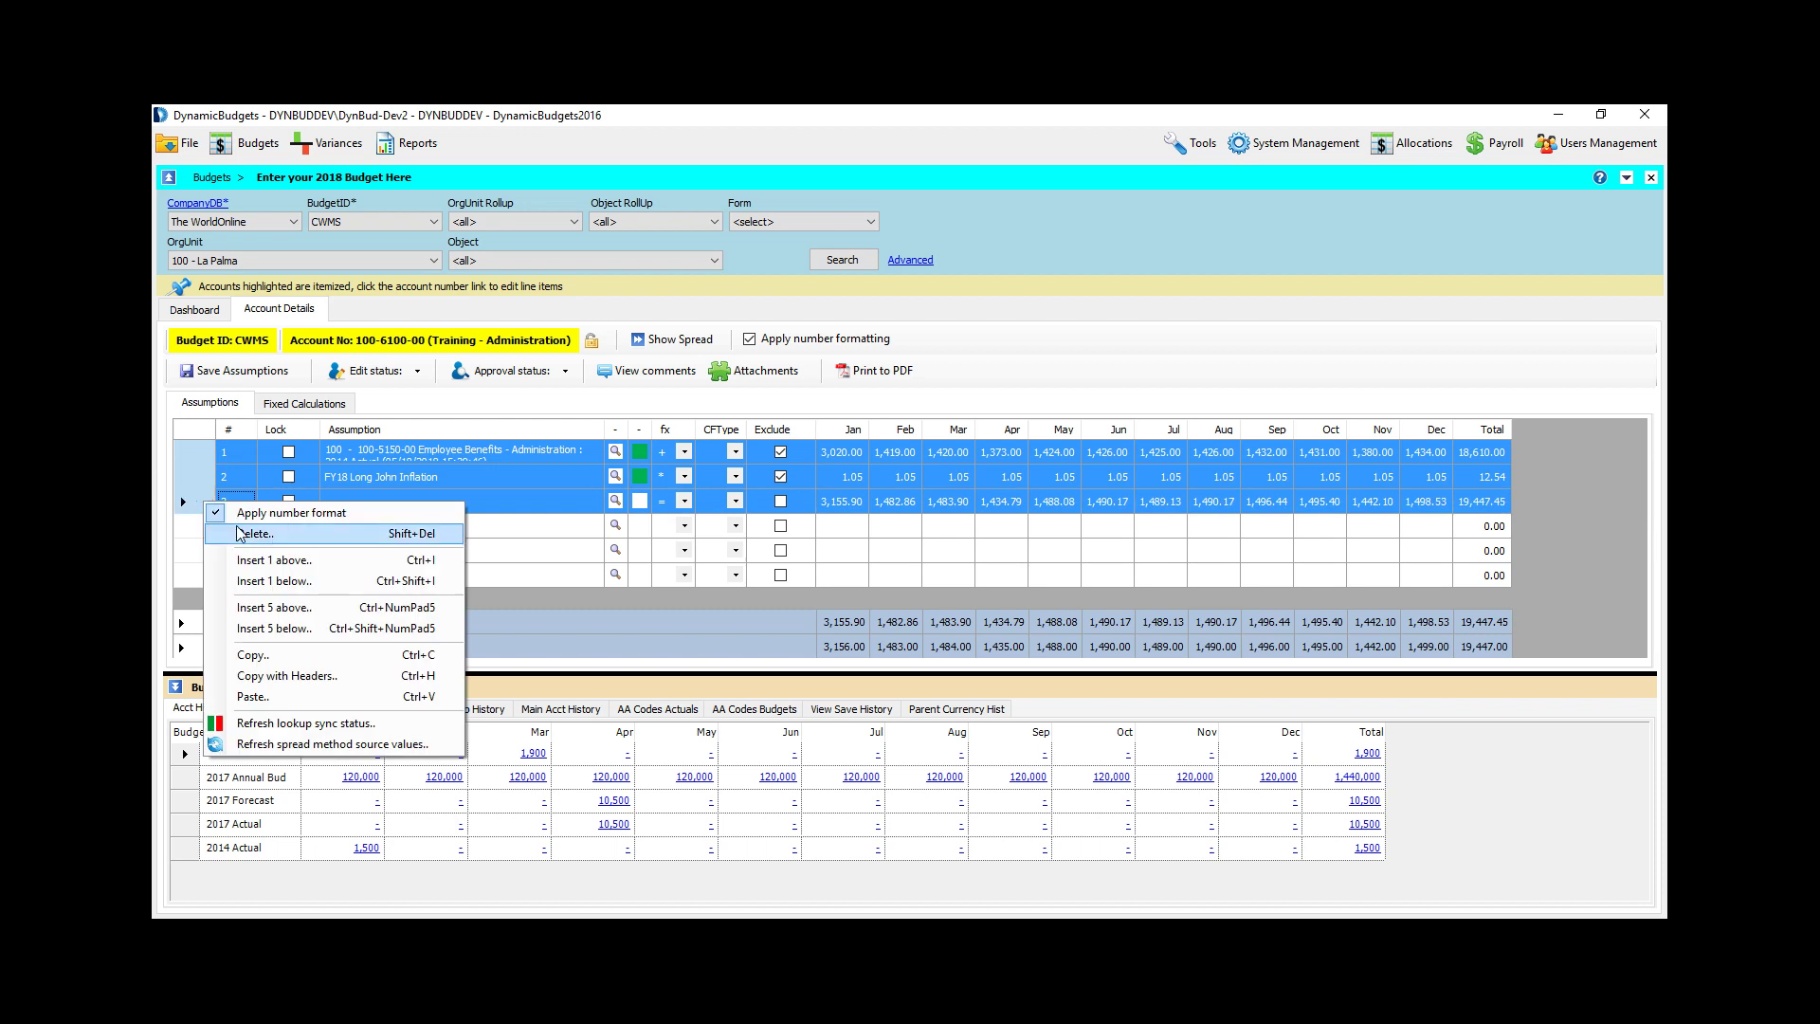
left_click(290, 536)
left_click(965, 582)
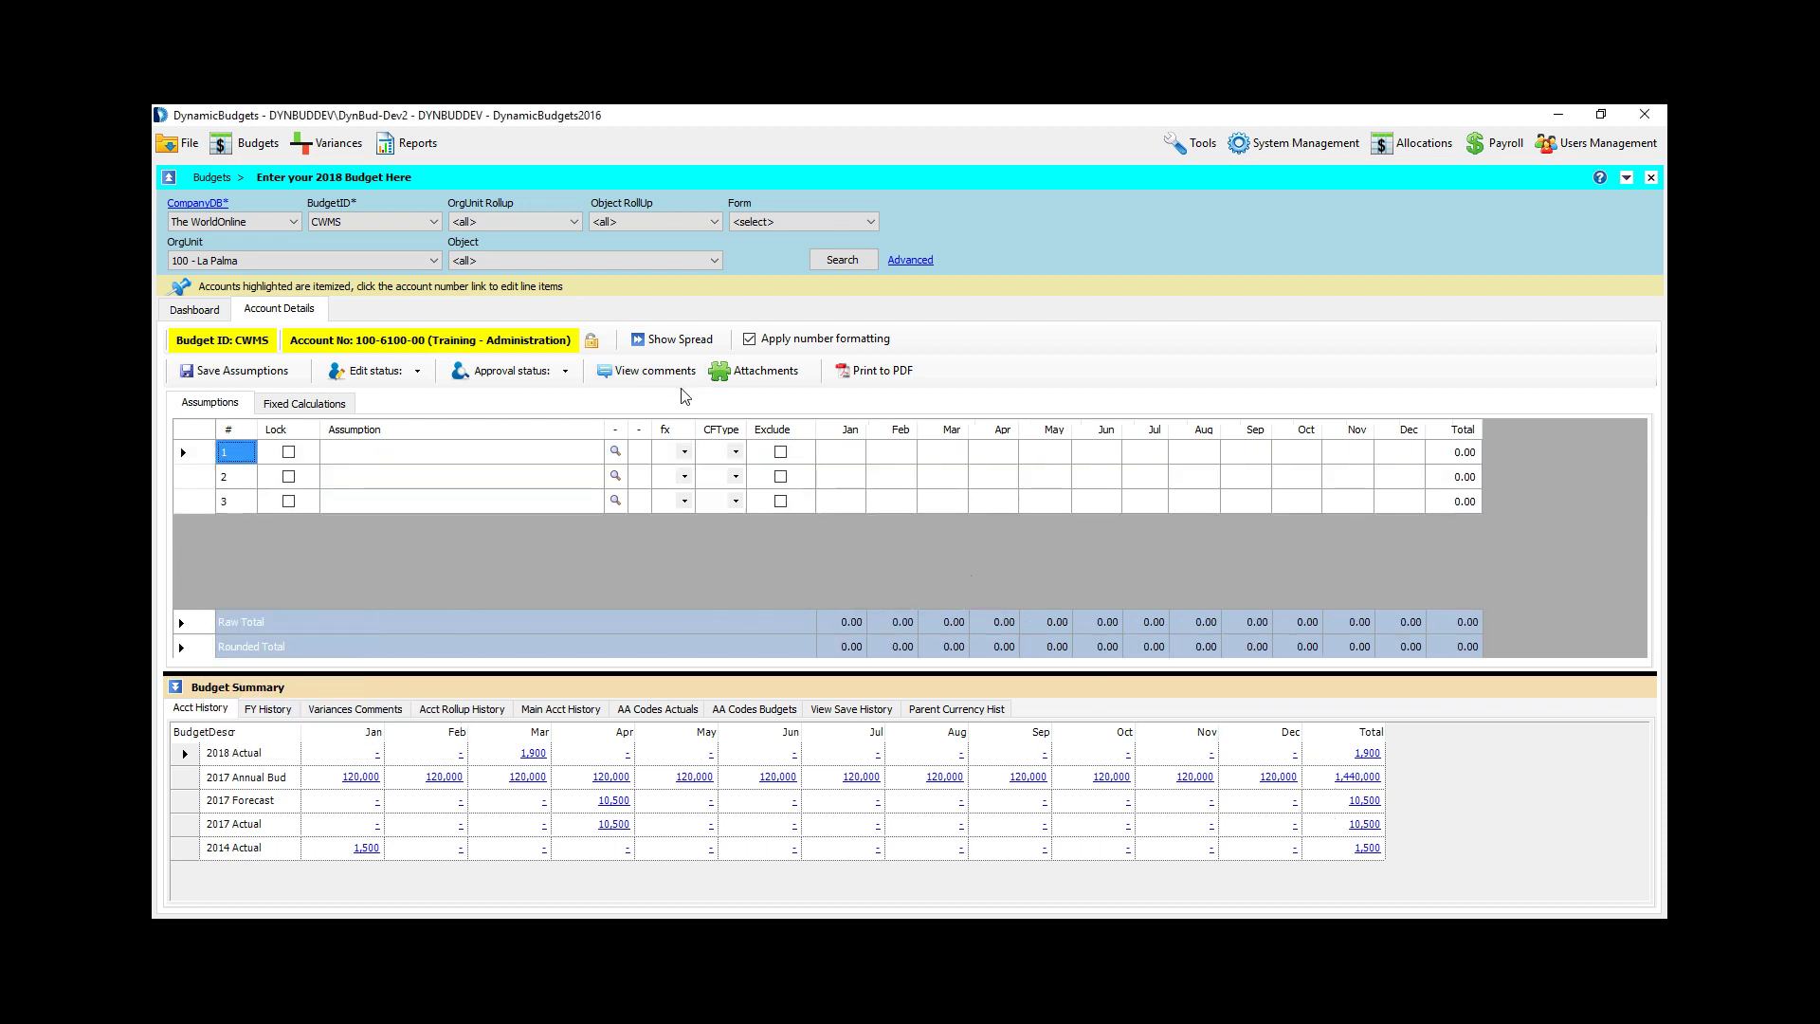
Step: Show the spread columns and set line 1 to Number 10500, Qty 1 and Rate 1.2
left_click(671, 339)
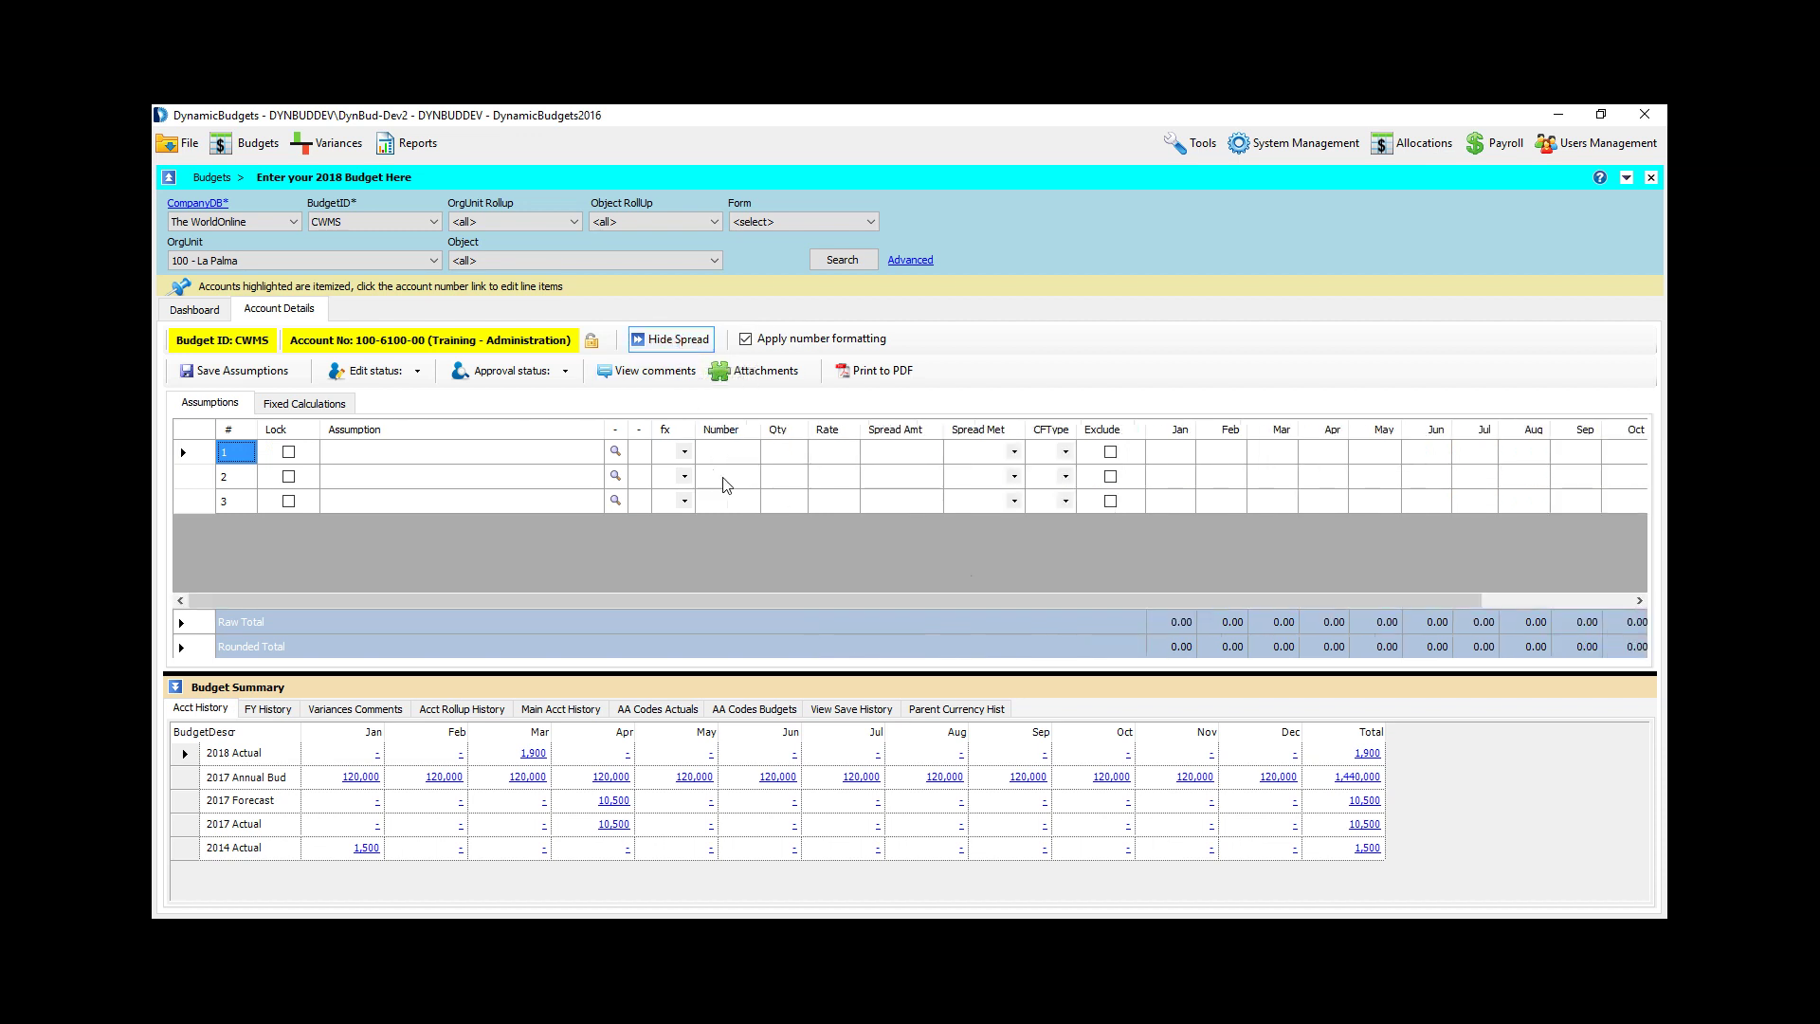
left_click(716, 449)
type("10500")
key("Tab")
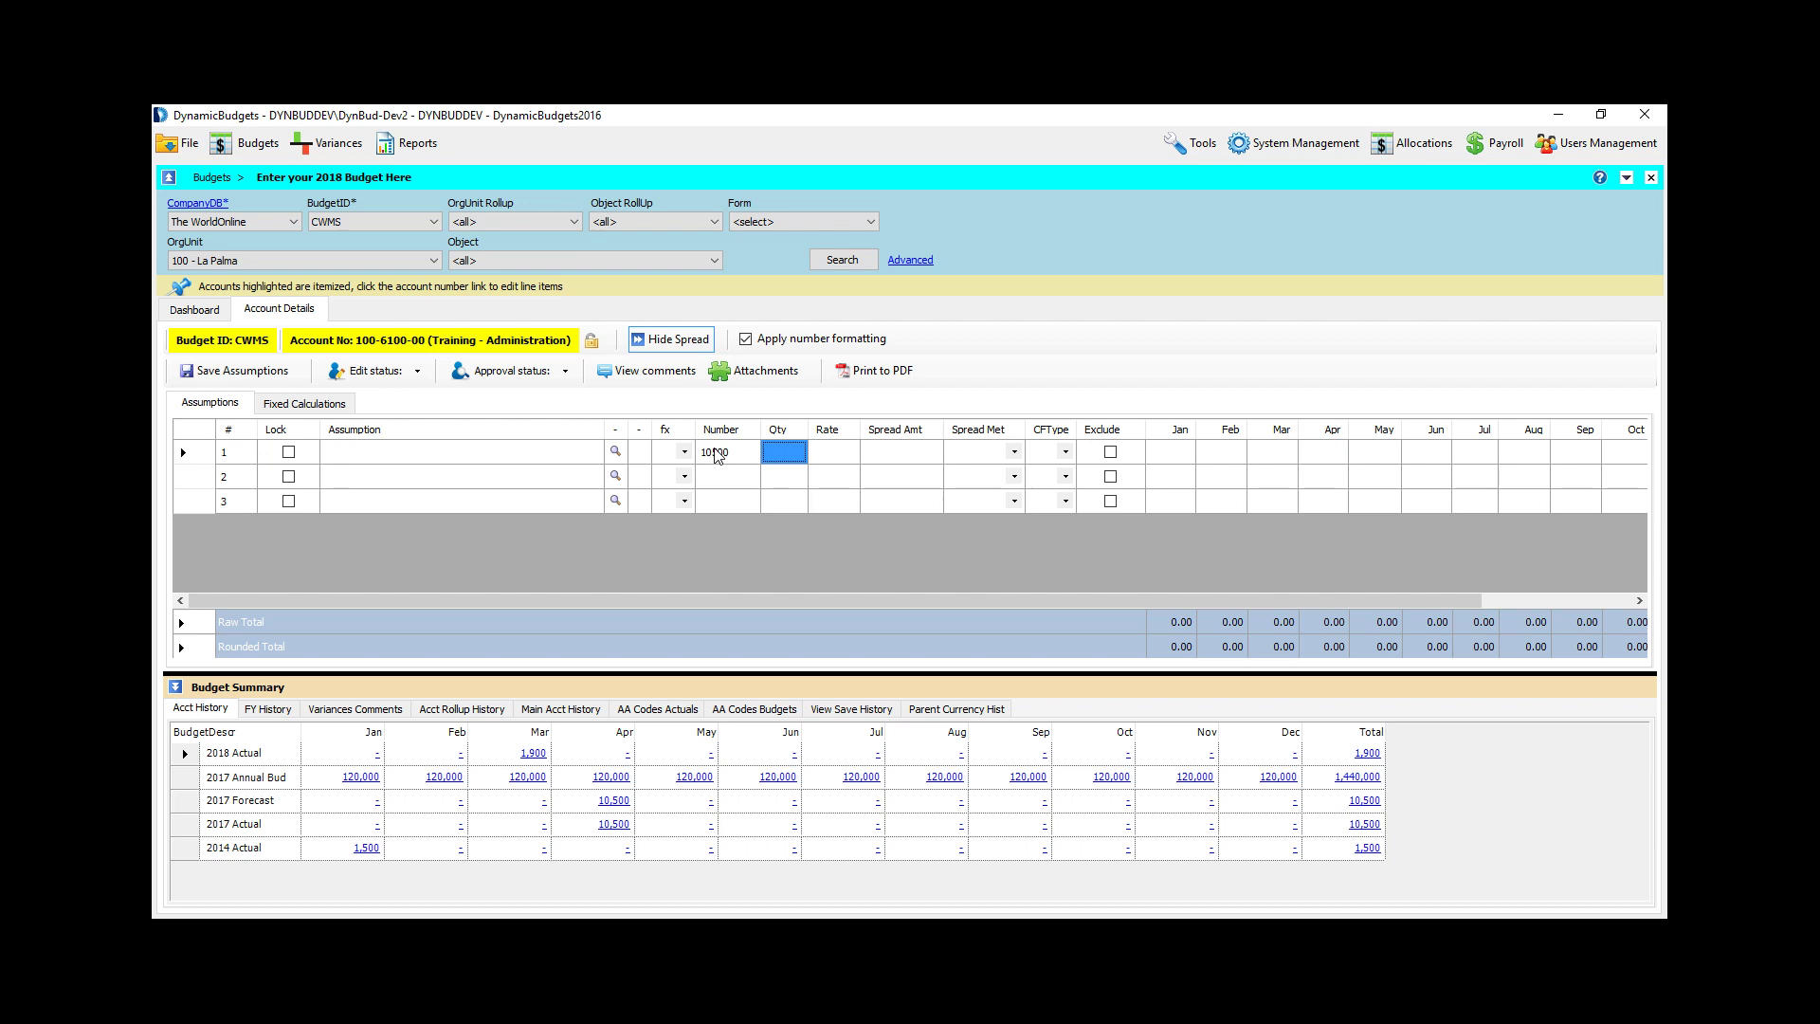
type("1")
key("Tab")
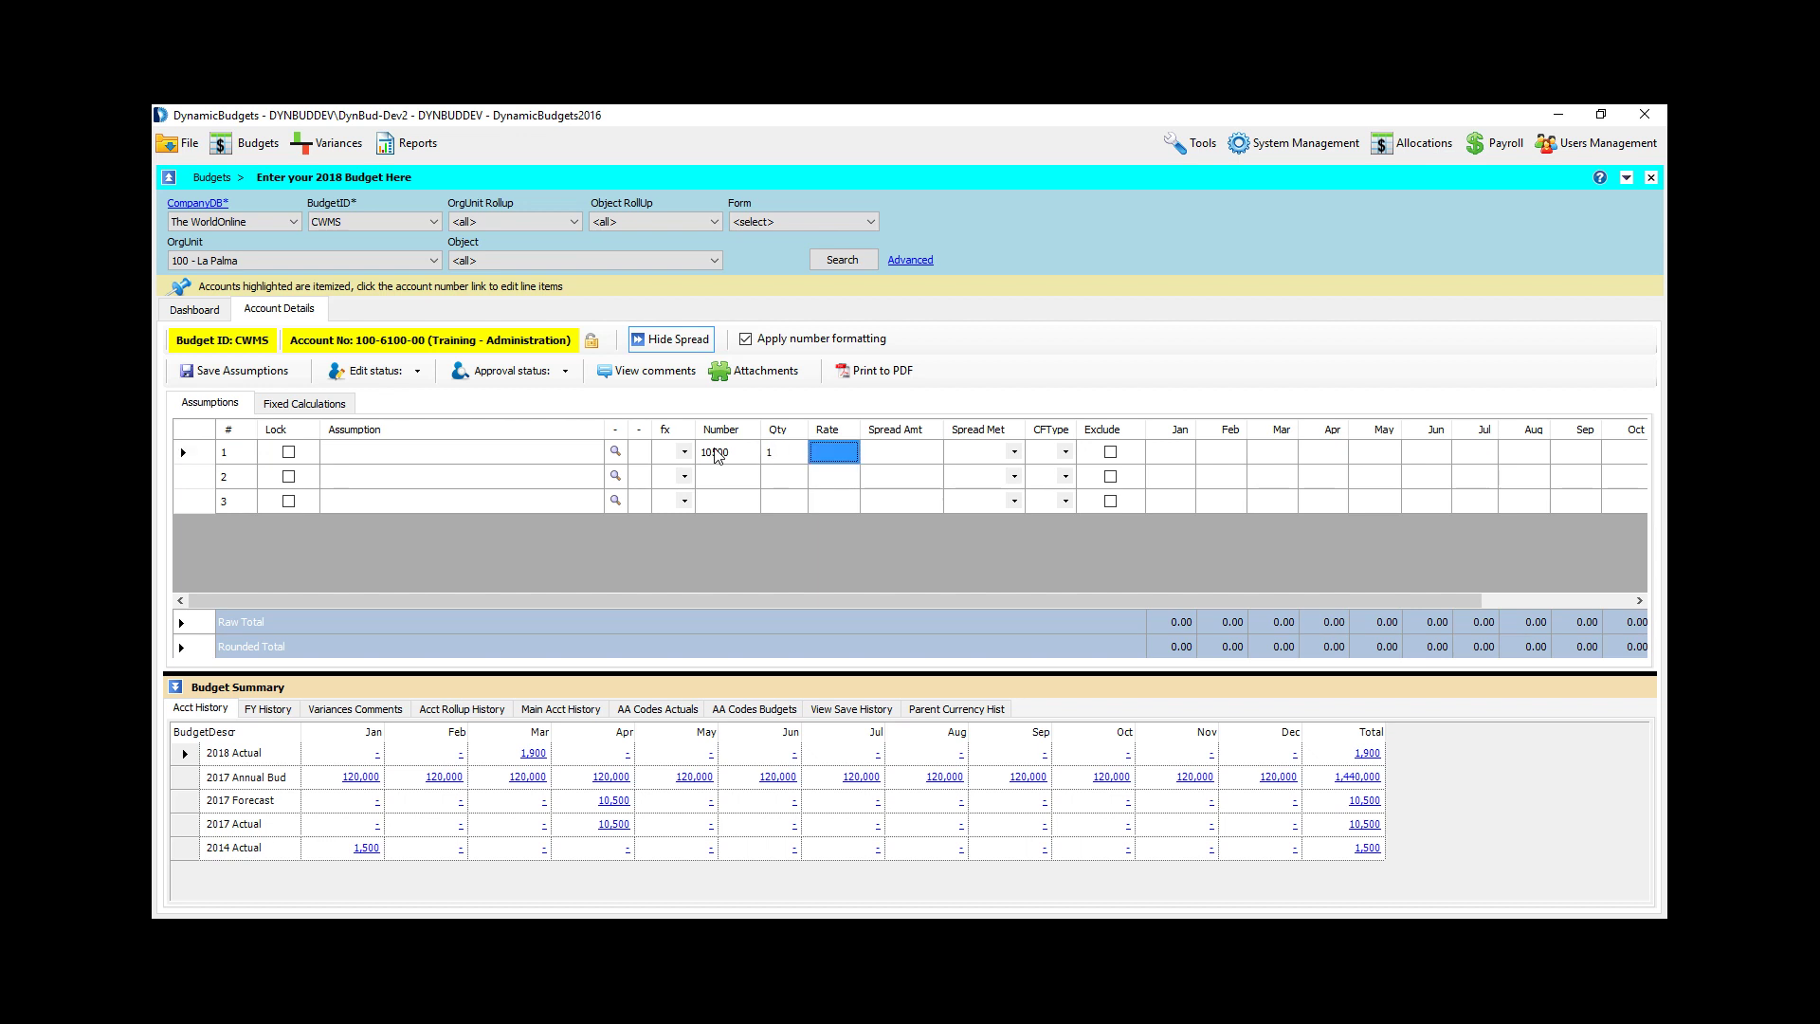
type("1.2")
key("Tab")
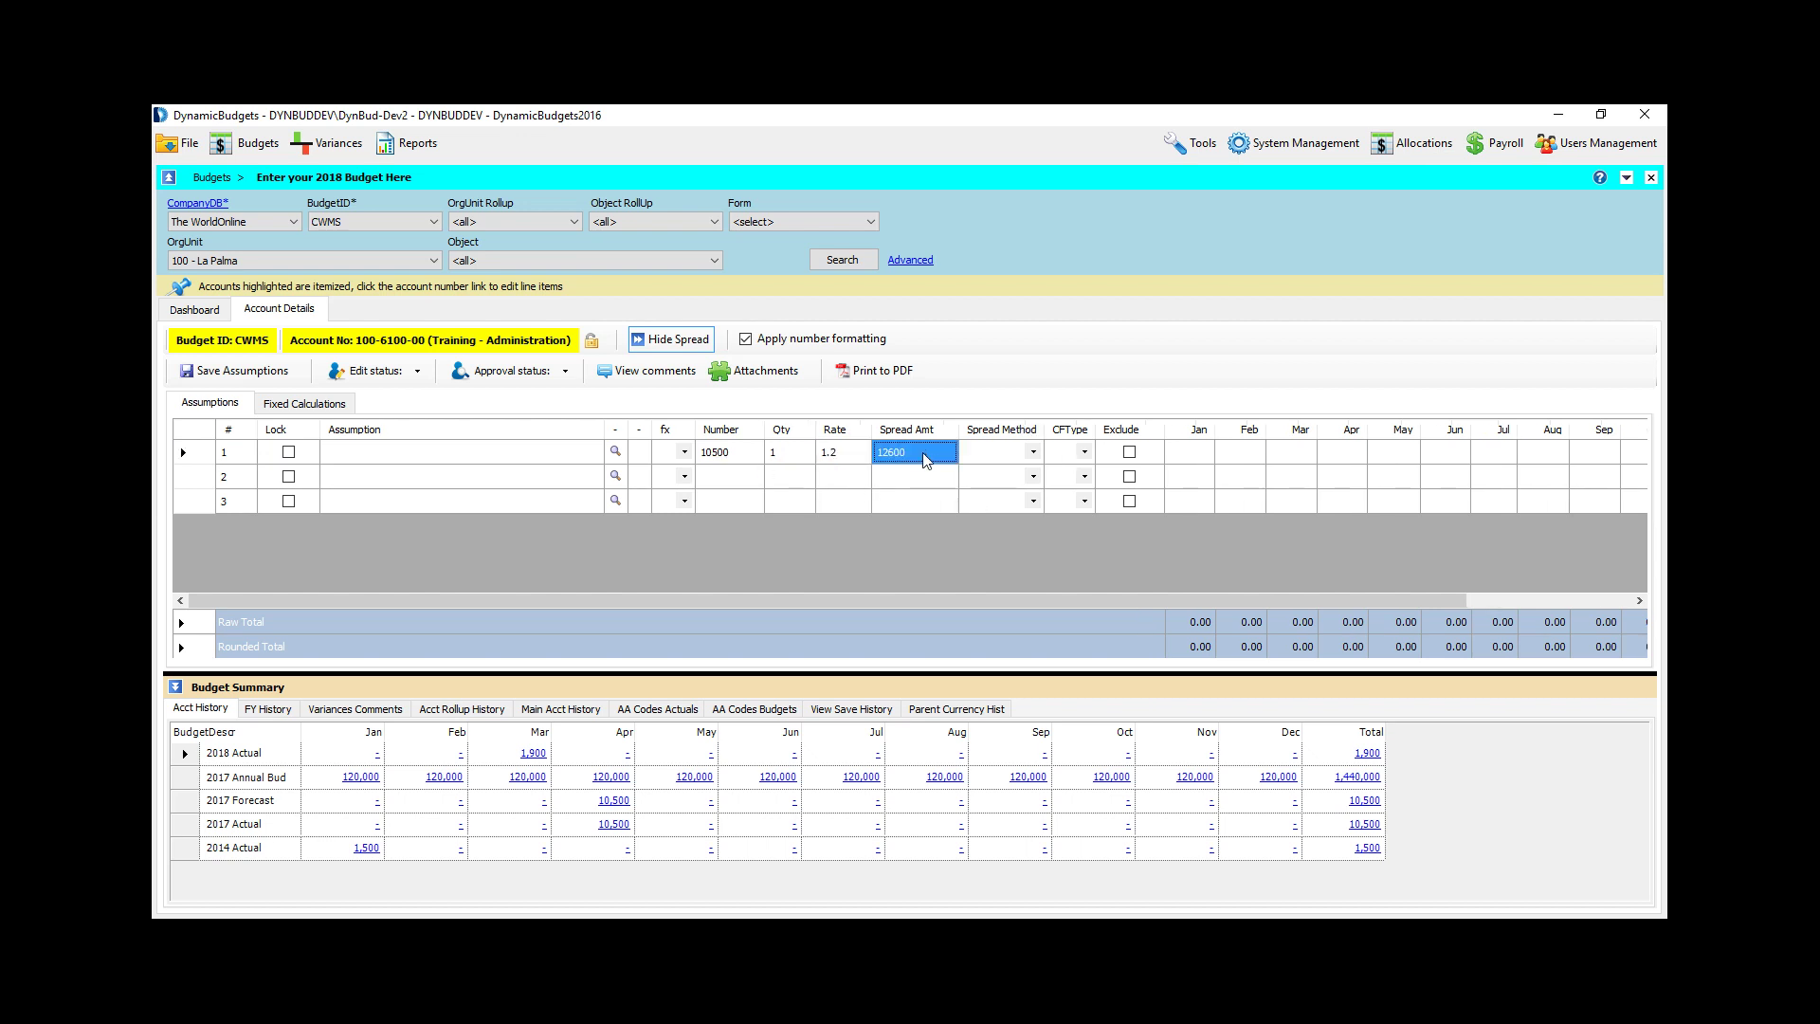
Step: Widen the Spread Method column and set line 1's spread method to Based on 2014 Actual
left_click(993, 460)
left_click(1035, 454)
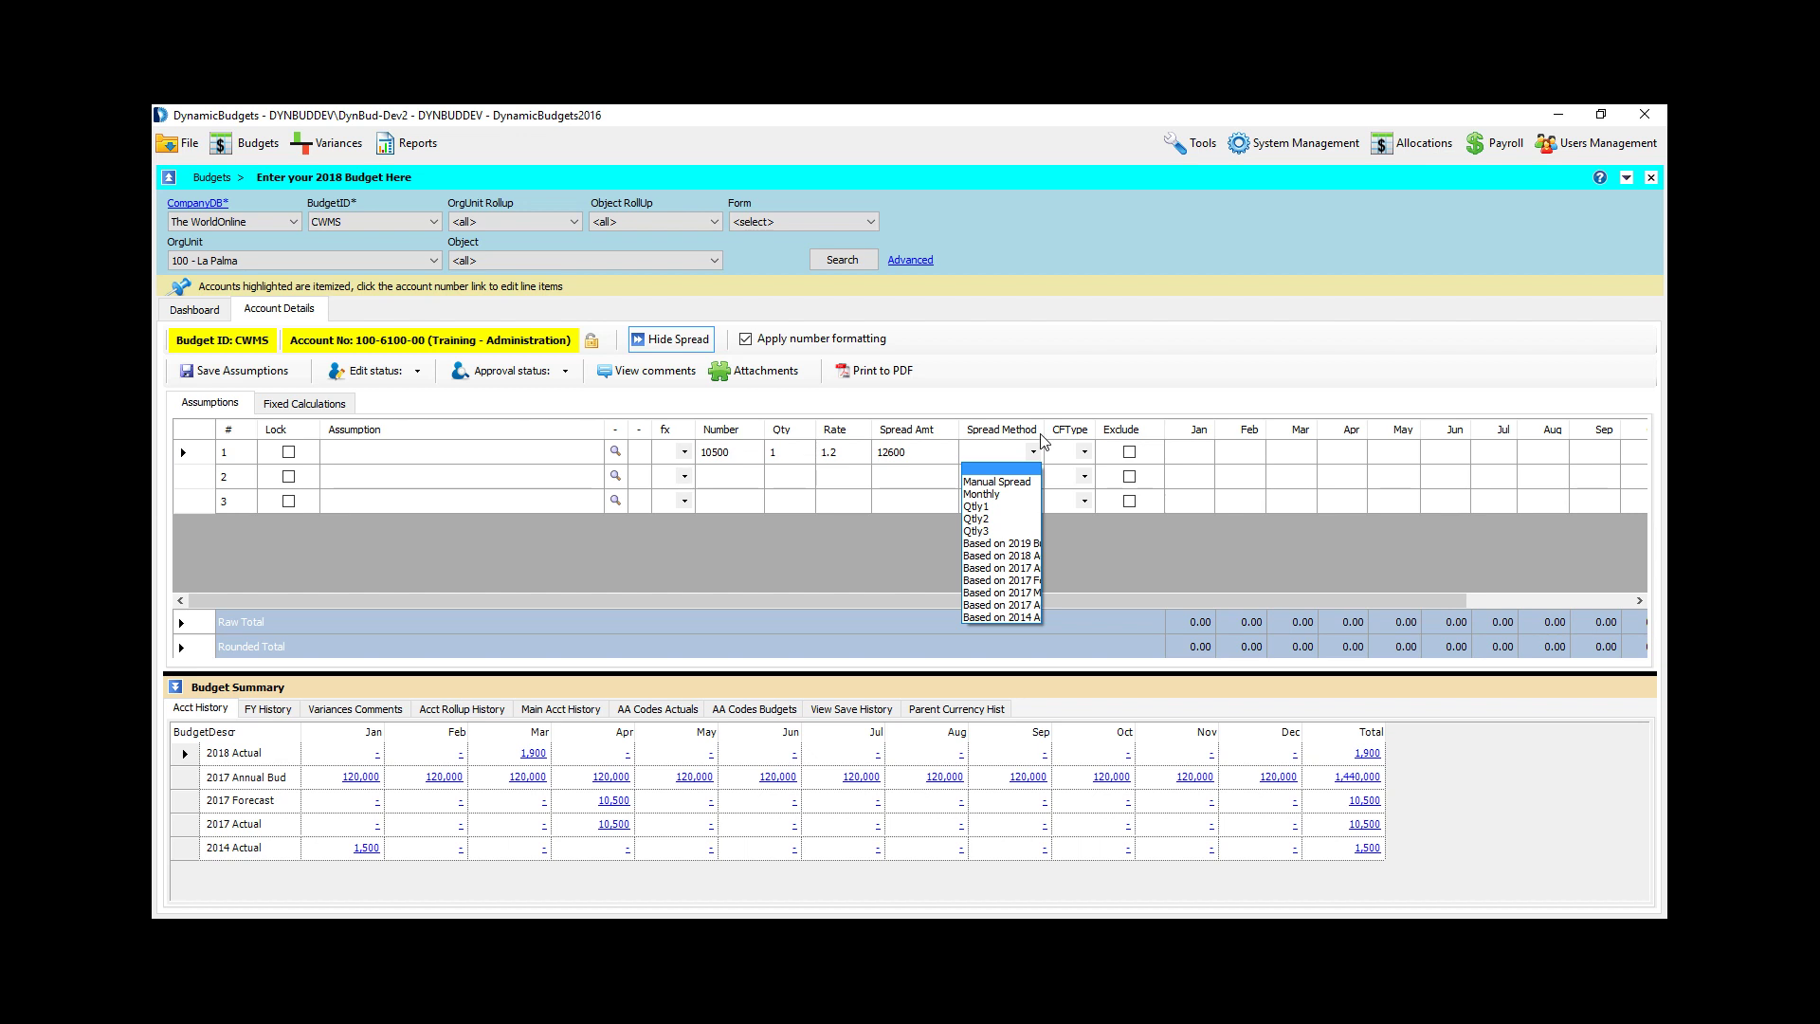
left_click(1044, 434)
left_click_drag(1043, 431, 1119, 429)
left_click(1109, 453)
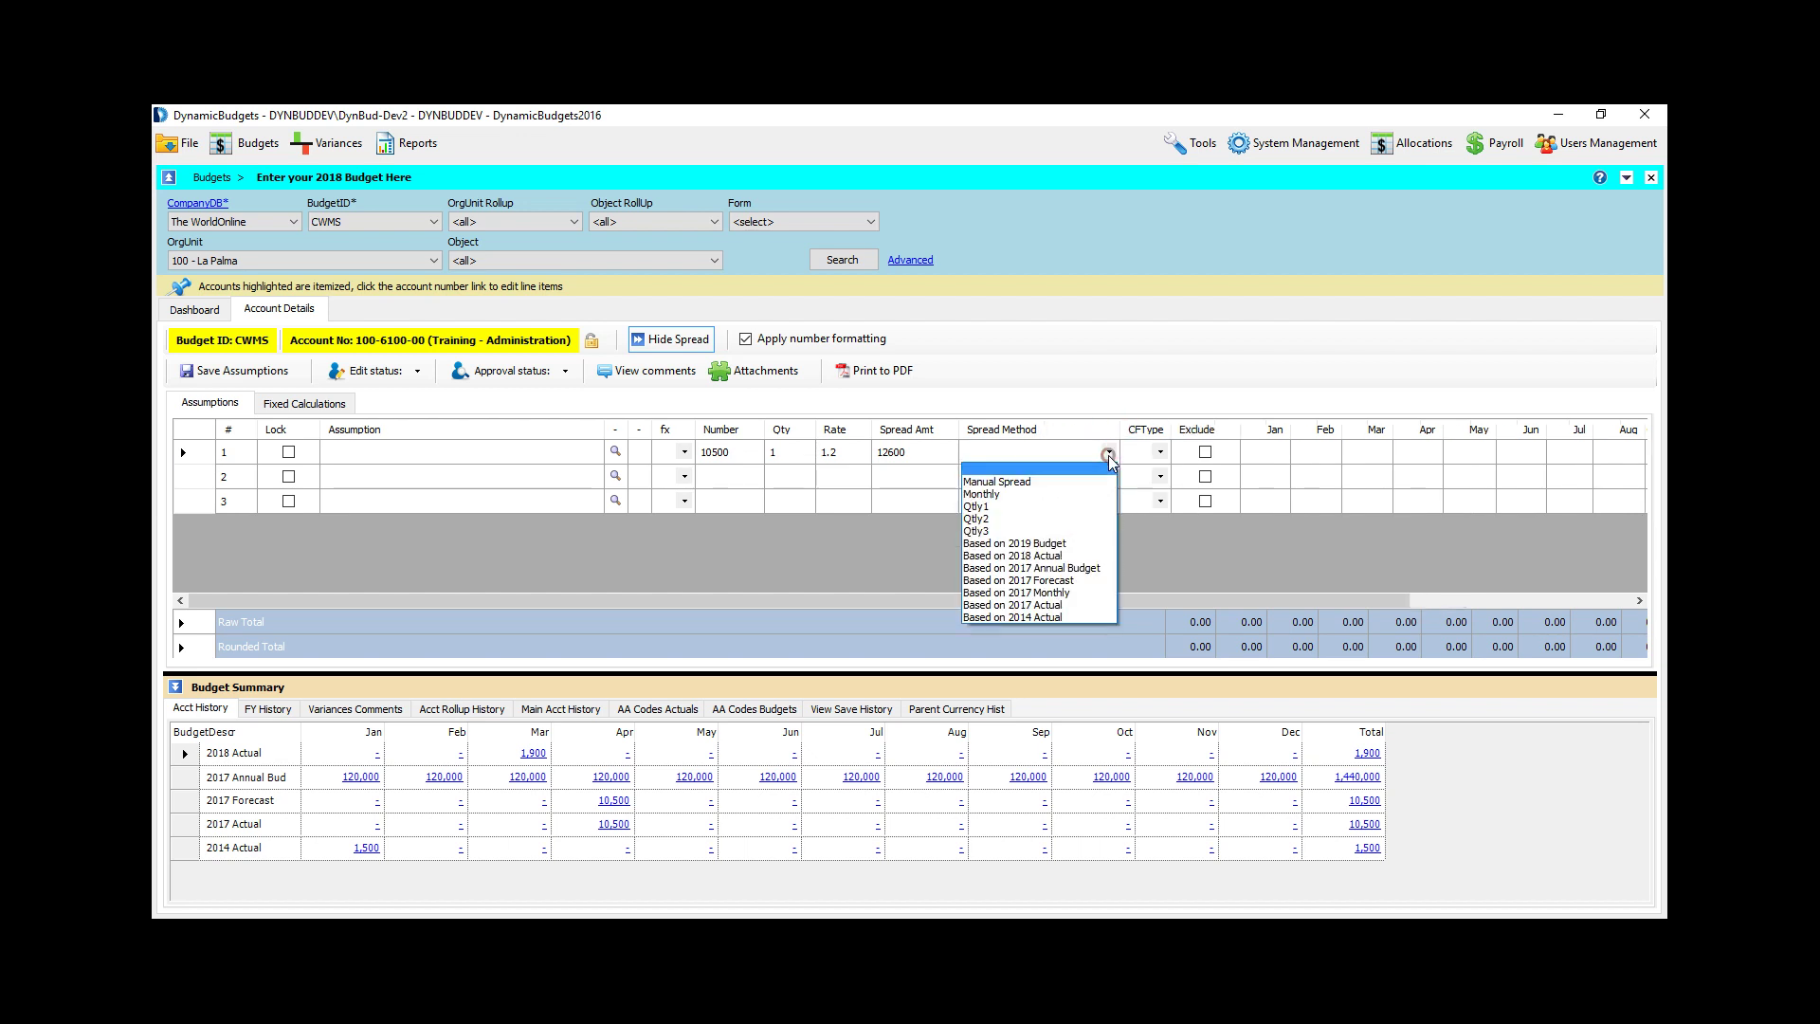
left_click(1039, 618)
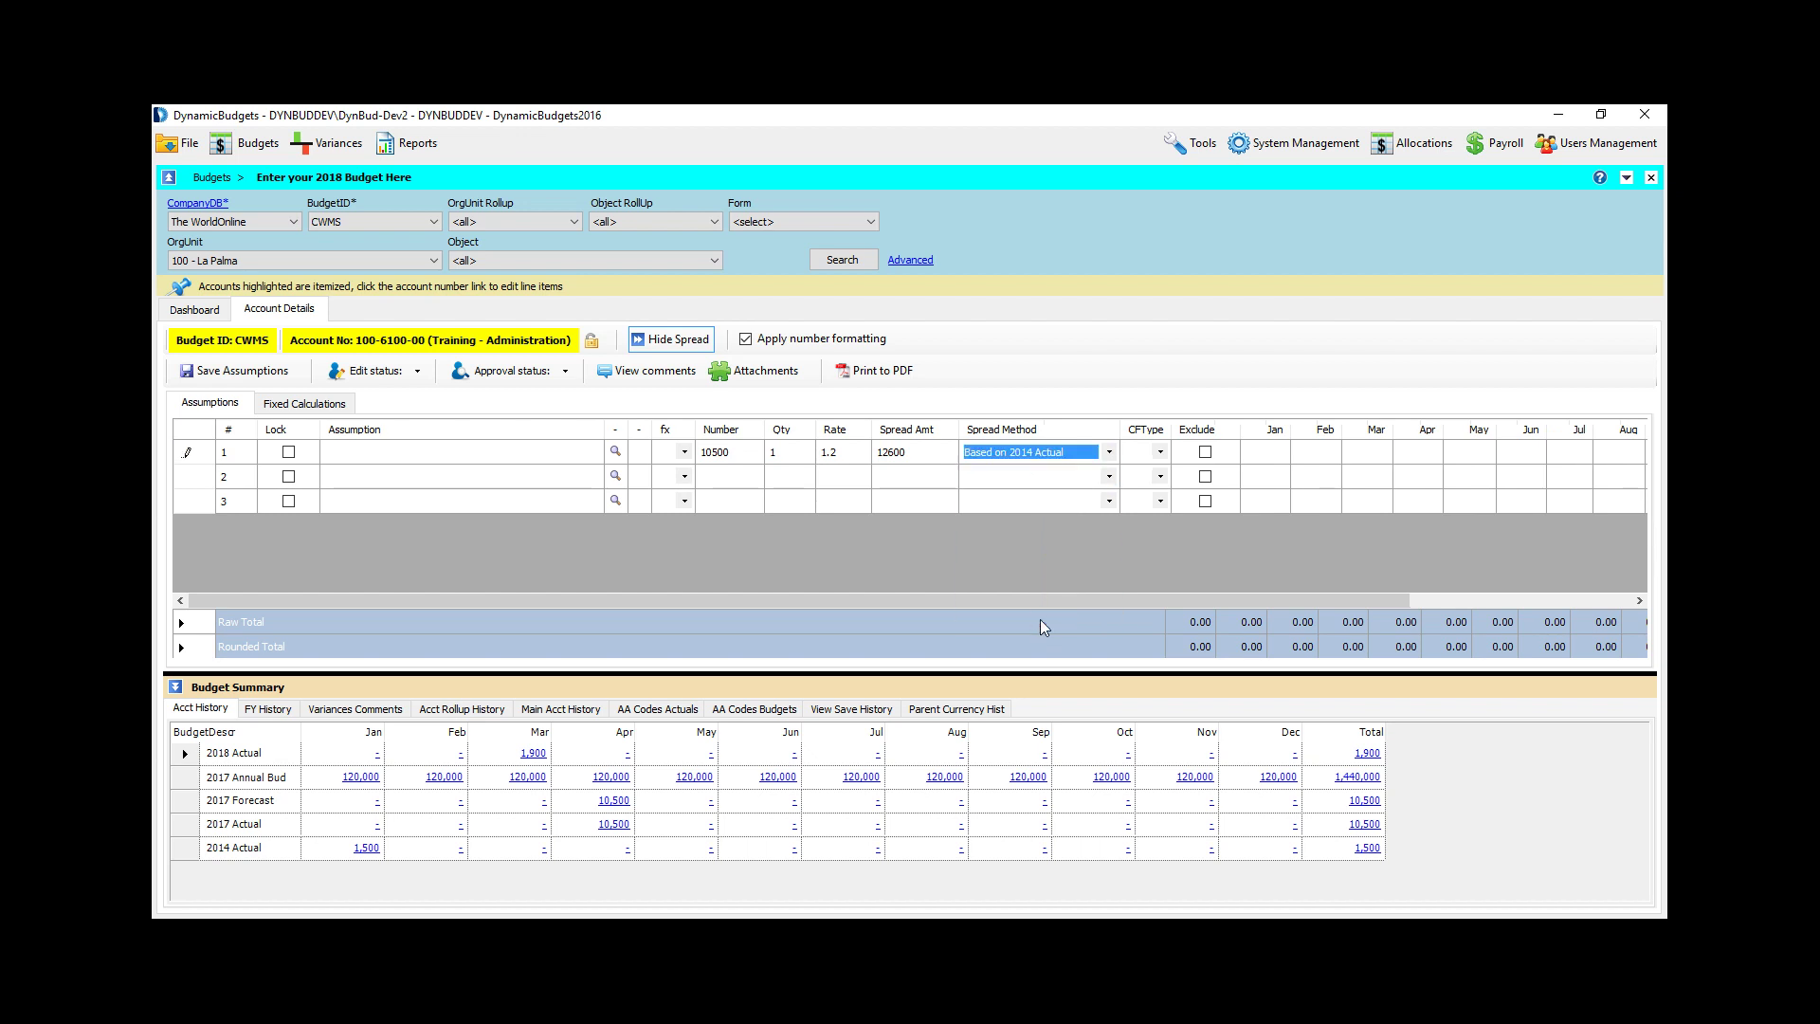
key("Return")
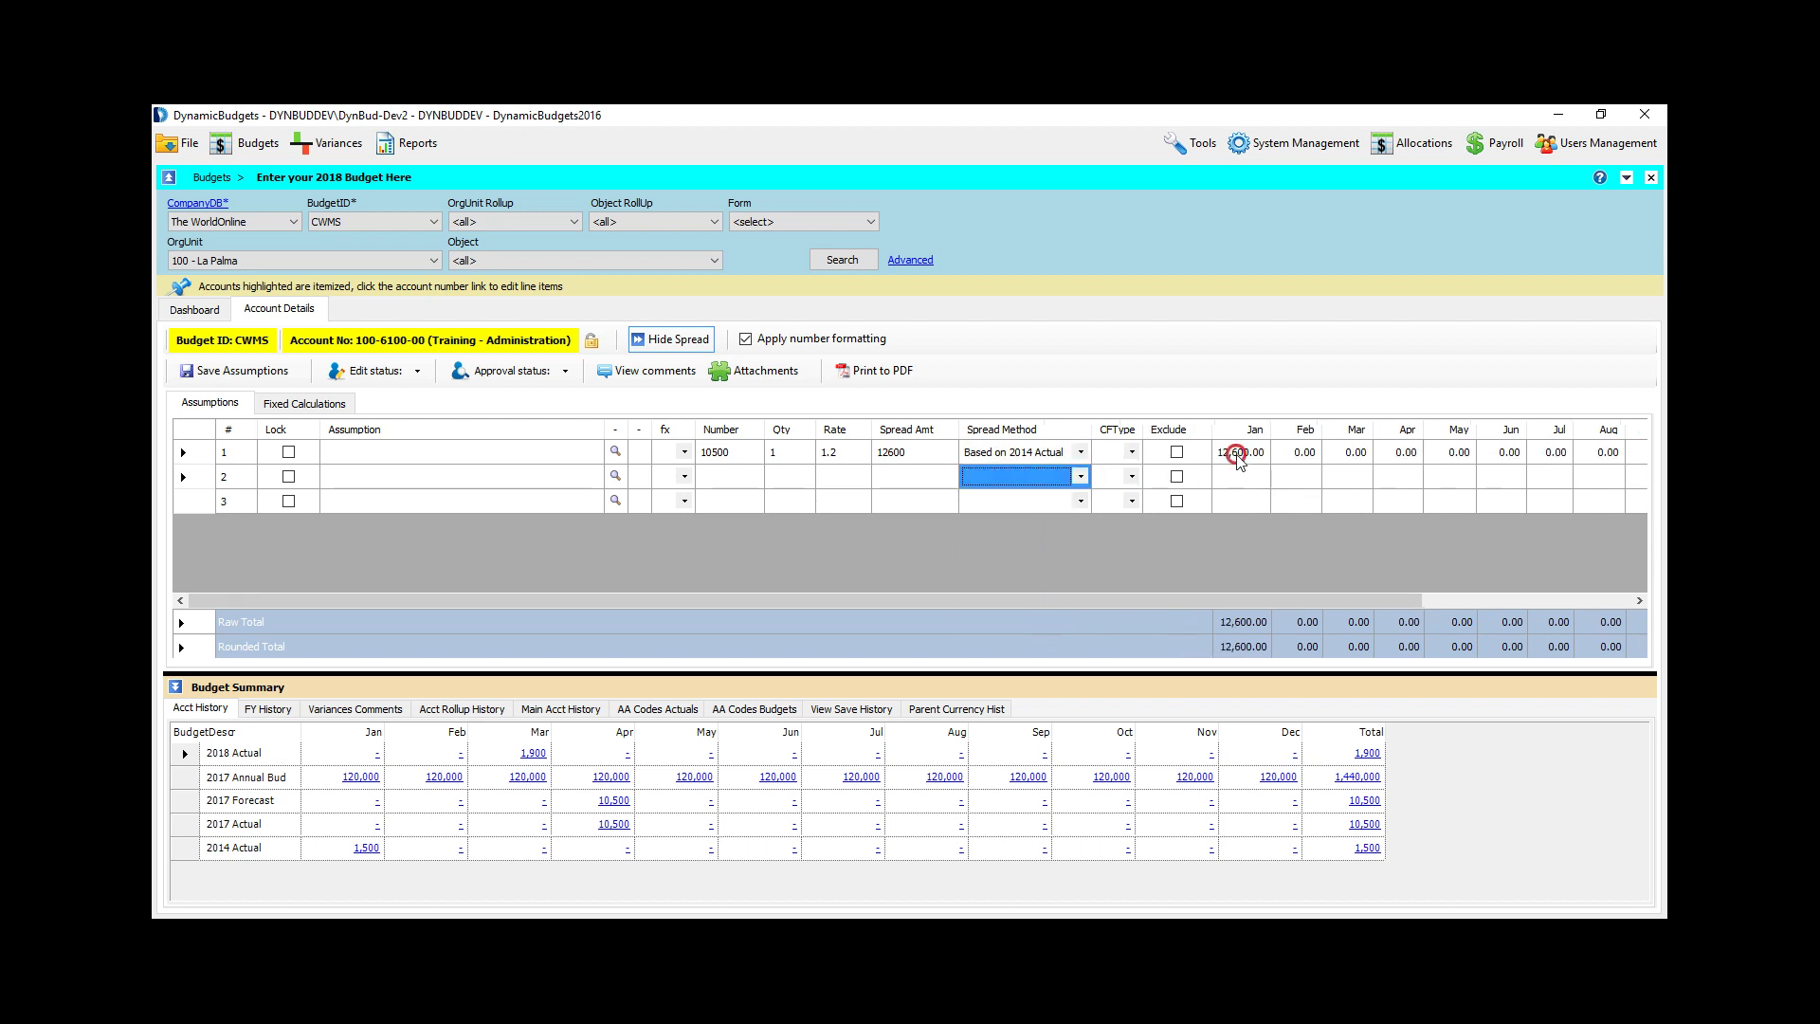
Step: Set line 1's spread method to Based on 2017 Annual Budget
left_click(1238, 453)
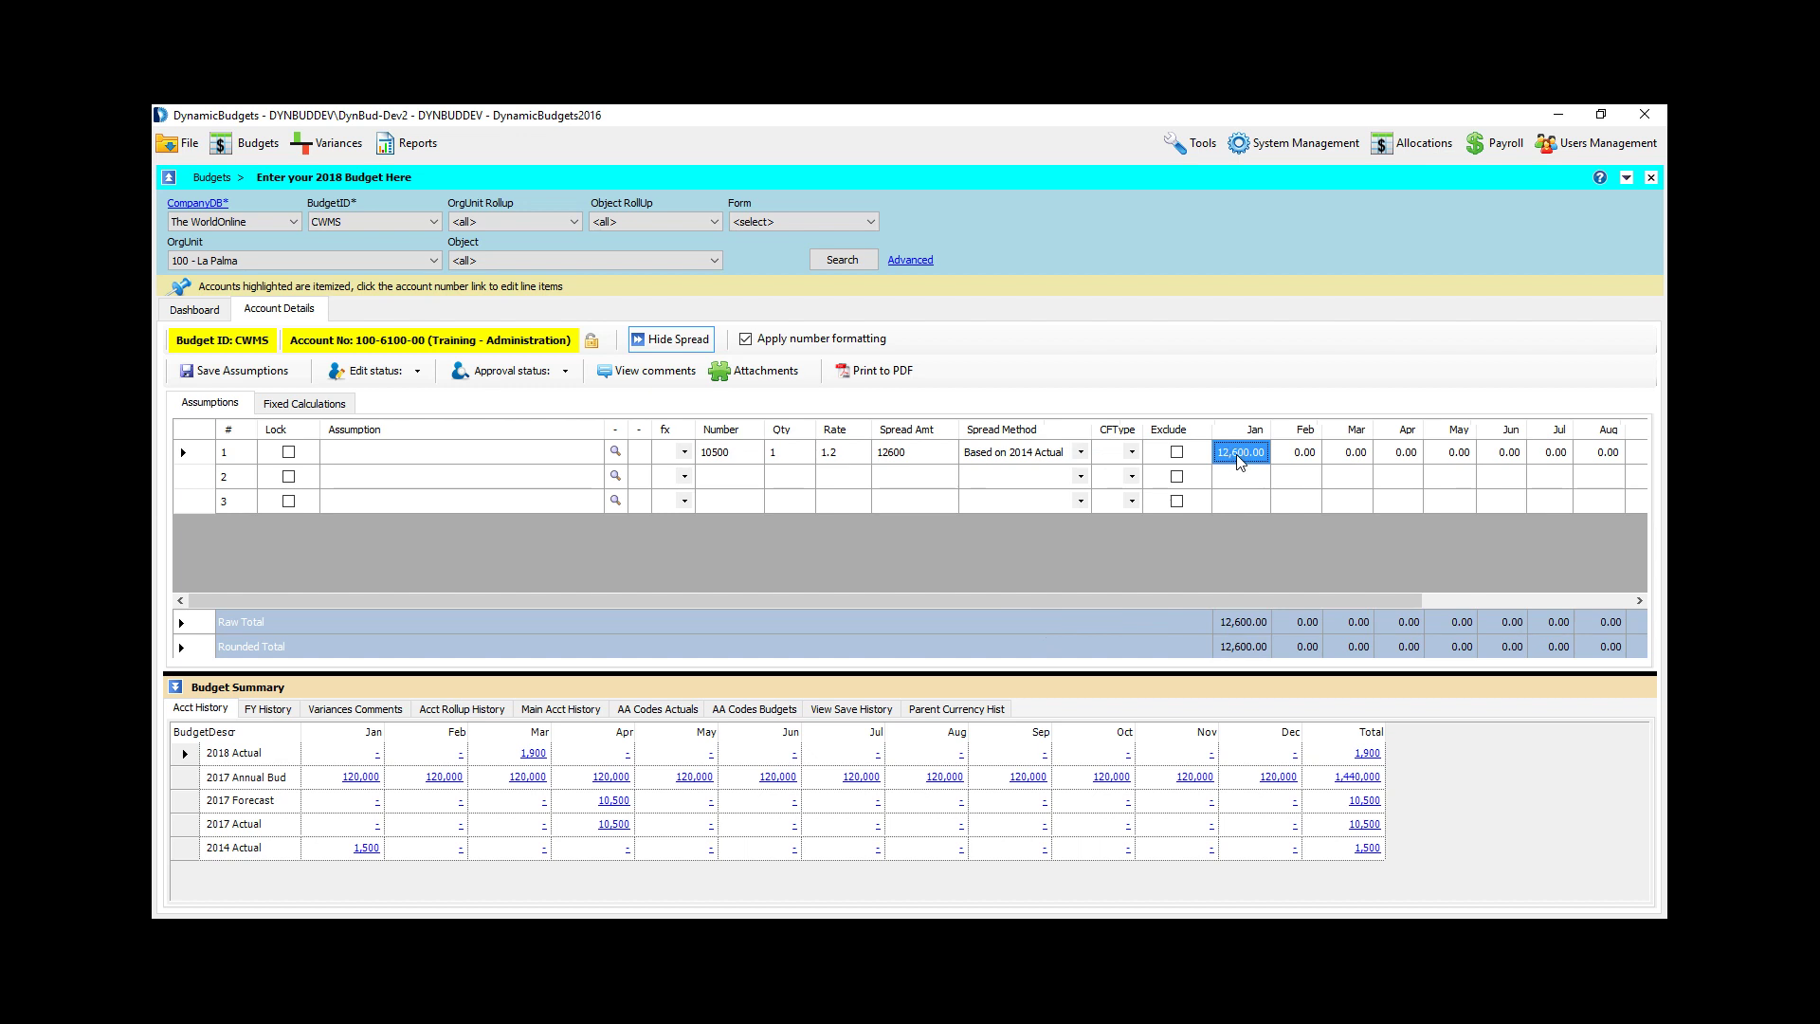
left_click(1080, 455)
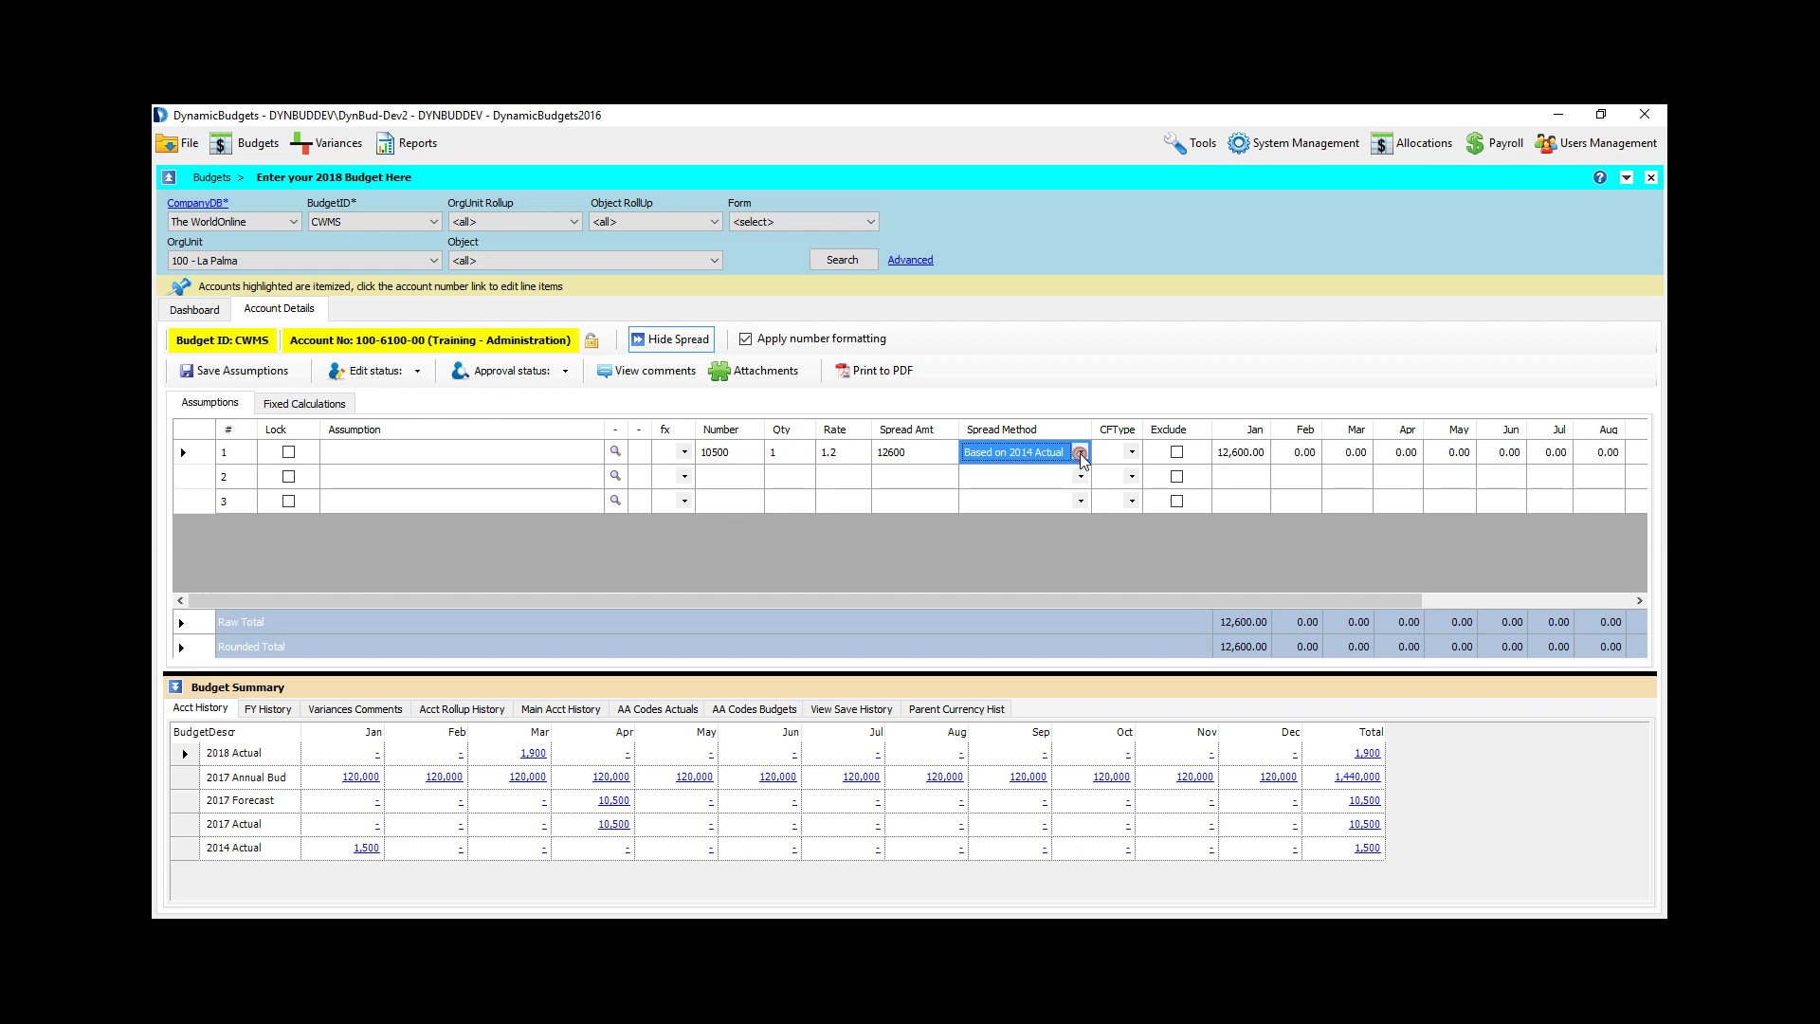
left_click(1081, 453)
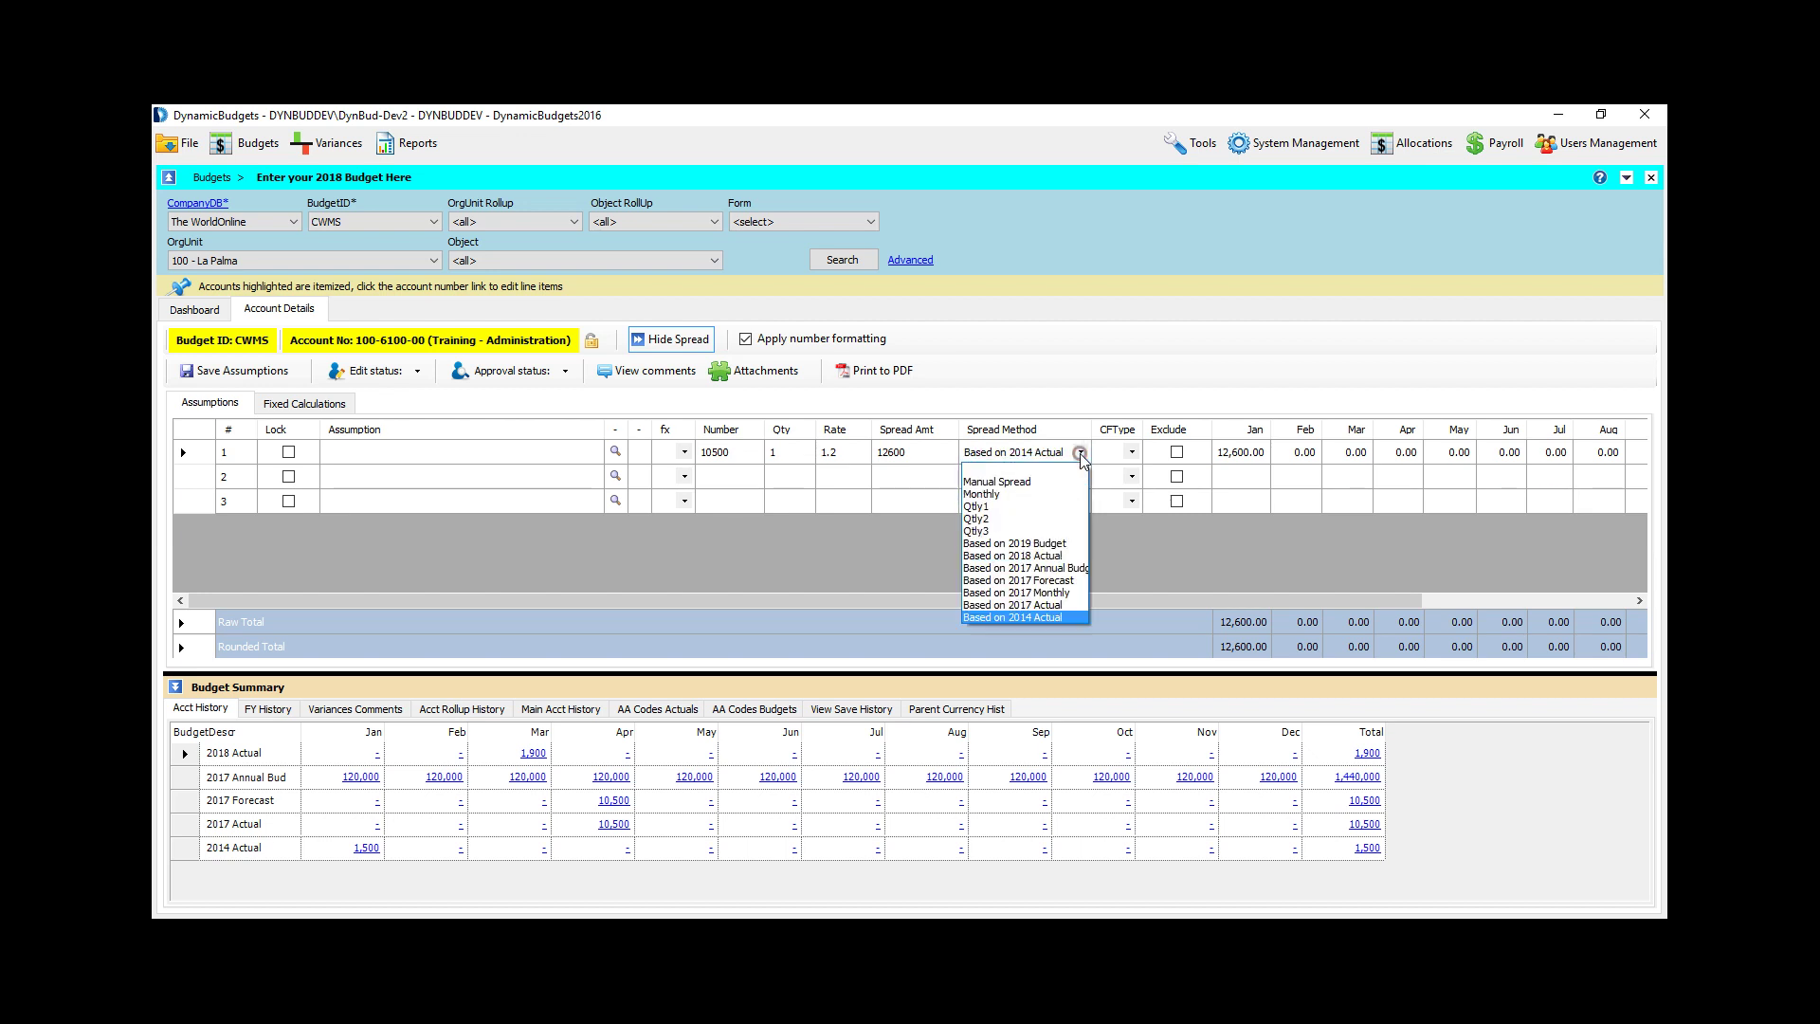
left_click(1043, 568)
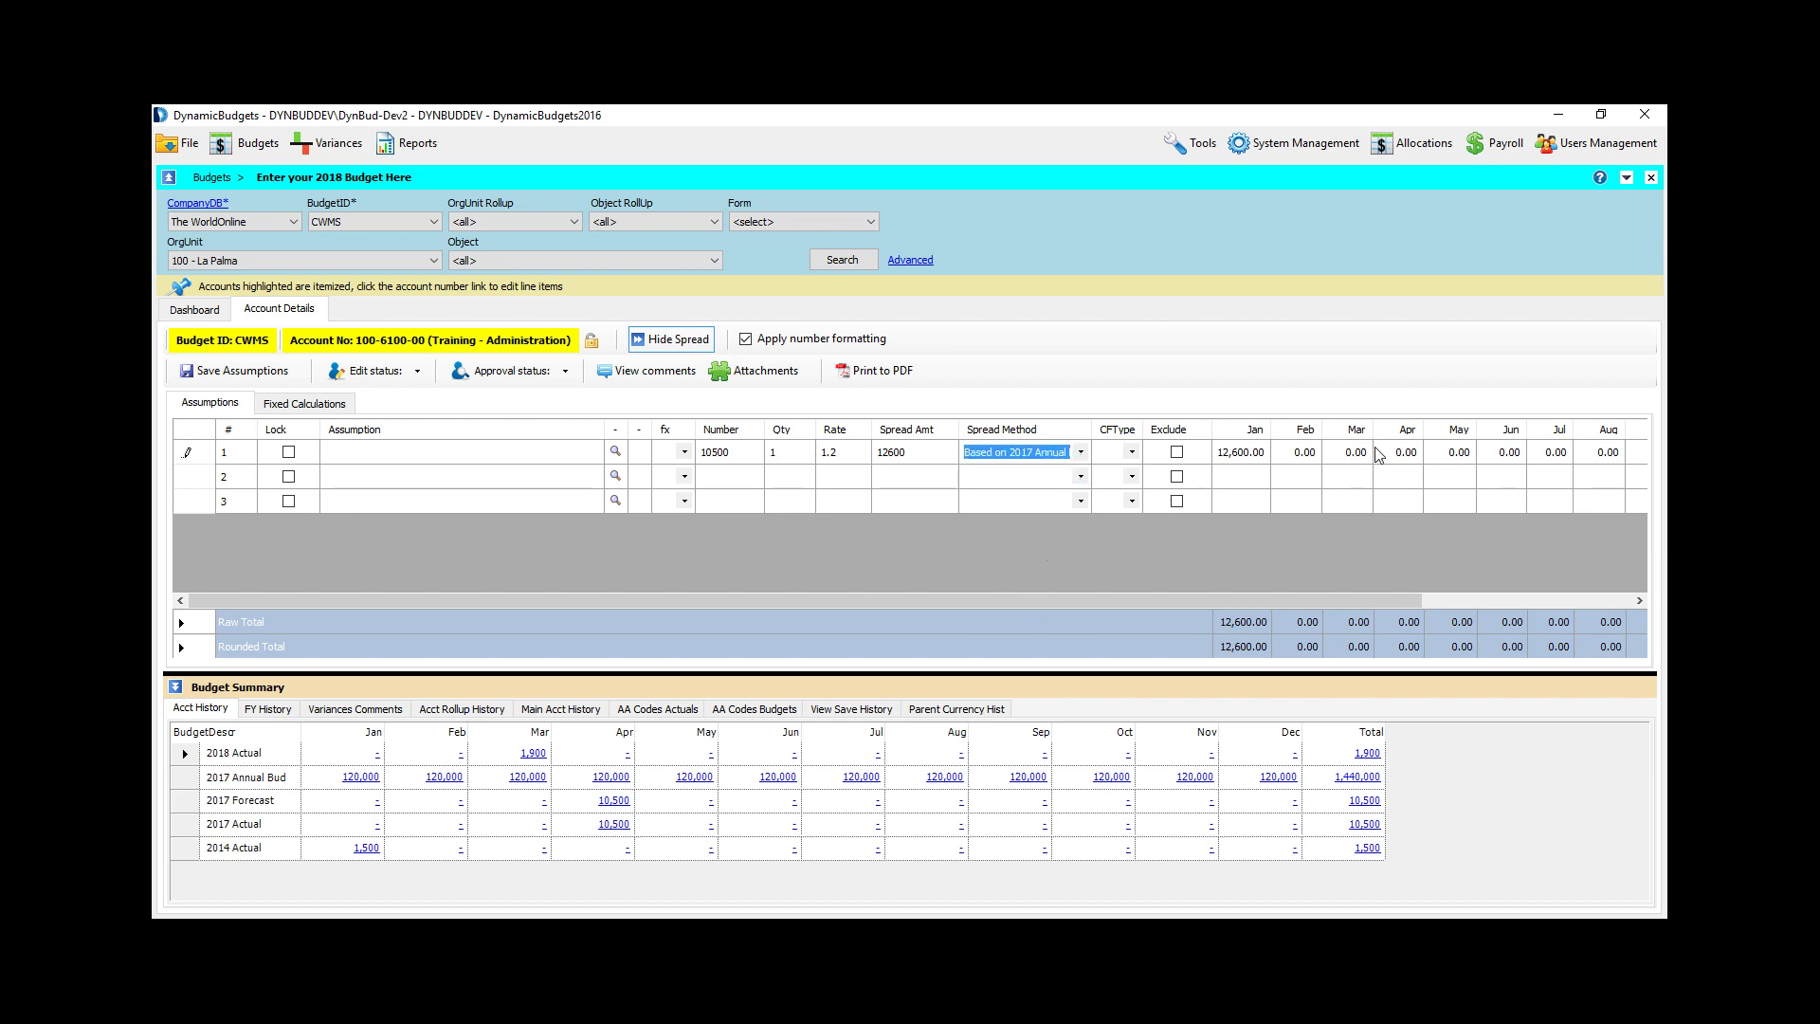
left_click(1366, 498)
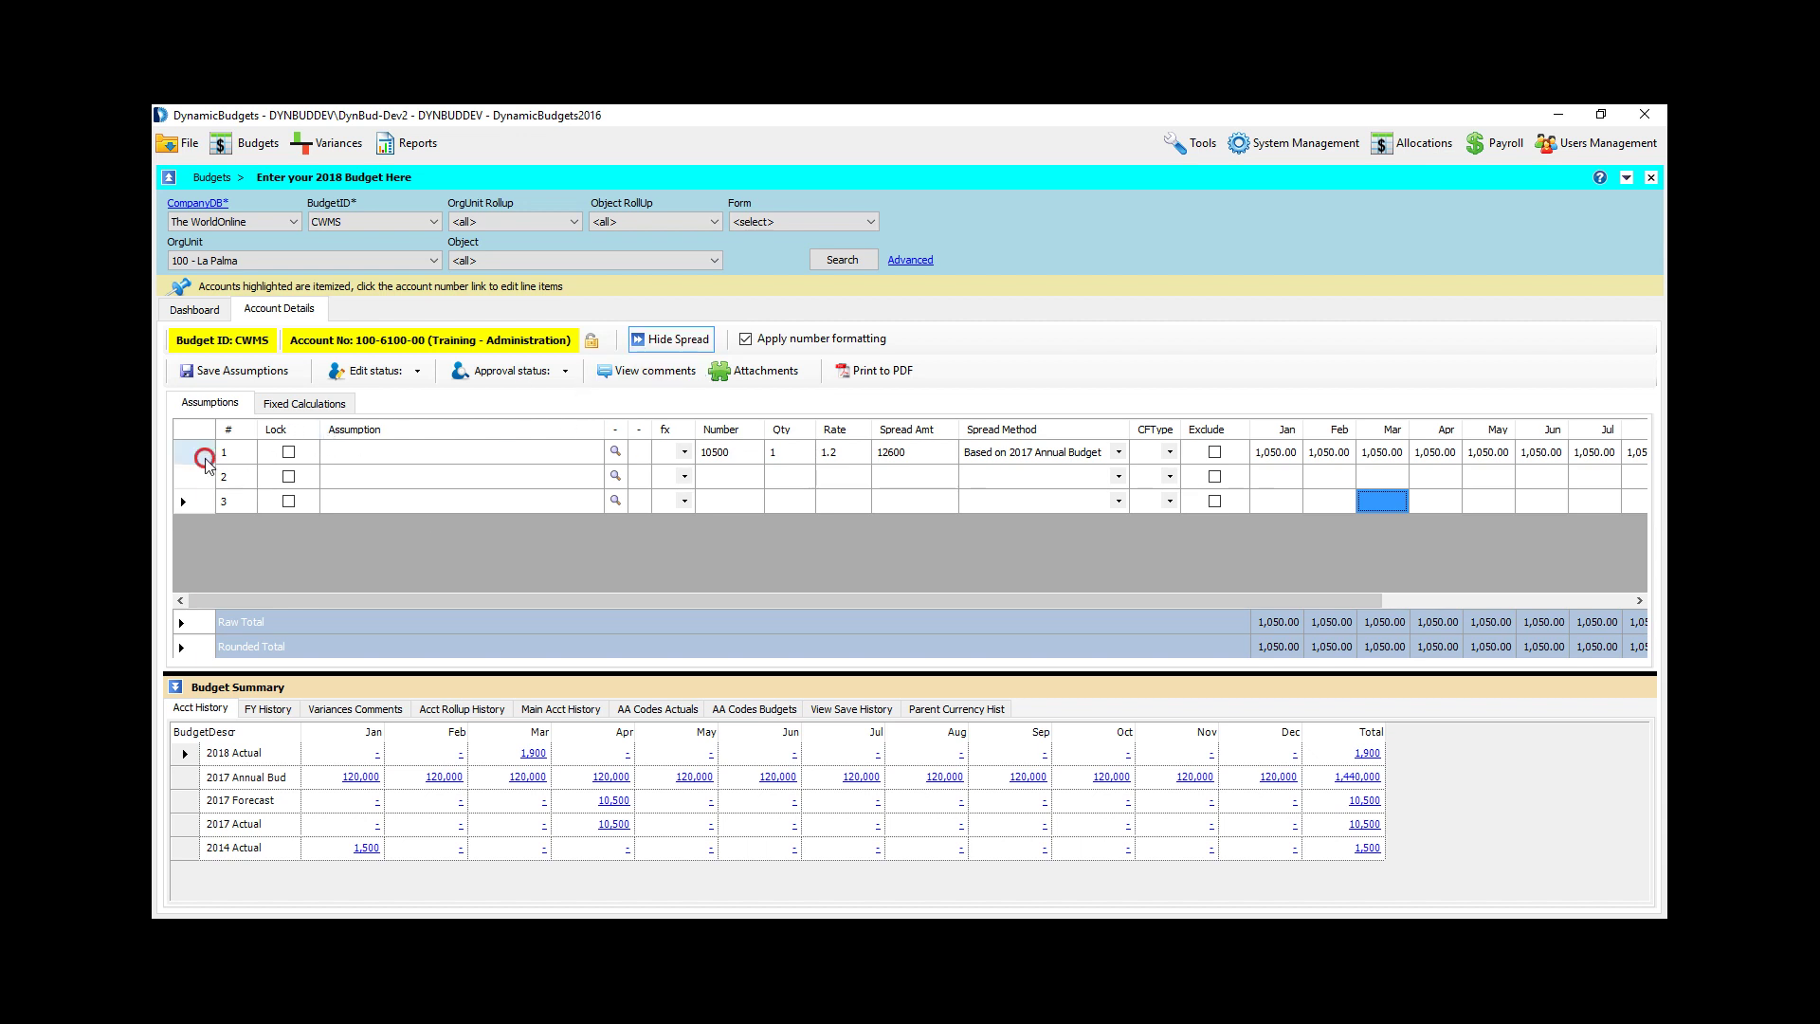
Step: Delete assumption line 1 and save the assumptions
left_click(207, 457)
right_click(207, 459)
left_click(248, 491)
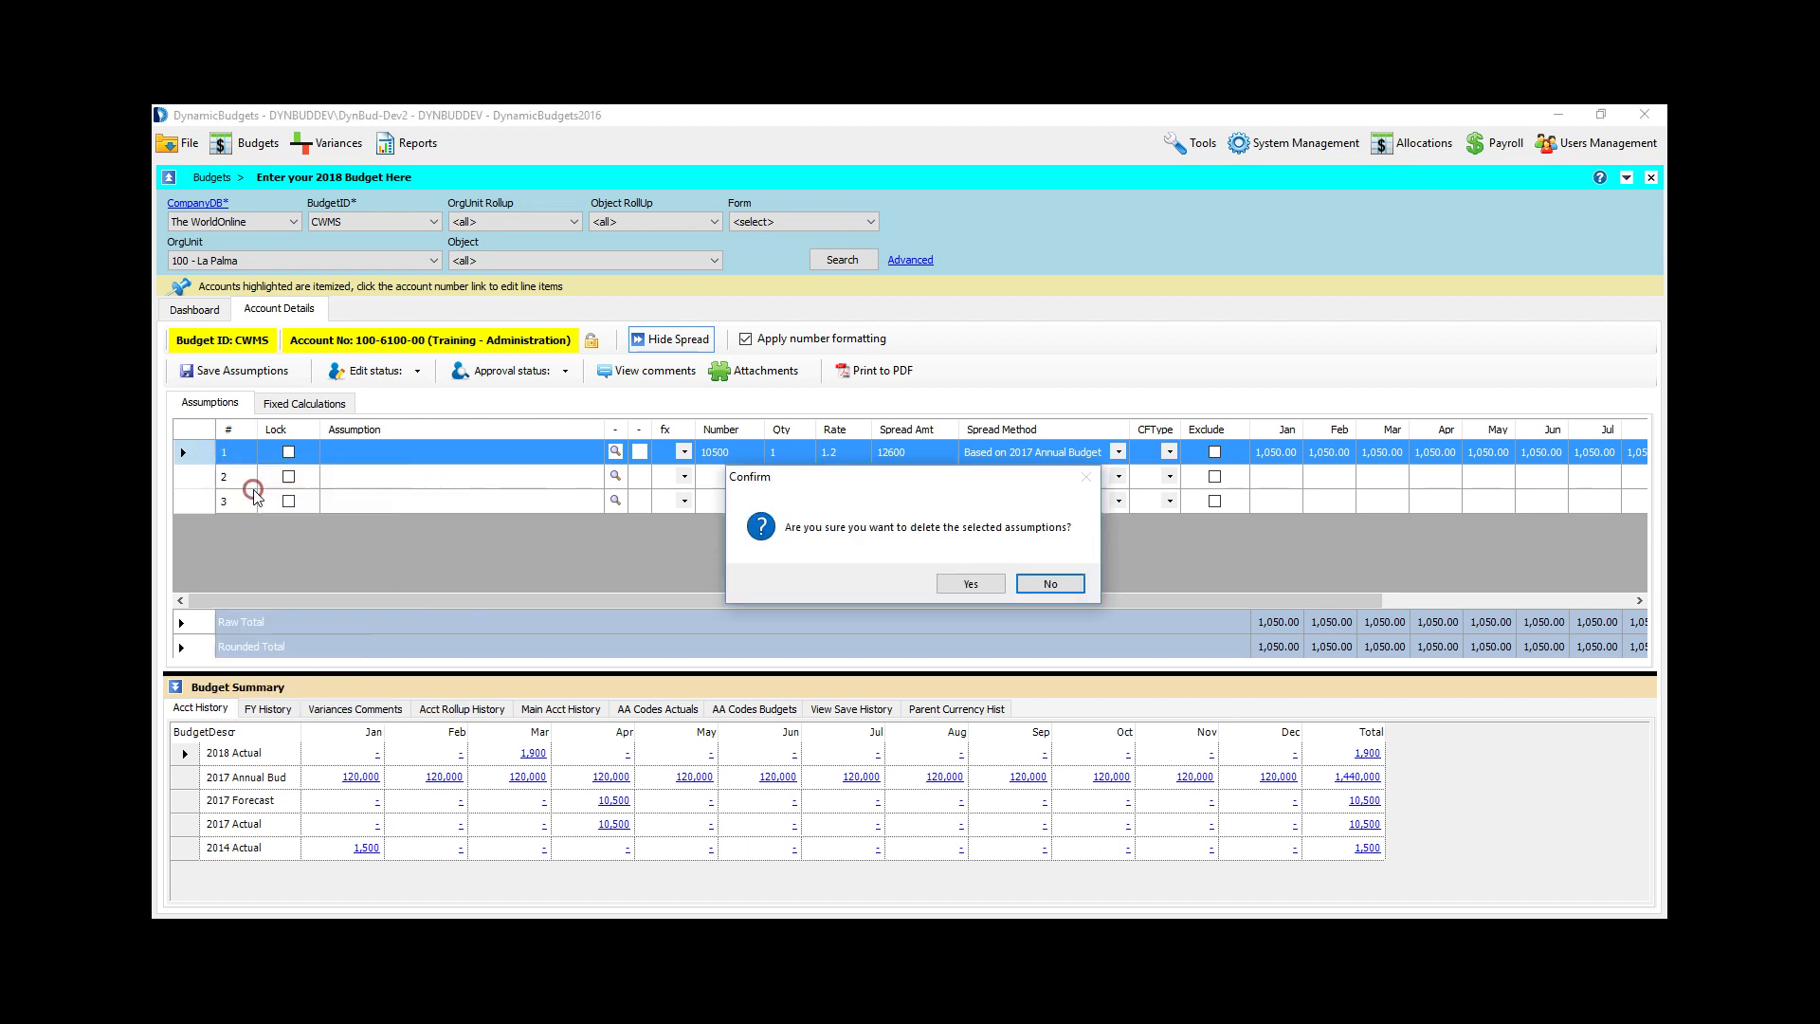
left_click(988, 586)
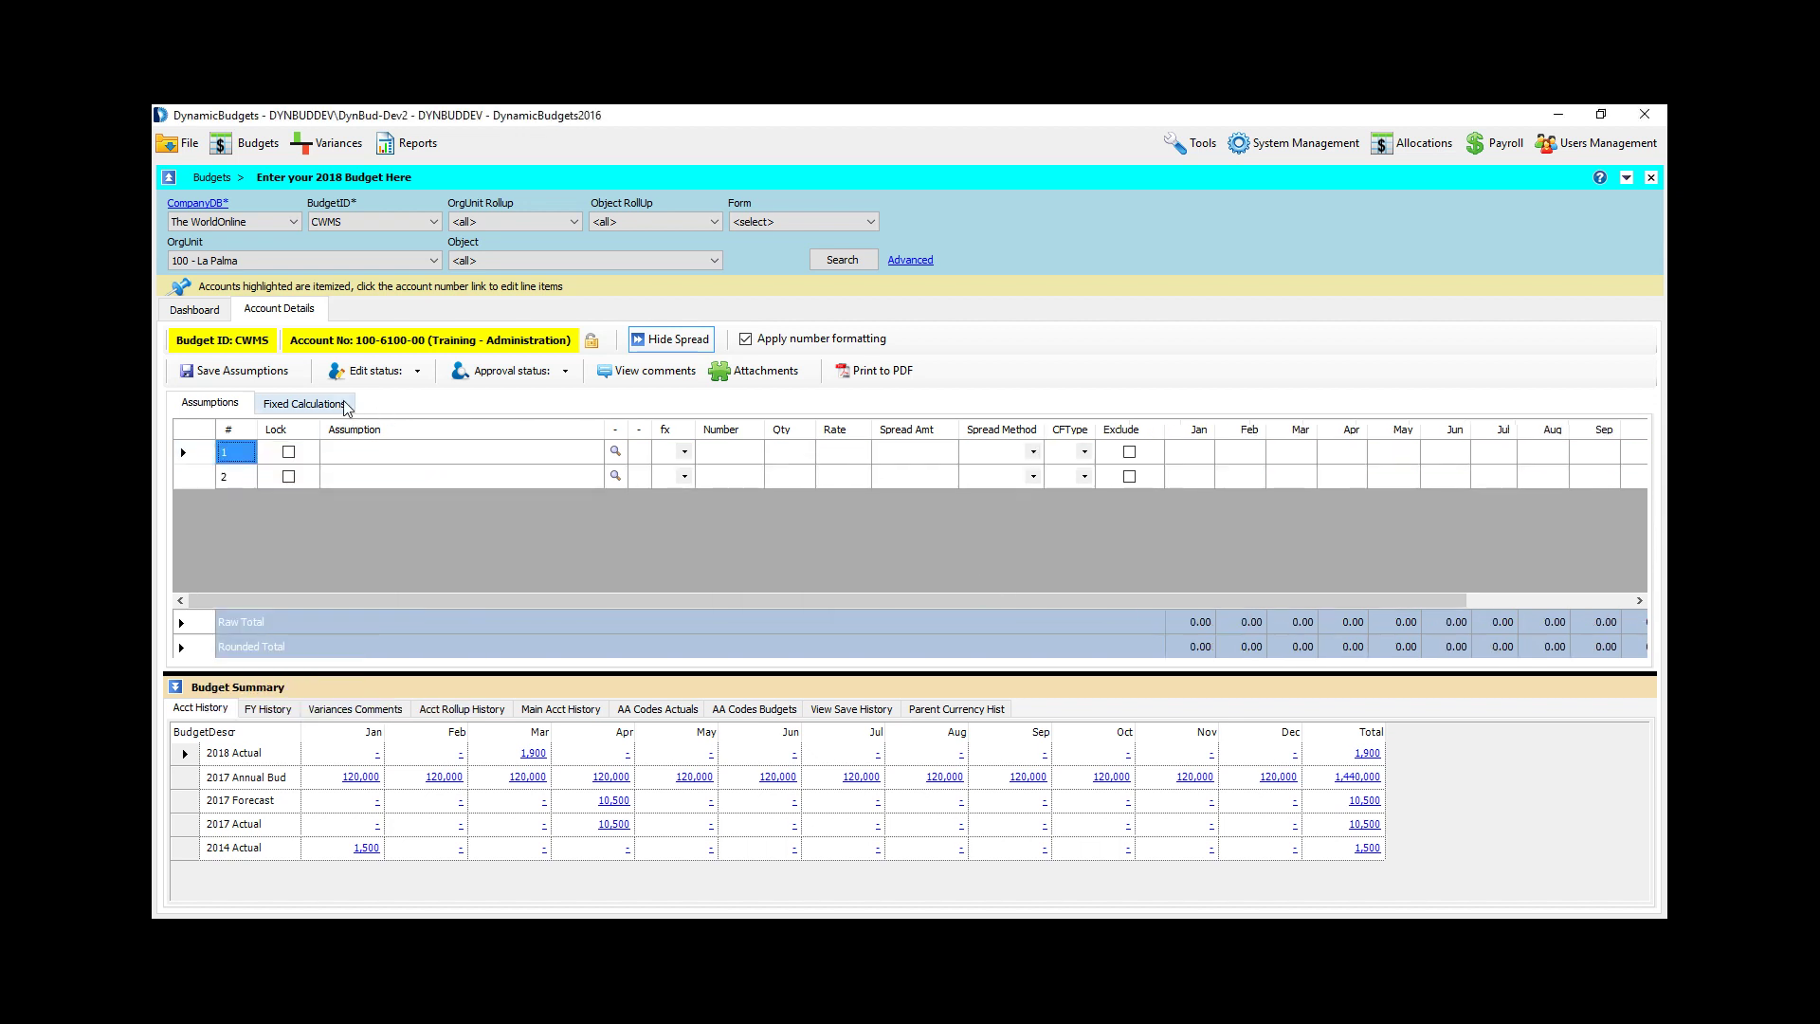
left_click(239, 372)
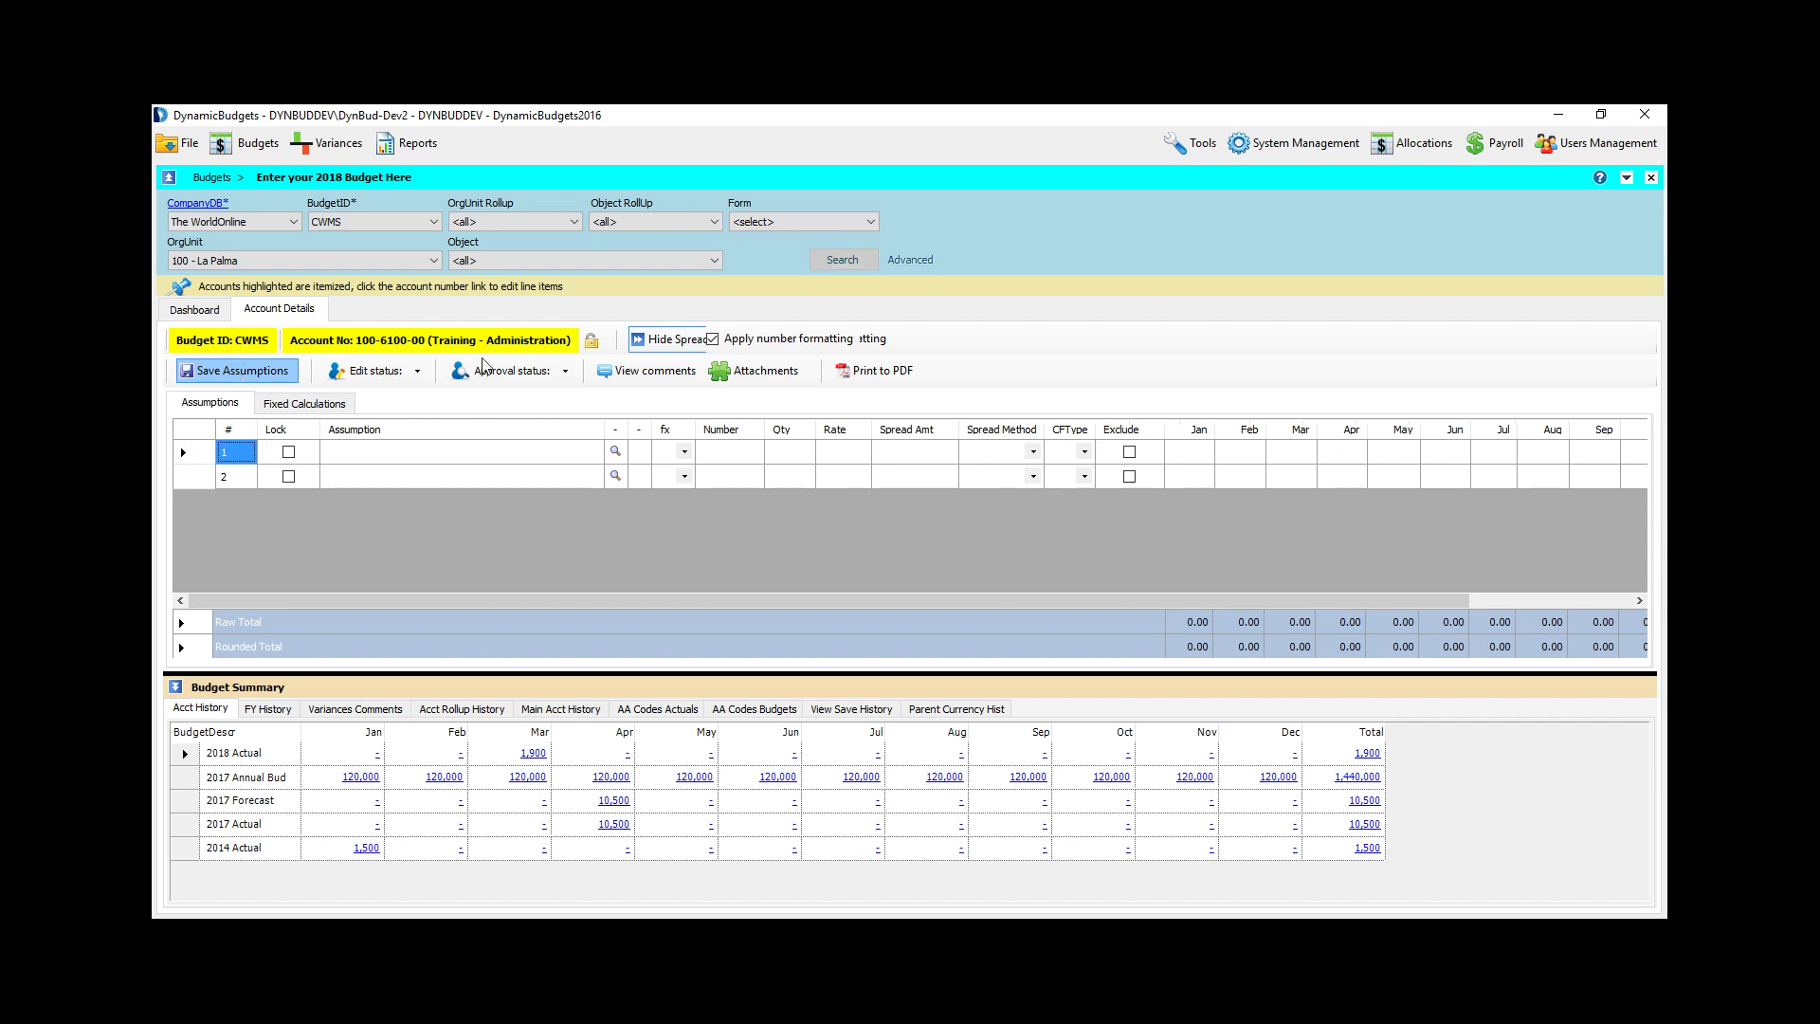
Step: Hide the spread columns and search the Vendors & Customers lookup data for 2014 Actual from line 1
left_click(681, 344)
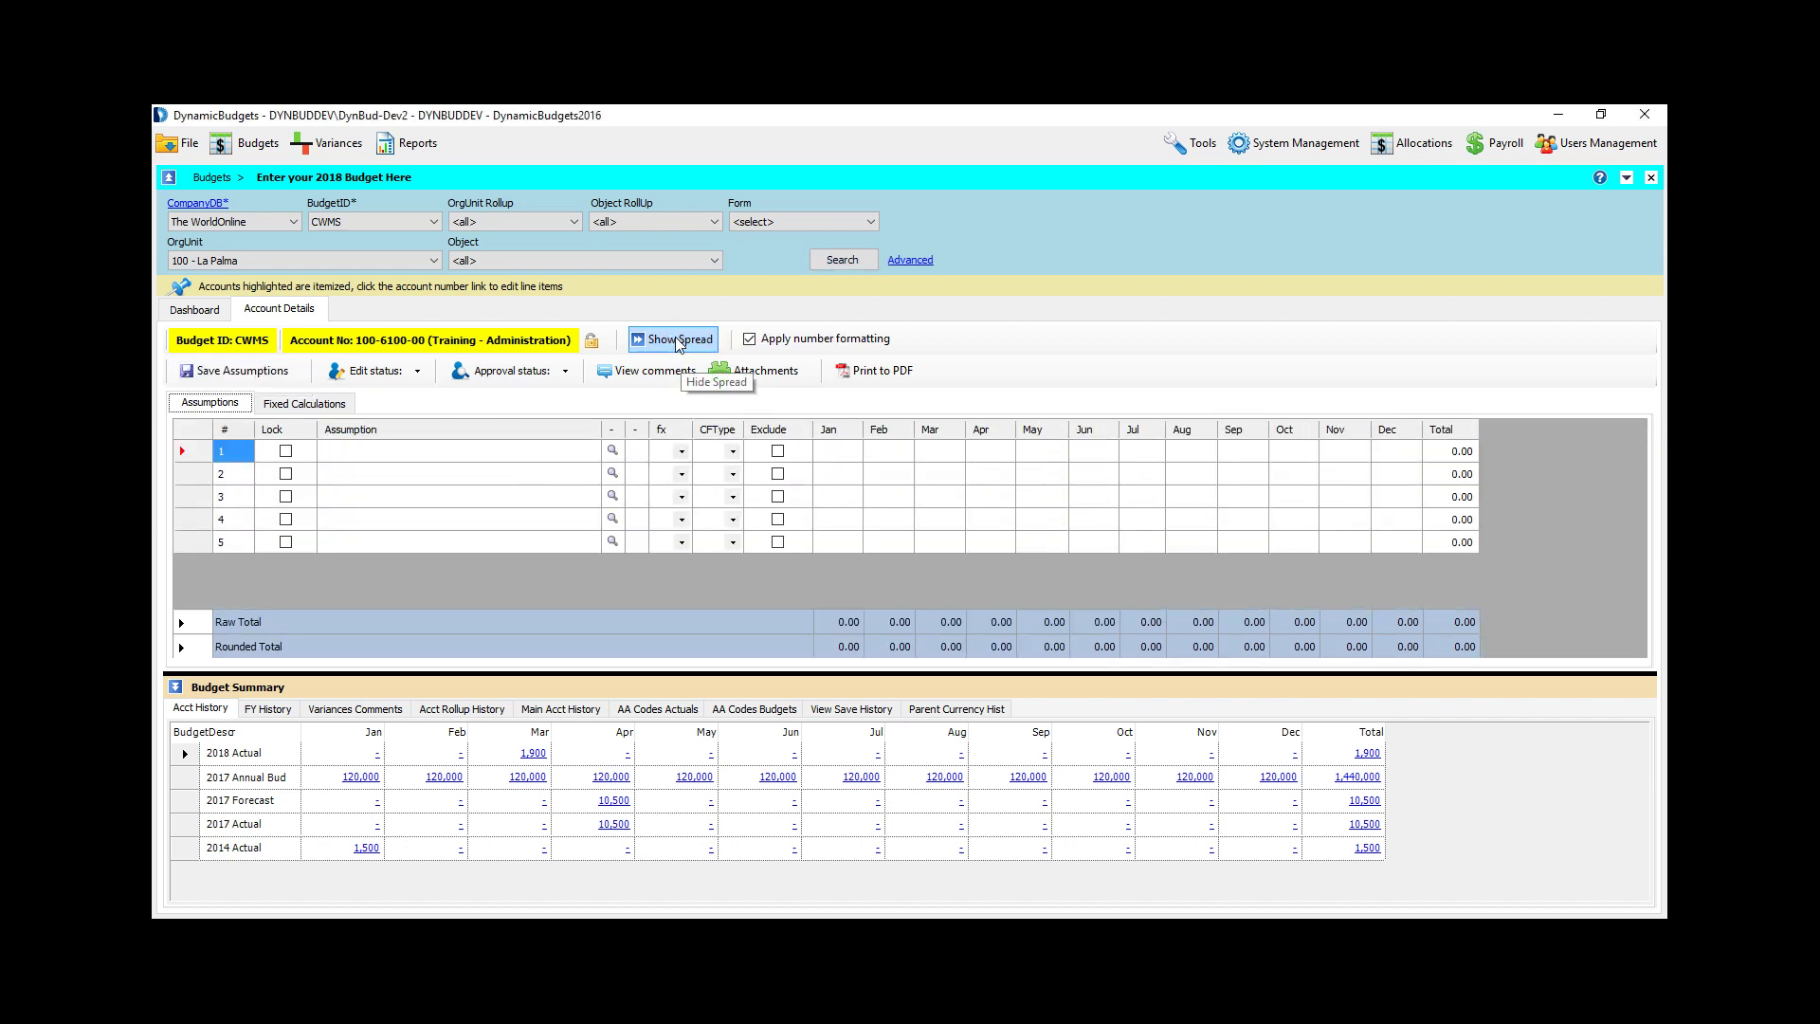
left_click(612, 452)
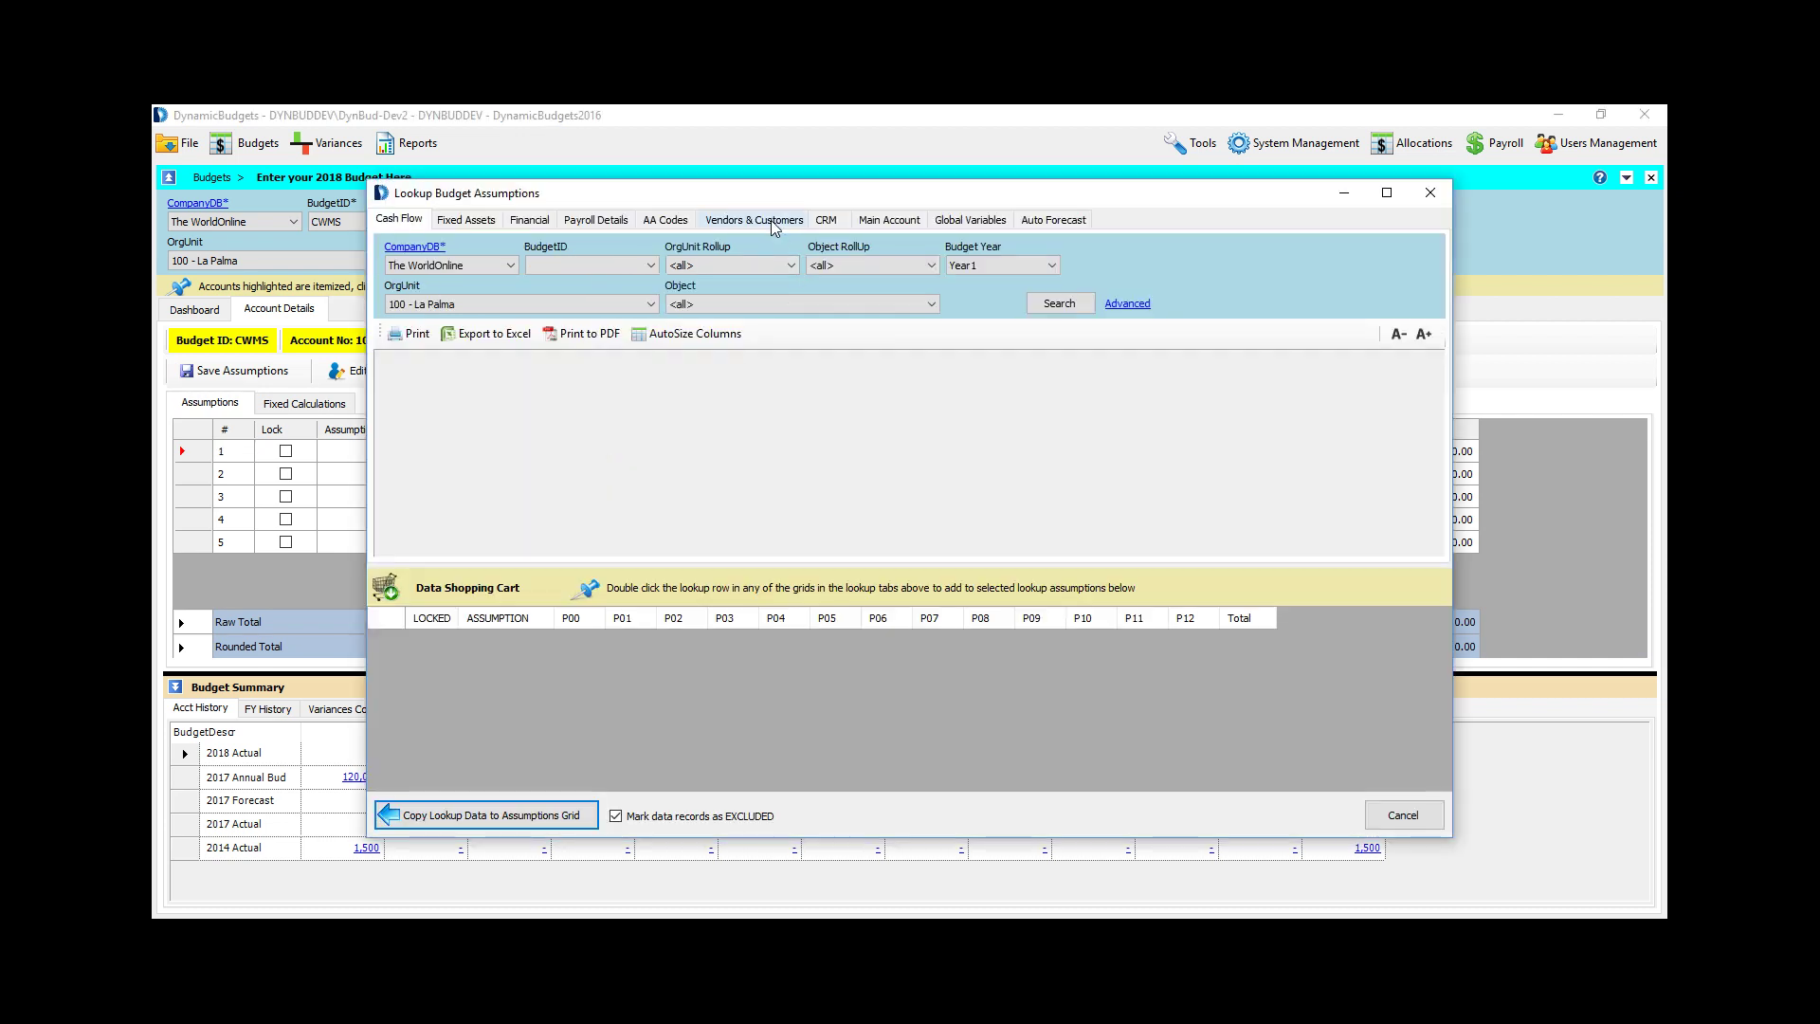
left_click(761, 220)
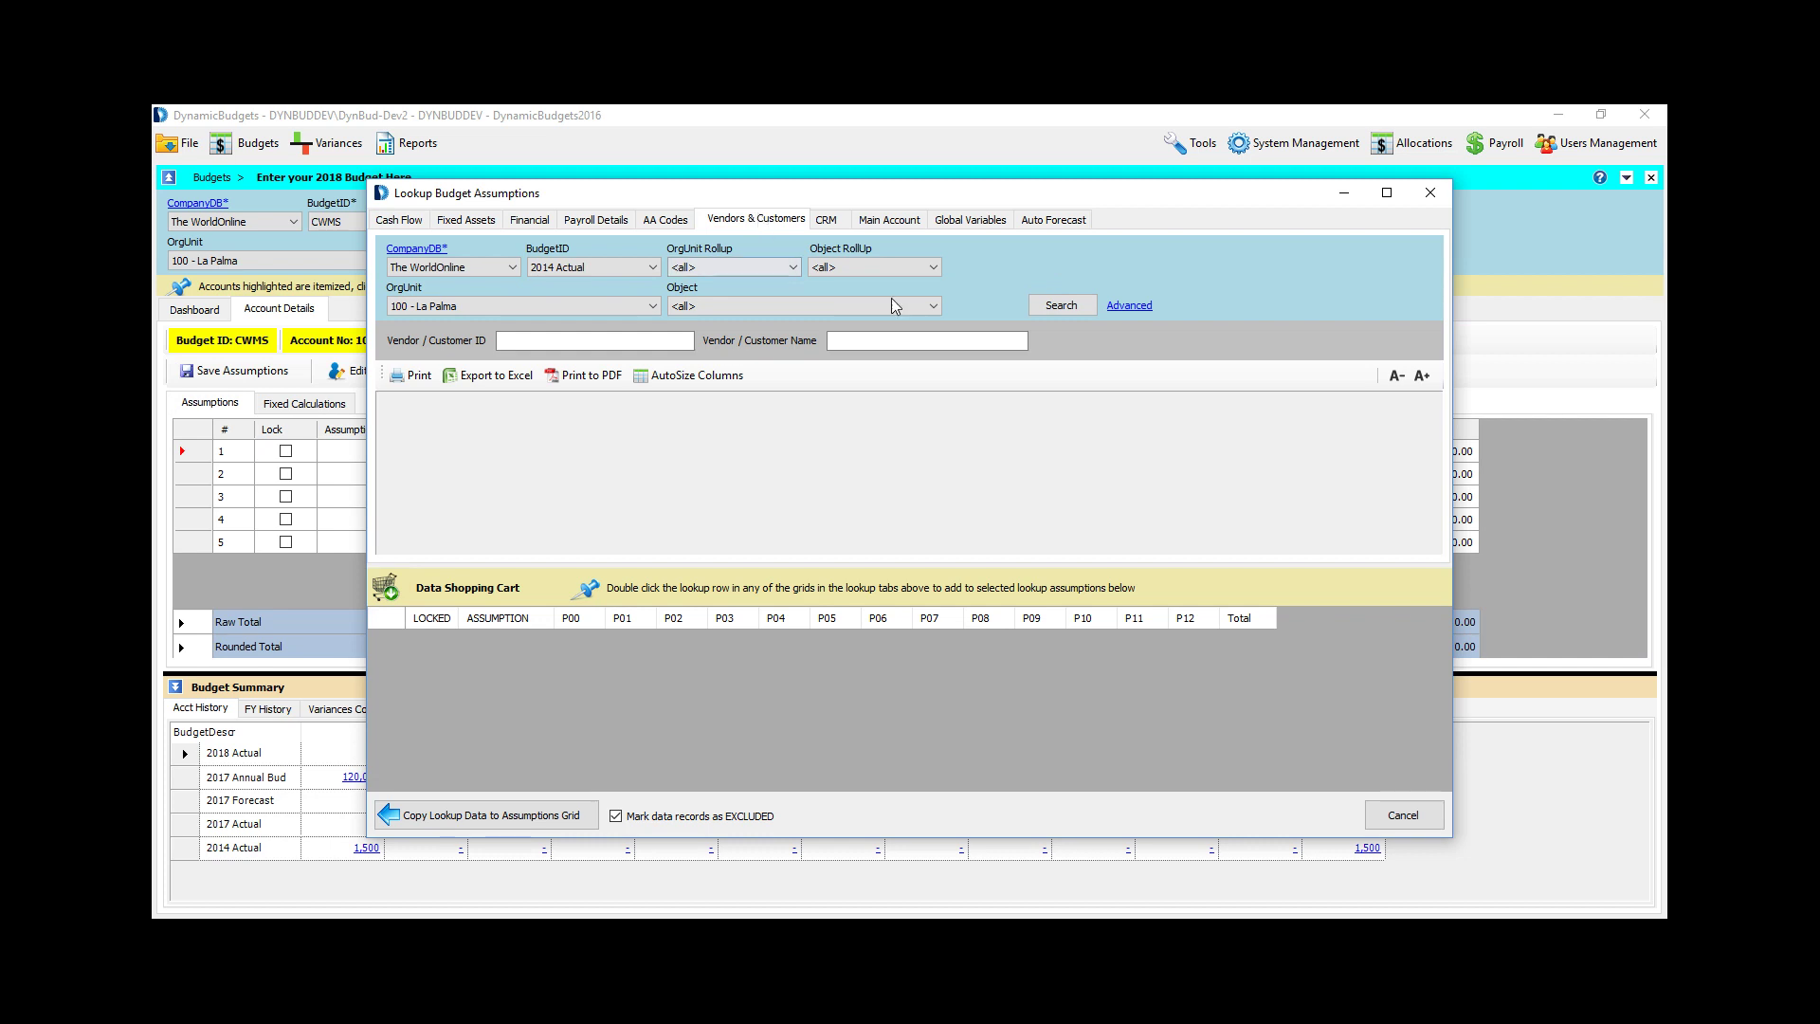
left_click(1055, 305)
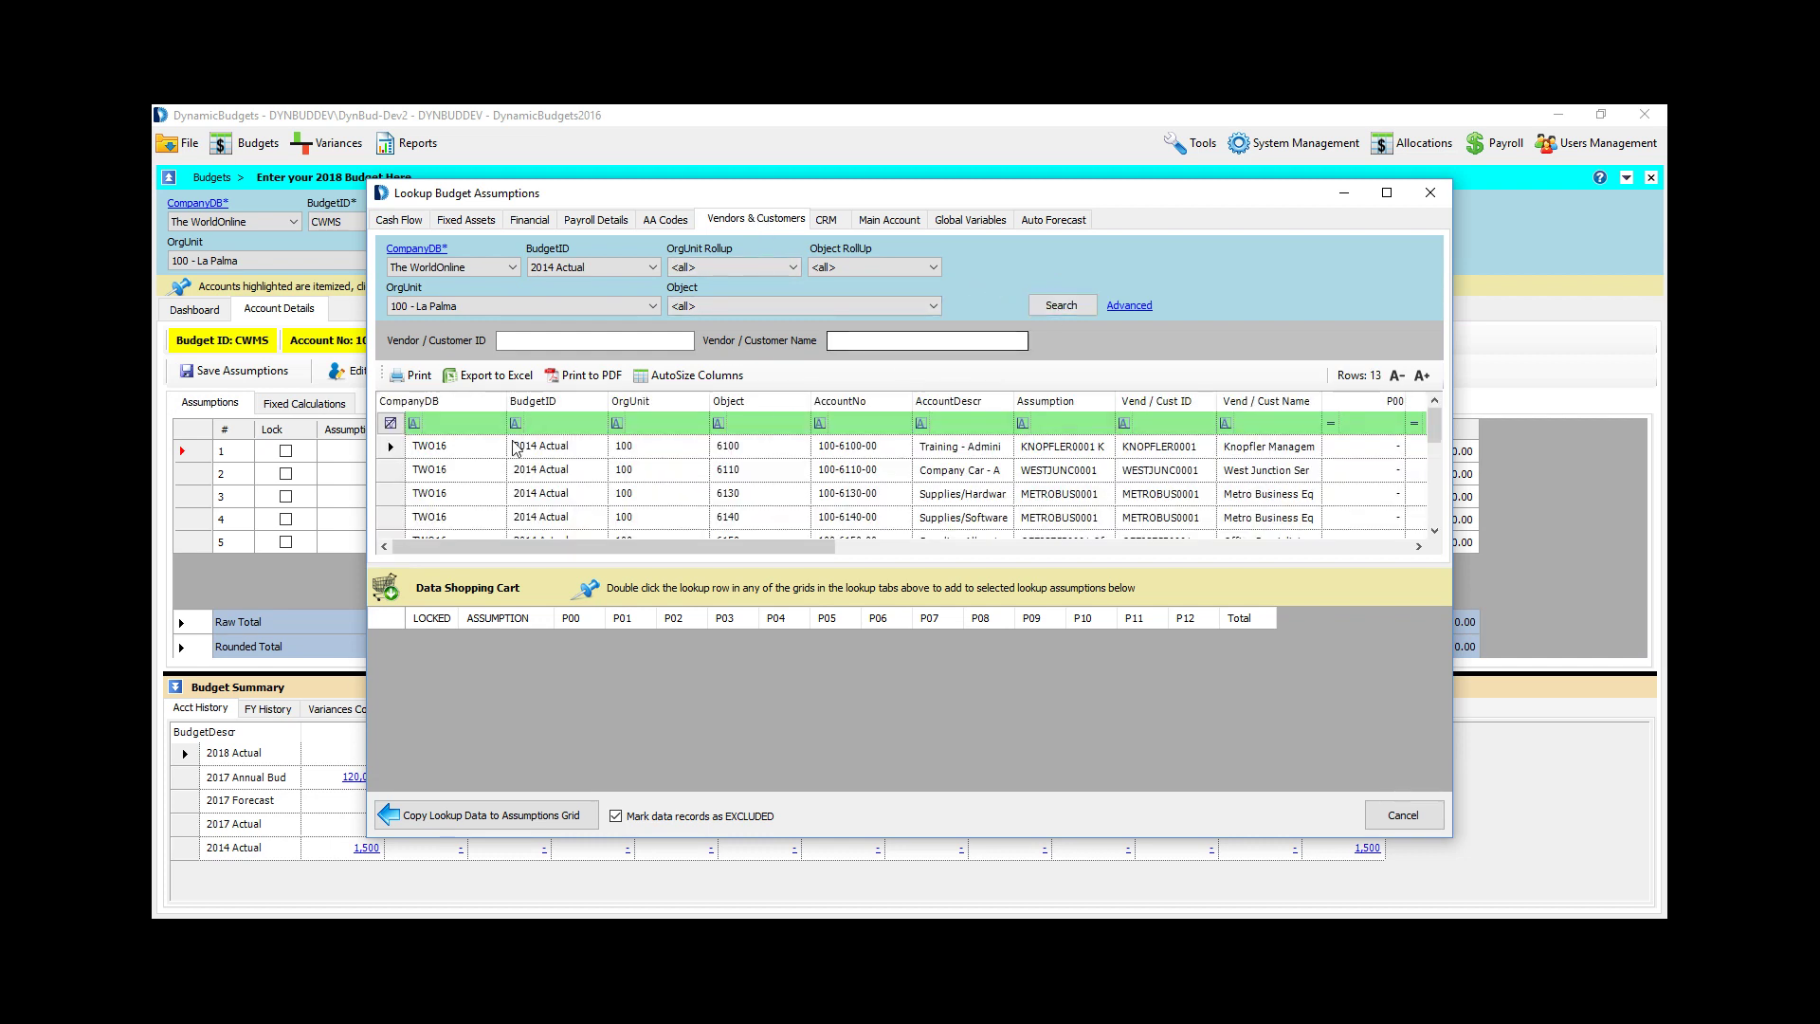
Step: Add the vendor rows from object 6110 through the last row to the data shopping cart and copy them to the assumptions grid without marking them excluded
left_click(392, 471)
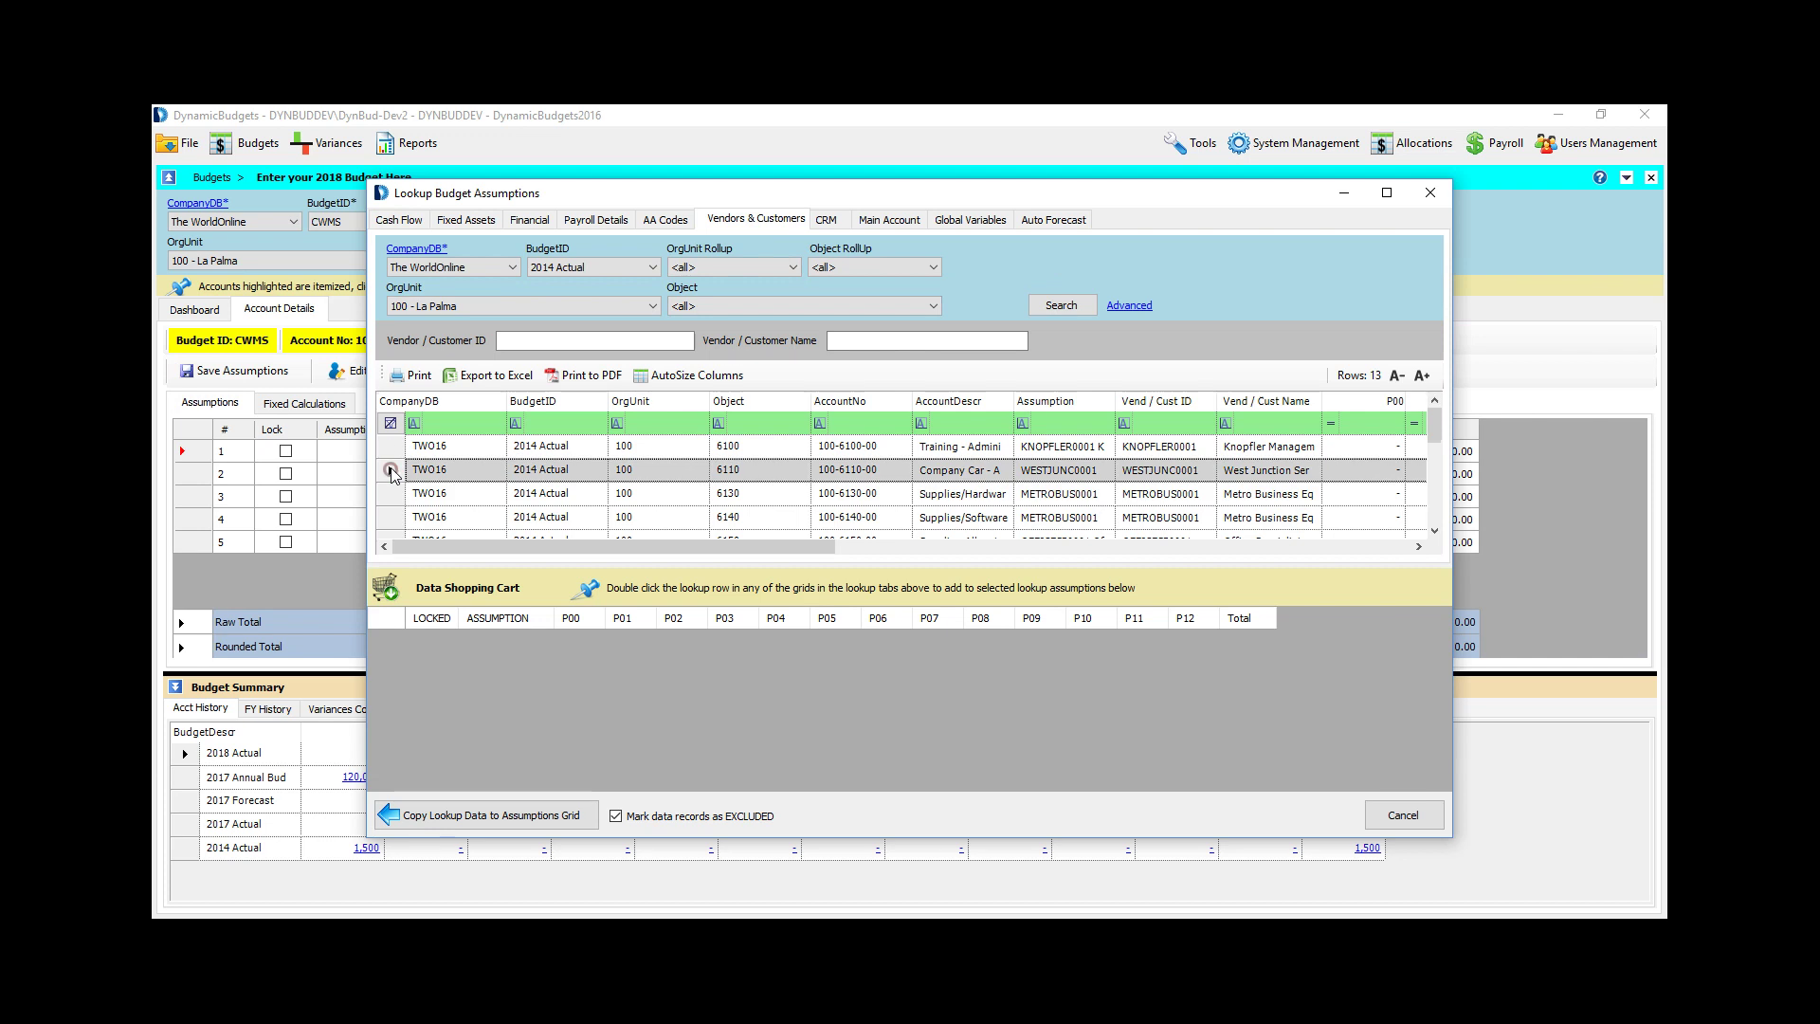
key("shift+Down")
key("shift+Down")
key("shift+Down")
key("shift+Down")
key("shift+Down")
key("shift+Down")
key("shift+Down")
key("shift+Down")
key("shift+Down")
key("shift+Down")
key("shift+Down")
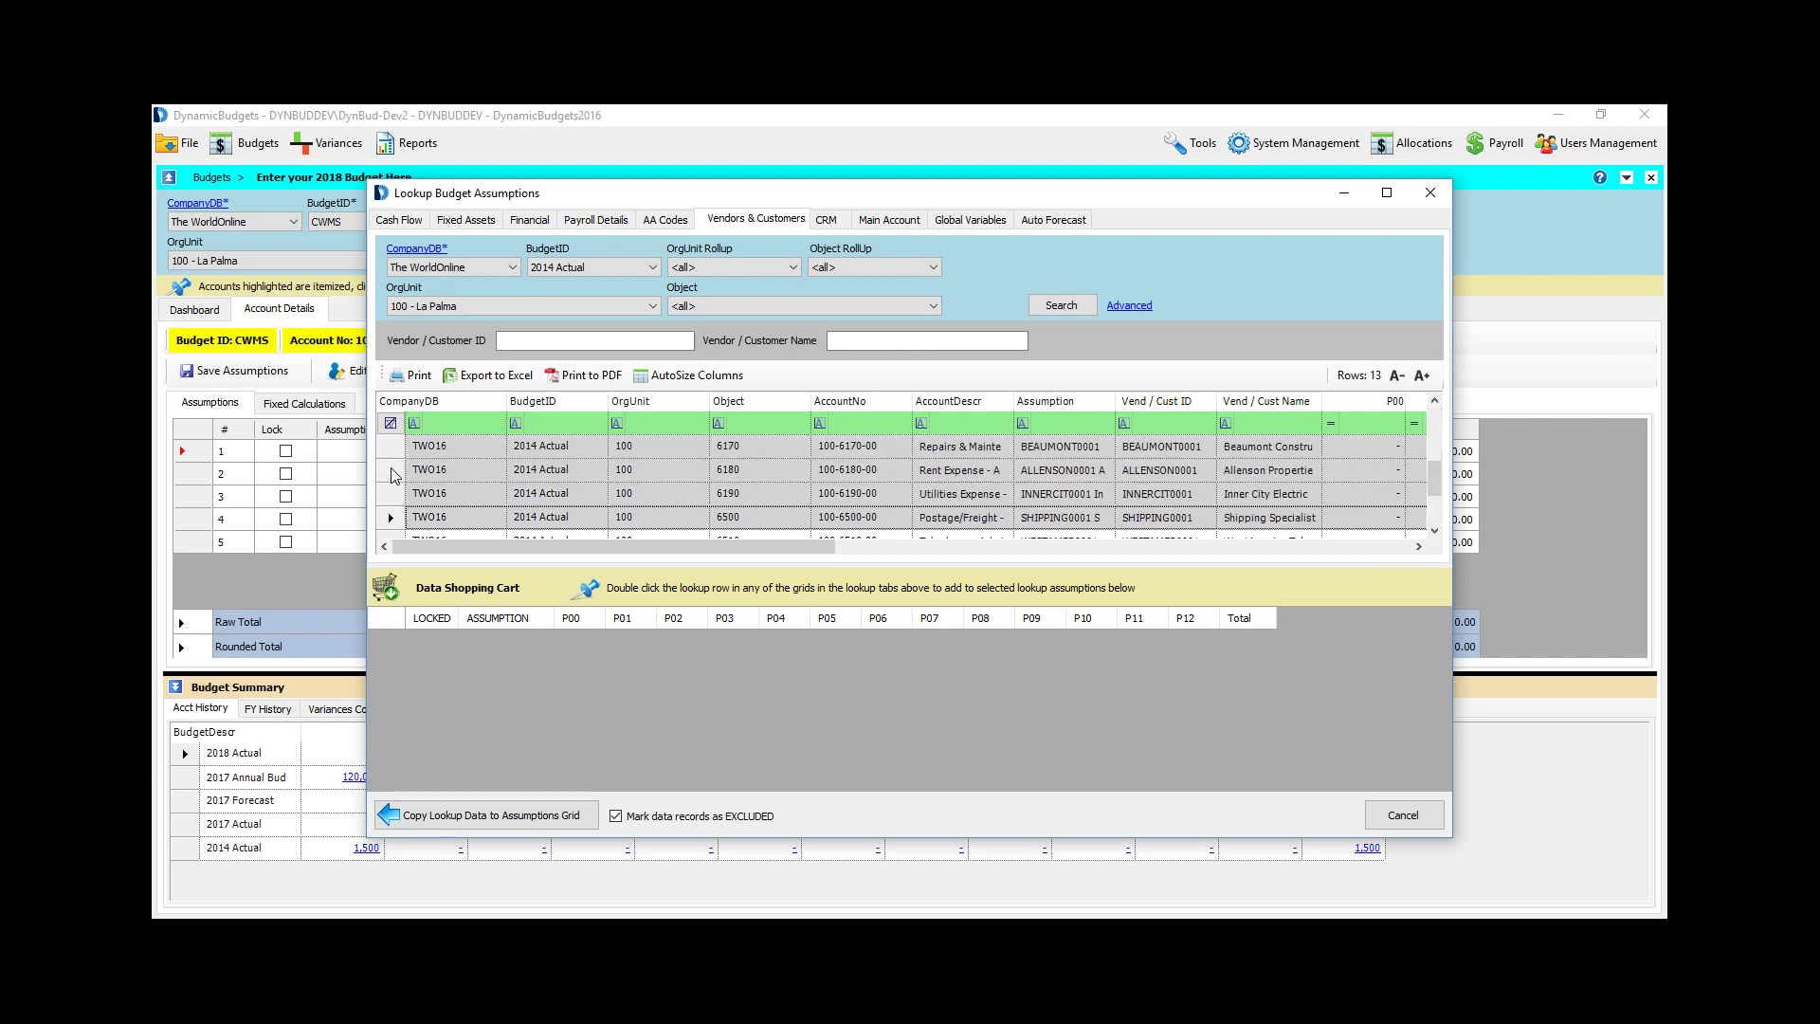
left_click_drag(586, 542, 984, 546)
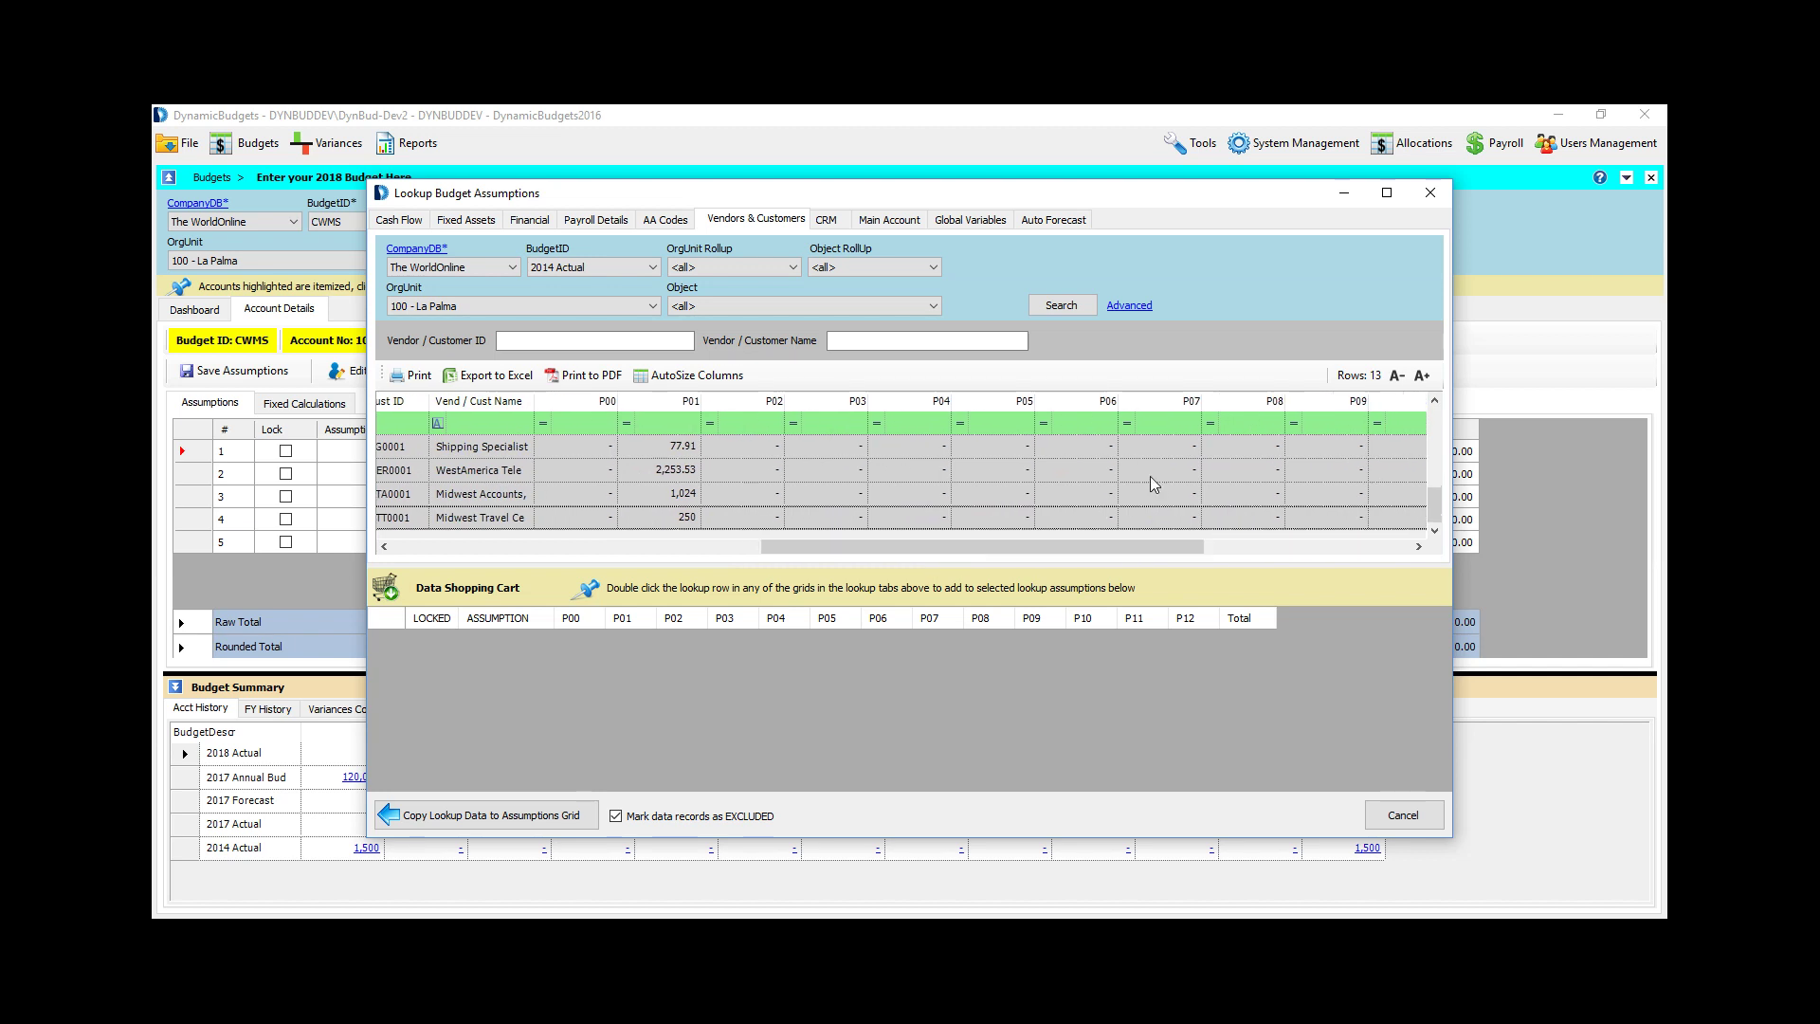
right_click(474, 506)
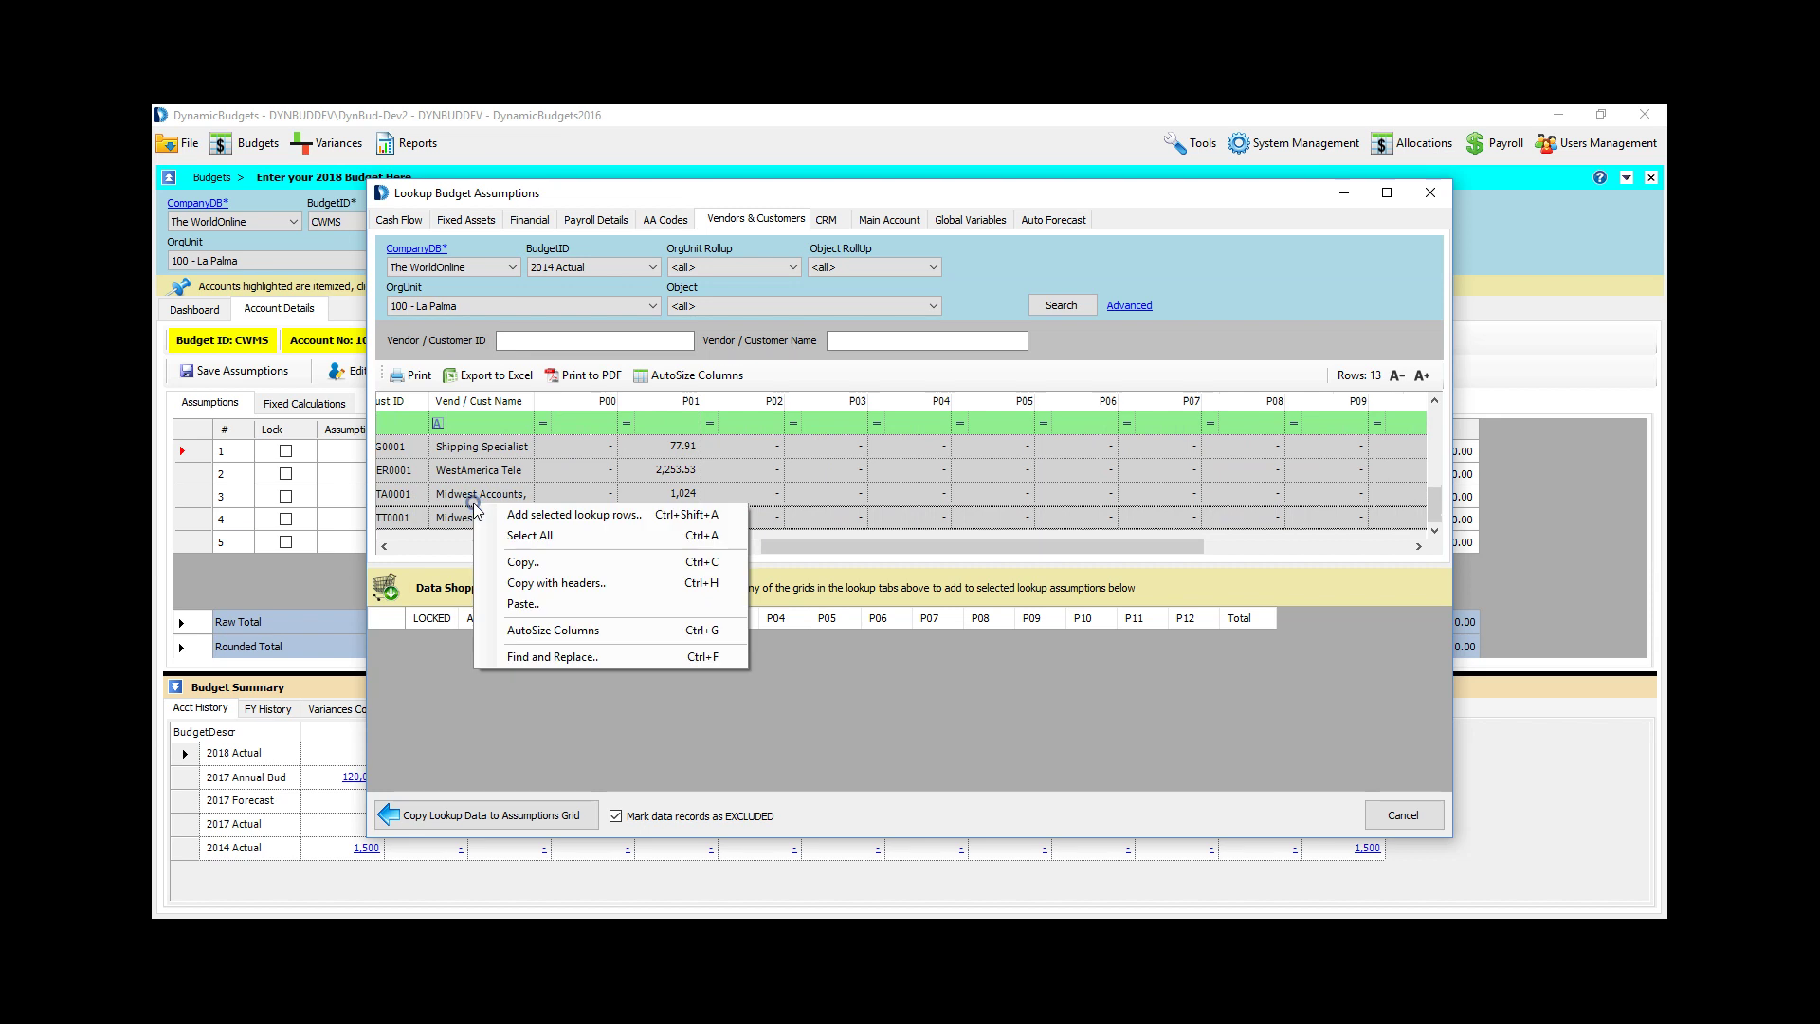
left_click(541, 536)
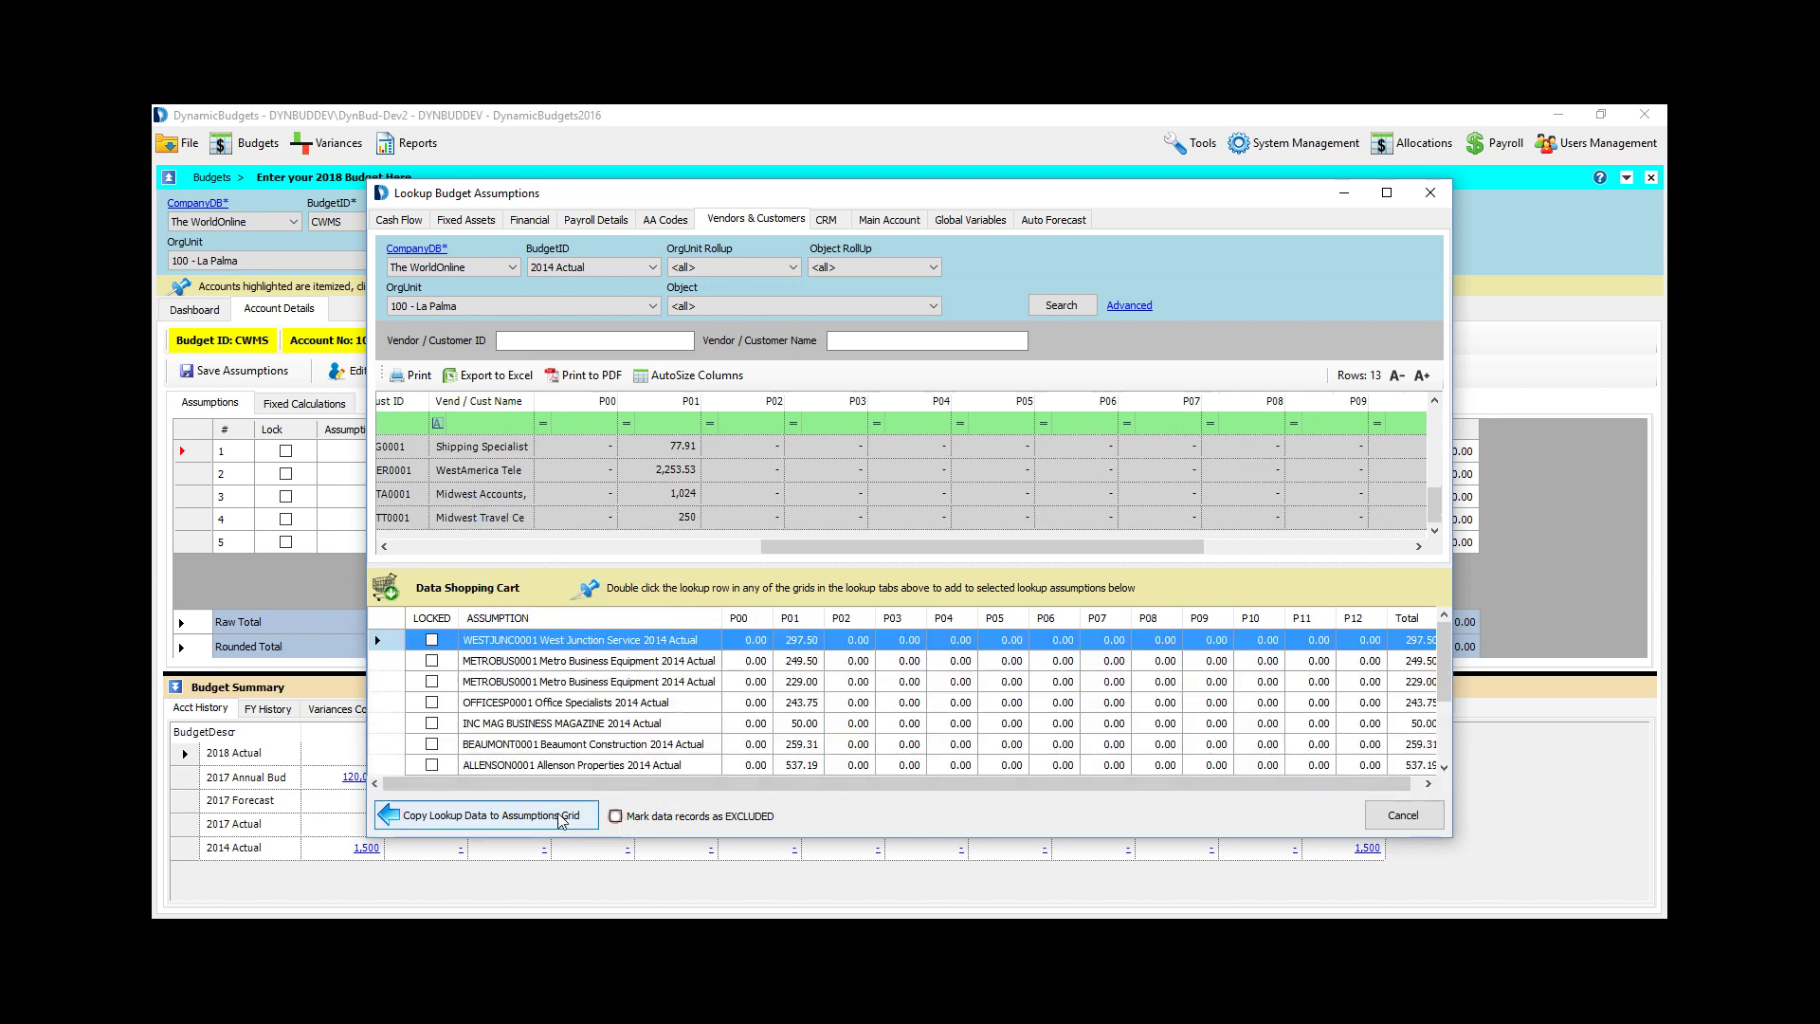
left_click(583, 817)
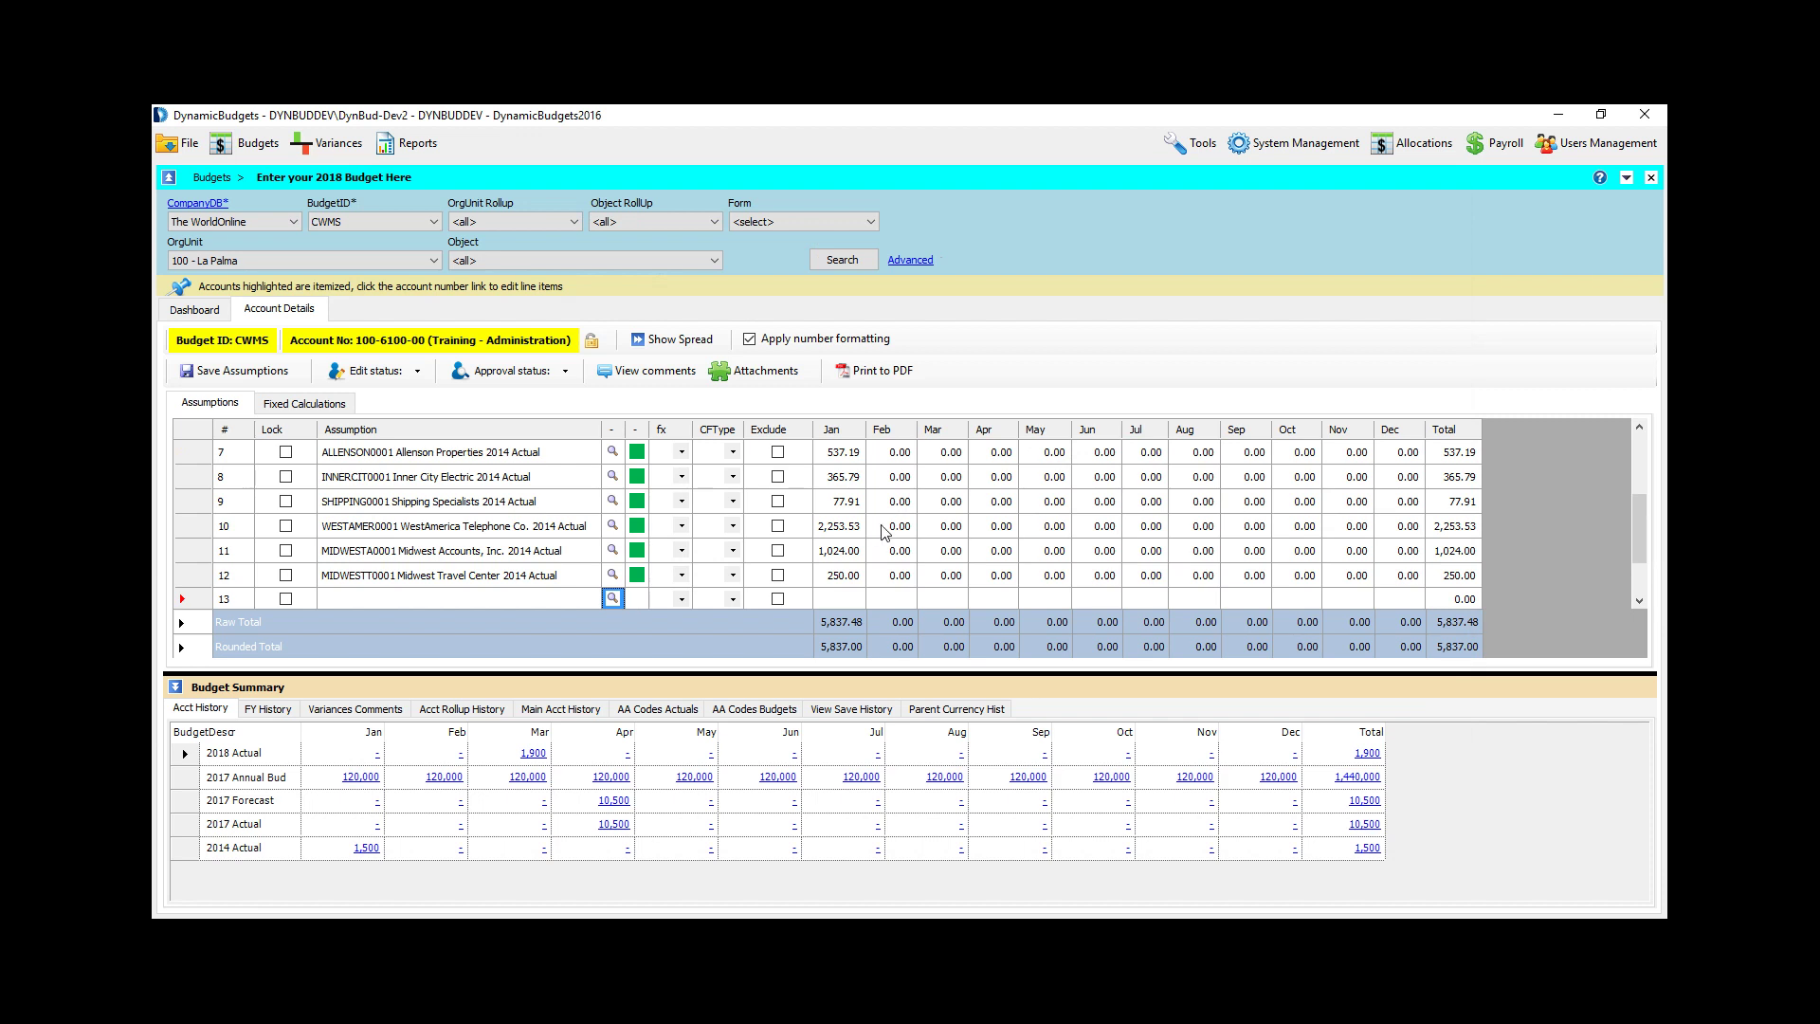
Step: Exclude the WestAmerica Telephone Co. line and replace "2014 Actual" in its assumption text with "droppin gin 2018 see below"
left_click(779, 529)
key("Tab")
left_click(559, 534)
left_click(541, 528)
left_click_drag(536, 527, 626, 536)
type("droppin gin")
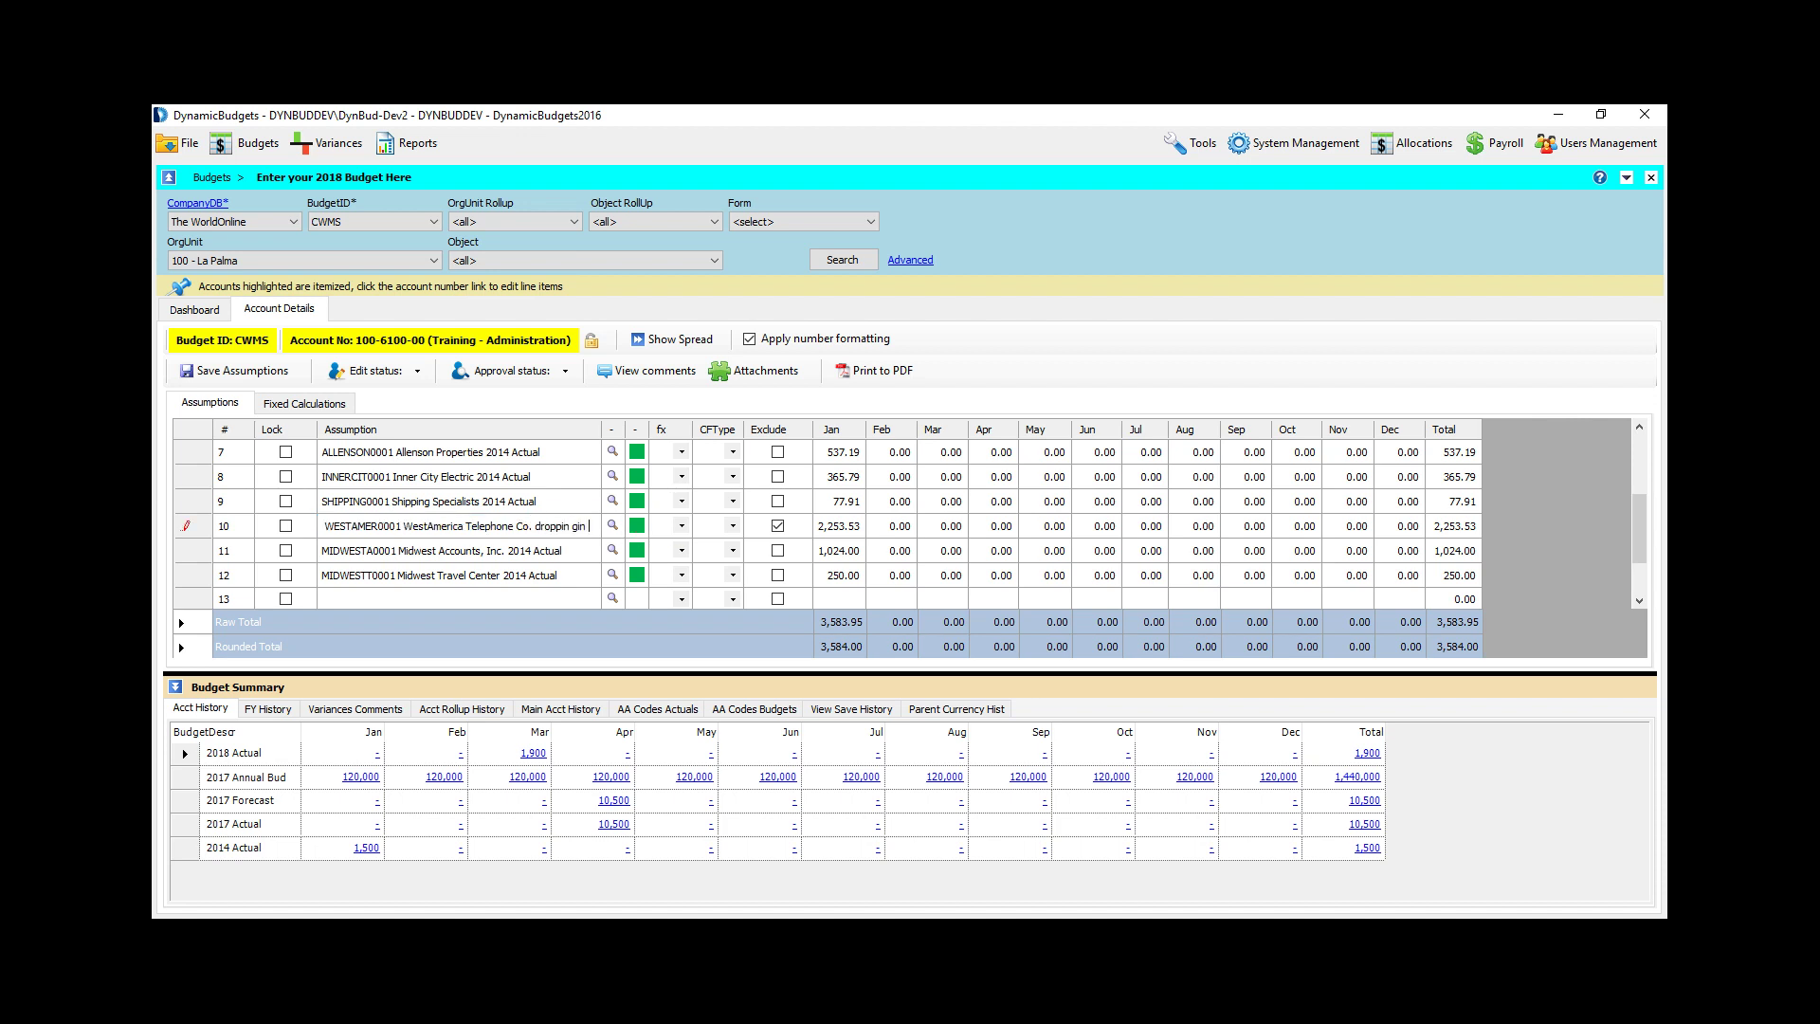
key("ctrl+a")
type("2018 see belo")
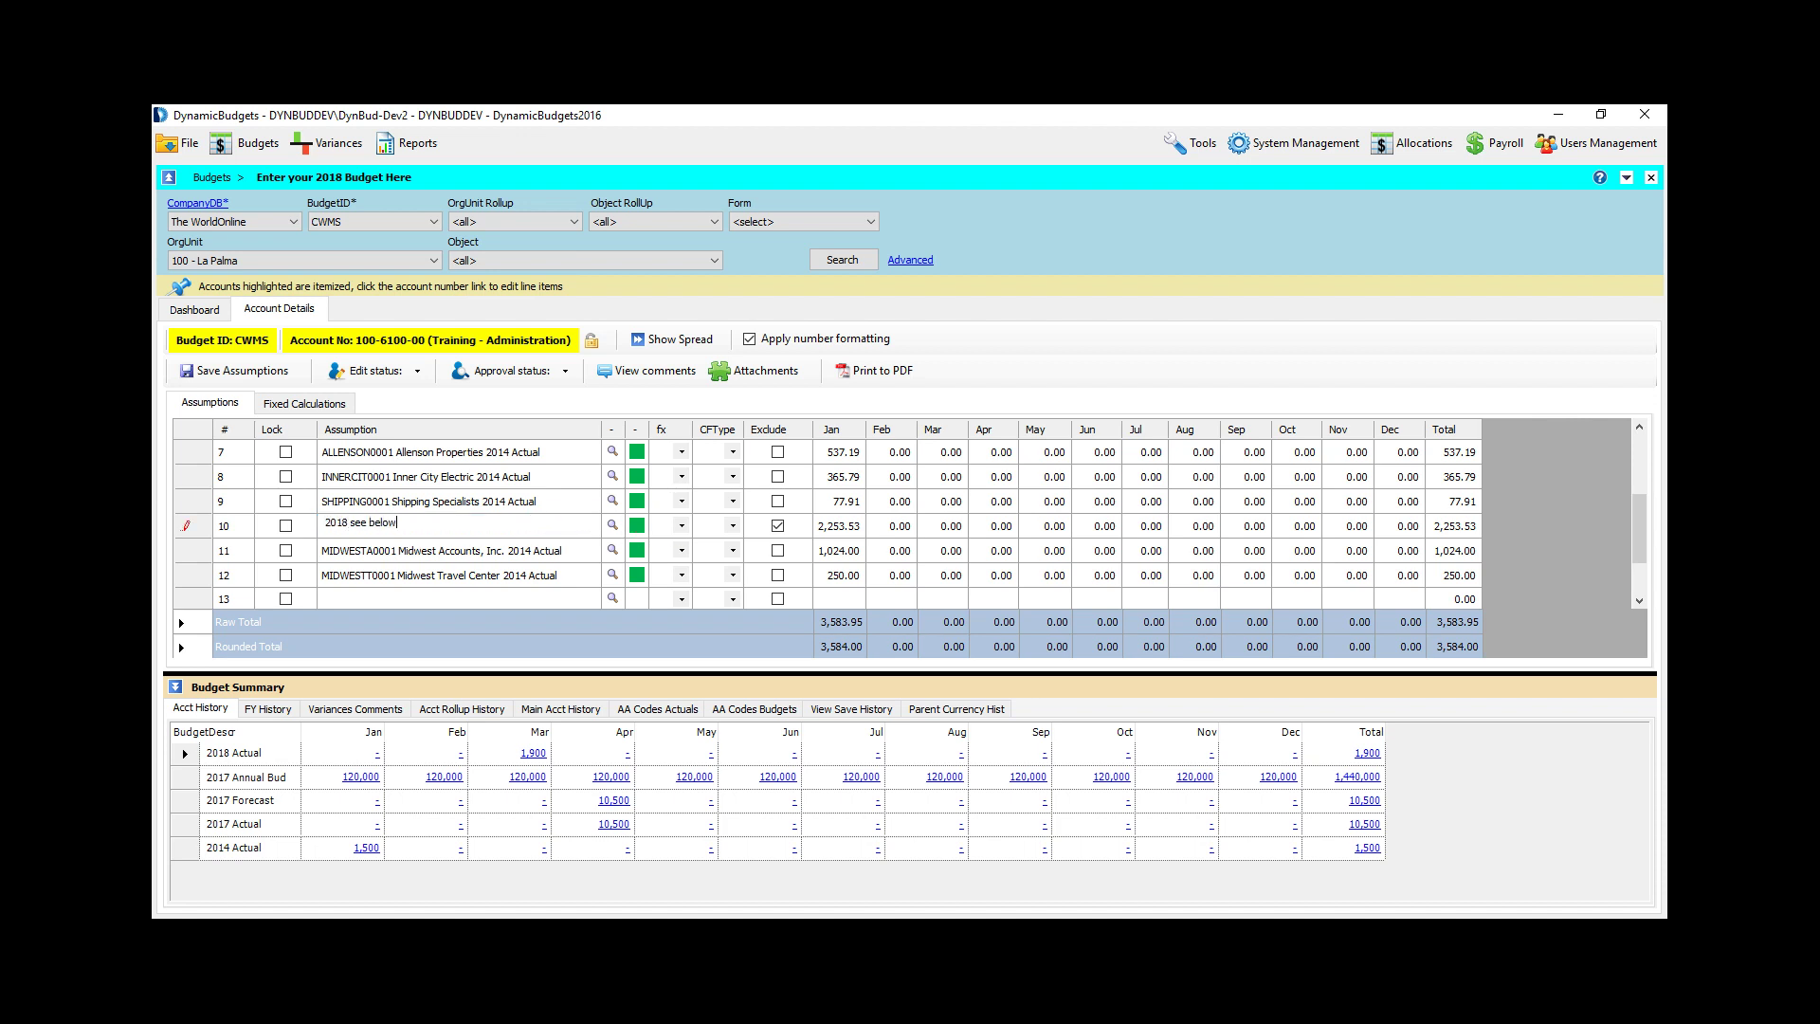
type("w")
Step: Enter "new telco provide r se attachment for contract details" as the assumption on line 14
key("Down")
key("Down")
key("Down")
key("Down")
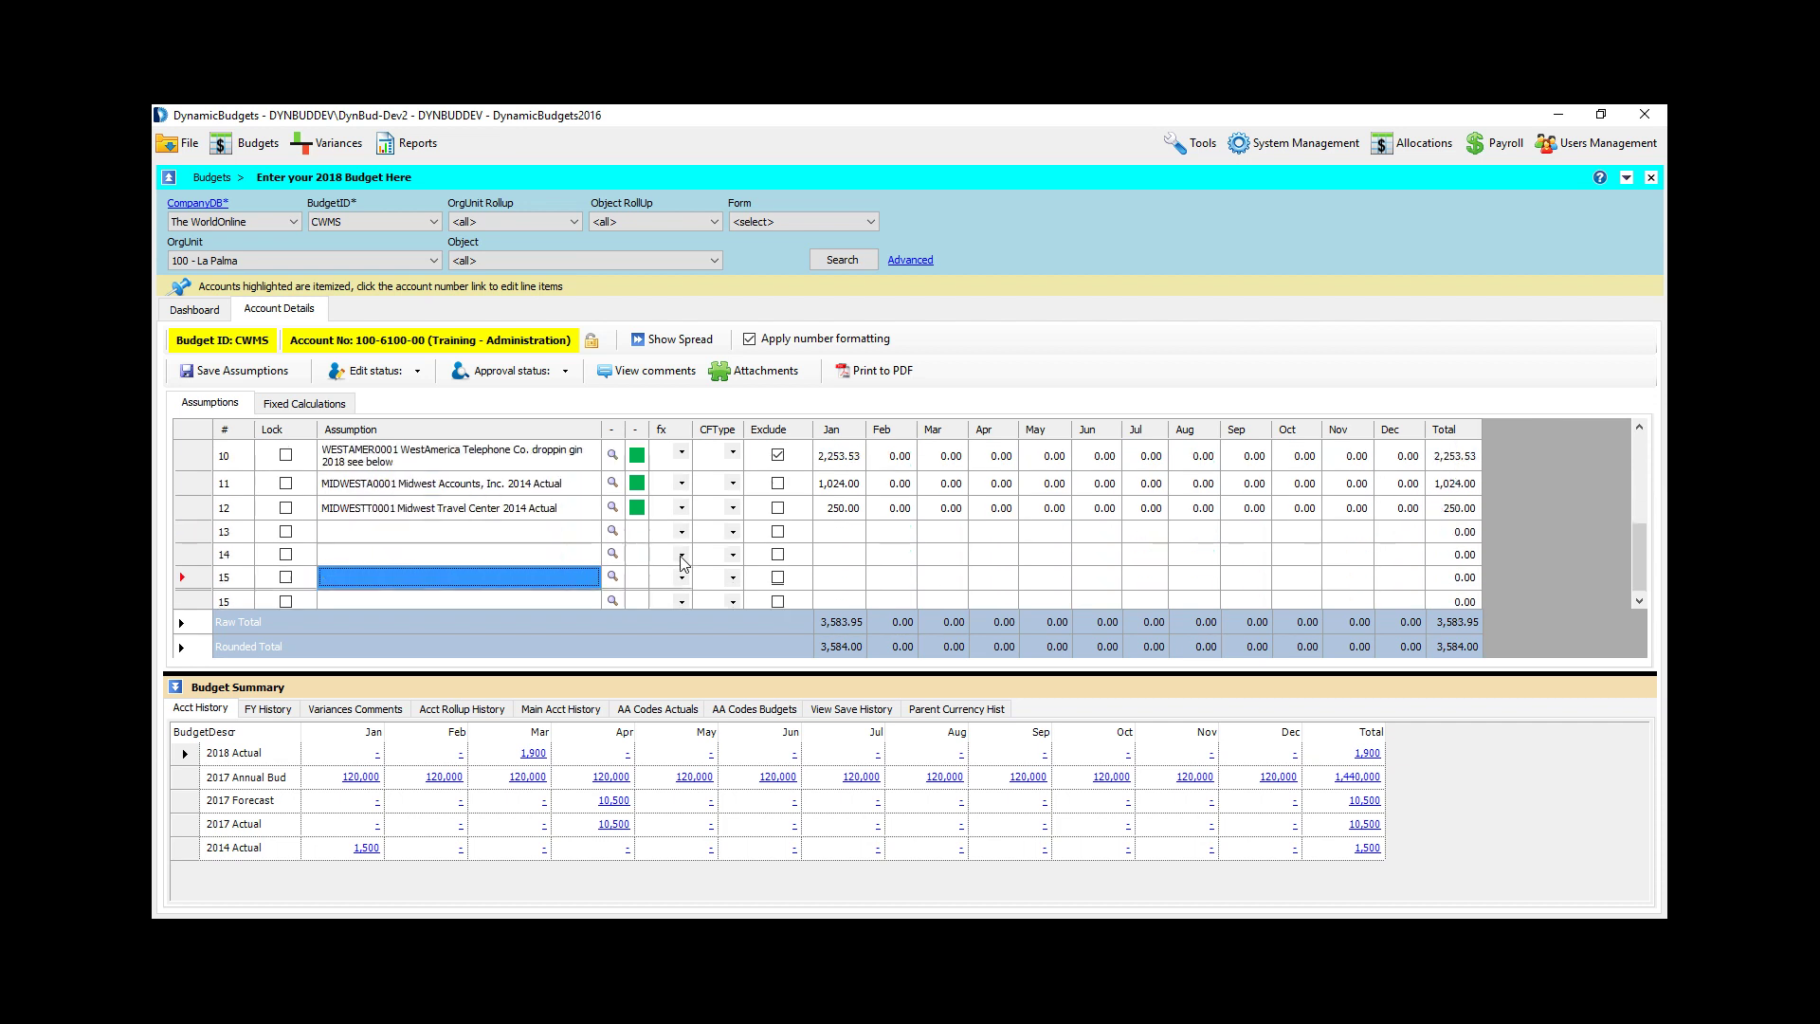
type("new te")
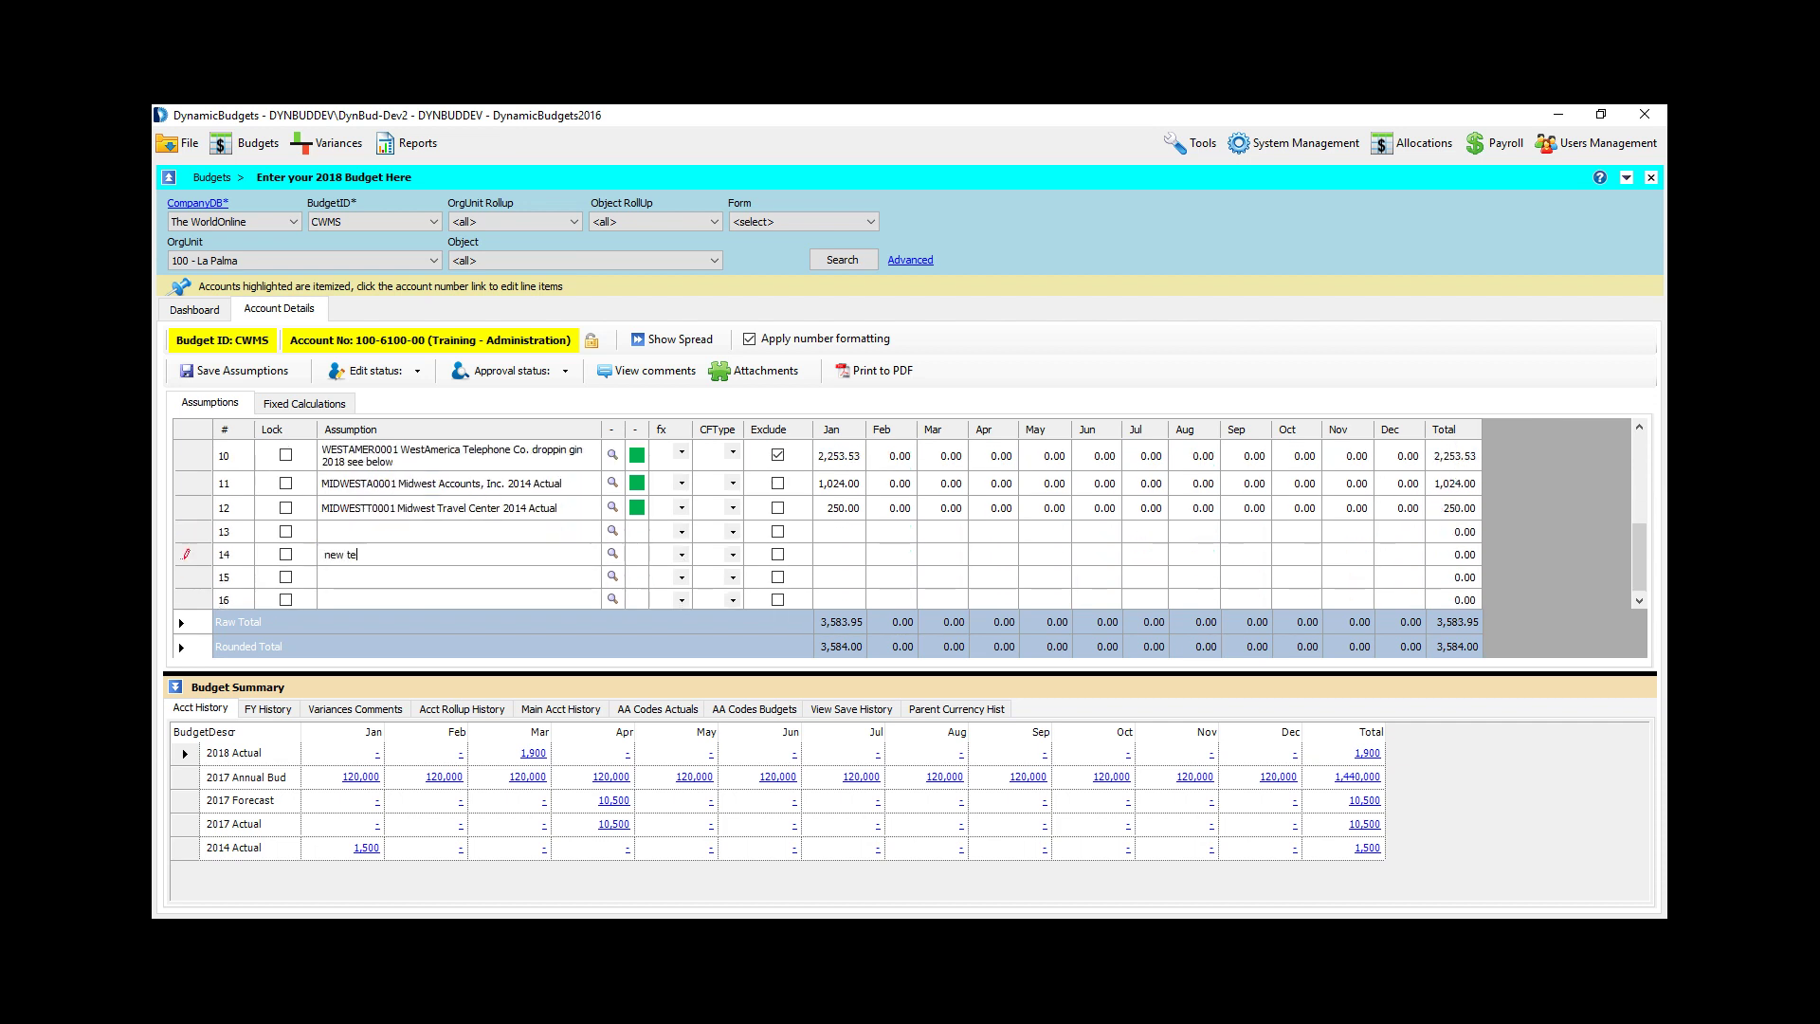
type("lco provide")
type("s")
key("Return")
left_click(890, 559)
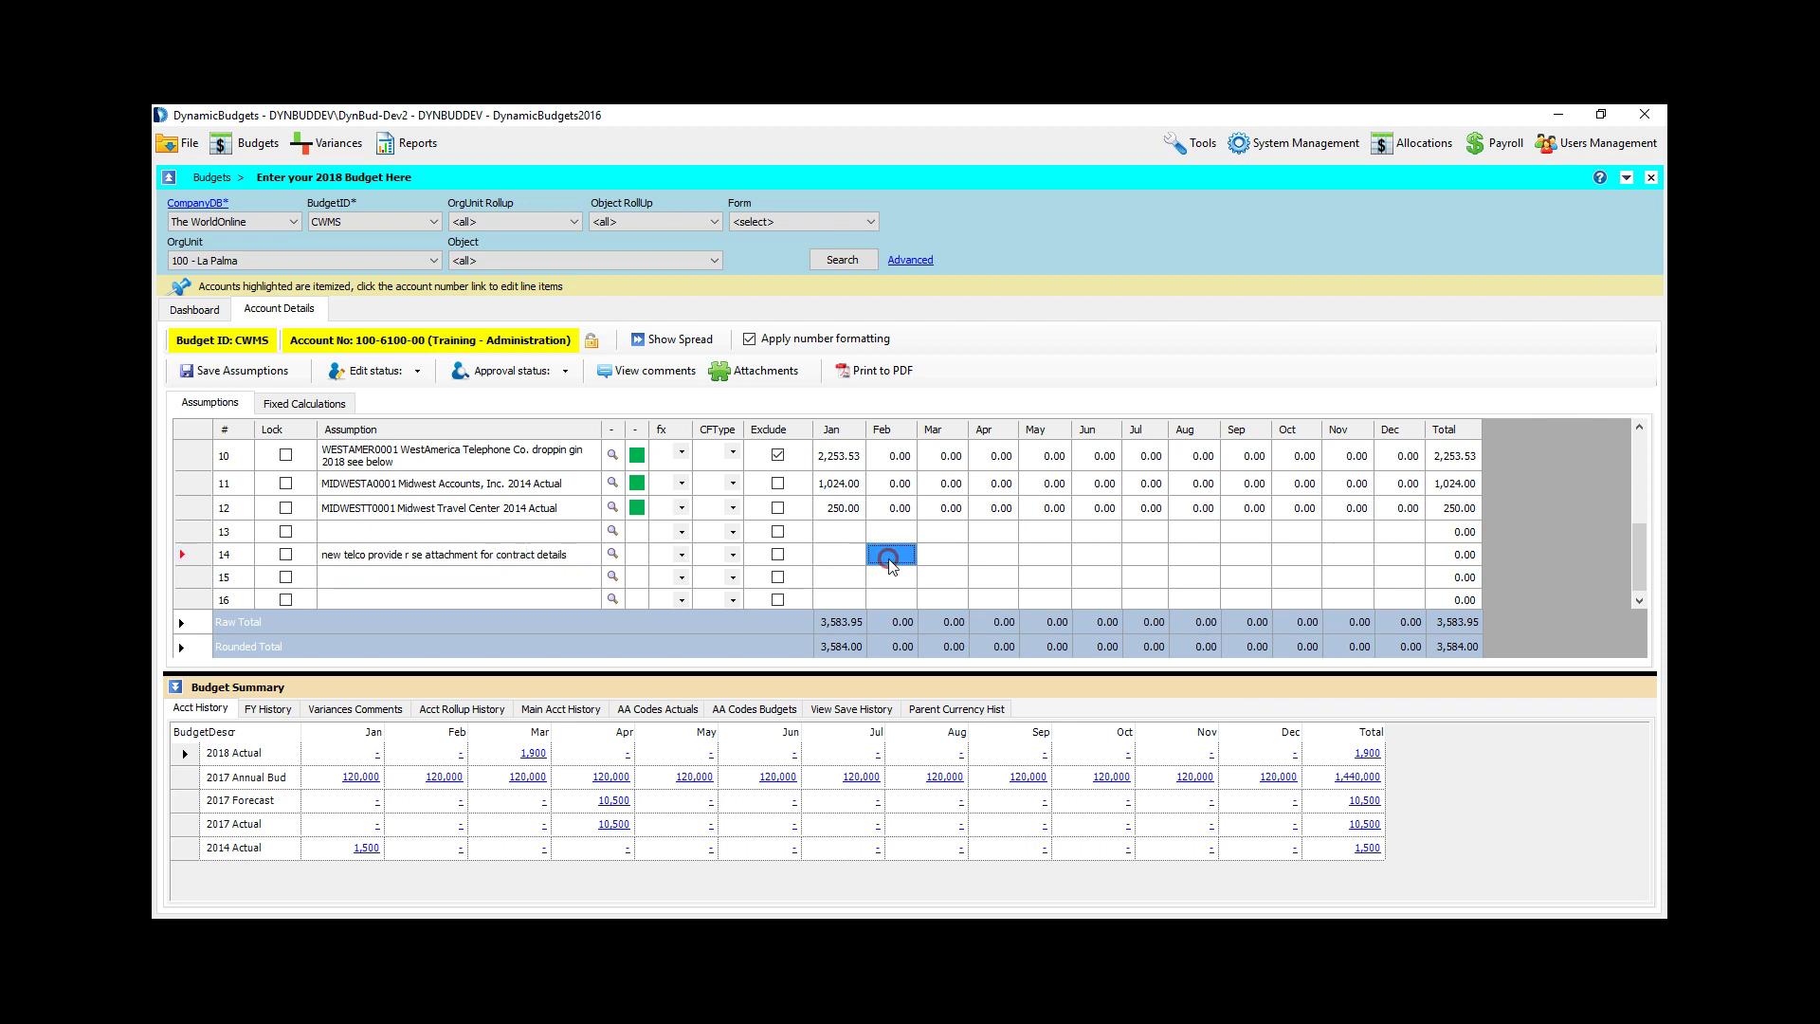
Step: Turn the exclusion of the WestAmerica Telephone Co. line off and back on to compare the totals
left_click(777, 455)
left_click(981, 529)
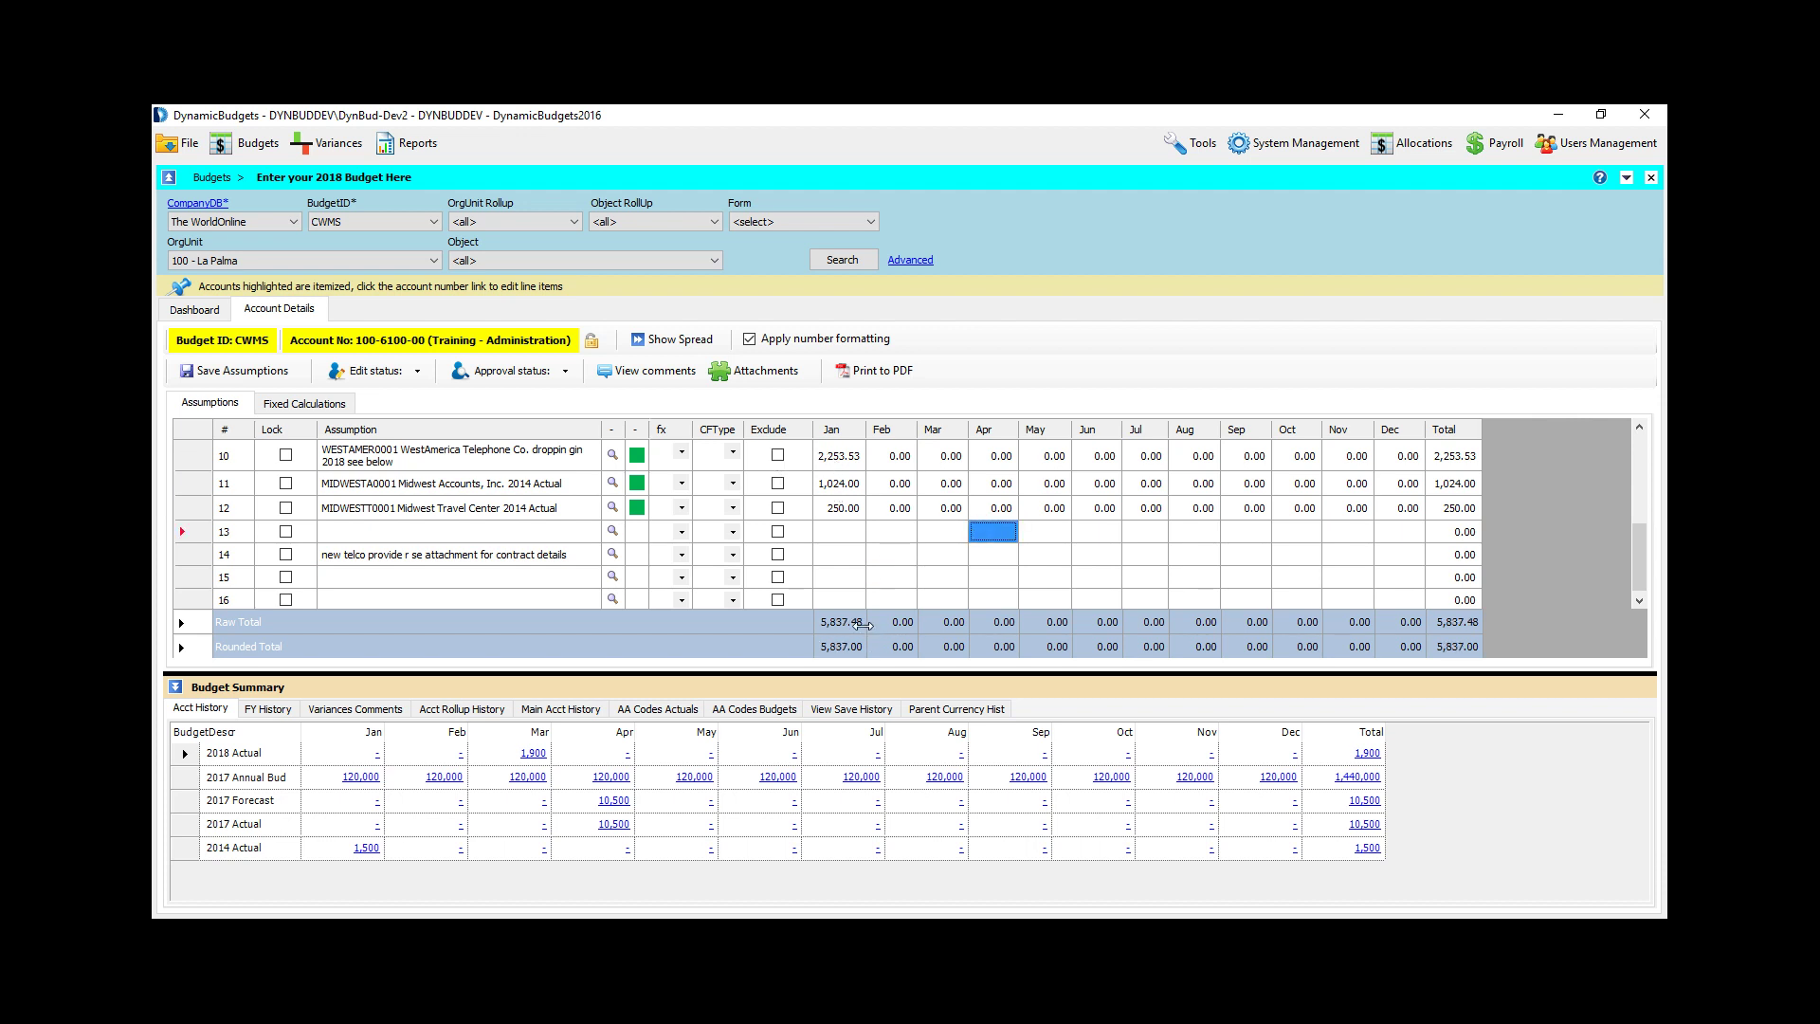
left_click(777, 455)
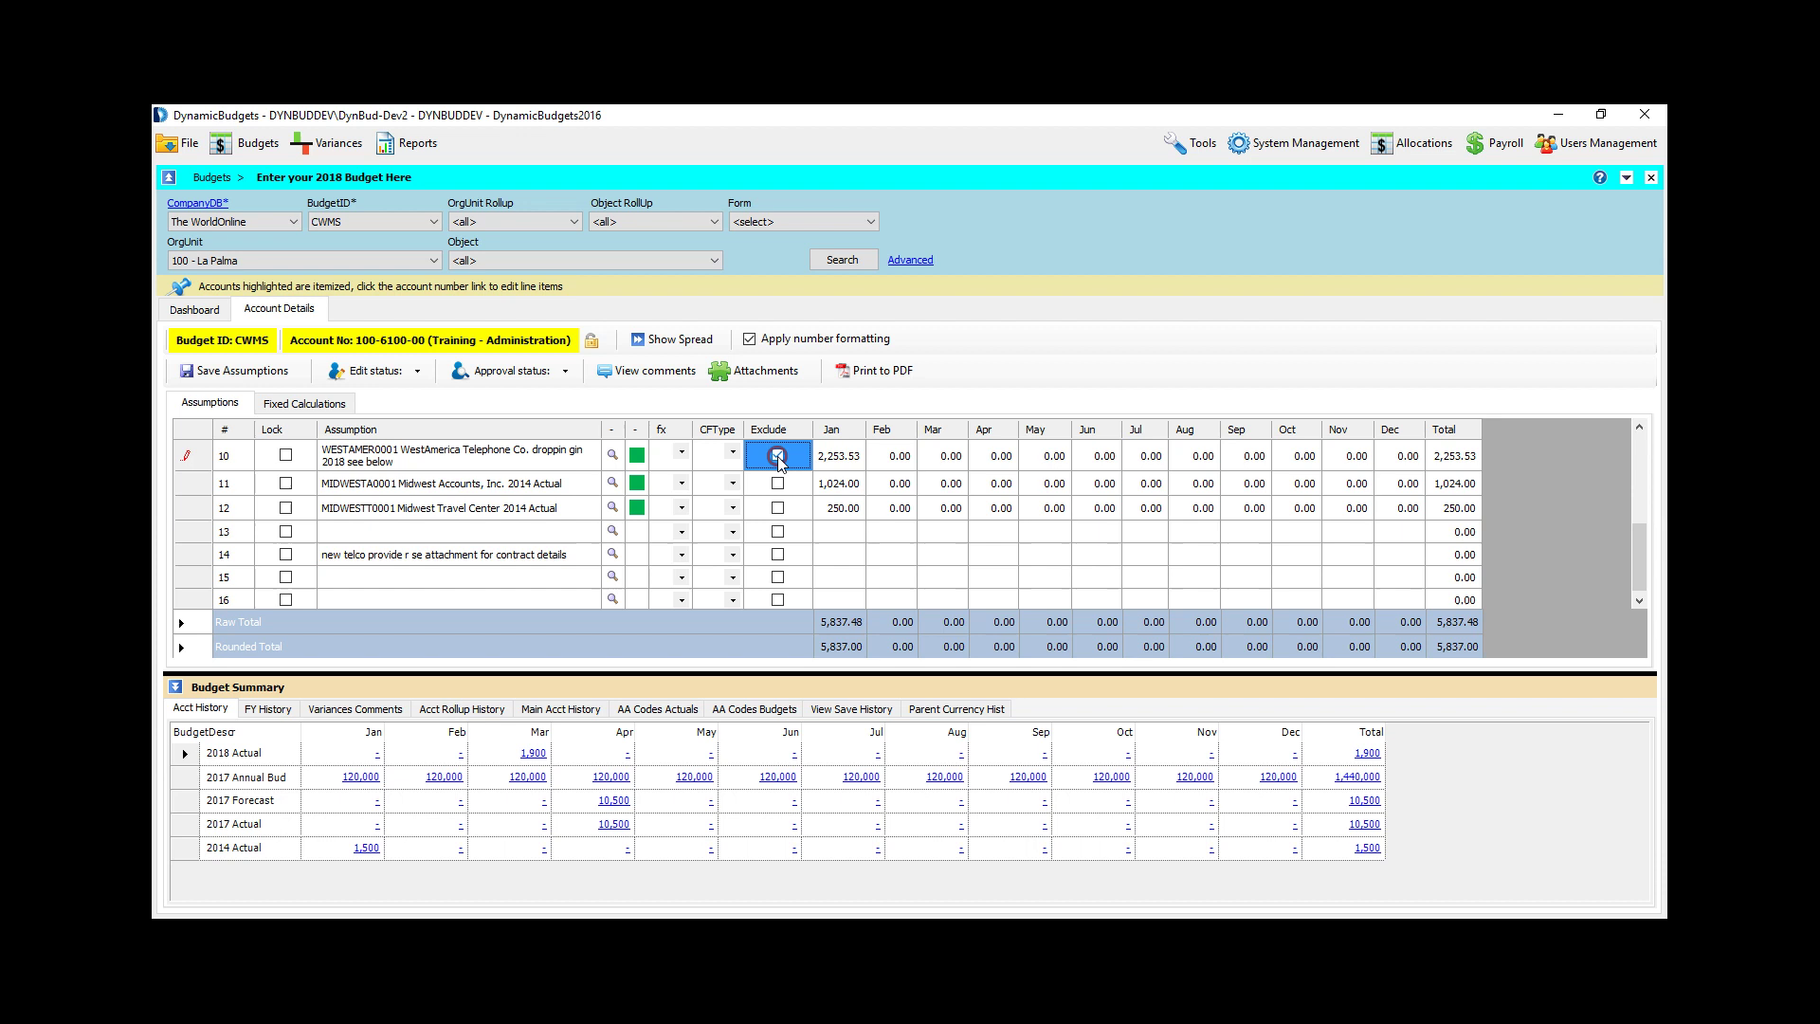
left_click(991, 554)
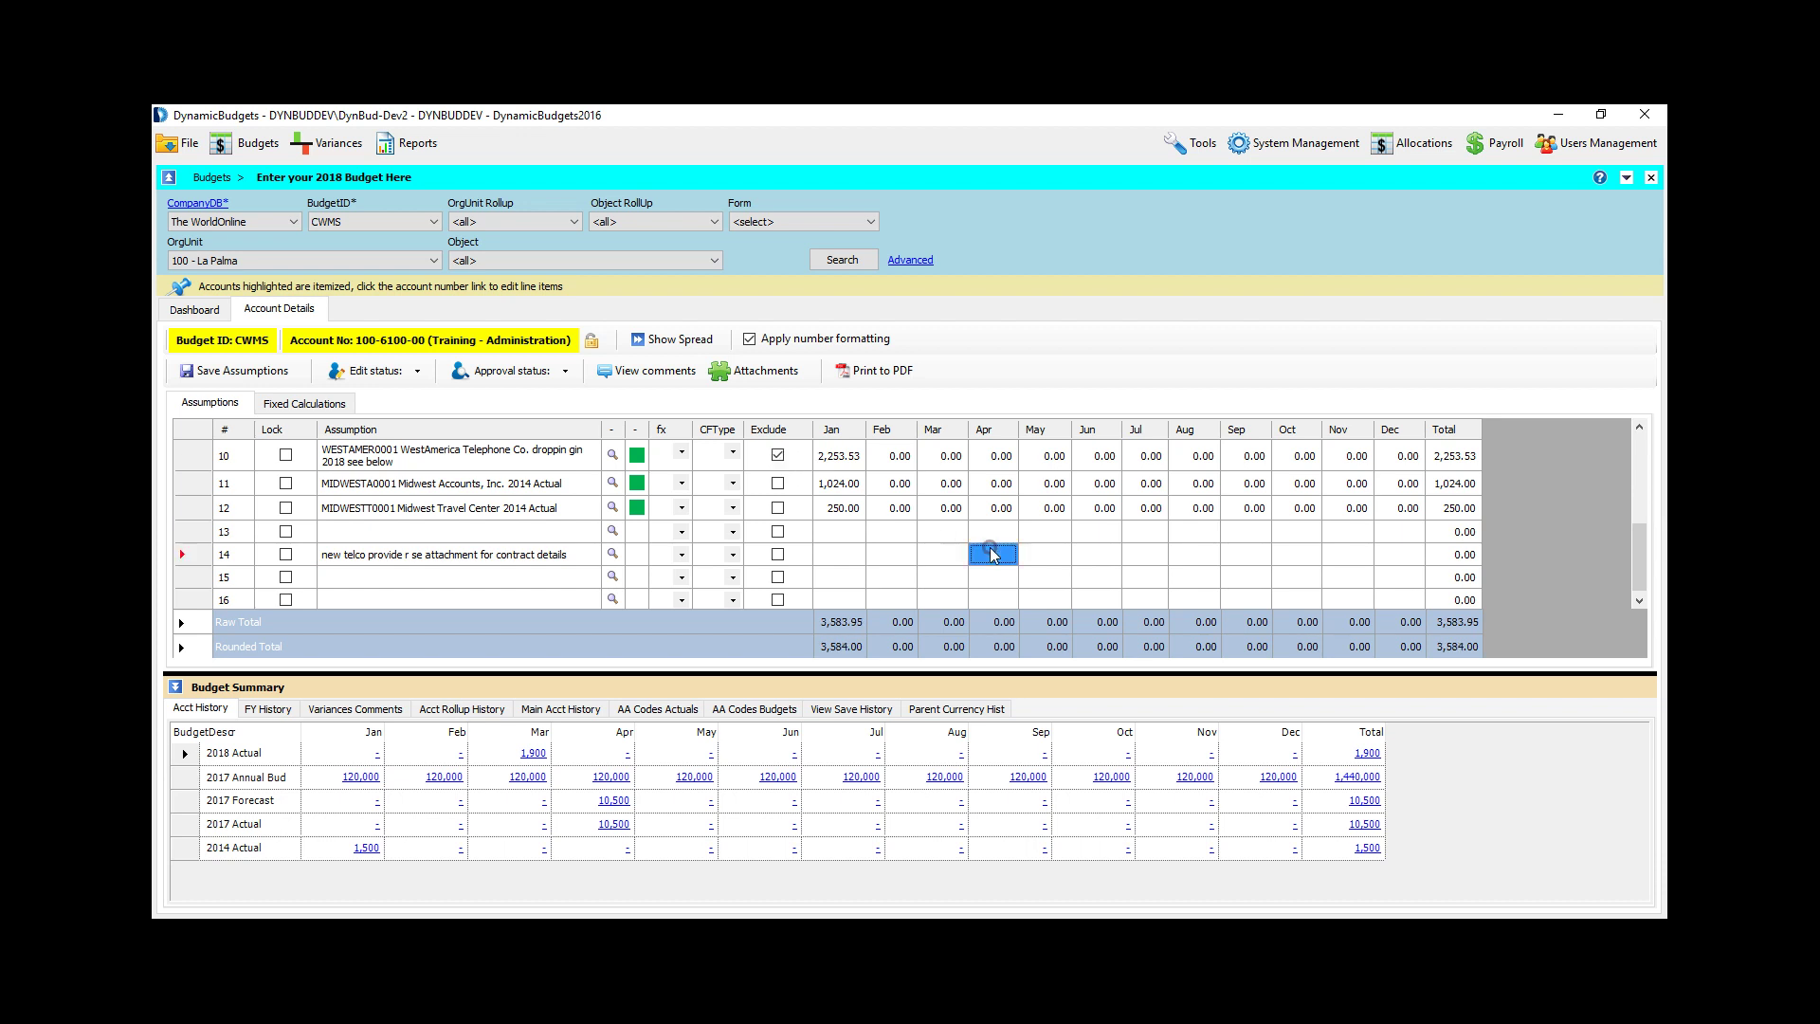
Step: Set the February amount of the new telco line to 1,100
left_click(896, 554)
type("1,100")
key("Return")
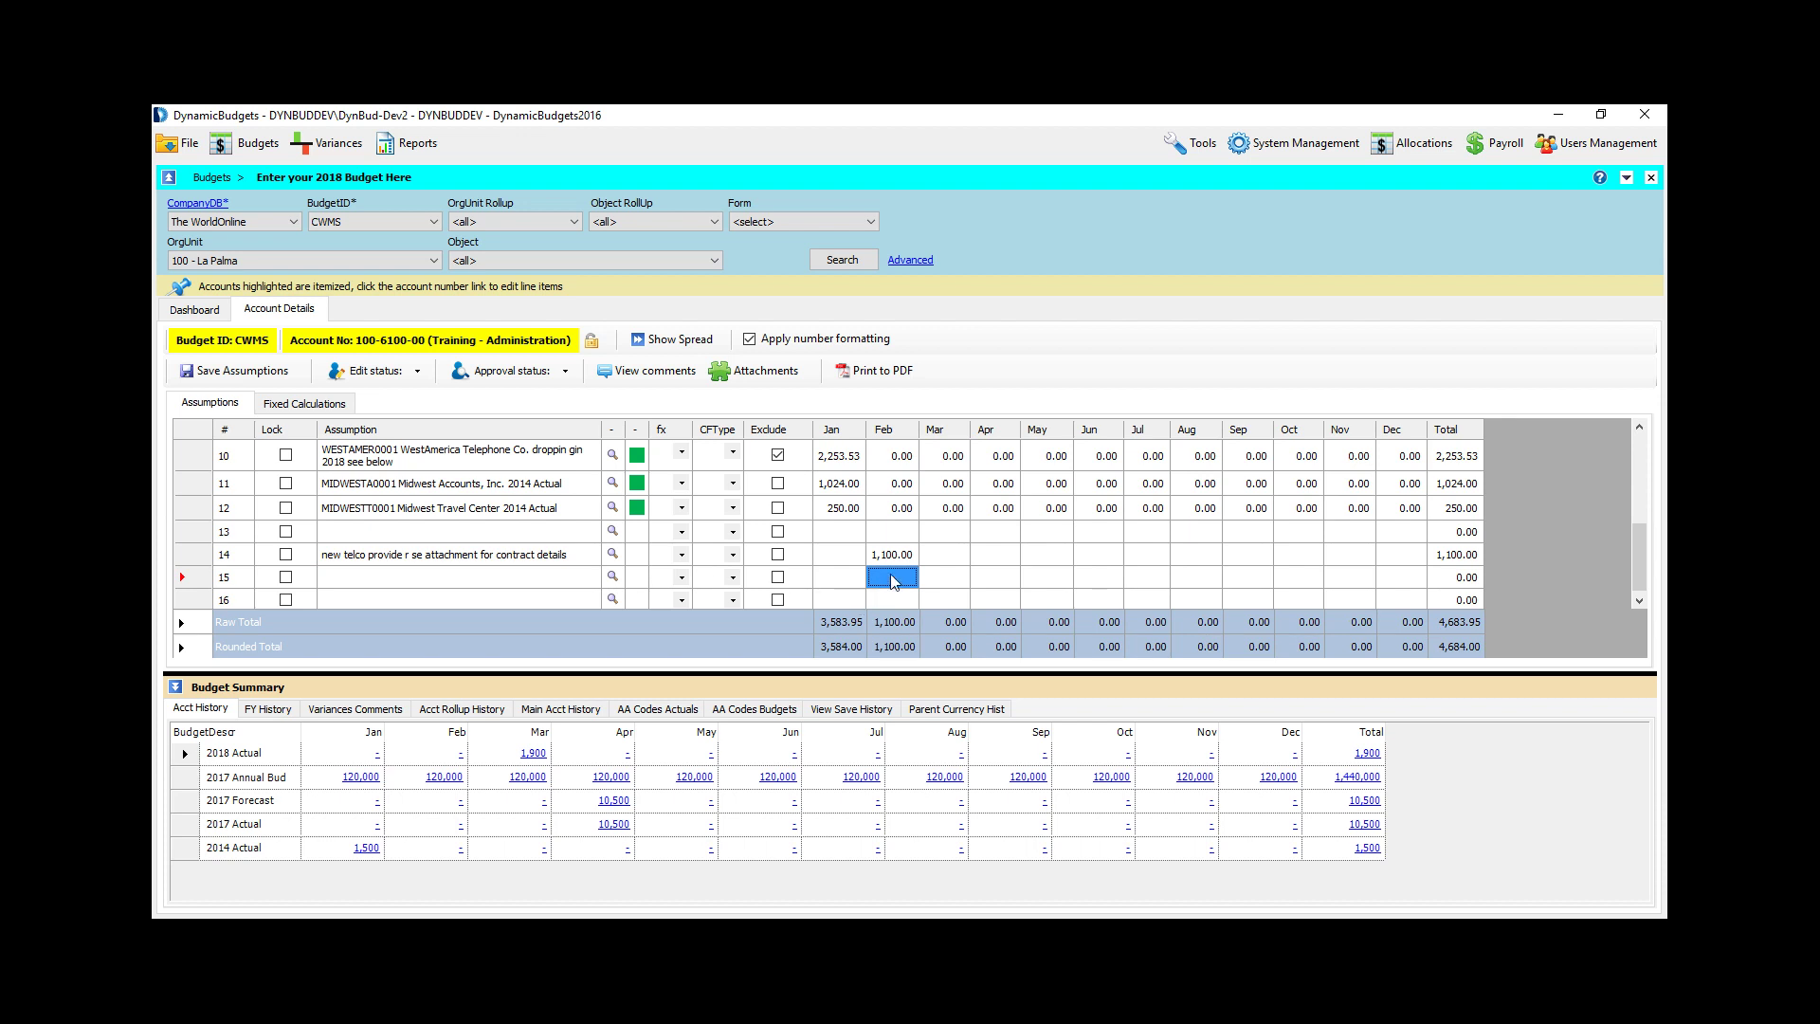
Step: Look at the budget account's attachments and approval comments windows without adding anything
left_click(762, 371)
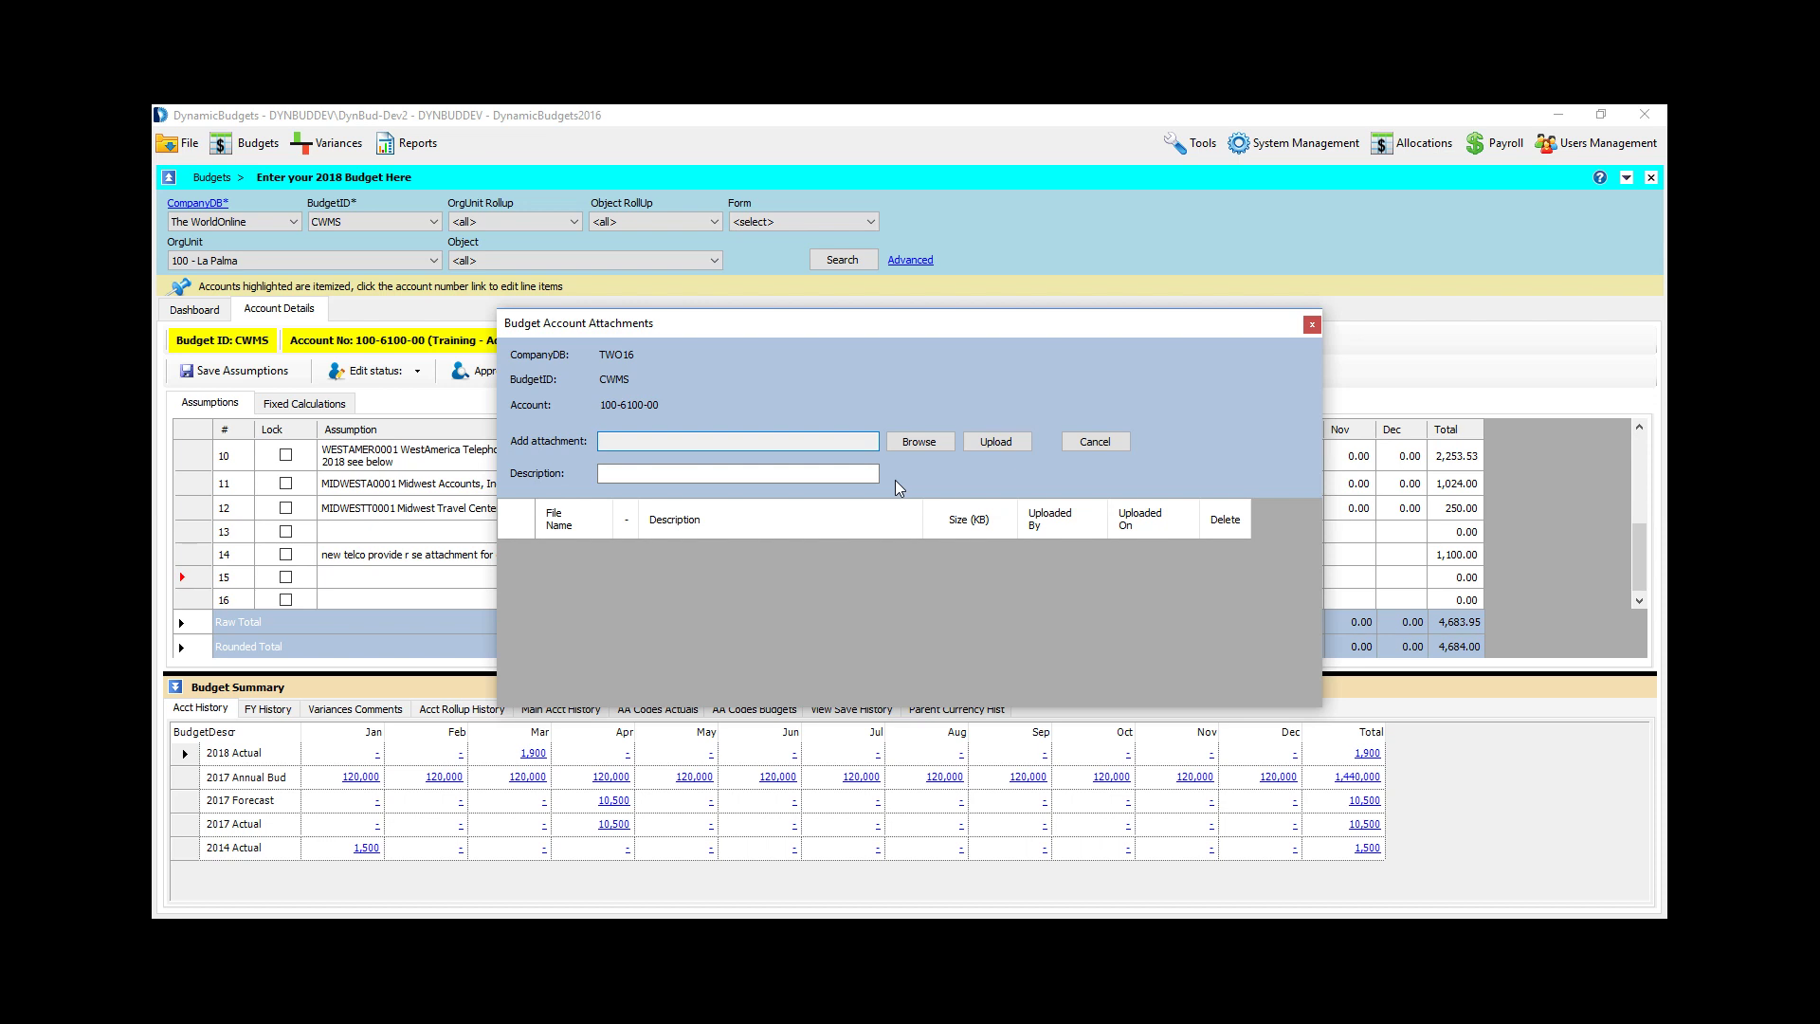
left_click(1094, 443)
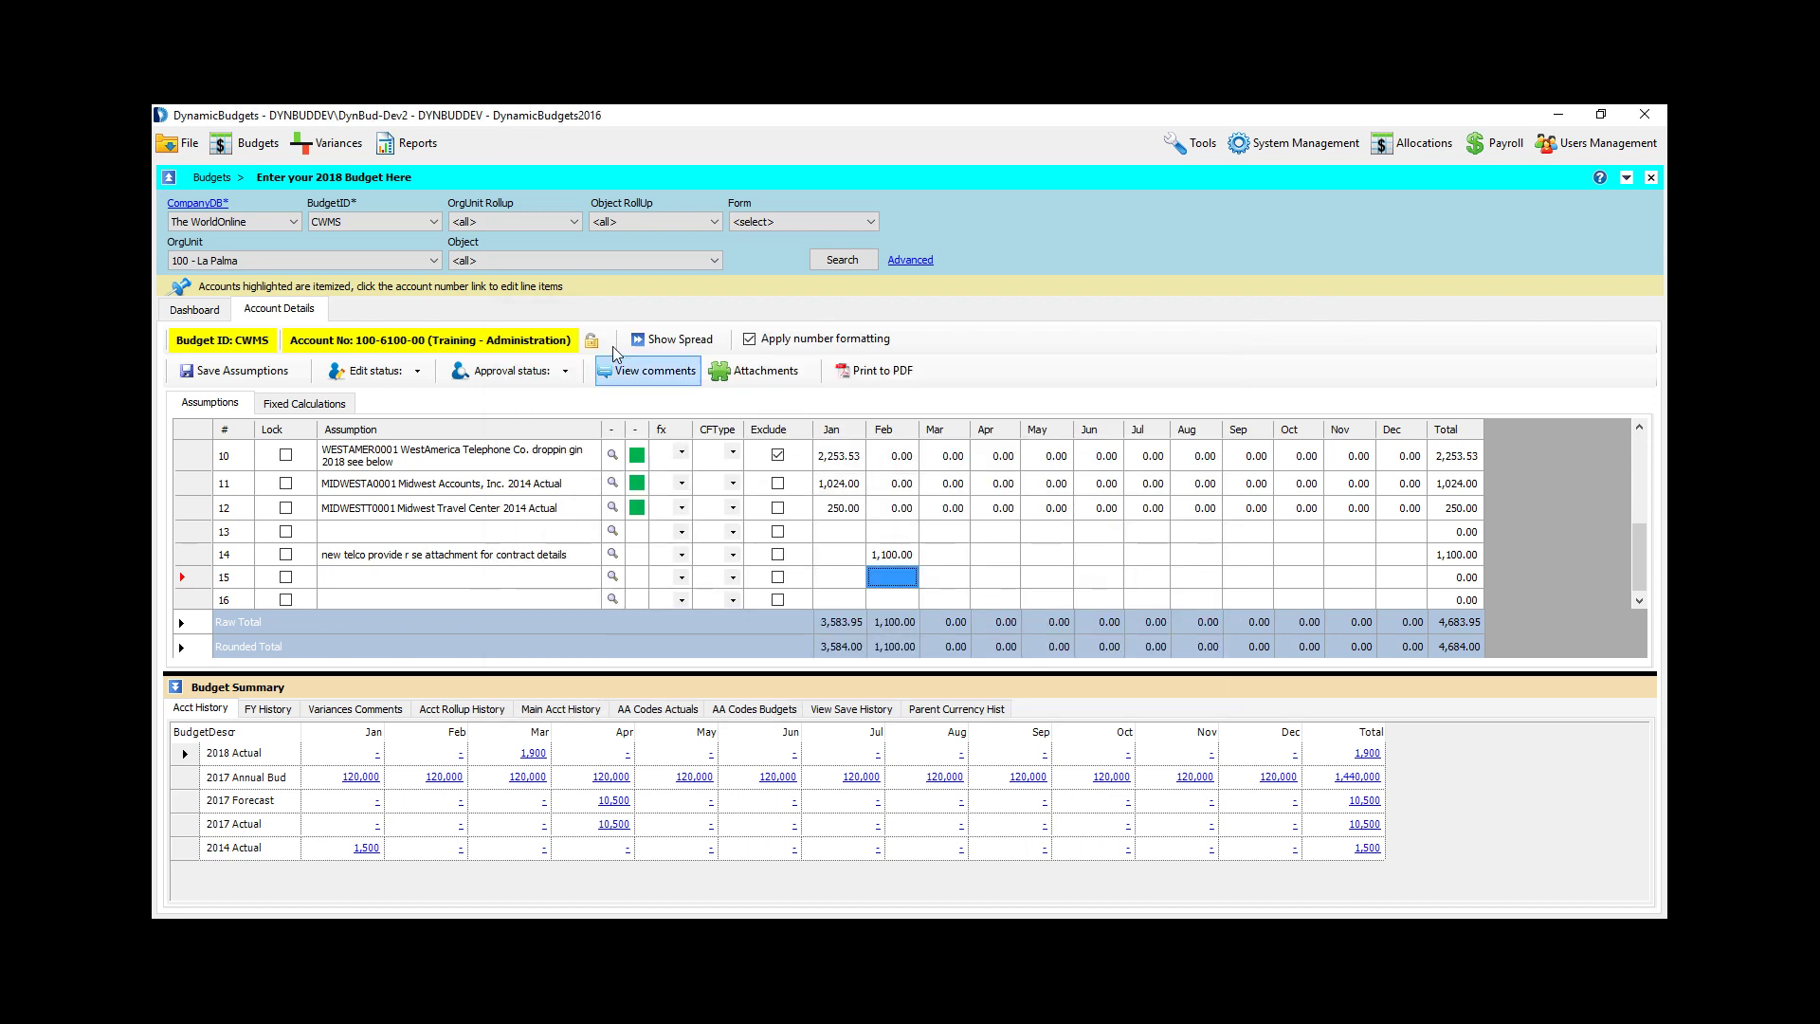
left_click(398, 557)
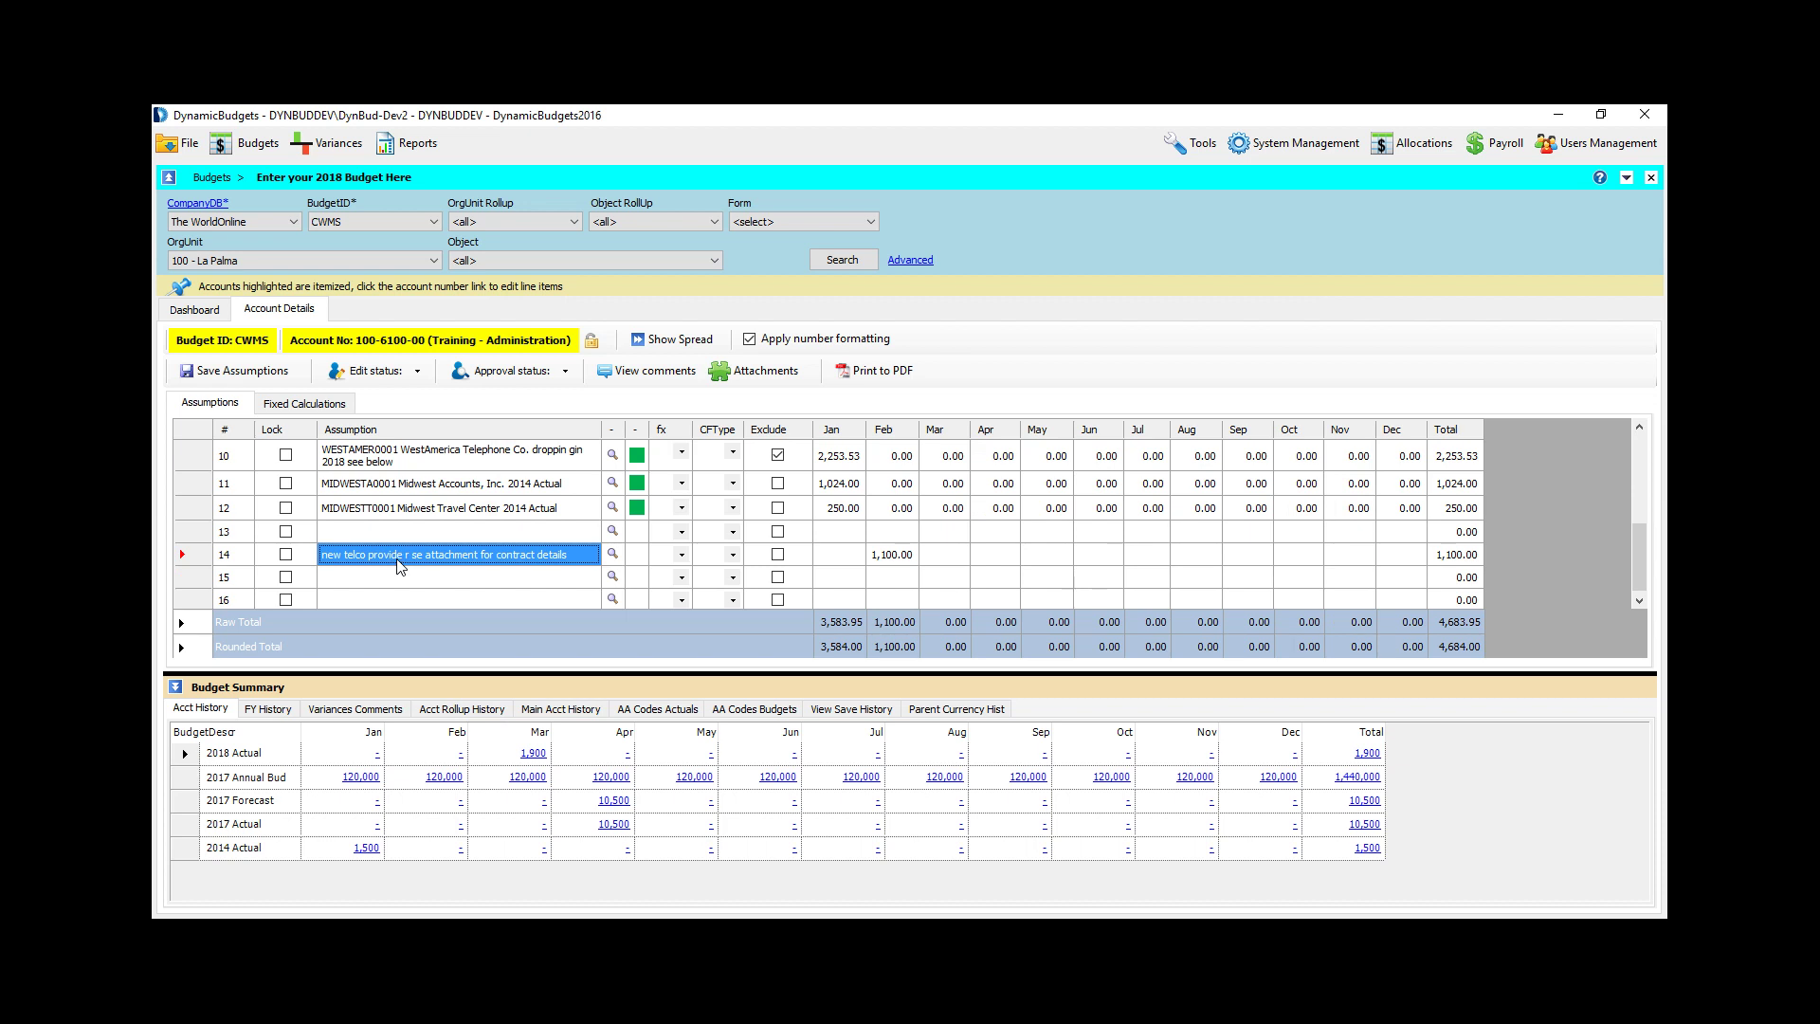
left_click(669, 370)
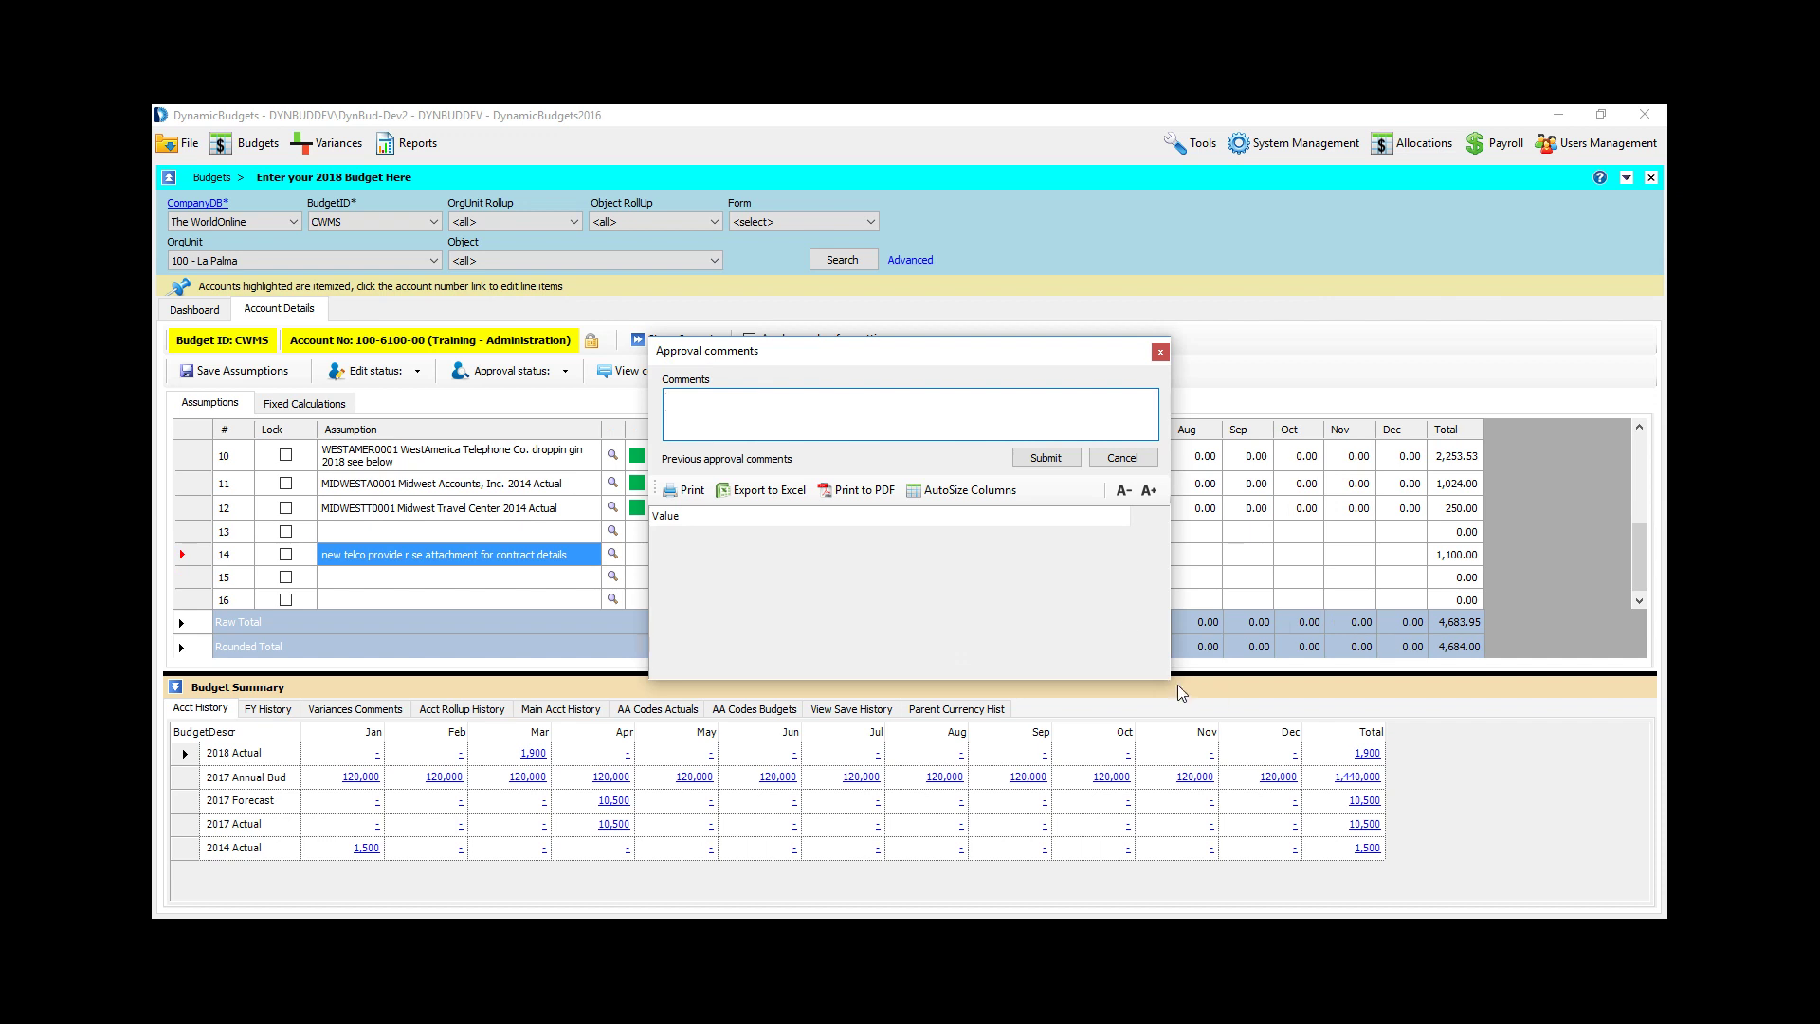
left_click_drag(1169, 681, 1266, 706)
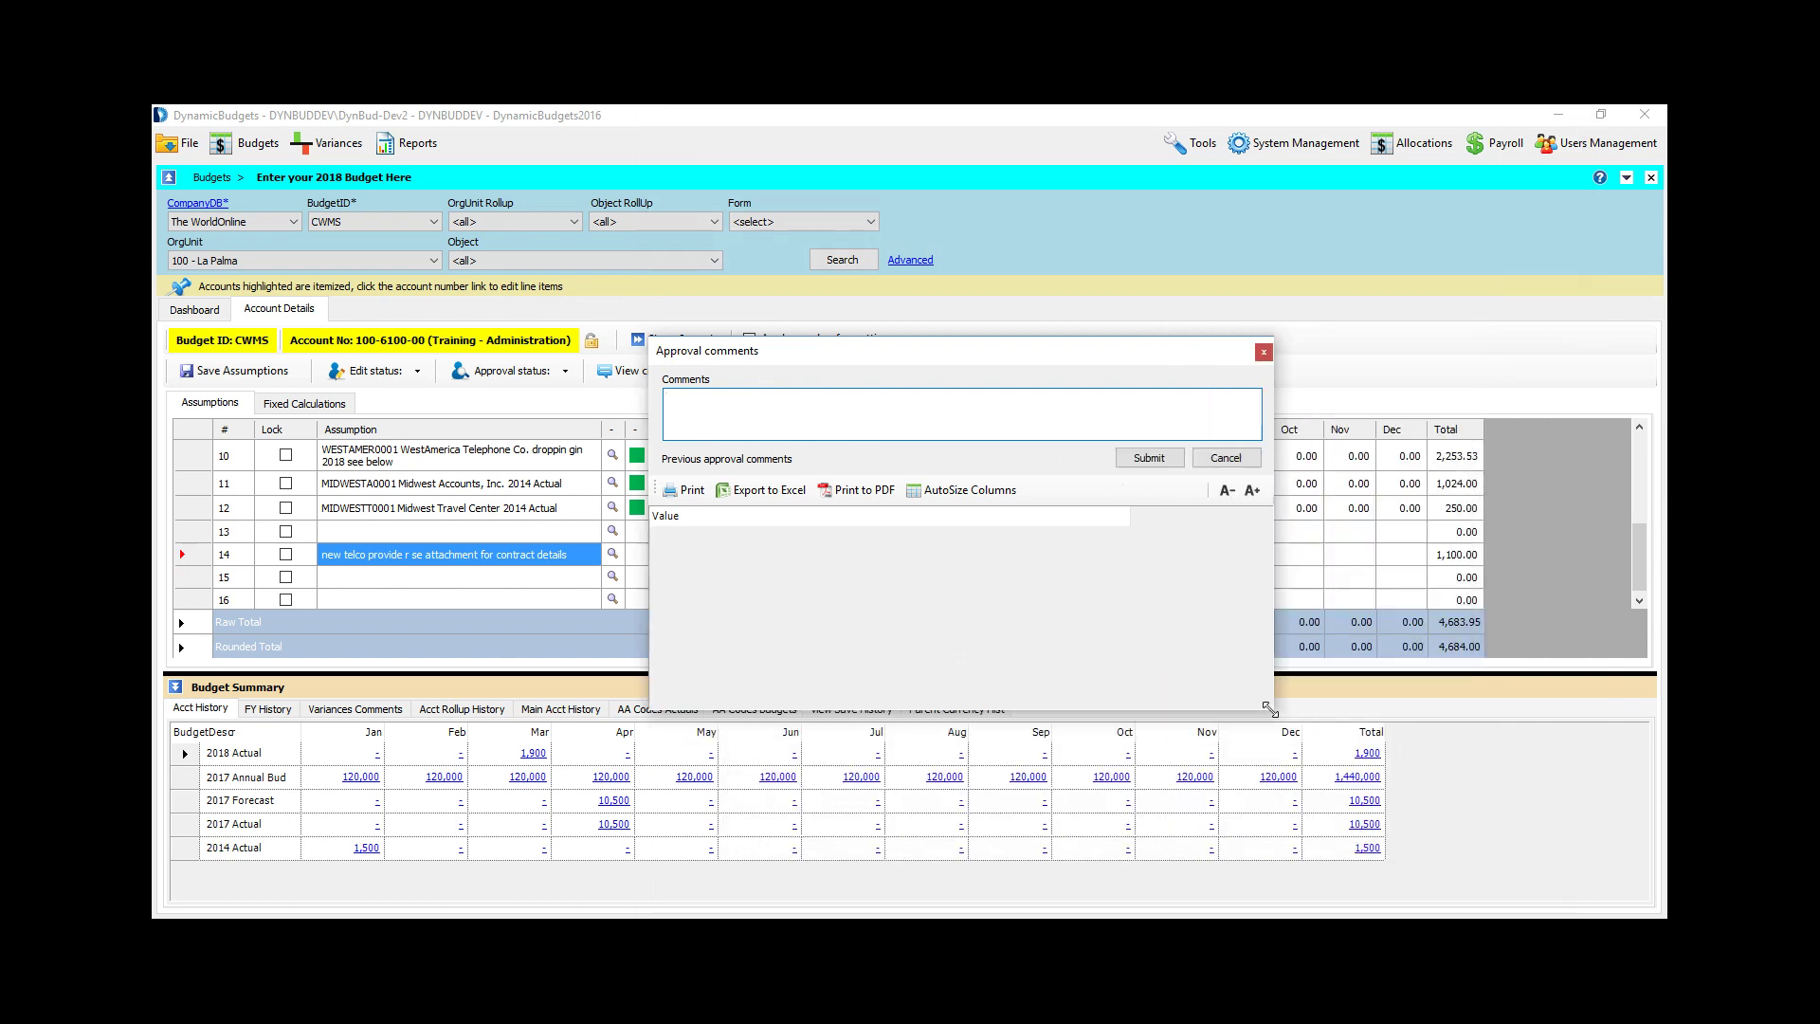
left_click(1214, 459)
left_click(739, 369)
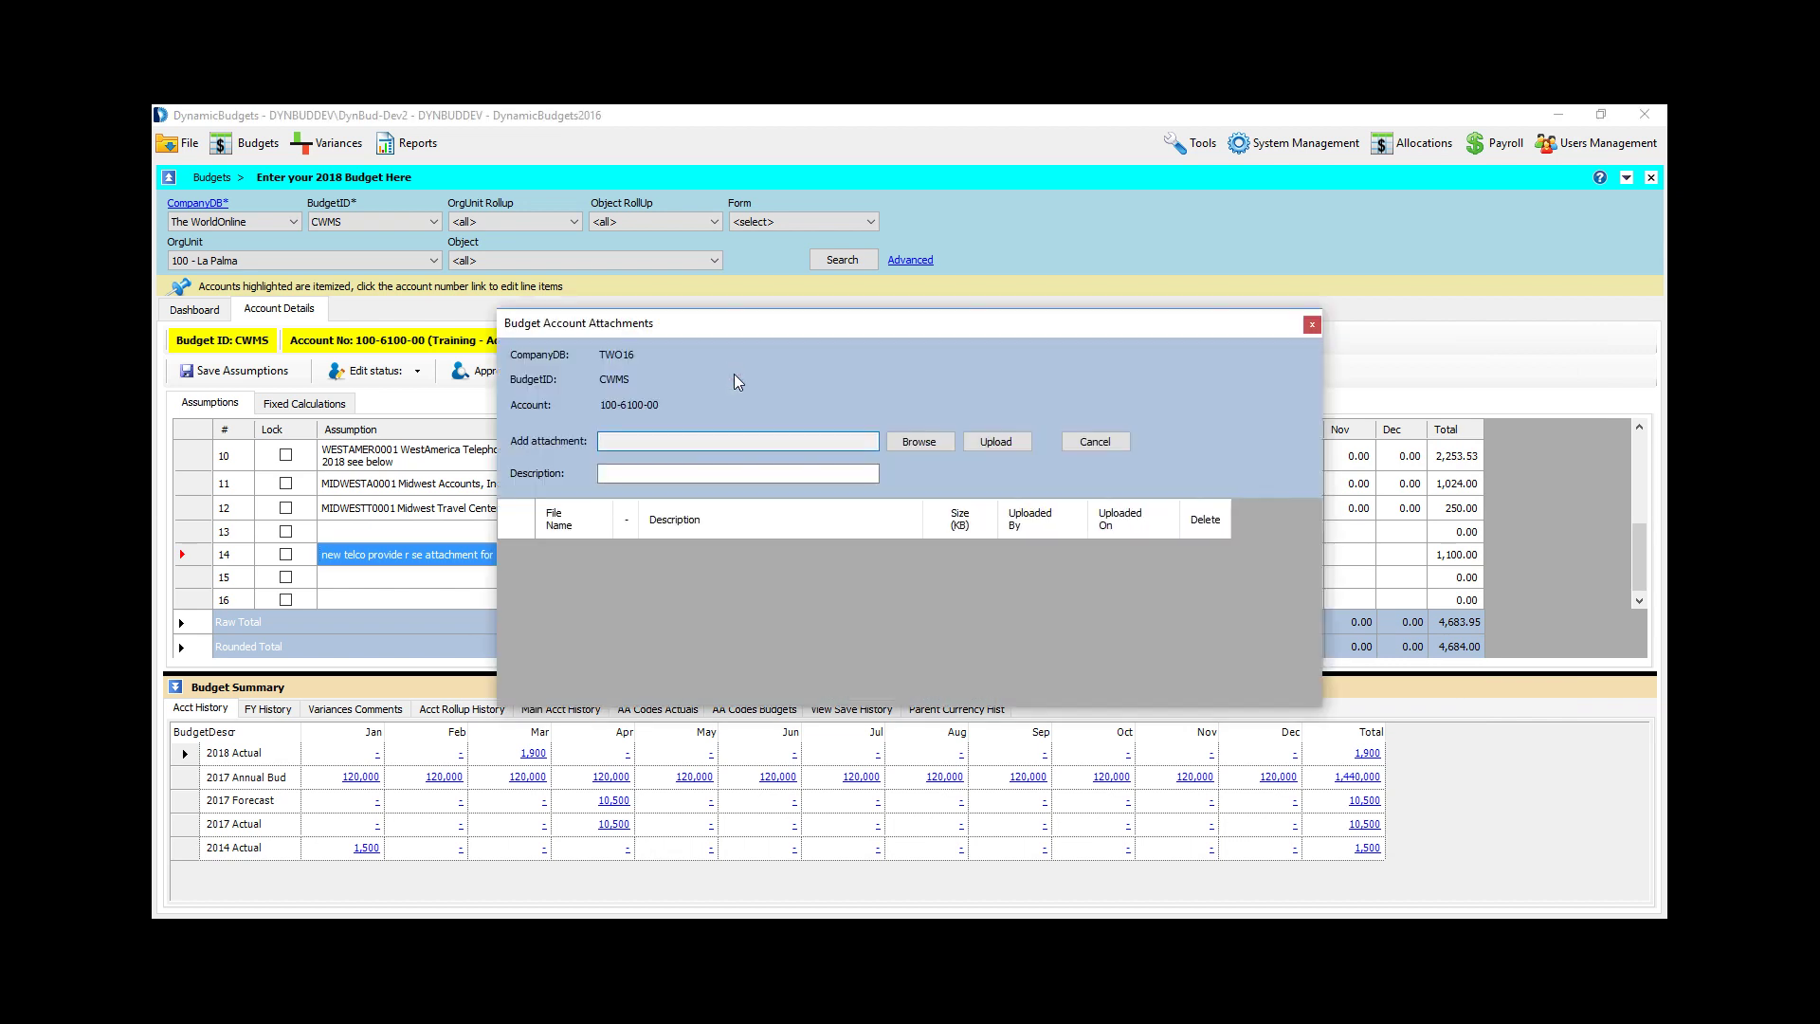
left_click(1097, 448)
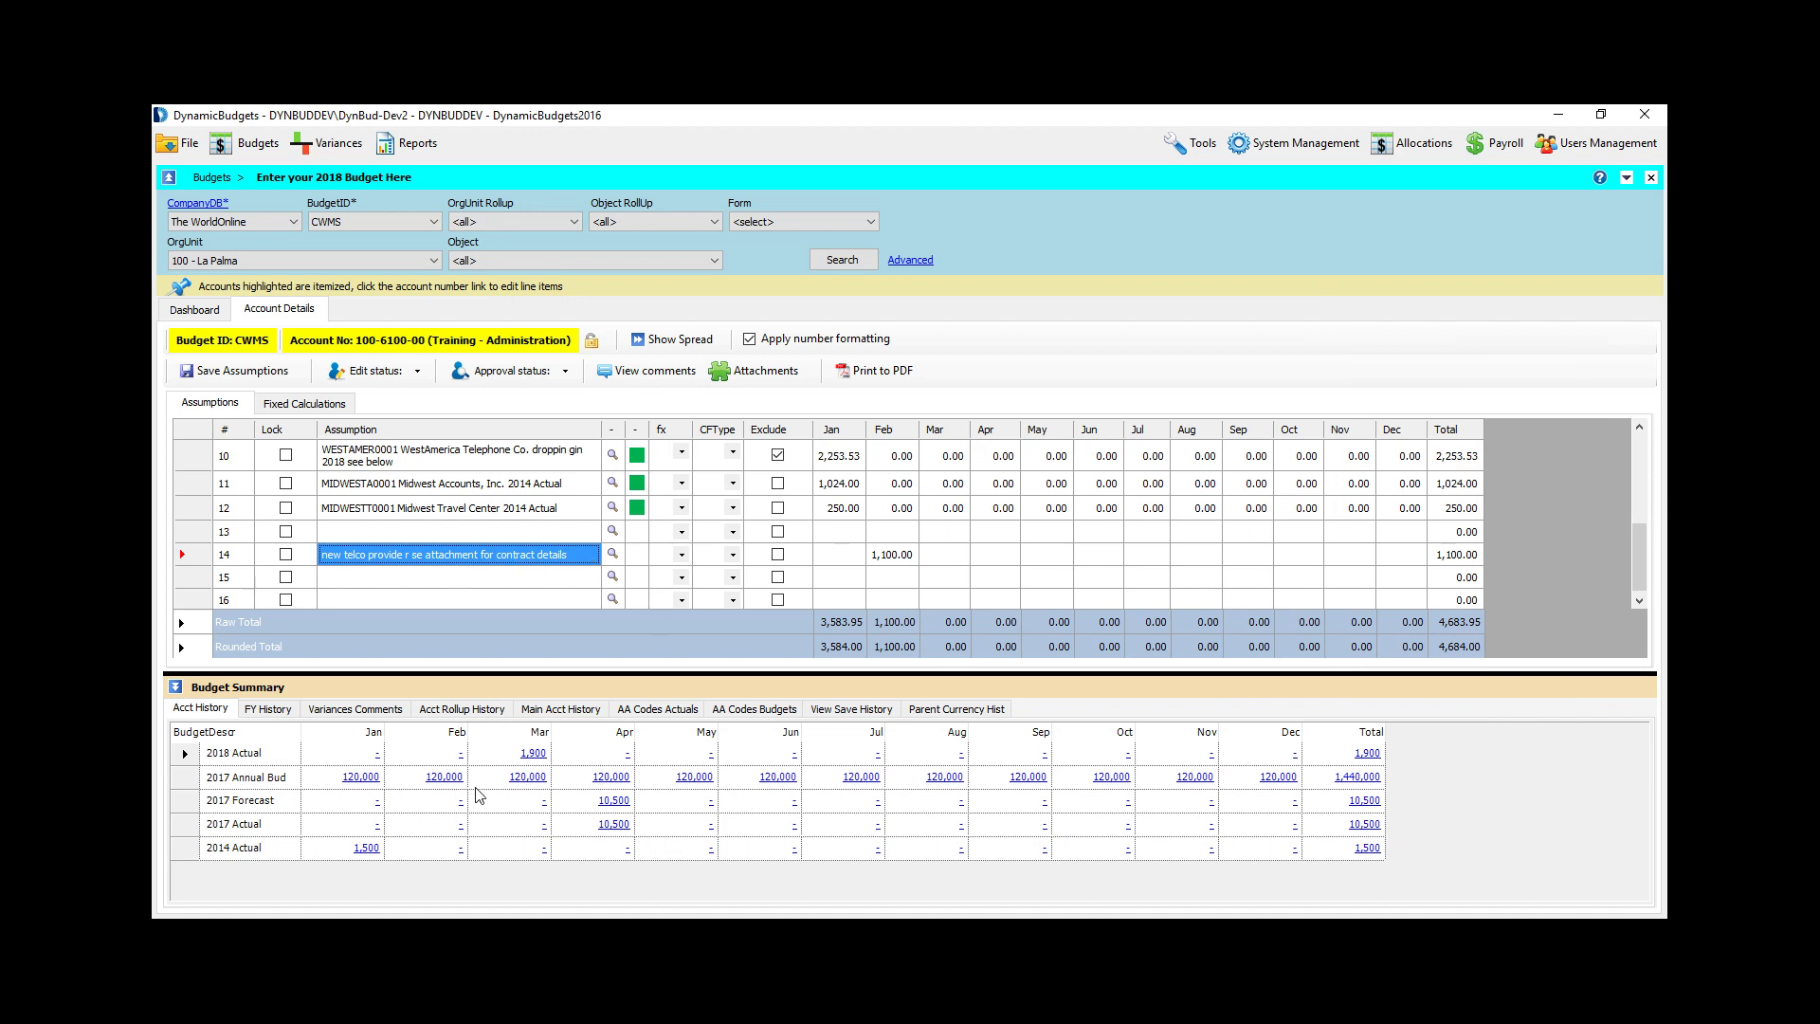
Step: Drill down into the January amount of 2014 Actual in the account history, view the transaction details full screen, and close them
left_click(367, 848)
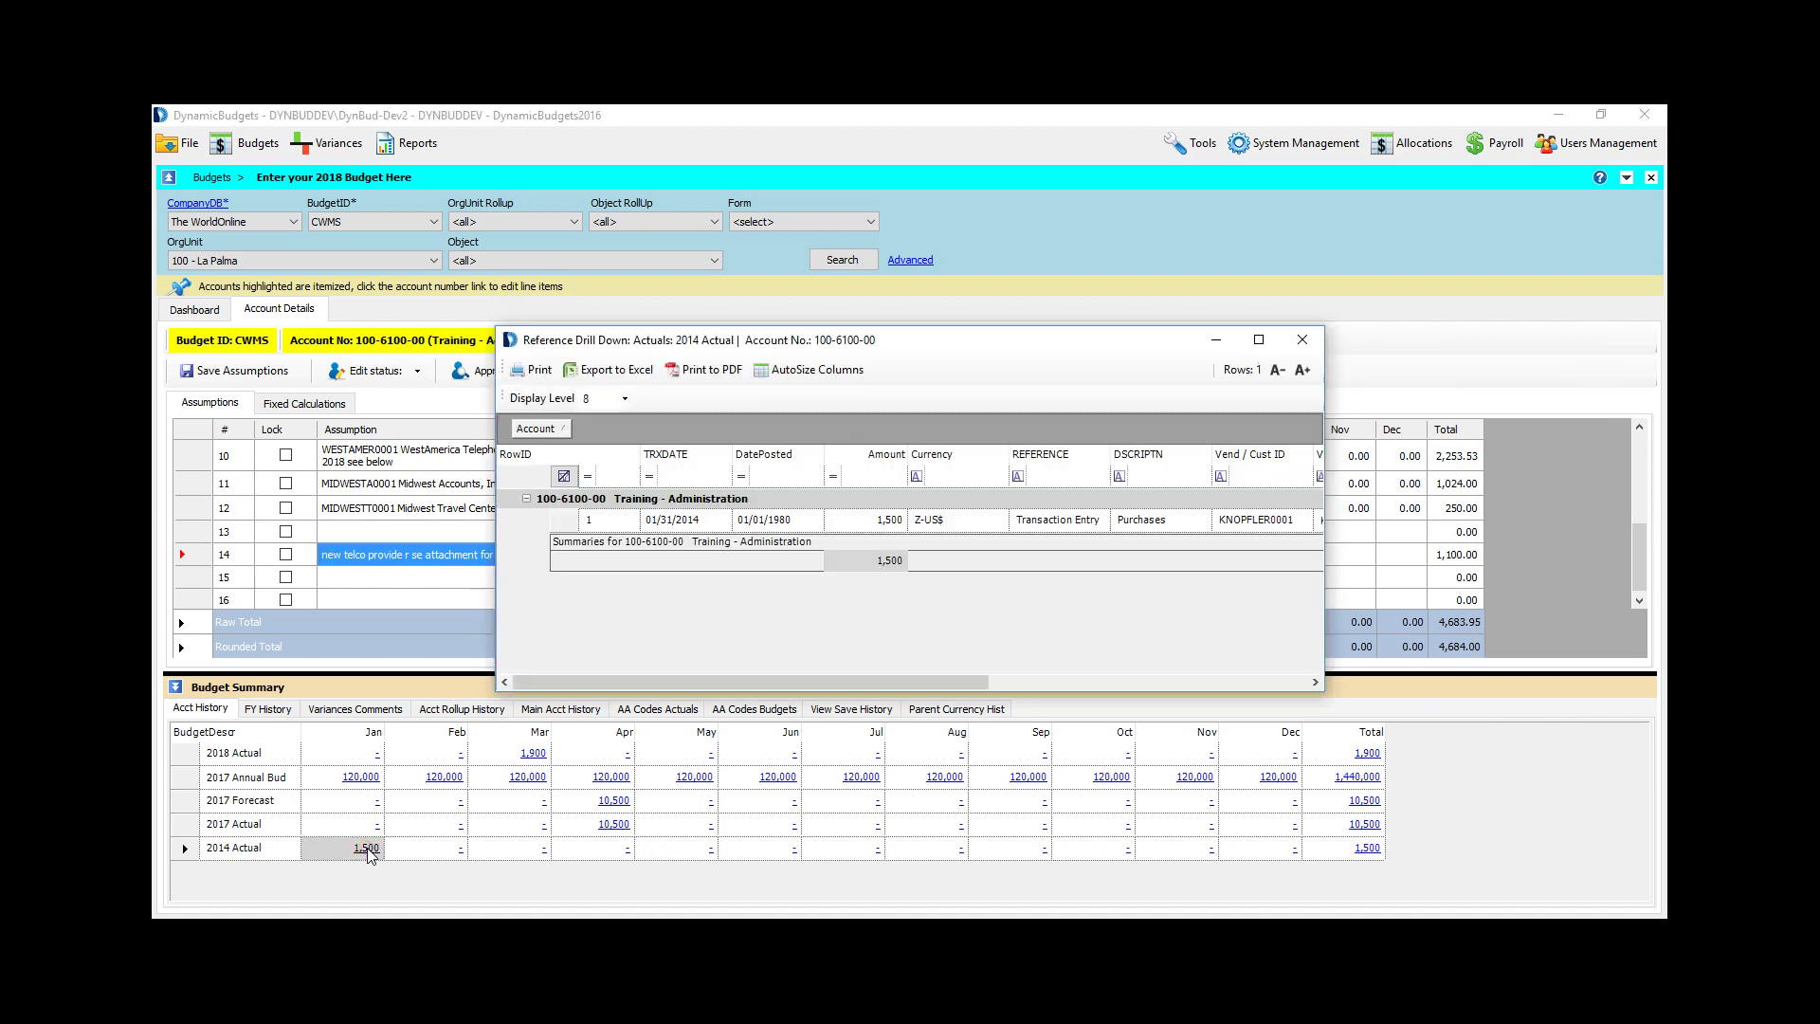
double_click(890, 339)
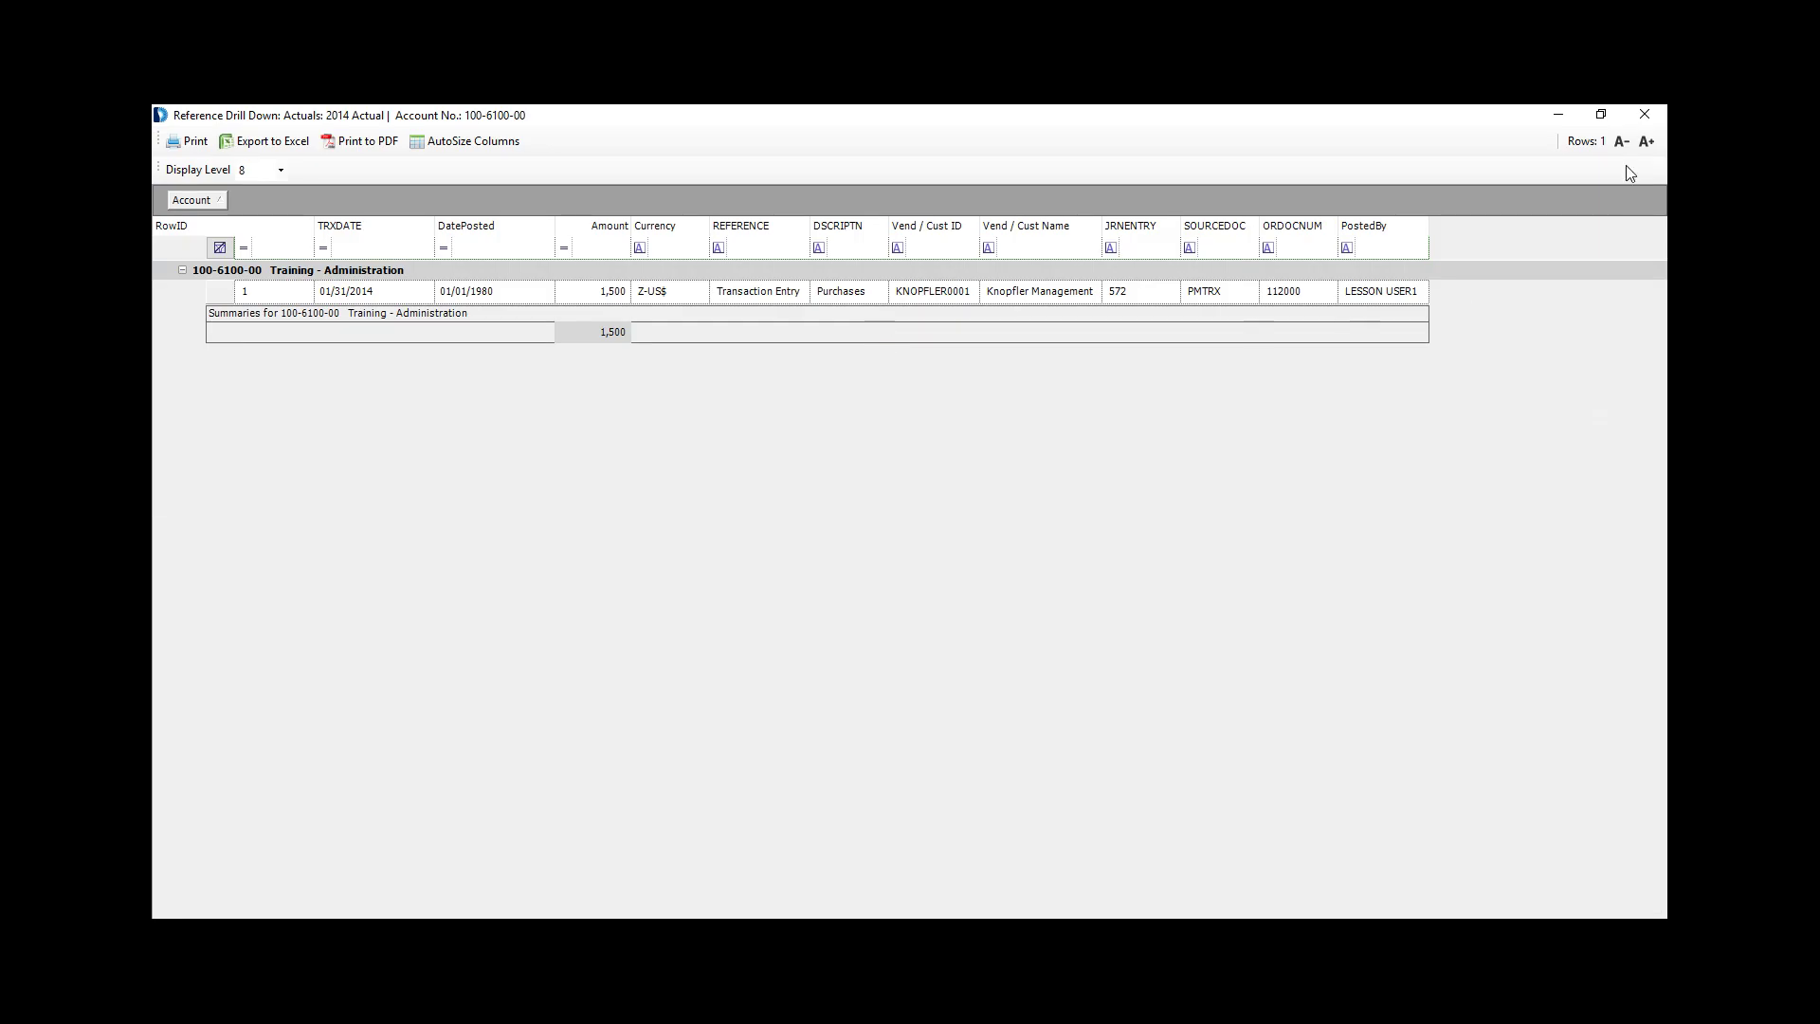
left_click(1645, 116)
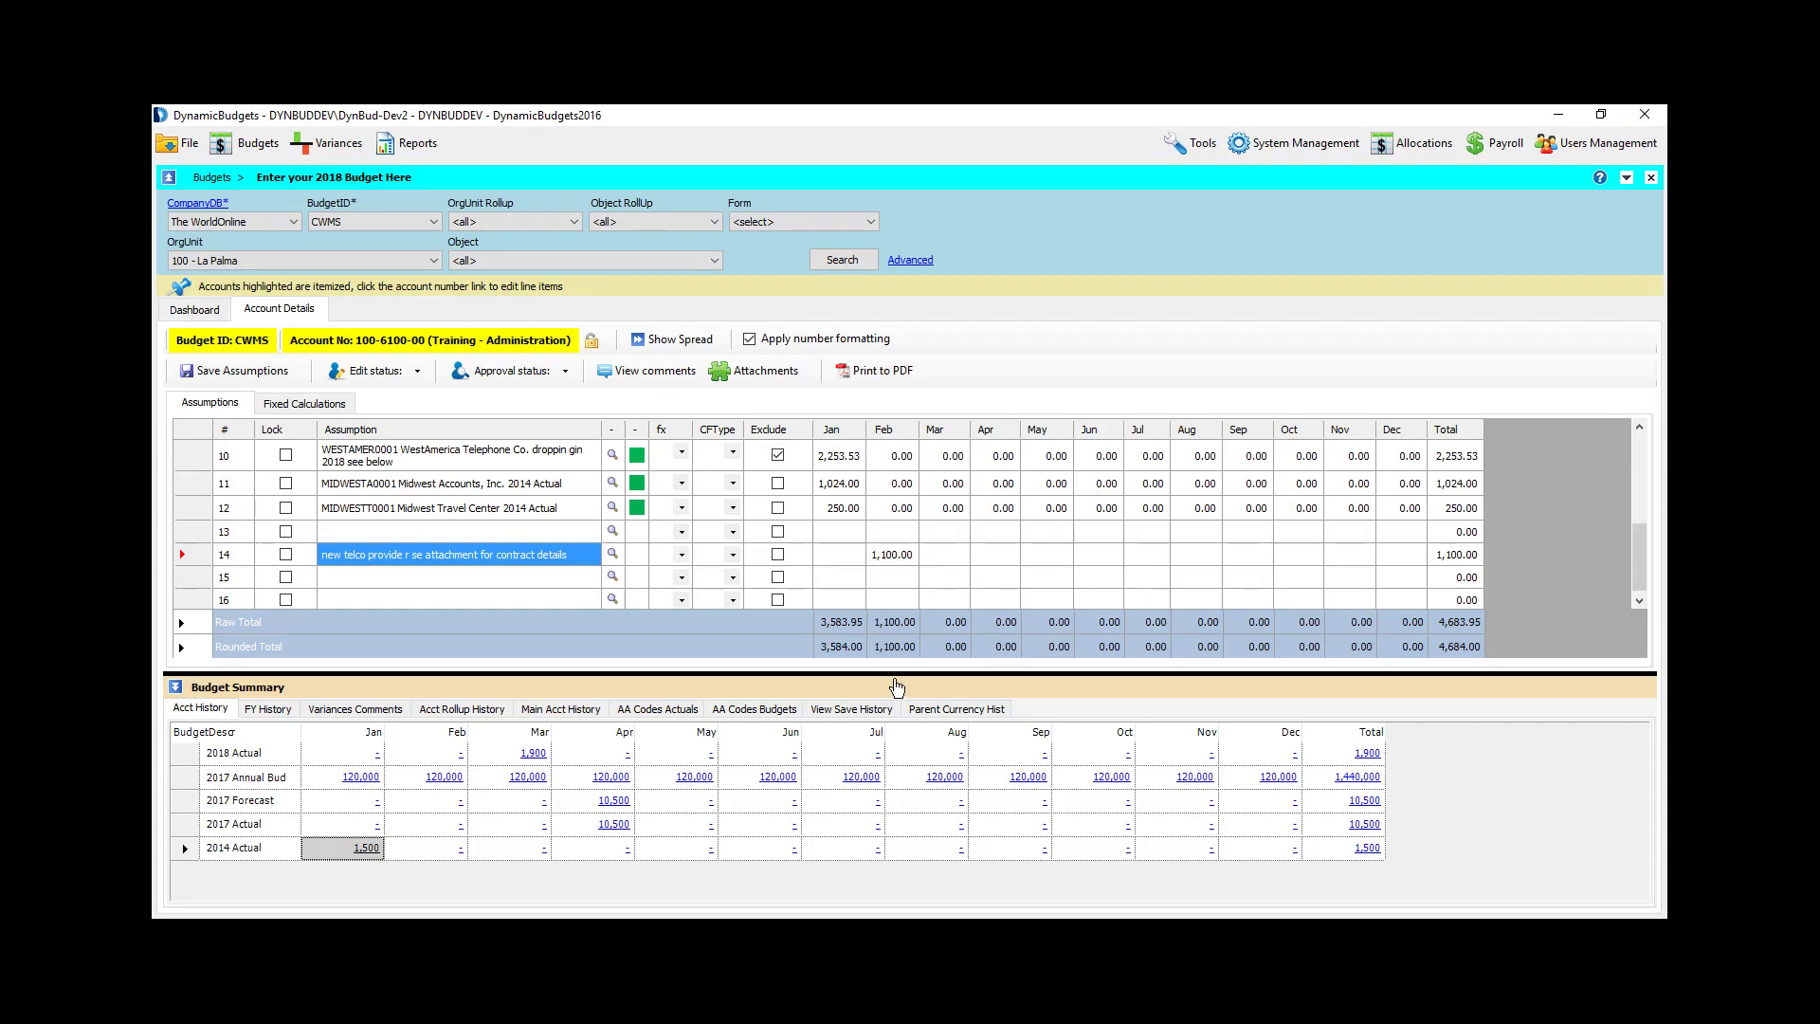
left_click(992, 556)
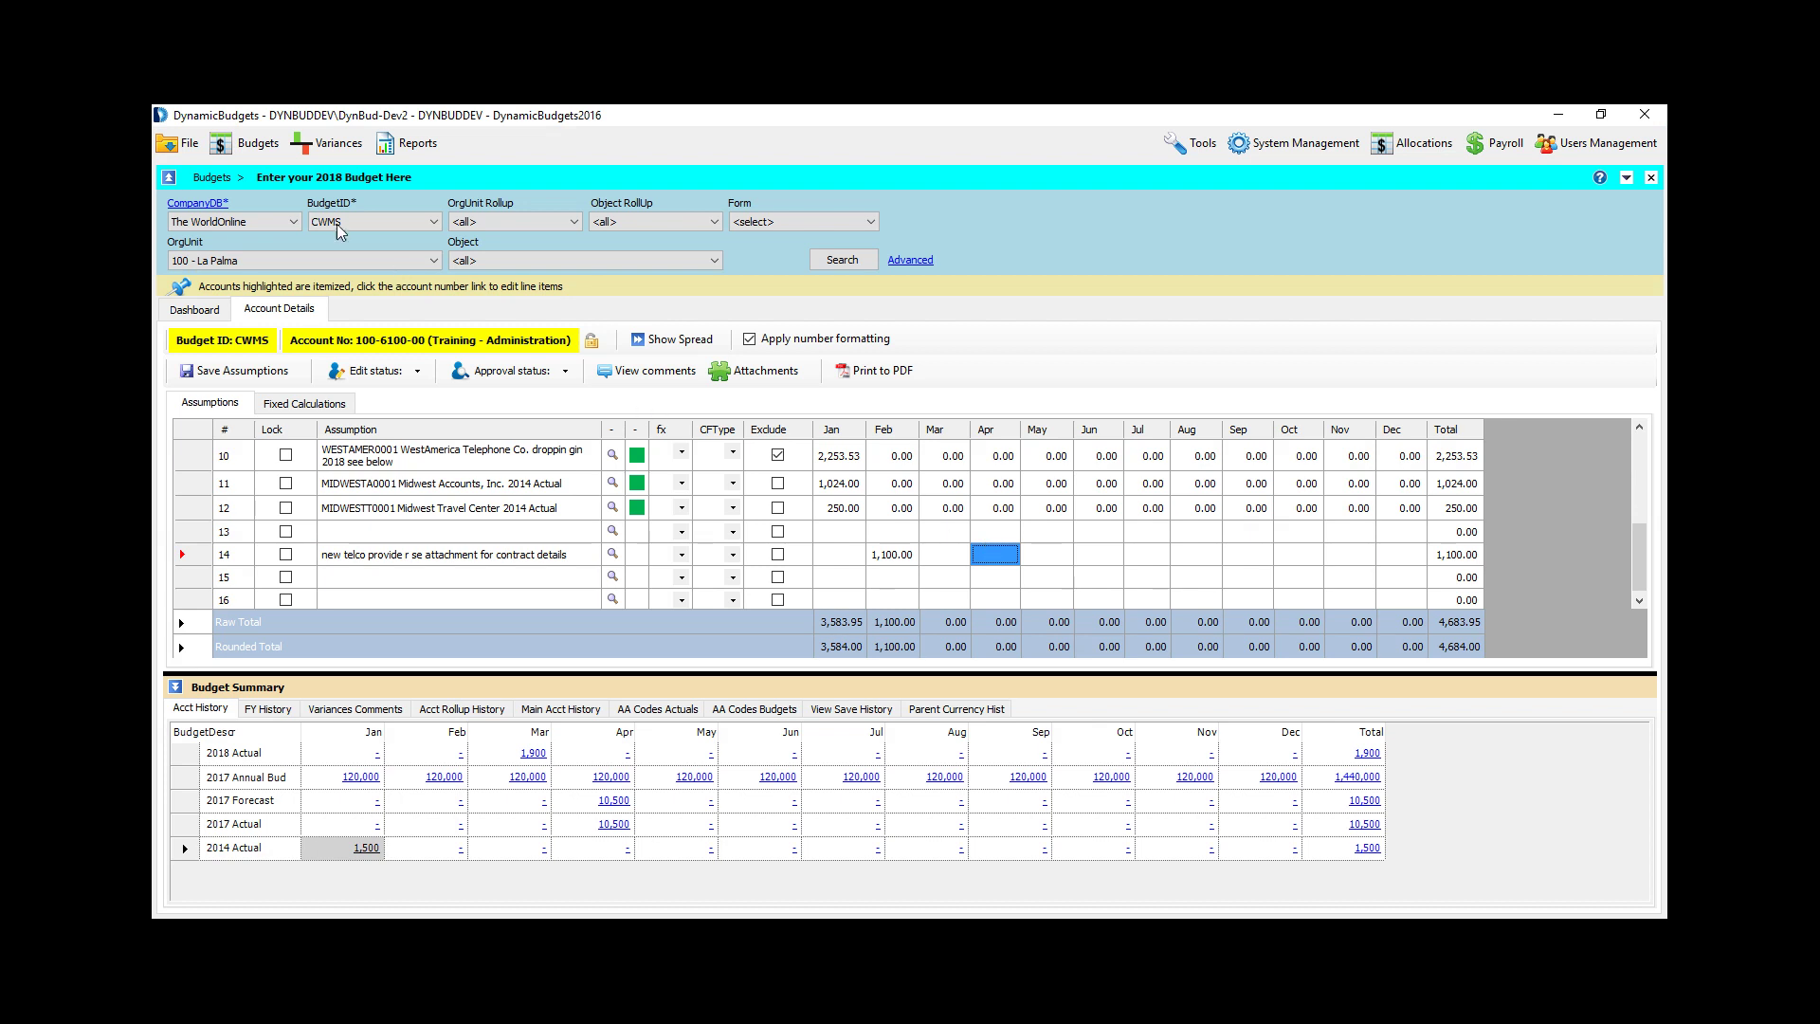
Step: Open the Budgeting Dashboard and load the accounts for 2017 Annual Budget and OrgUnit 100 - La Palma
left_click(258, 147)
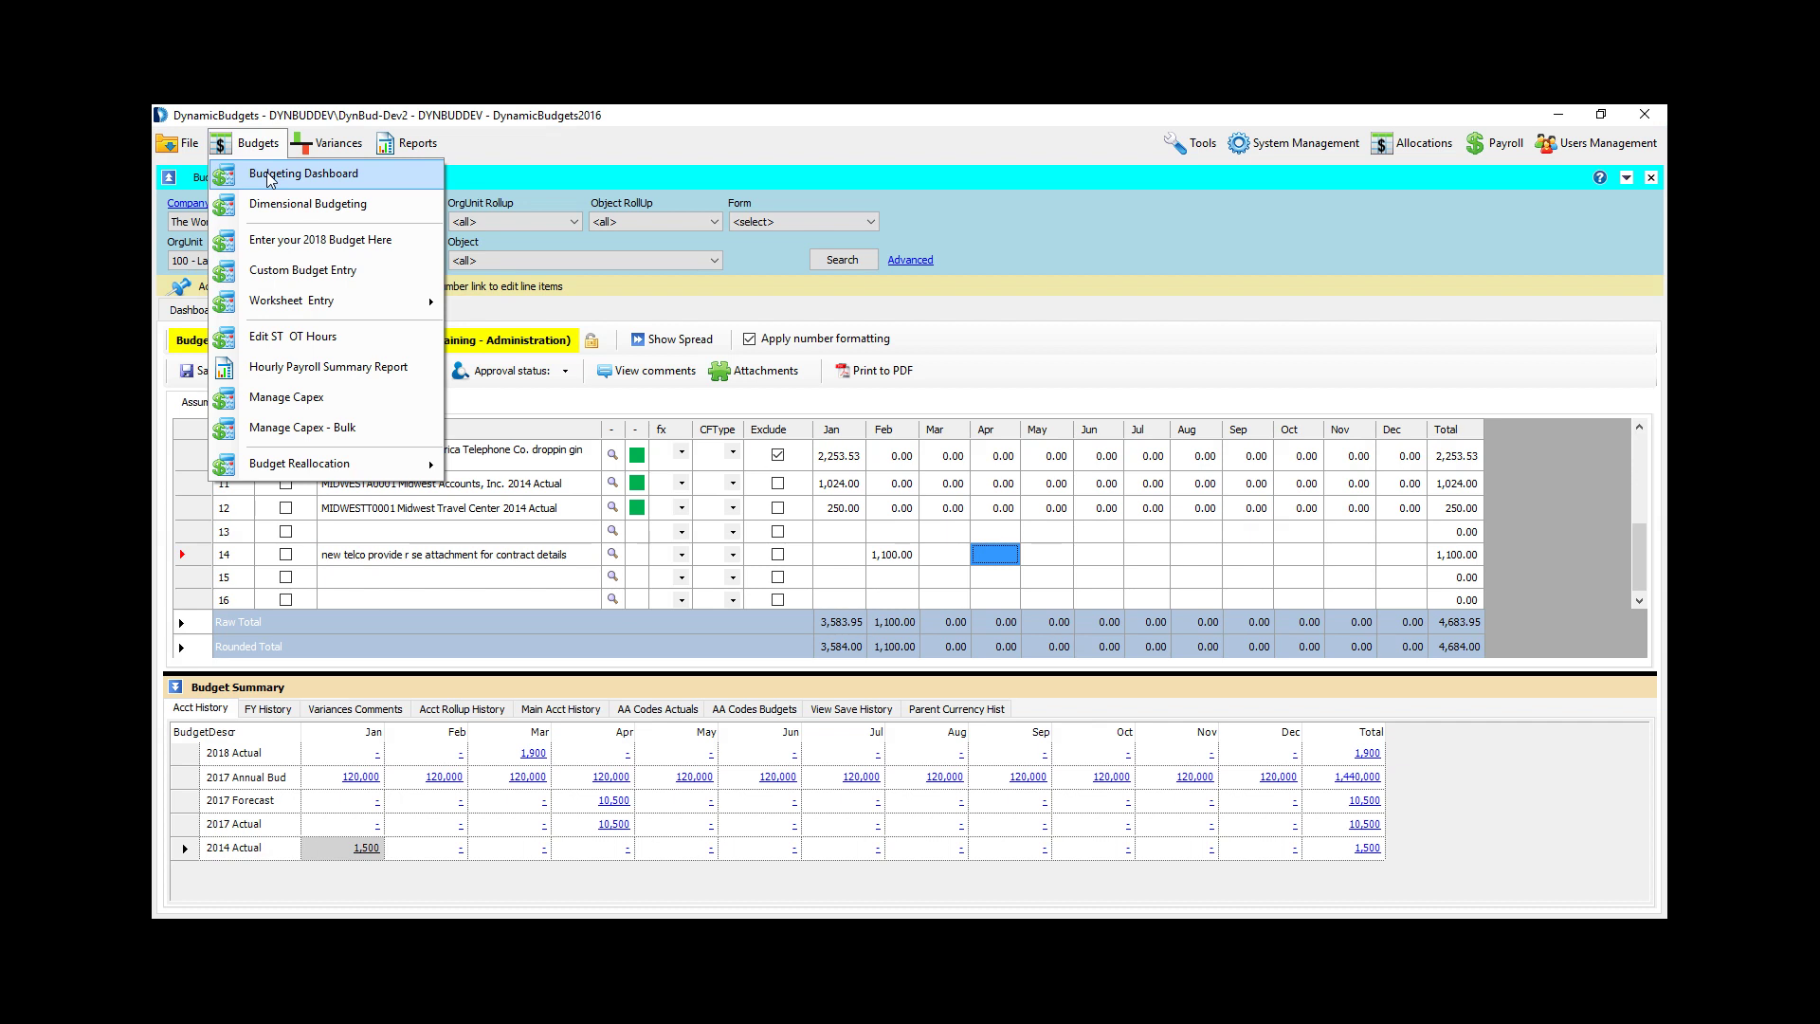
left_click(269, 177)
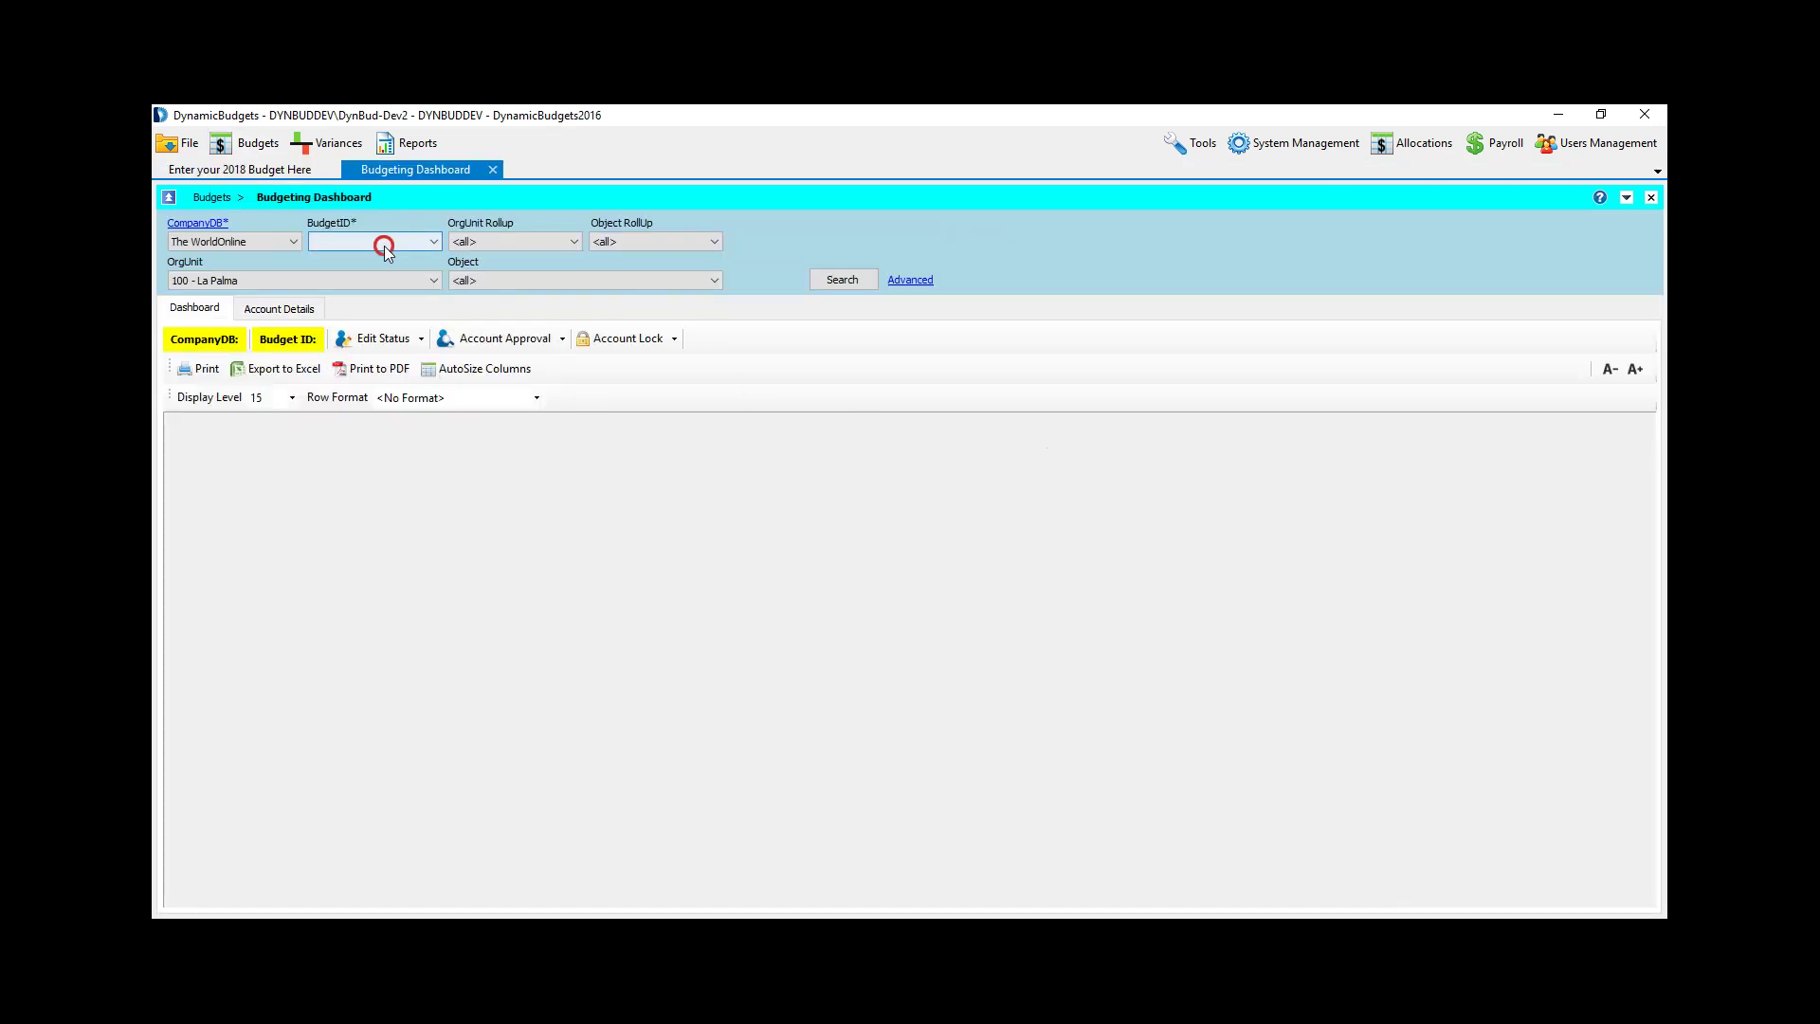
left_click(385, 247)
left_click(377, 345)
left_click(842, 280)
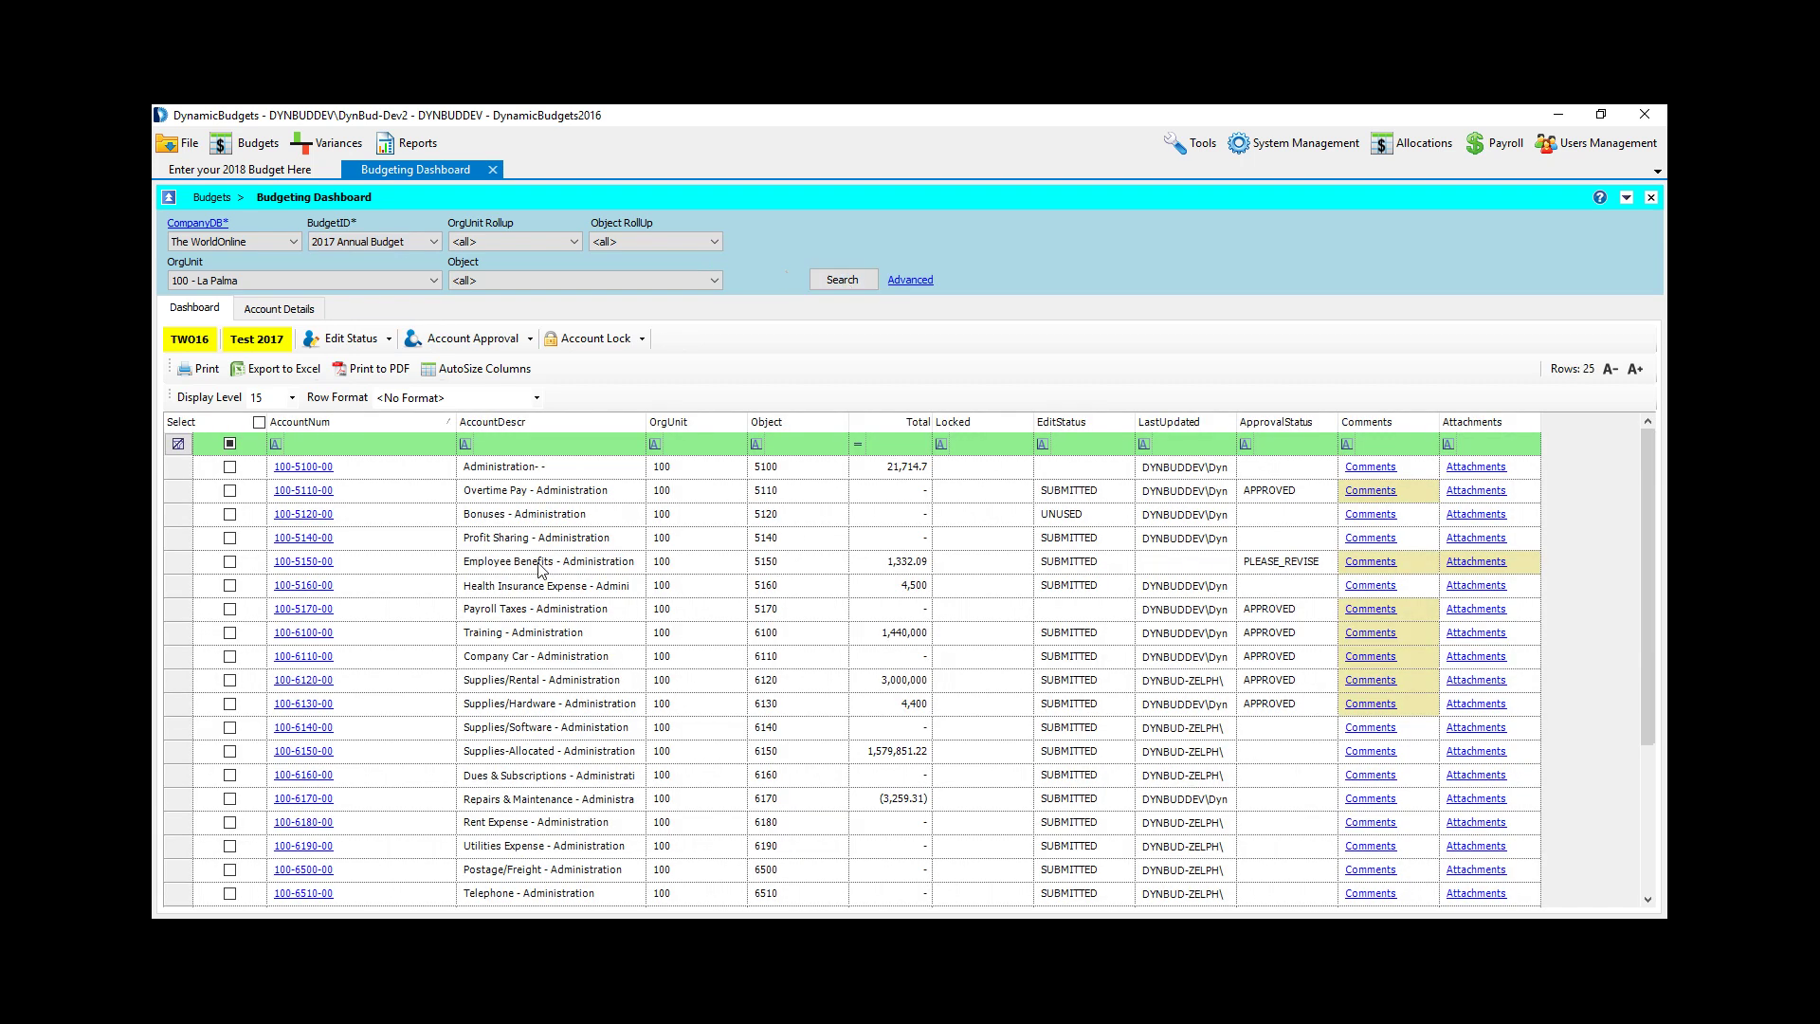
left_click(1092, 500)
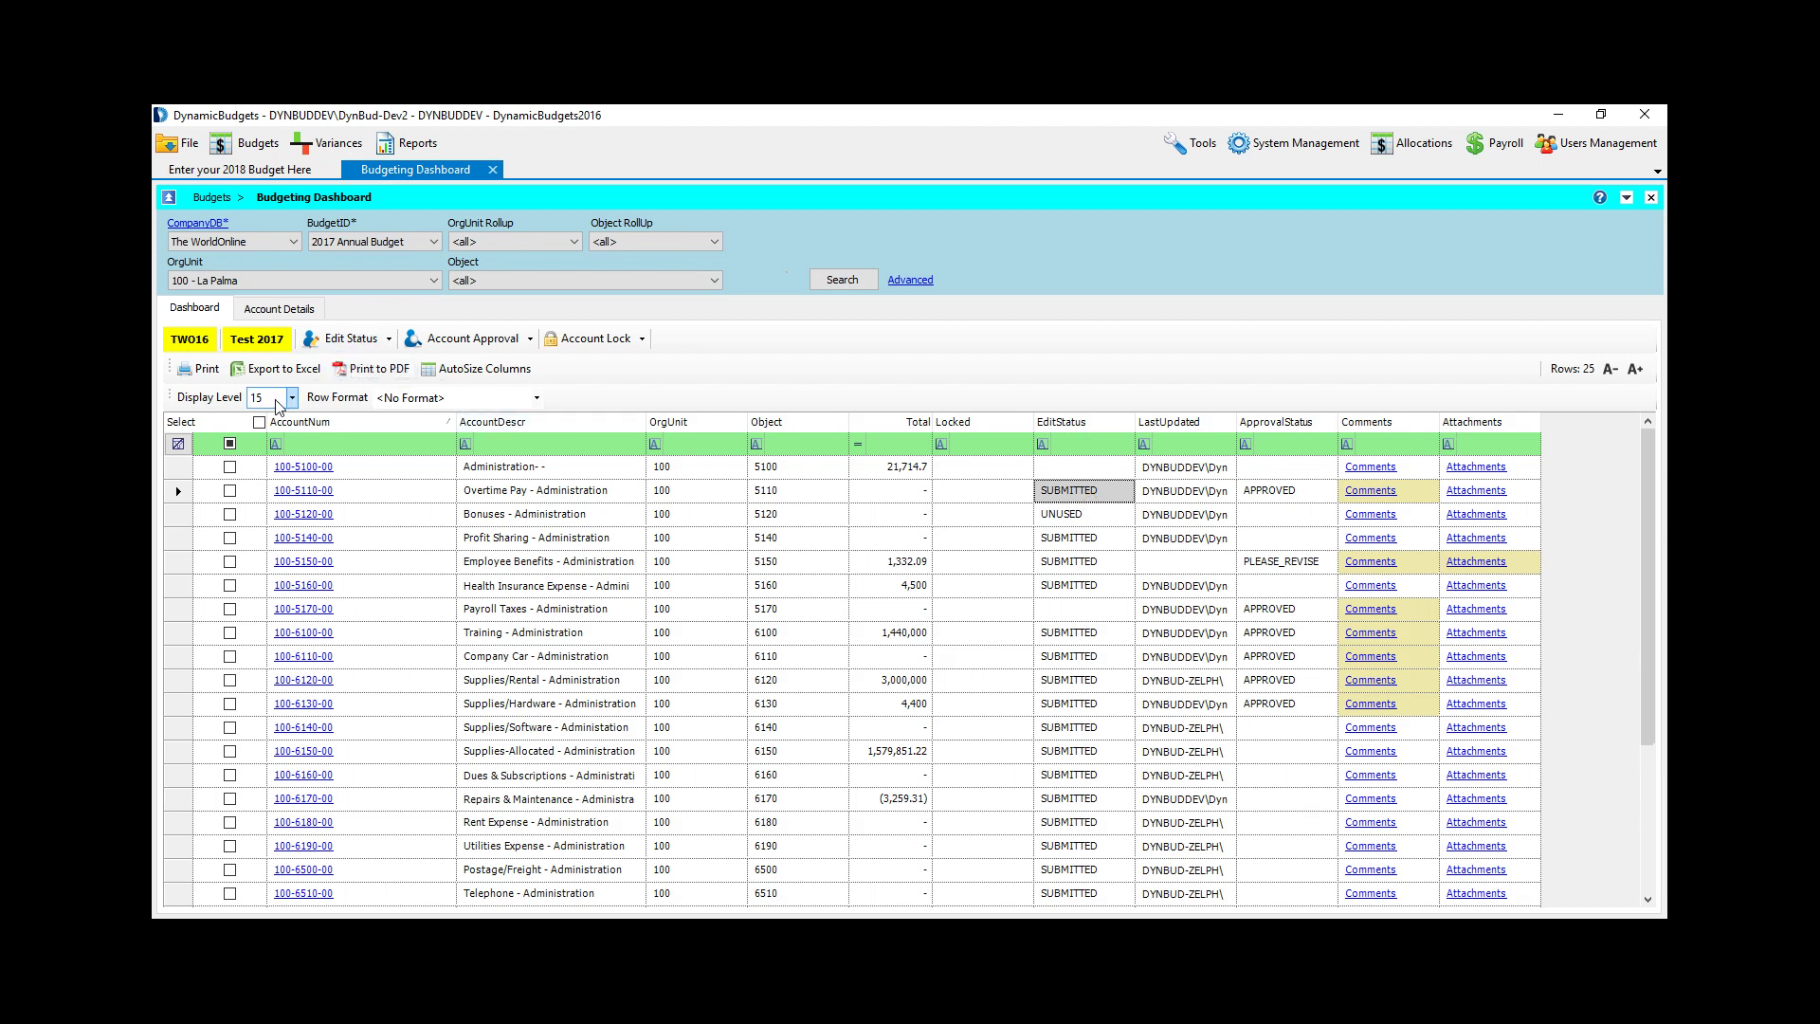
Step: Look at the edit status options in the Training - Administration account's details and return to the dashboard list
left_click(307, 639)
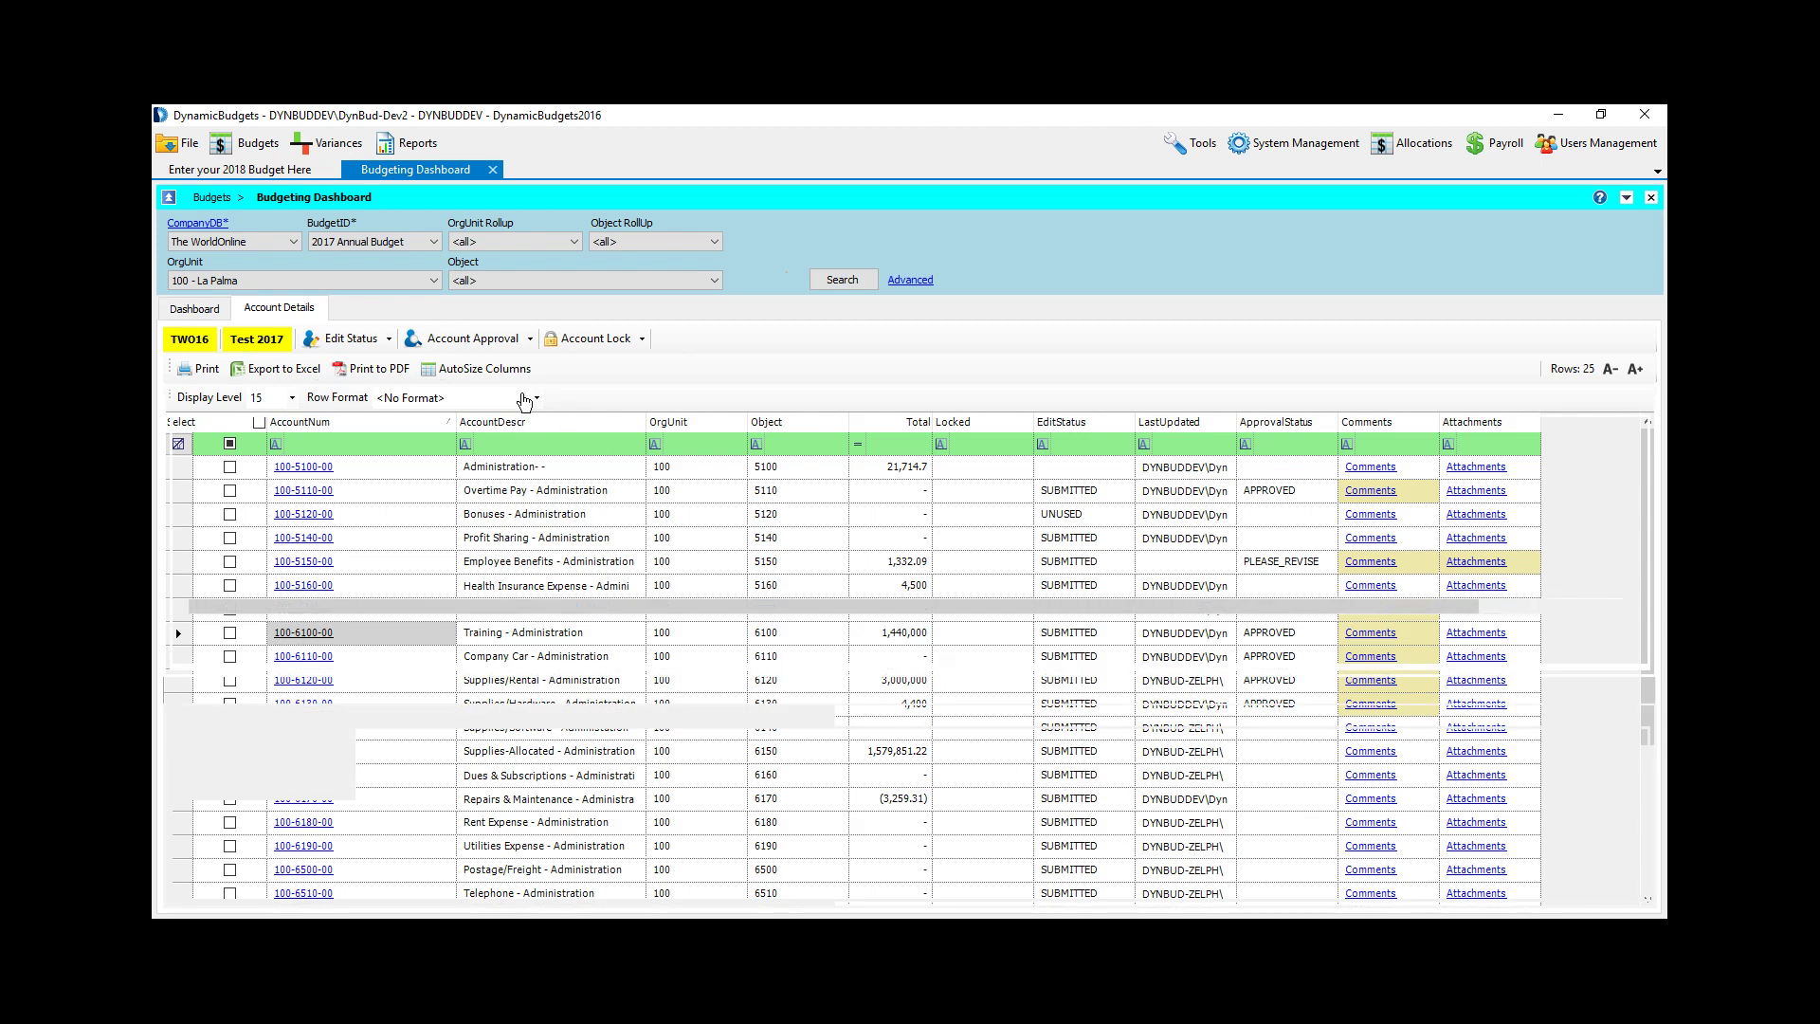
left_click(469, 370)
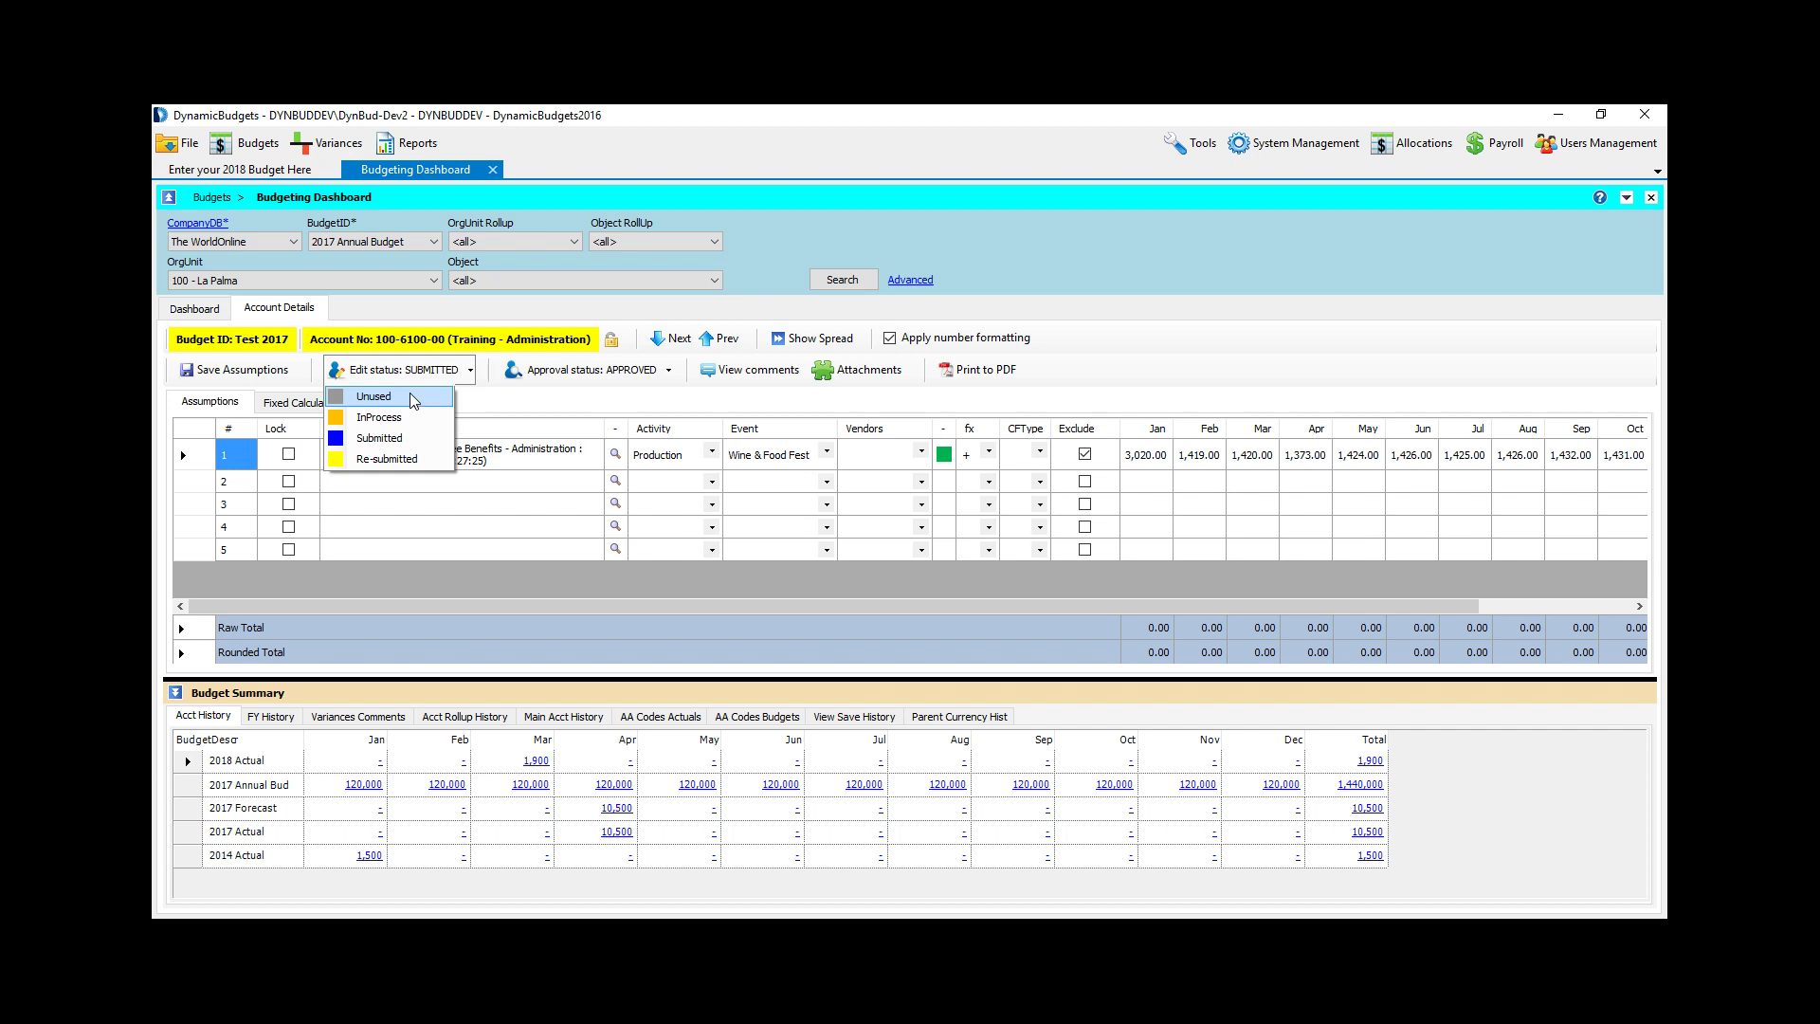
left_click(197, 311)
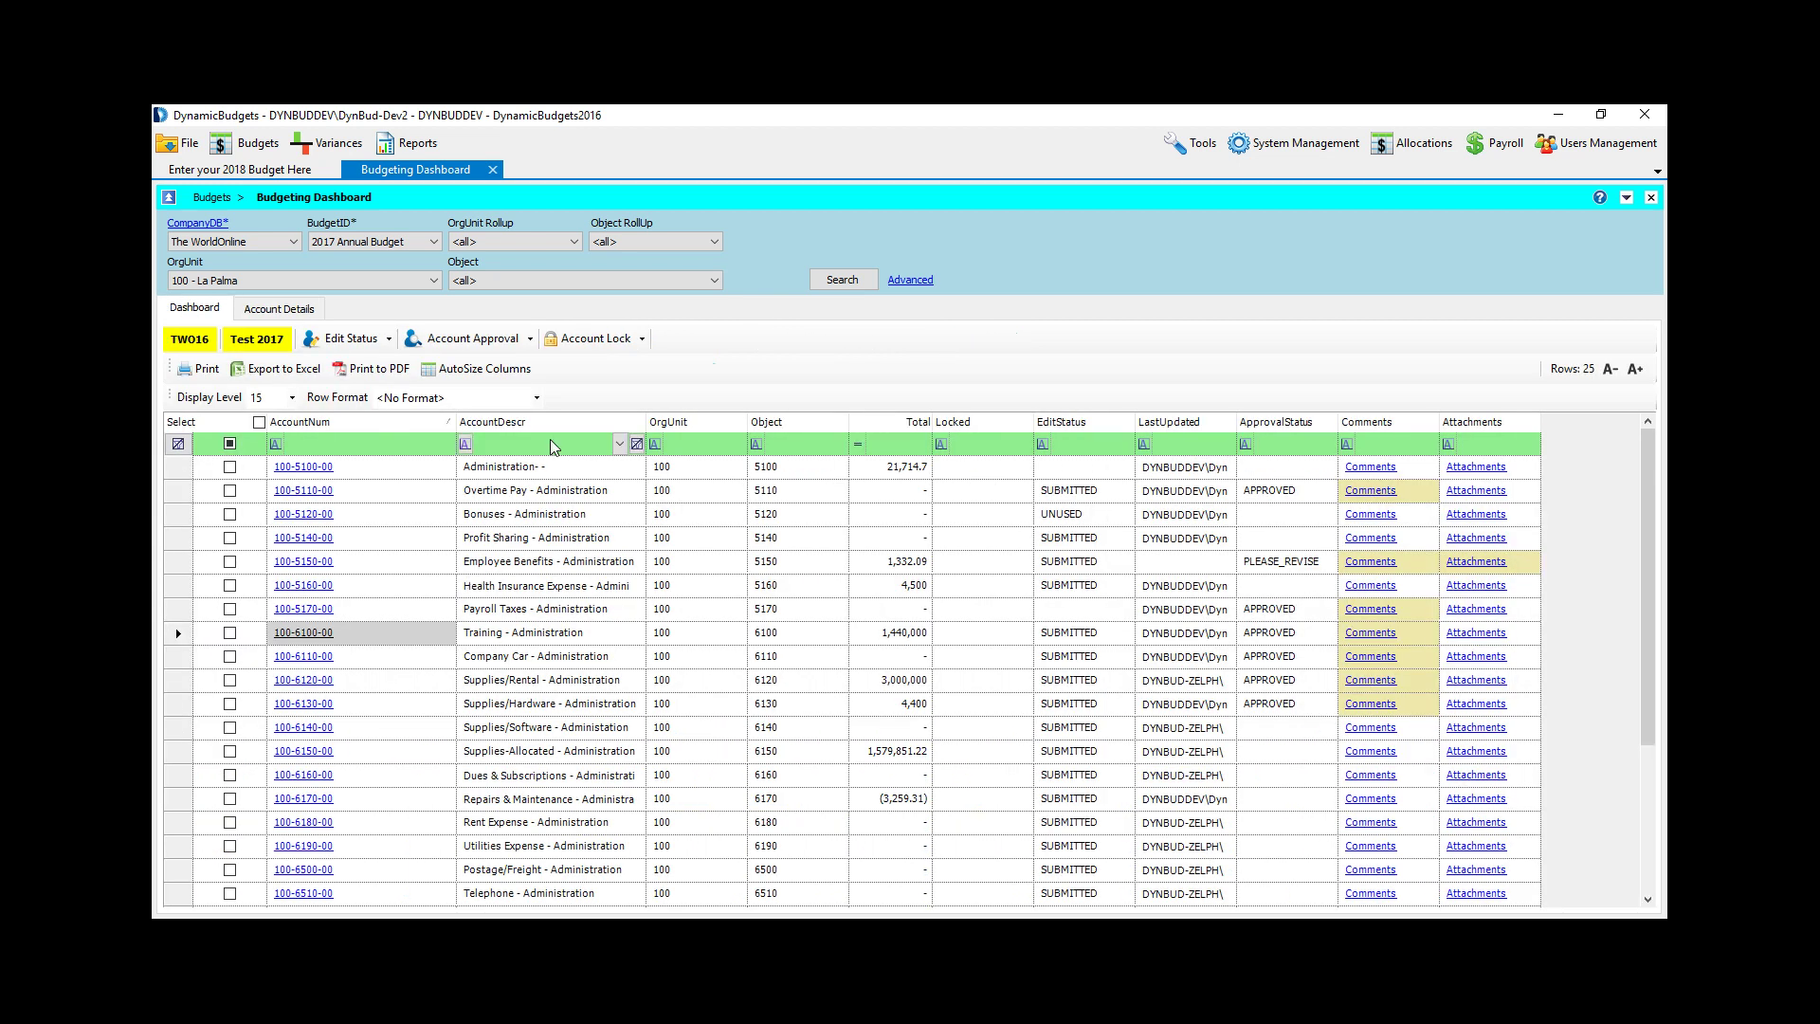
Step: Filter the dashboard accounts to EditStatus SUBMITTED and ApprovalStatus (Blanks)
left_click(1109, 445)
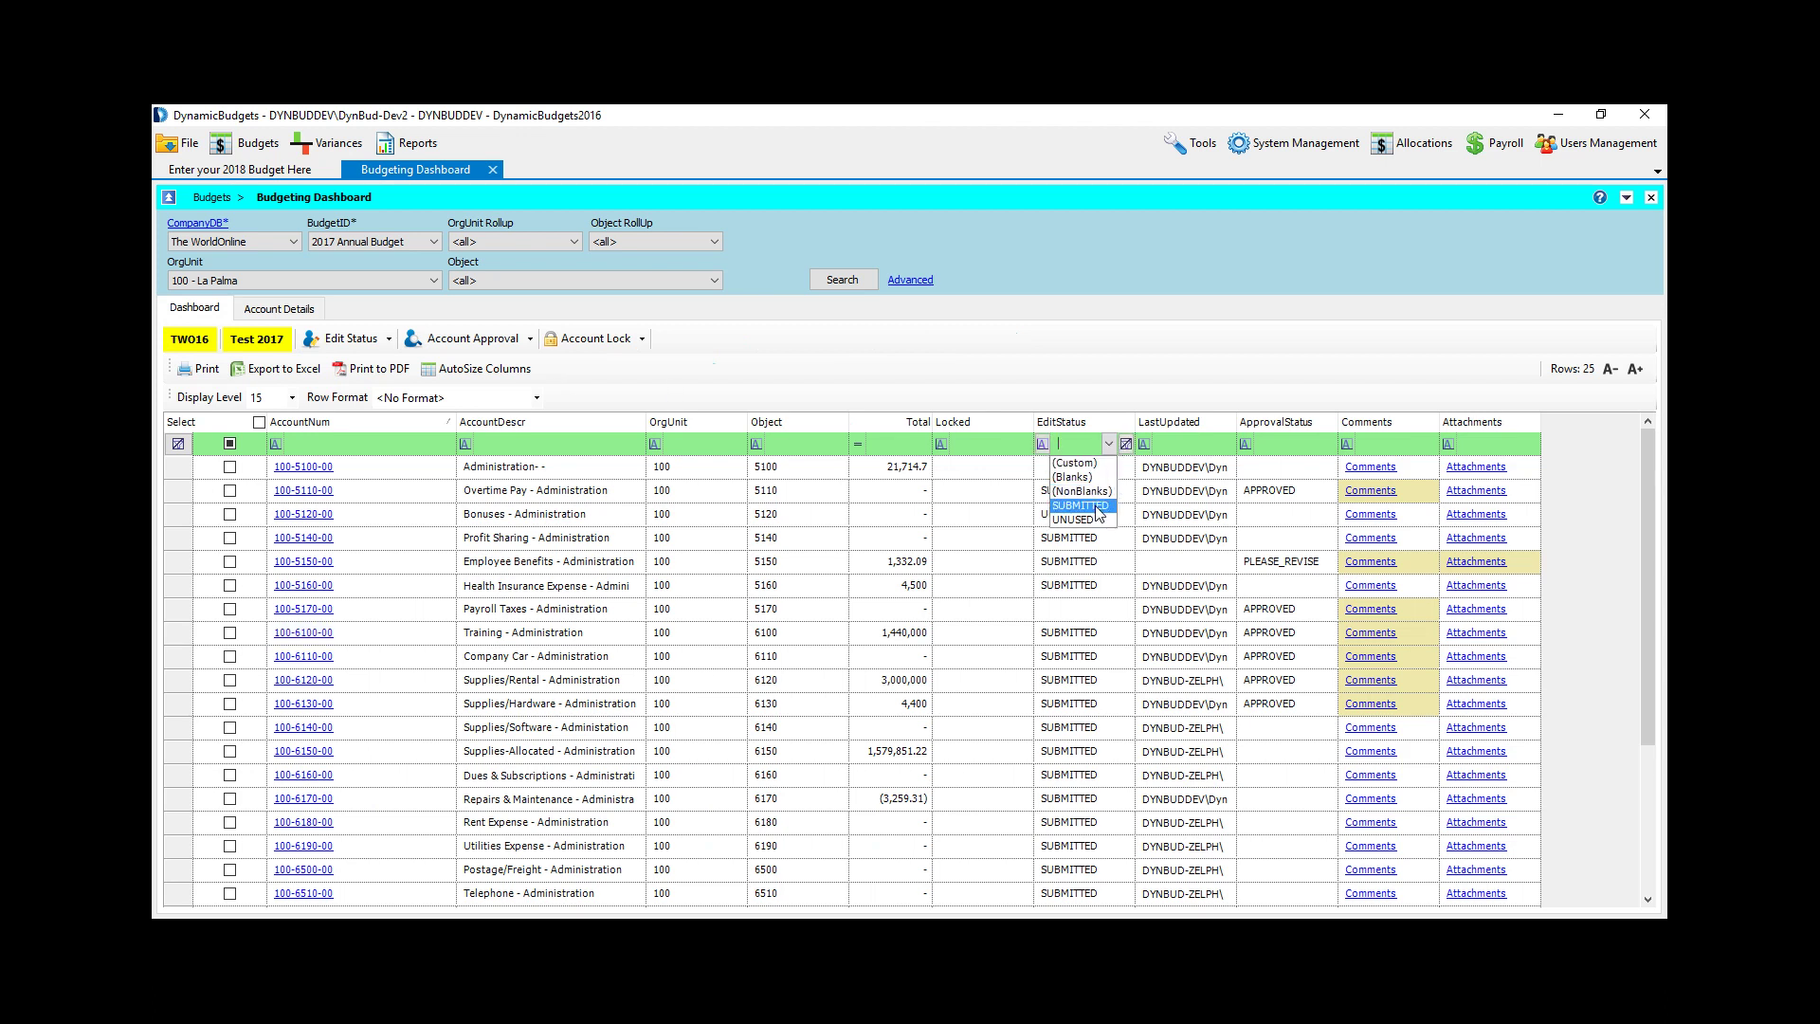
left_click(1081, 505)
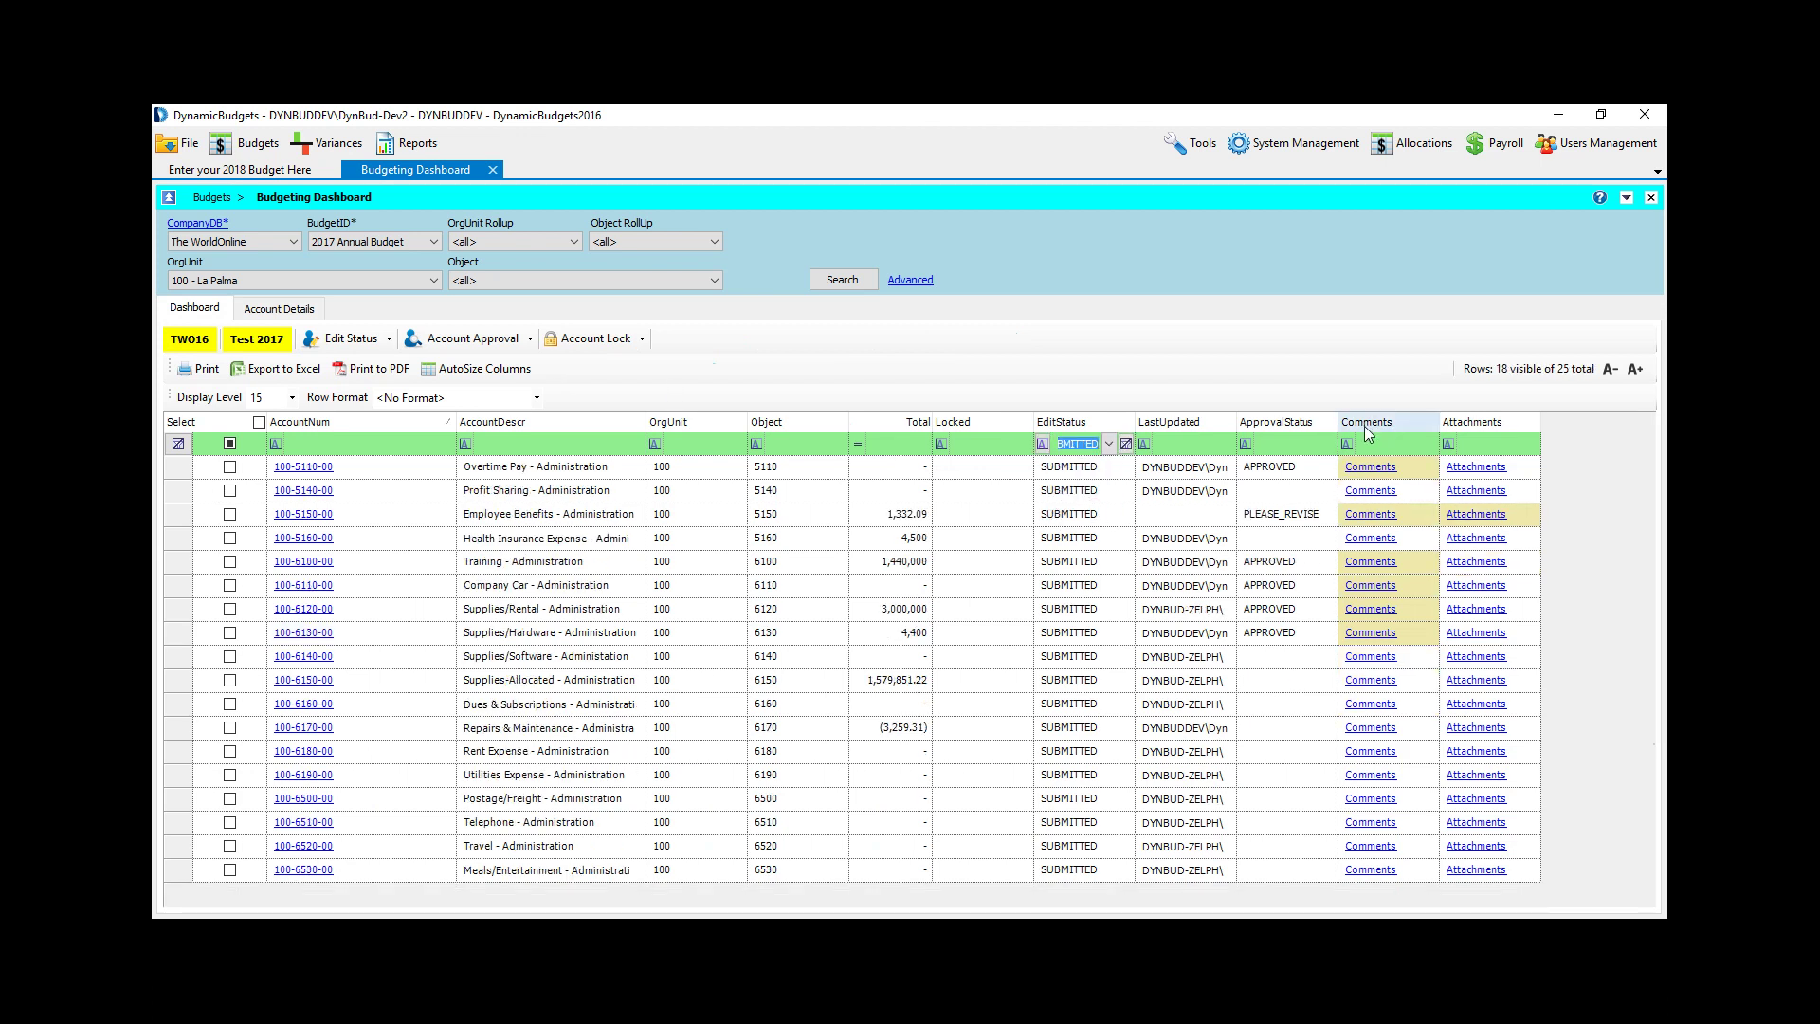
left_click(1312, 444)
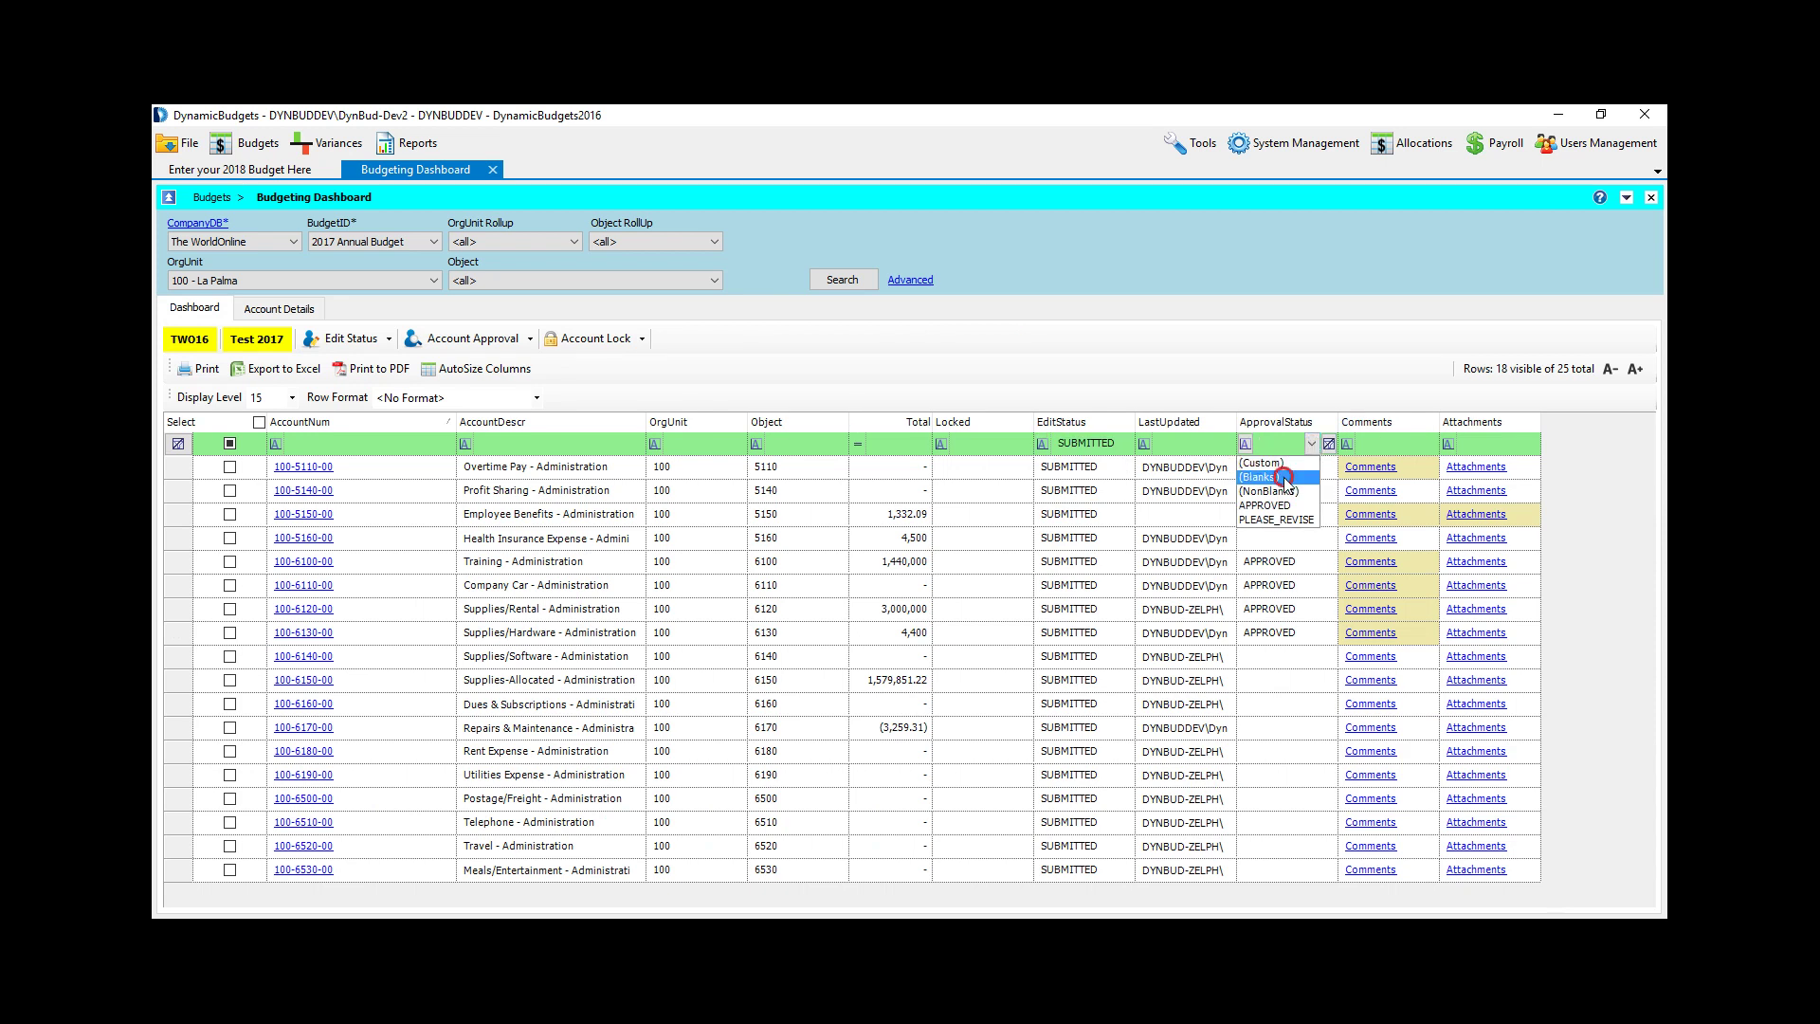
left_click(1282, 480)
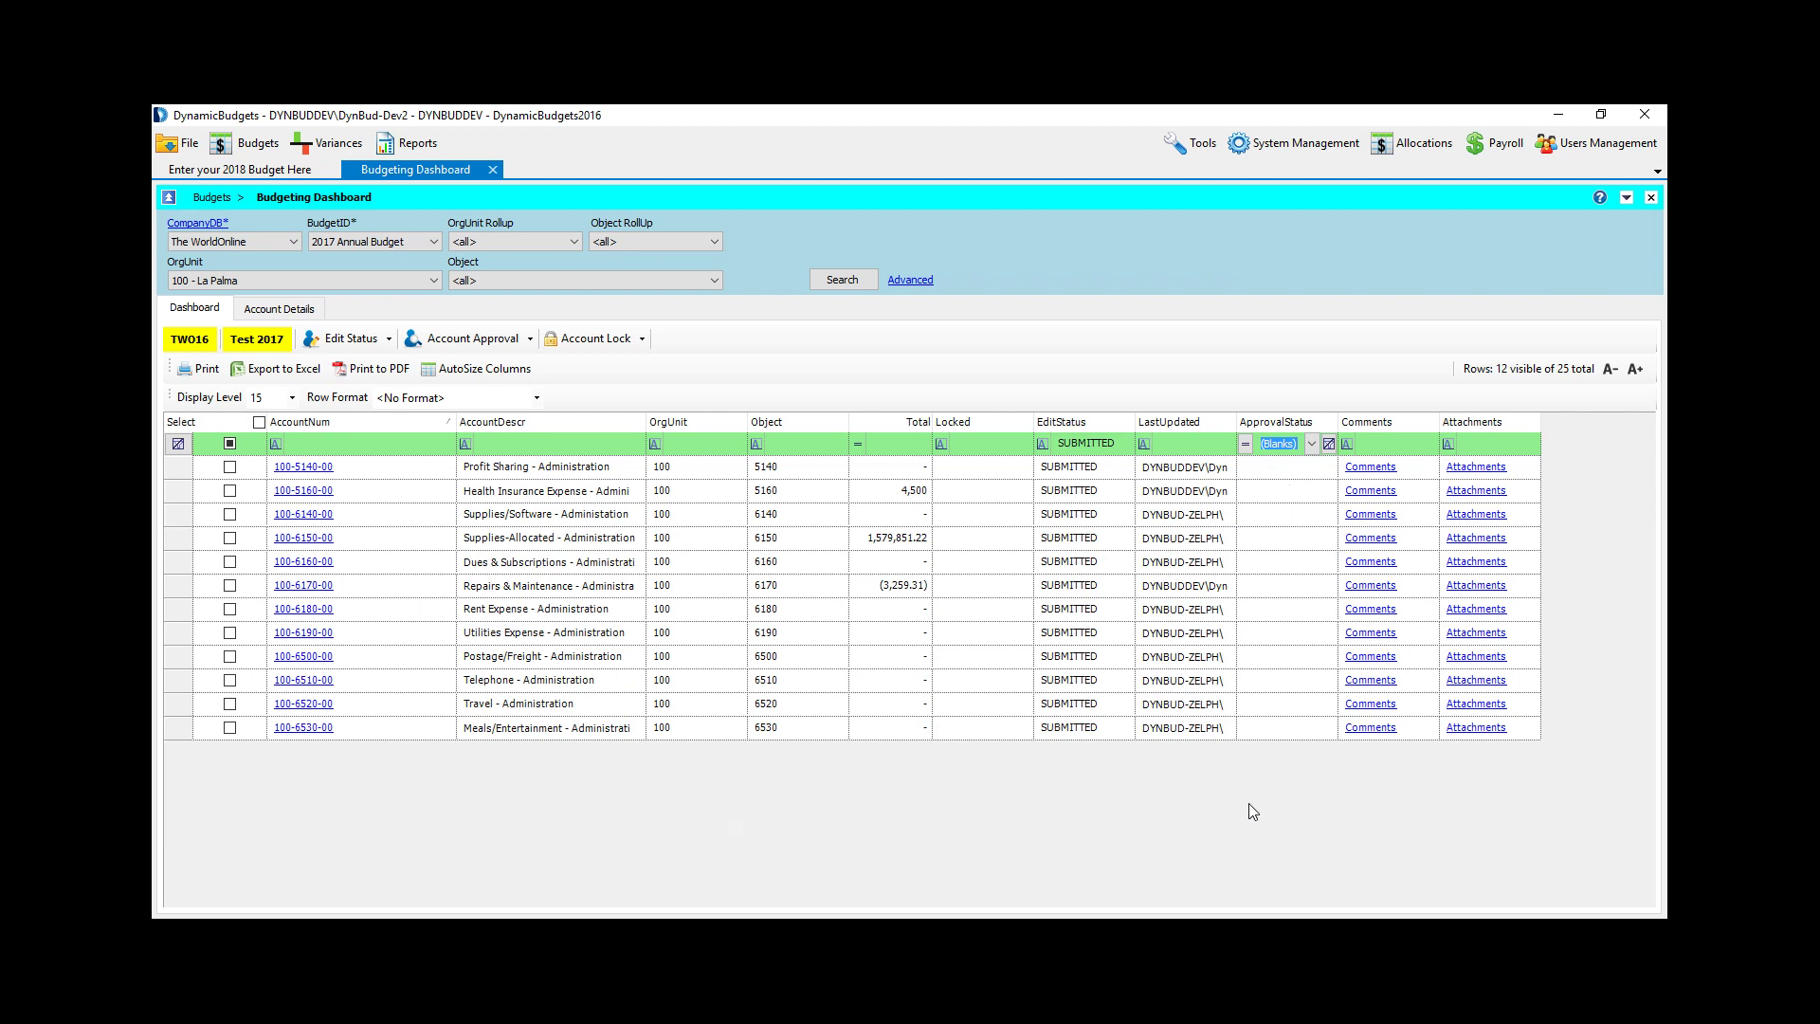
Step: Select all the filtered accounts and look at the account approval options without applying one
left_click(259, 423)
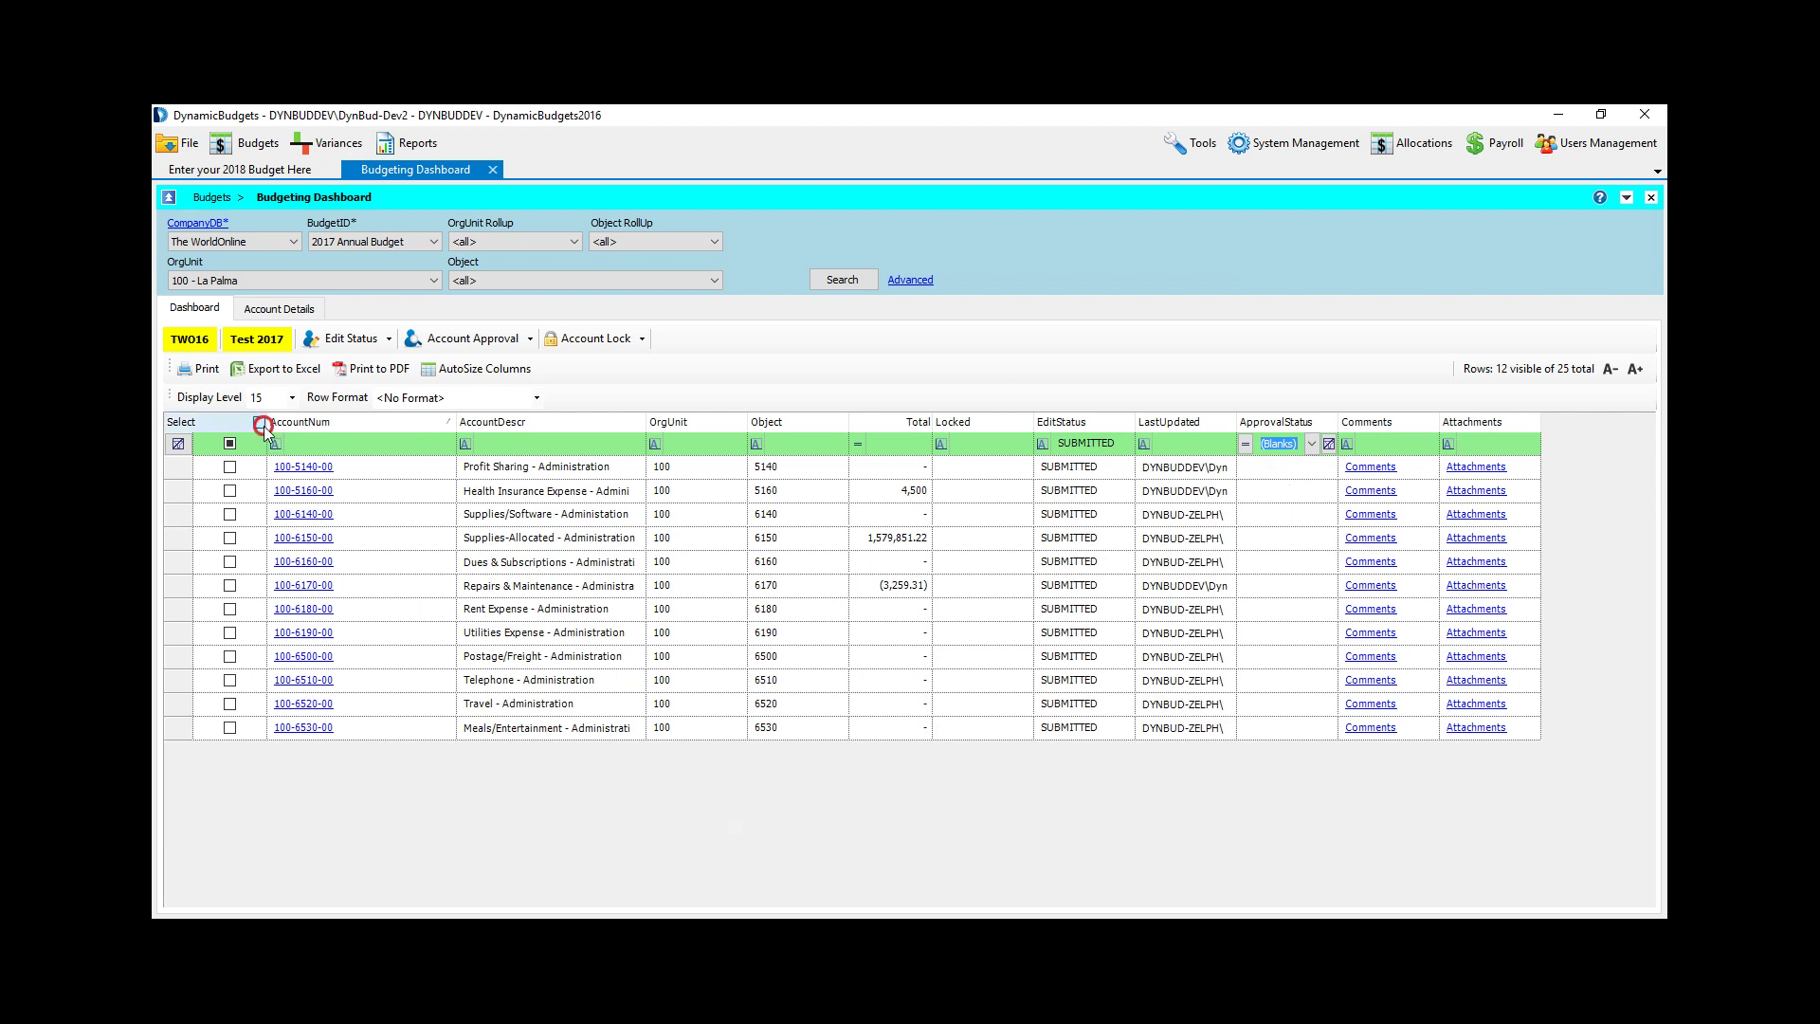
left_click(528, 345)
left_click(817, 388)
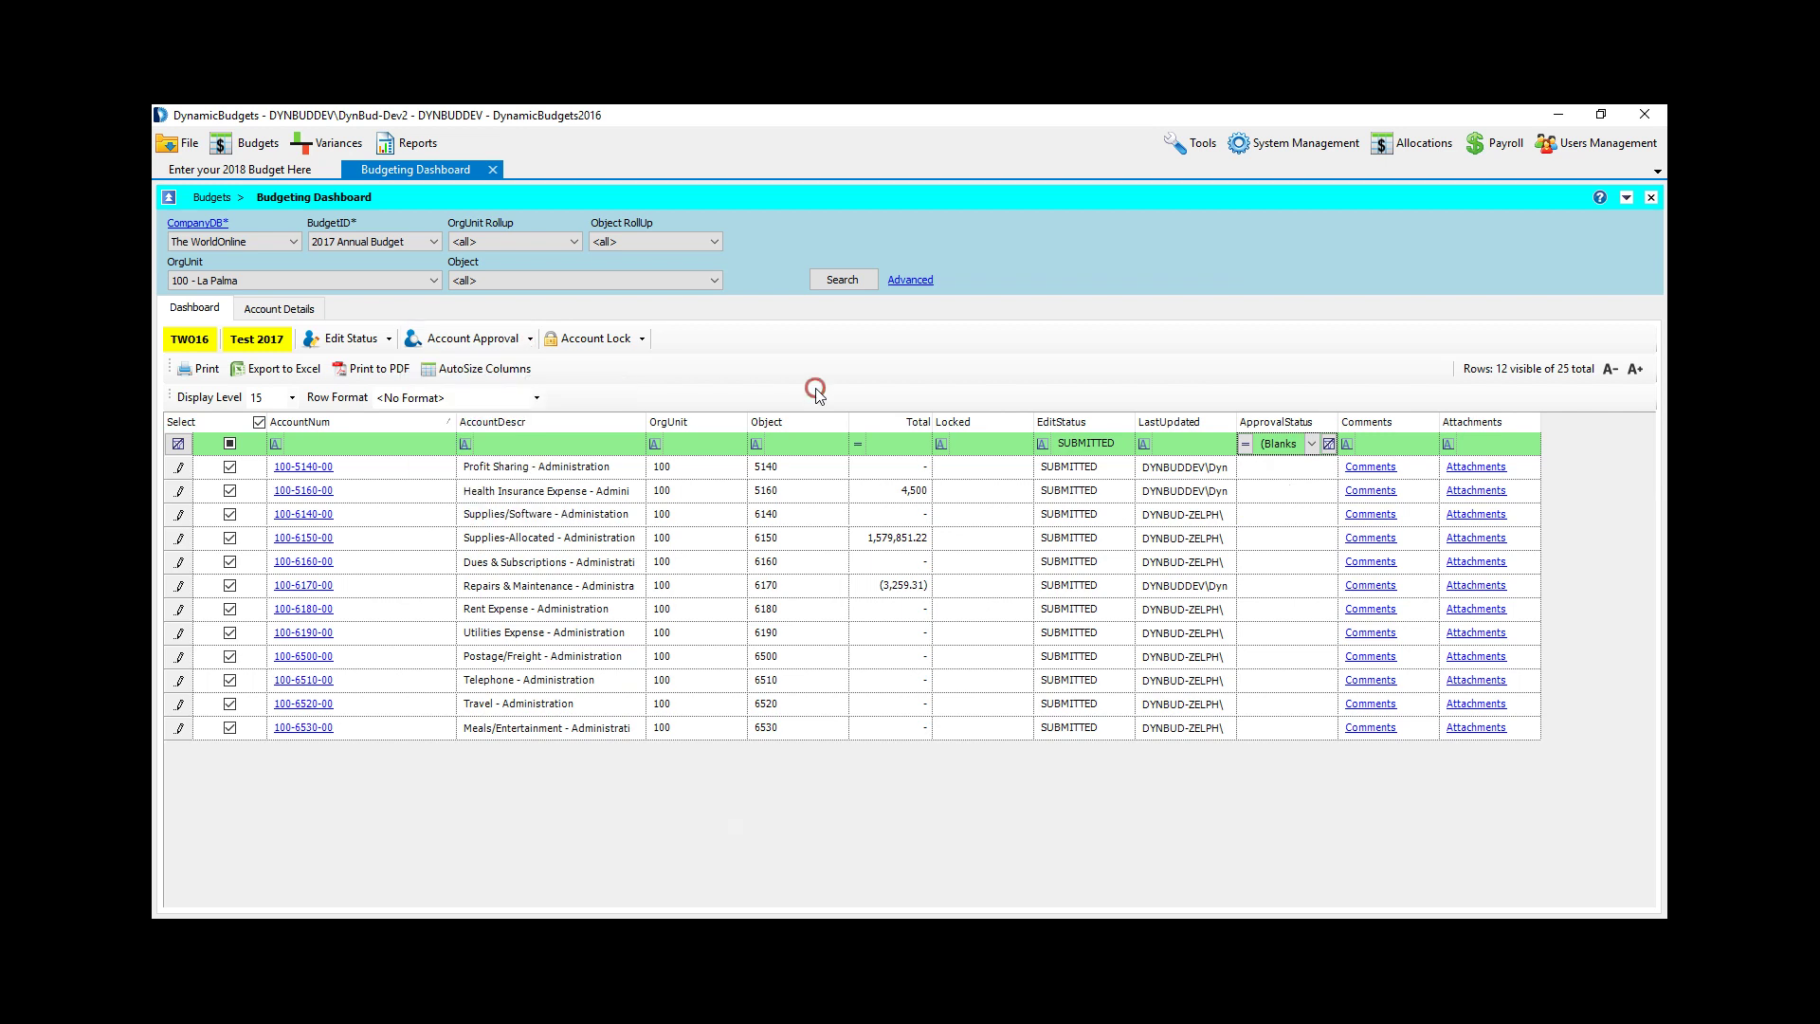
Step: Run the Budget Details - Account Assumptions report for 2017 Annual Budget at La Palma, with spread columns and comments hidden
left_click(413, 142)
mouse_move(464, 202)
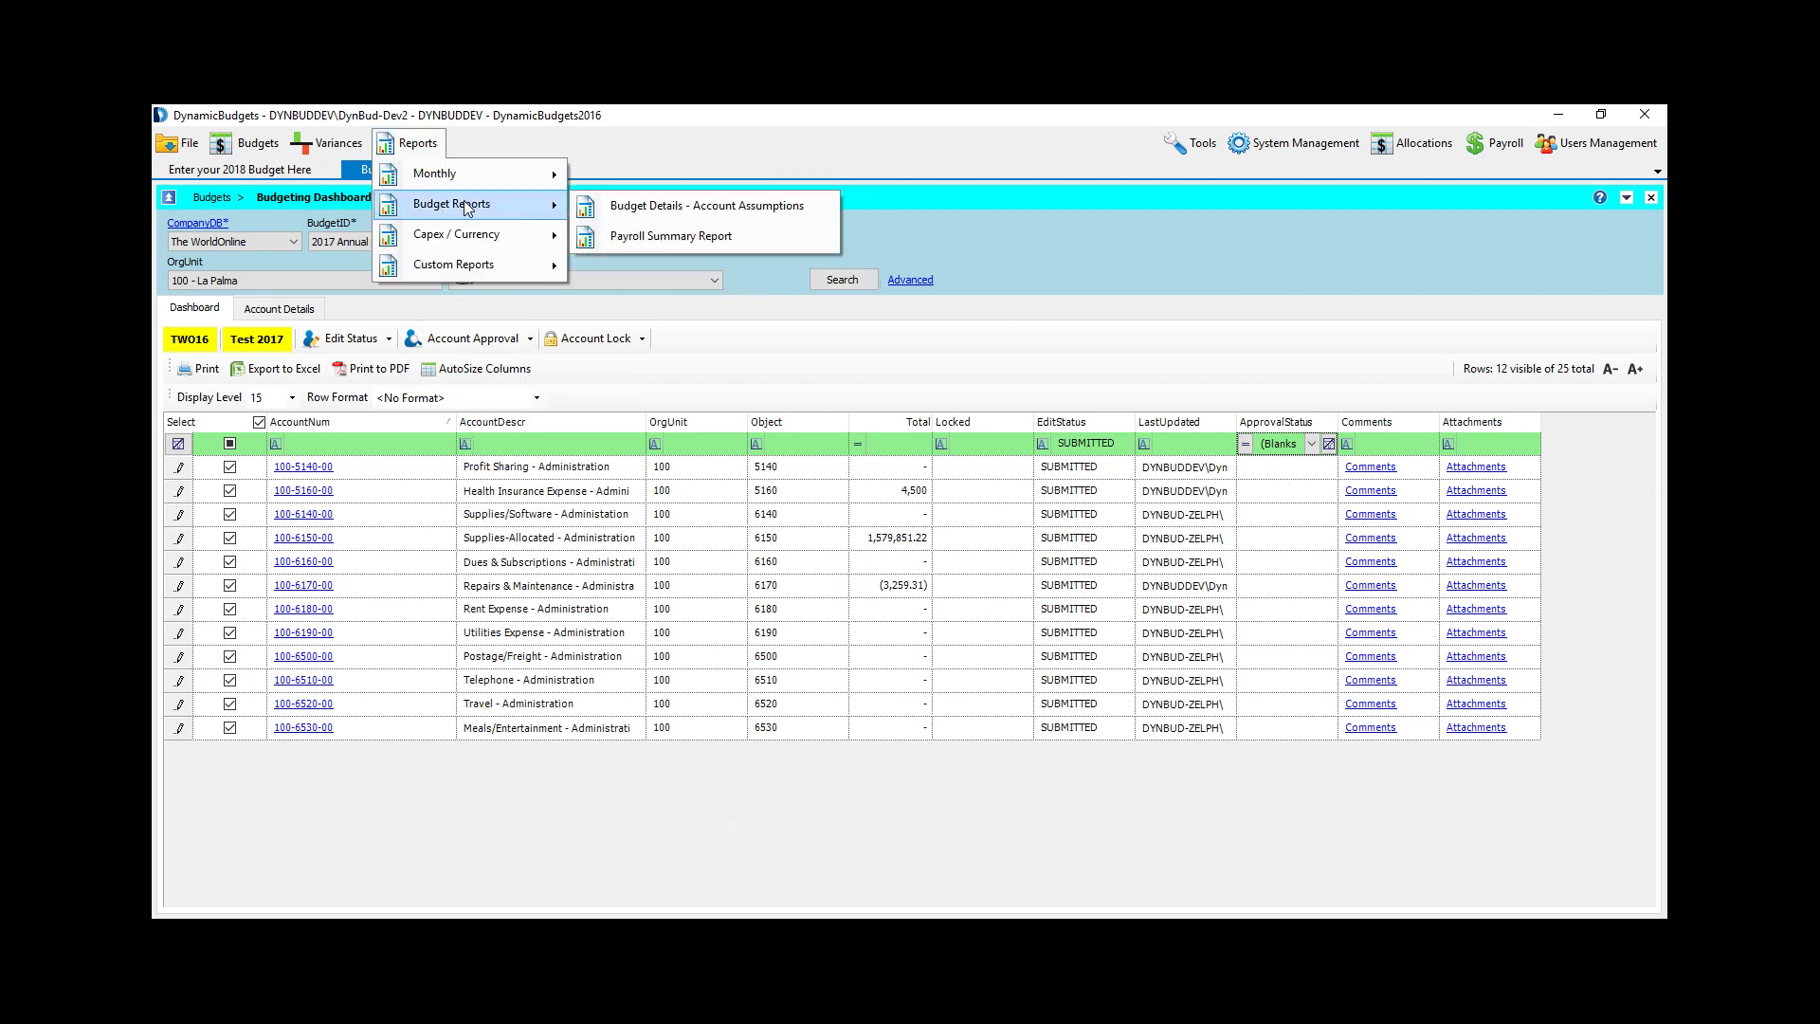
left_click(749, 217)
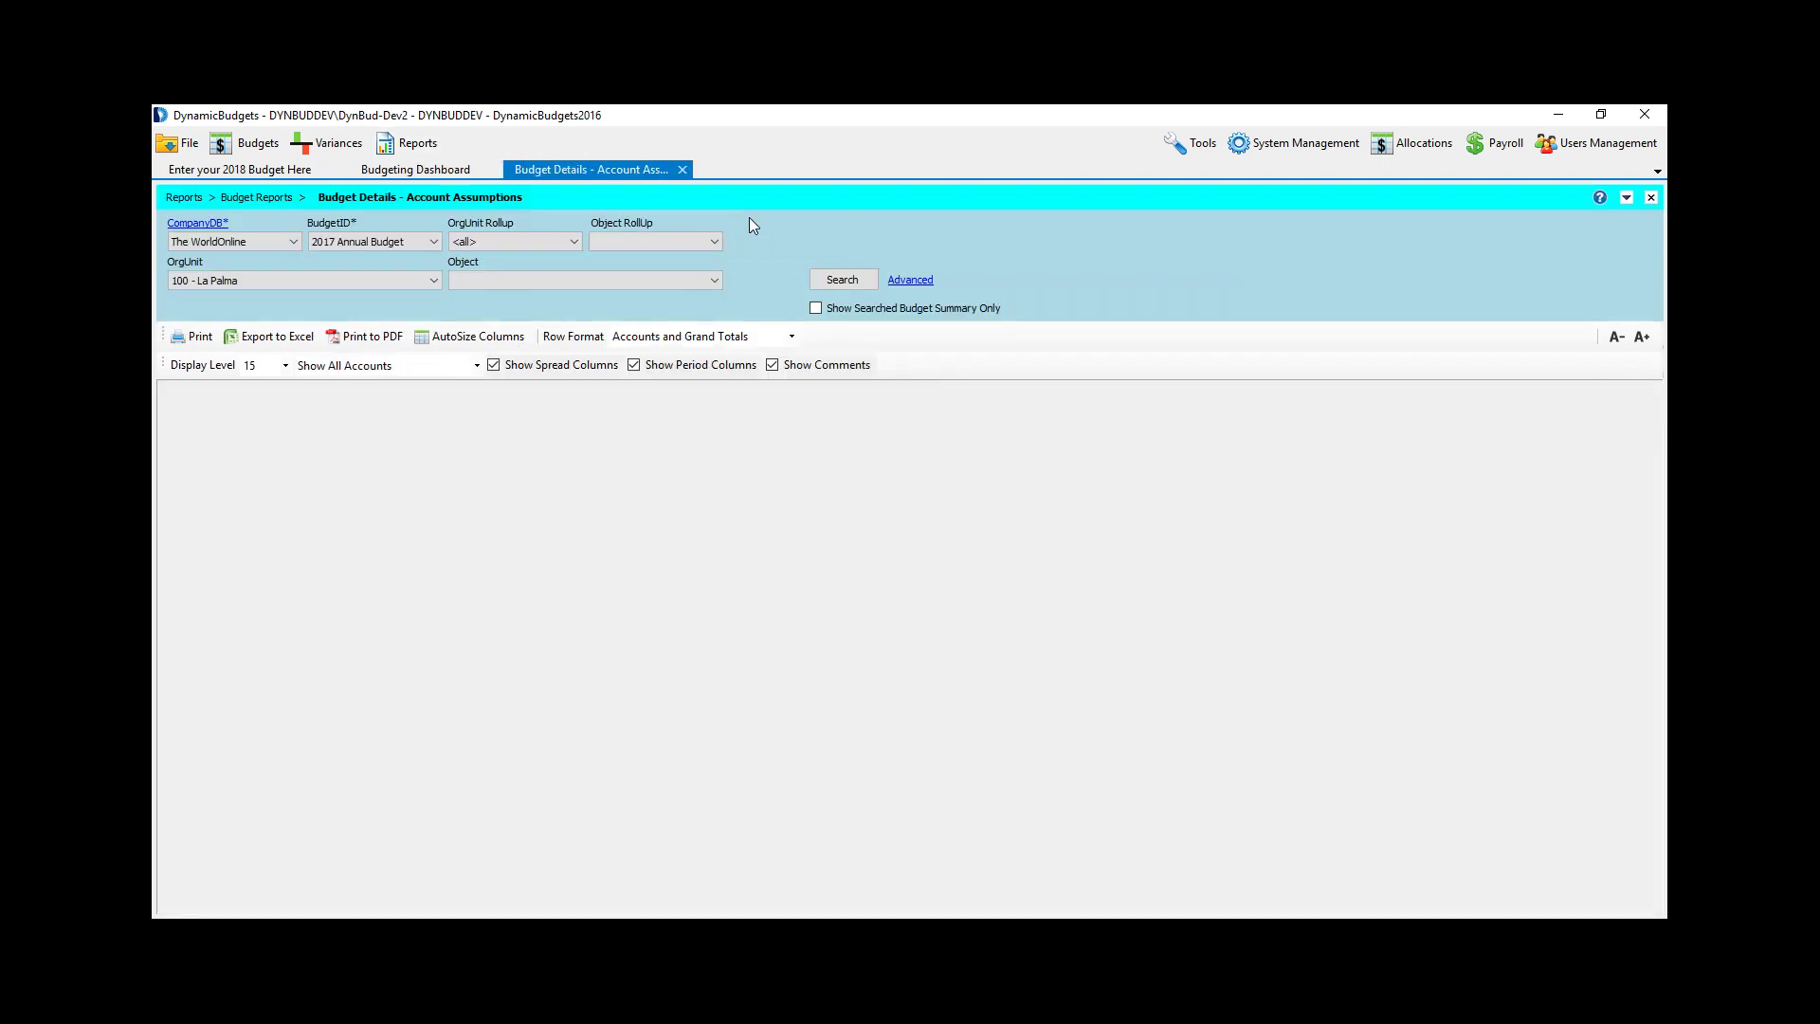
left_click(823, 281)
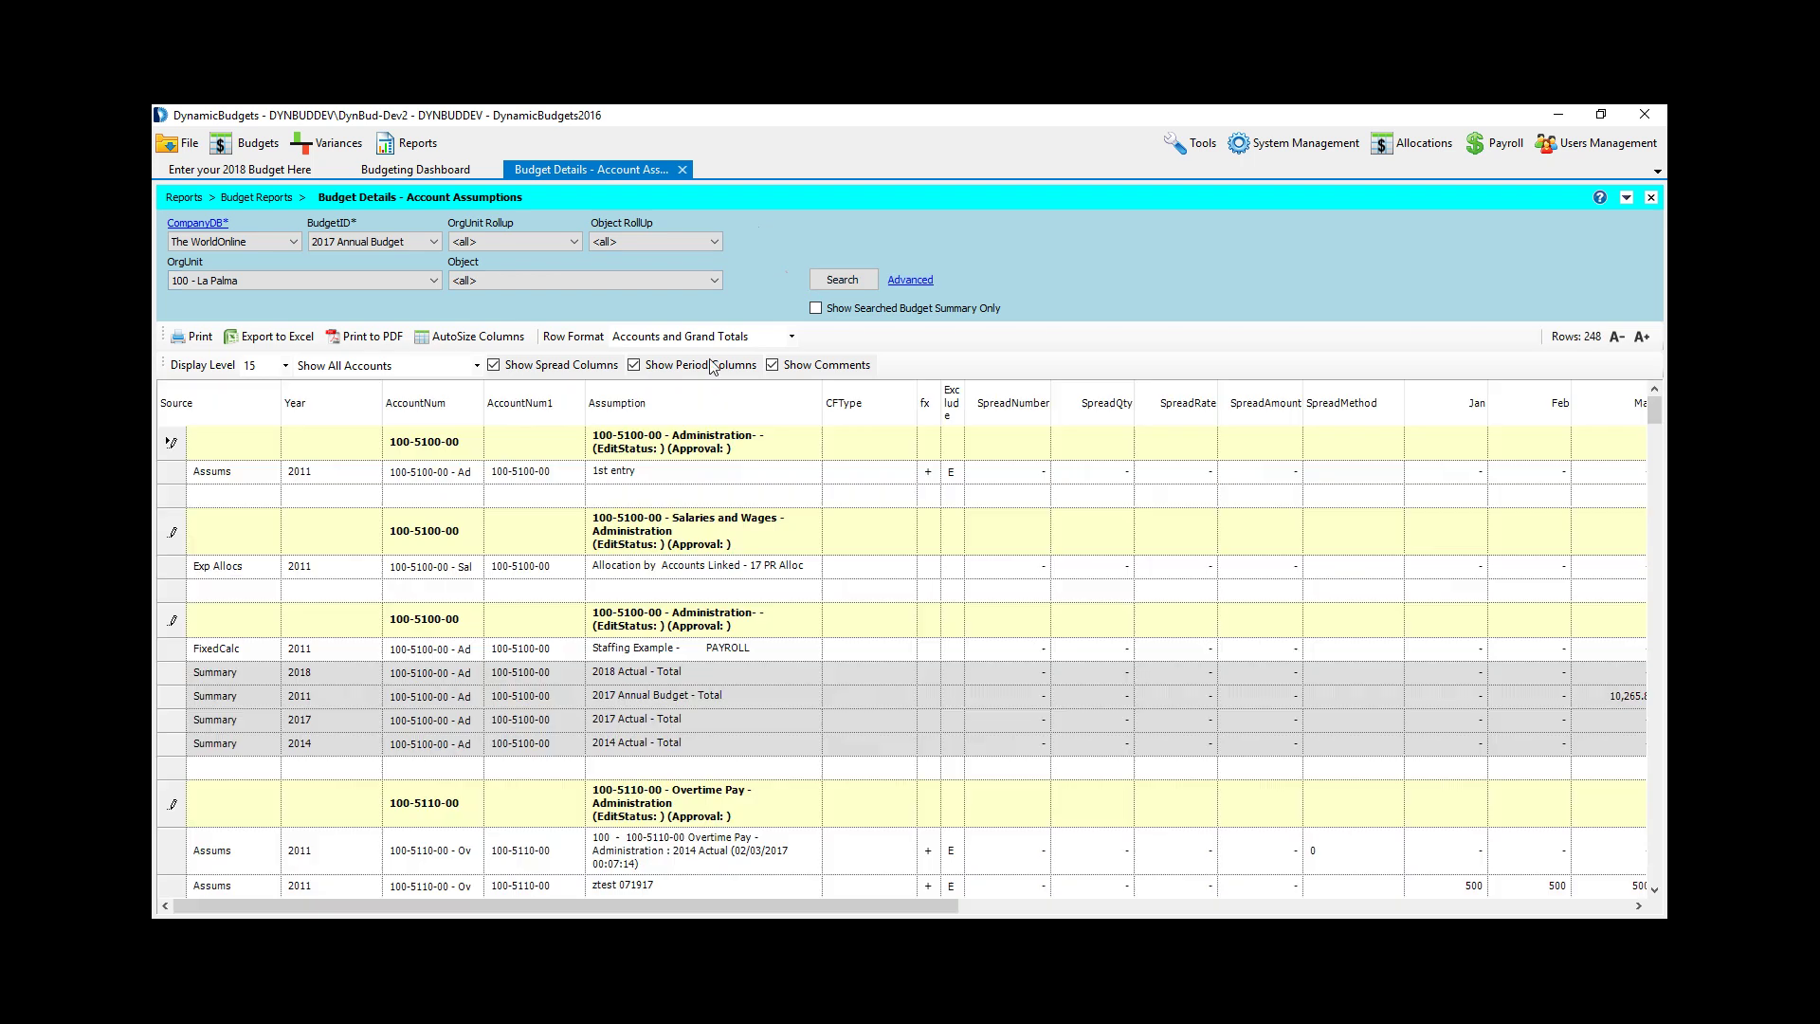
left_click(495, 366)
left_click(774, 366)
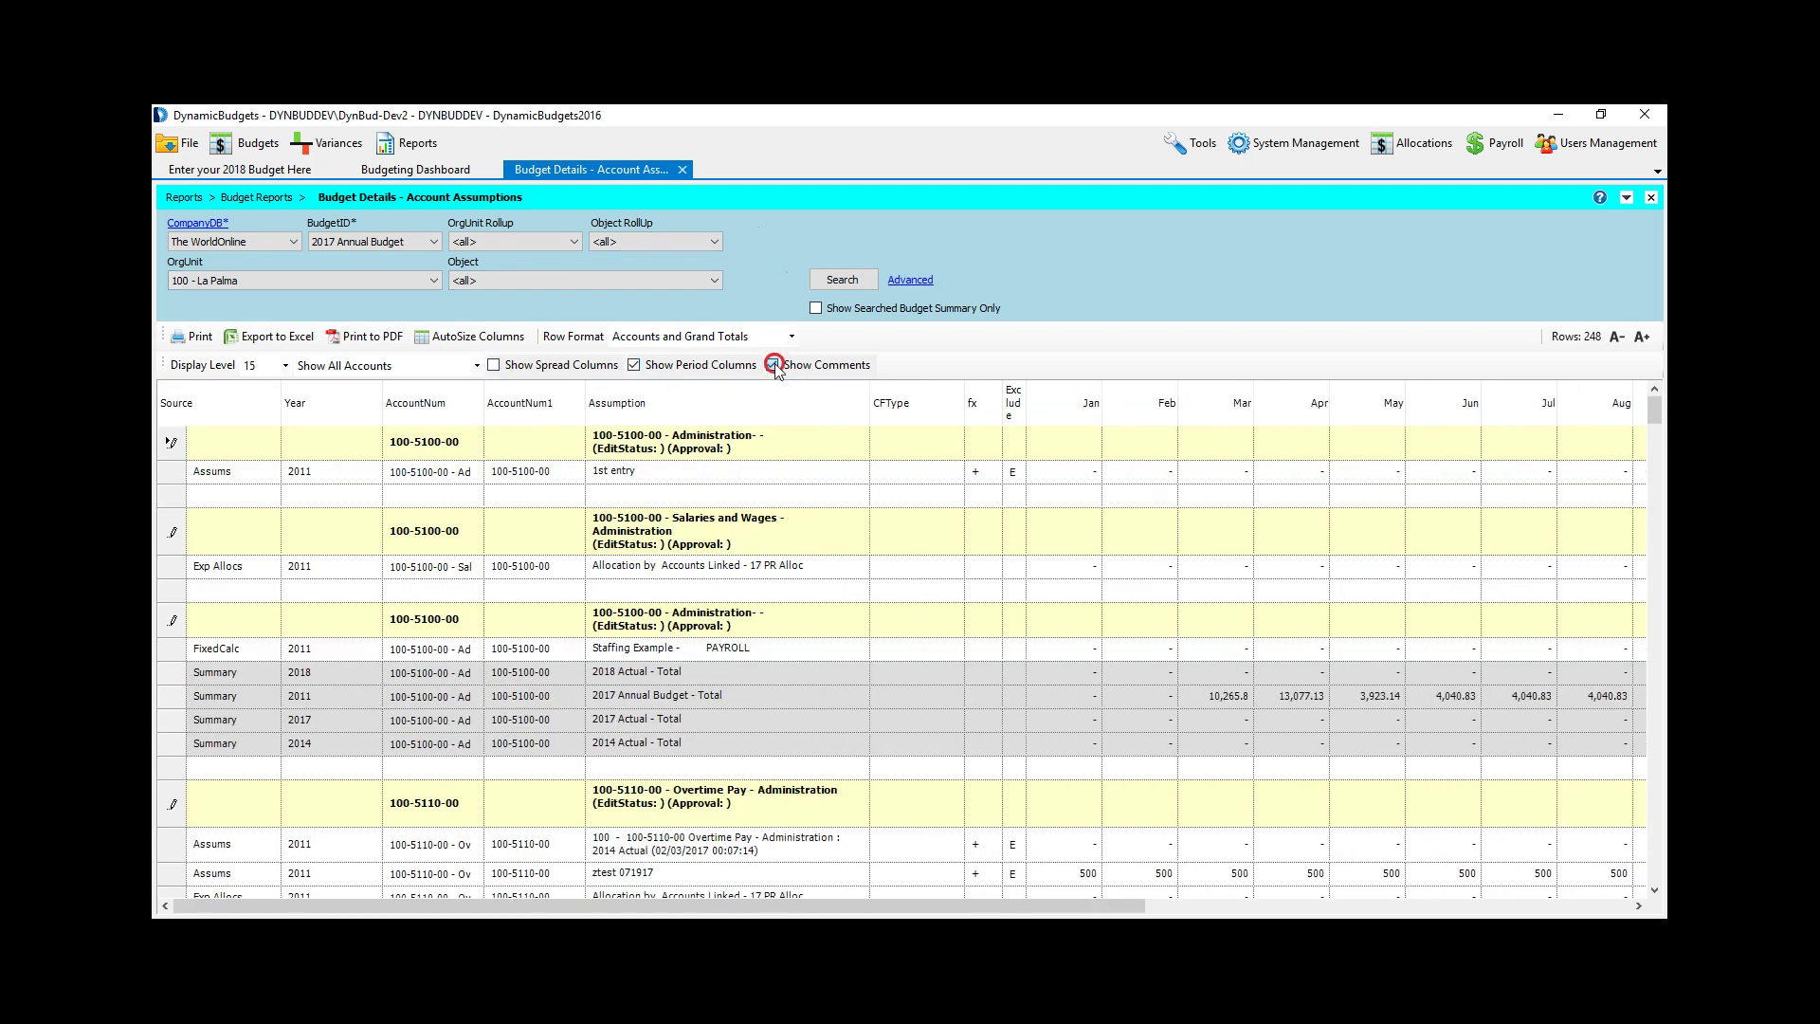
Step: Read through the report's assumption lines down to the Supplies/Software account and return to the Budgeting Dashboard
left_click(757, 609)
key("Page_Down")
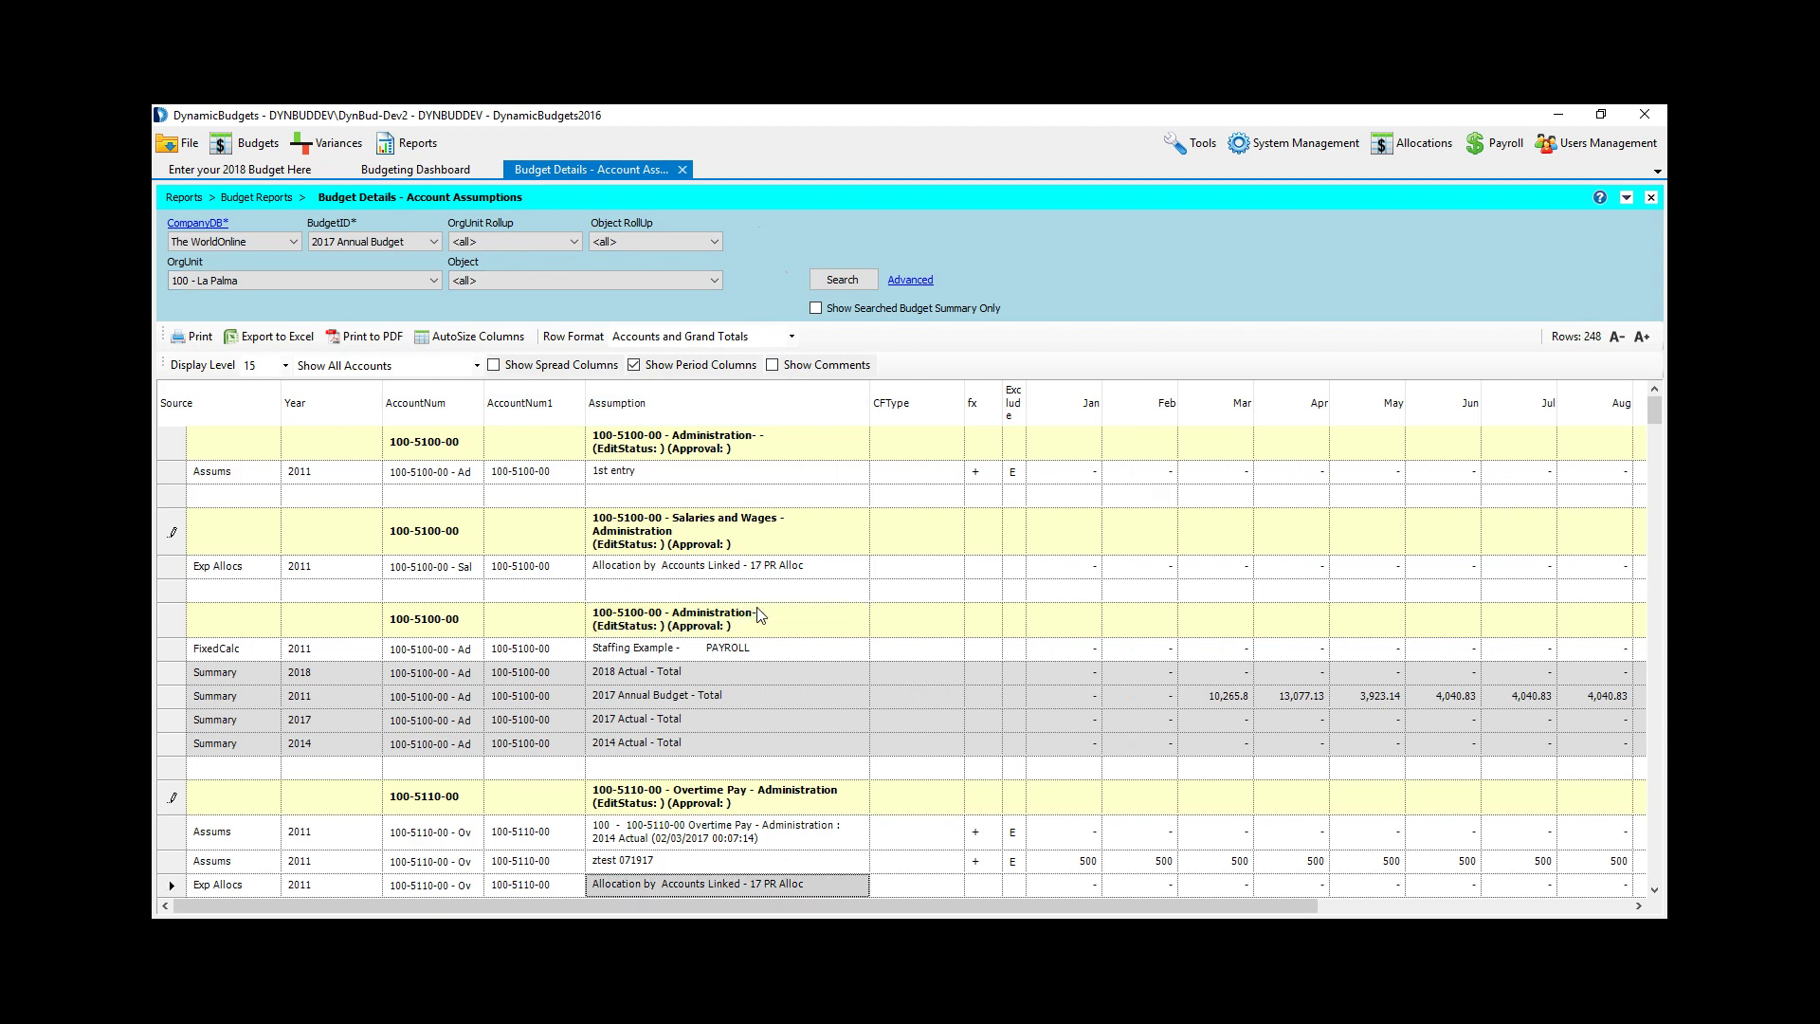
key("Page_Down")
key("Page_Down")
key("Page_Down")
key("Page_Down")
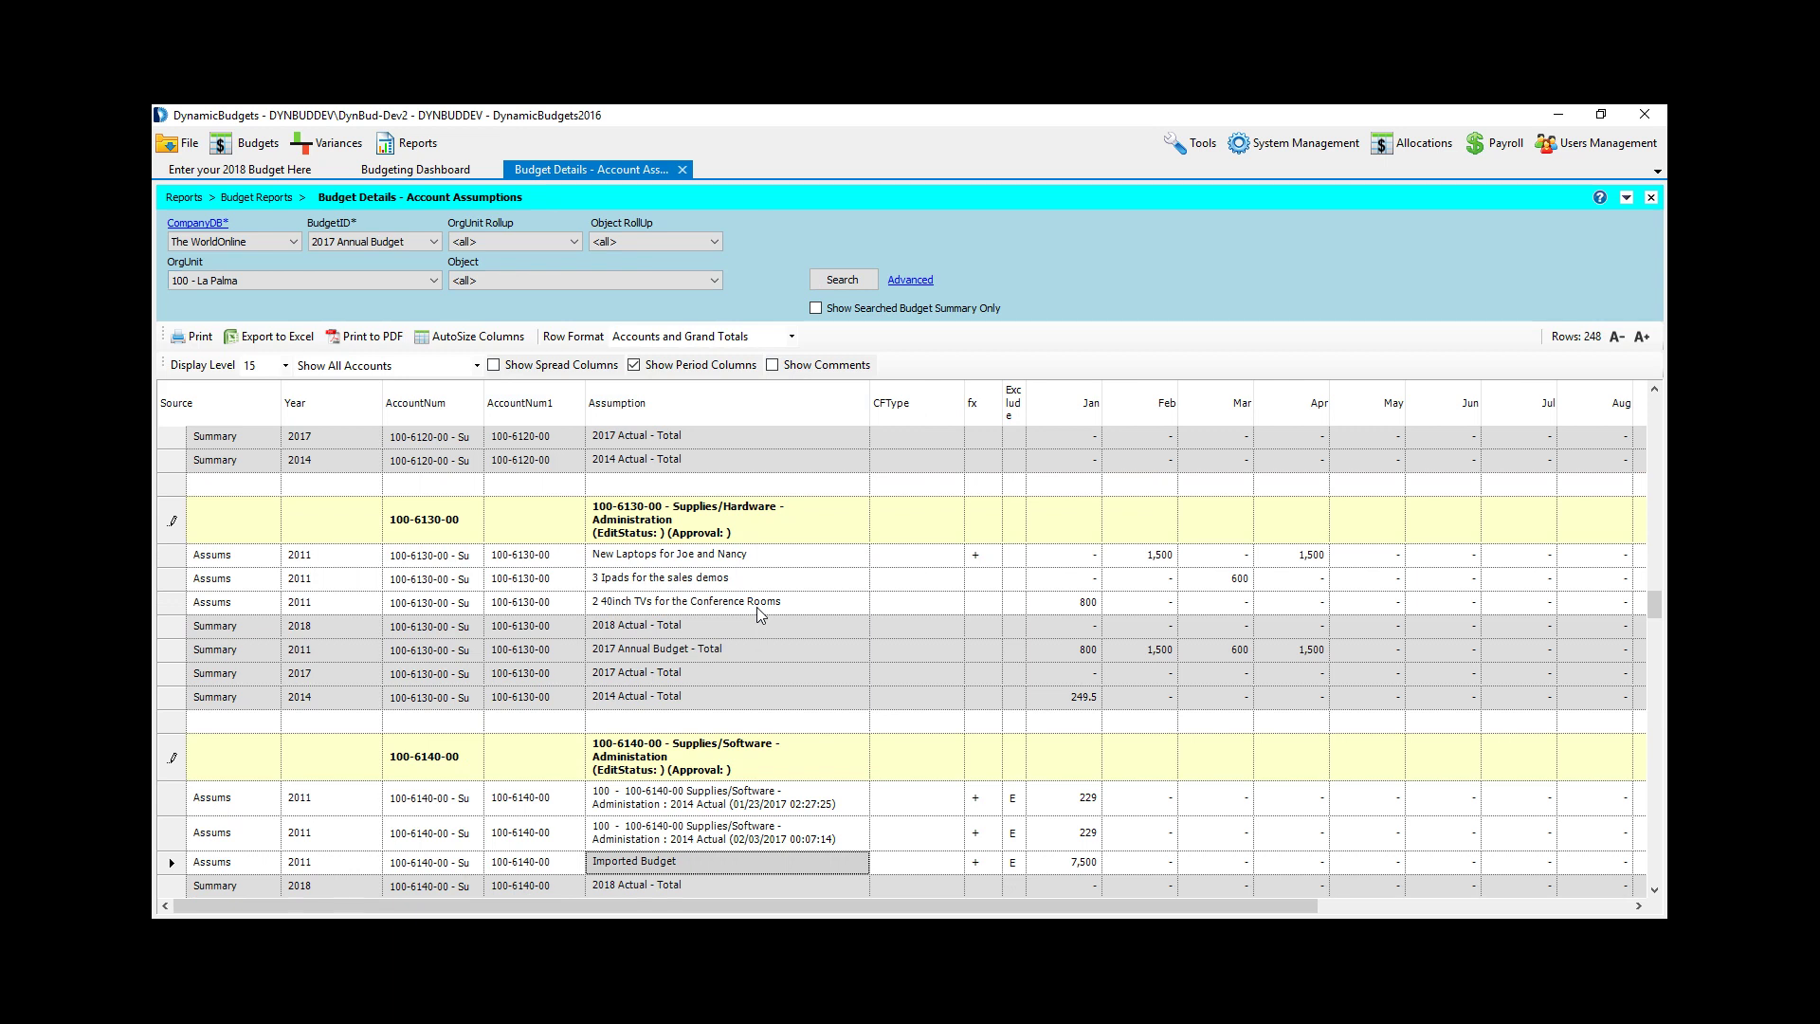
left_click(446, 171)
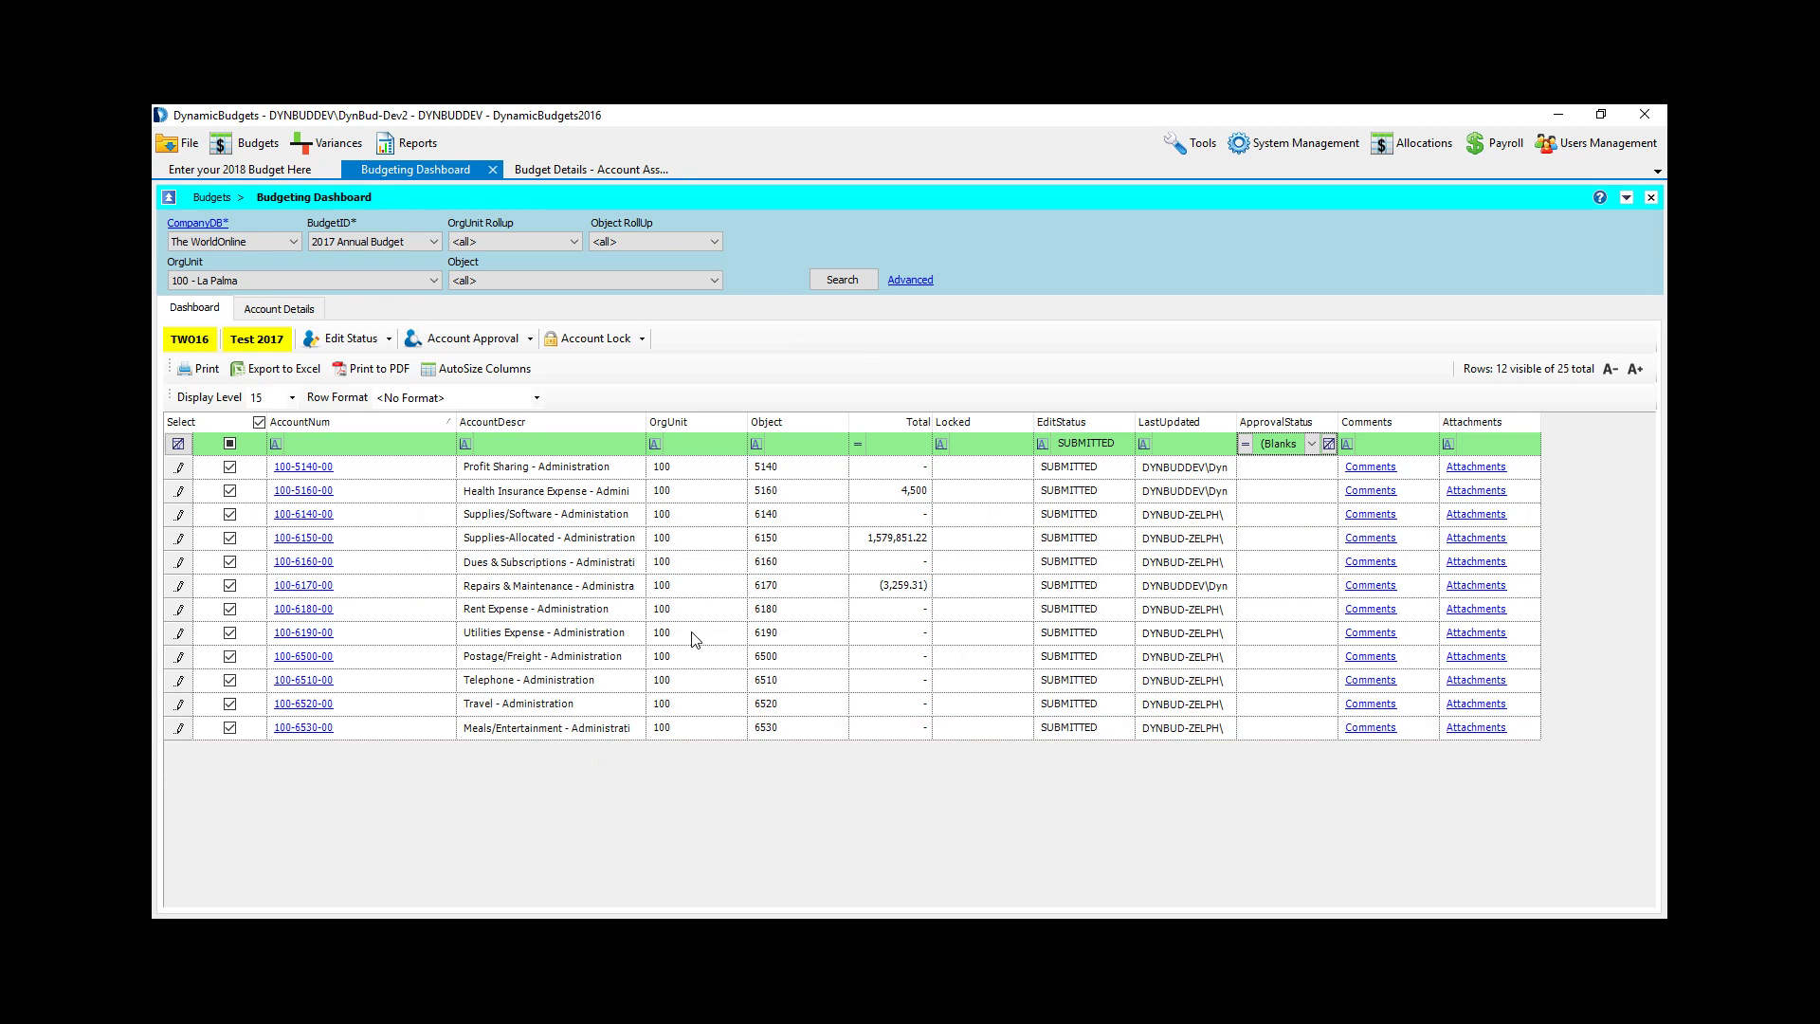
Step: Open Custom Budget Entry and load La Palma's accounts with the test form, excluding zero value accounts
left_click(244, 145)
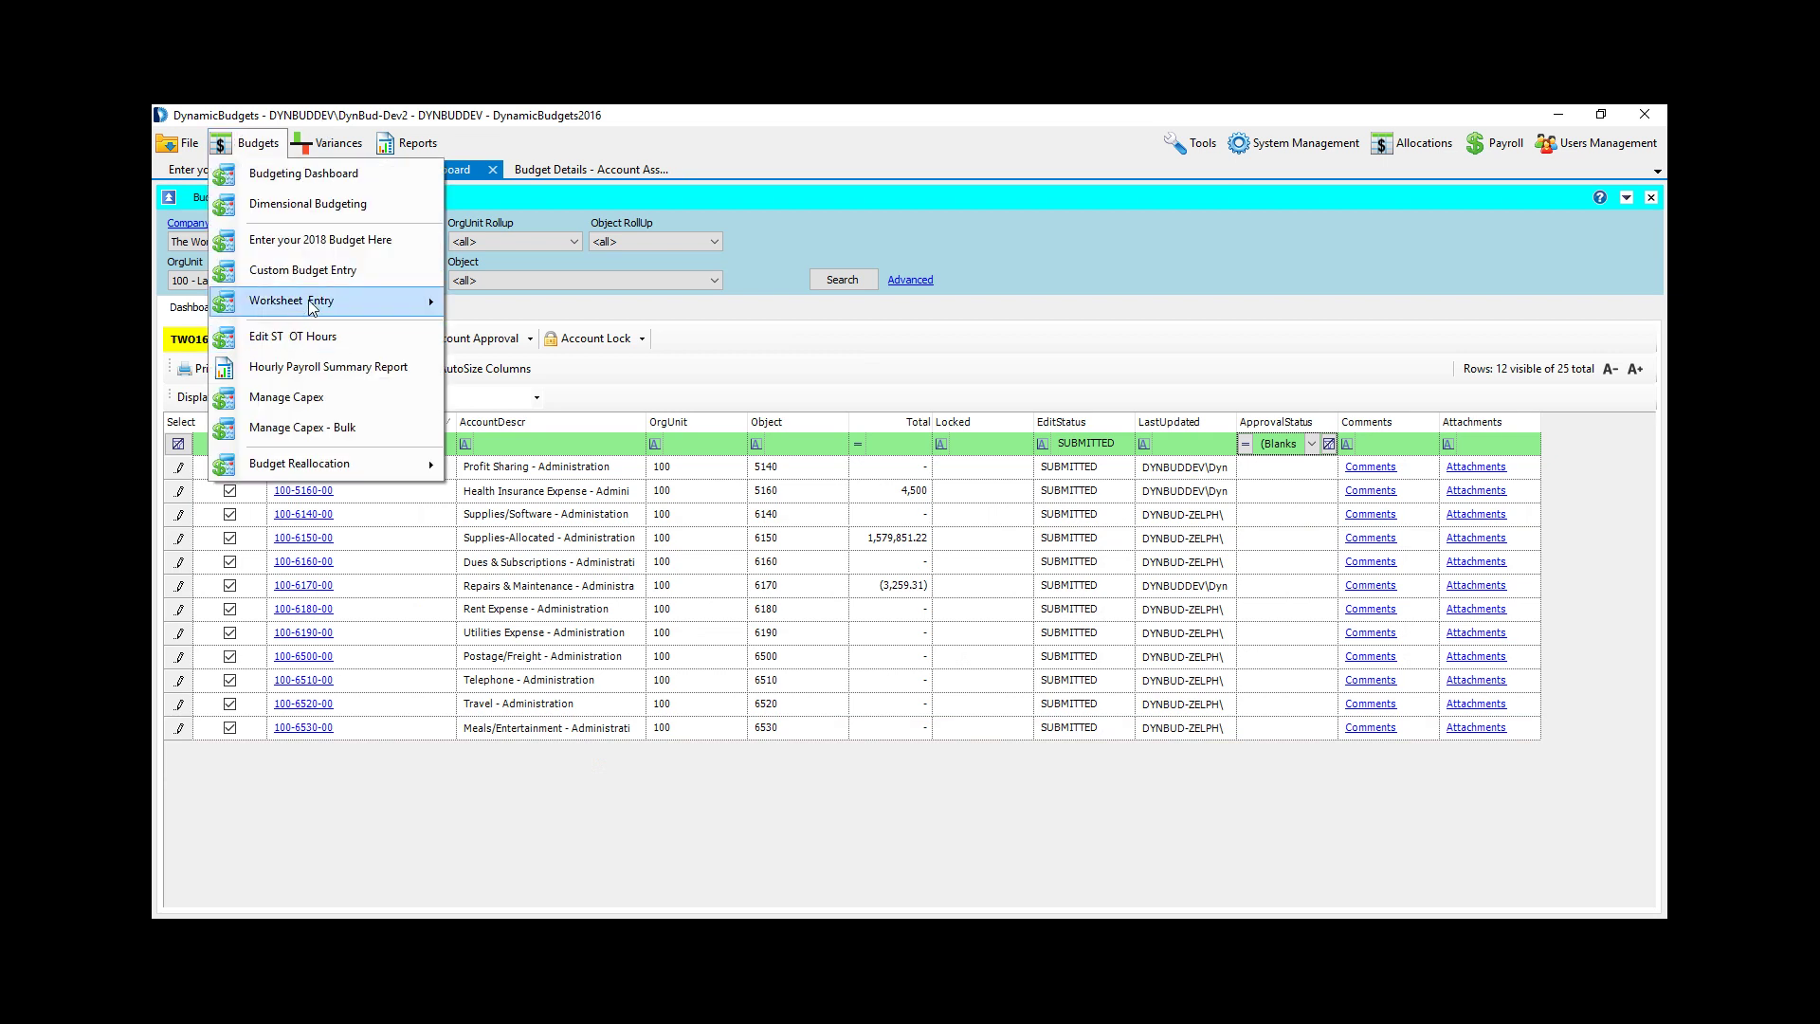
left_click(320, 271)
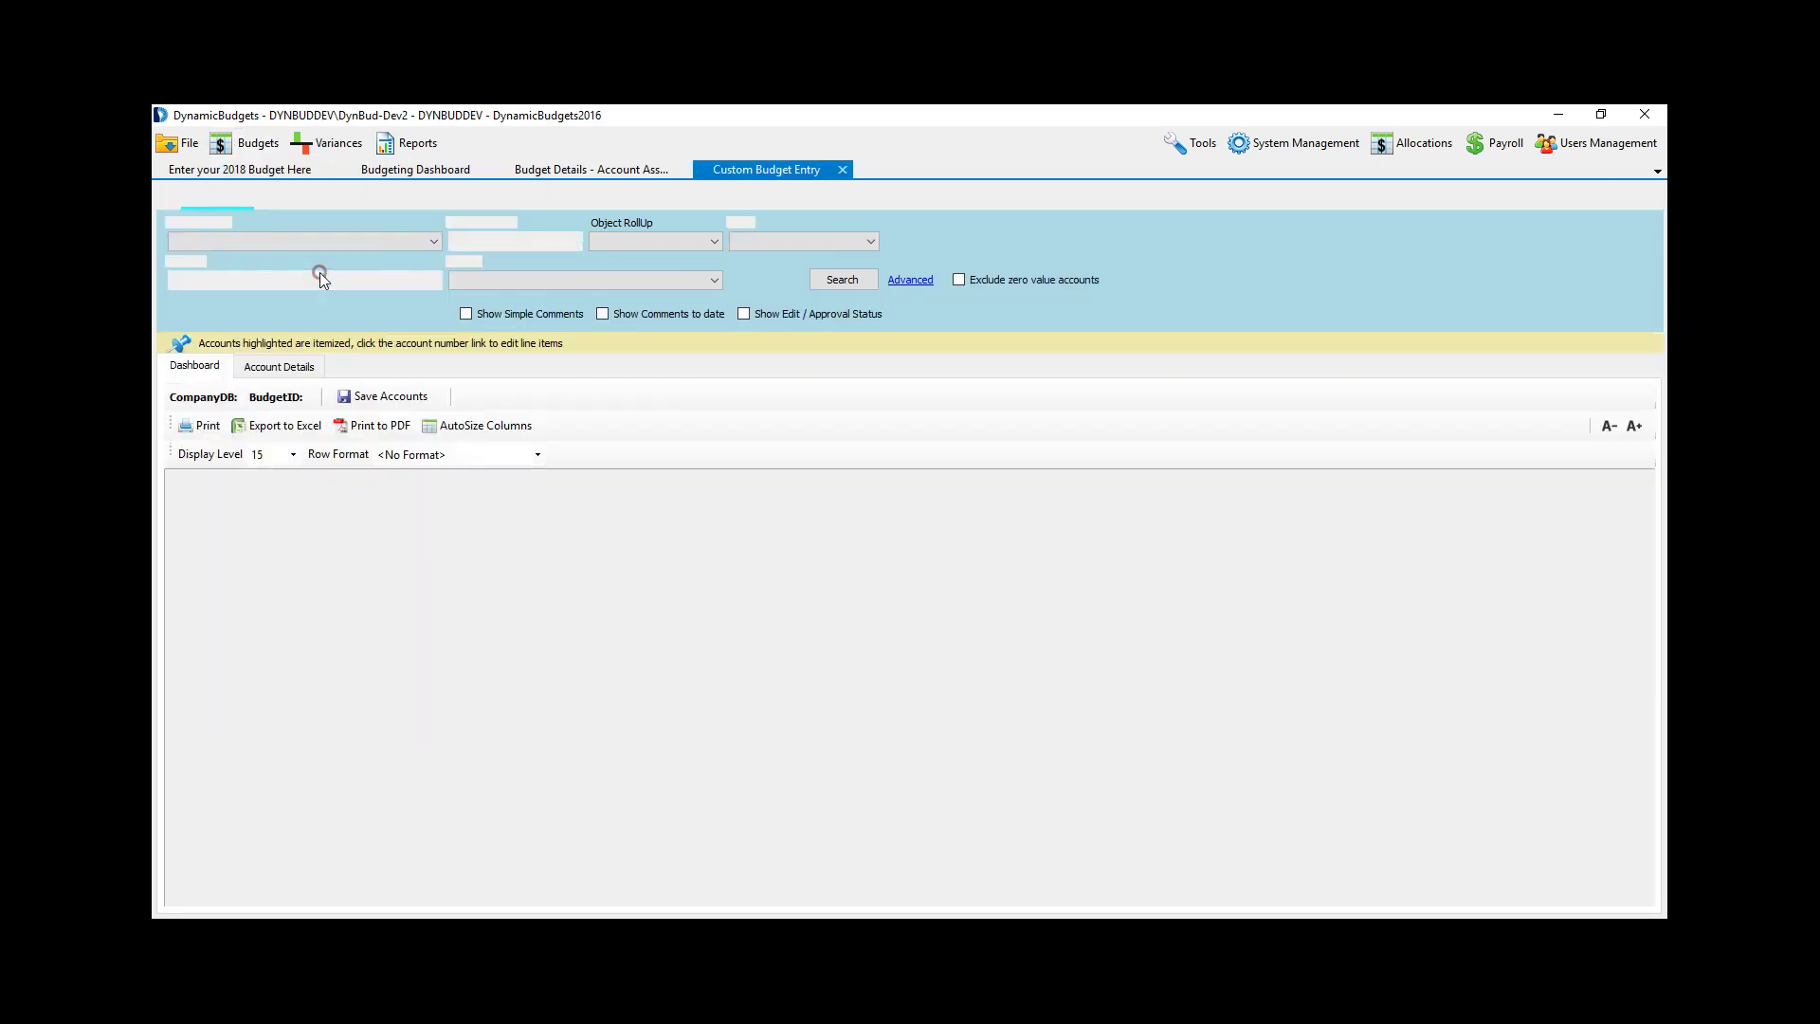
left_click(838, 281)
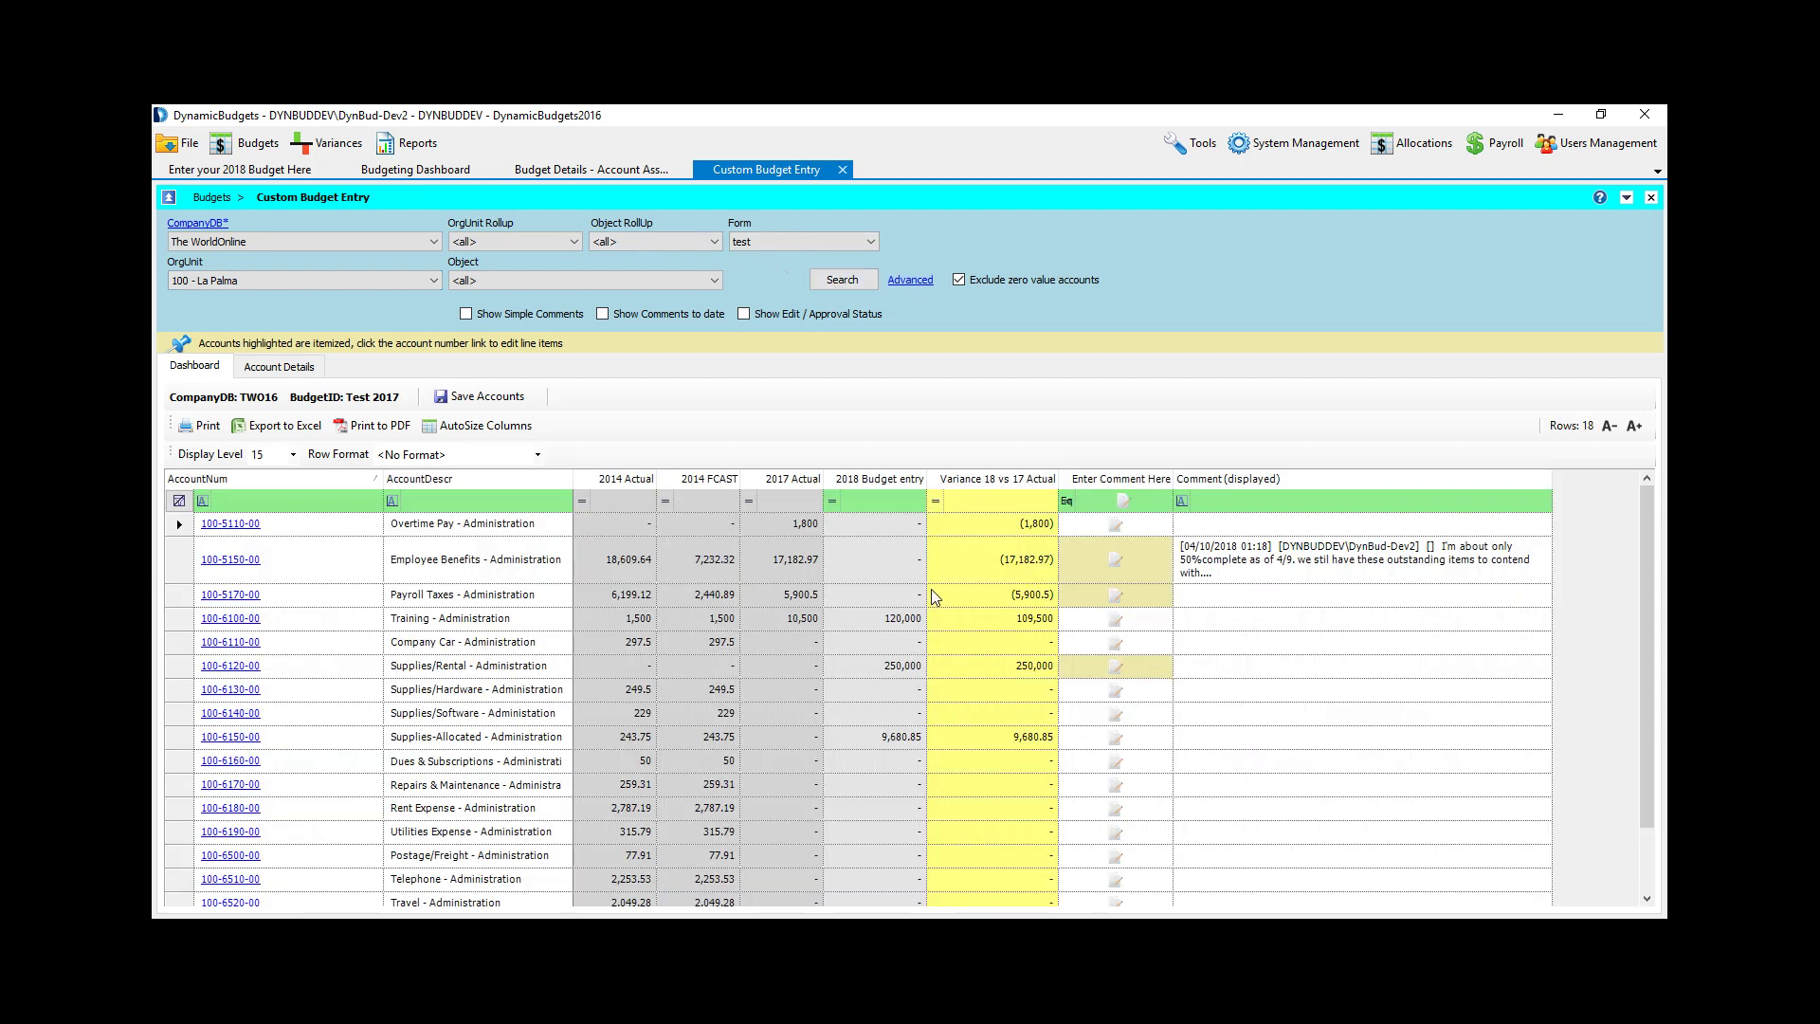
Step: Examine the 2018 Budget entry and Variance 18 vs 17 Actual columns and the available cell commands for the Training account
left_click_drag(884, 594, 897, 750)
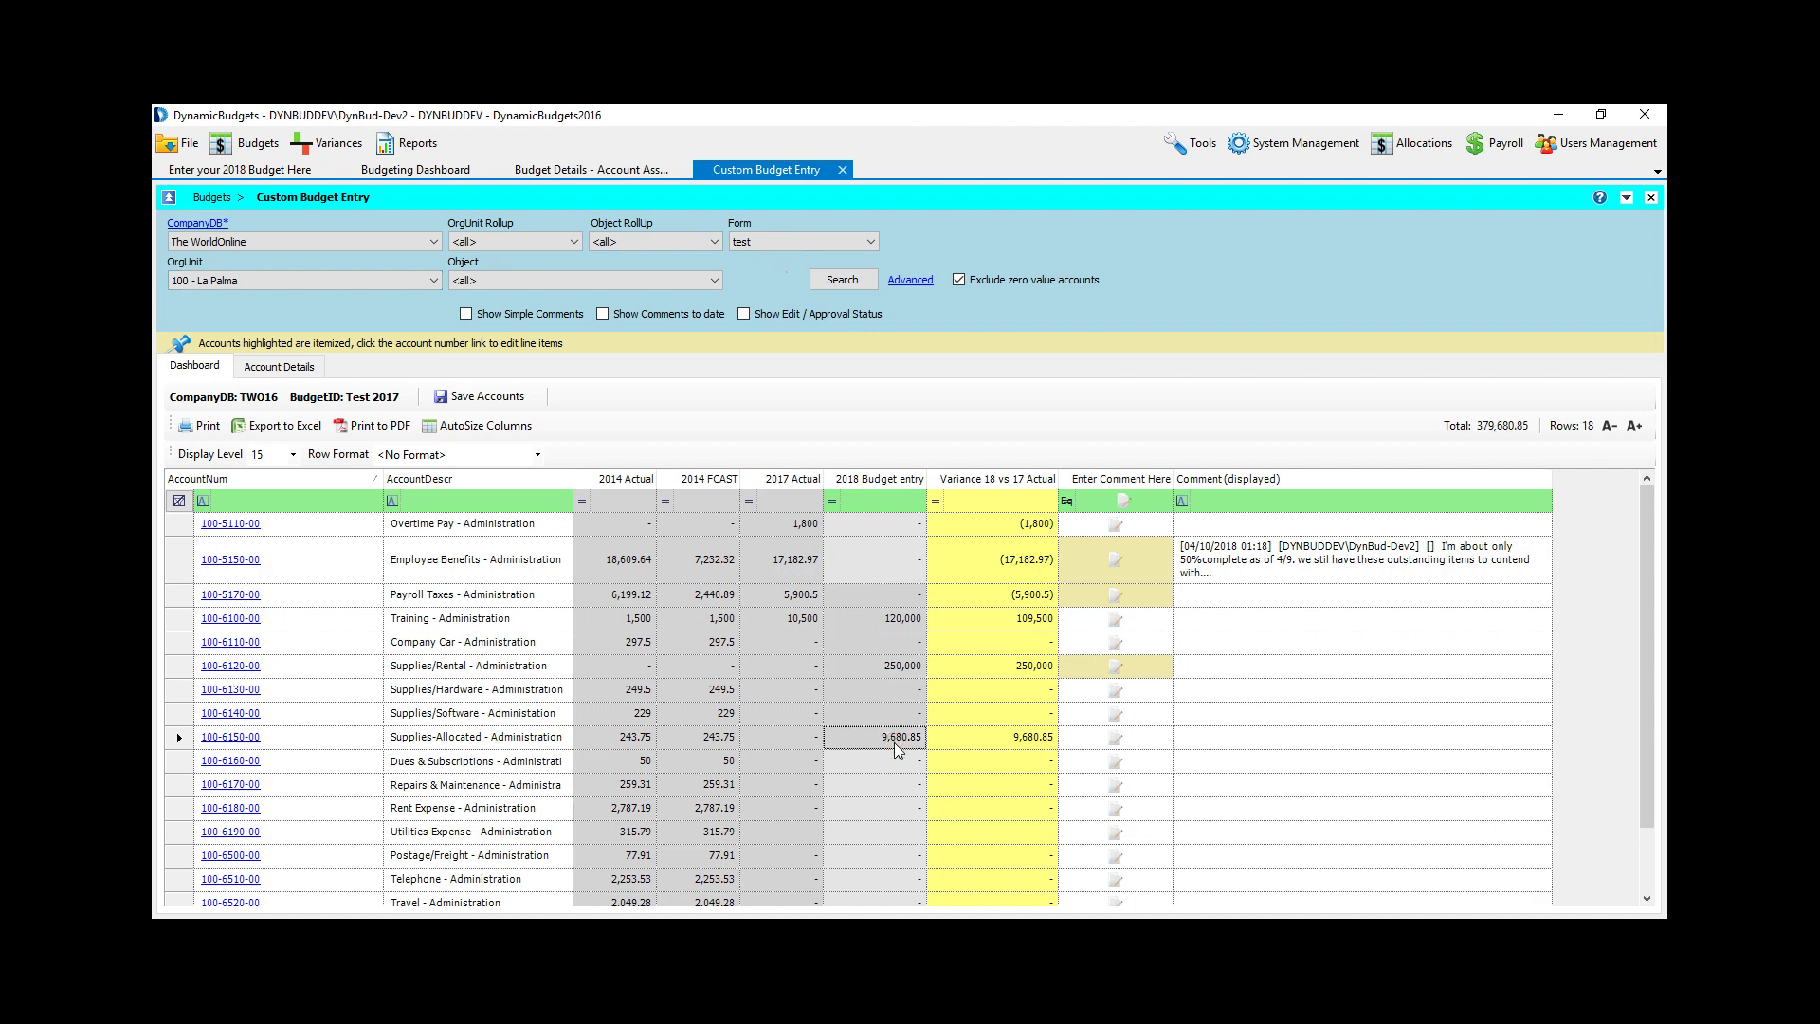
left_click(878, 628)
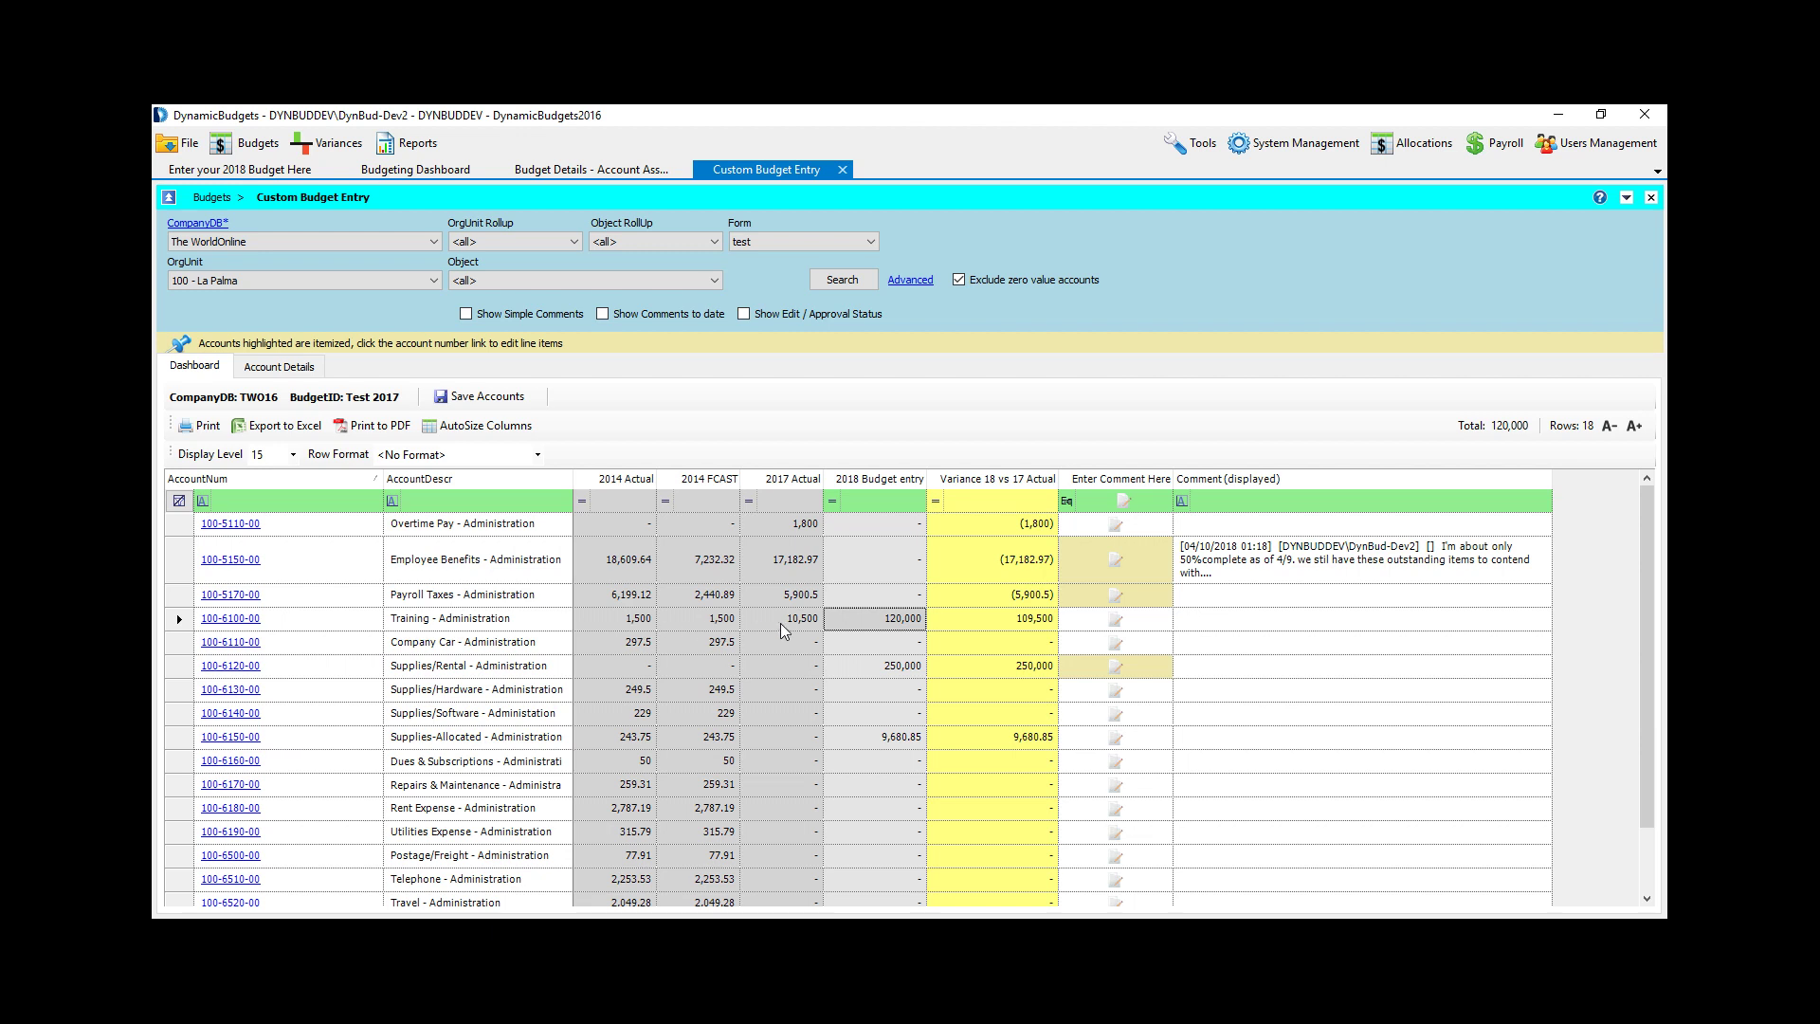
right_click(883, 620)
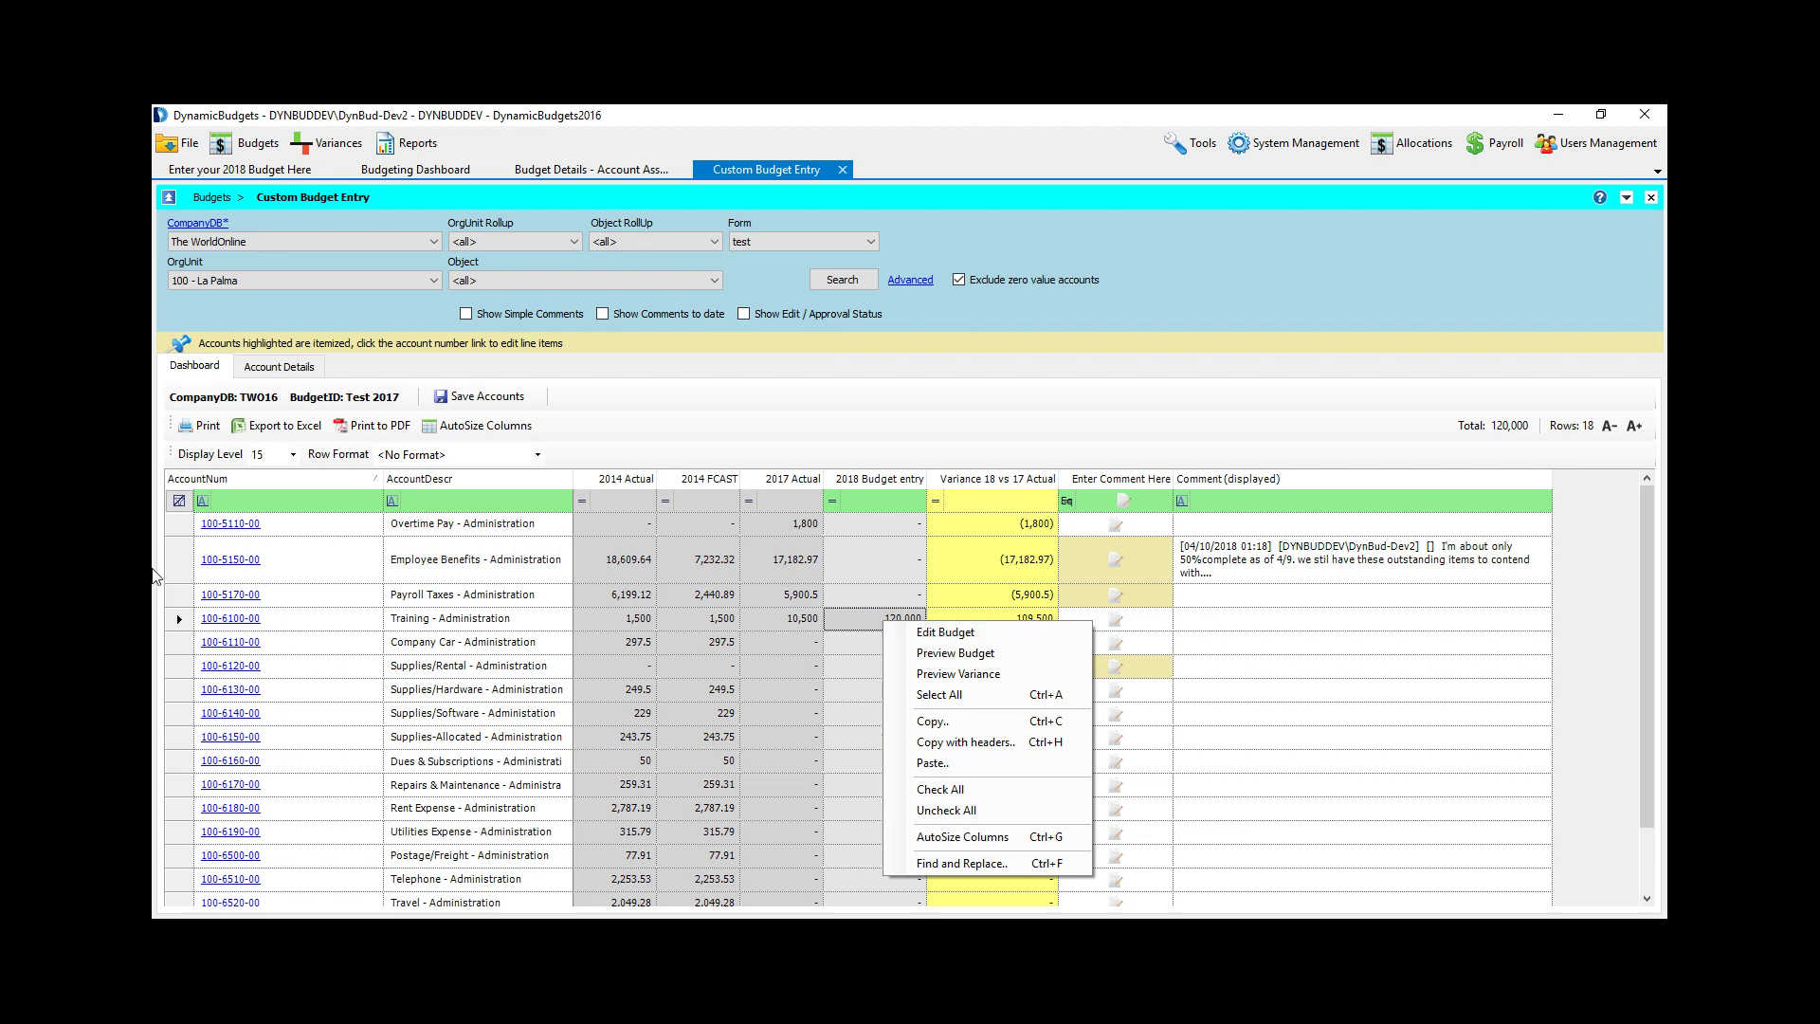
left_click(728, 594)
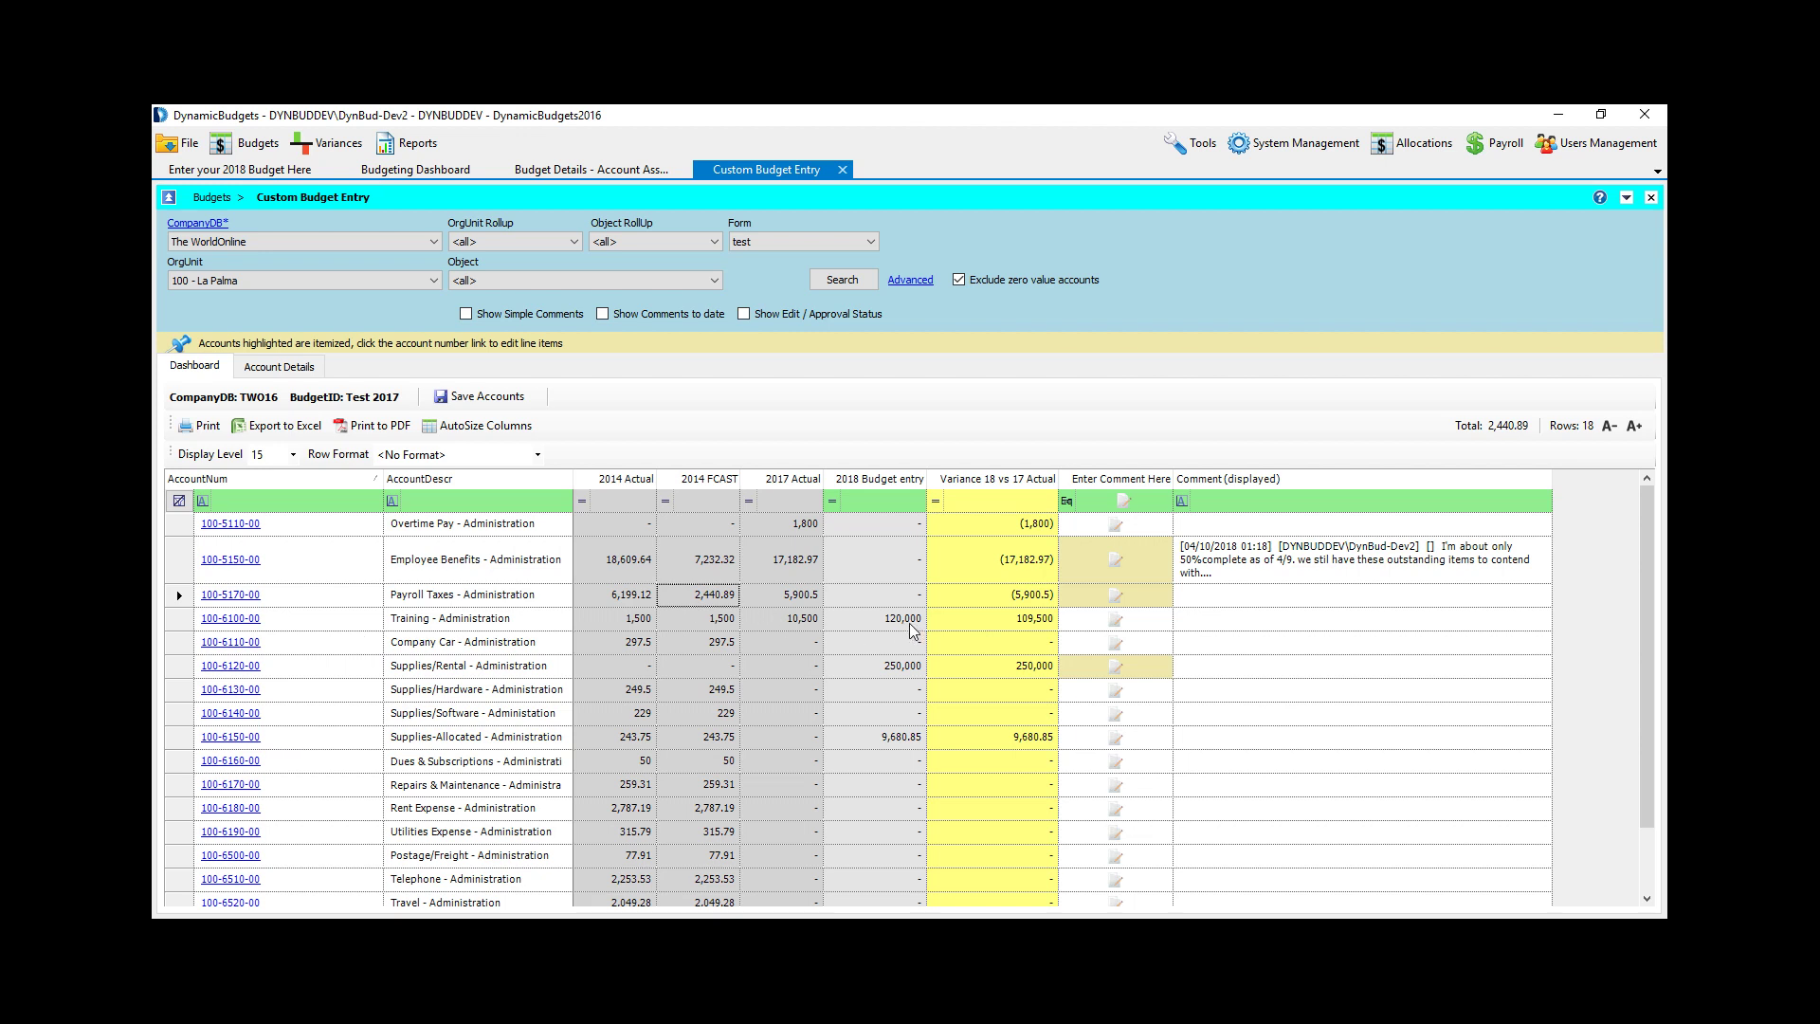
left_click(1021, 619)
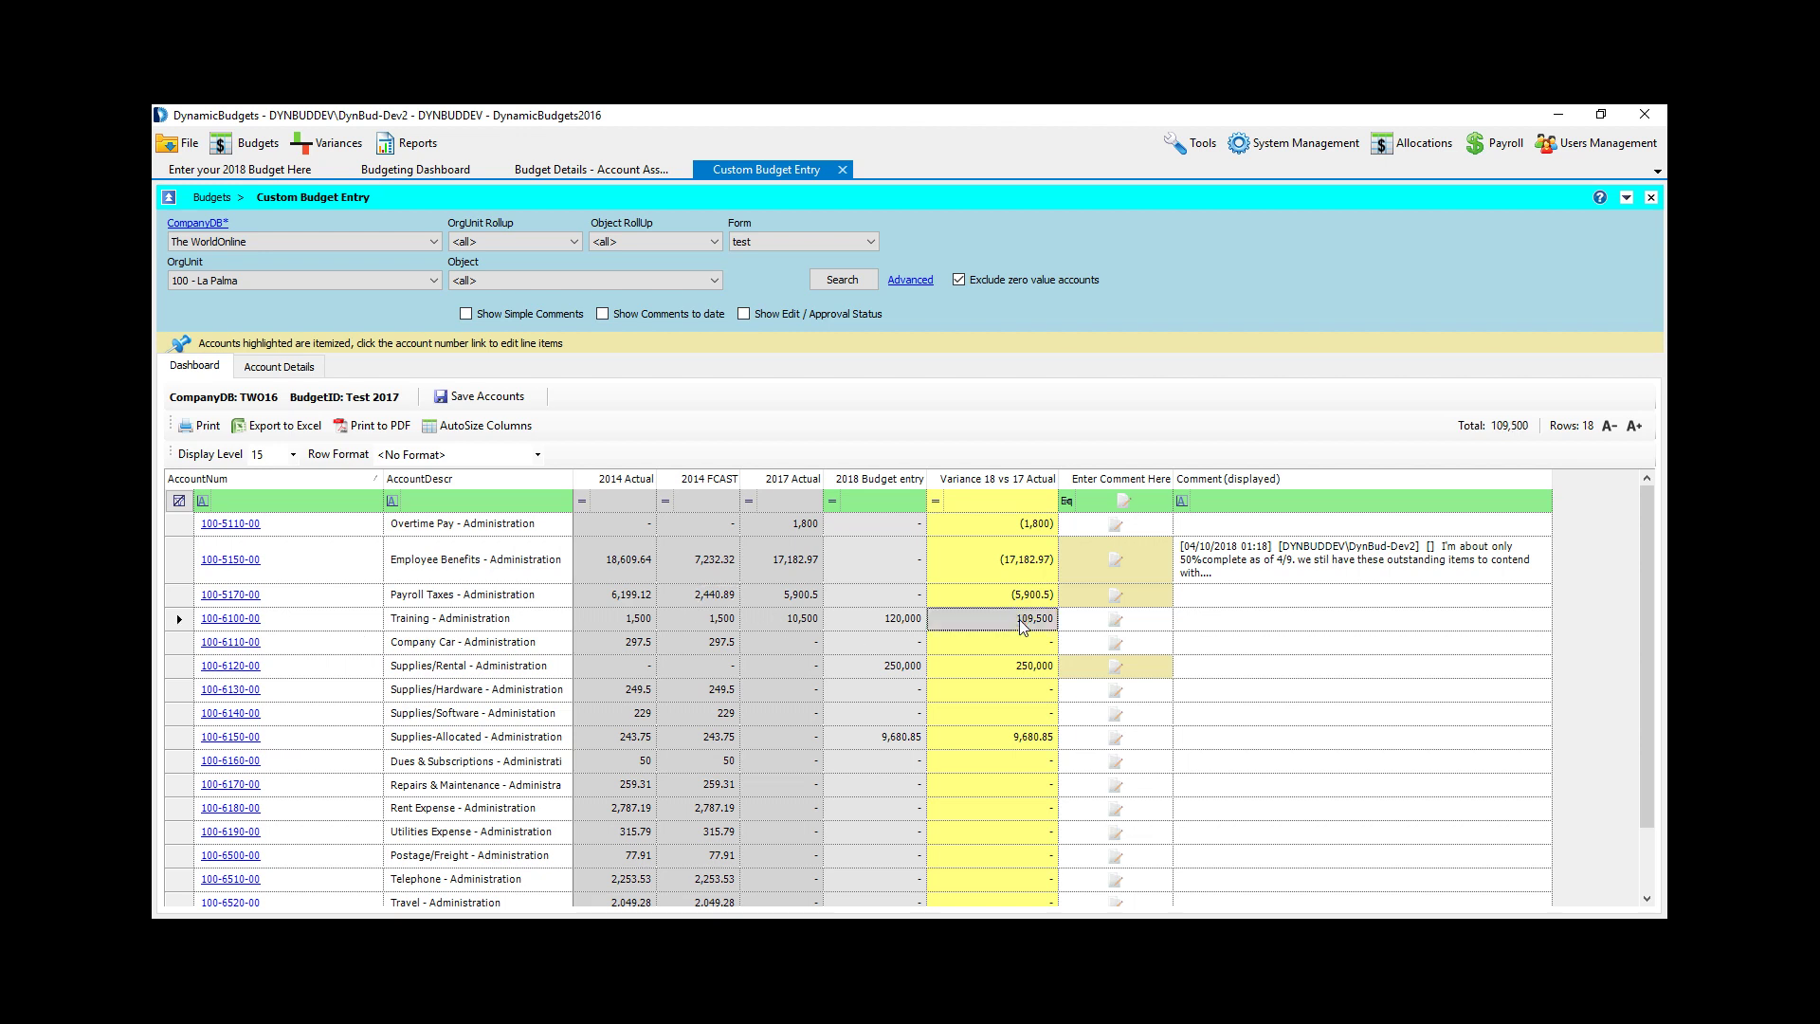
Step: View the Training account's comment window without posting anything, and inspect the comment displayed for Employee Benefits
left_click(1116, 622)
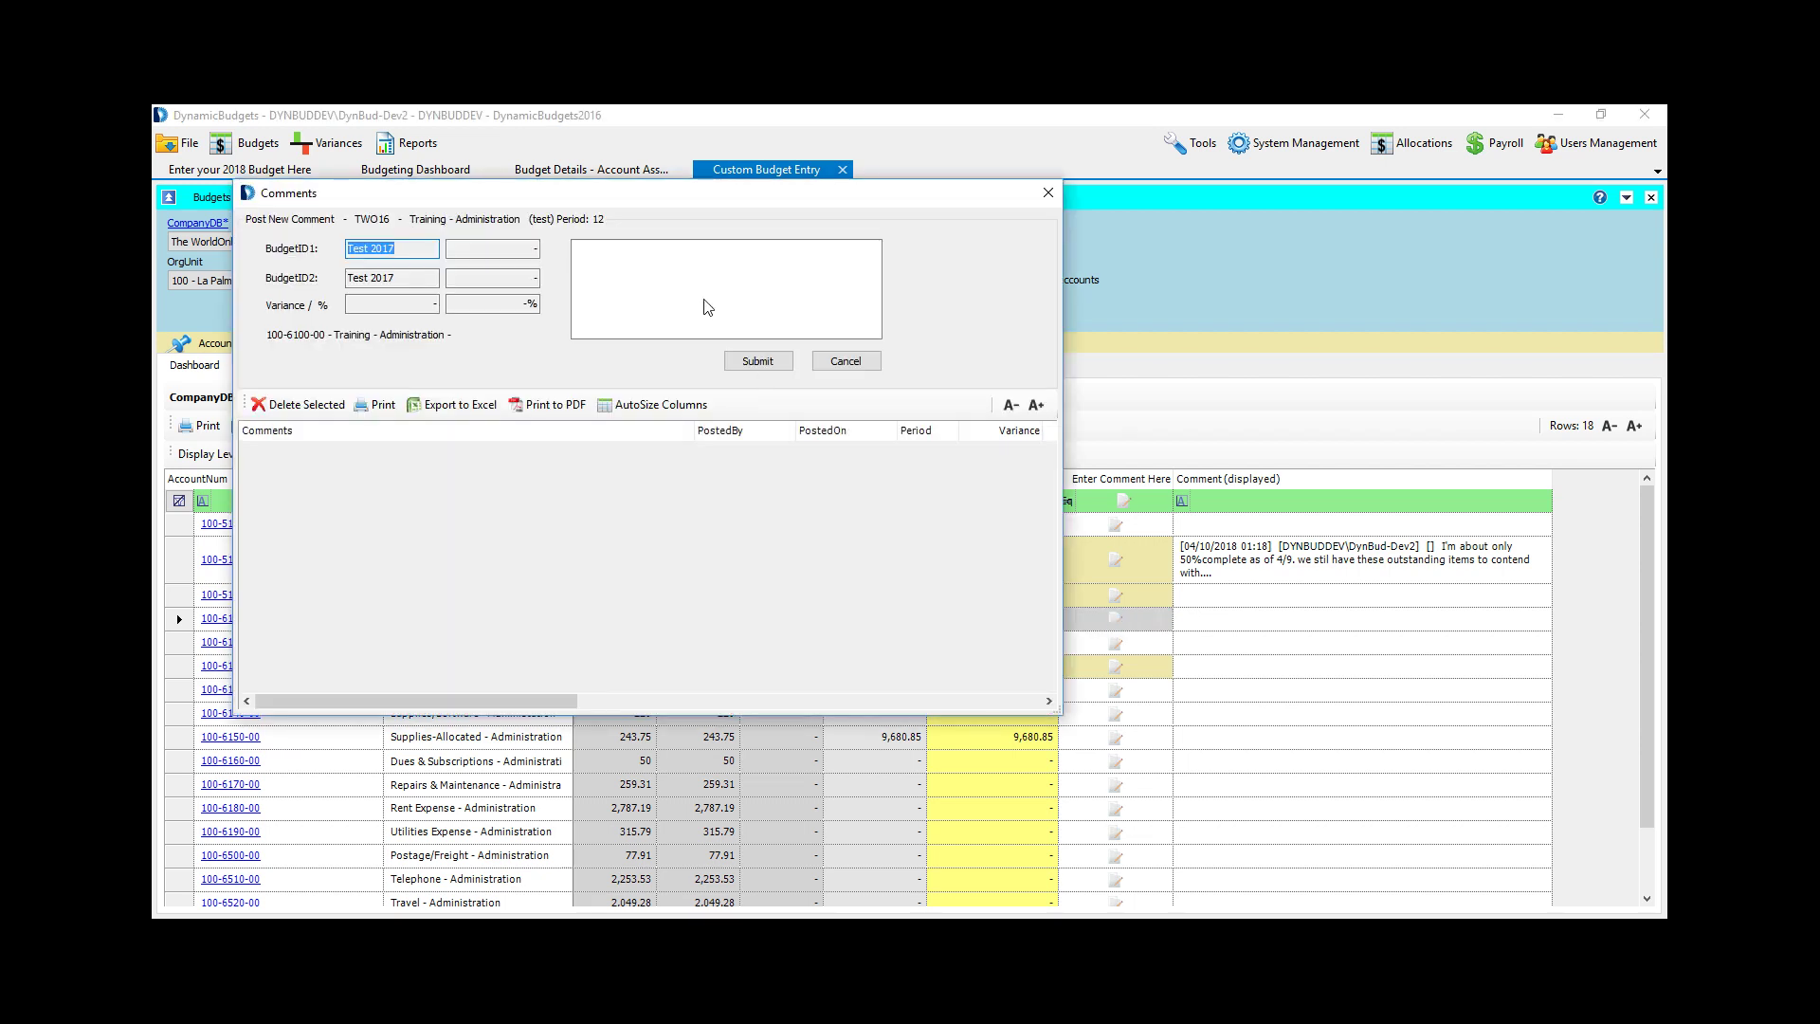
left_click(846, 363)
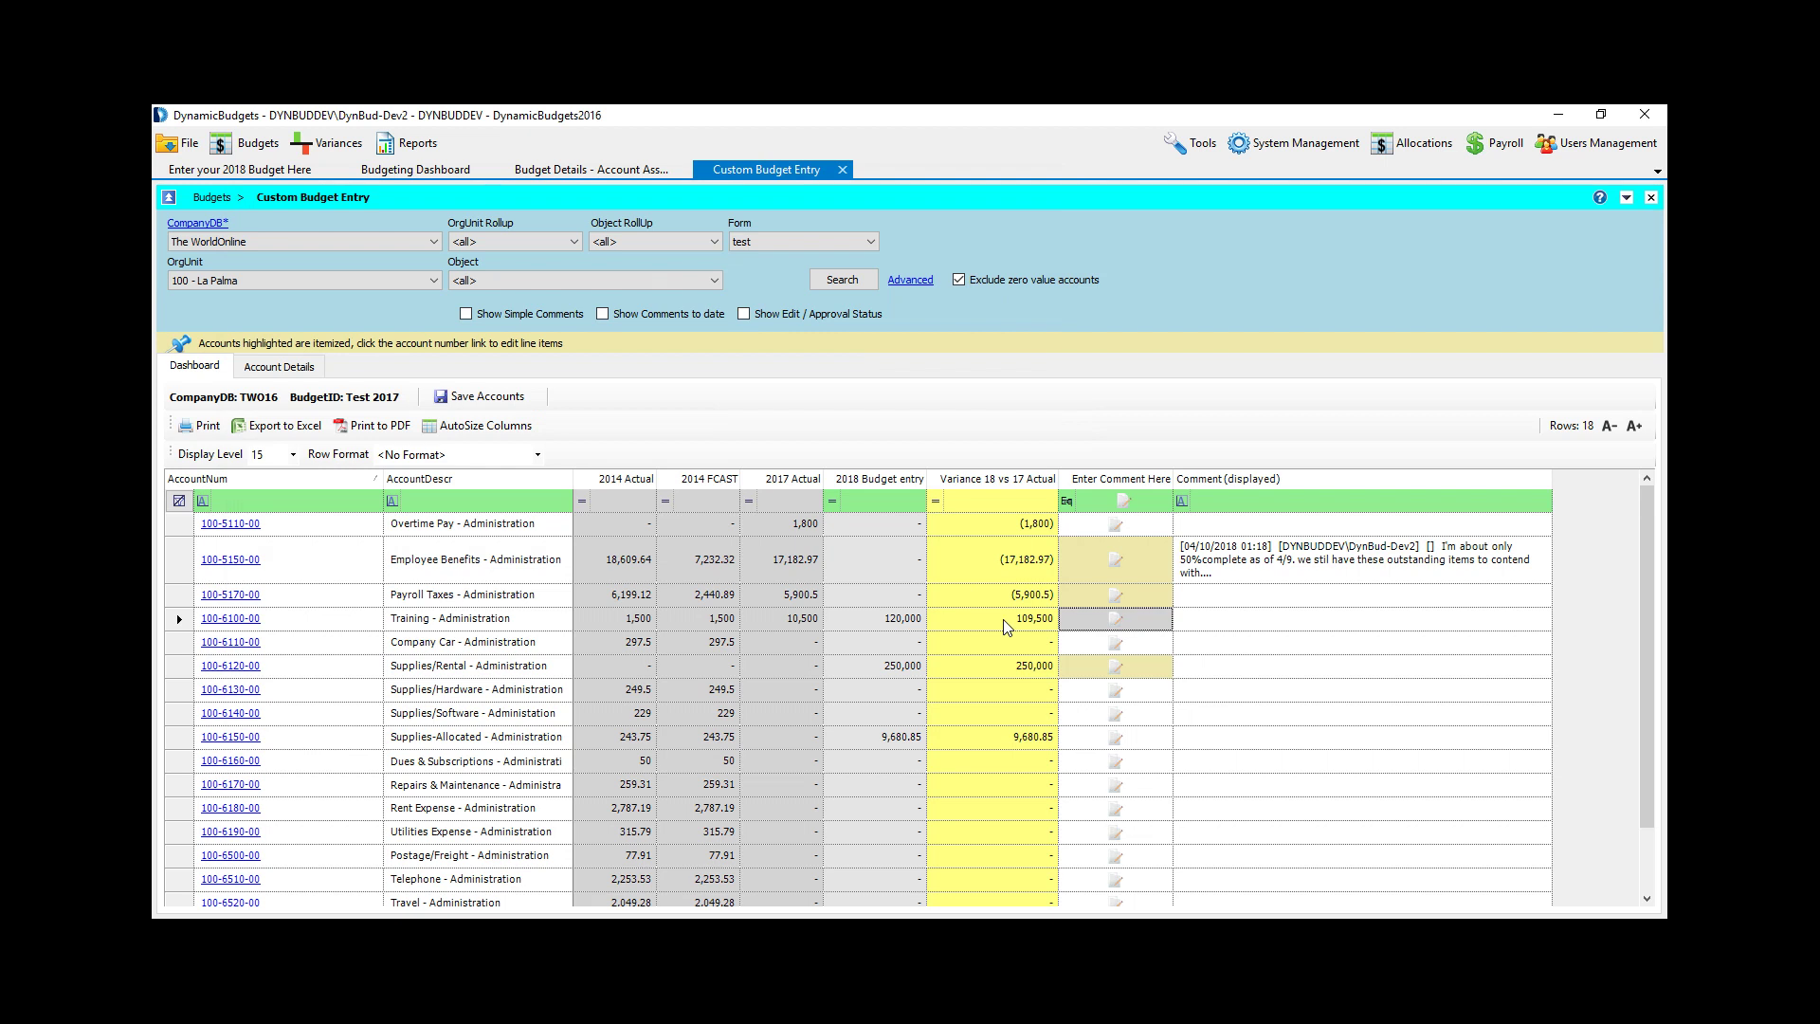
left_click(1305, 559)
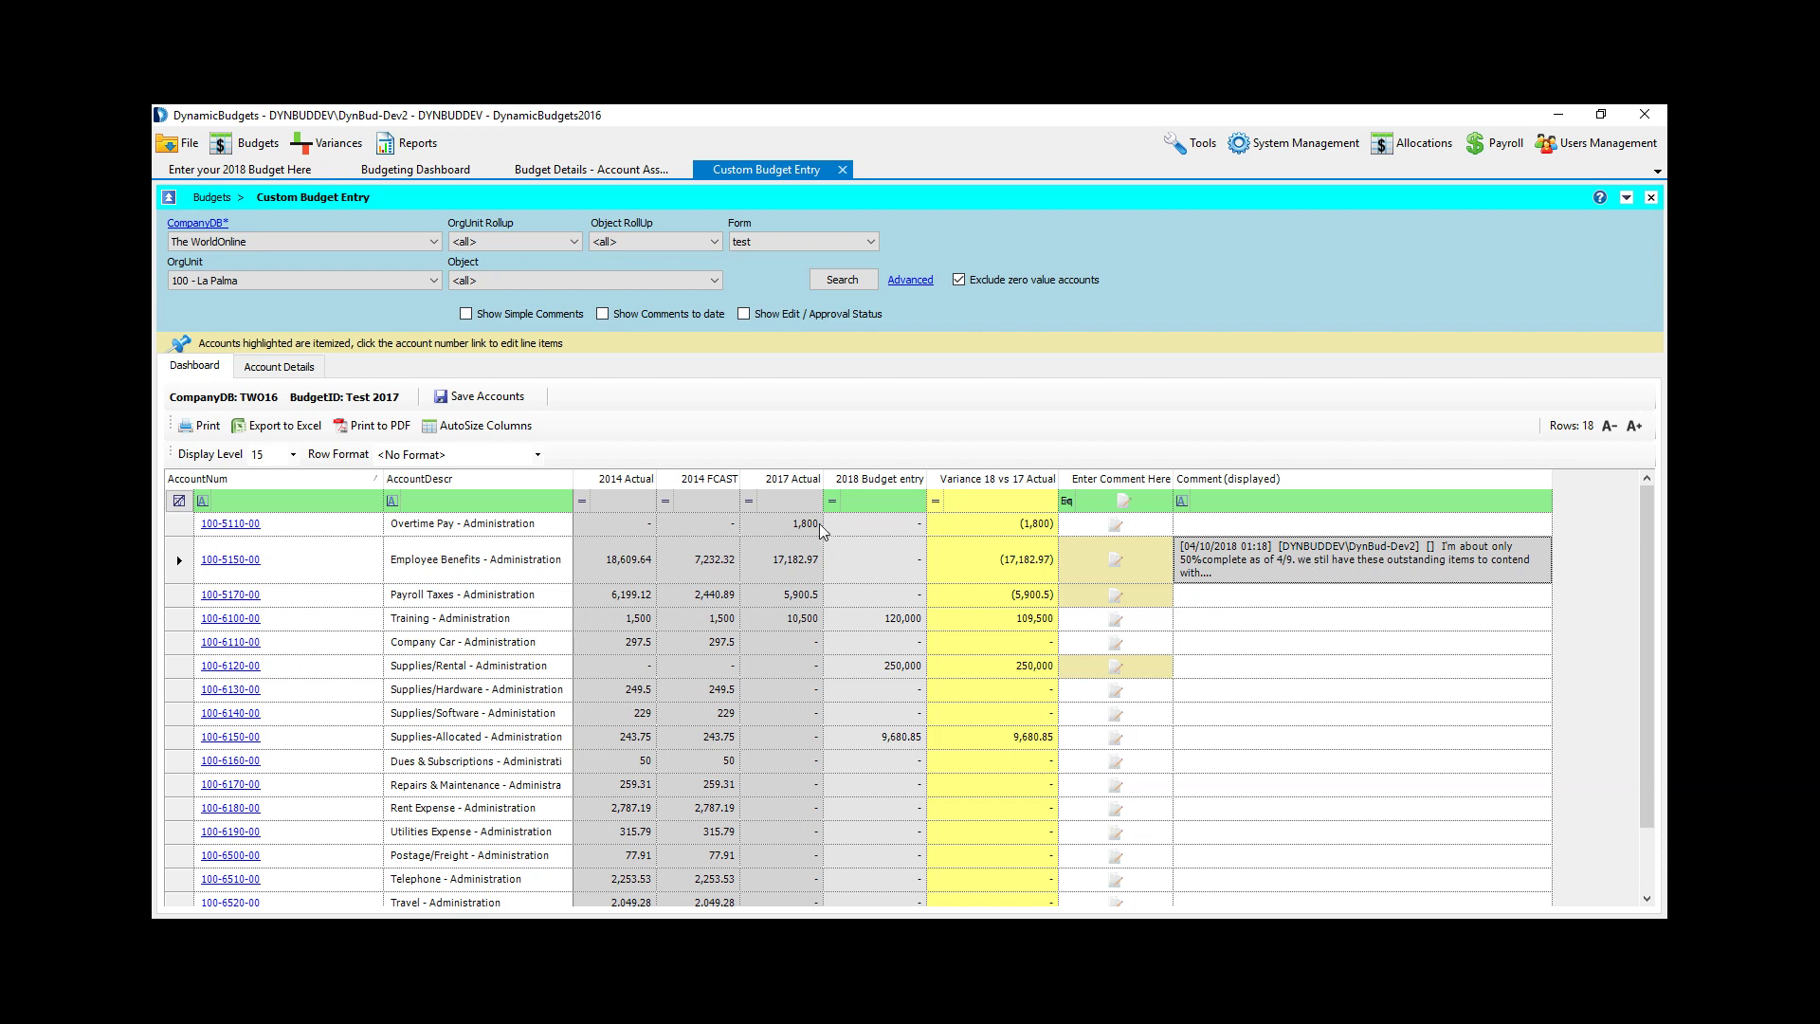
Step: Open Worksheet Entry and load La Palma's 2017 Annual Budget worksheet with the Staffing Example template
left_click(252, 147)
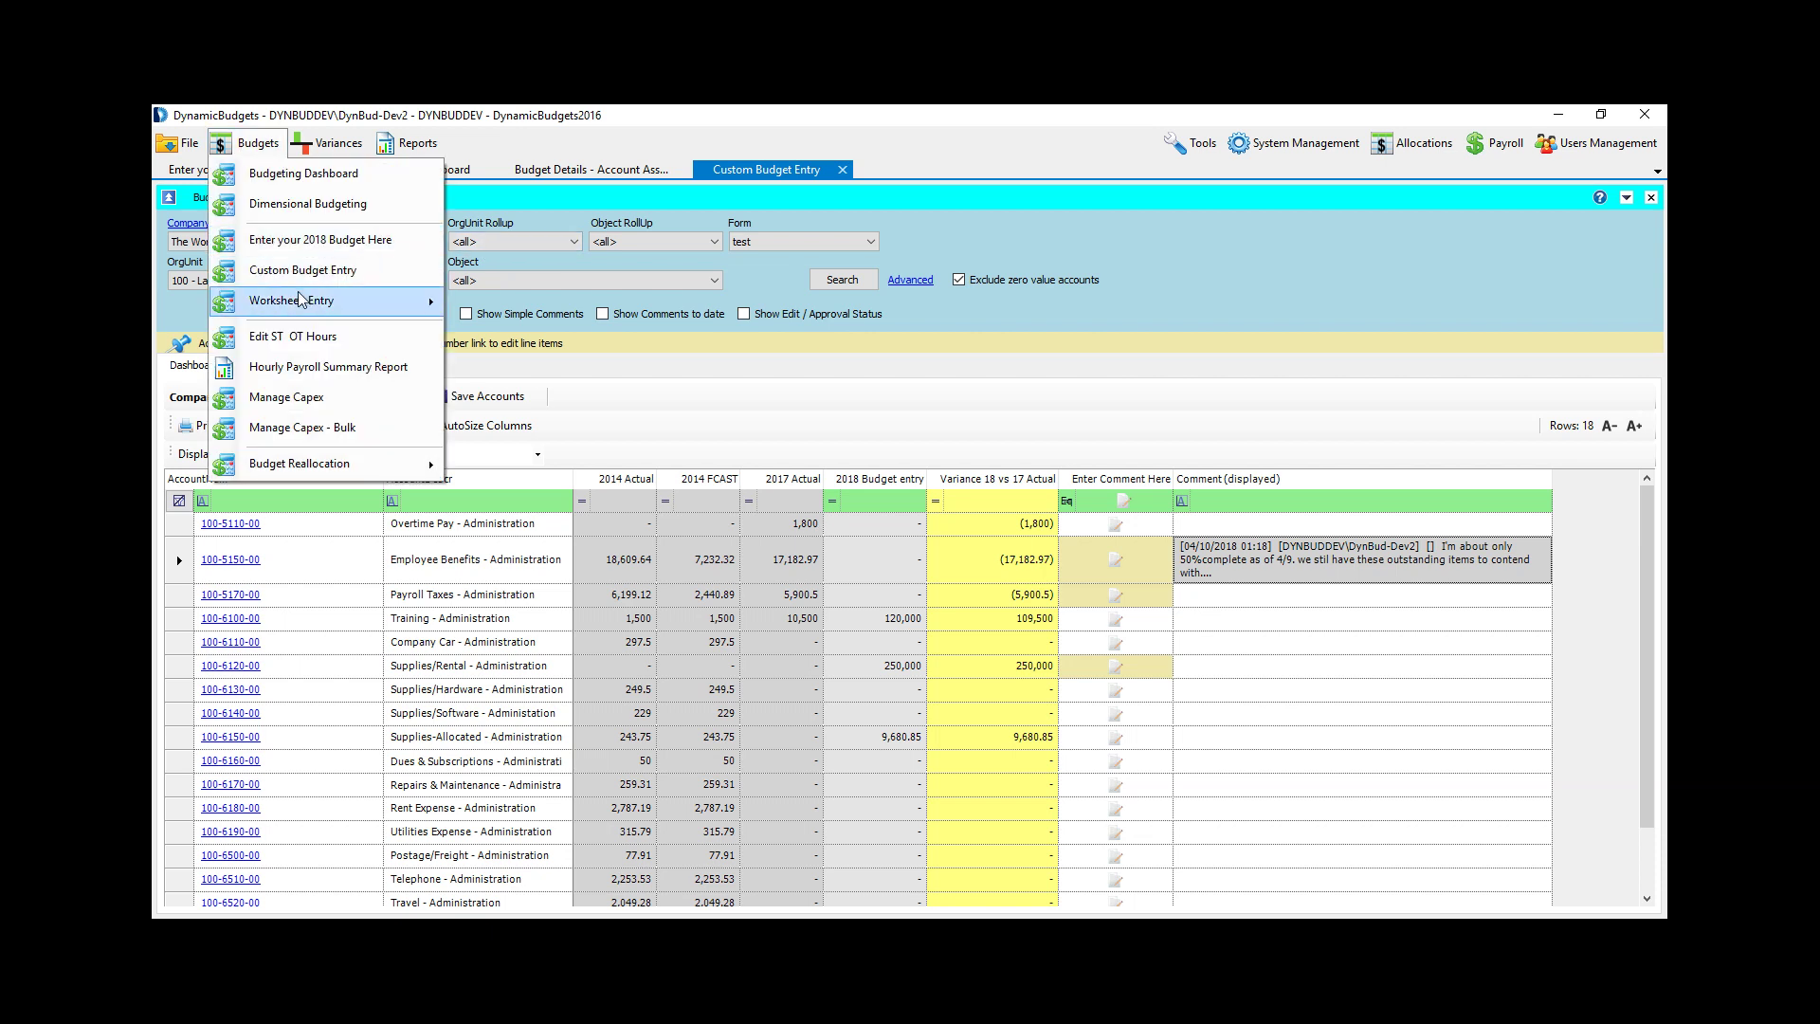
mouse_move(302, 302)
left_click(554, 308)
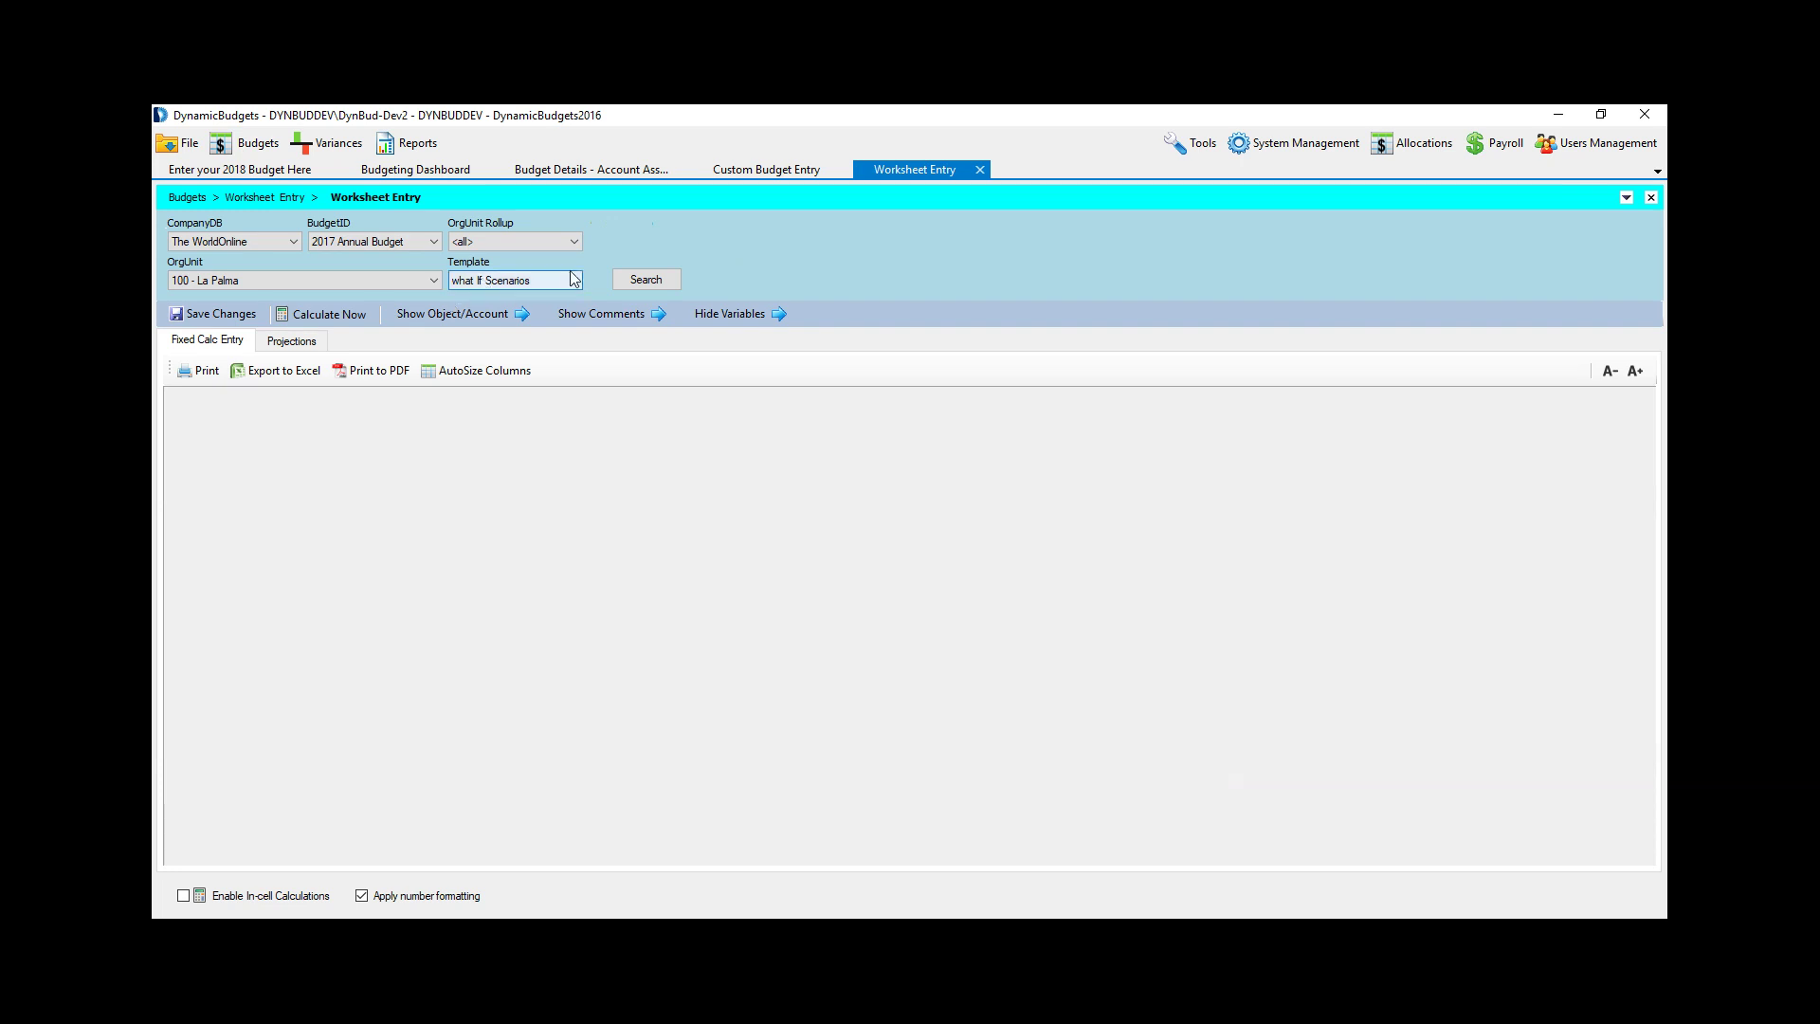
left_click(517, 280)
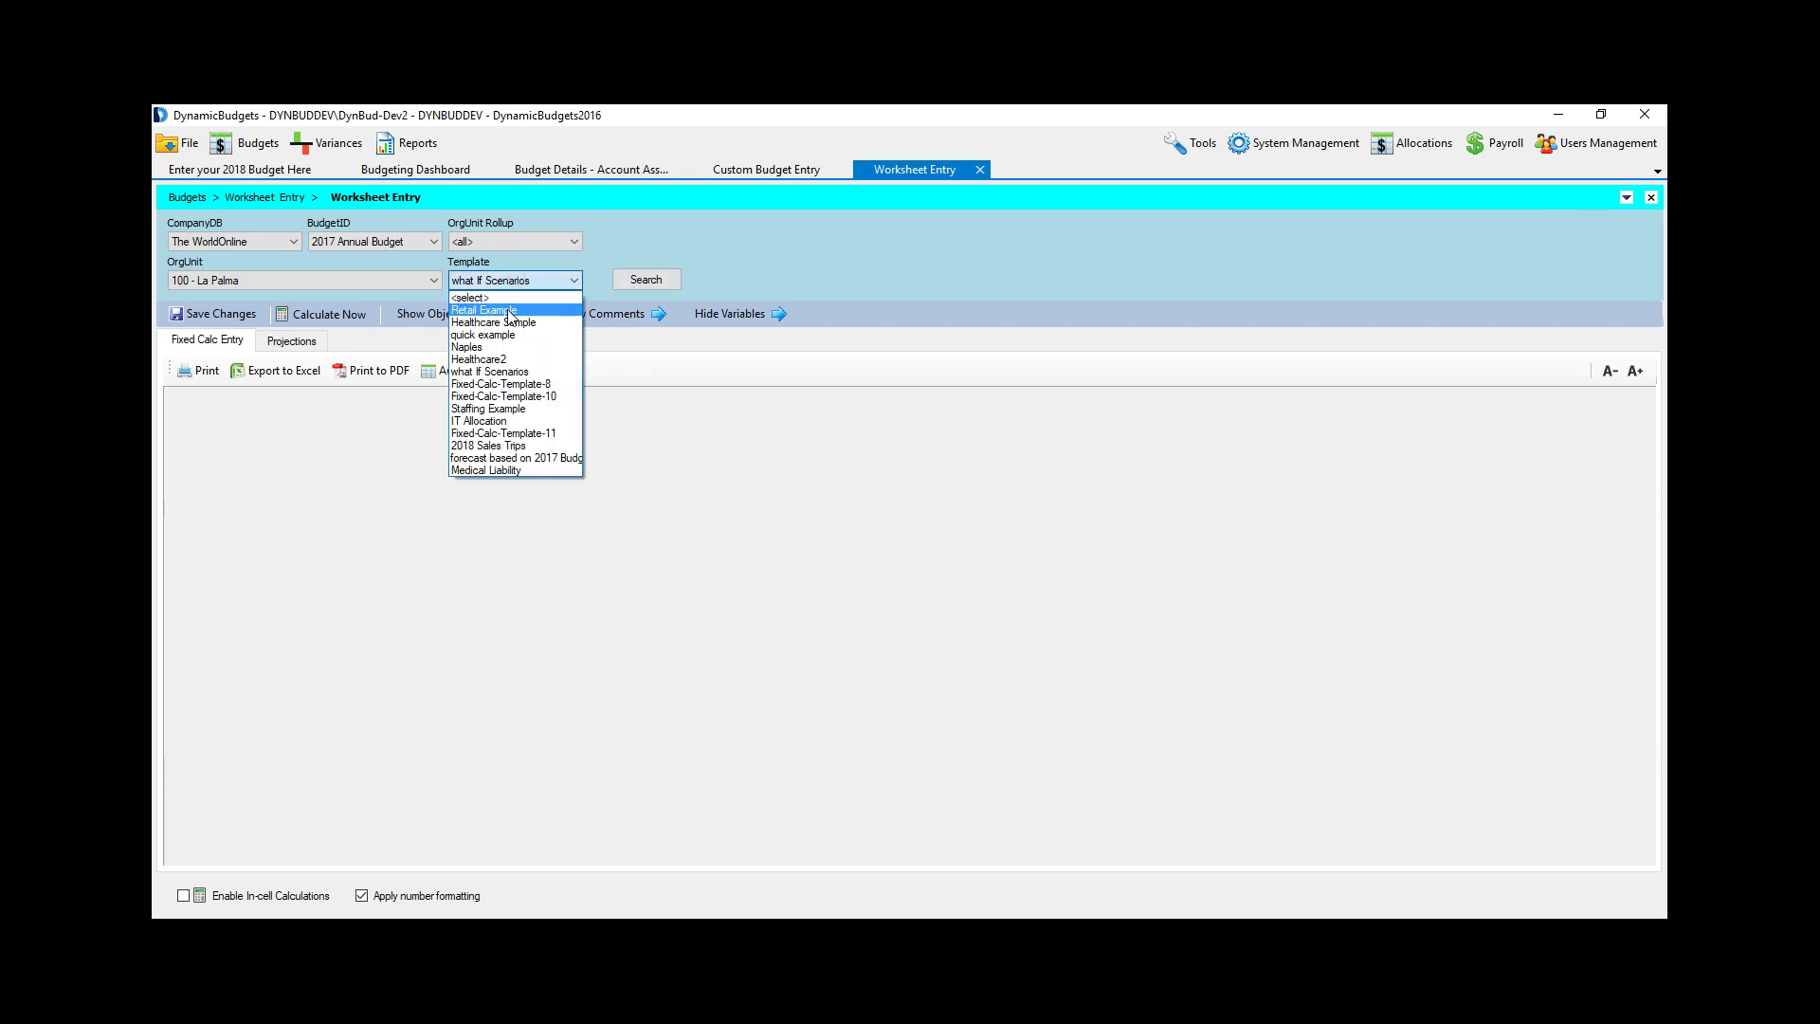
left_click(503, 410)
left_click(654, 285)
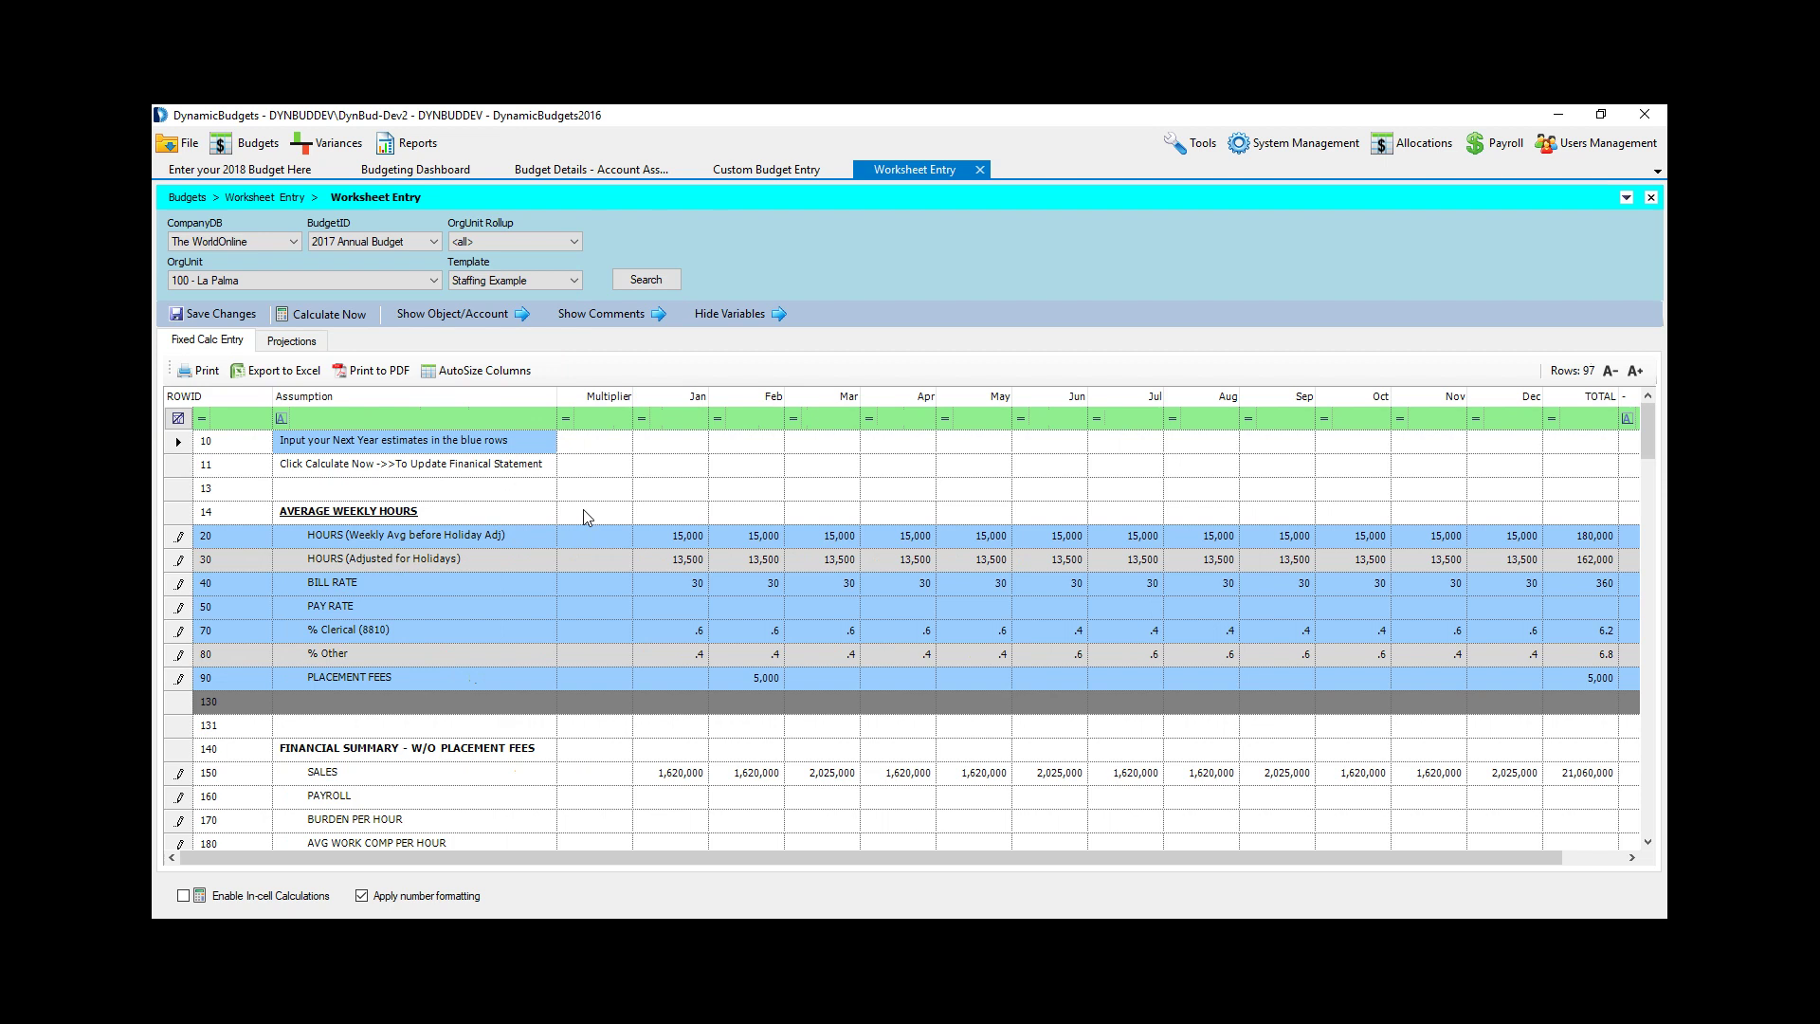
Step: Set January's average weekly hours before holiday adjustment to 50,000
left_click(679, 538)
type("5")
type("0,00")
type("0")
key("Return")
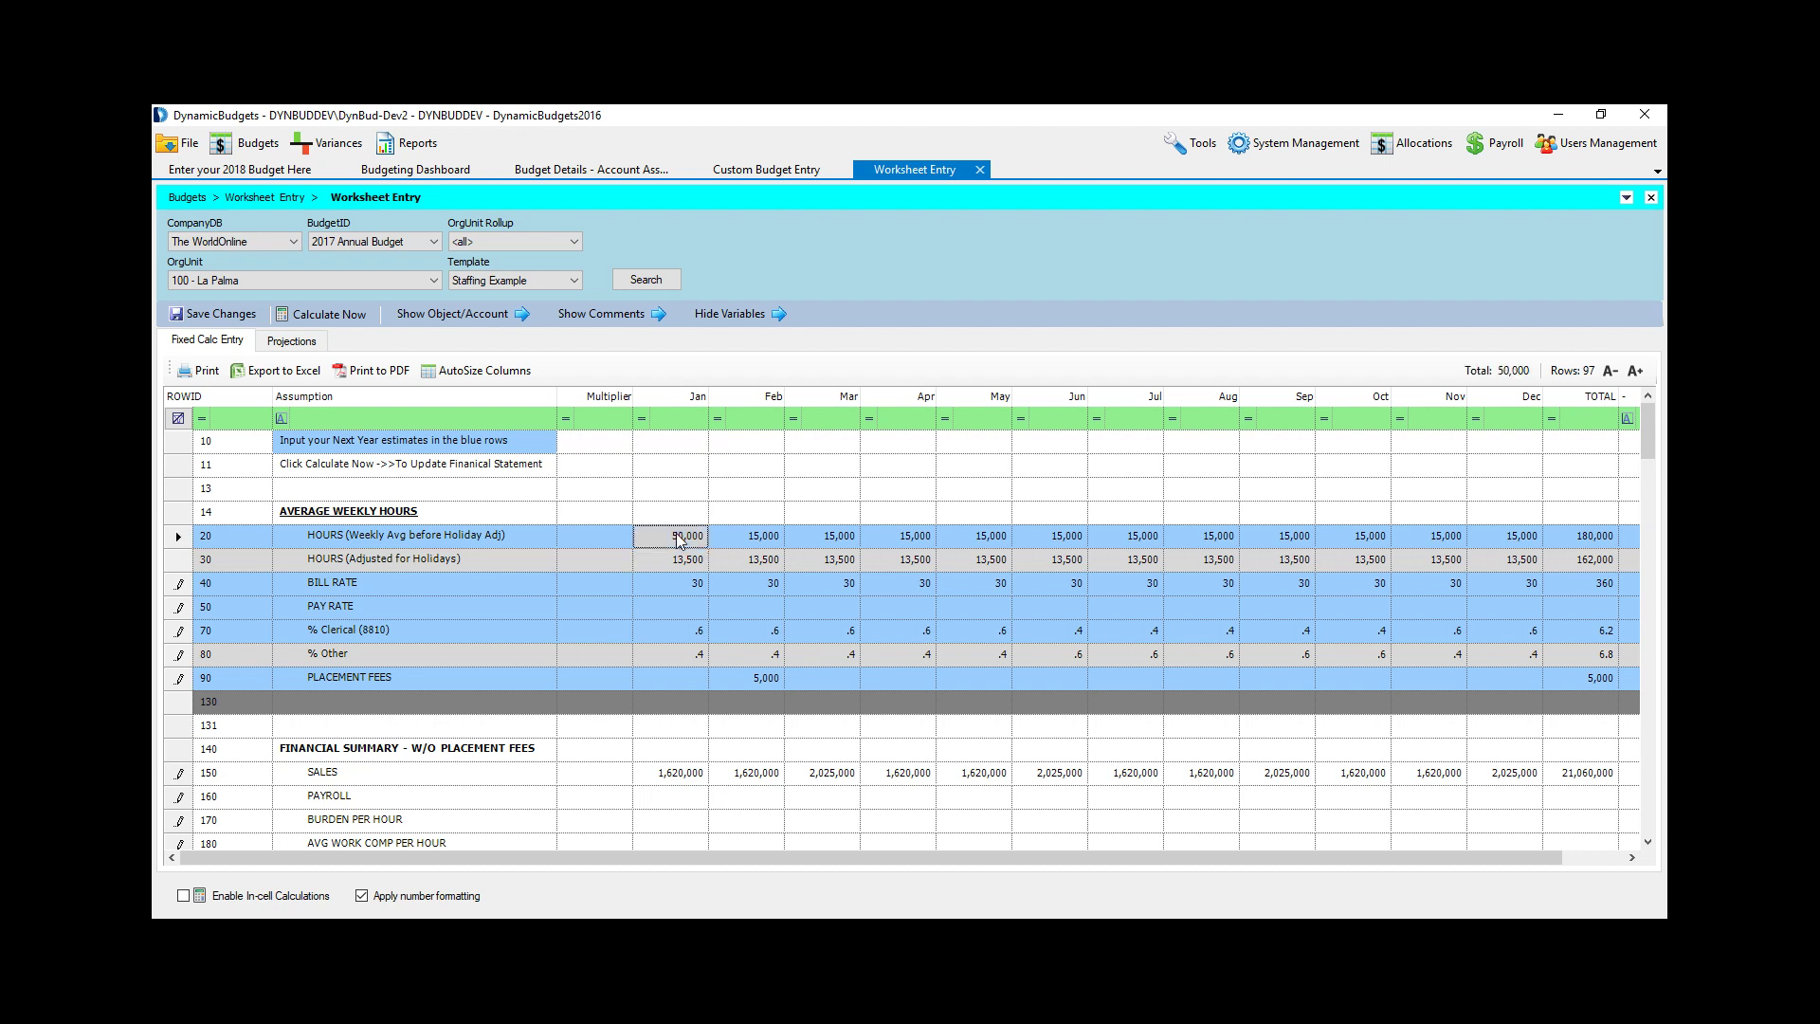
Step: Fill January's weekly hours value across the row through December
key("shift+Right")
key("shift+Right")
key("shift+Right")
key("shift+Right")
key("shift+Right")
key("shift+Right")
key("shift+Right")
key("shift+Right")
key("shift+Right")
key("shift+Right")
key("shift+Right")
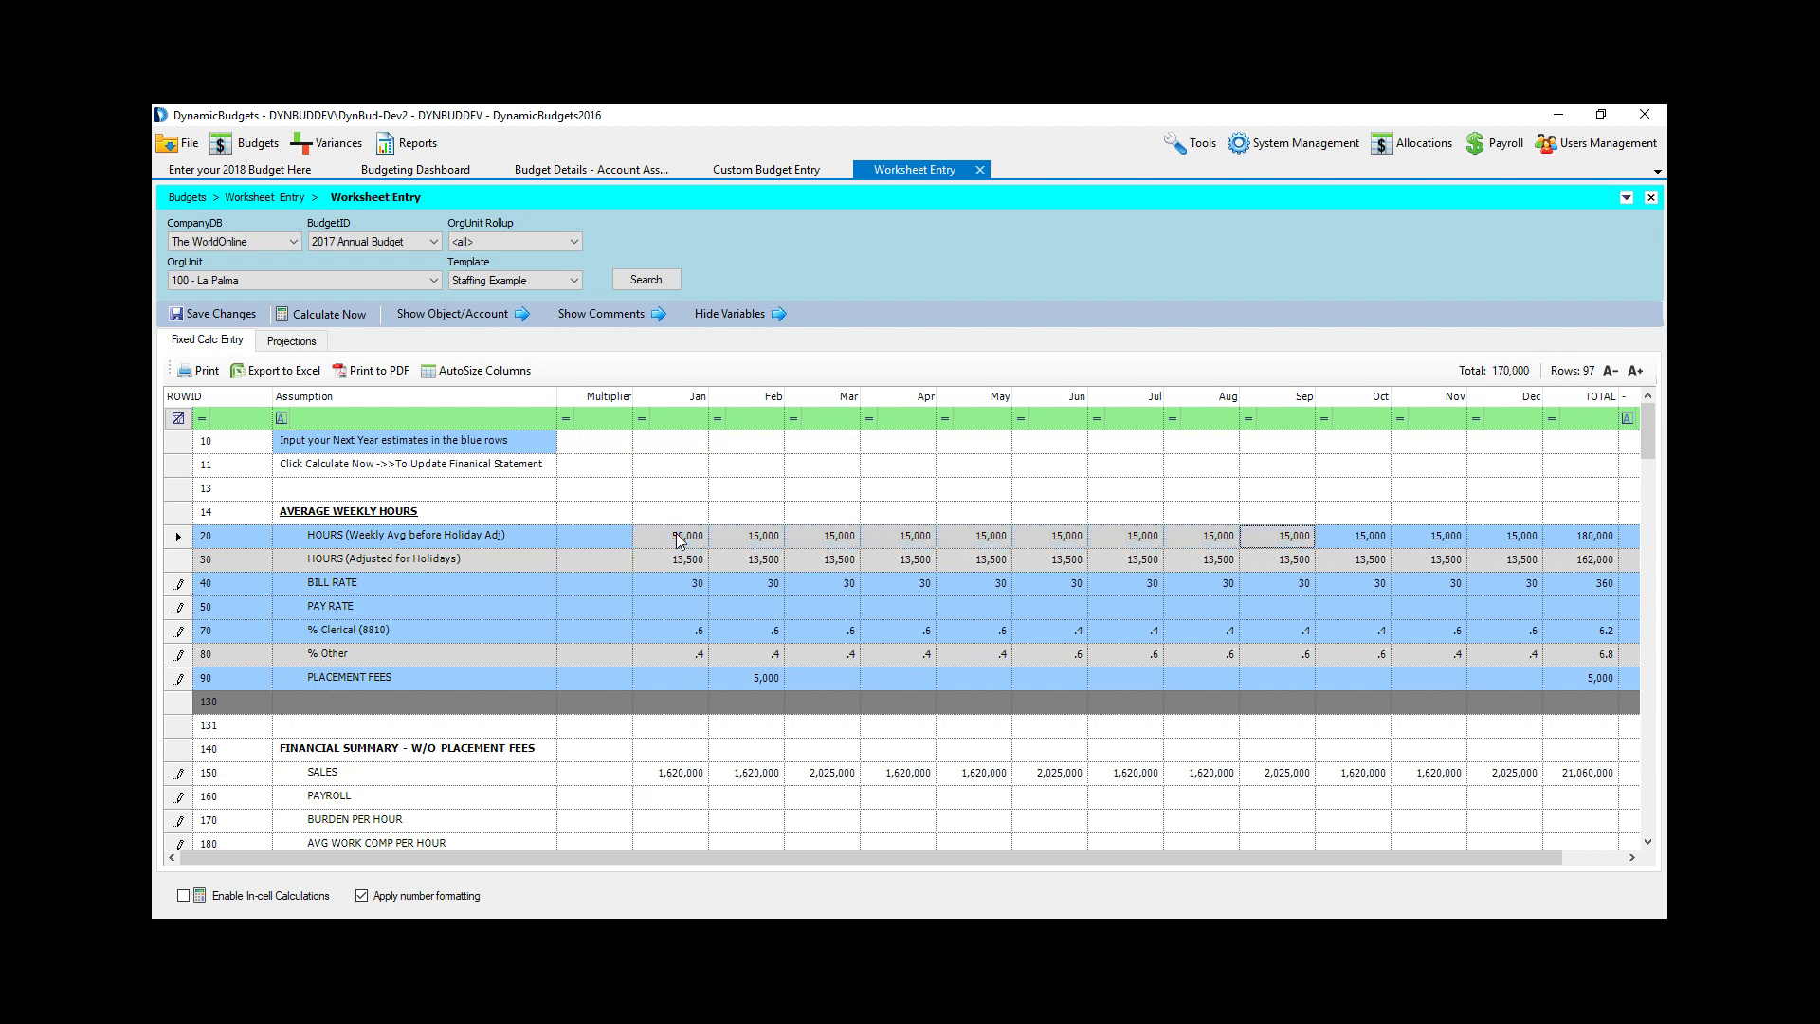
key("ctrl+r")
key("Left")
key("Left")
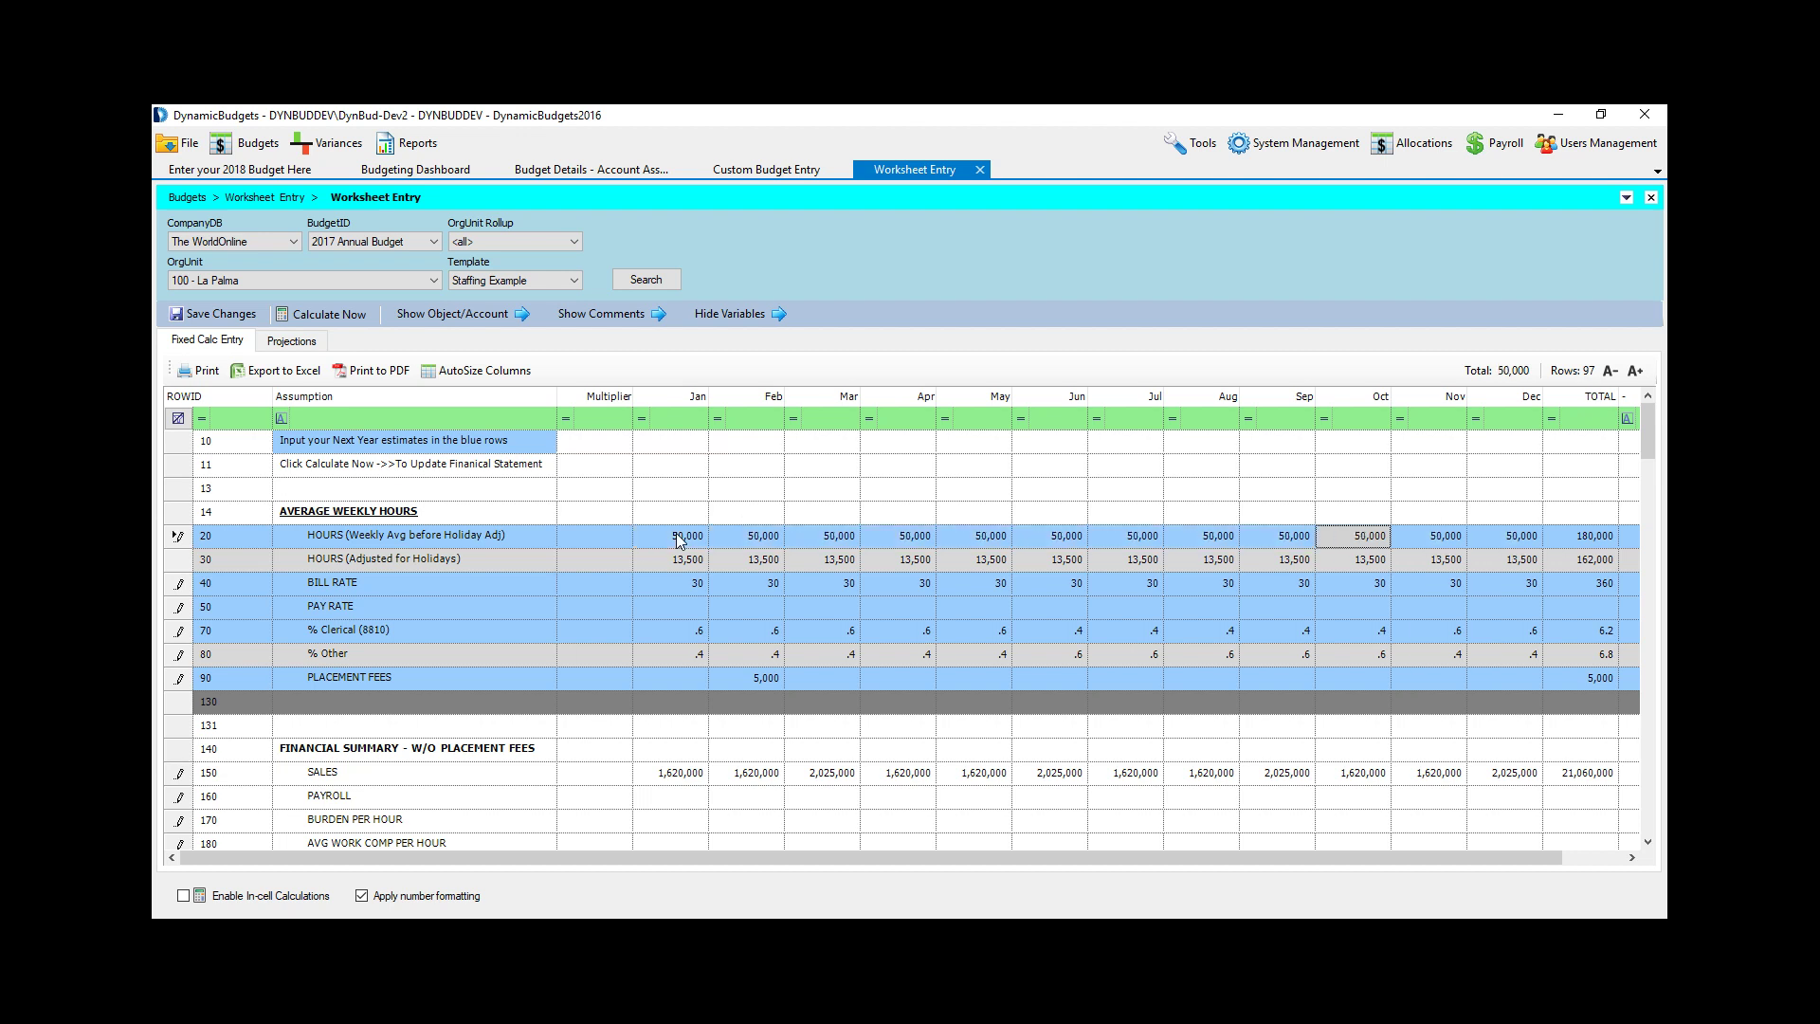
Step: Check January's bill rate and sales cells, and recalculate the worksheet with the new weekly hours
left_click(681, 586)
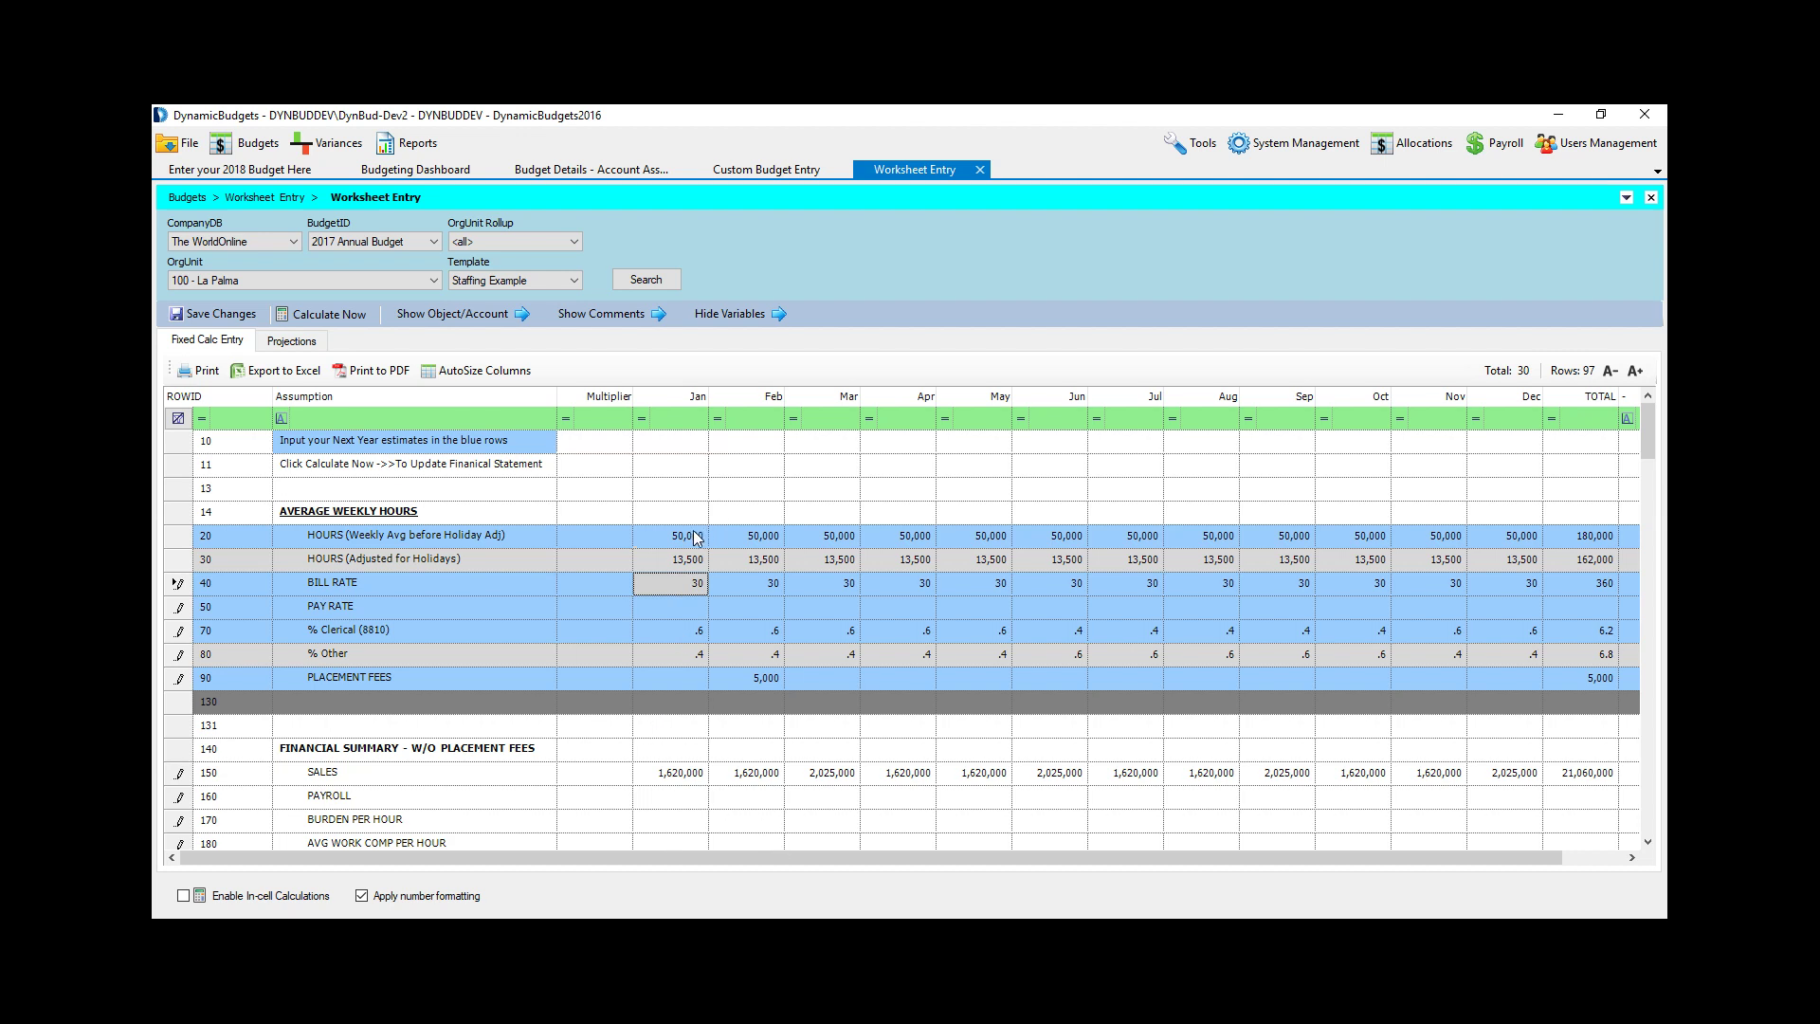
left_click(676, 775)
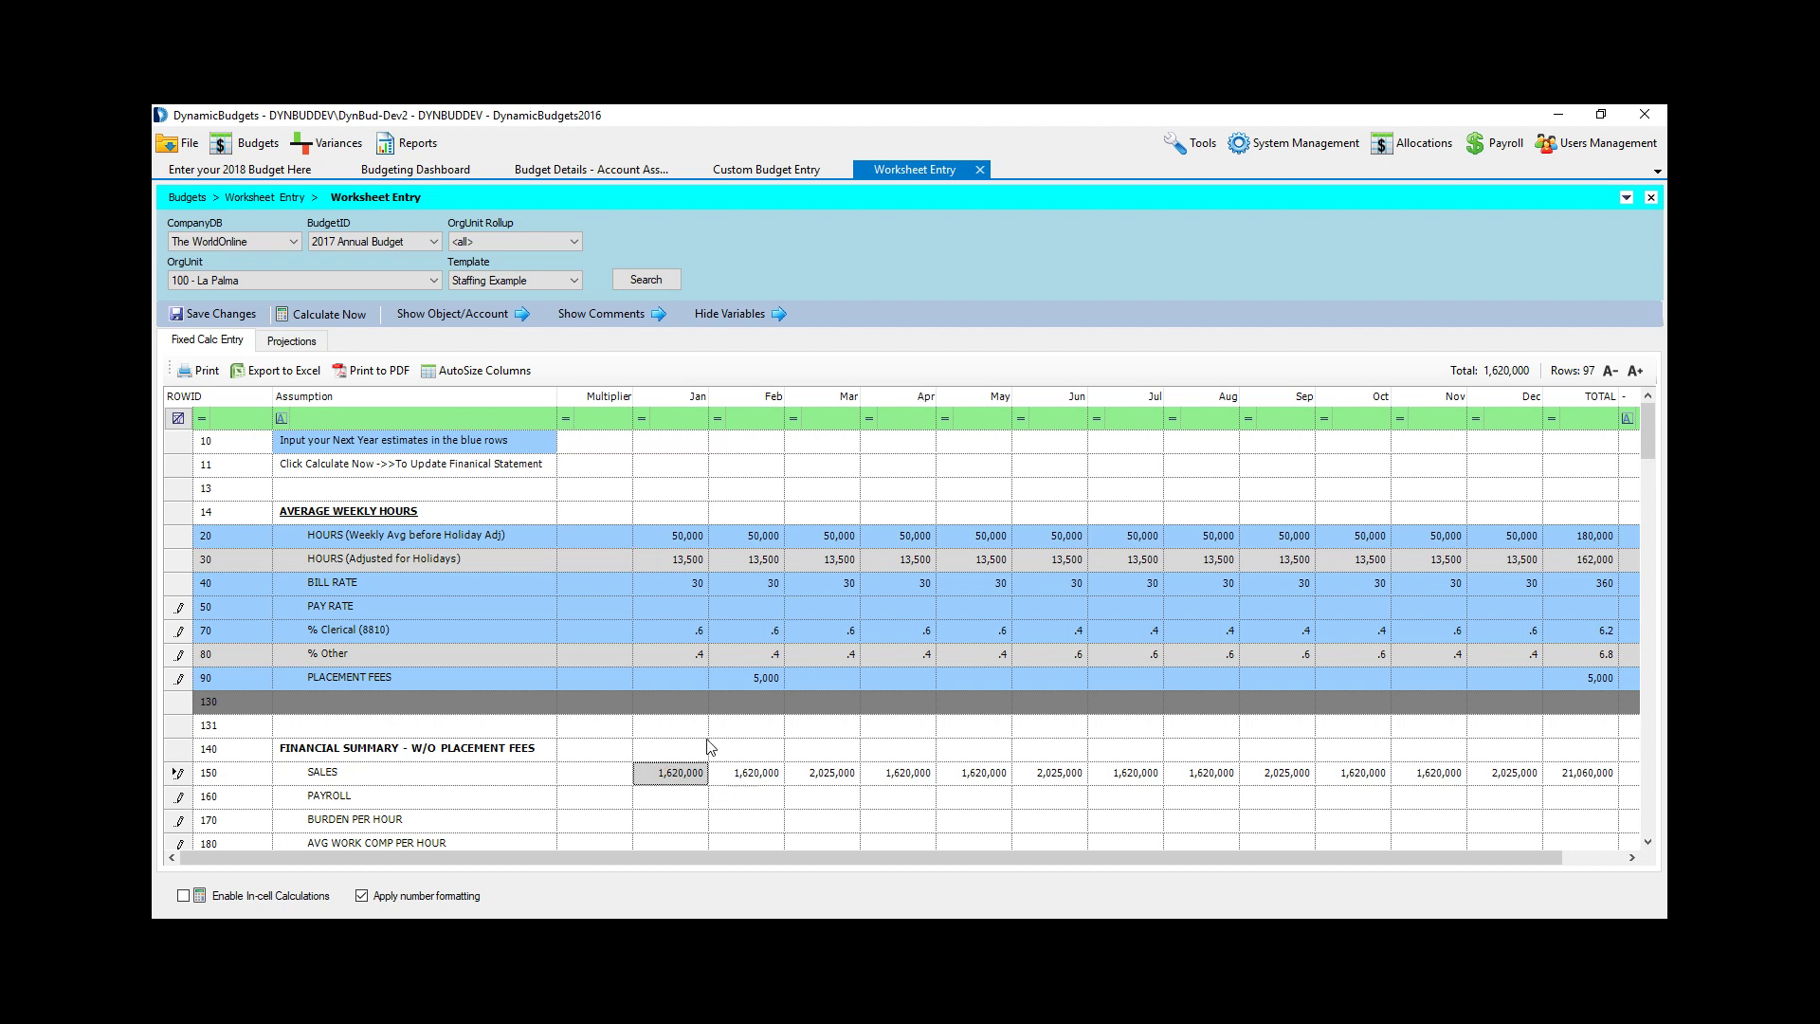
left_click(294, 315)
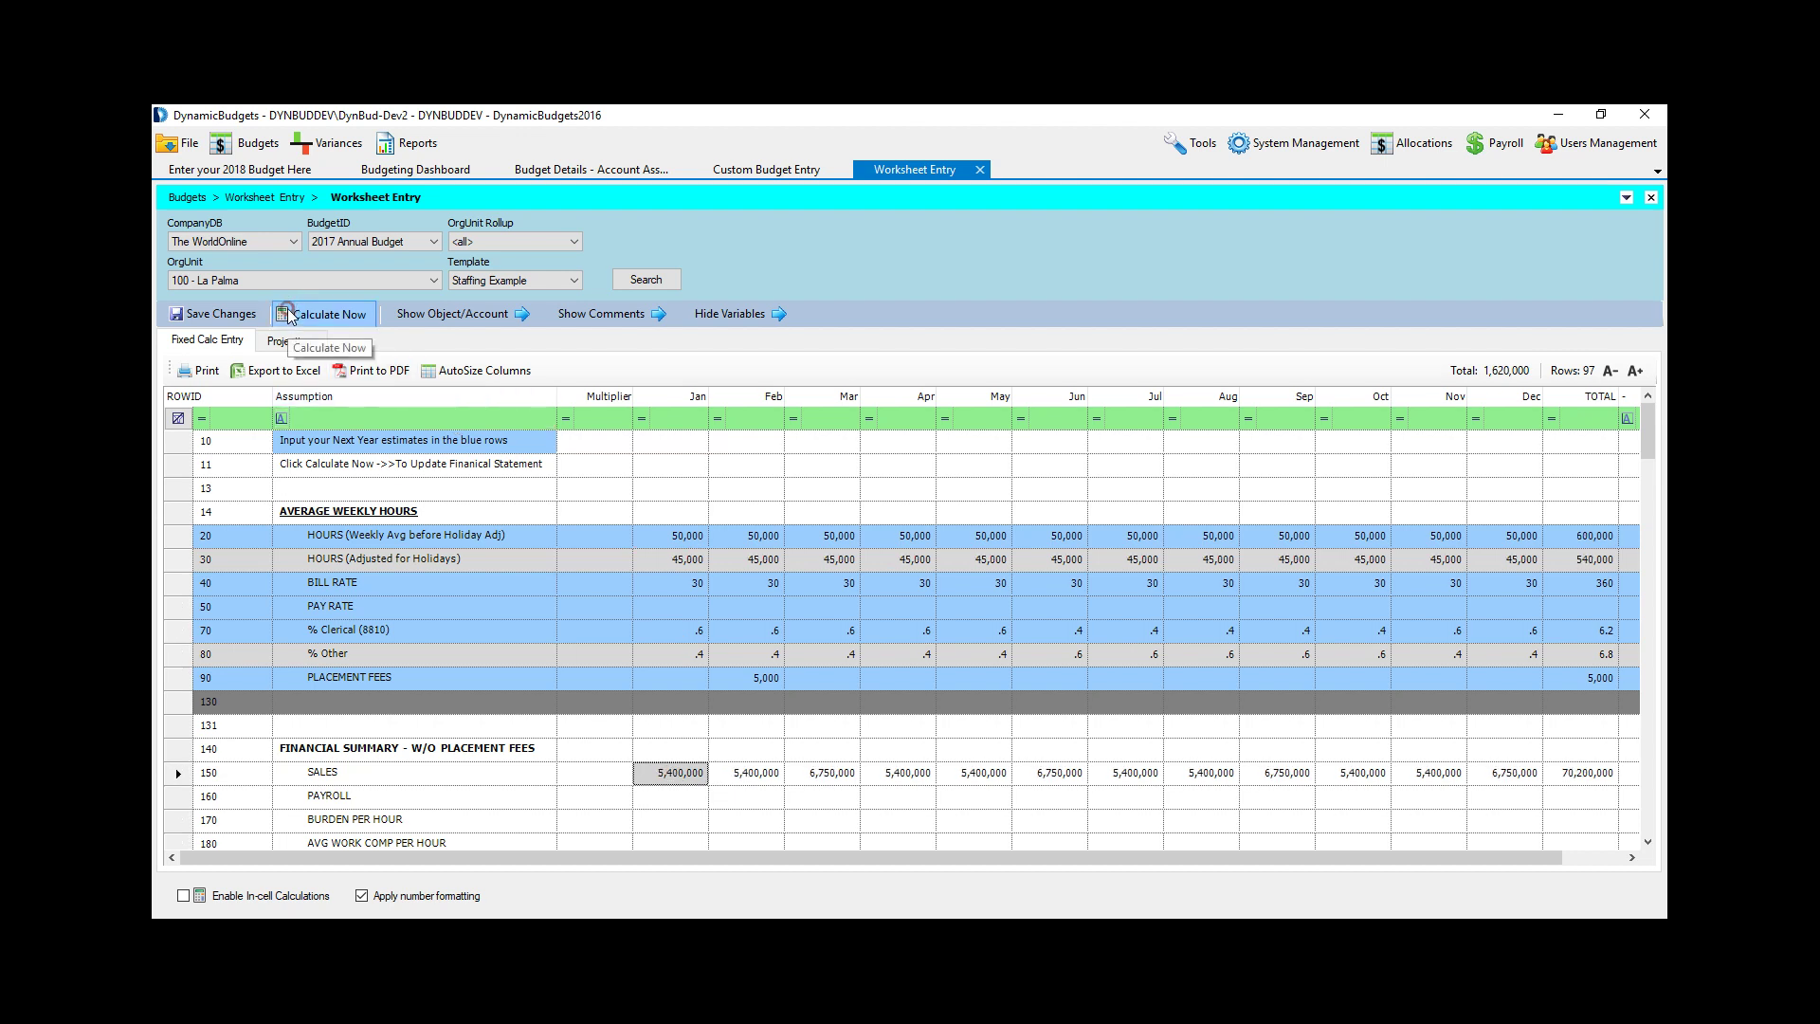
left_click(692, 773)
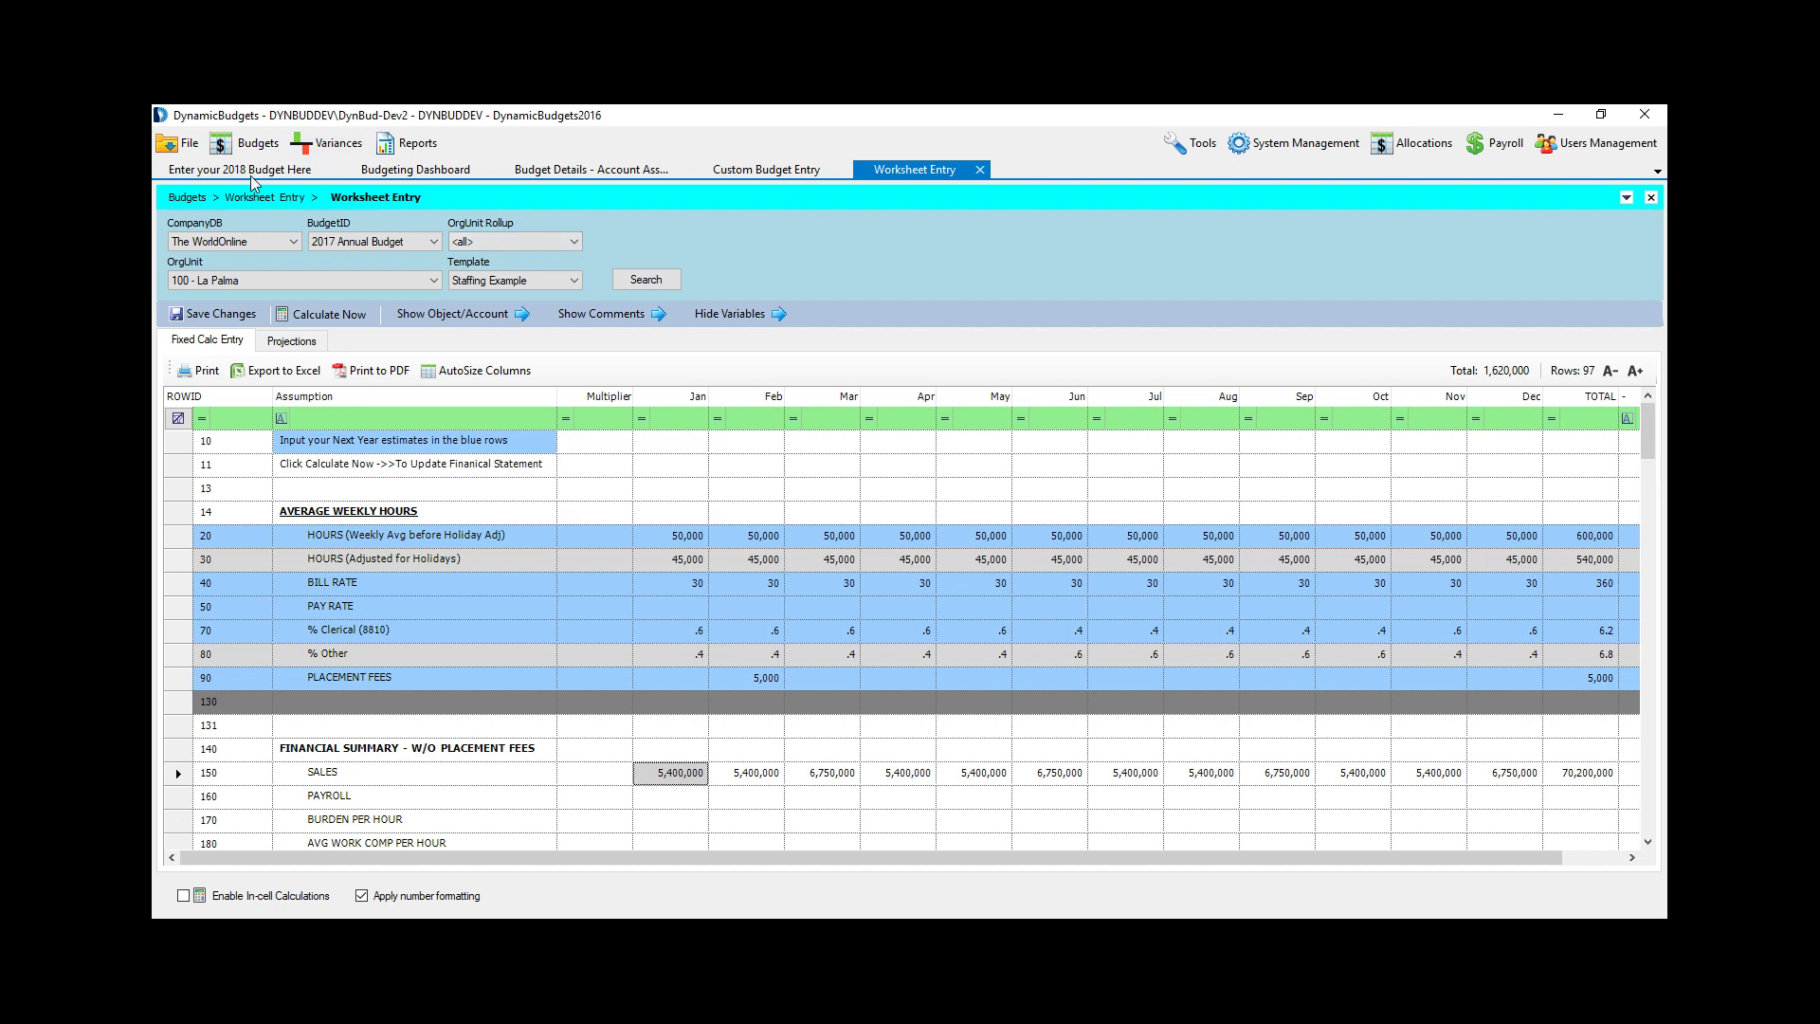
Step: Open Manage Worksheet Templates and load the Staffing Example template for the 2017 Annual Budget
left_click(249, 142)
mouse_move(282, 301)
left_click(527, 332)
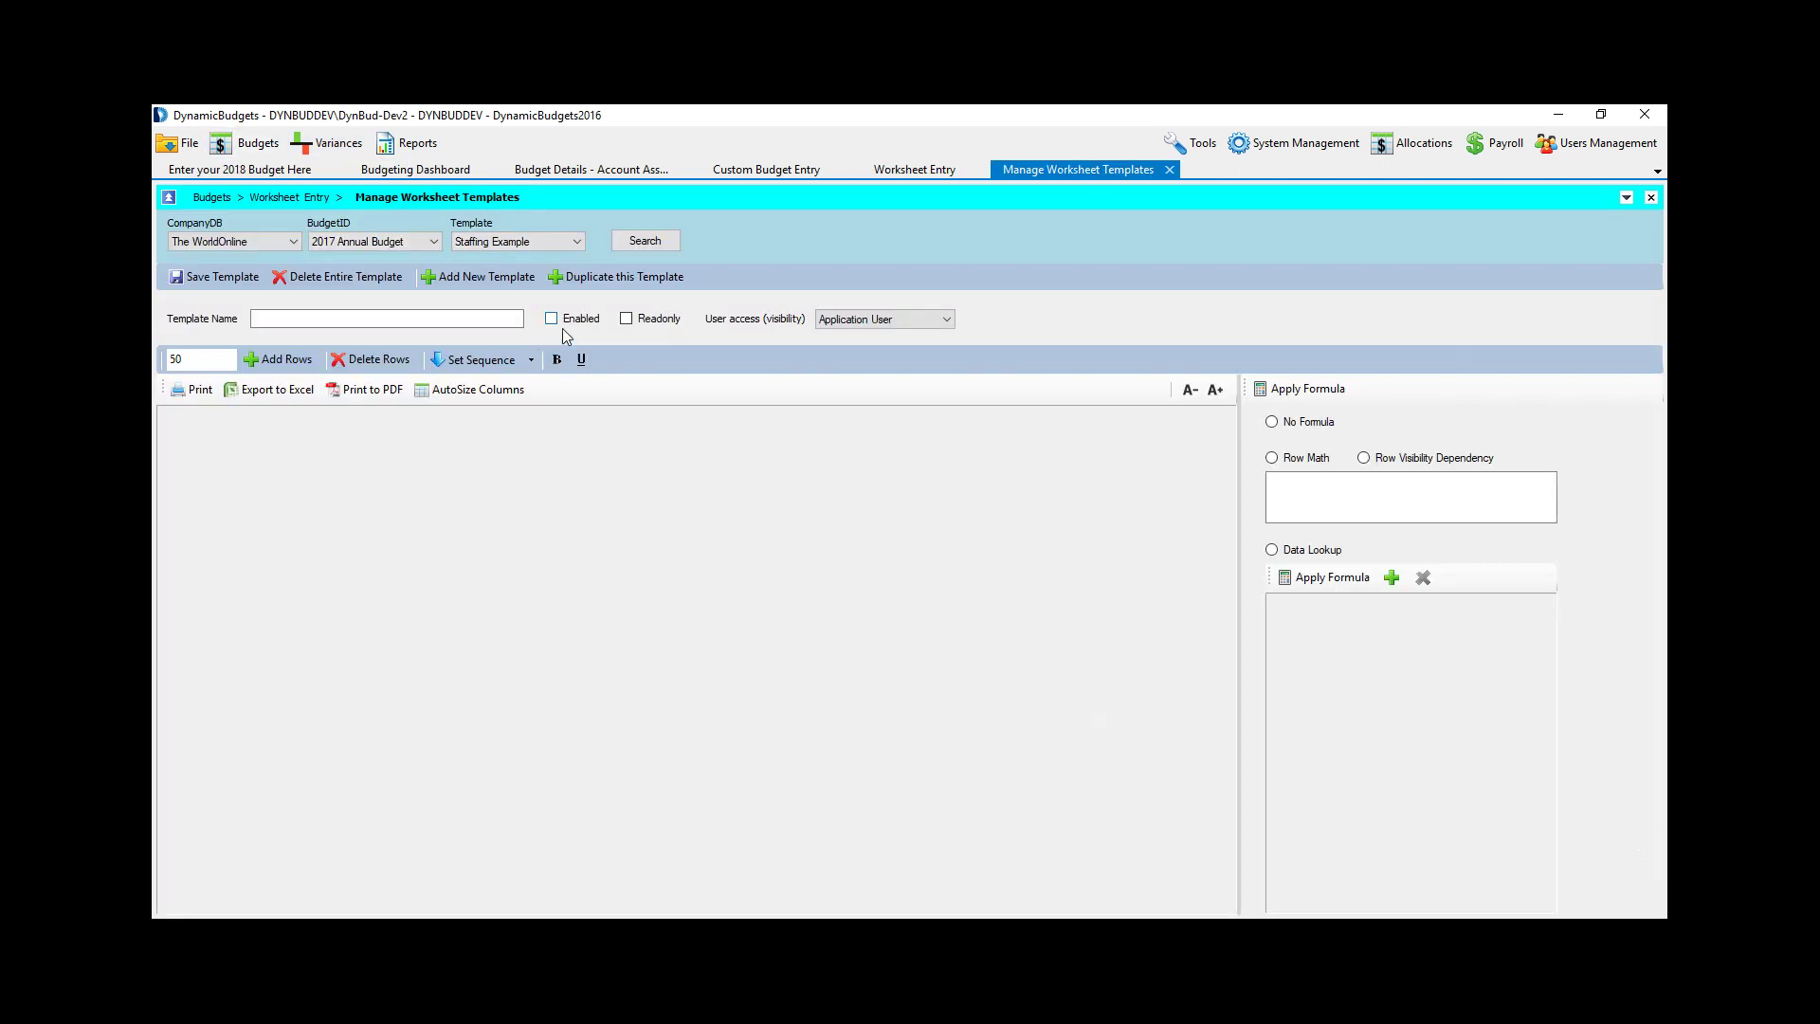
left_click(646, 242)
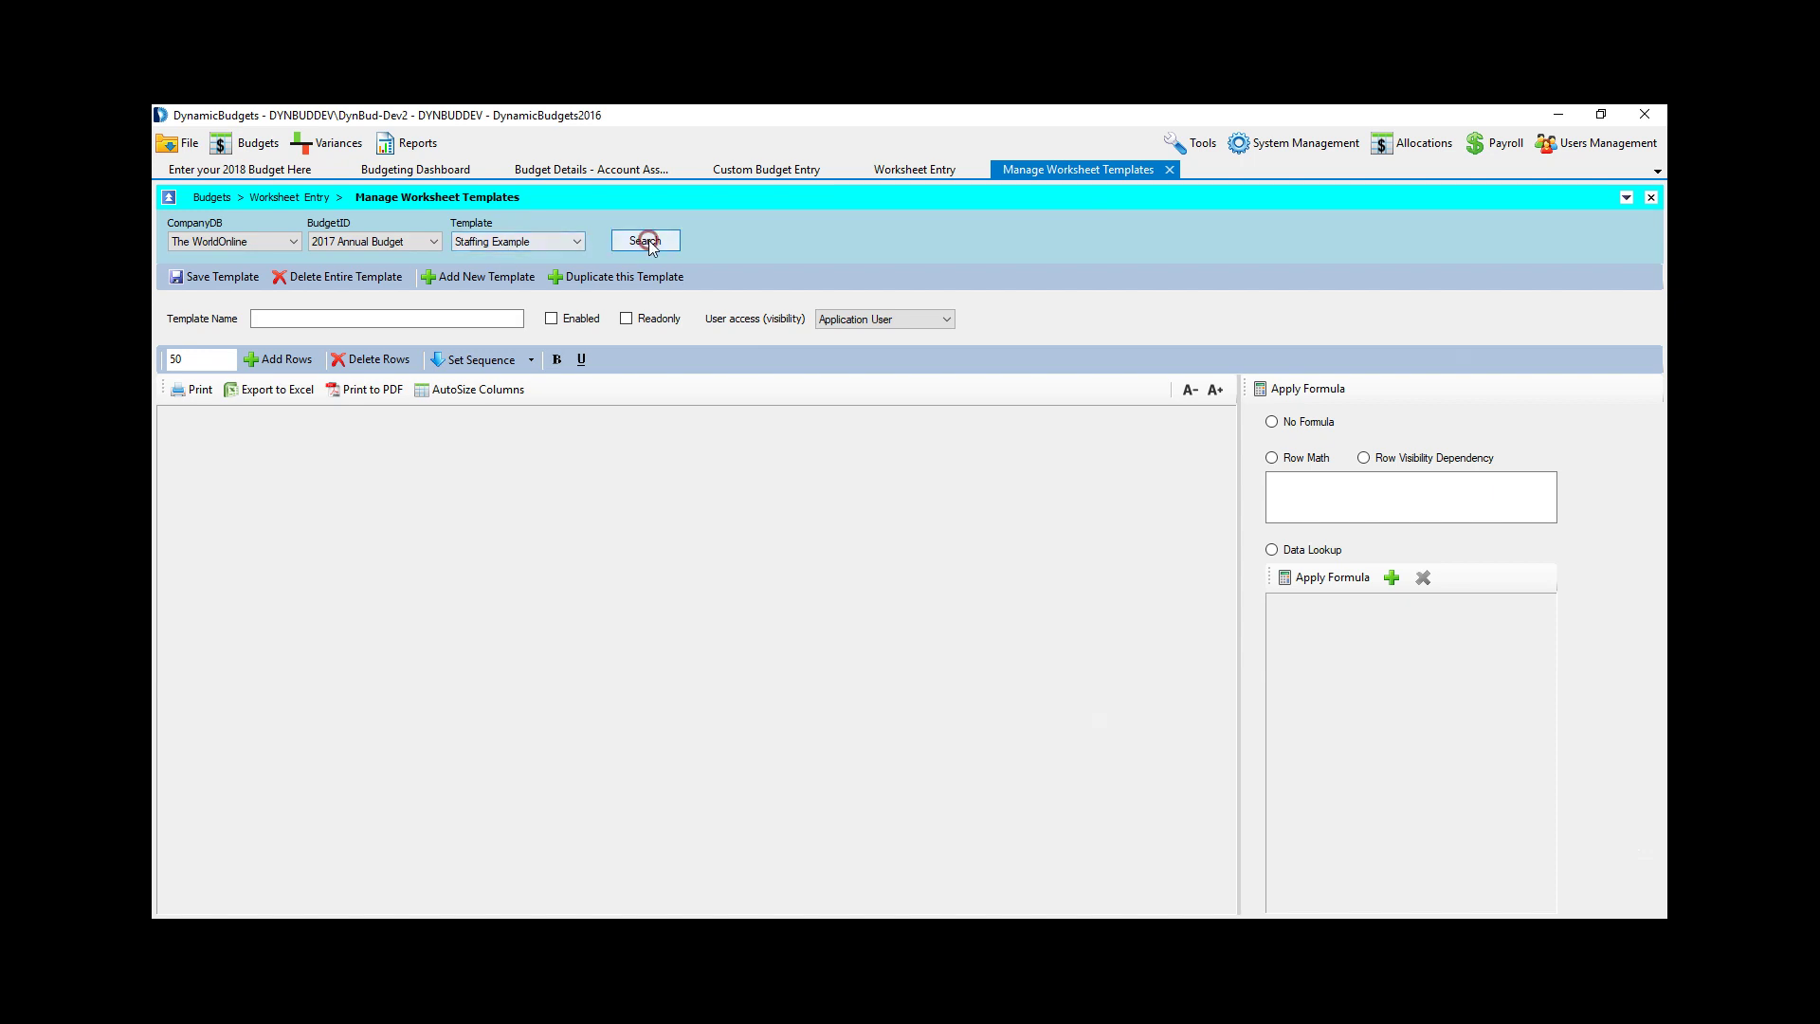
Step: Inspect the row math formulas from the SALES row down to AVG WORK COMP PER HOUR
left_click(687, 814)
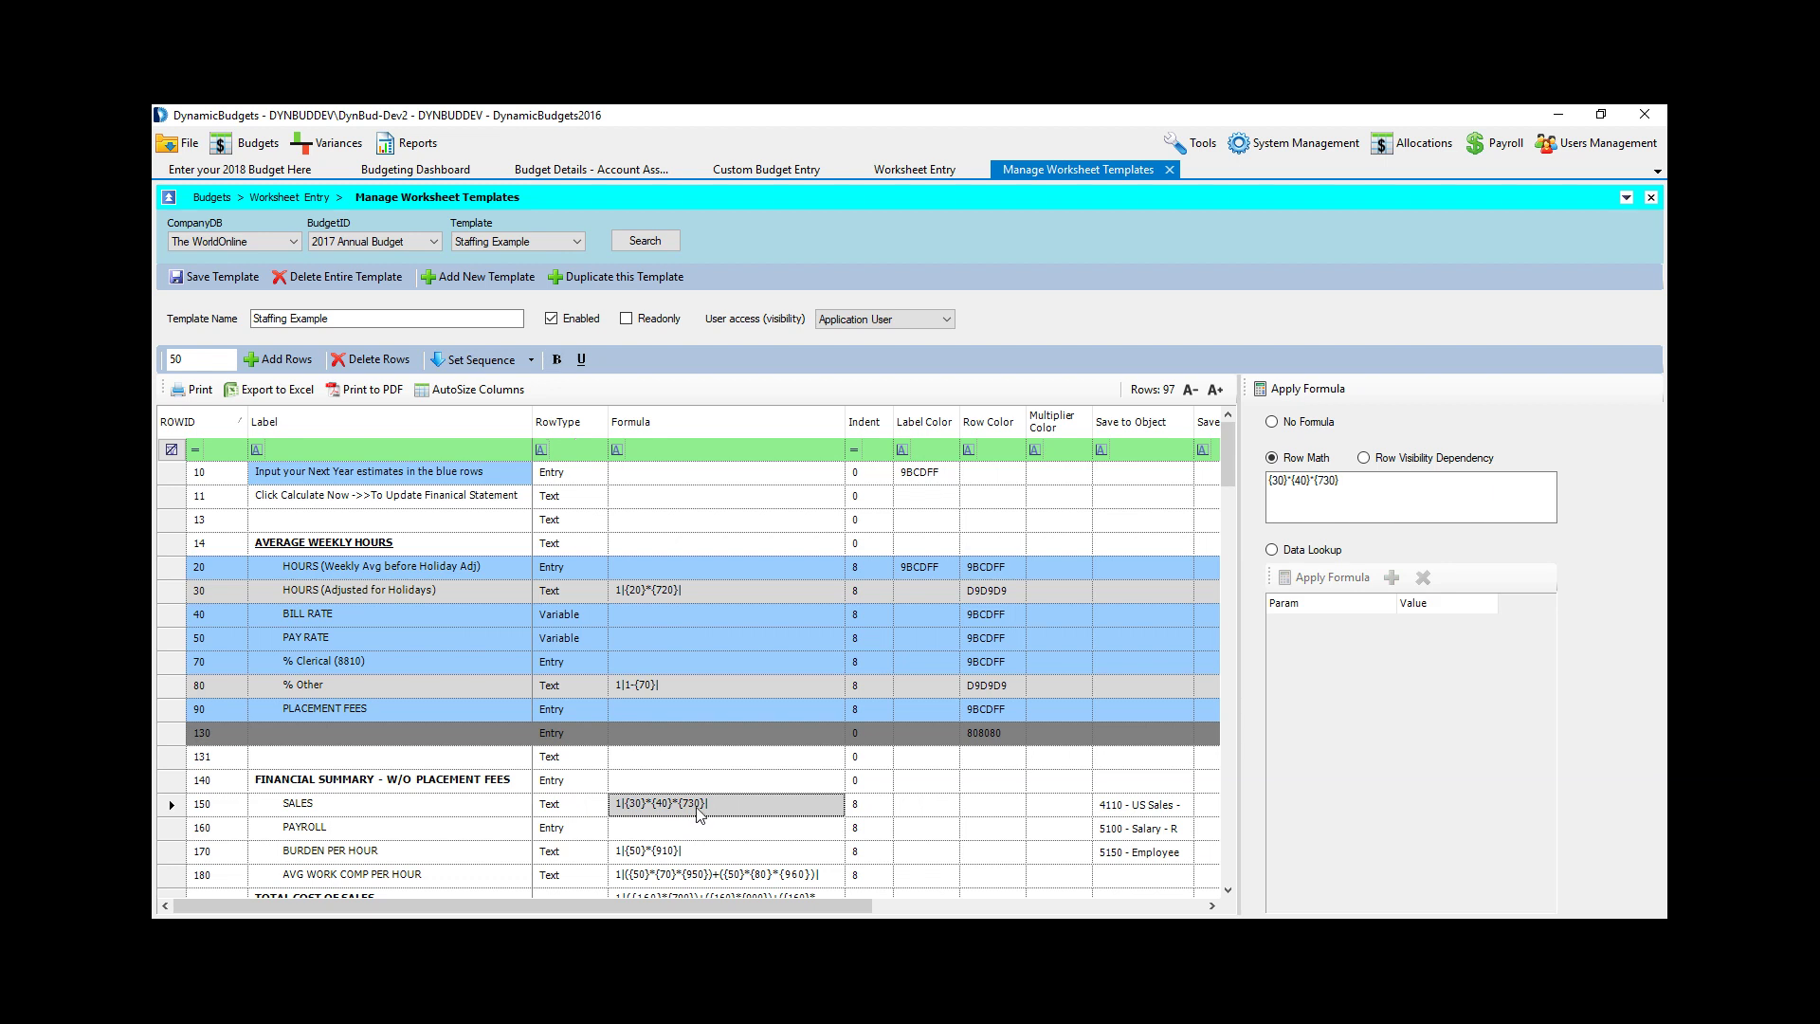
key("Down")
key("Down")
key("Down")
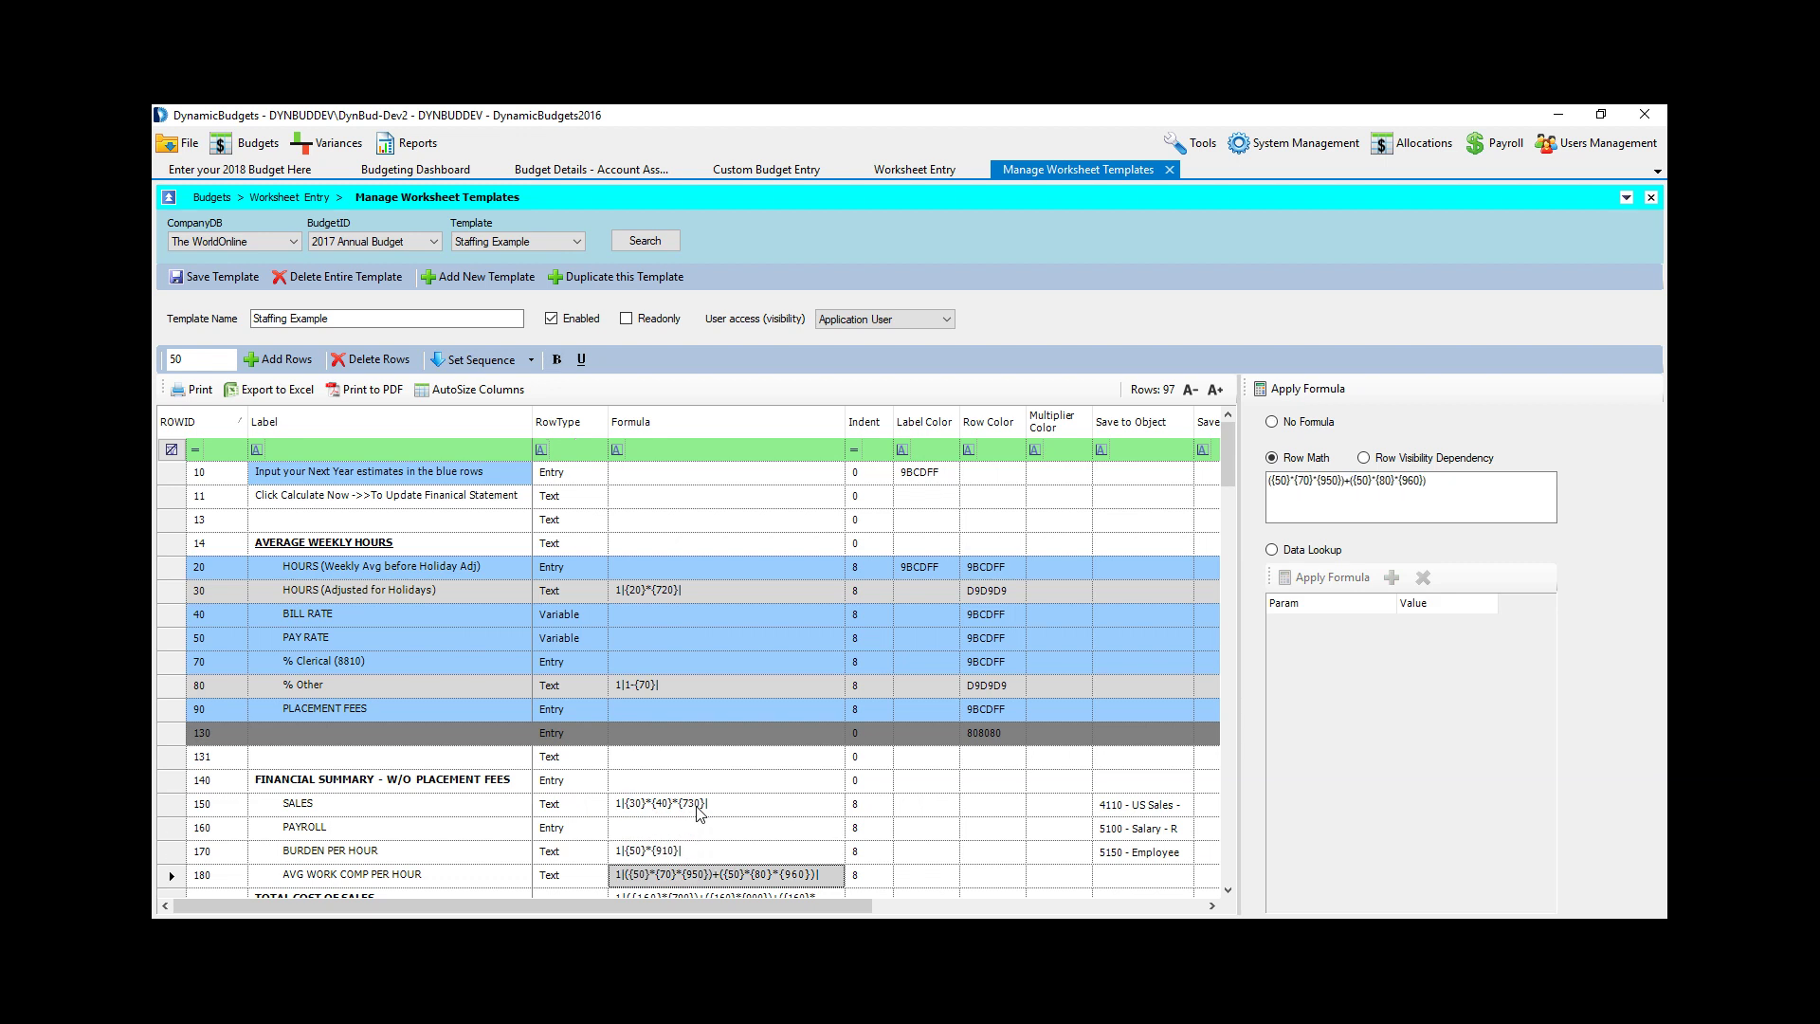
Step: Give row 11 a Data Lookup formula with the bud parameter set to 2017 v2 and apply it
left_click(670, 502)
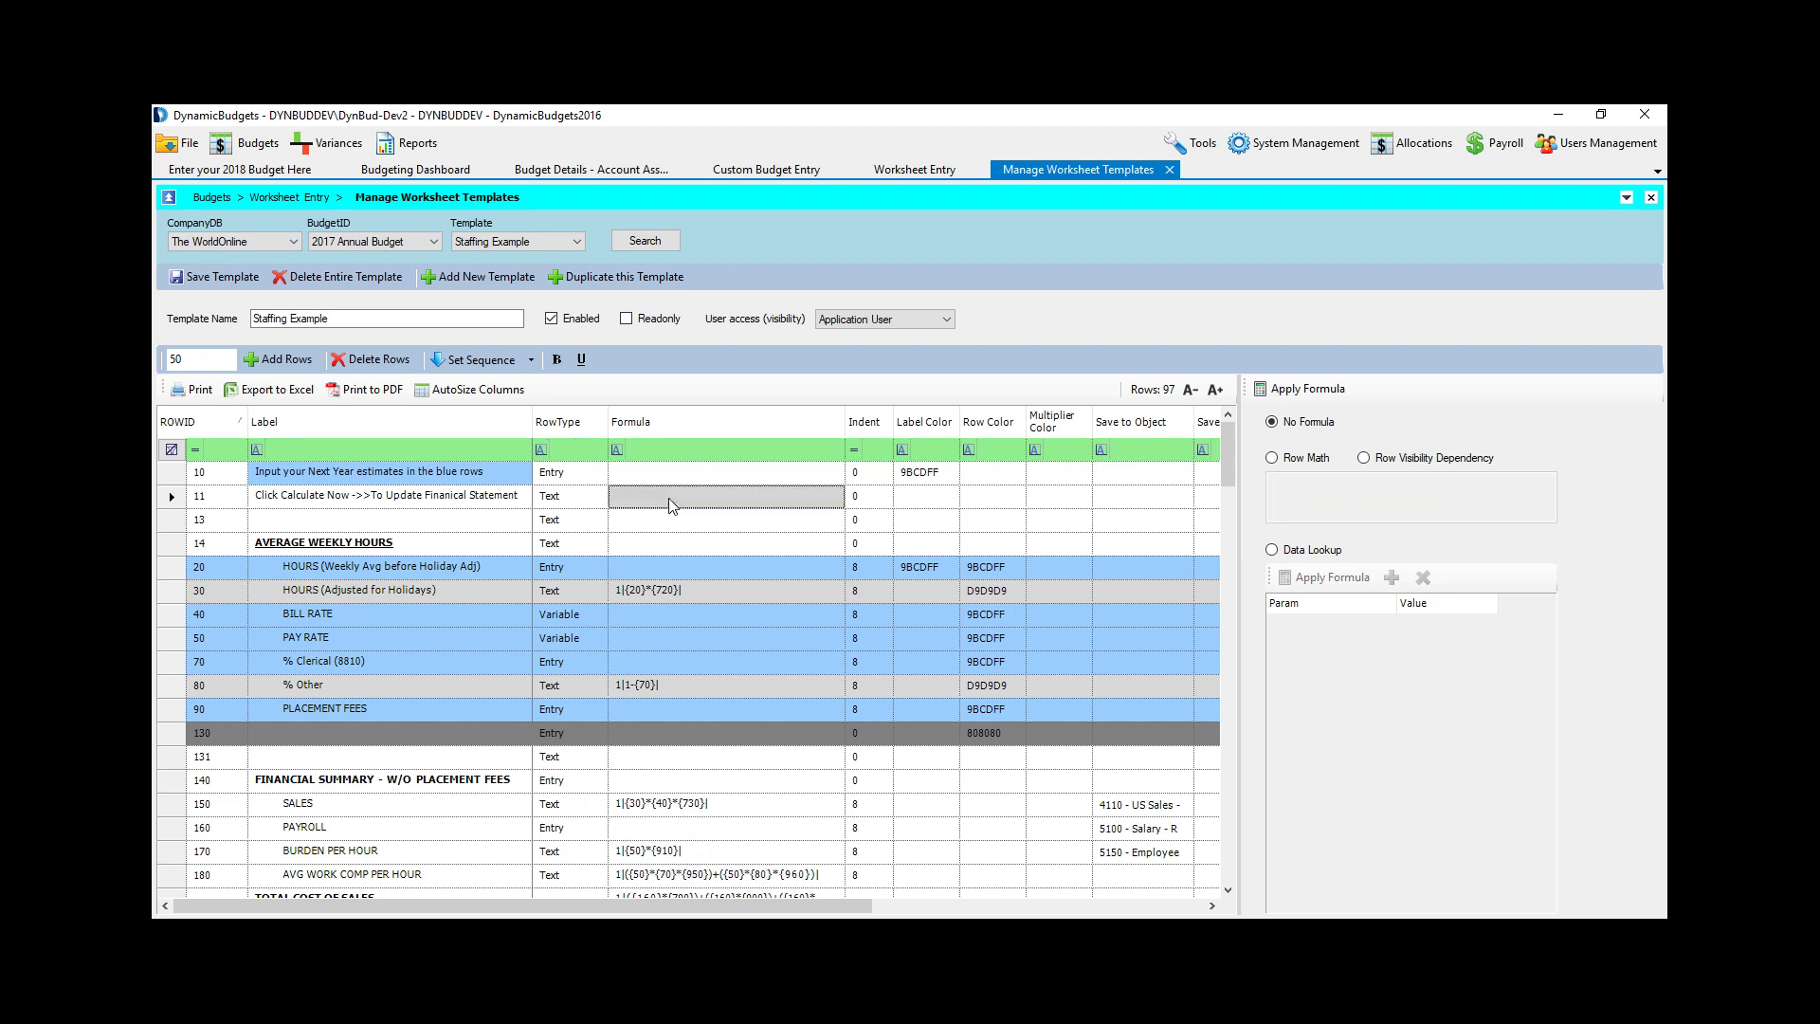
left_click(1271, 550)
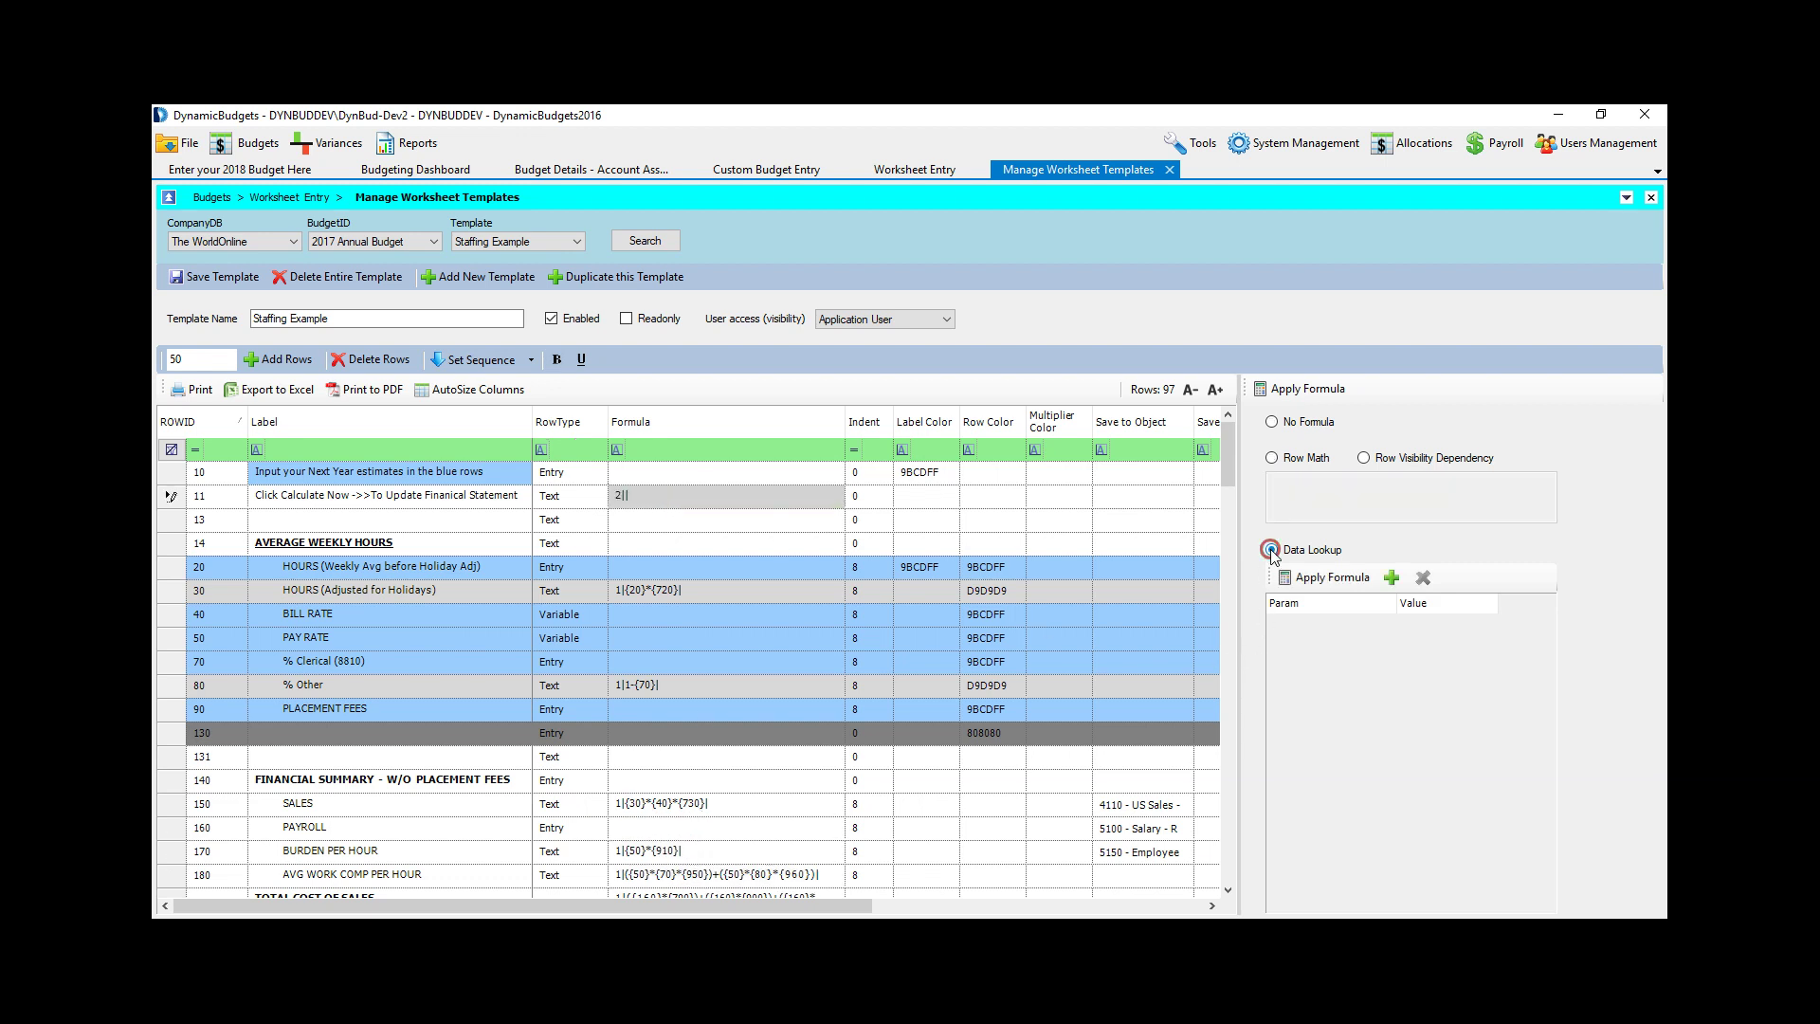
left_click(1391, 578)
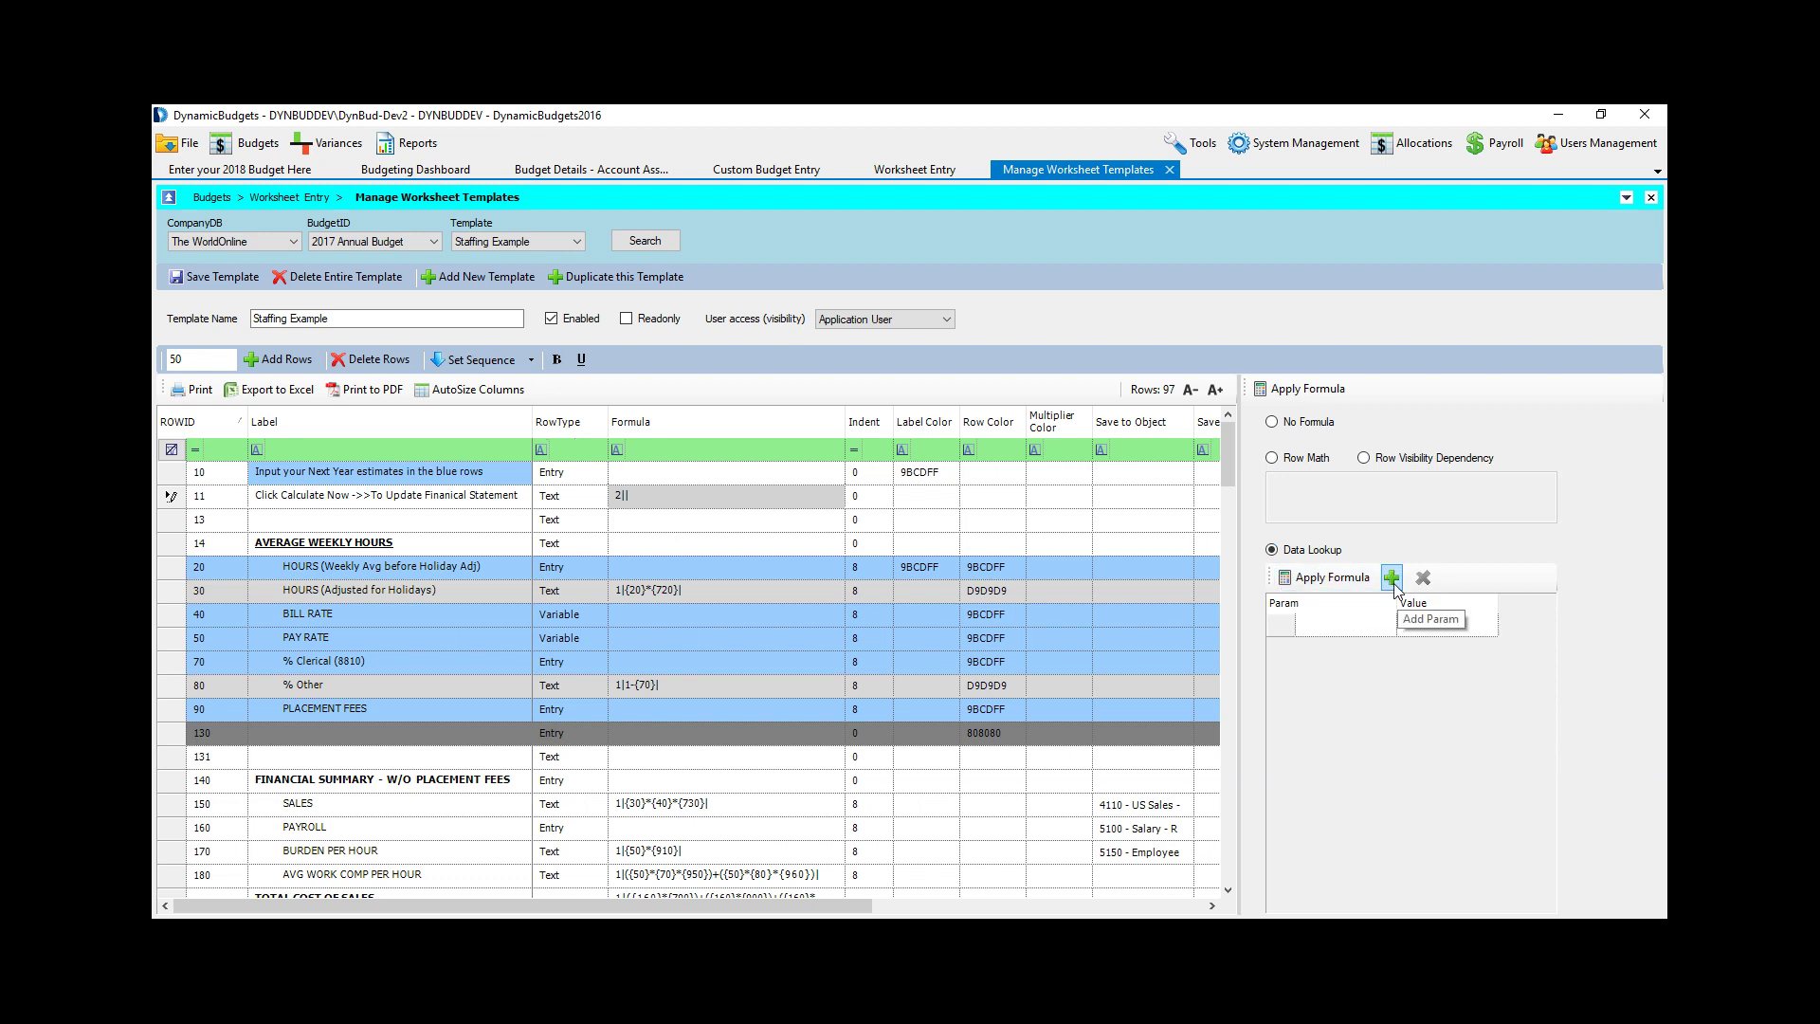
left_click(1362, 625)
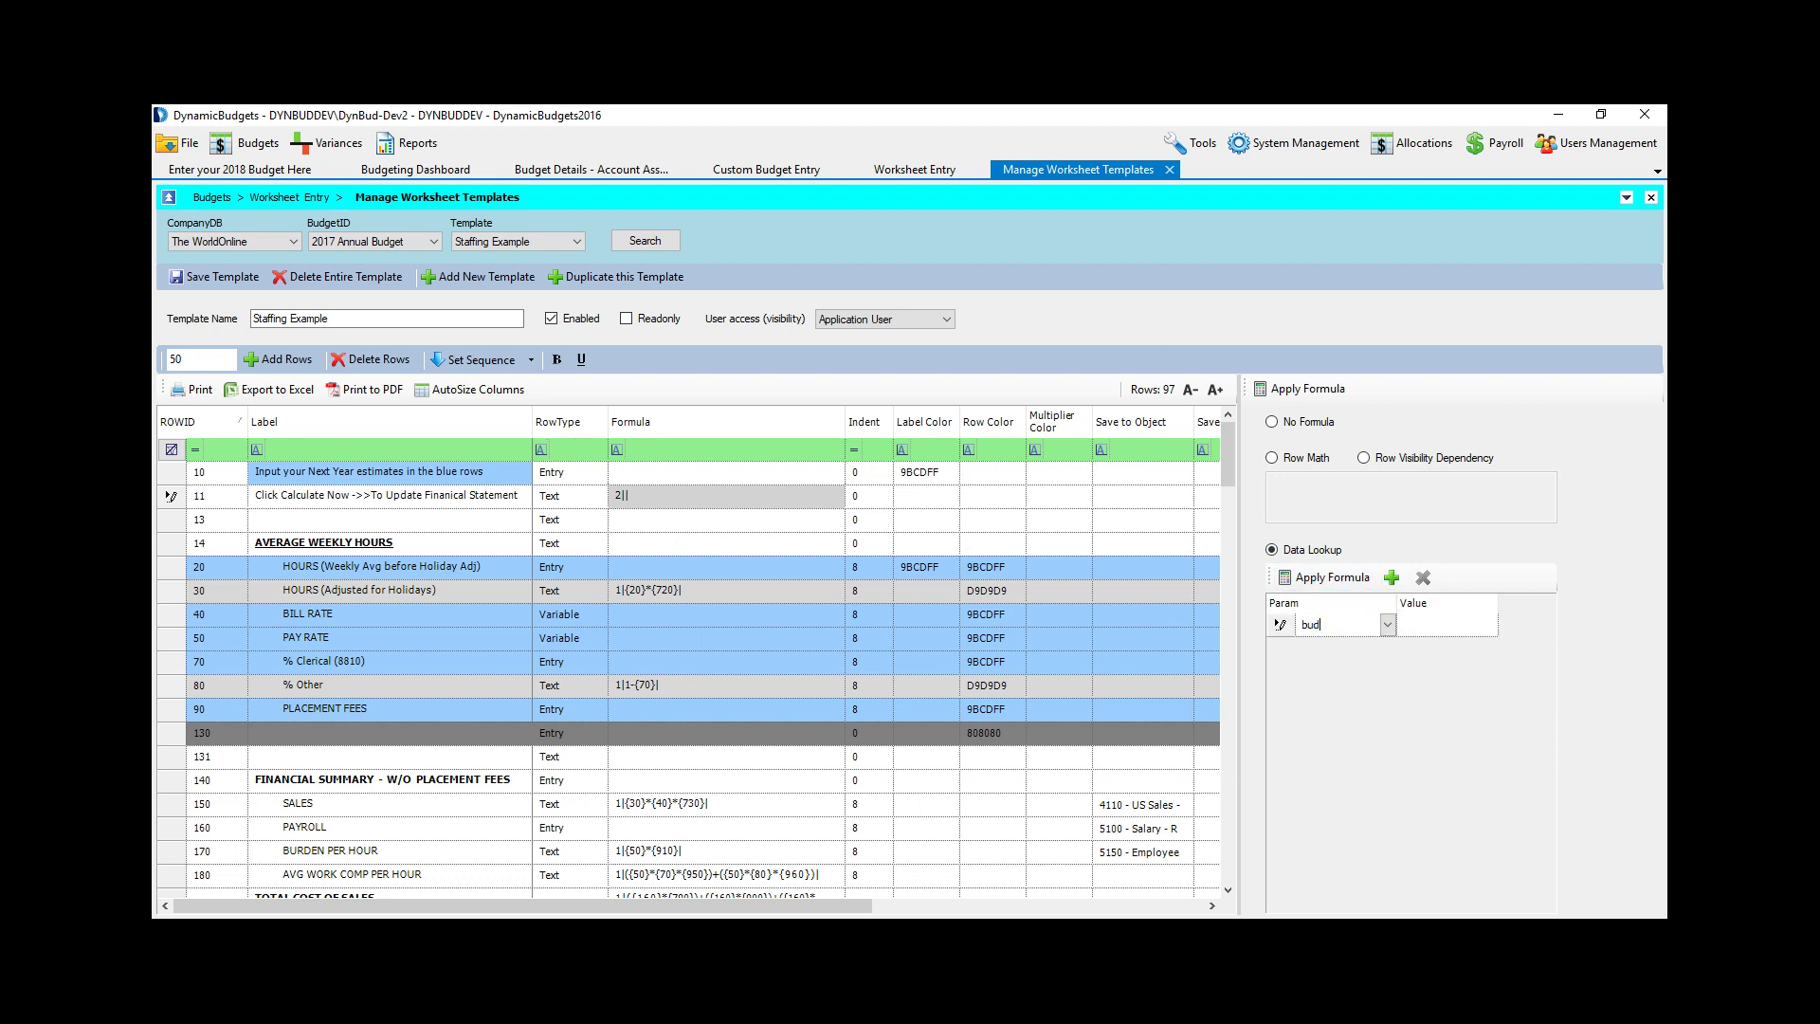
left_click(1485, 625)
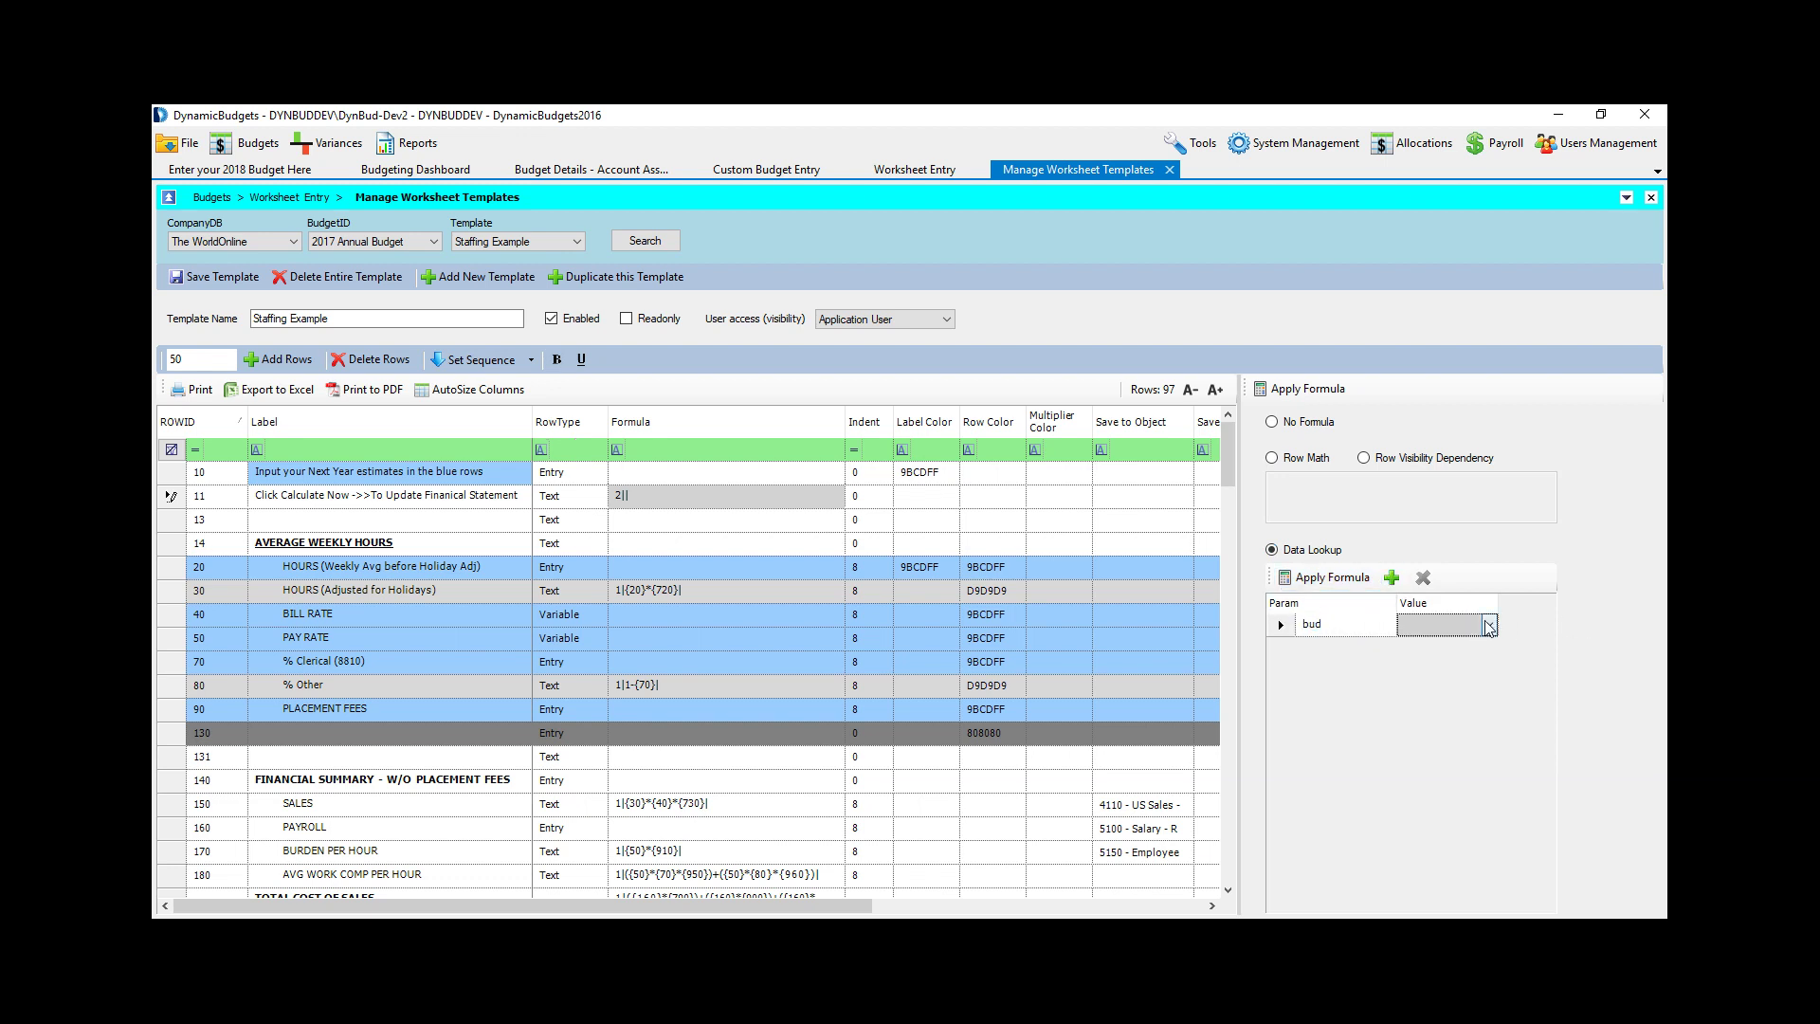
left_click(1485, 624)
left_click(1446, 700)
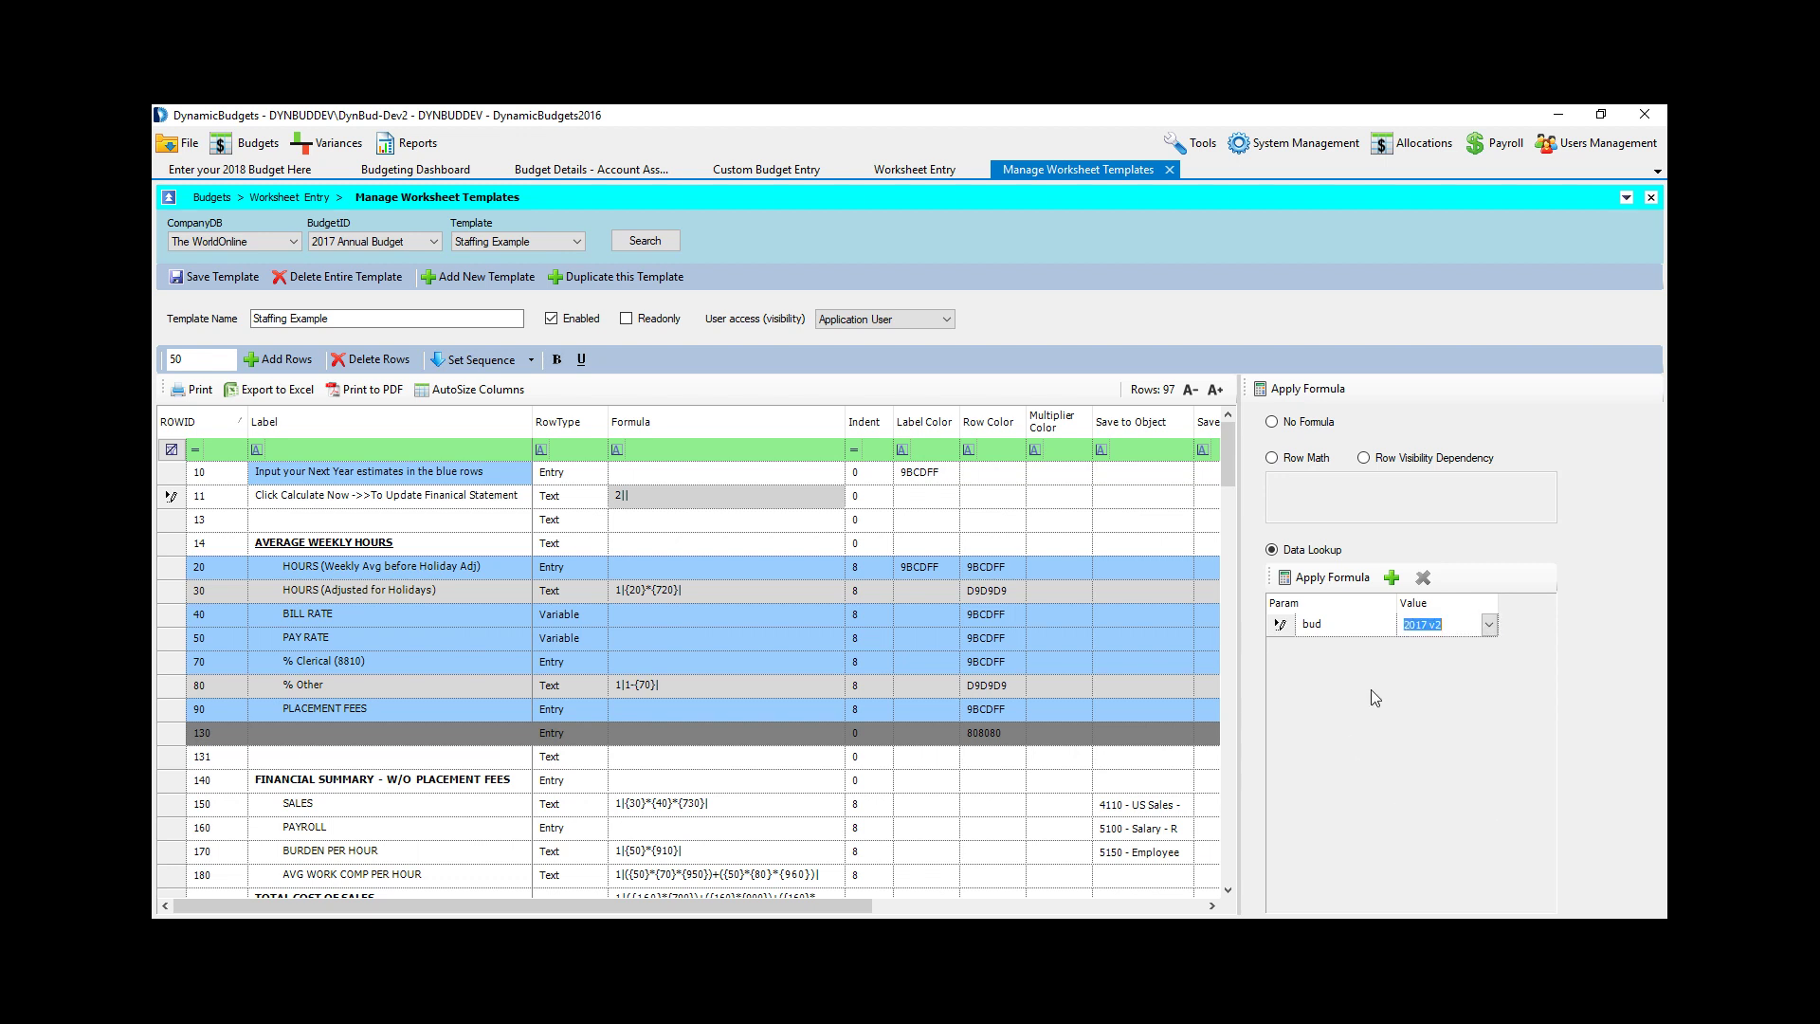
left_click(1356, 580)
Step: Add an act parameter with value 000-1110-00 to row 11's lookup, apply the formula, and reselect the row to check it
left_click(1386, 650)
left_click(1386, 649)
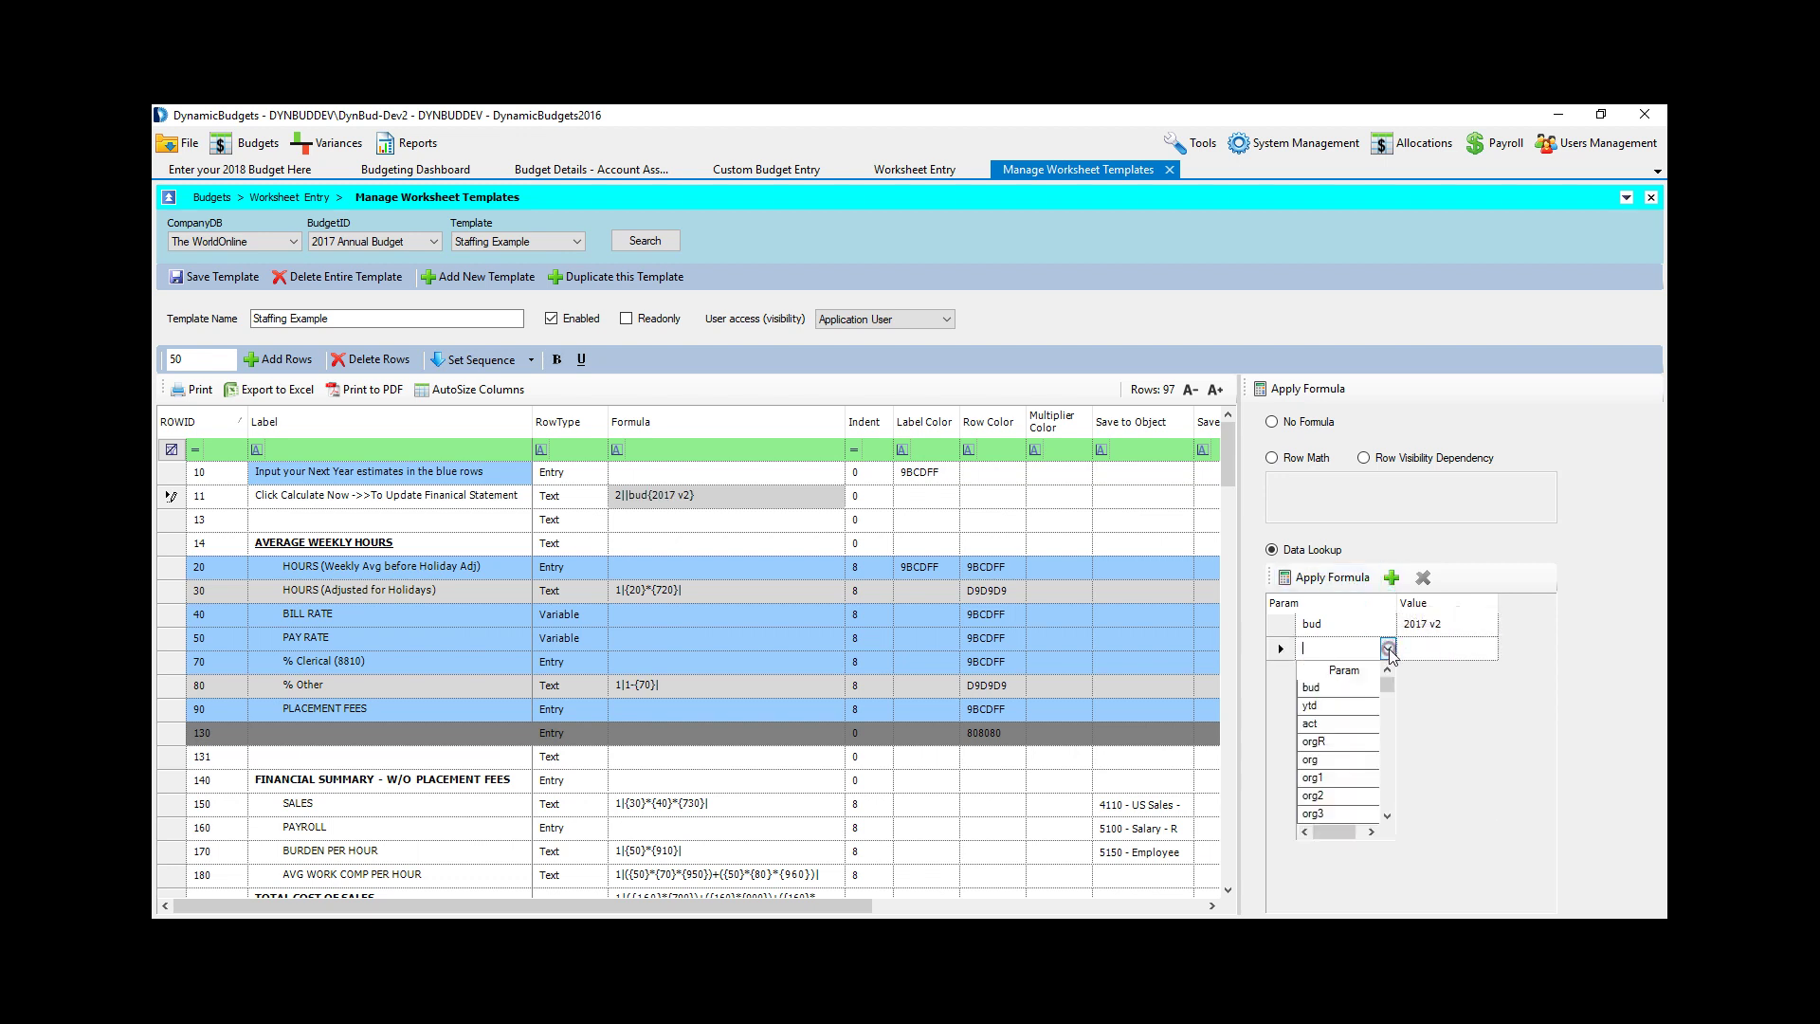
left_click(1336, 727)
left_click(1489, 654)
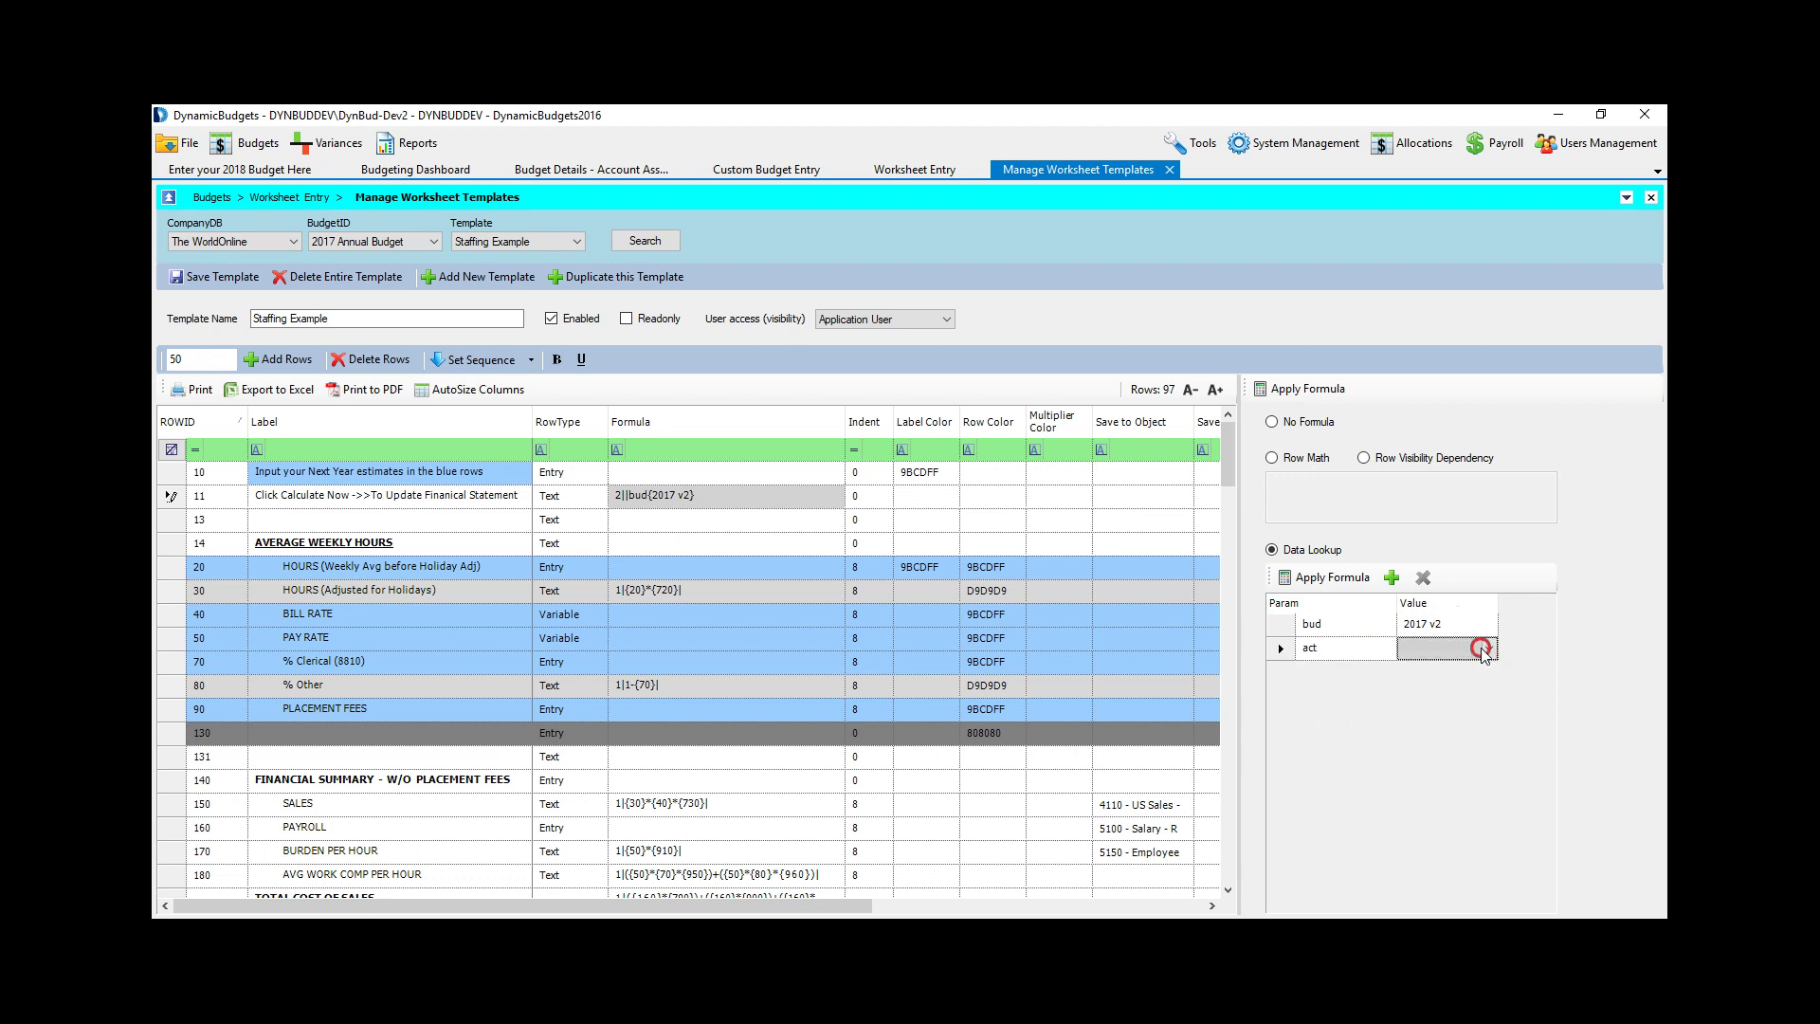
left_click(1487, 650)
left_click(1449, 702)
left_click(1324, 577)
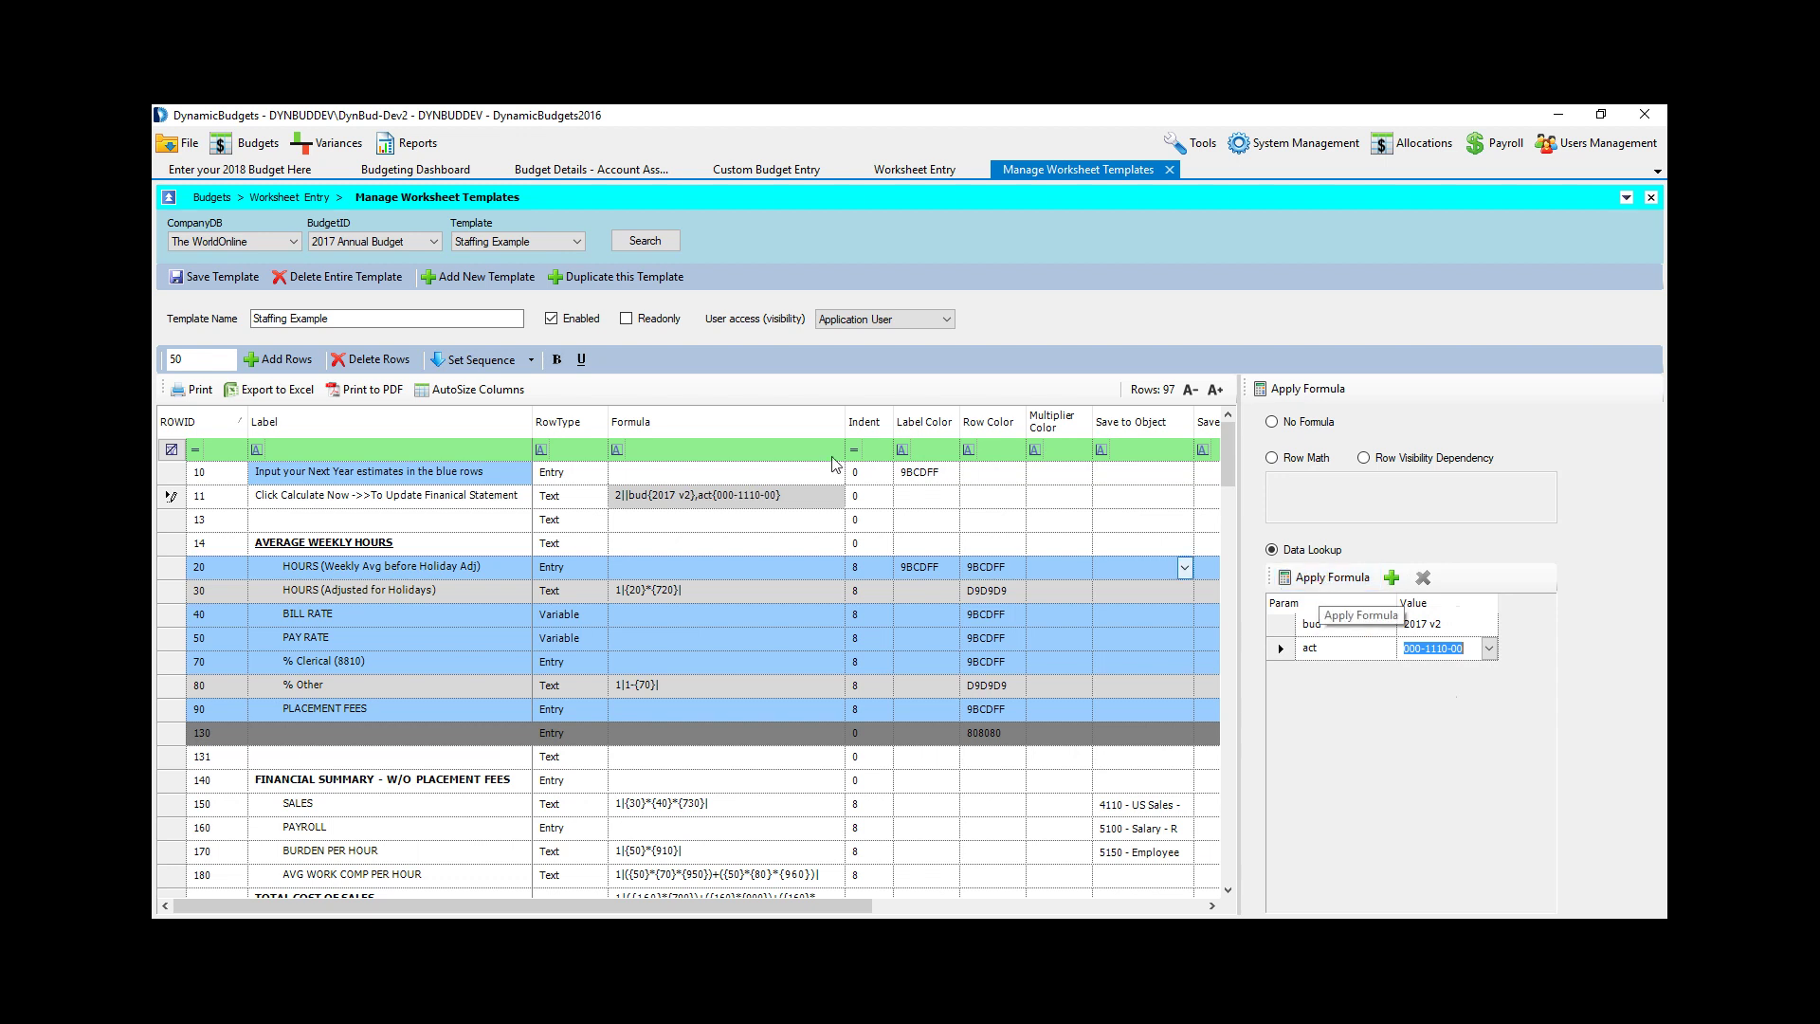
left_click(713, 539)
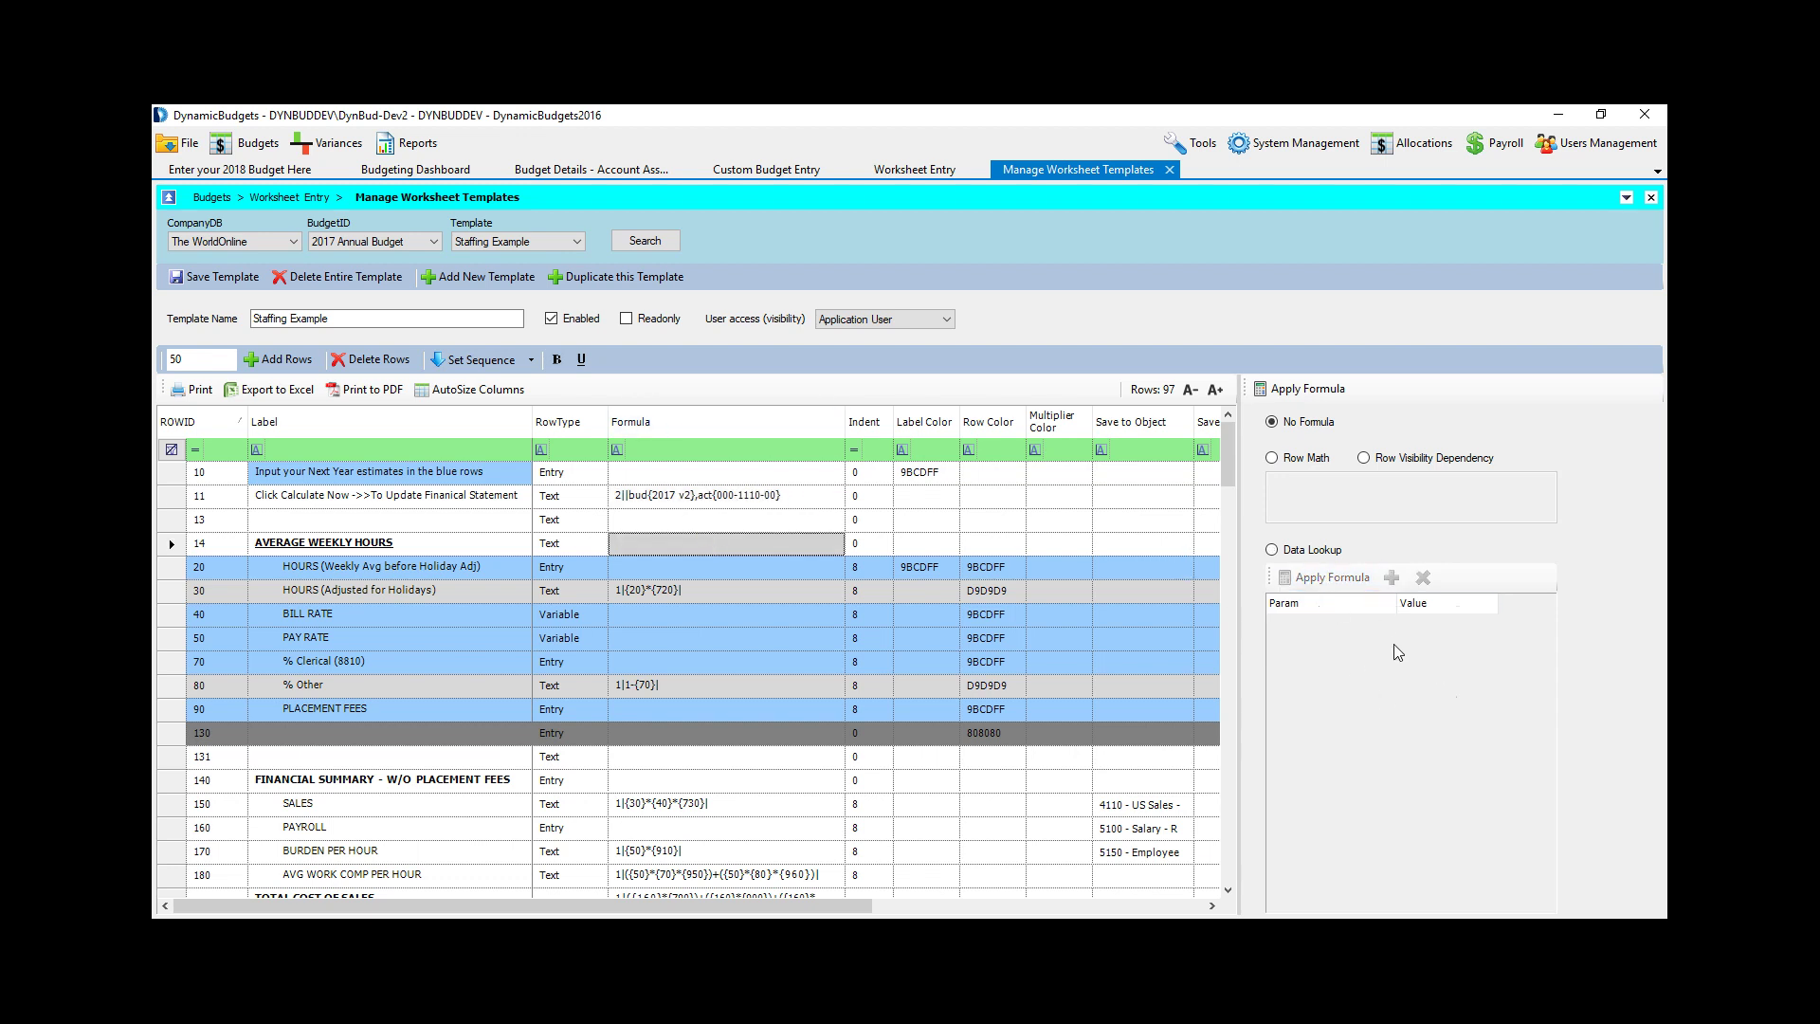
left_click(667, 498)
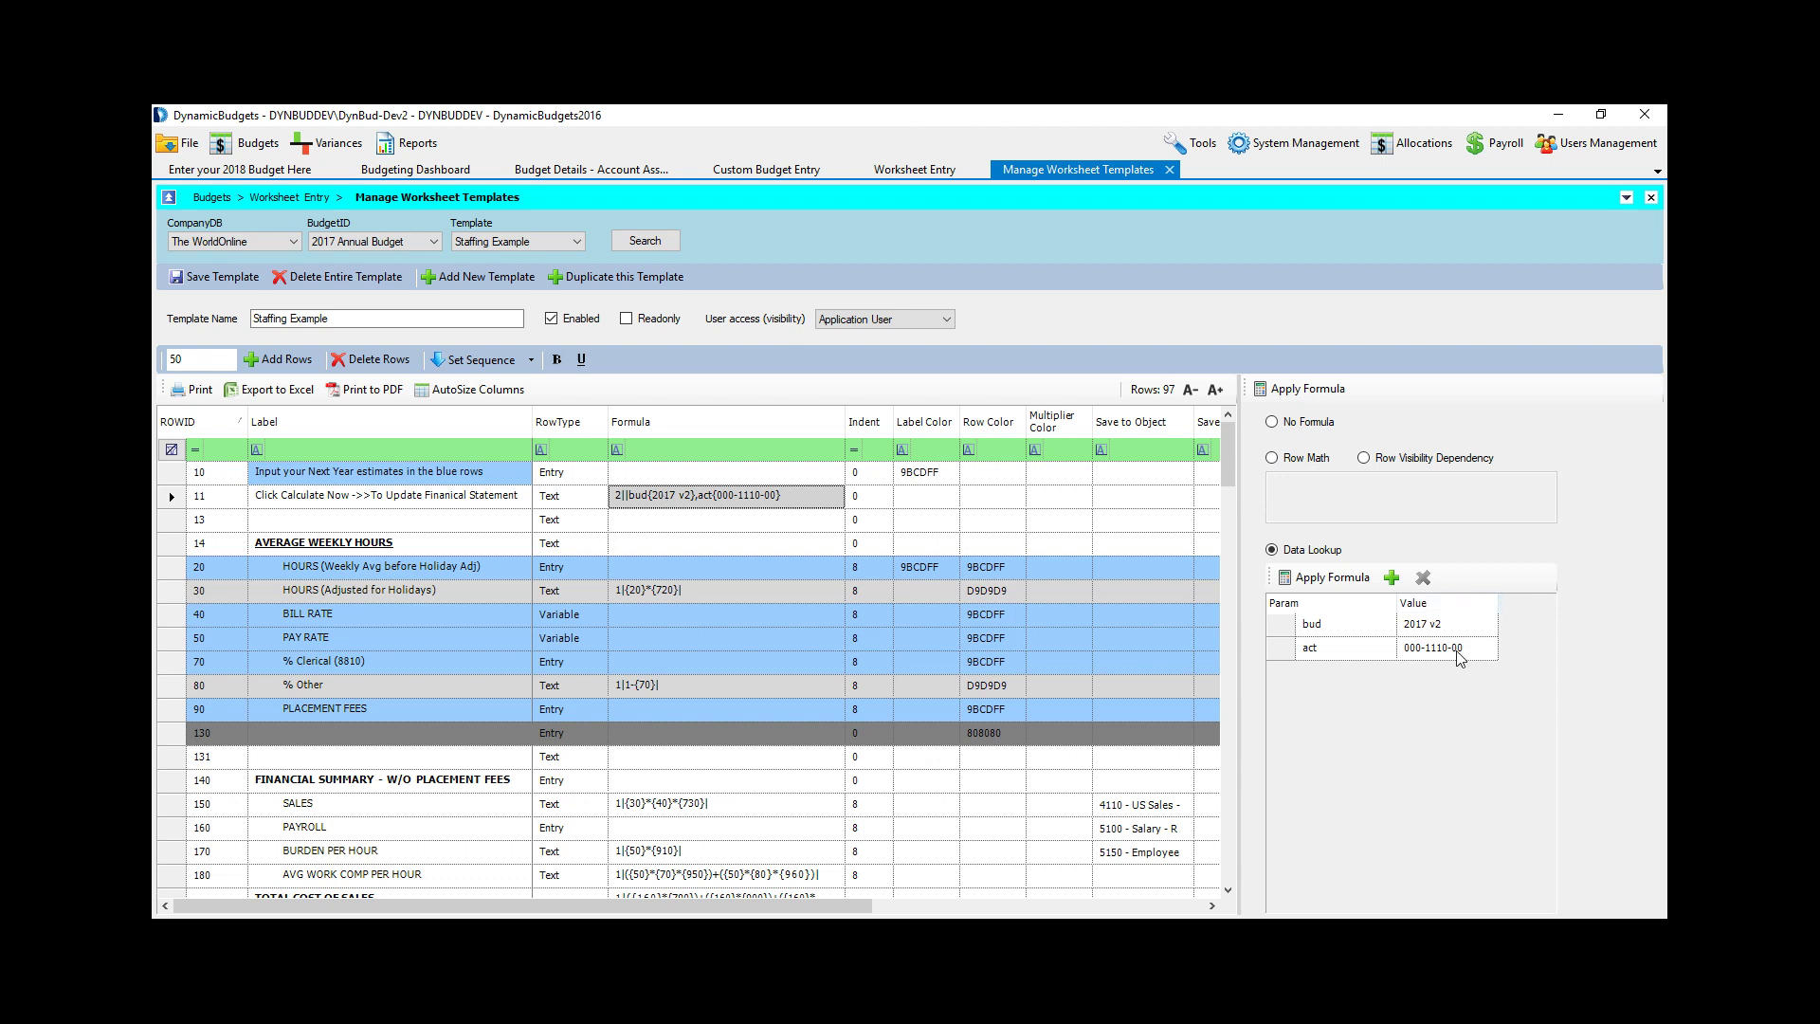
Step: Change row 11's act lookup parameter to objR and view its available rollup values without picking one
left_click(1349, 648)
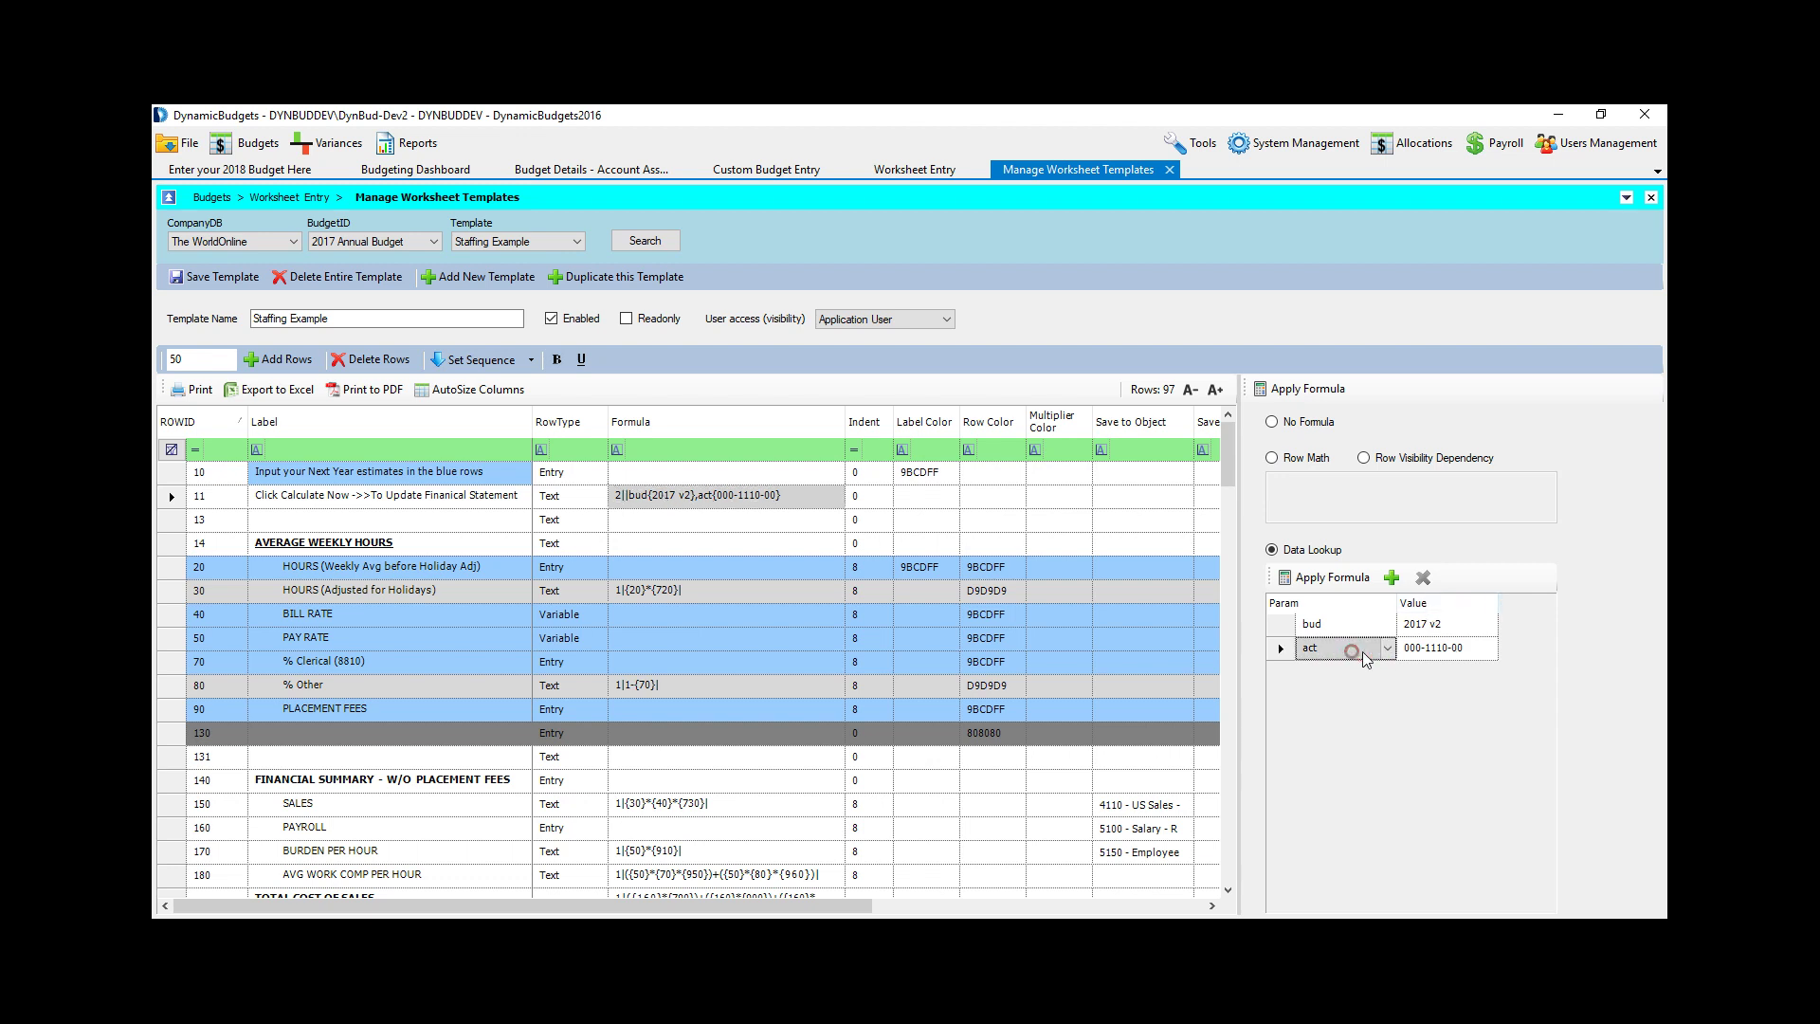
left_click(1389, 648)
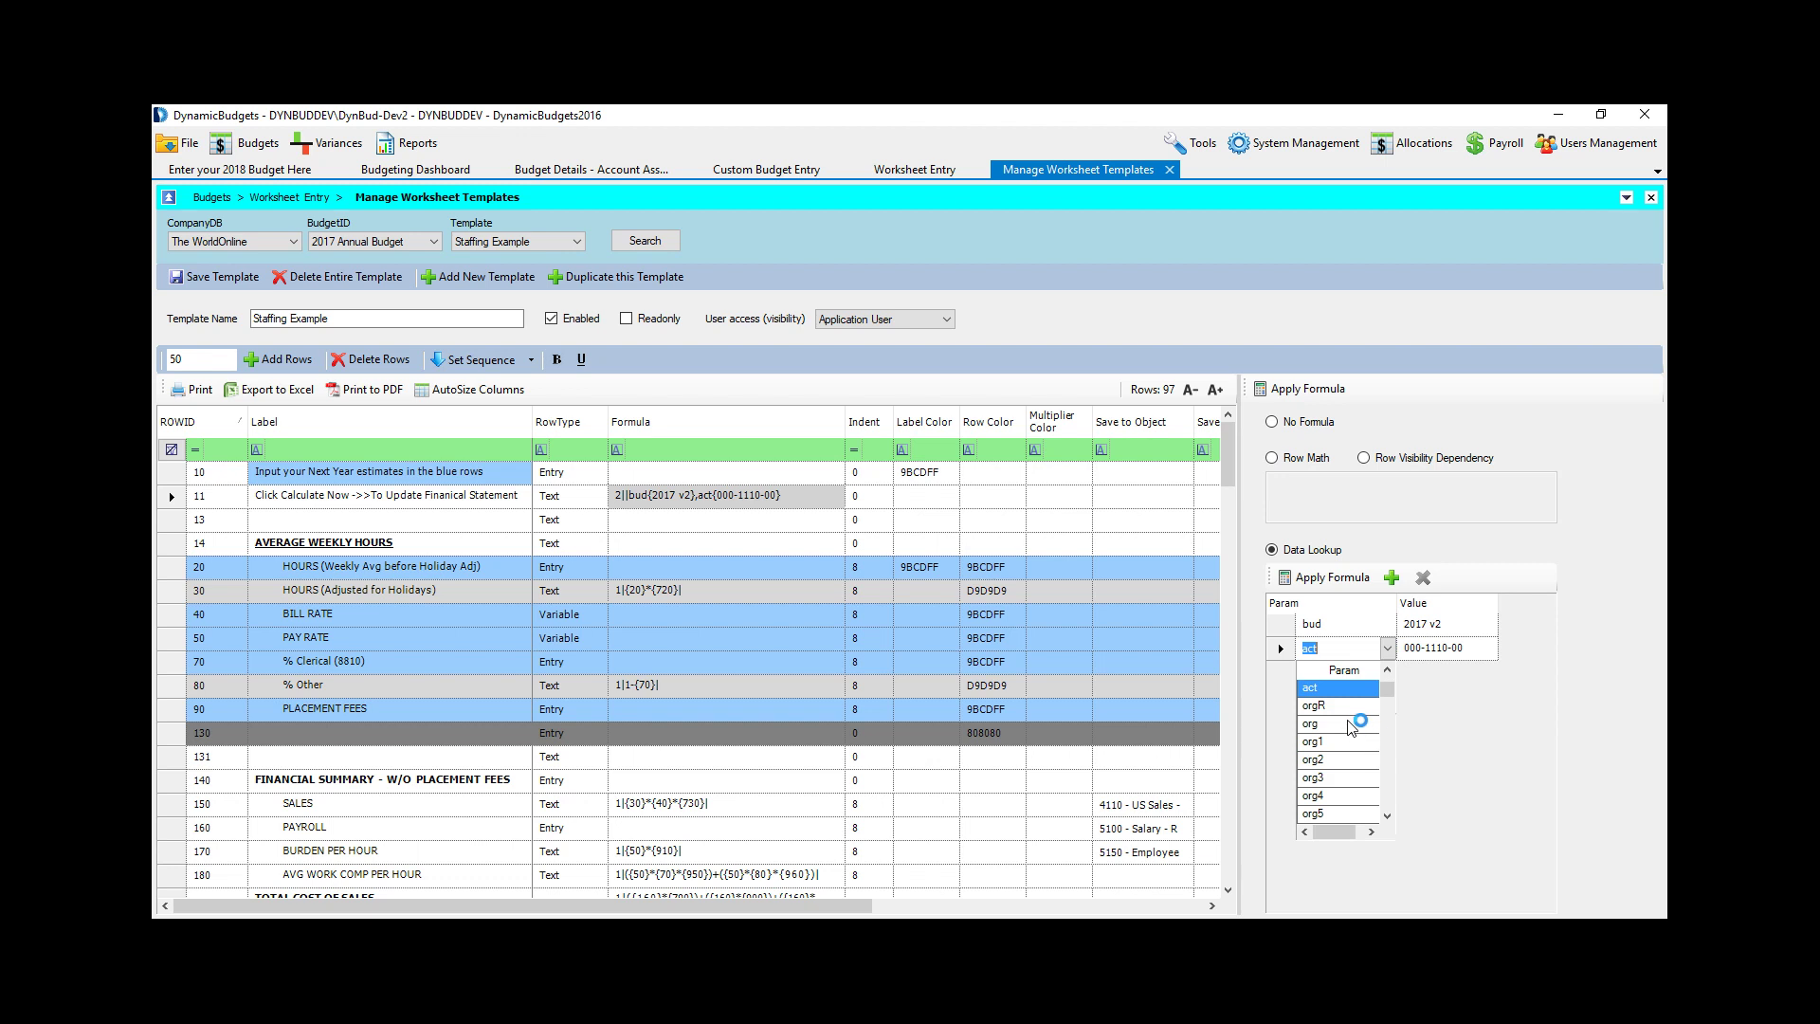
scroll(1390, 779, "down", 5)
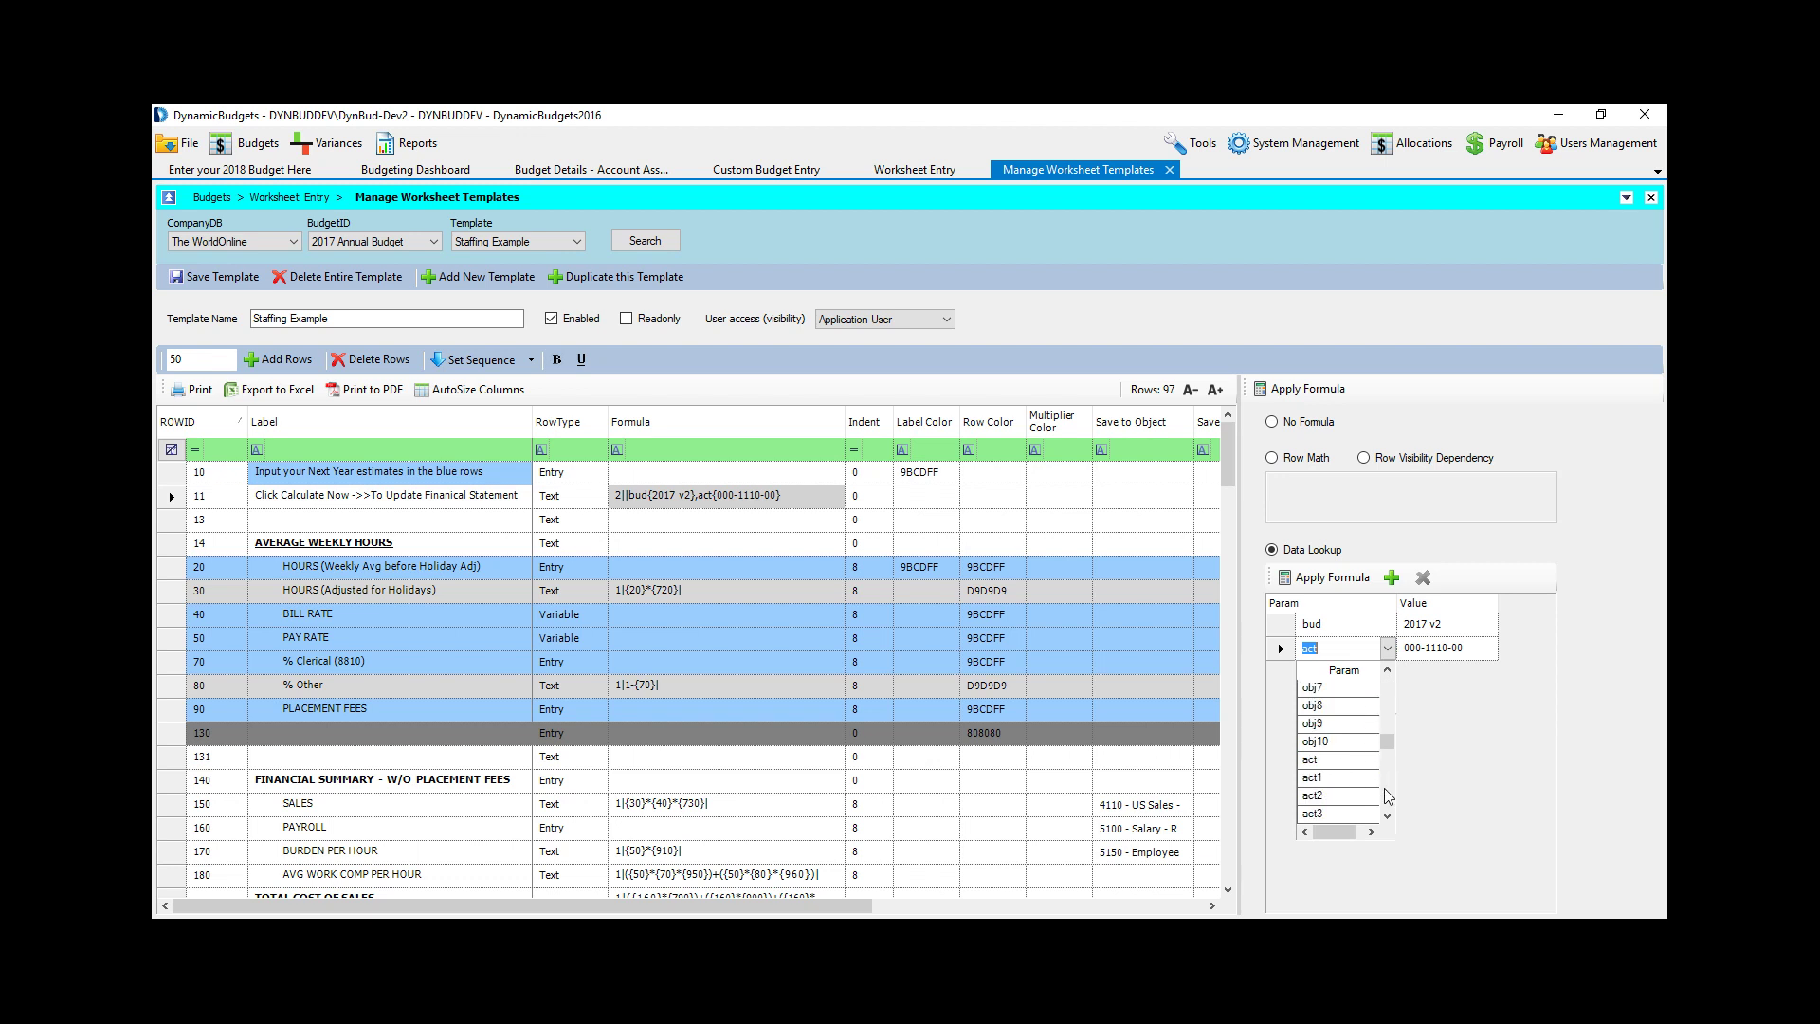
left_click(1384, 698)
left_click(1350, 689)
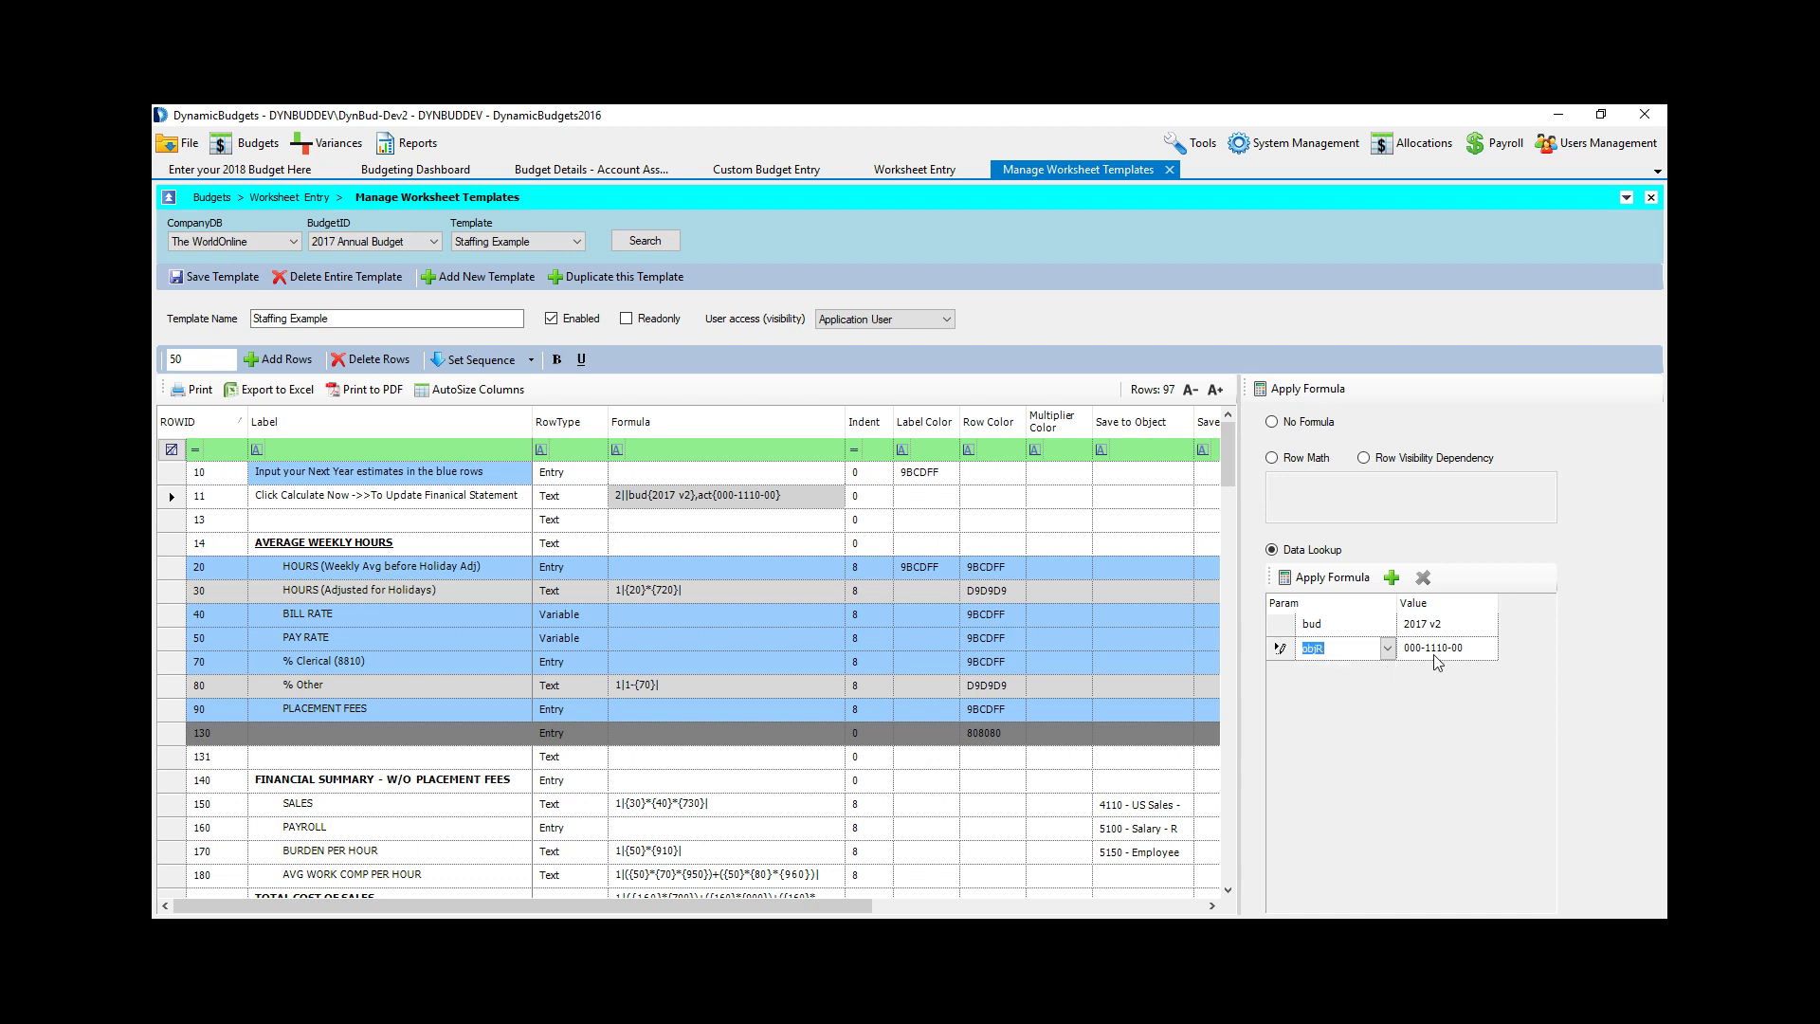
left_click(1435, 654)
left_click(1487, 650)
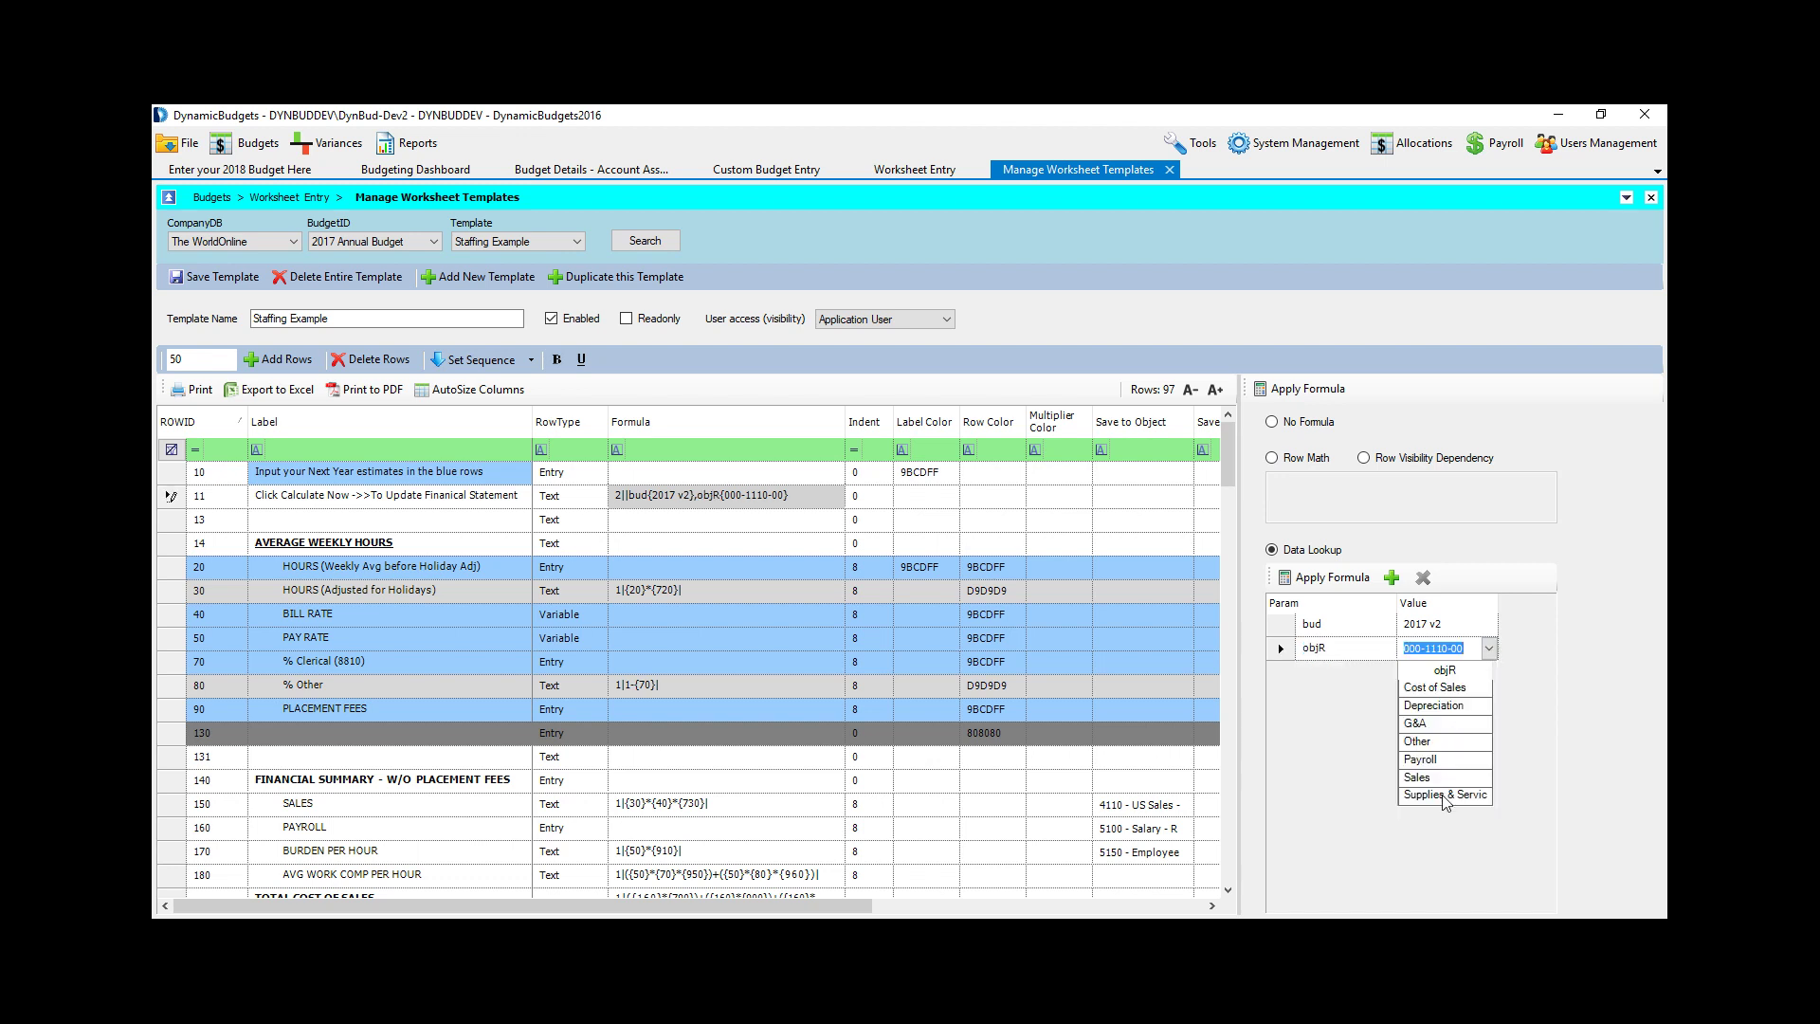
left_click(1487, 839)
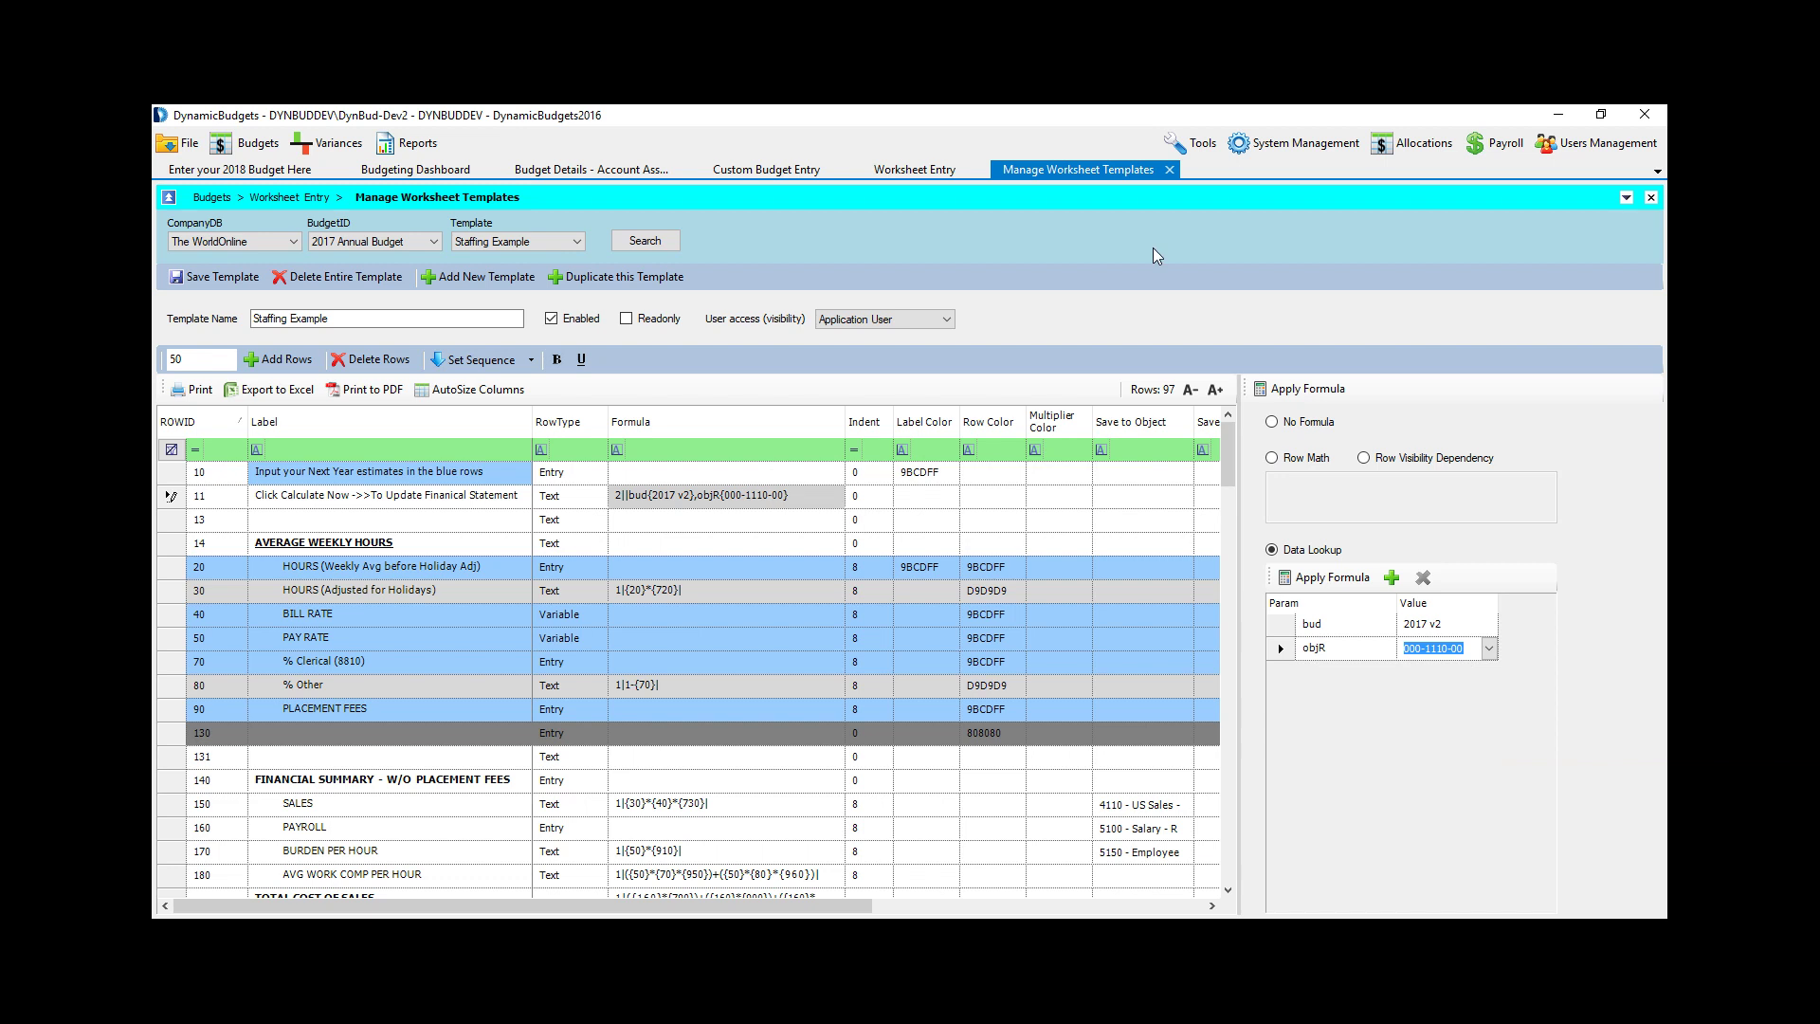
left_click(1299, 142)
mouse_move(1306, 304)
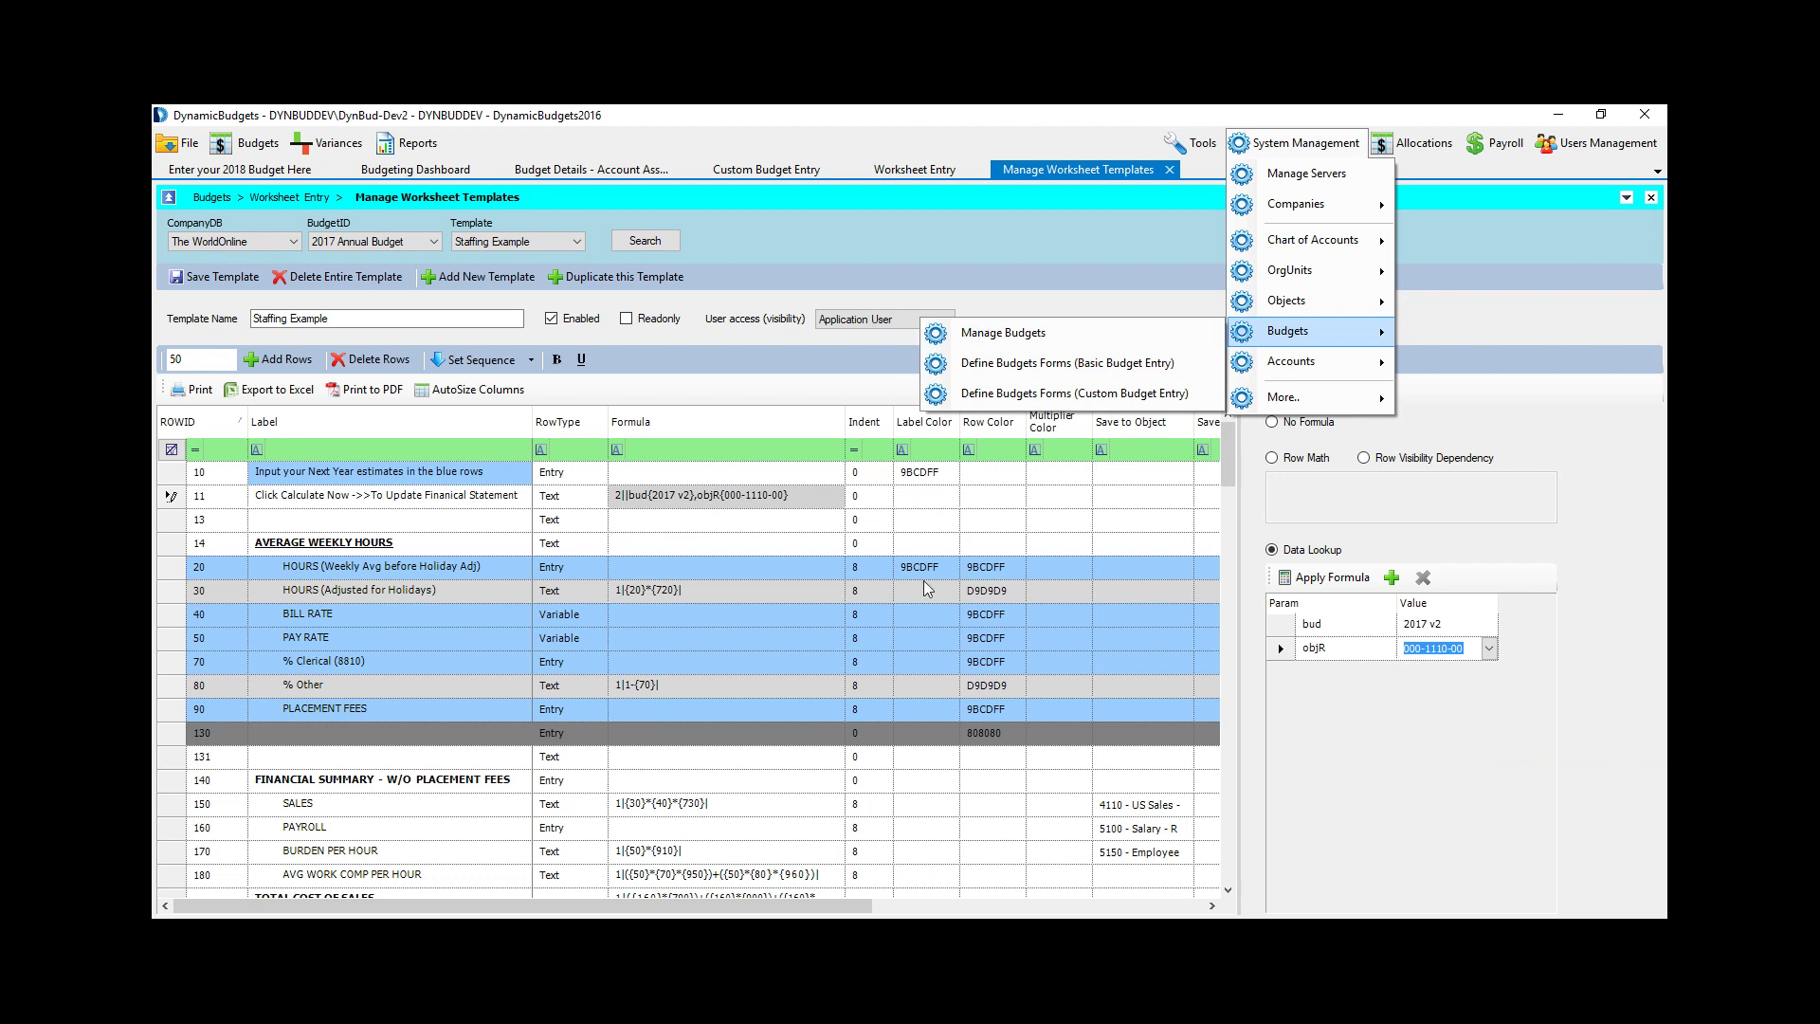
left_click(982, 519)
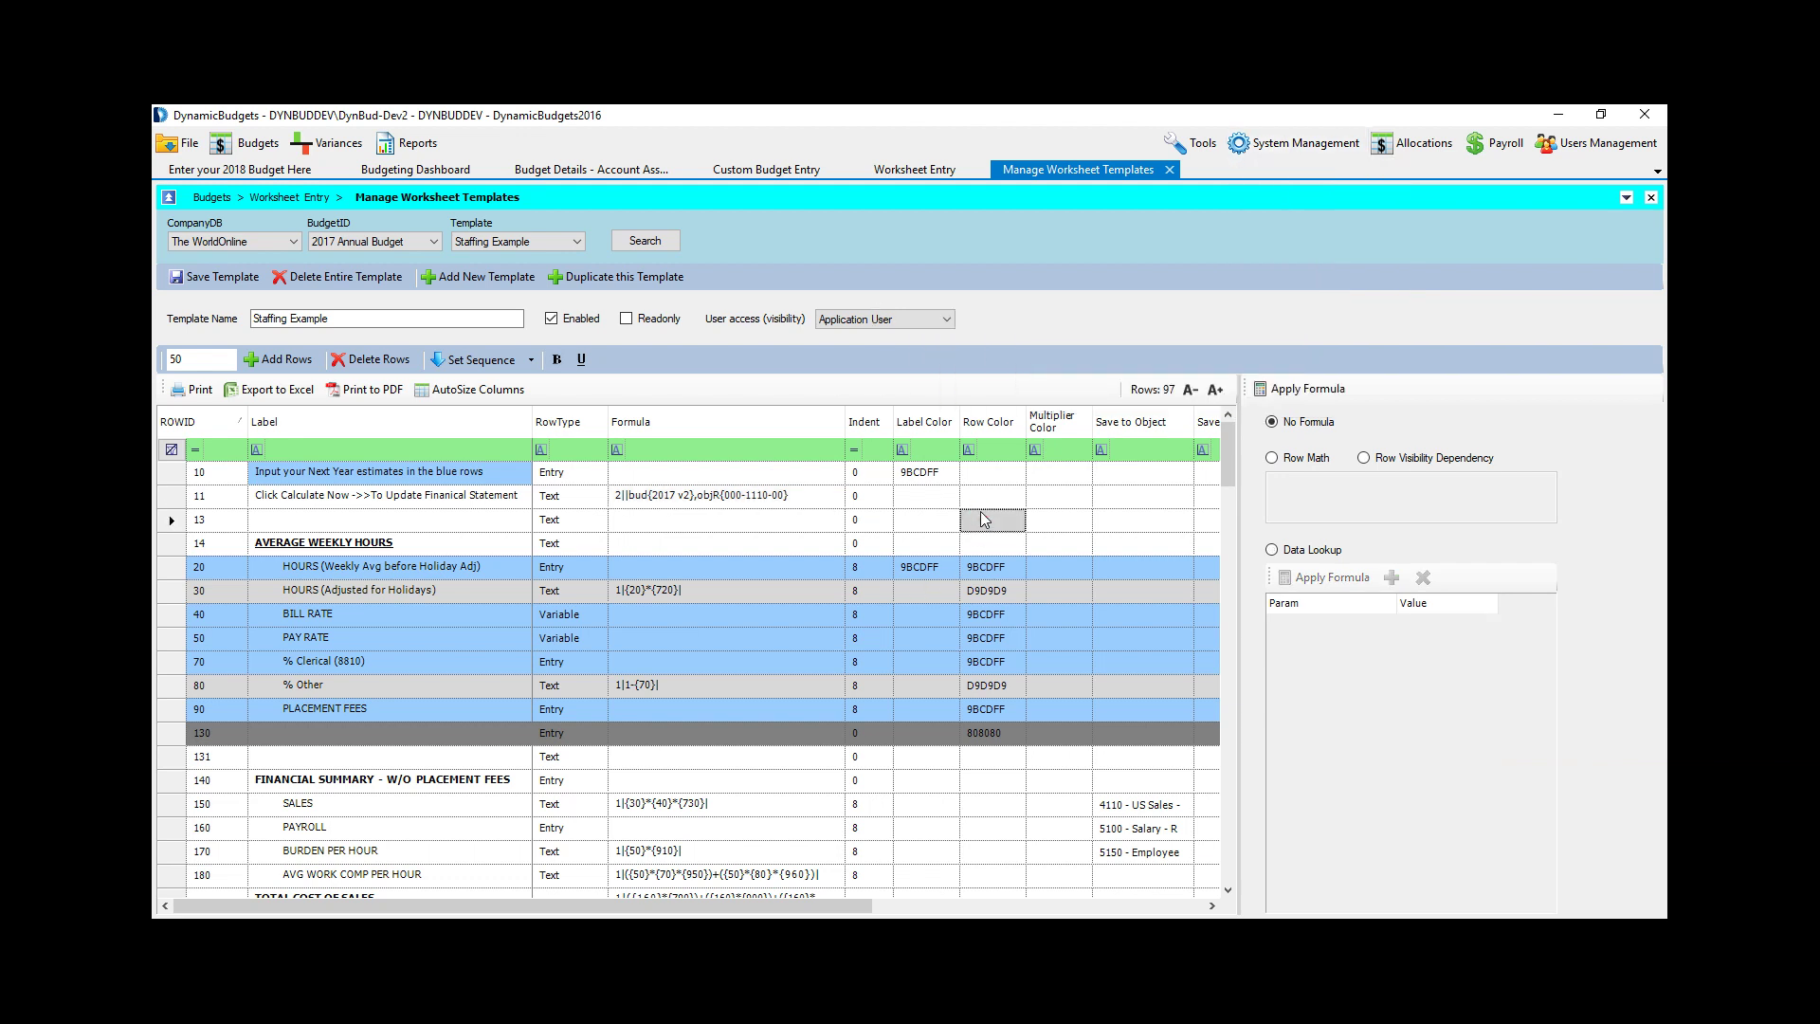
Step: Close all open budgeting screens
left_click(1628, 198)
left_click(1443, 196)
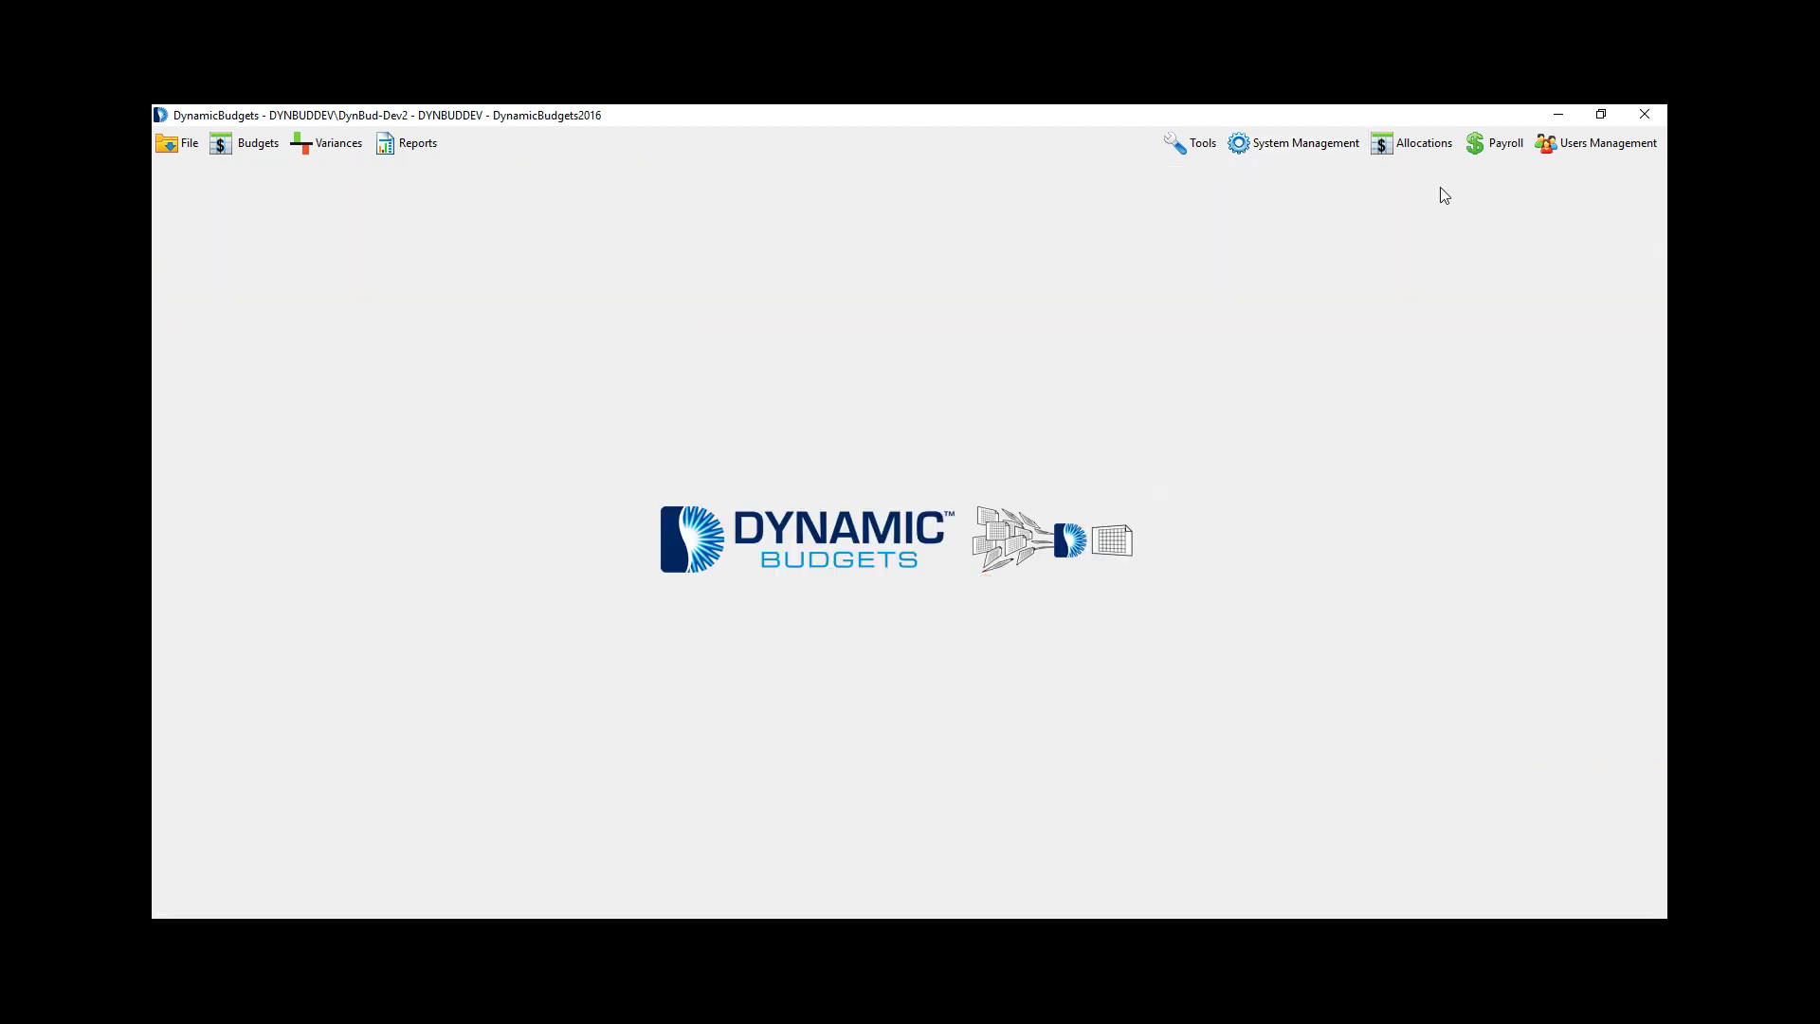
Step: Open Payroll Expense Definitions and load the definitions for The WorldOnline's 2017 Annual Budget
left_click(1501, 143)
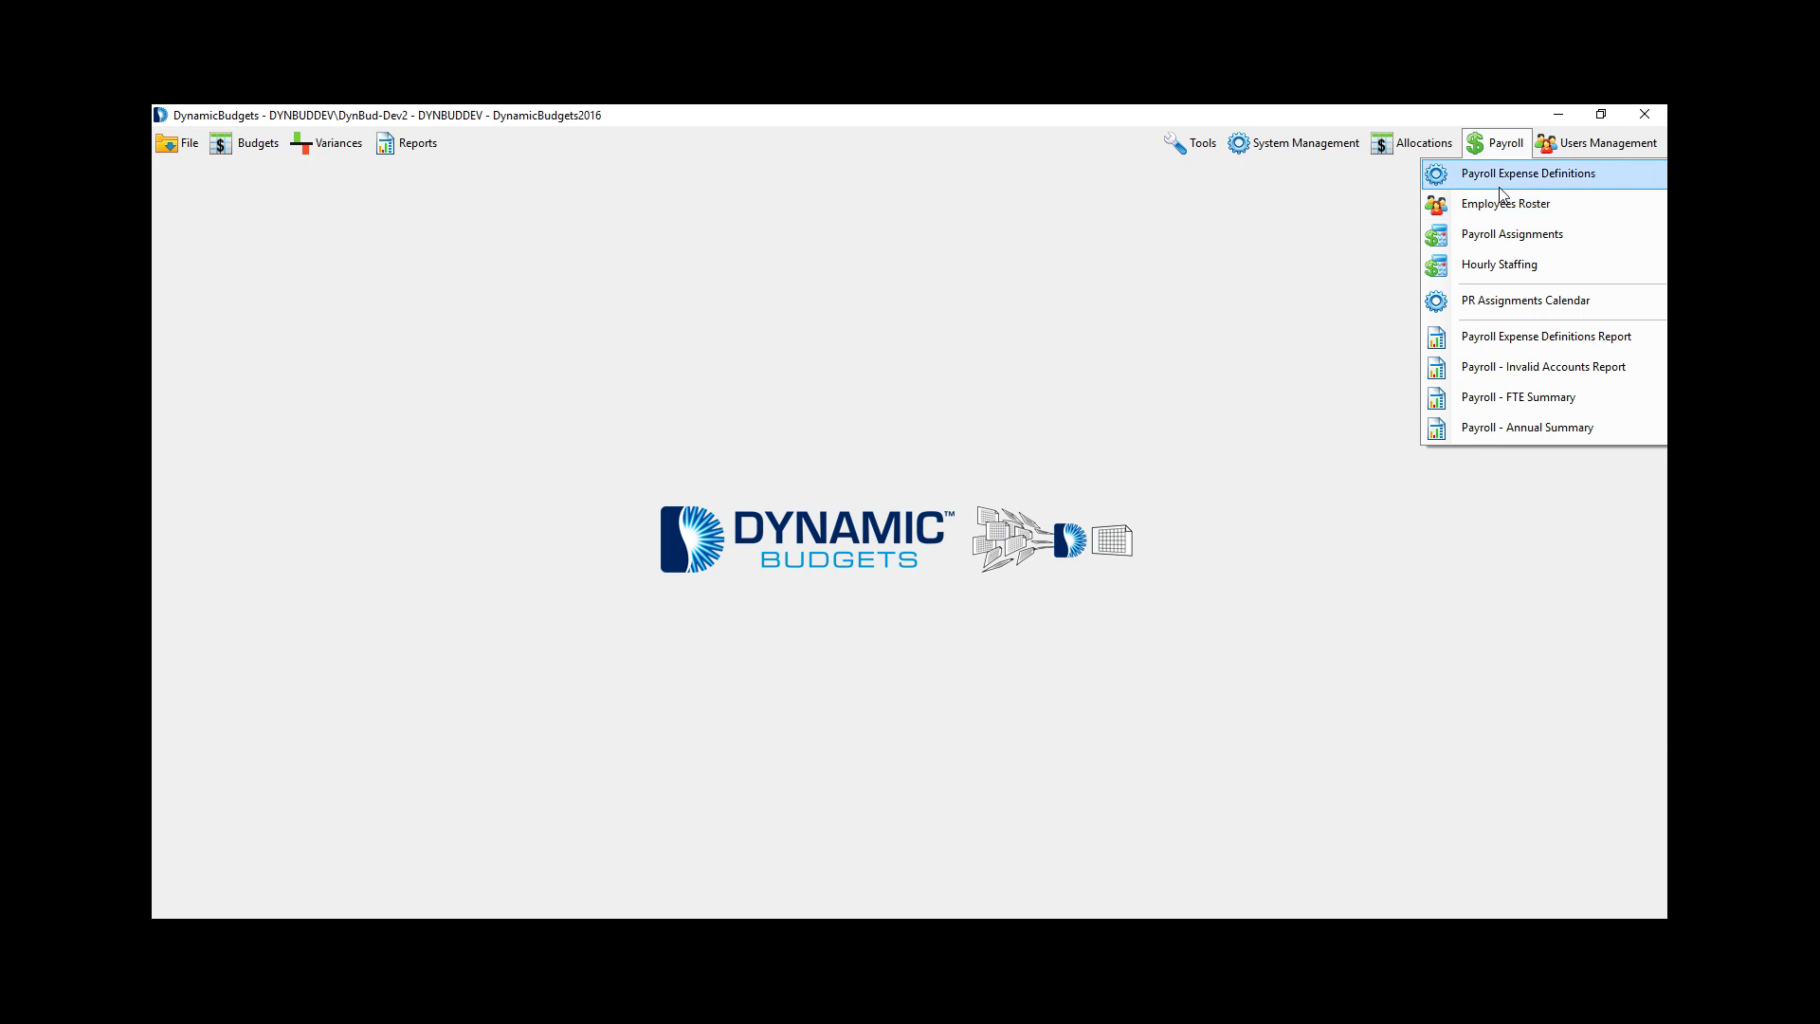
left_click(1498, 176)
left_click(658, 214)
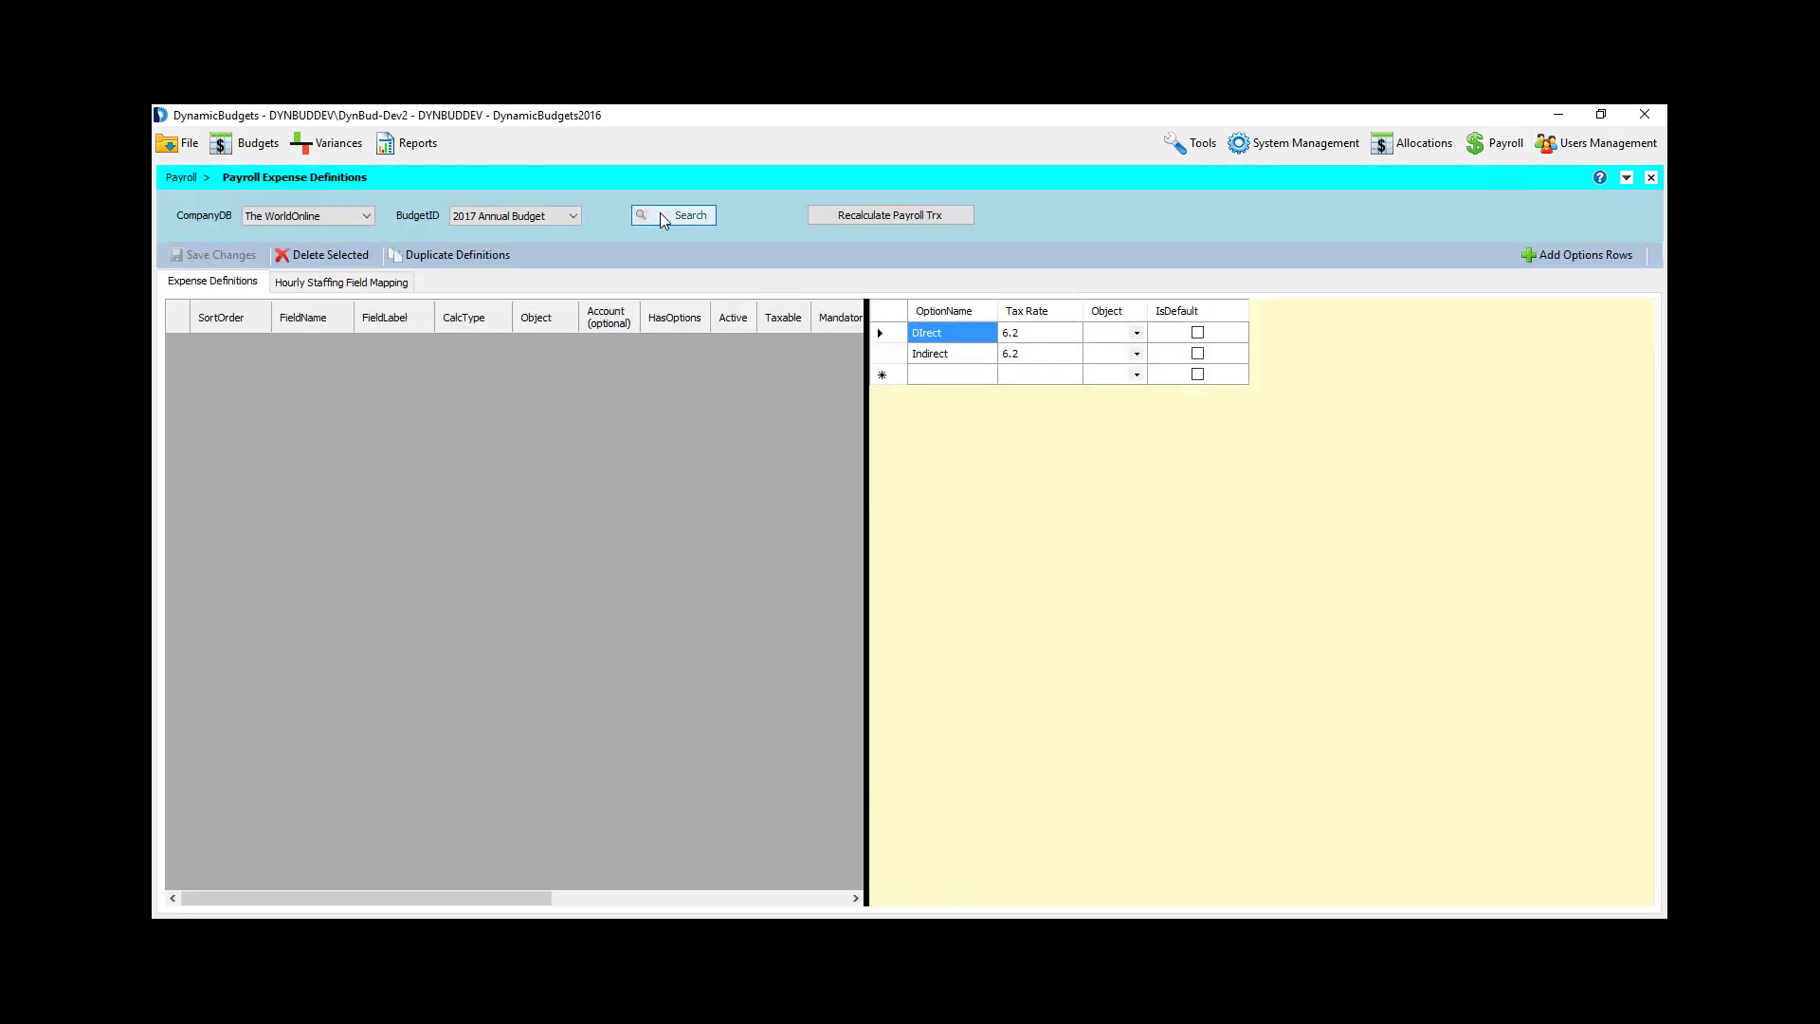
Step: Examine the option rows of the FICA, Health and WC expense definitions, including Health's period amounts
left_click(387, 344)
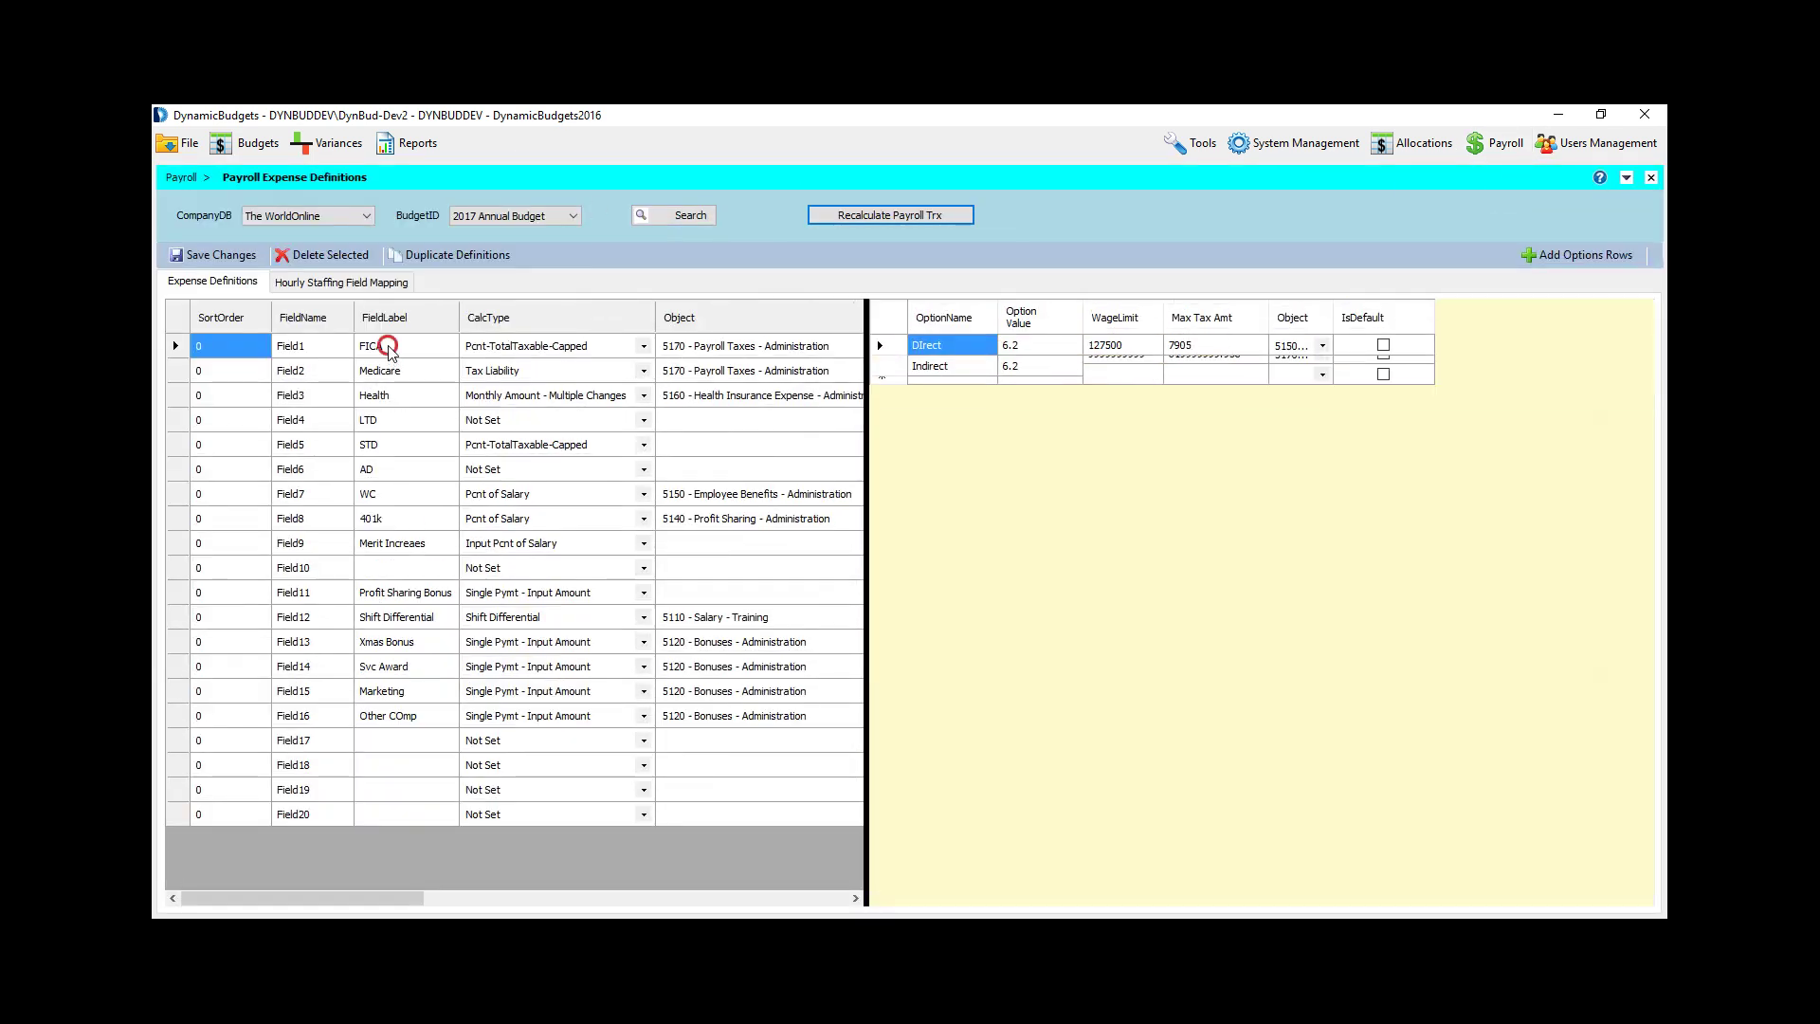
left_click(394, 396)
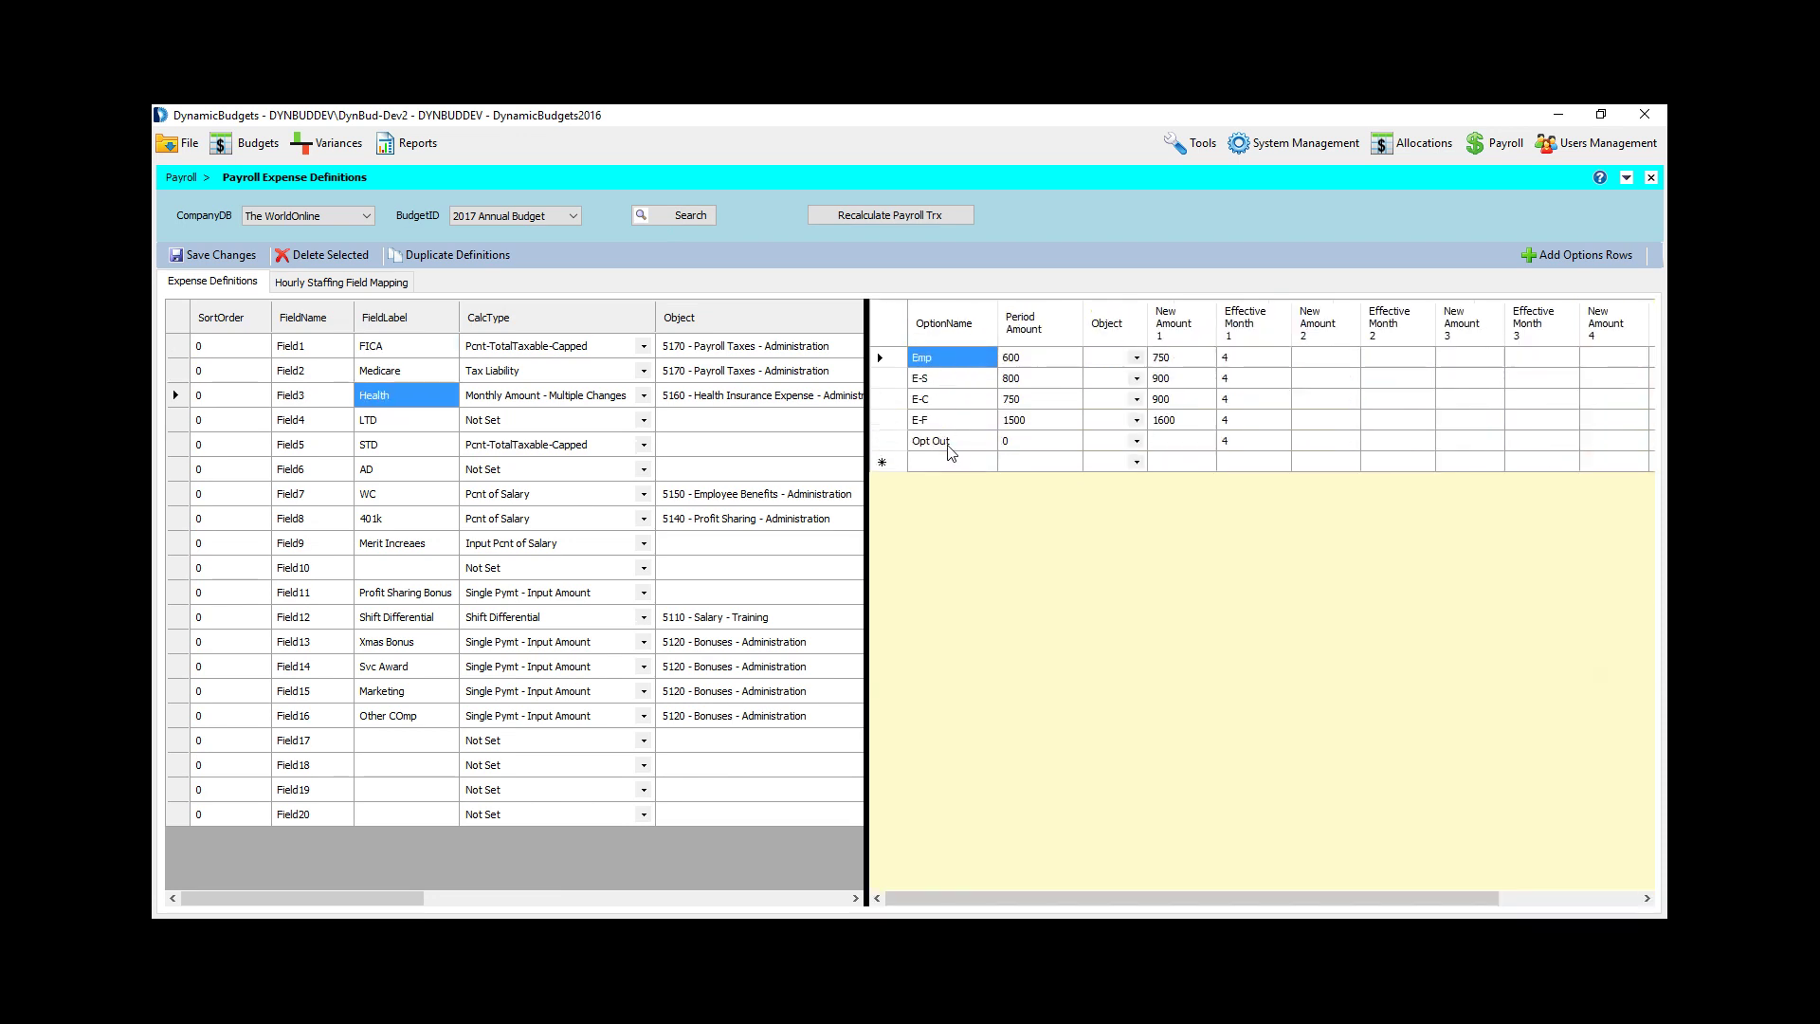
left_click(1036, 366)
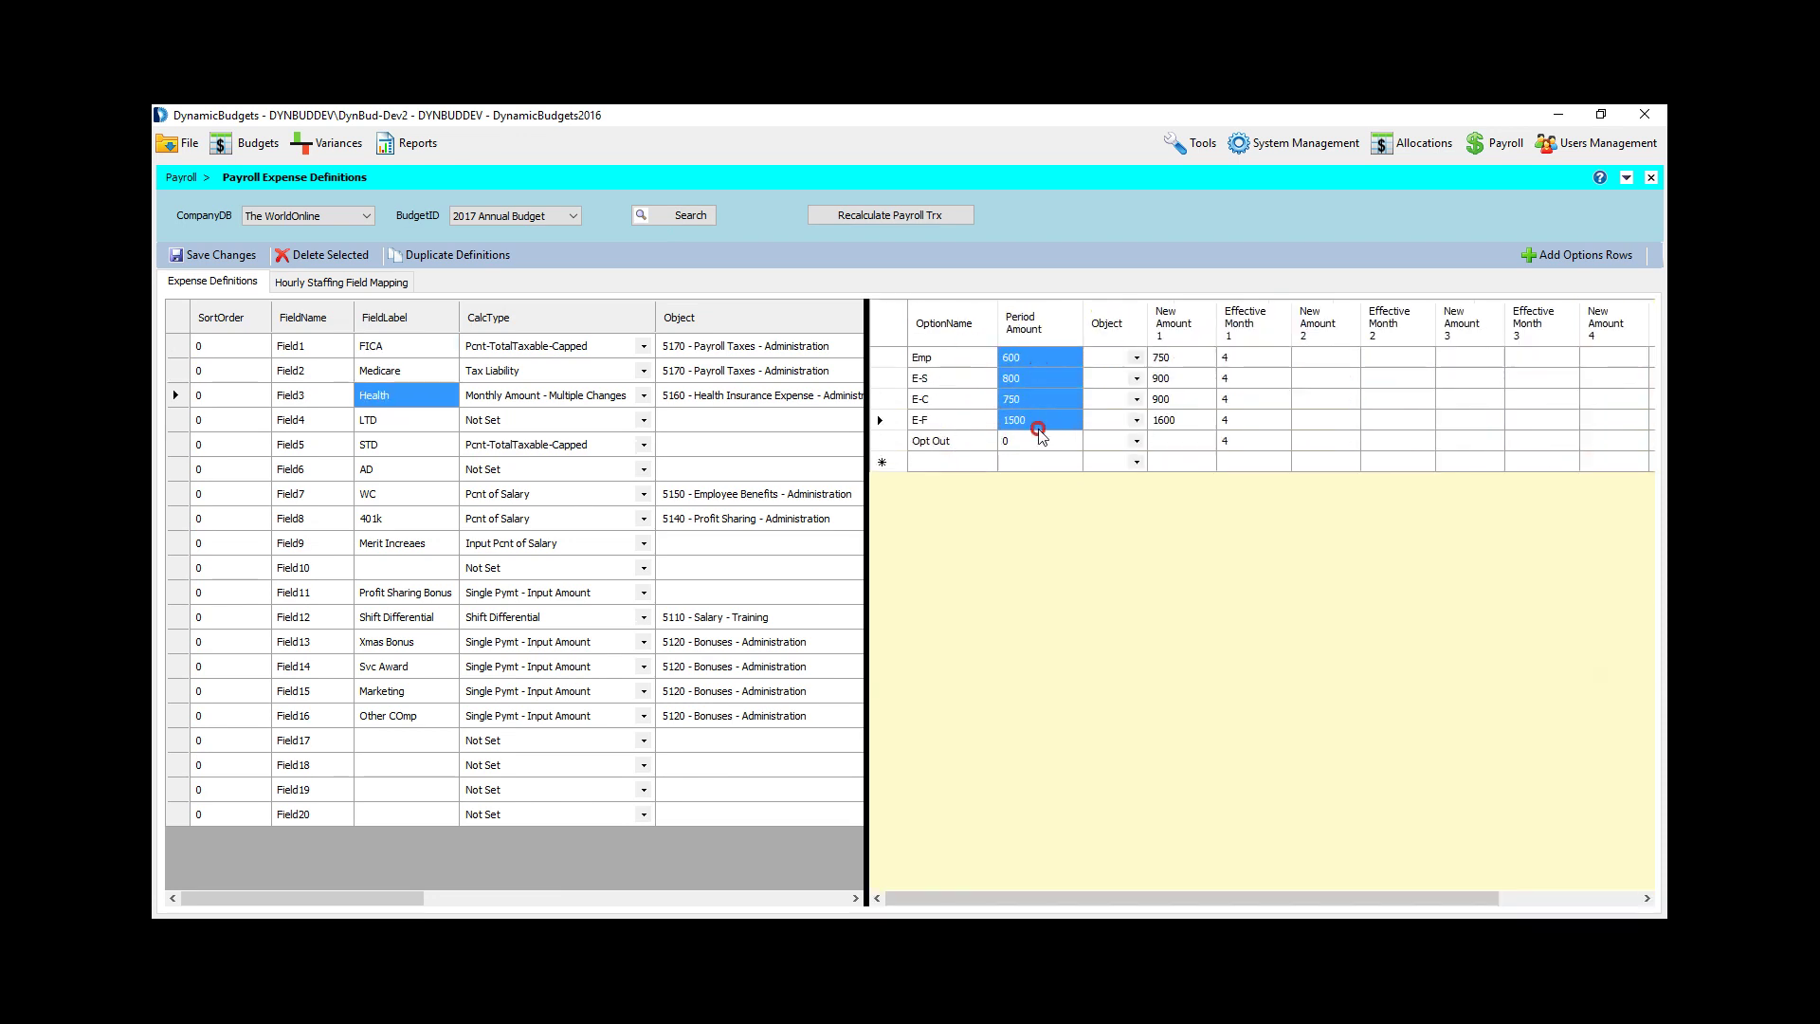
left_click(408, 469)
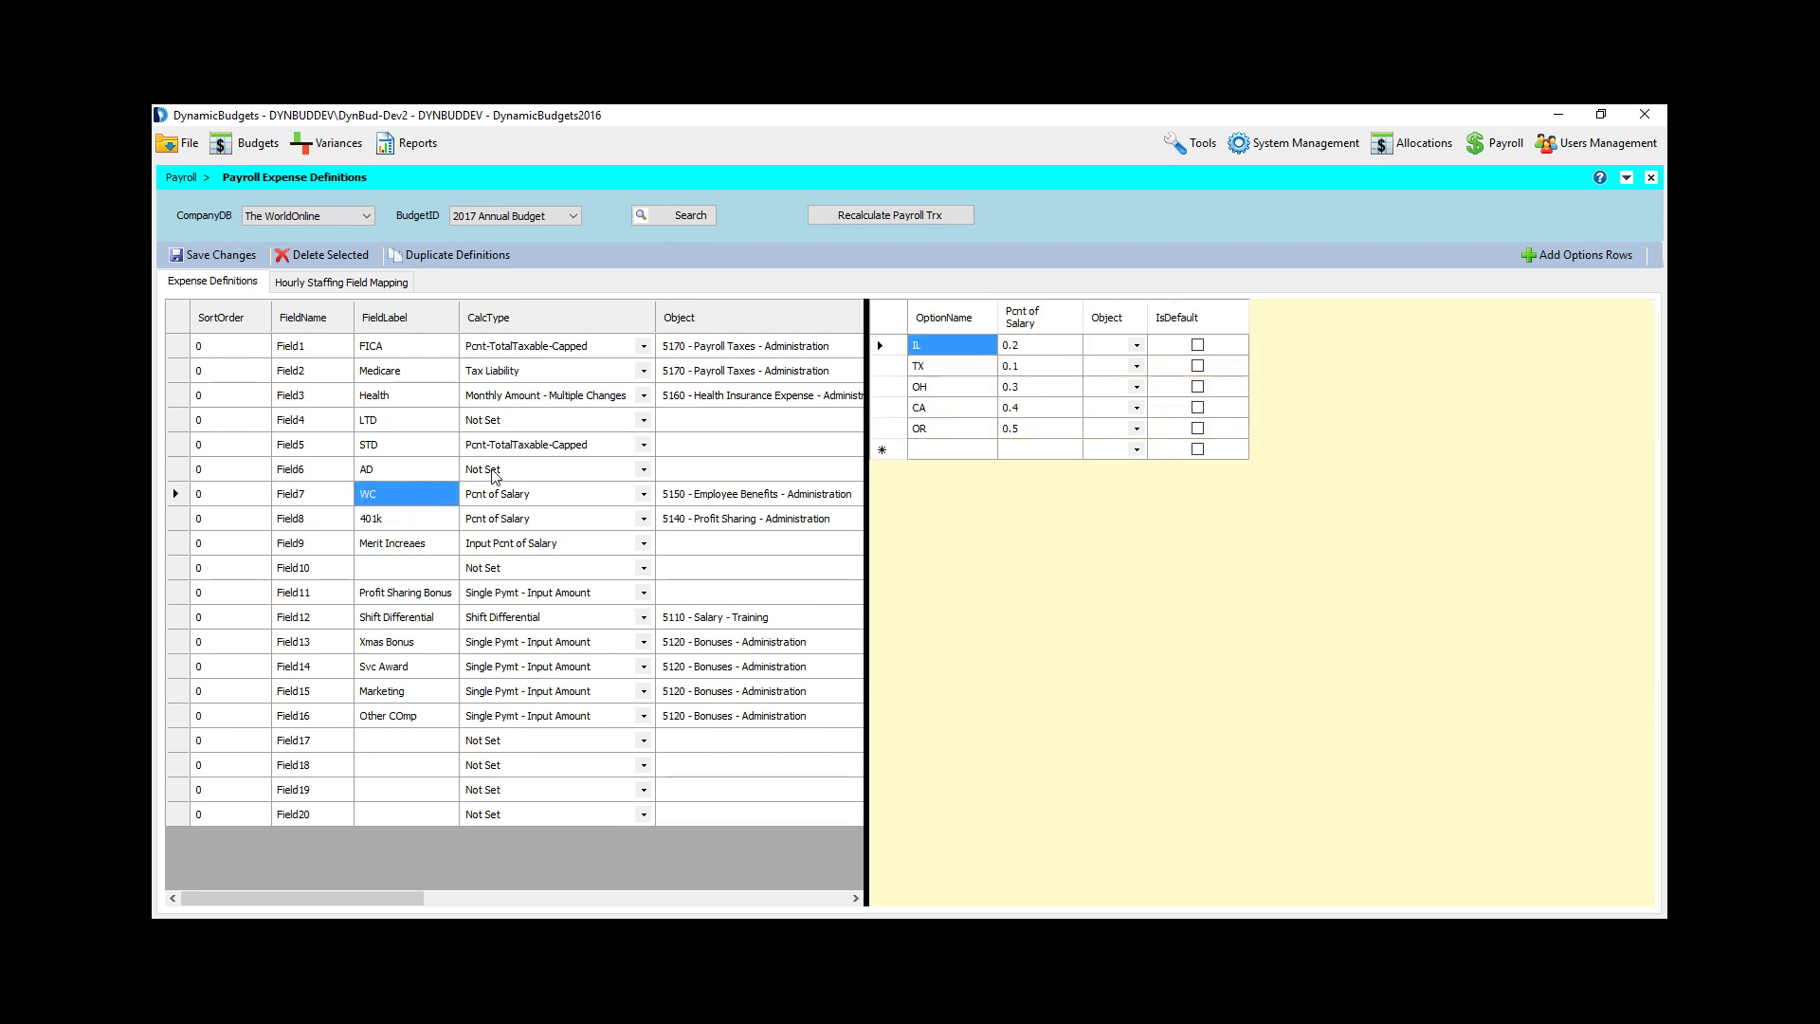
Step: View the available calculation types for the LTD definition without changing its setting
left_click(603, 396)
left_click(641, 420)
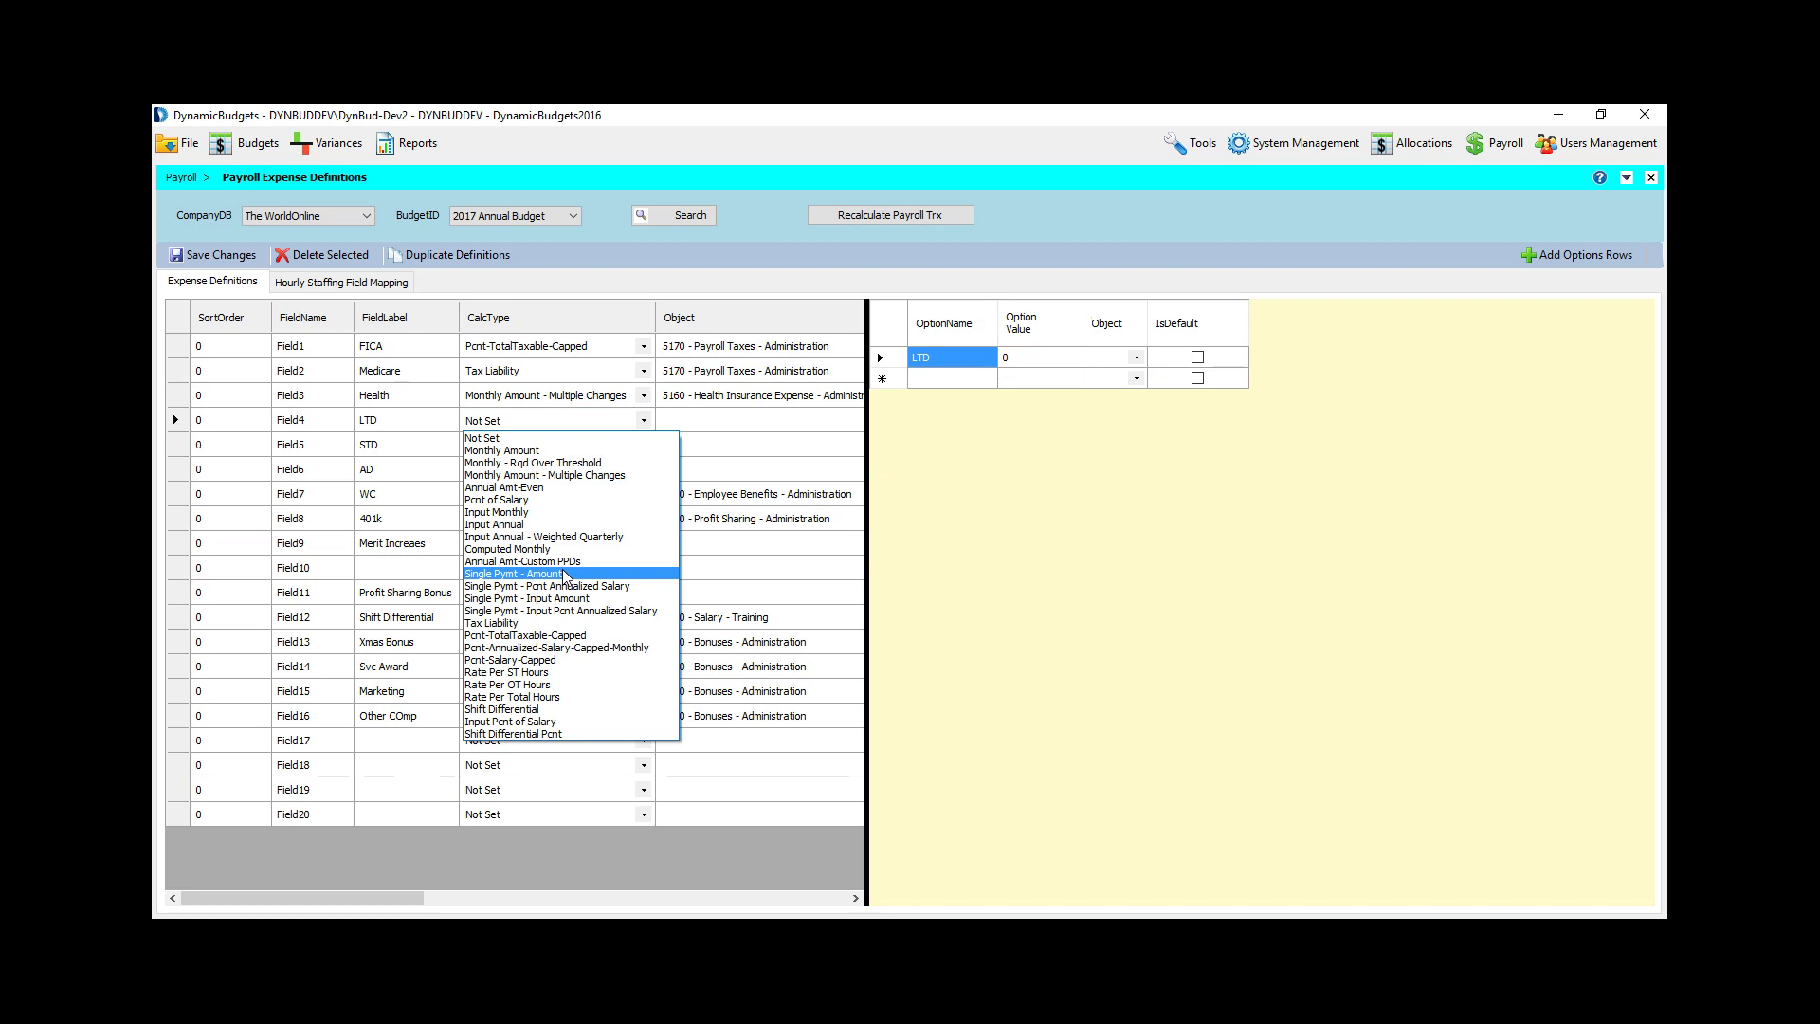
left_click(365, 523)
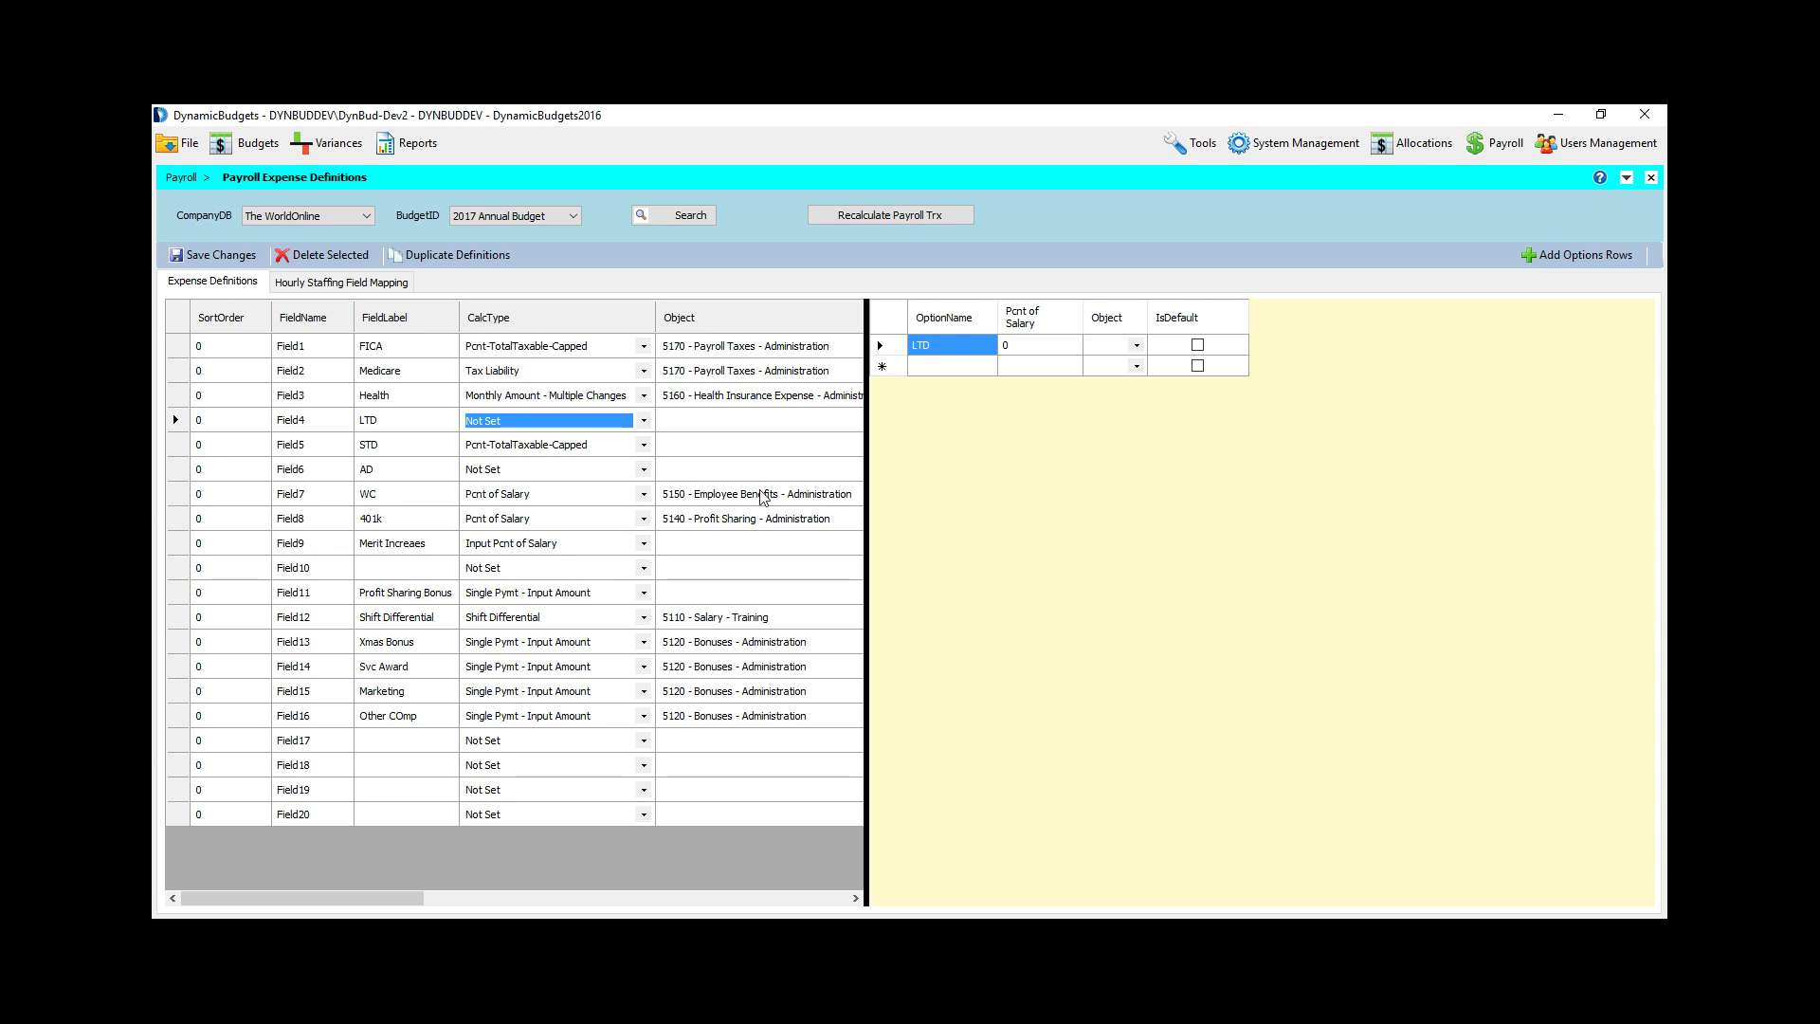
Step: Open Payroll Assignments and load the 2017 Annual Budget assignments for OrgUnit 100 - La Palma
left_click(1505, 144)
left_click(1507, 234)
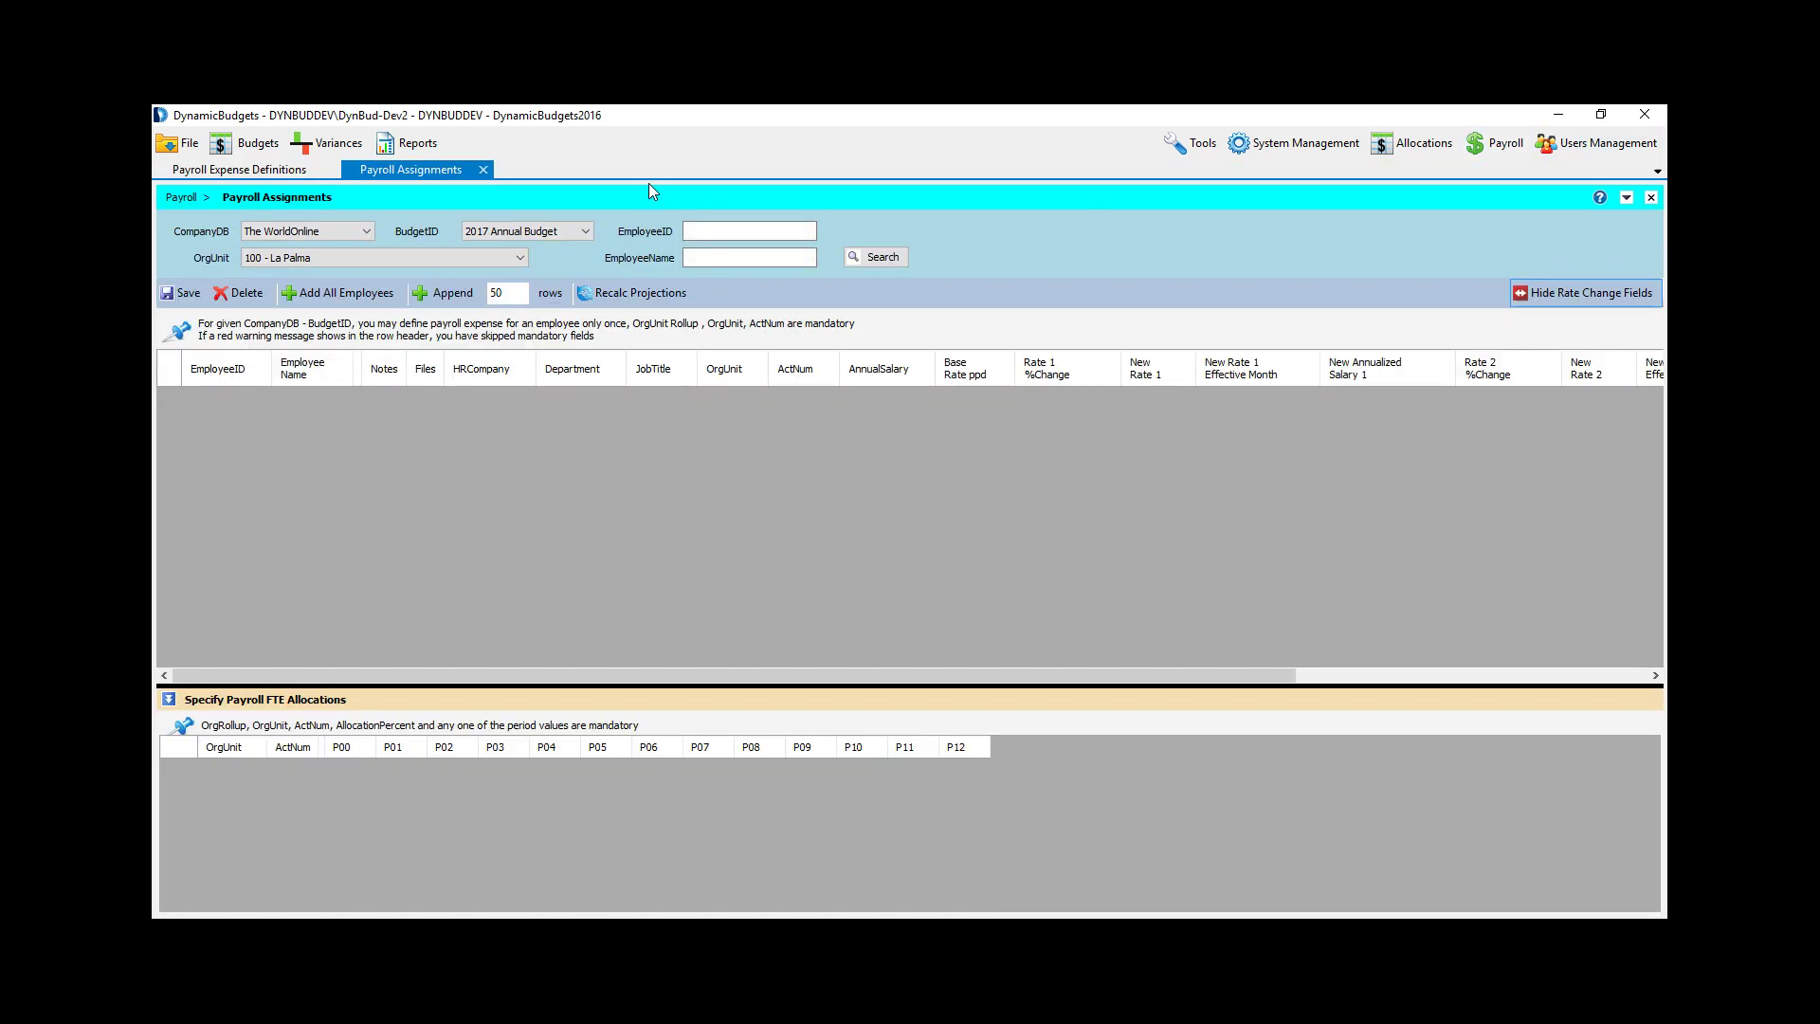
left_click(878, 258)
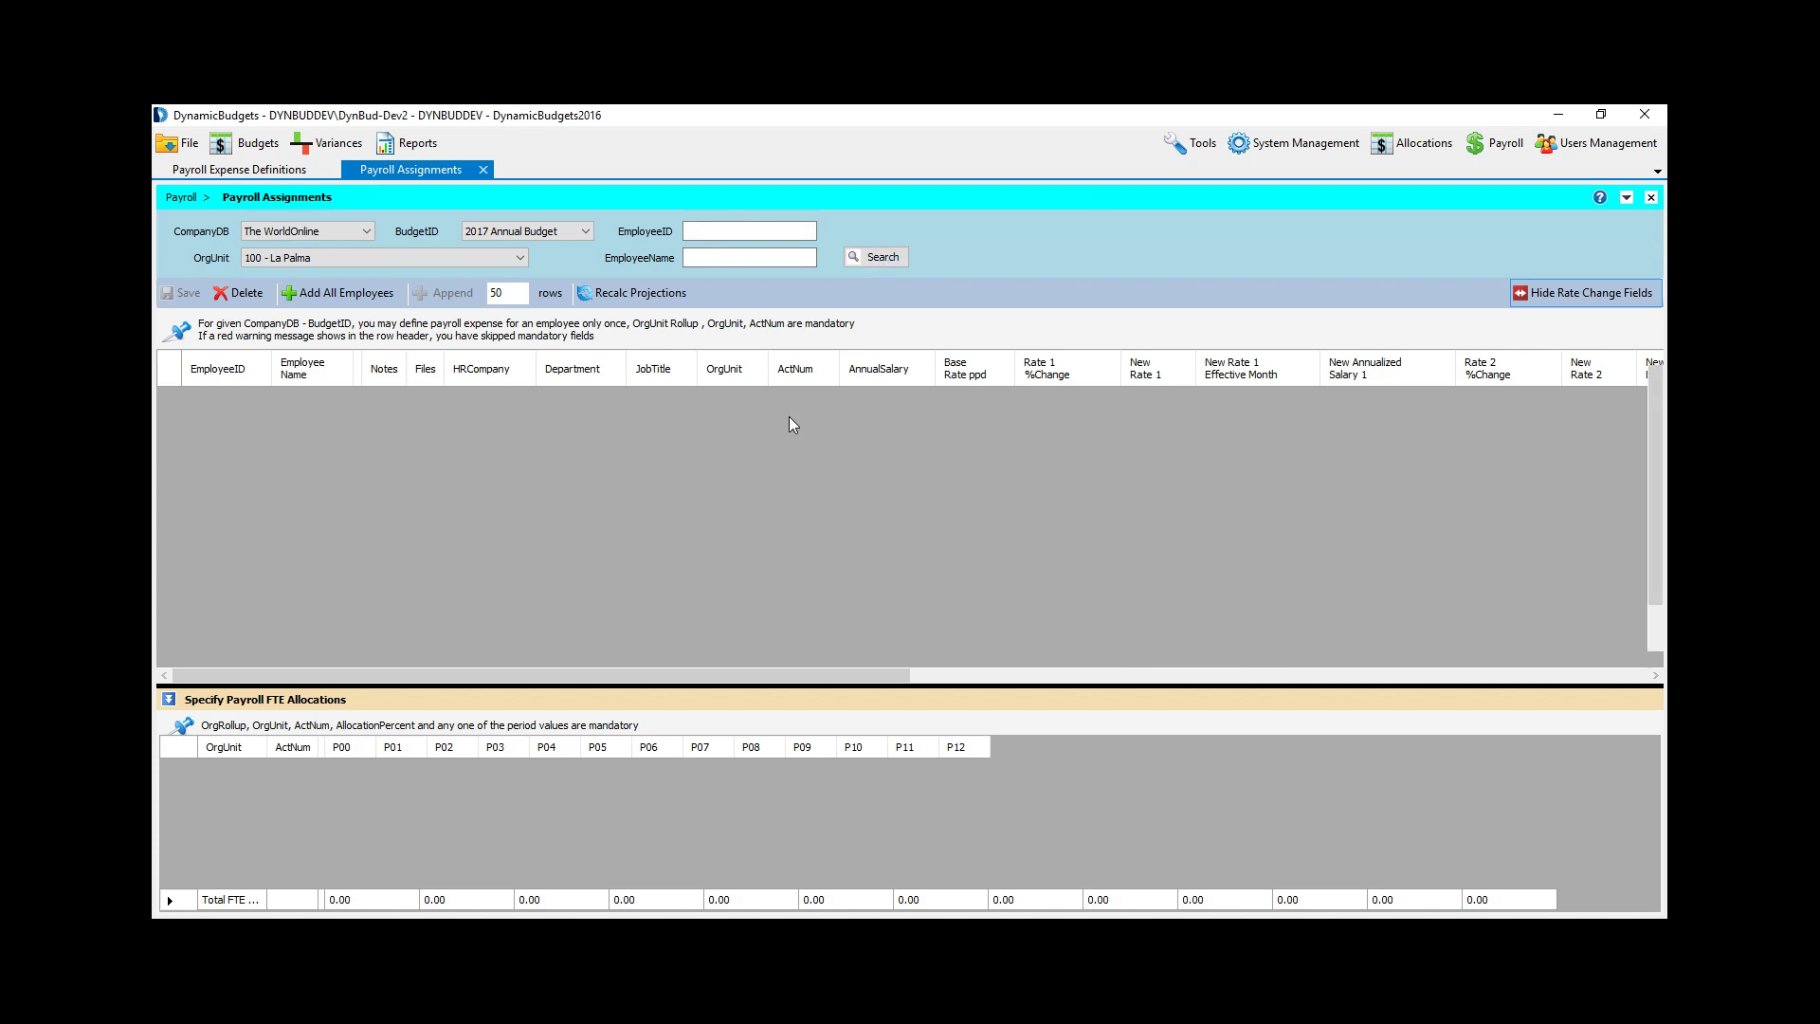
Step: Examine the first employee's annual salary, rate change and eligible start date fields
left_click(1033, 410)
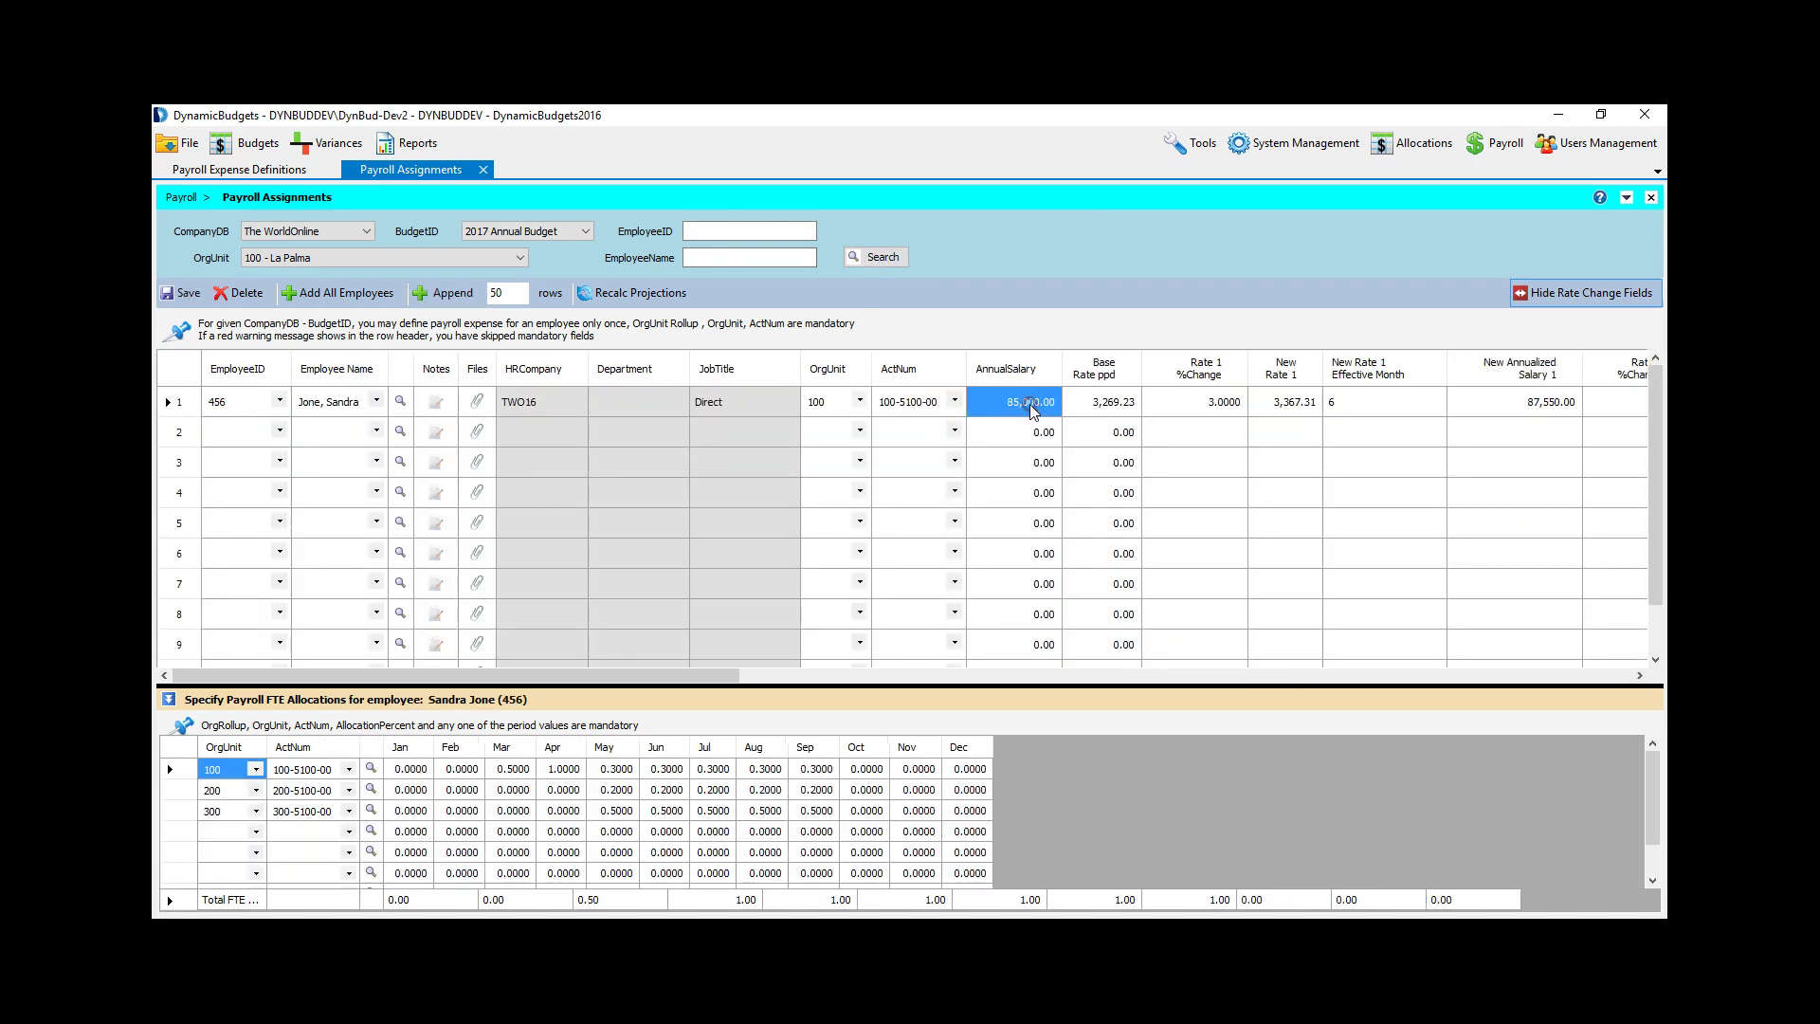
left_click(1174, 397)
key("Right")
key("Right")
key("Right")
key("Right")
key("Right")
key("Right")
key("Right")
key("Right")
key("Right")
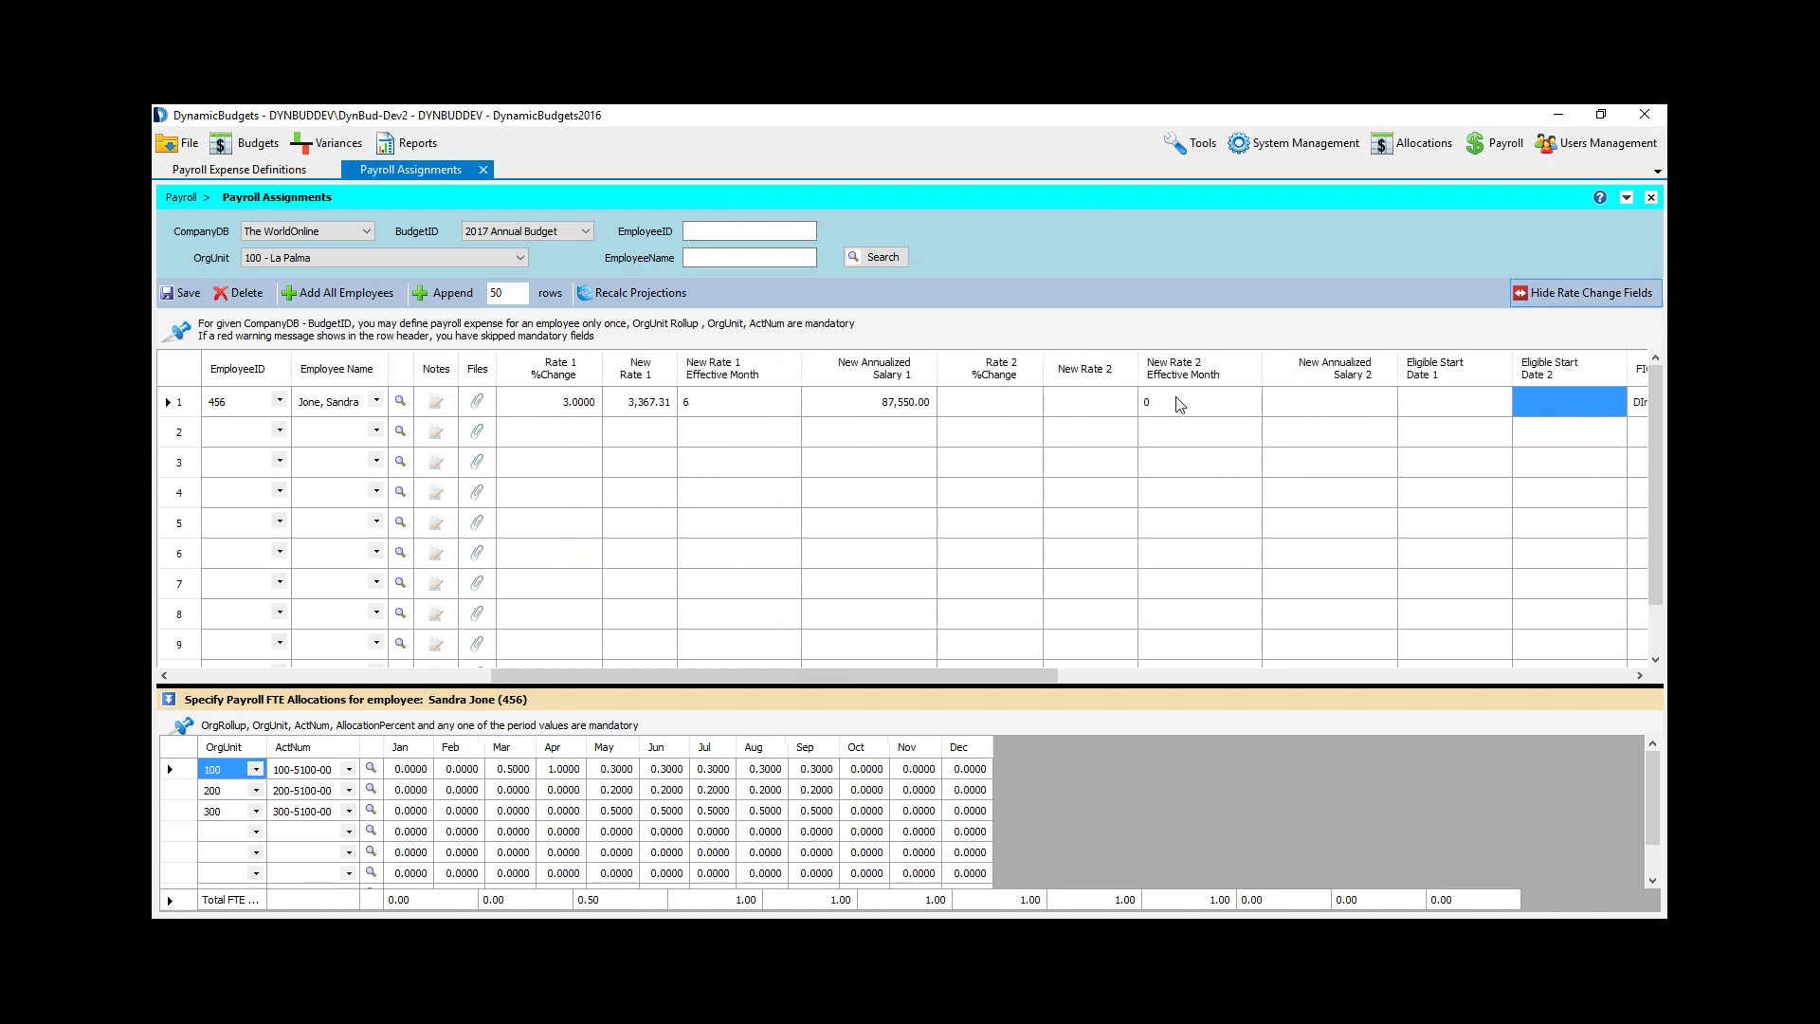
key("Left")
key("Left")
key("Left")
key("Left")
key("Left")
key("Left")
key("Left")
key("Left")
key("Left")
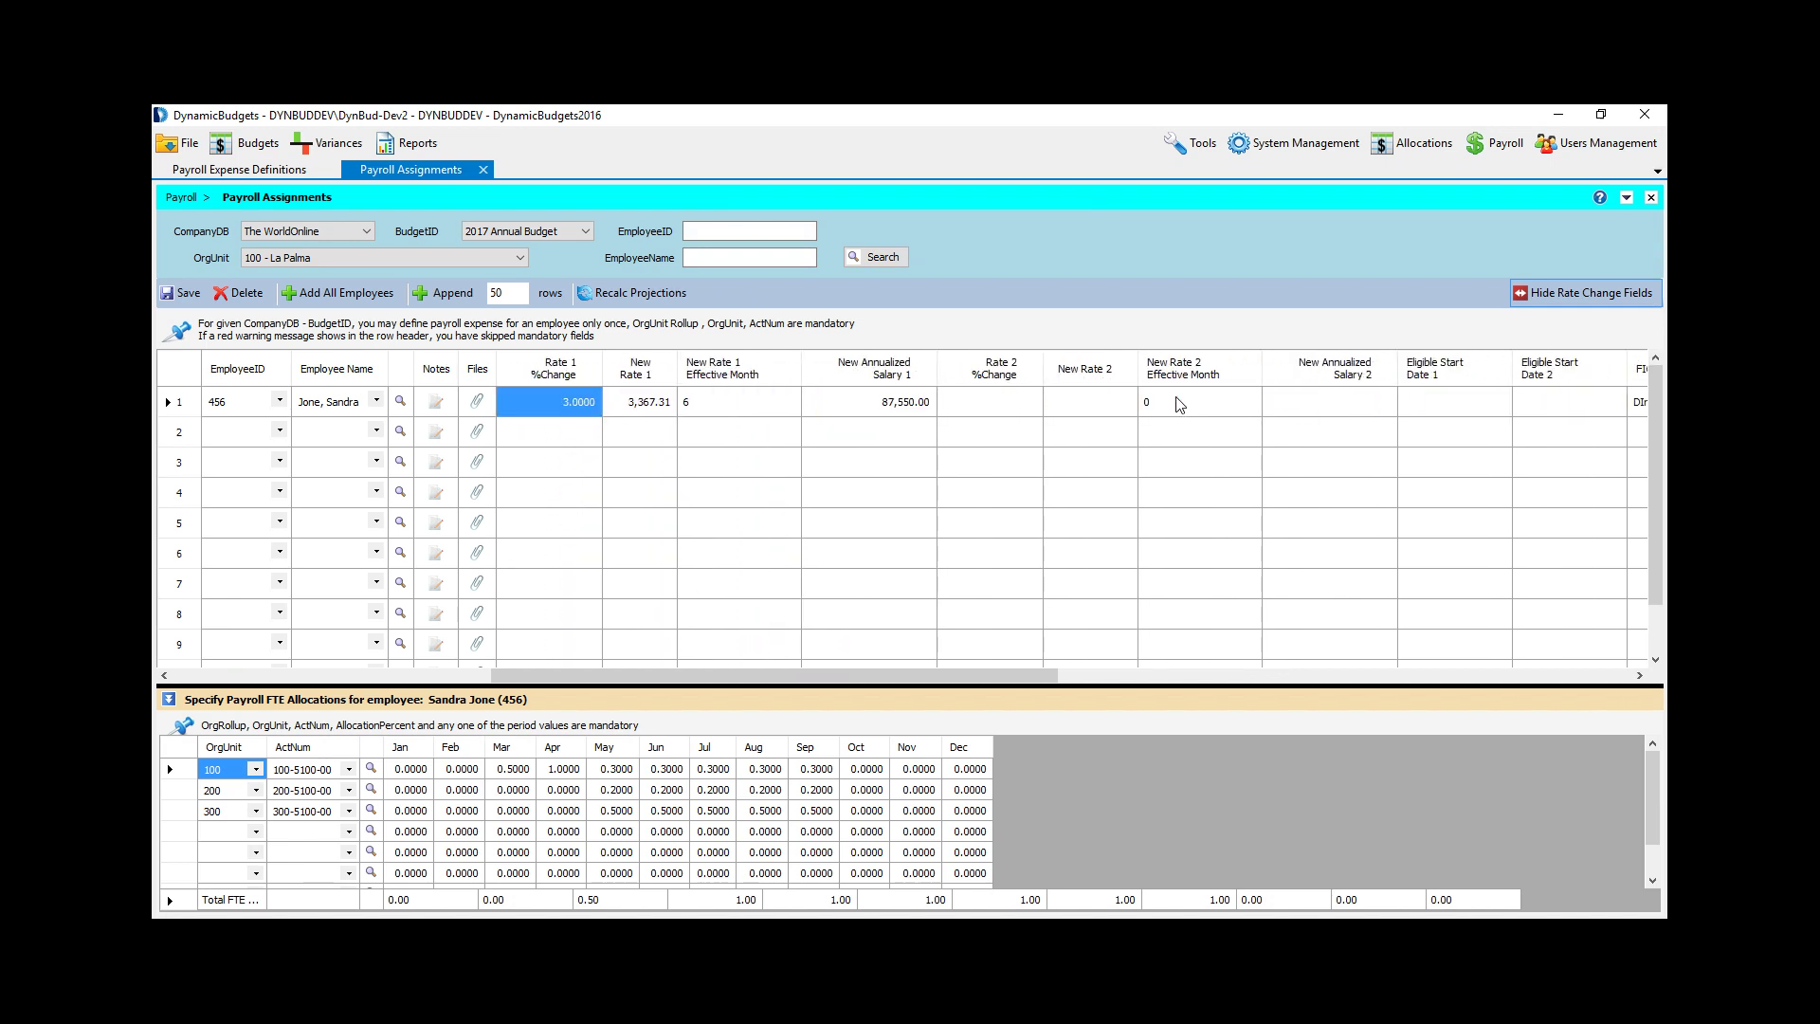
Step: Examine the first employee's fields from the rate changes through FICA, the bonuses and Other Comp
key("Right")
key("Right")
key("Right")
key("Right")
key("Right")
key("Right")
key("Right")
key("Right")
key("Right")
key("Right")
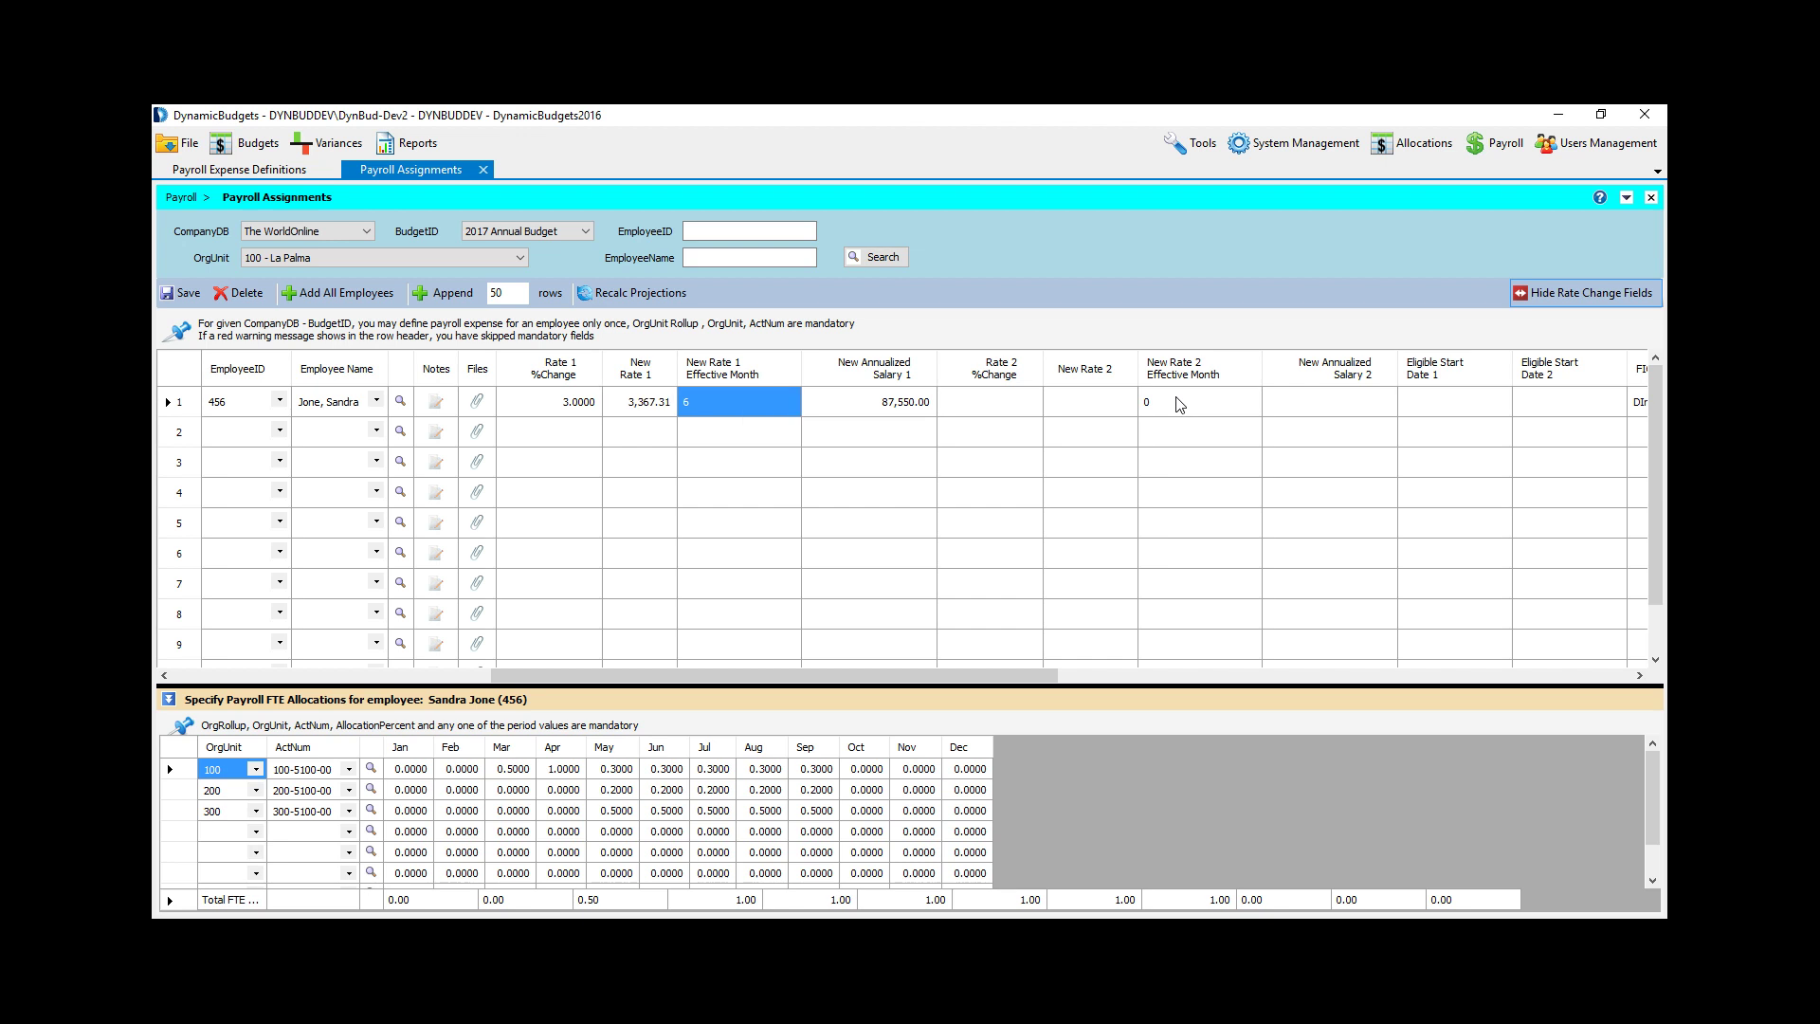
key("Right")
key("Right")
key("Right")
key("Right")
key("Right")
key("Right")
key("Right")
key("Right")
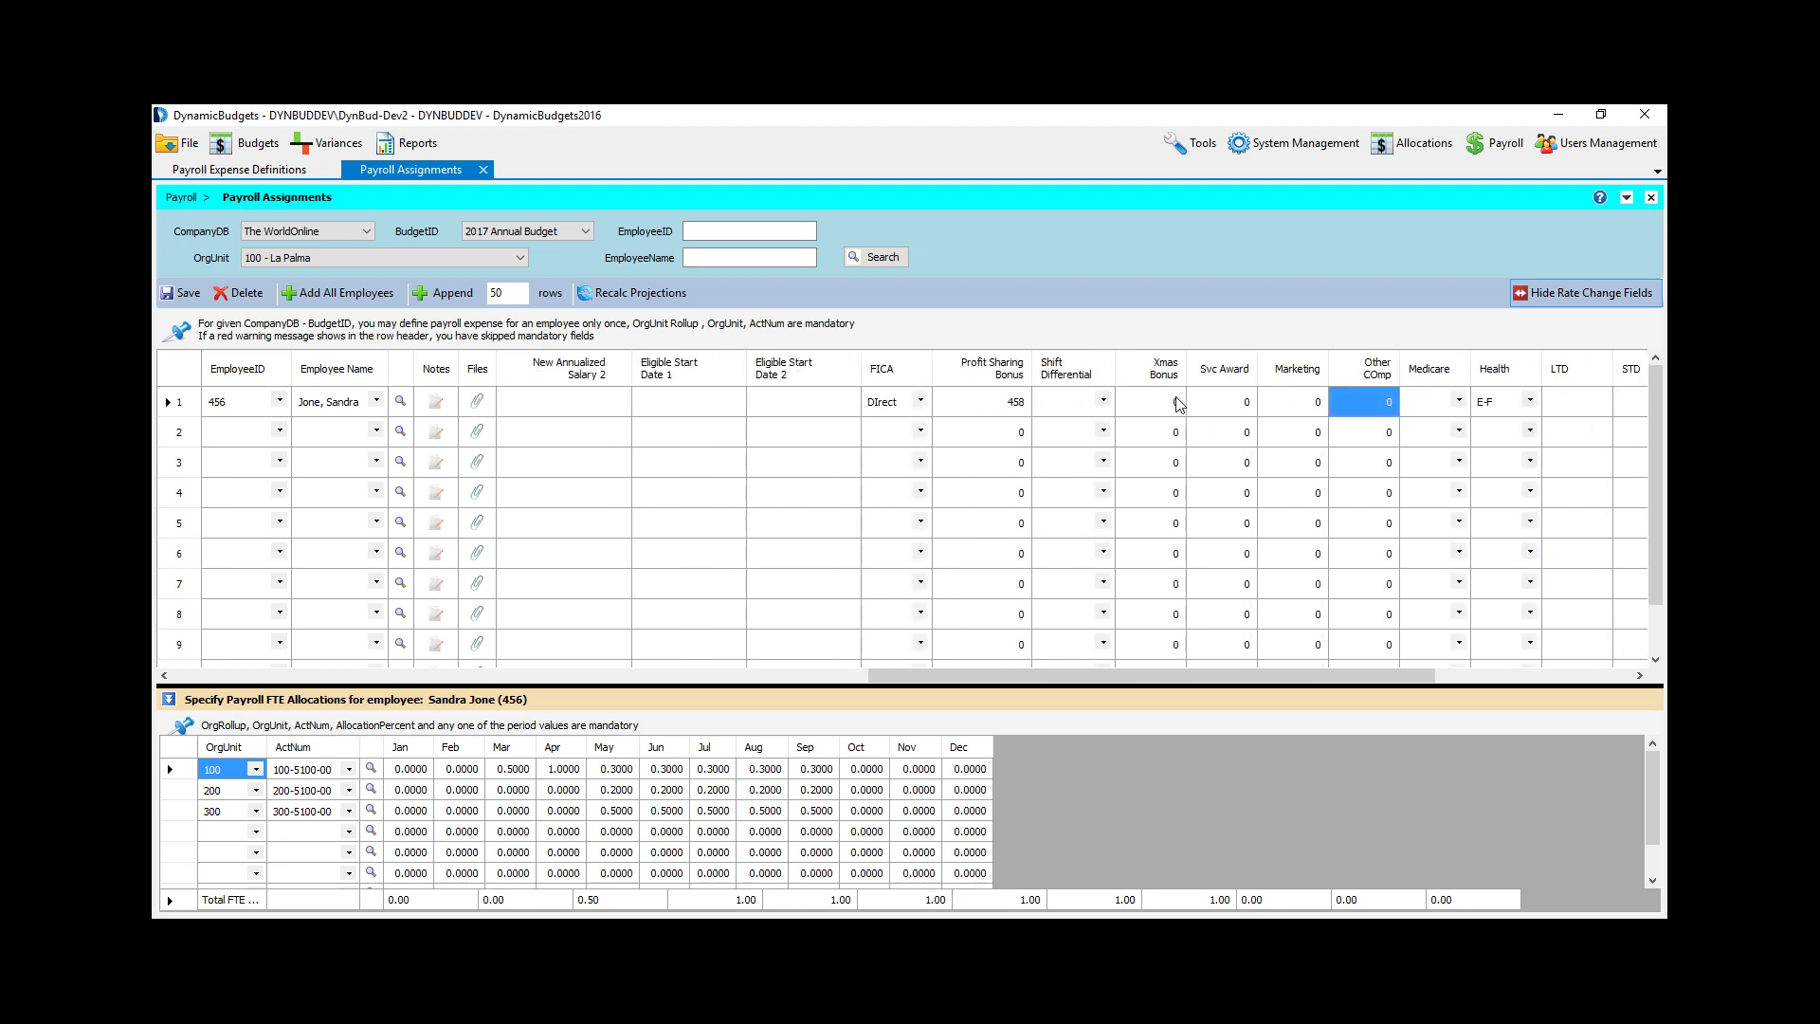
Step: Return to the start of the first employee's row, view the payroll projections preview and close it
key("Left")
key("Left")
key("Left")
key("Left")
key("Left")
key("Left")
key("Left")
key("Left")
key("Left")
key("Left")
key("Left")
key("Left")
key("Left")
key("Left")
key("Left")
key("Left")
key("Left")
key("Left")
key("Left")
key("Left")
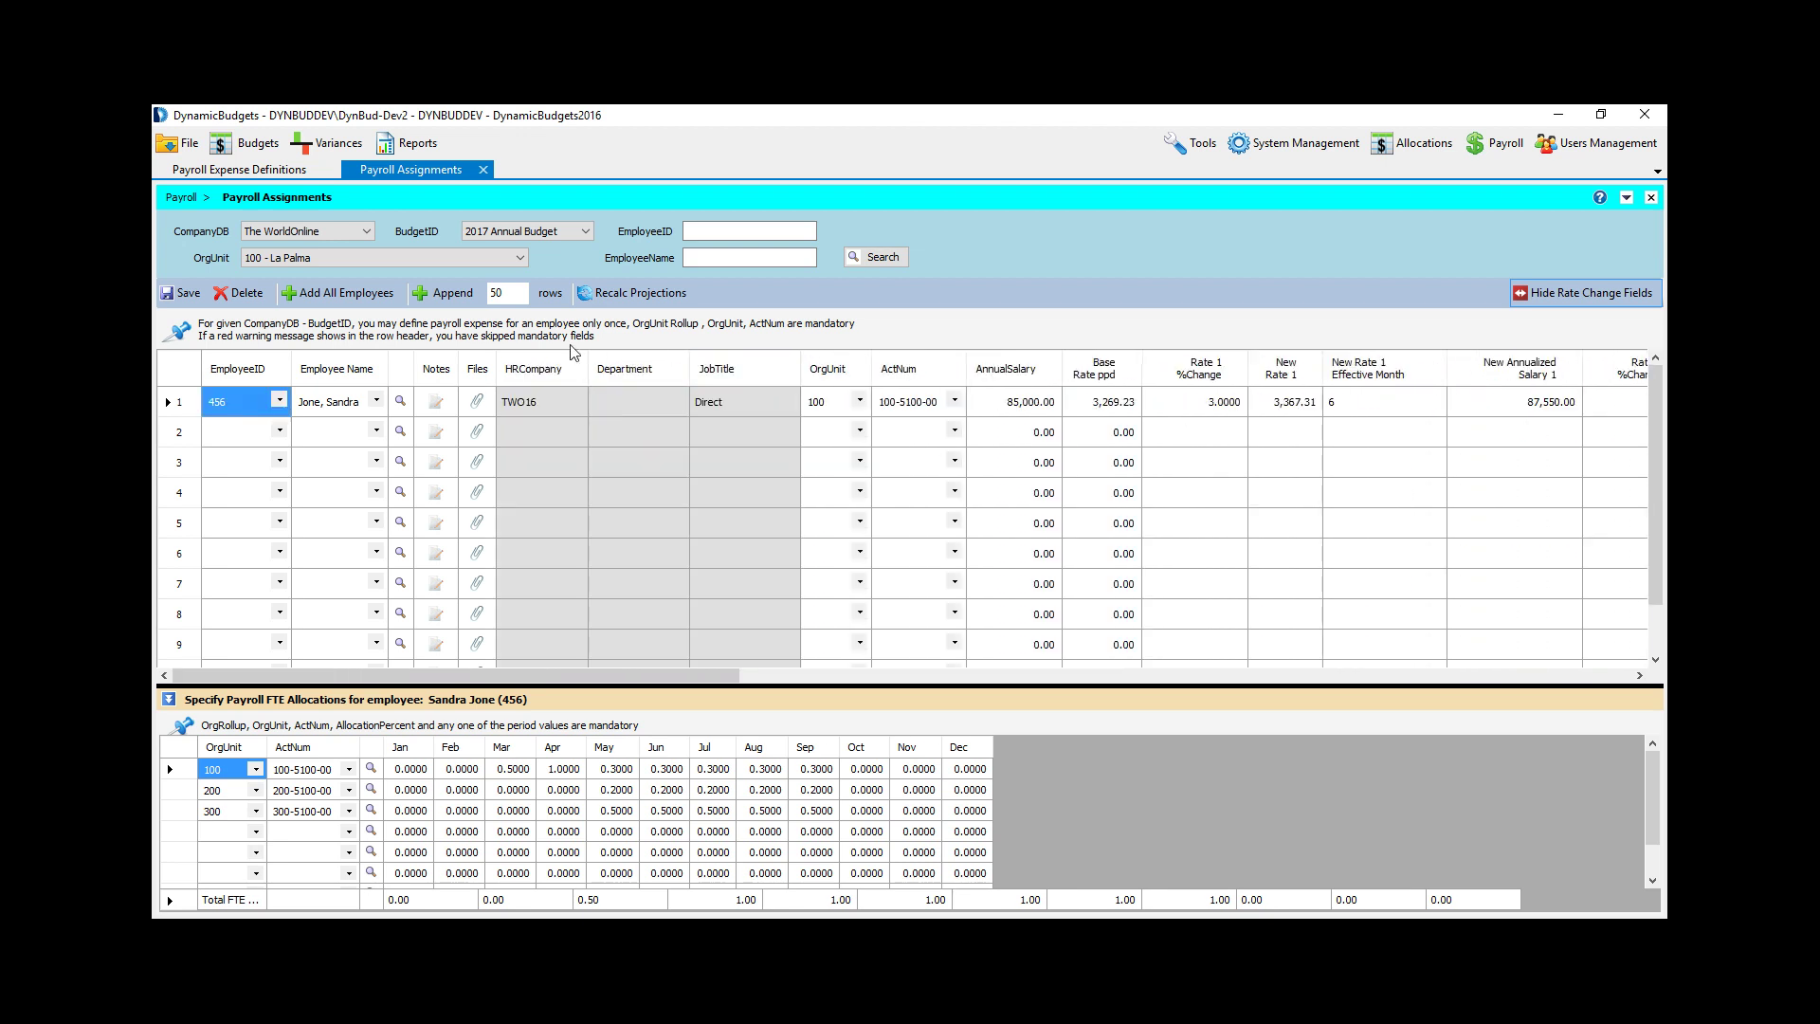
left_click(404, 403)
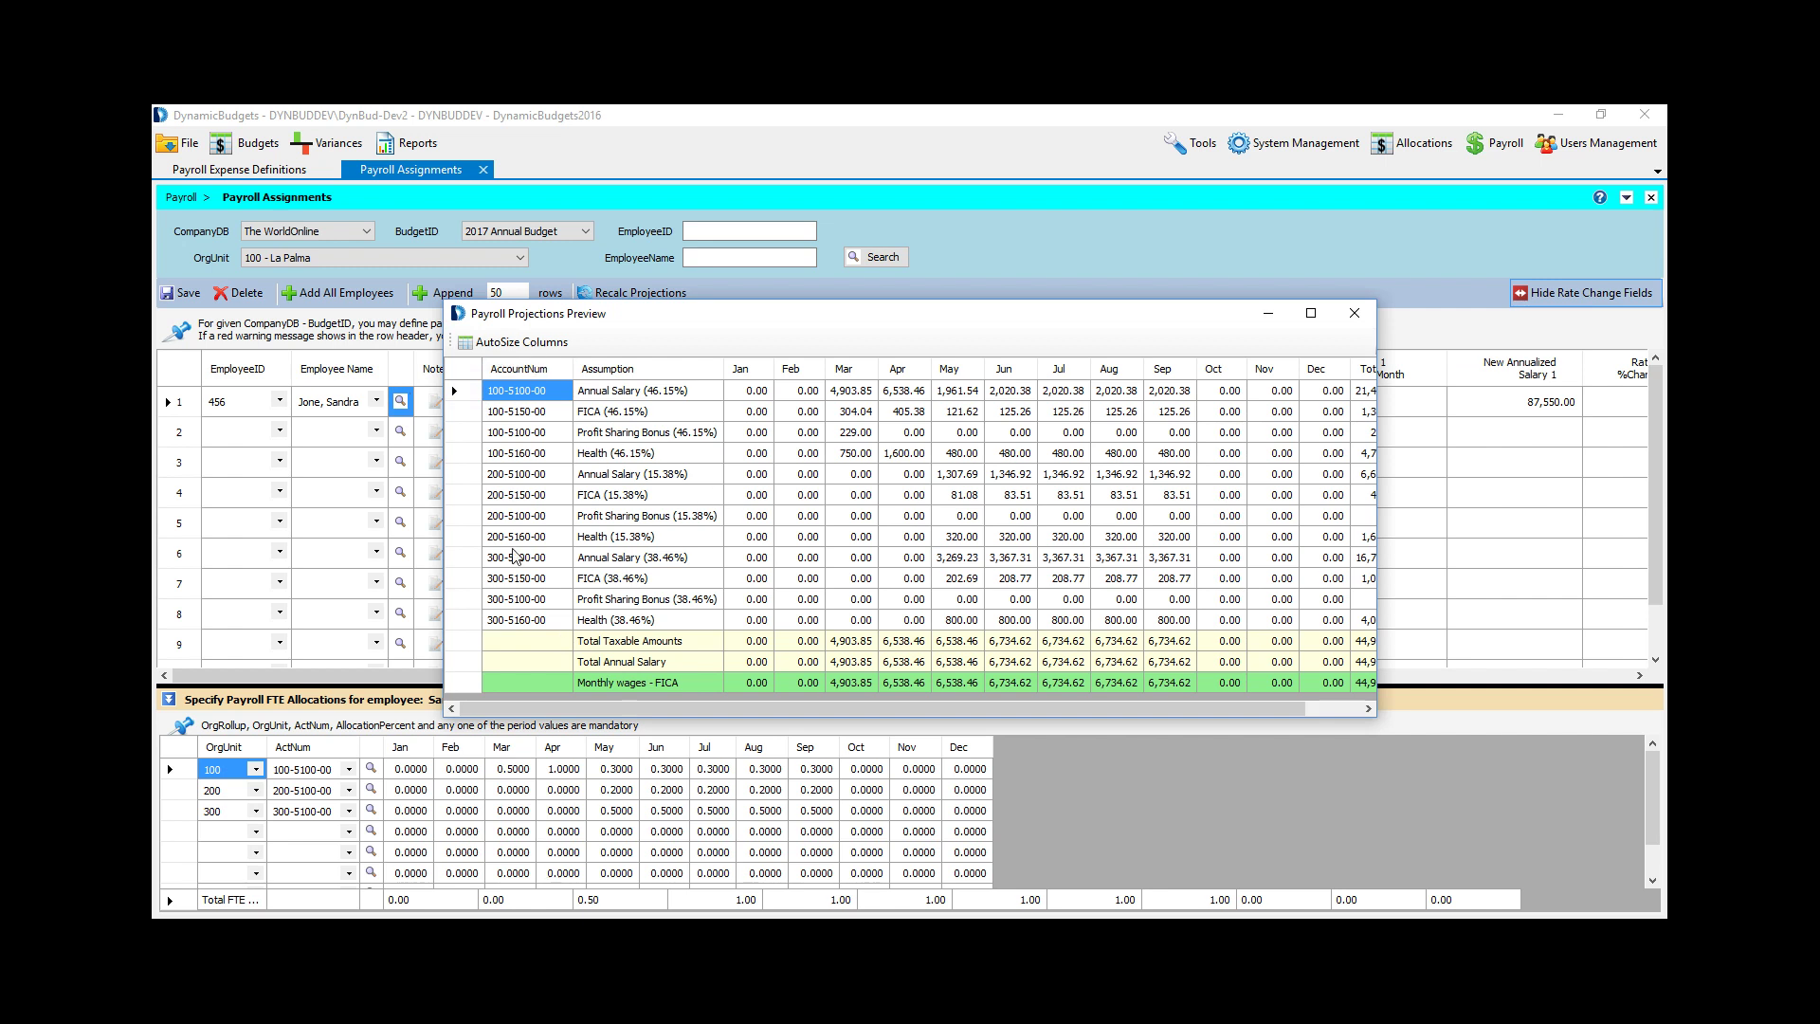
left_click(1355, 313)
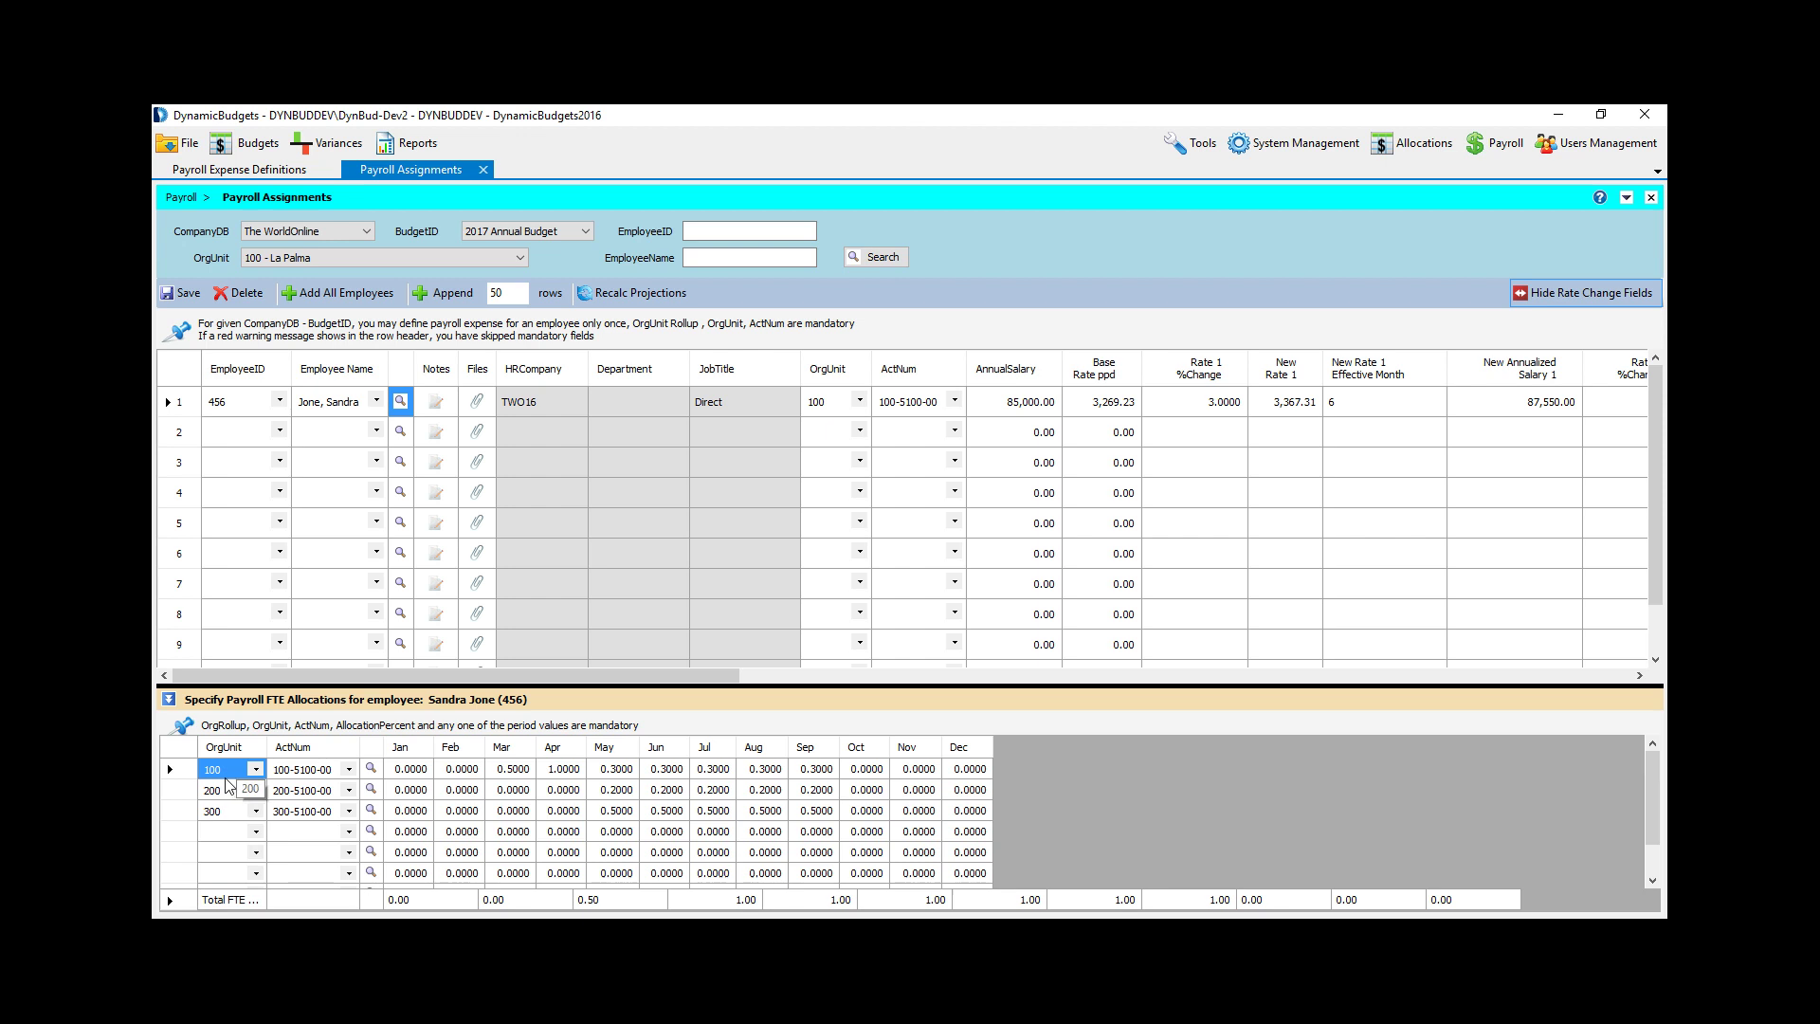
Step: Examine the employee's monthly FTE allocations from January to December across OrgUnits 100, 200 and 300
left_click_drag(409, 769, 476, 795)
left_click(515, 775)
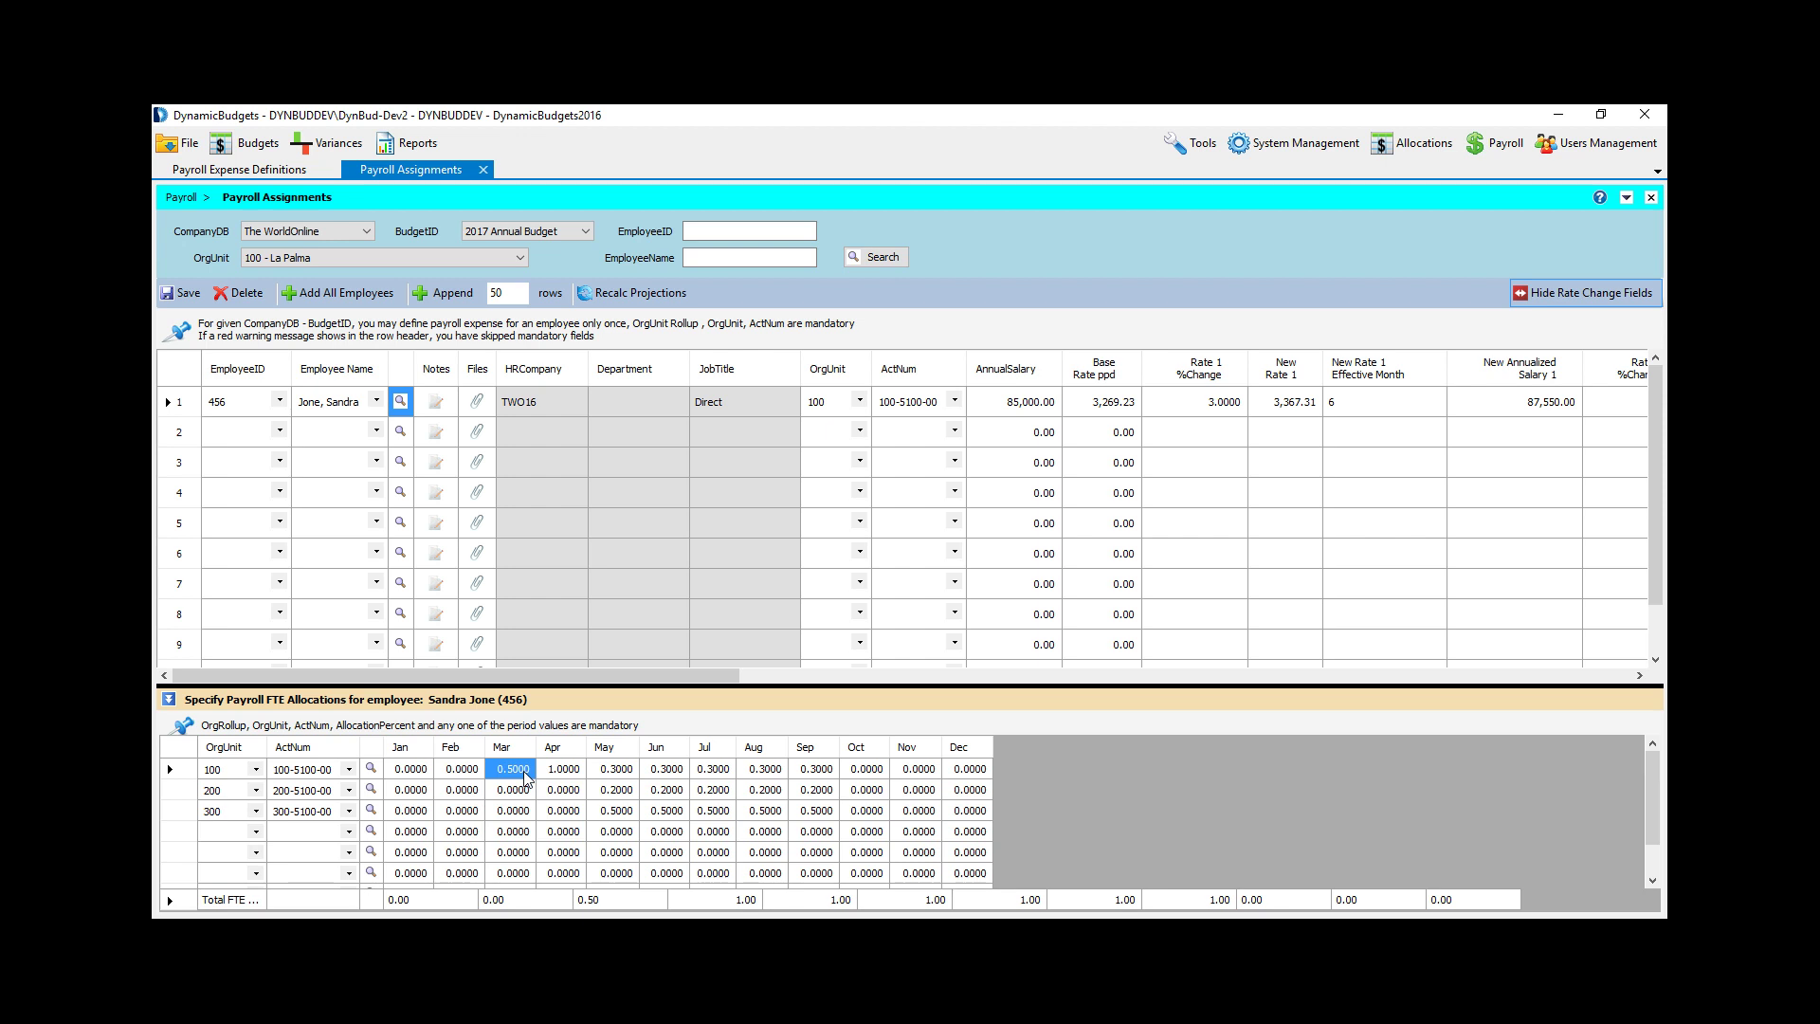
left_click_drag(568, 773, 576, 808)
left_click(567, 769)
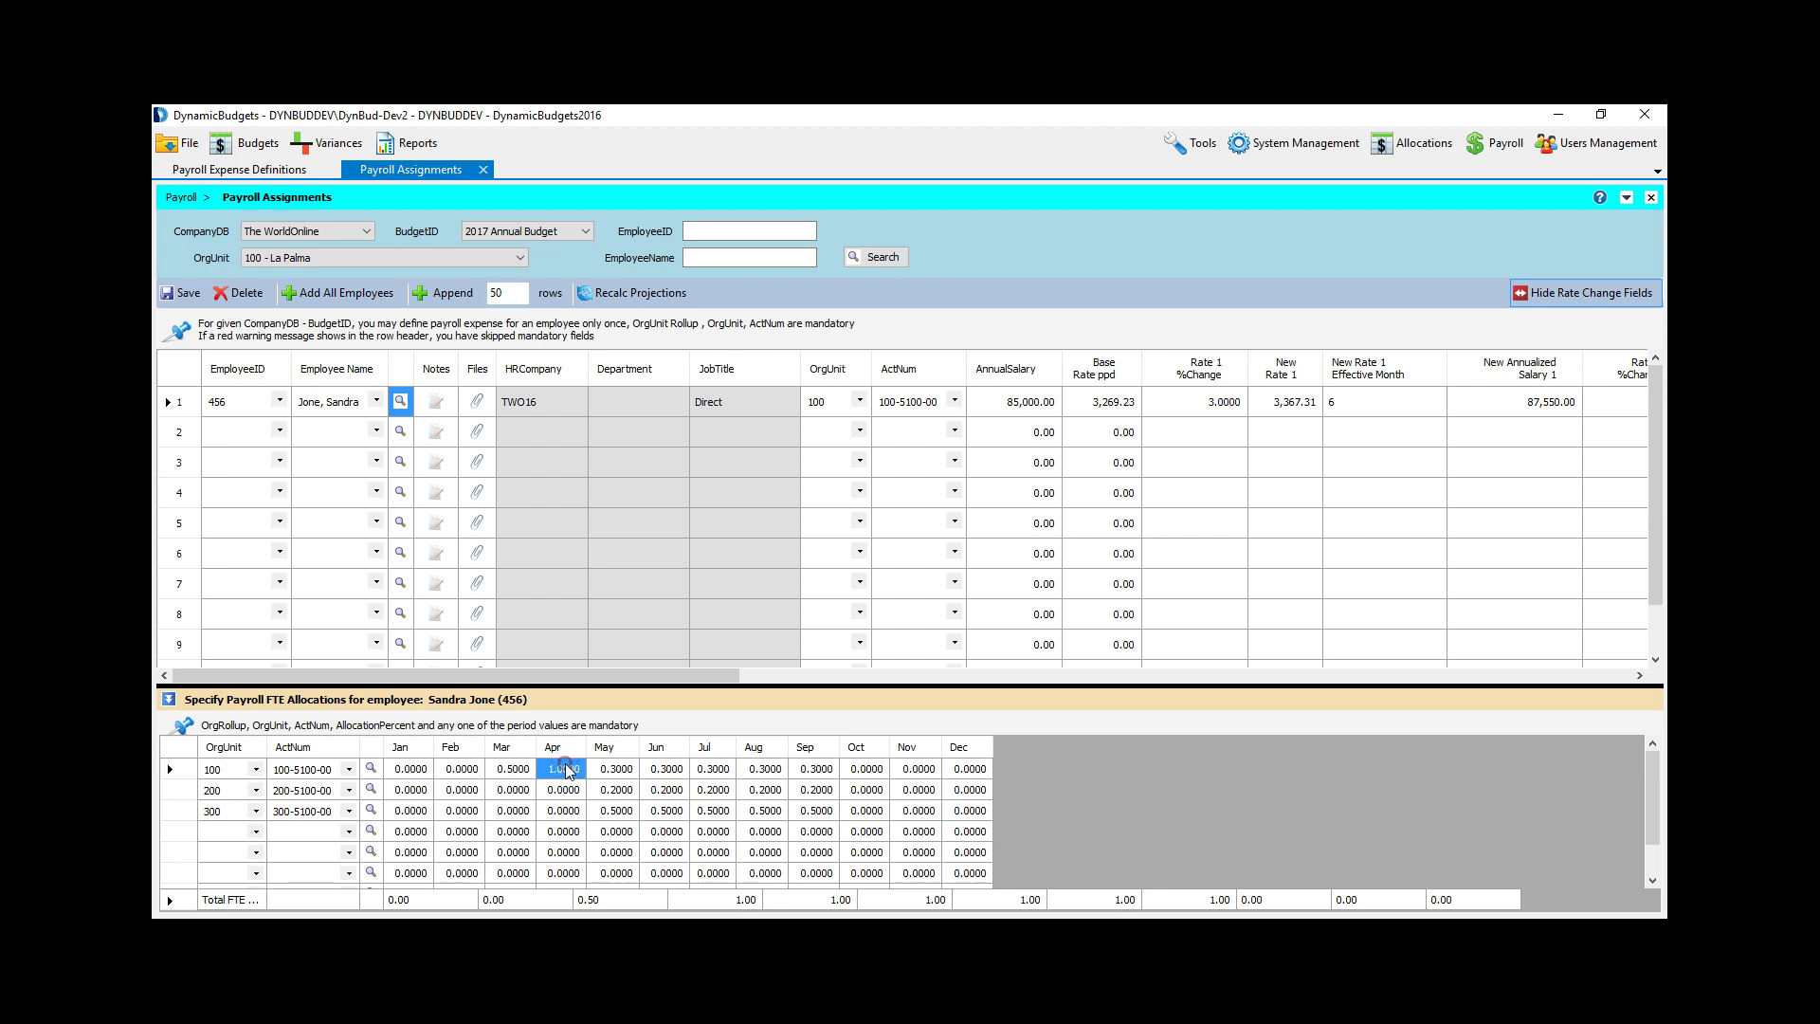
left_click(606, 770)
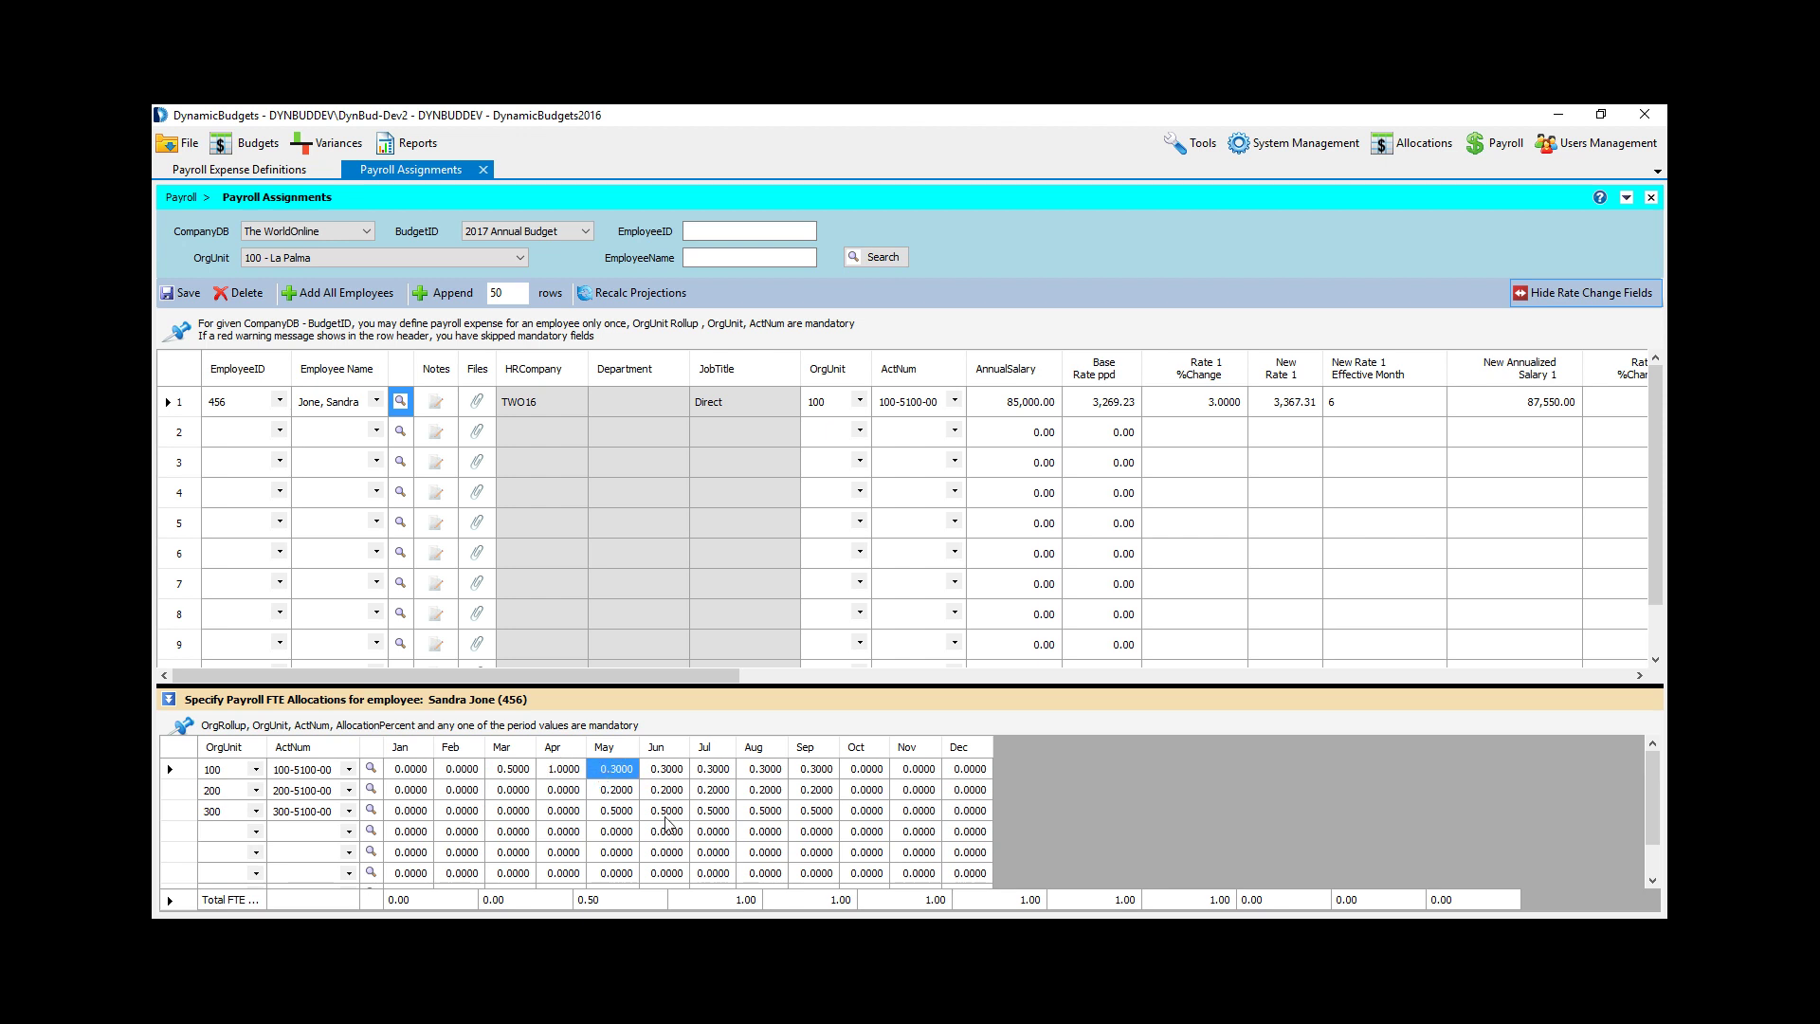
left_click(826, 817, "shift")
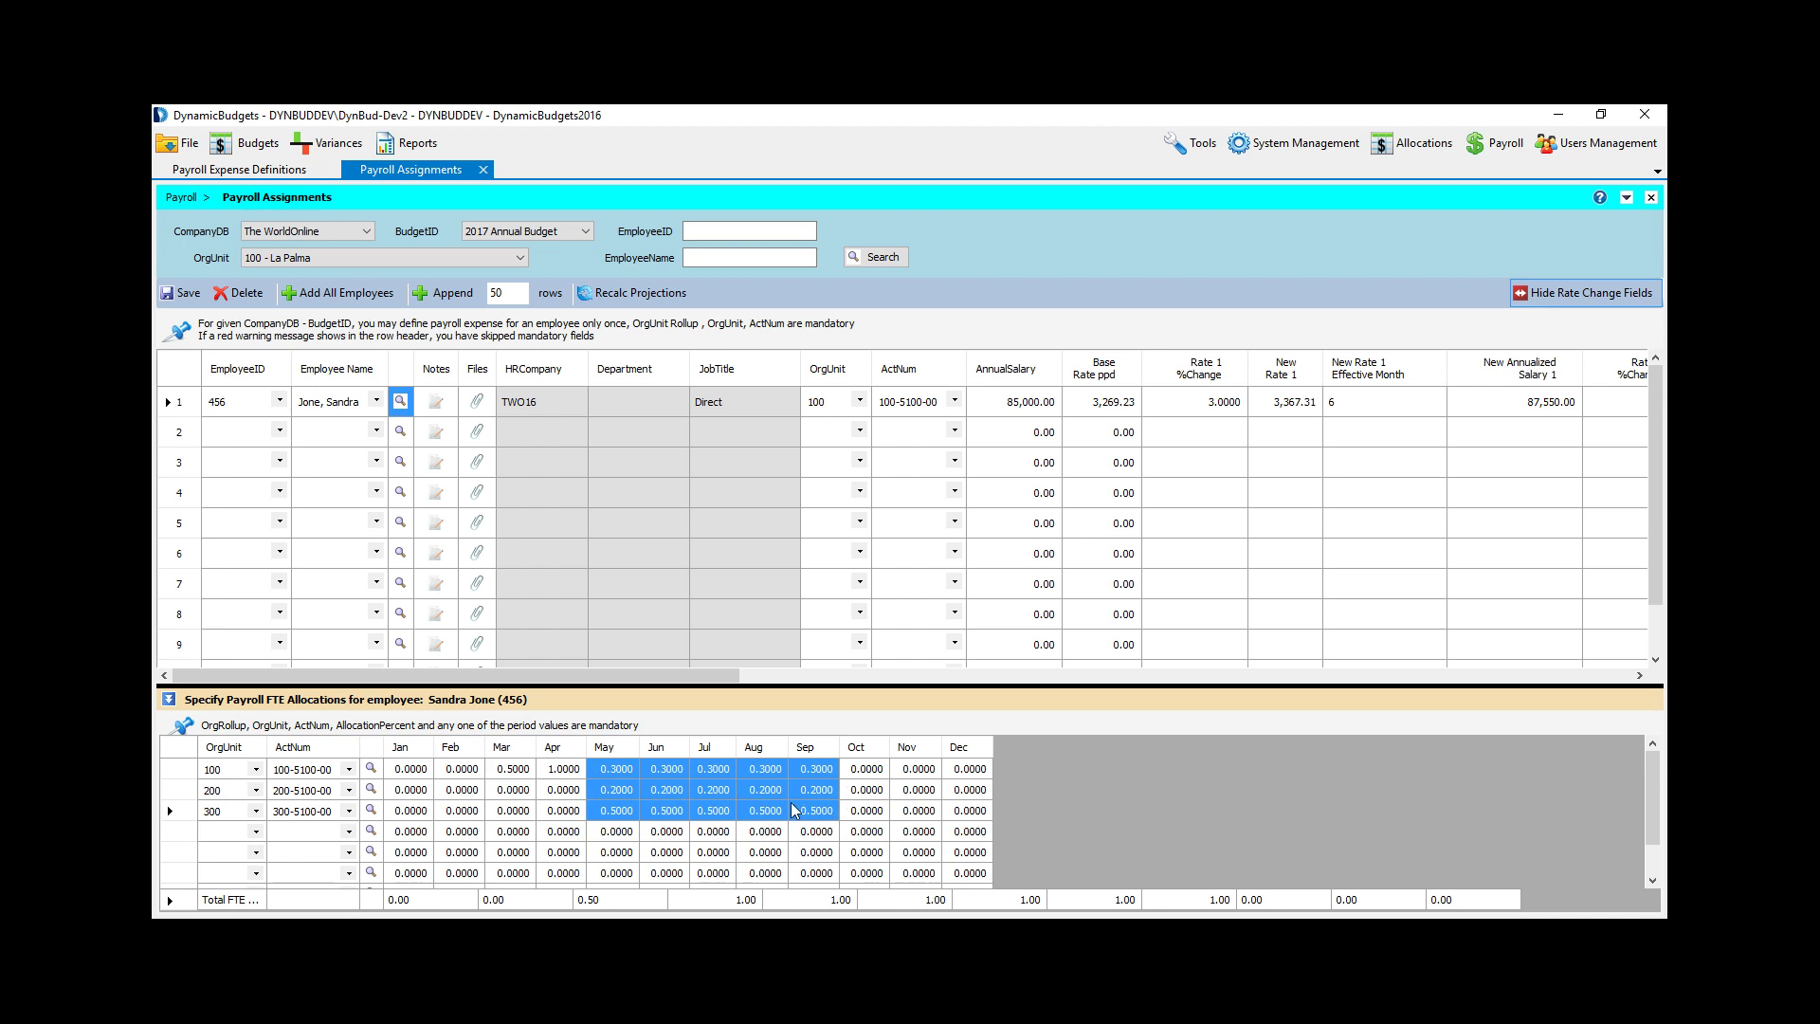
left_click_drag(865, 769, 976, 840)
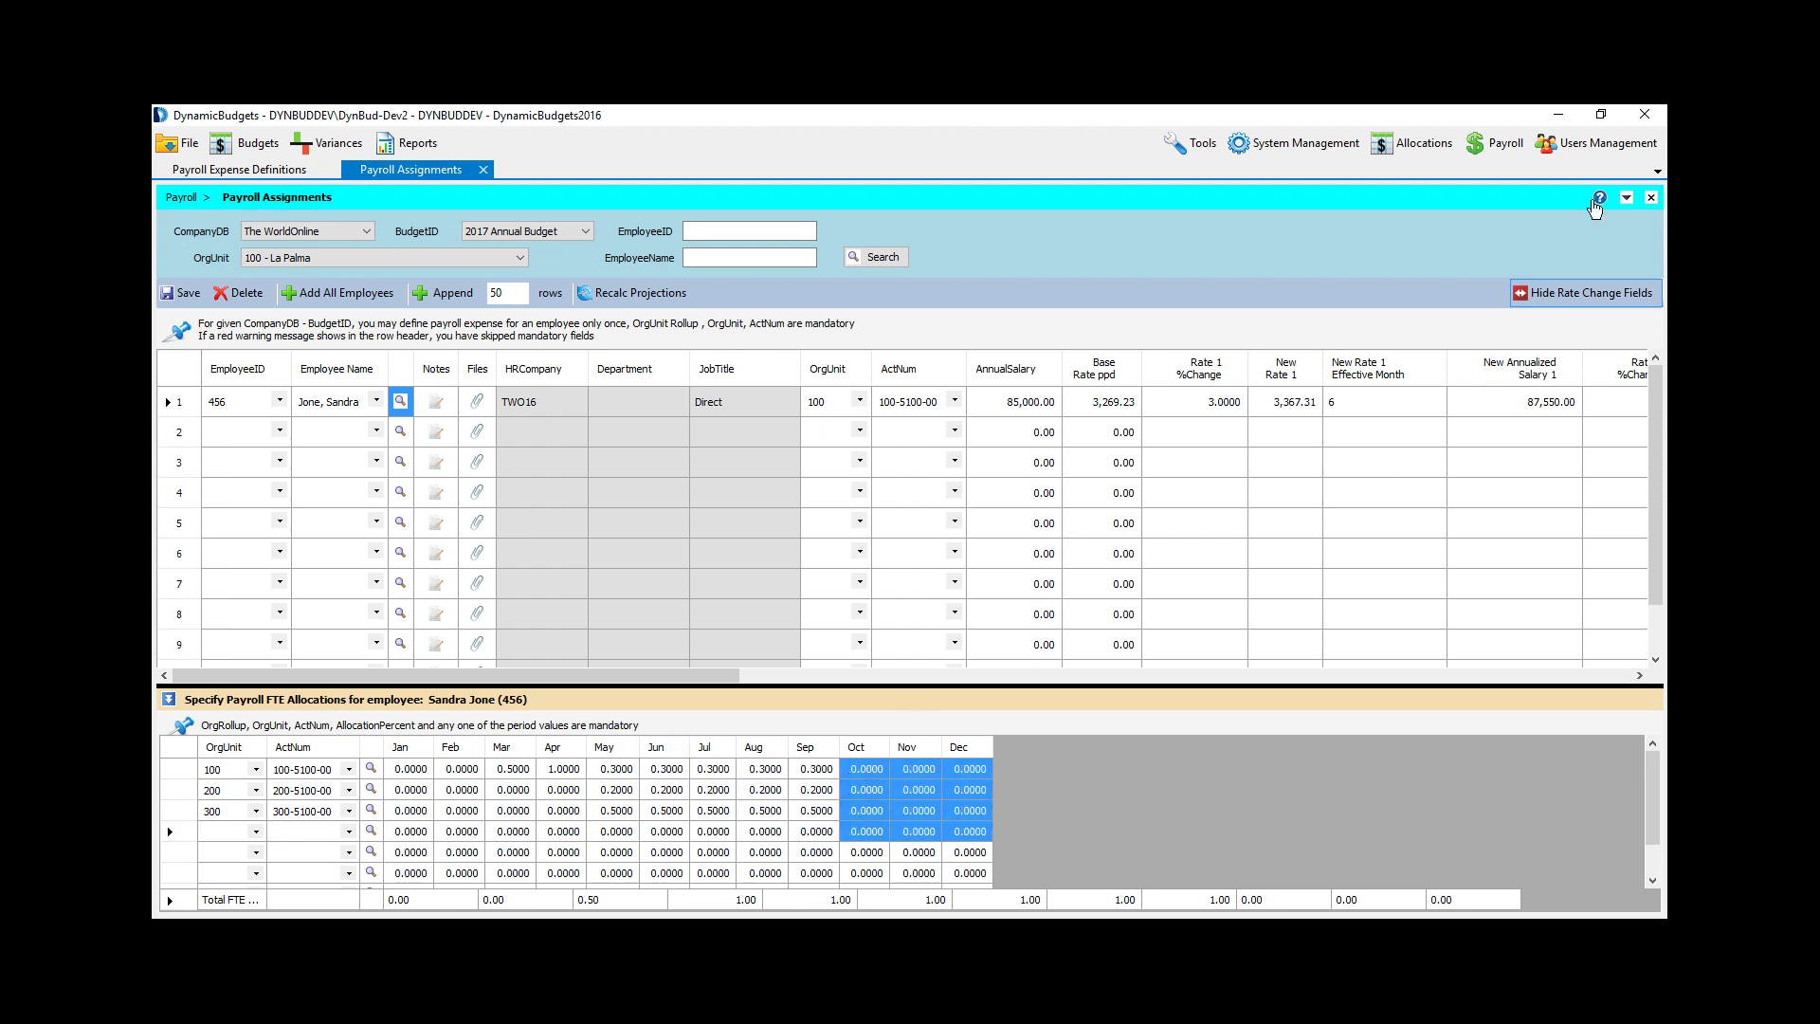
Step: Open Hourly Staffing and load the 2017 Annual Budget staffing rows for all OrgUnits
left_click(1495, 142)
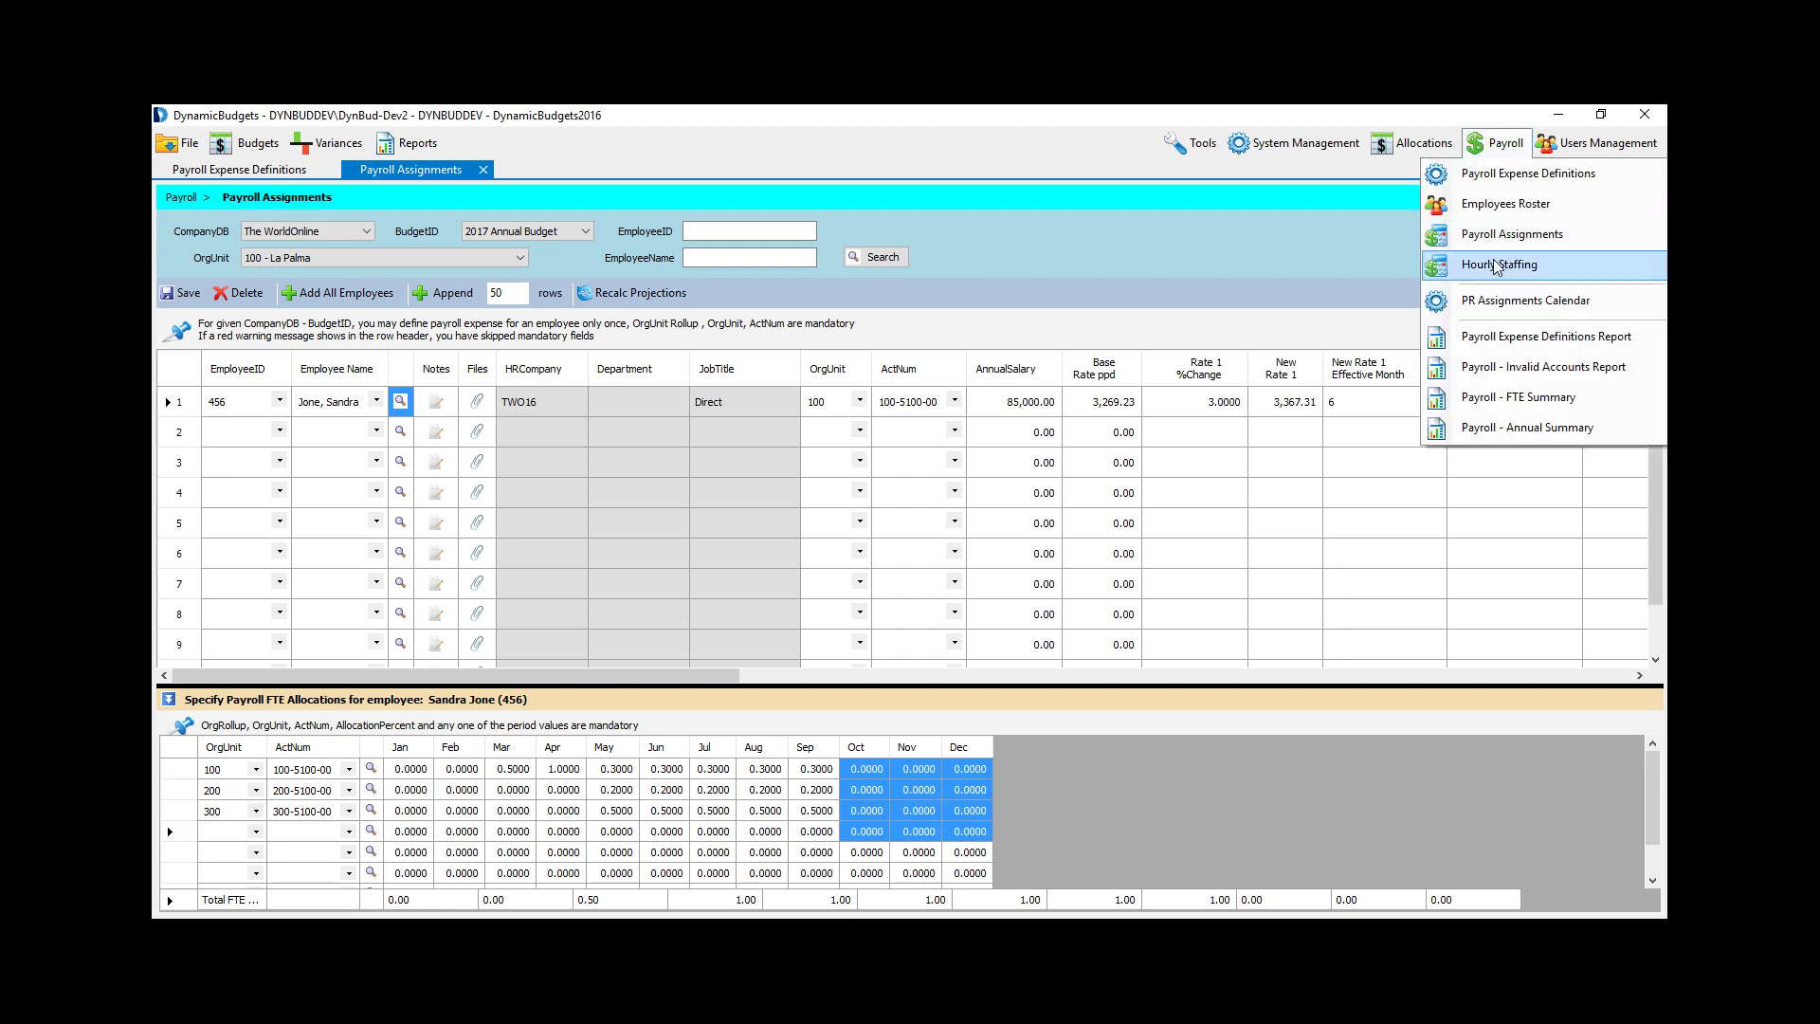
left_click(1495, 261)
left_click(883, 254)
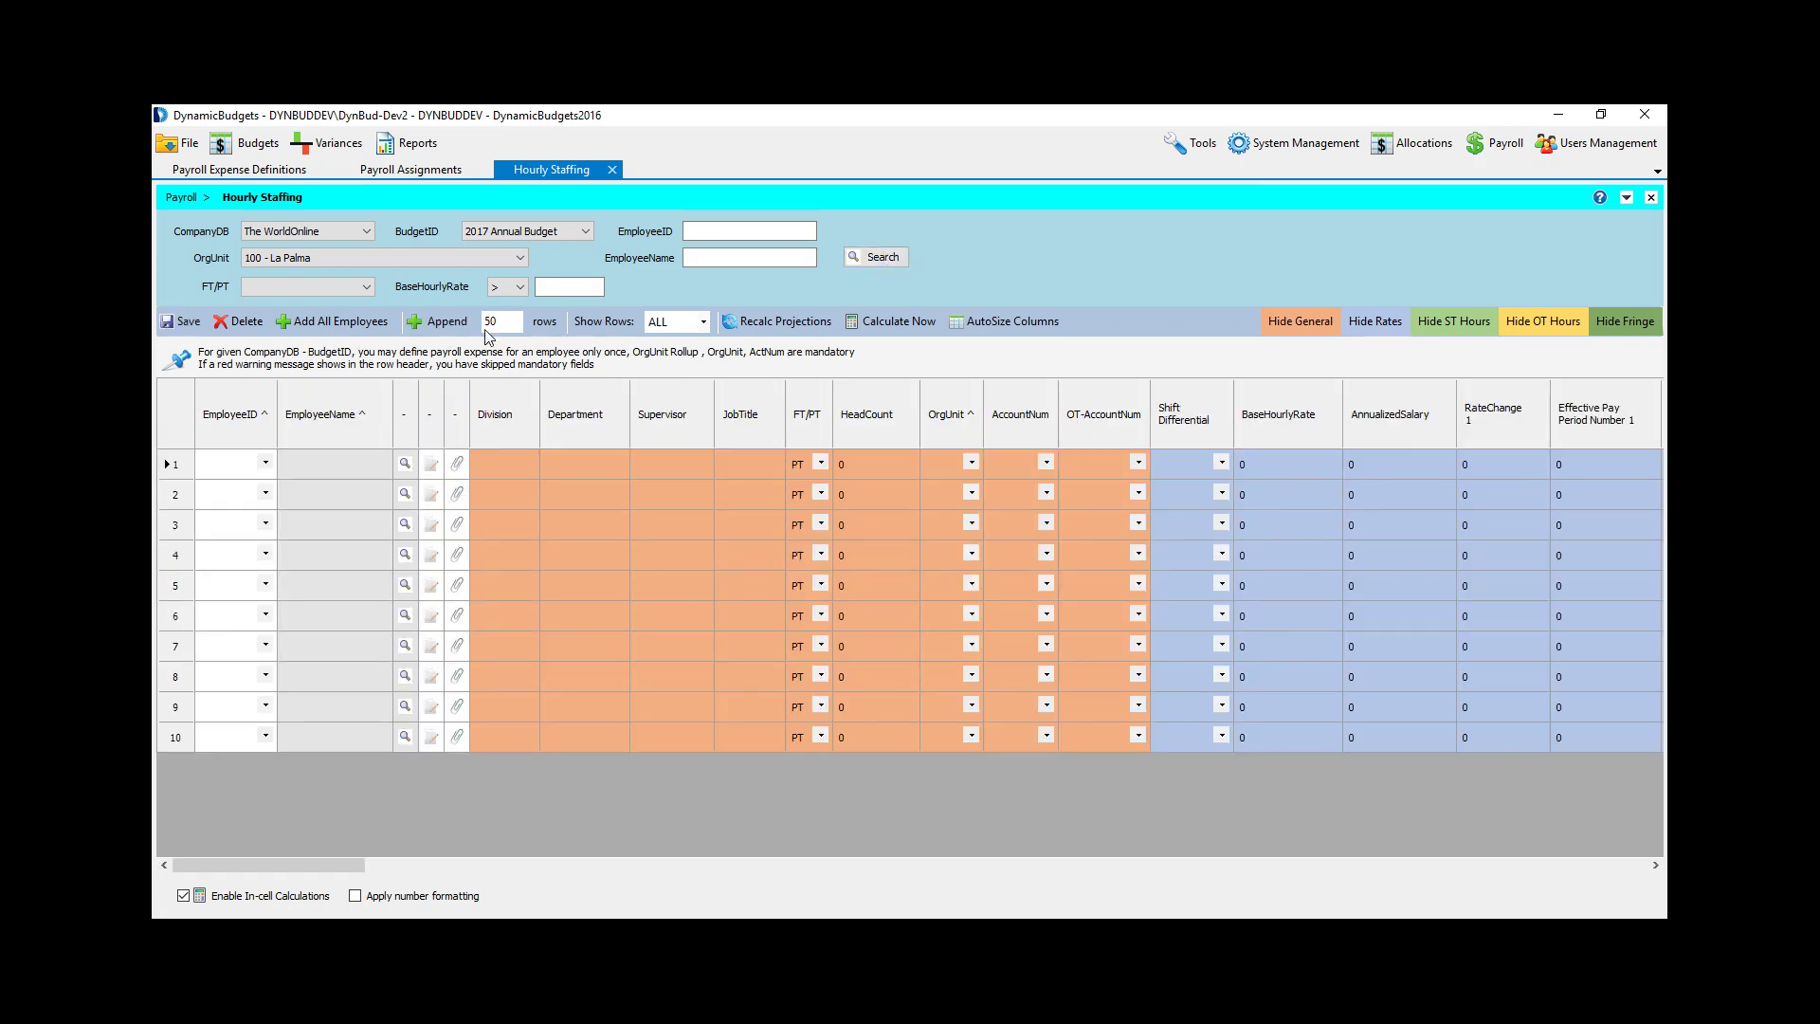
left_click(407, 258)
left_click(408, 271)
left_click(878, 254)
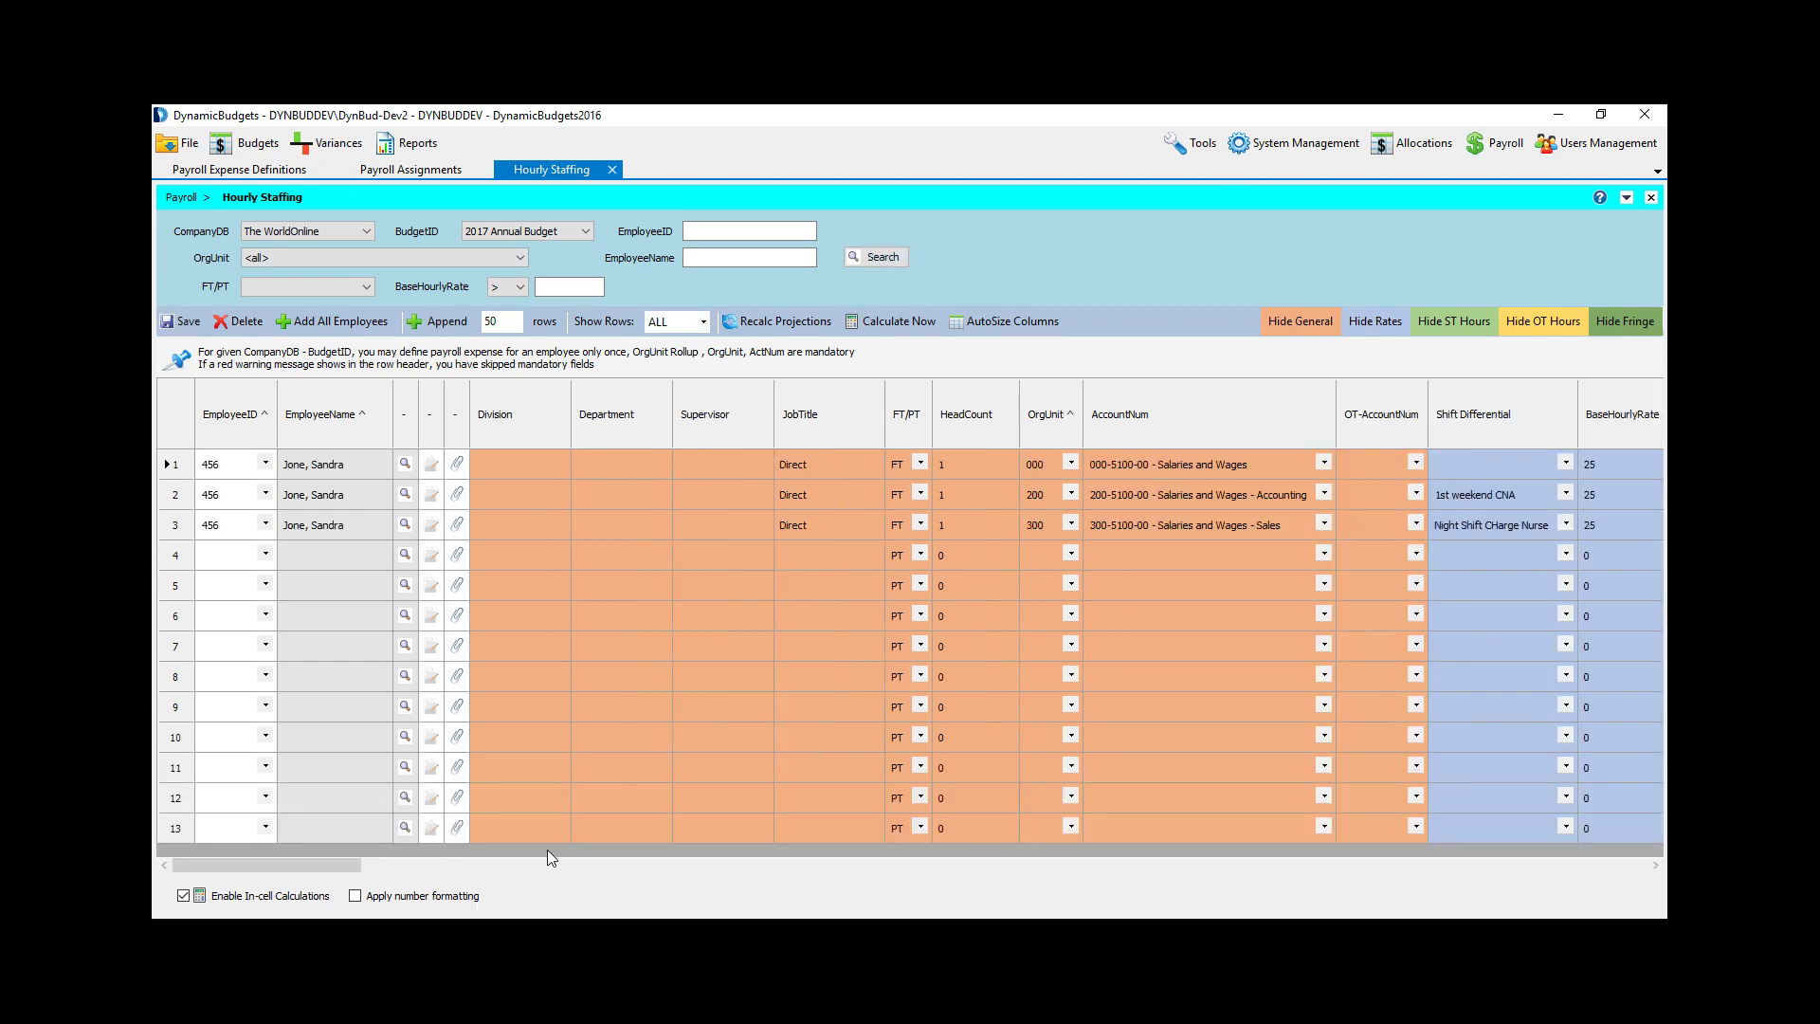
Step: Examine the straight-time and overtime hours by pay period for the hourly staffing rows
left_click_drag(300, 865, 1009, 924)
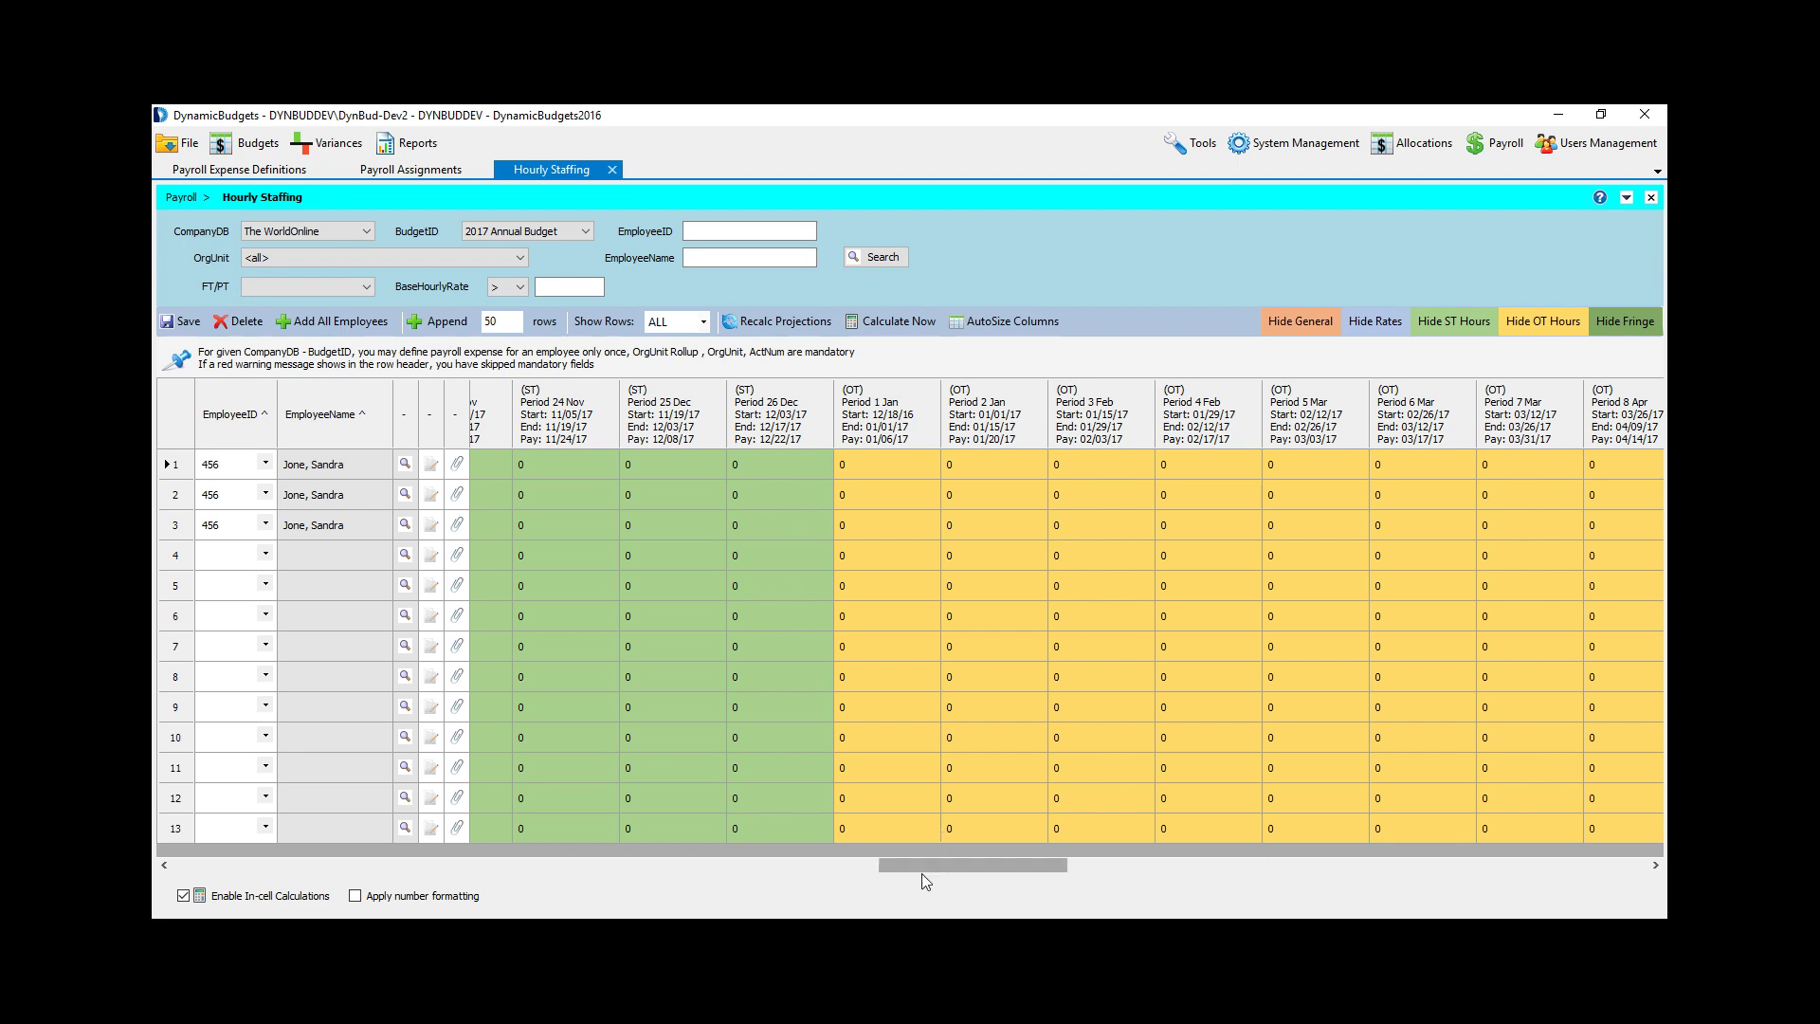
left_click_drag(919, 878, 1200, 904)
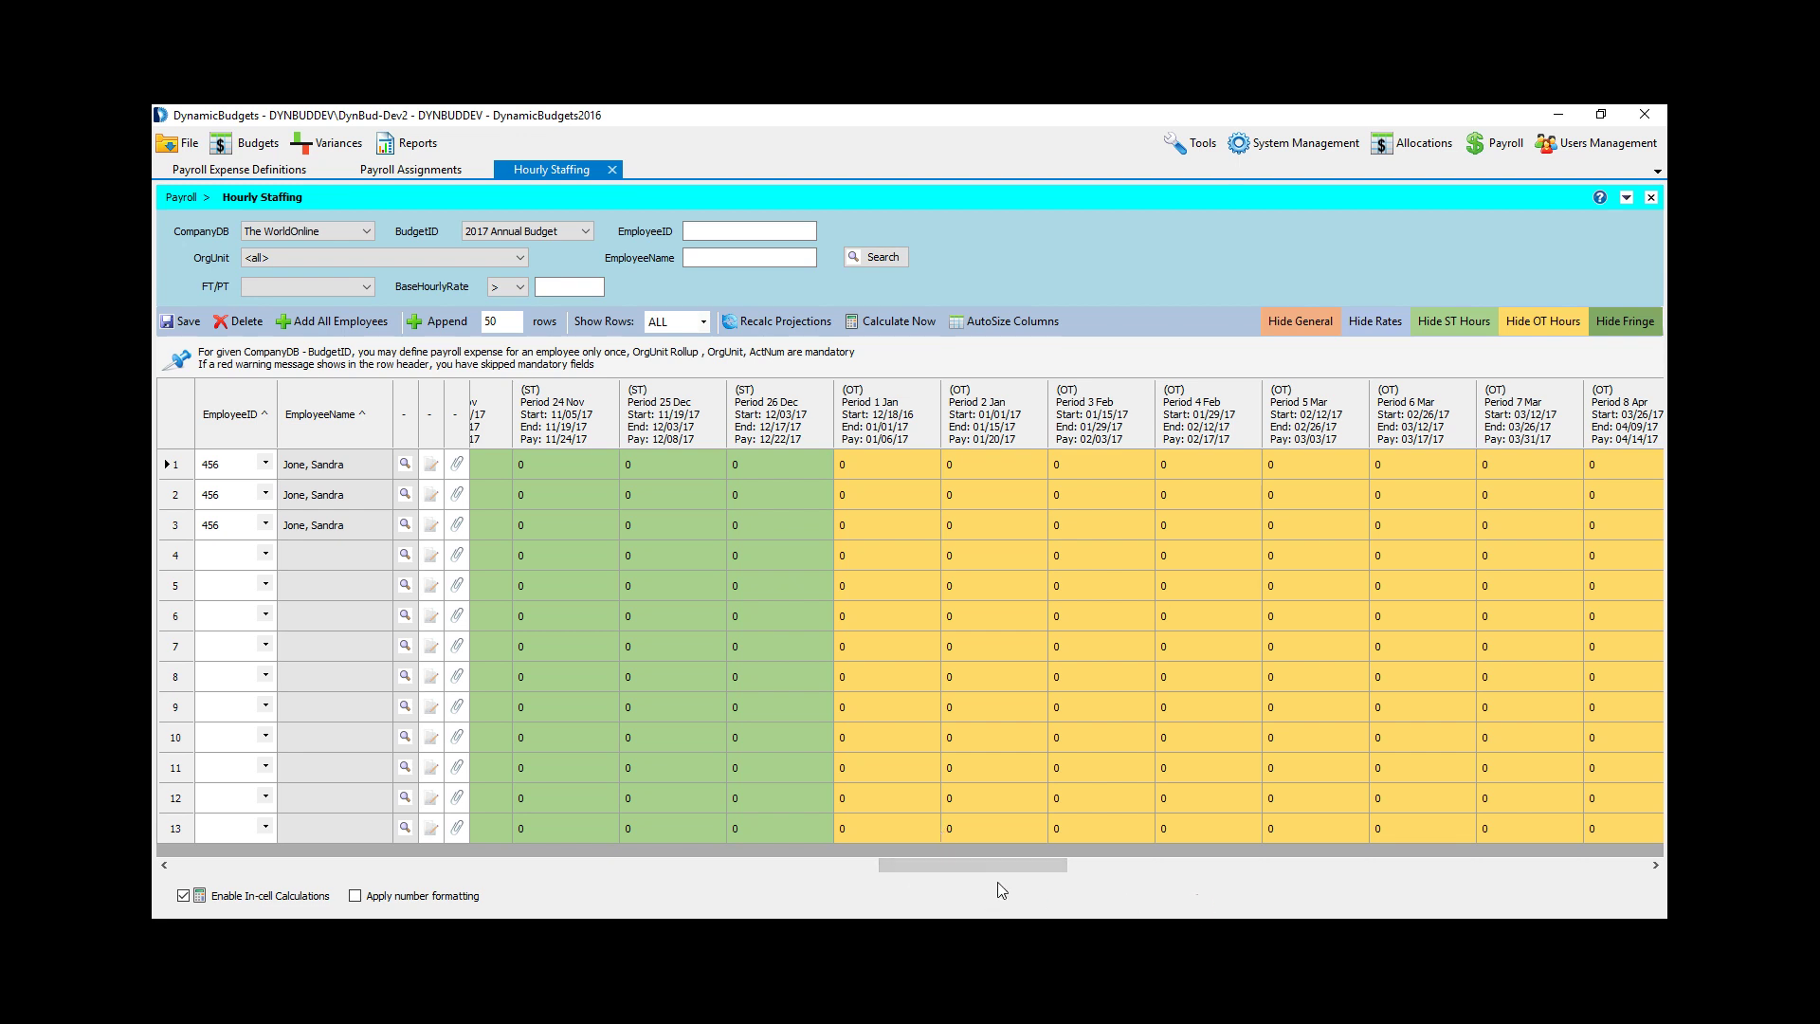
left_click_drag(1003, 871, 617, 798)
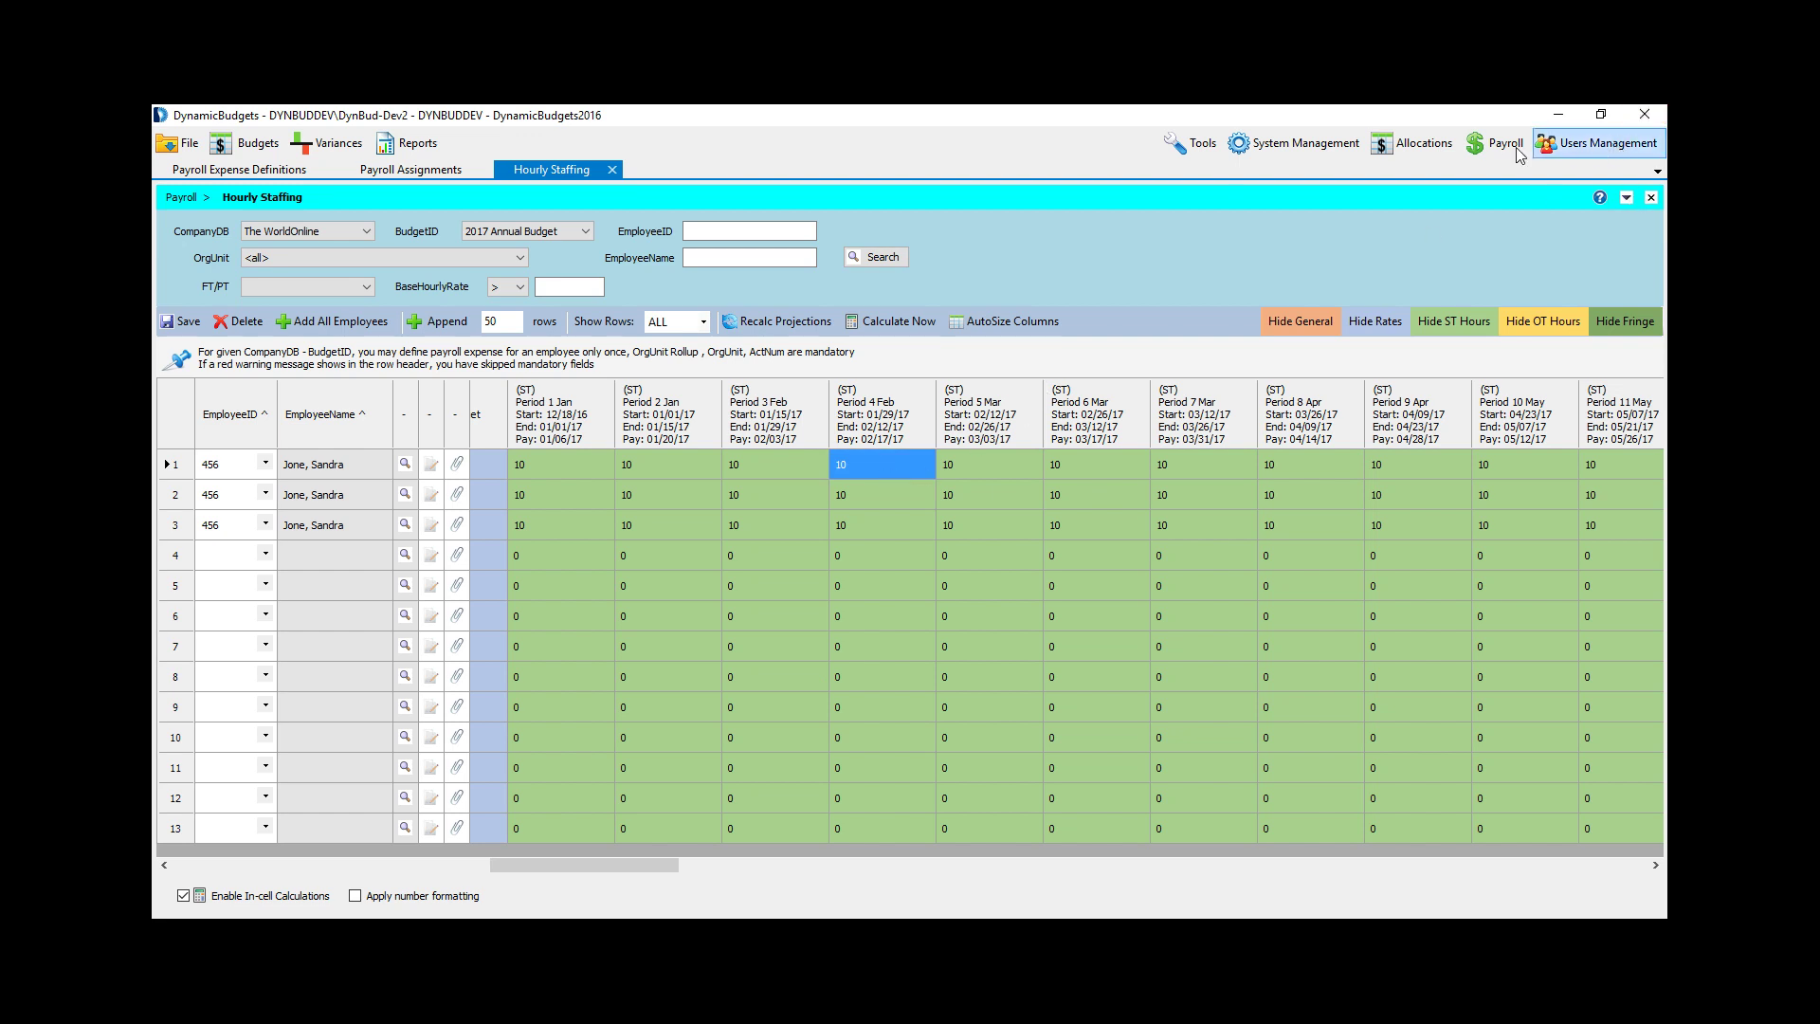
Step: Open Export Budget to ERP and load the accounts of The WorldOnline's 2017 Annual Budget for all OrgUnits and objects
left_click(1356, 142)
mouse_move(1406, 139)
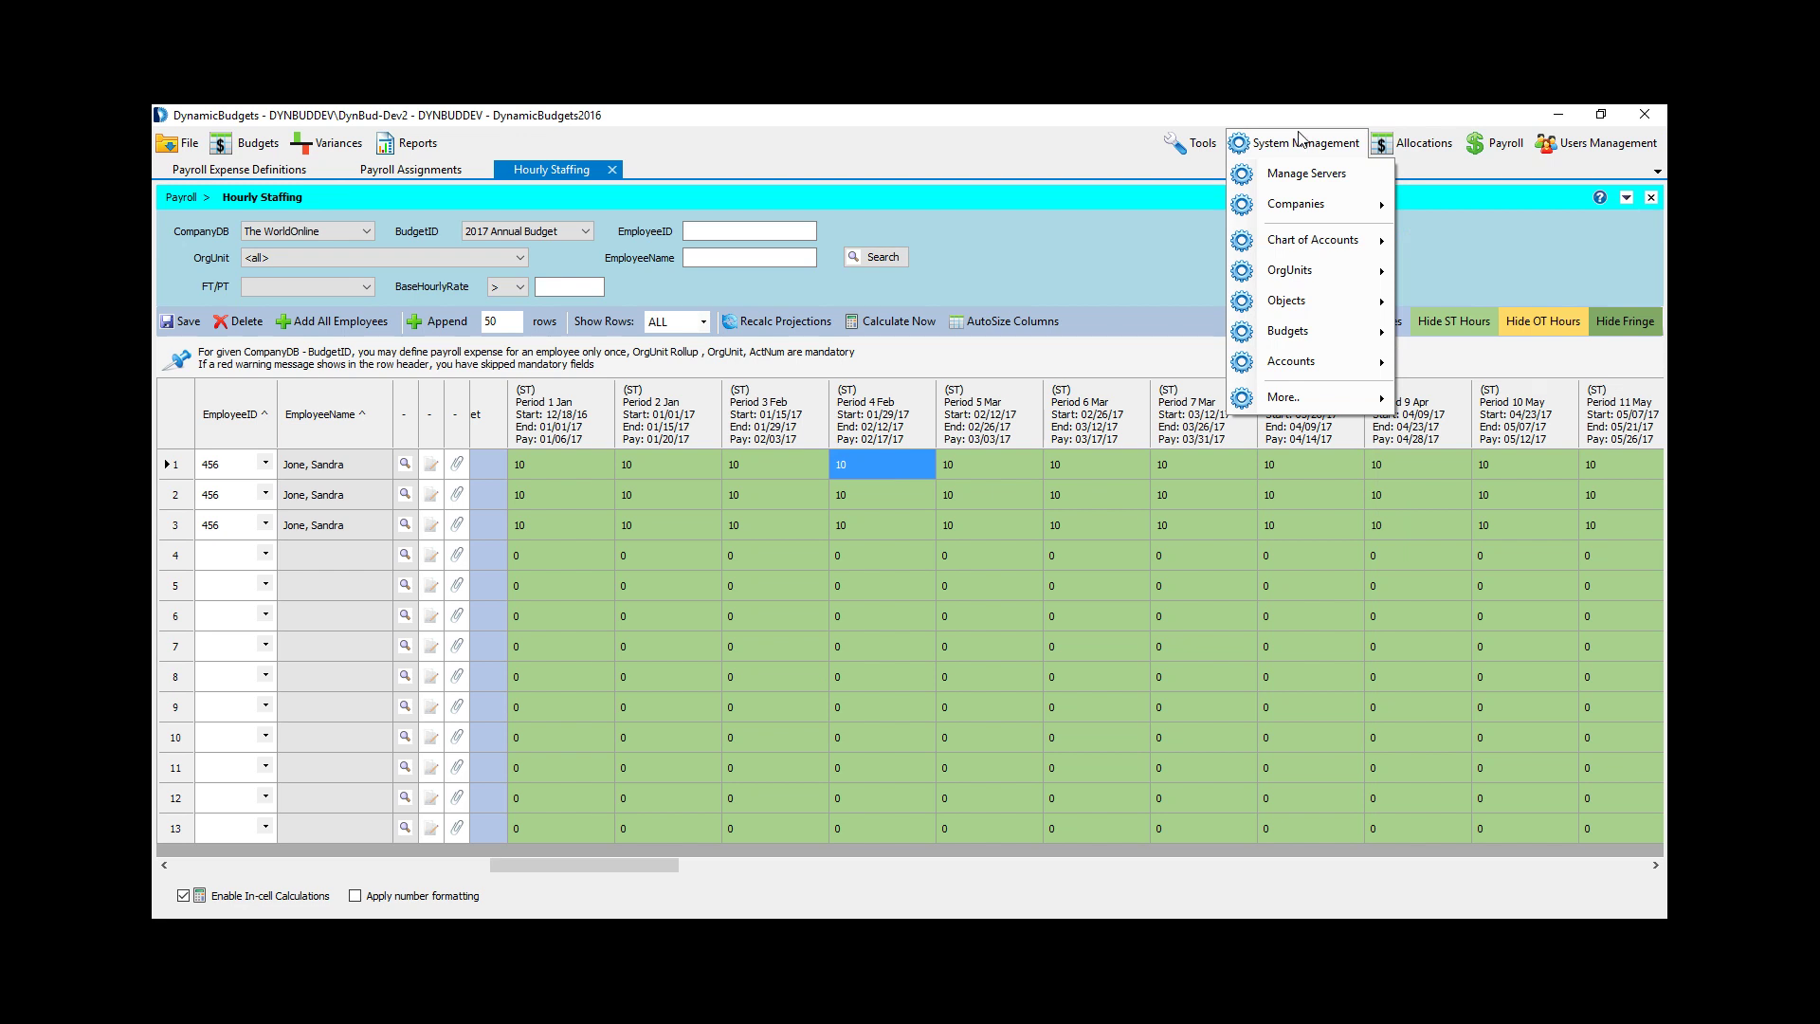
mouse_move(1202, 143)
mouse_move(1172, 175)
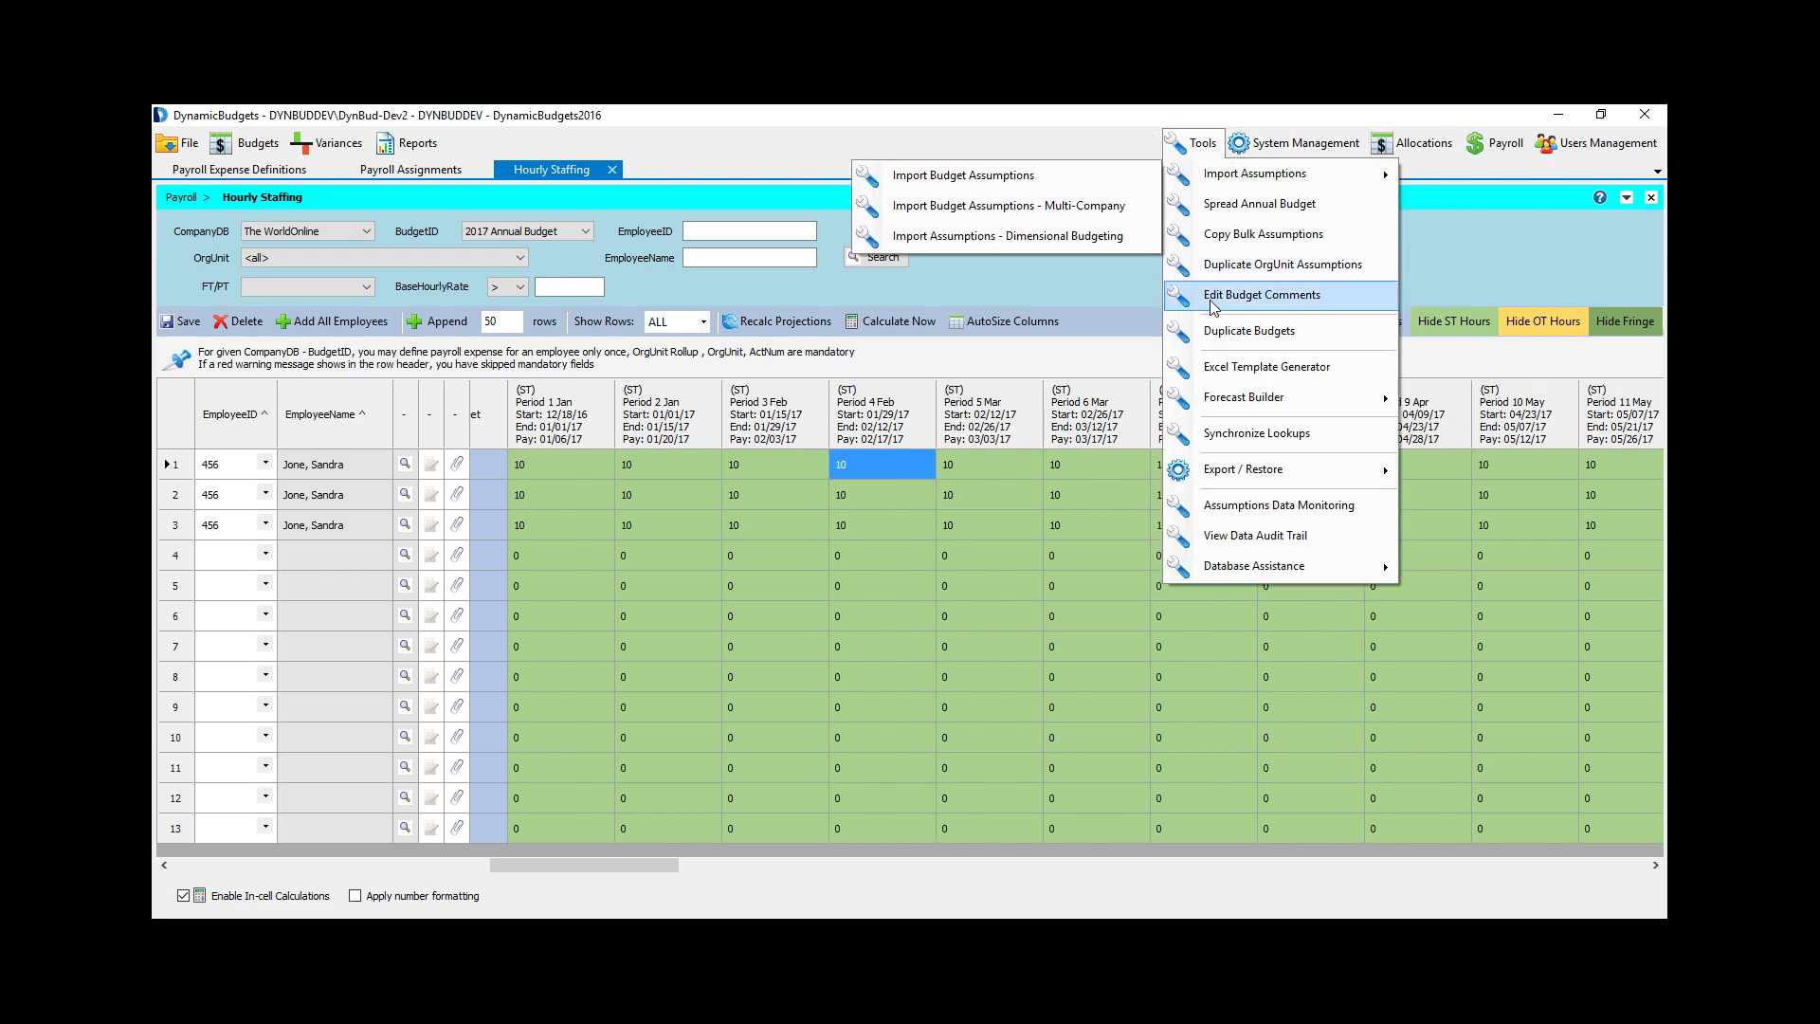
mouse_move(1238, 481)
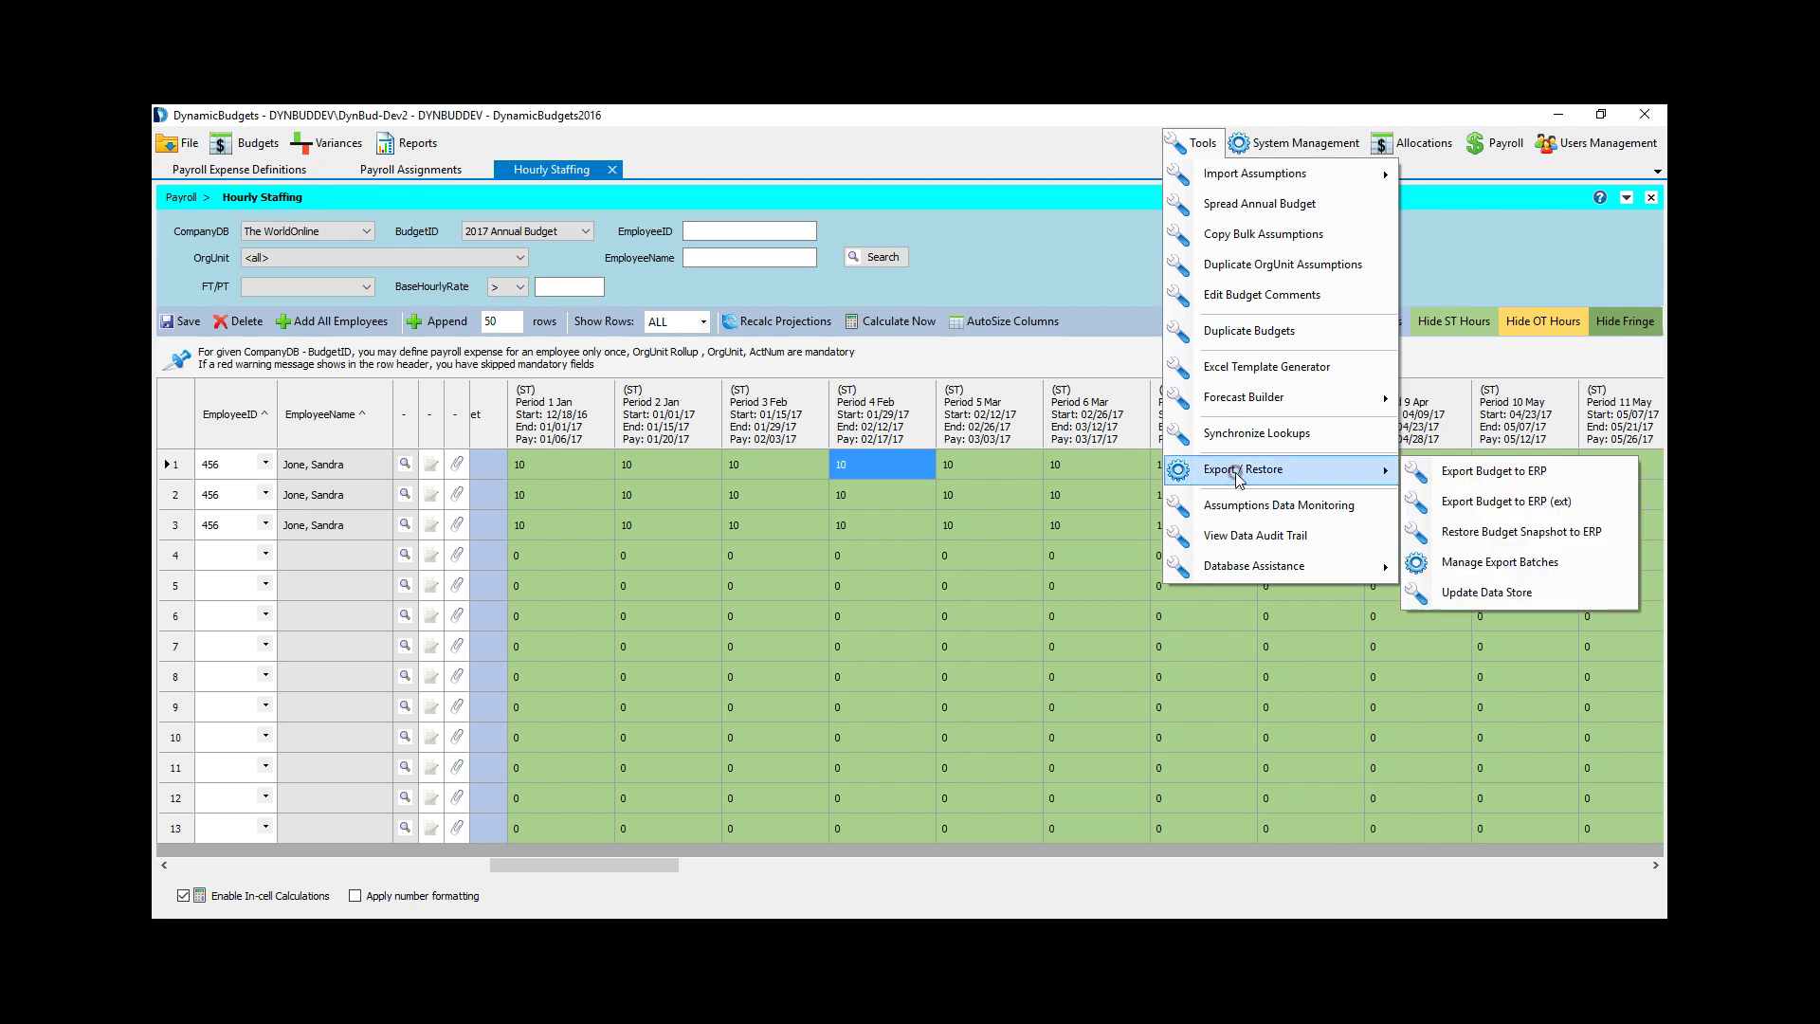
left_click(1470, 474)
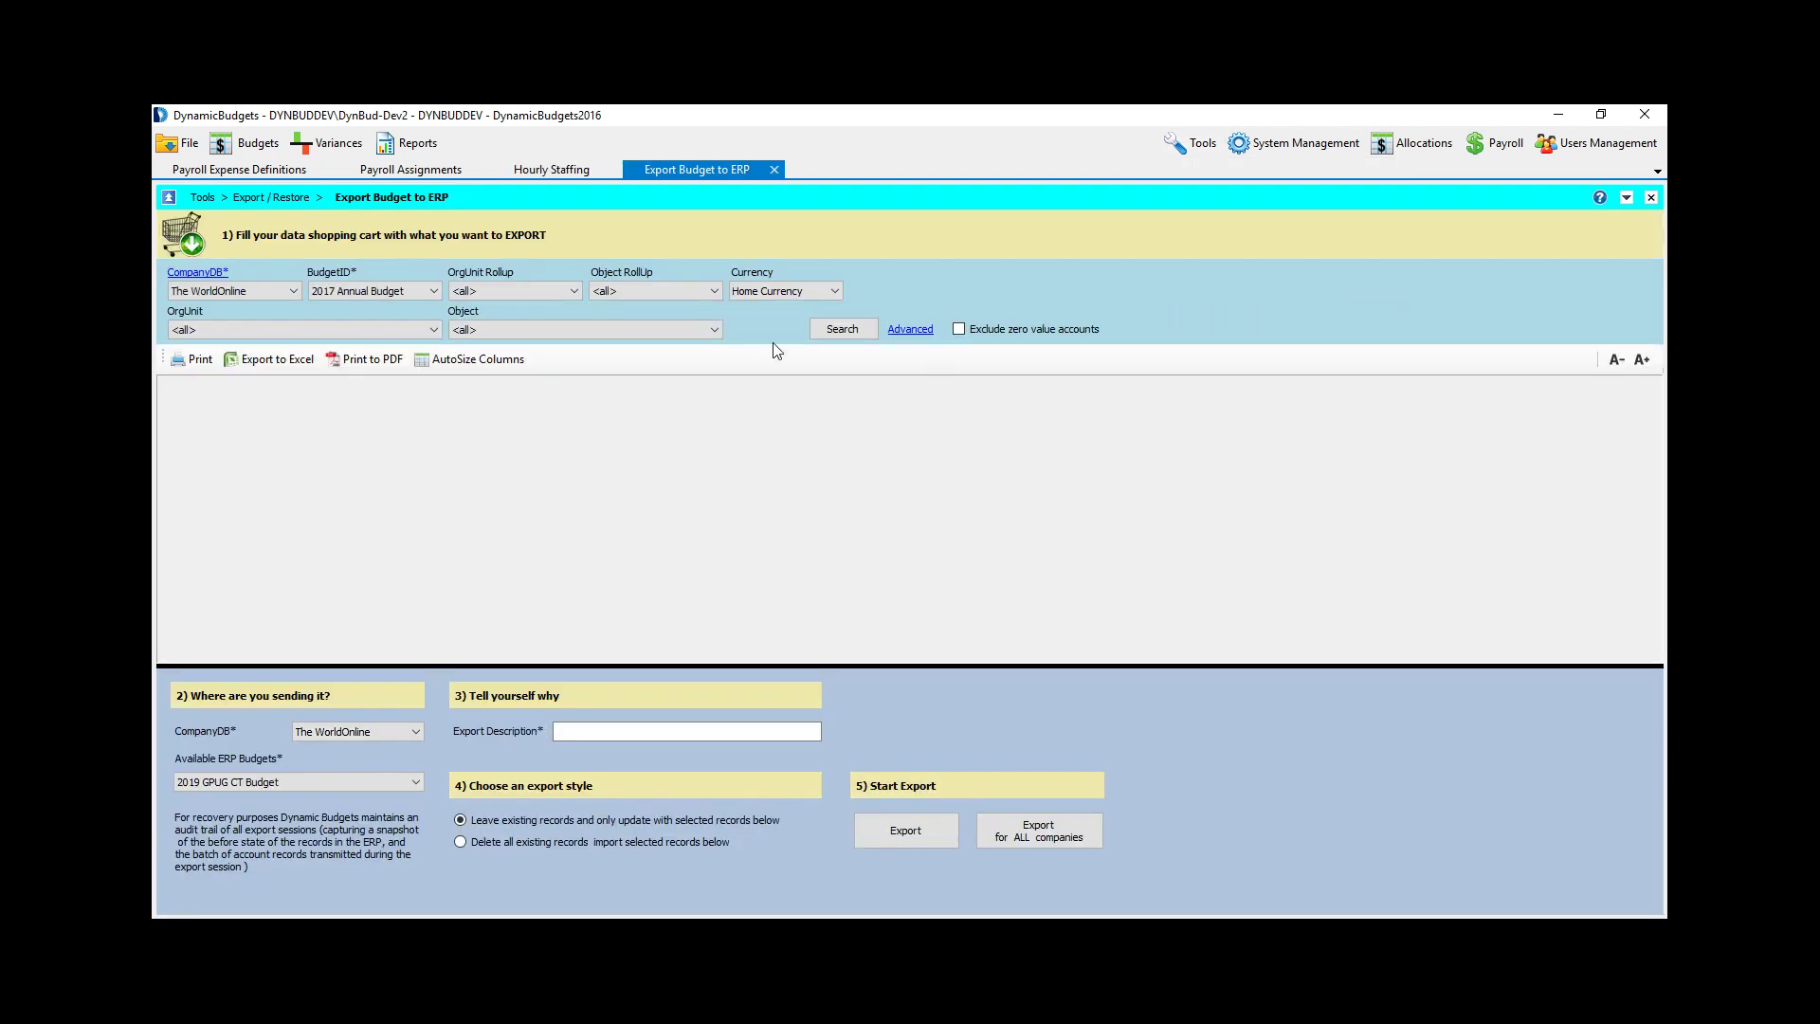
left_click(836, 332)
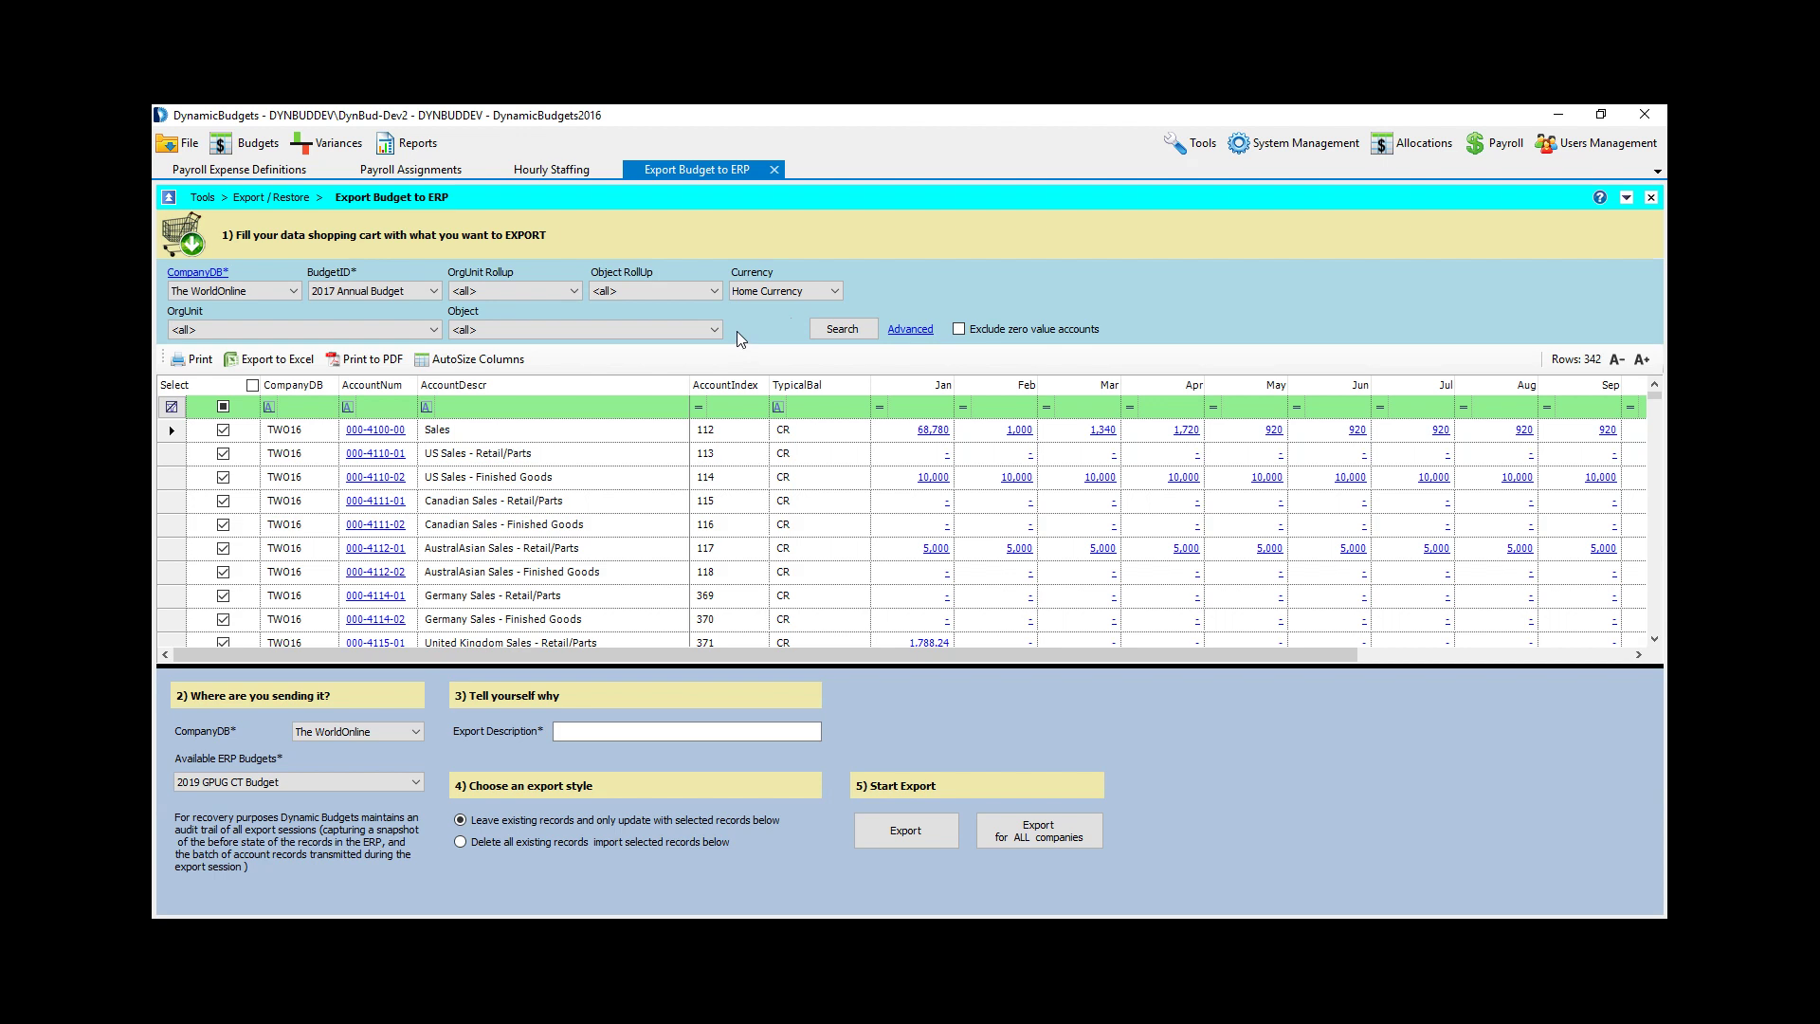
Step: Try to export the accounts to ERP budget "Budget 2018", described as "10 higer revs in dept 200", with existing records deleted before import
left_click(316, 787)
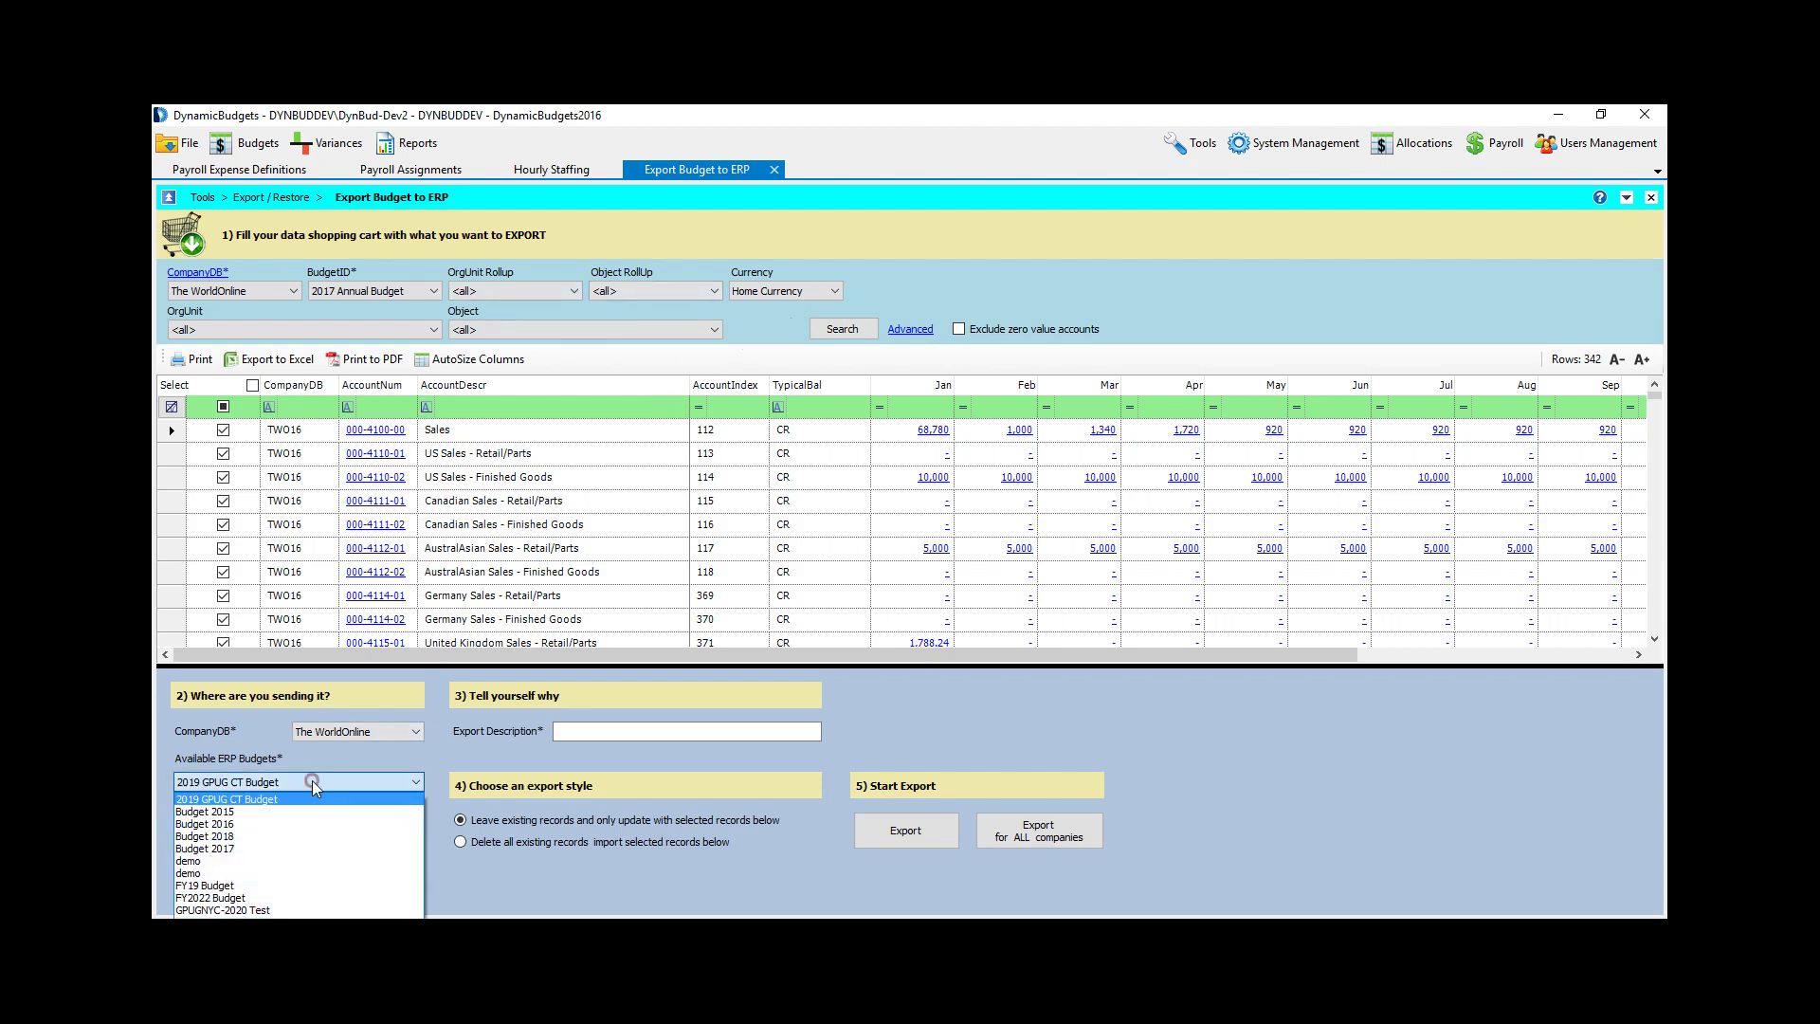
left_click(279, 836)
left_click(643, 739)
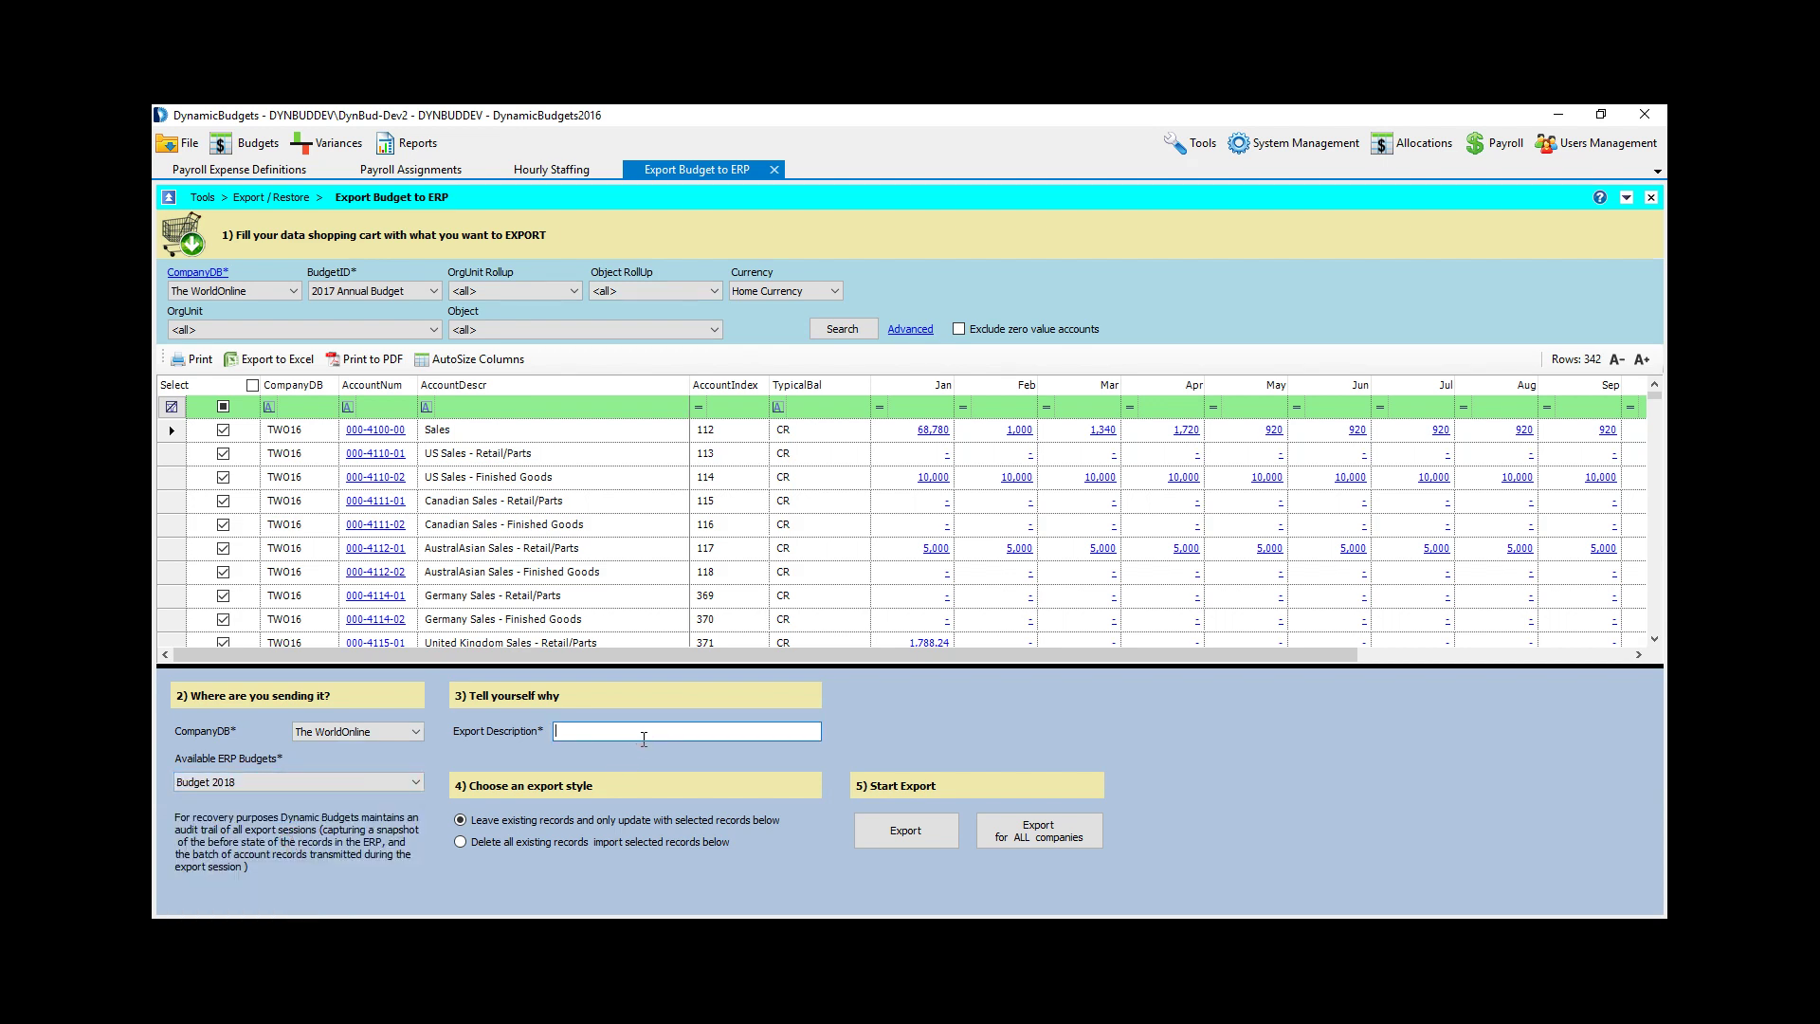
type("10 higer revs in dept 200")
left_click(522, 840)
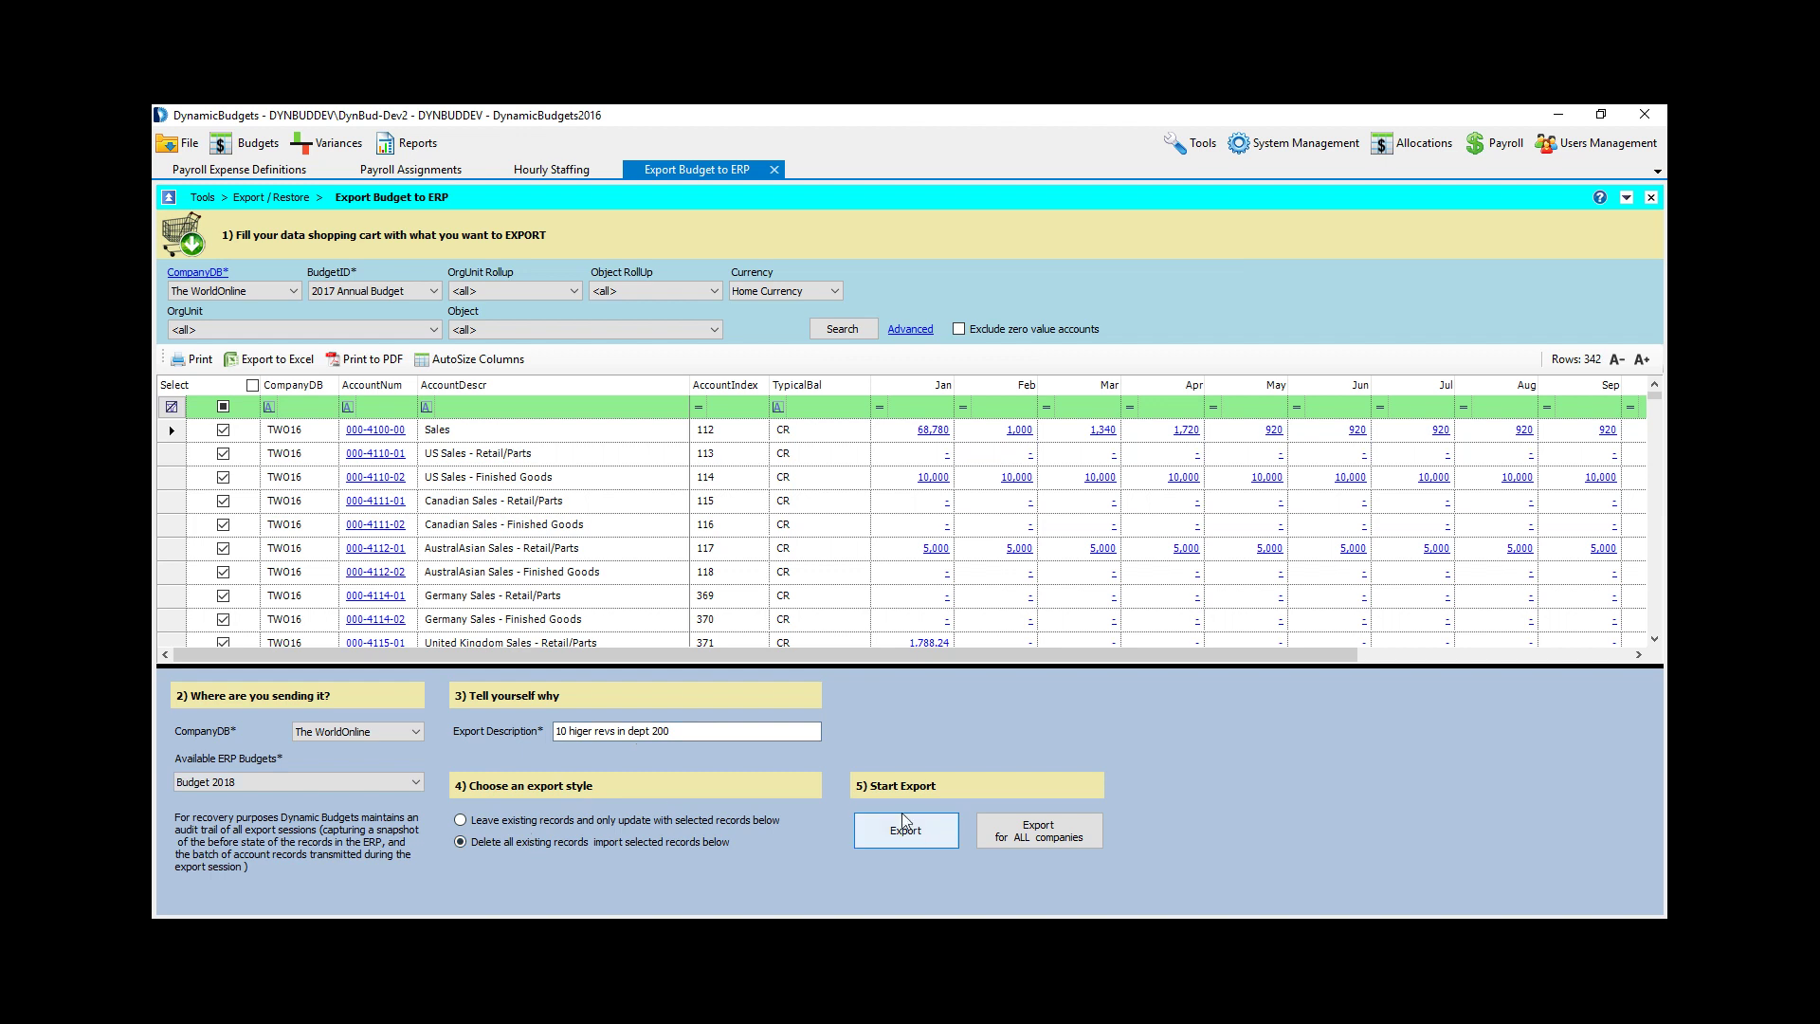
left_click(934, 832)
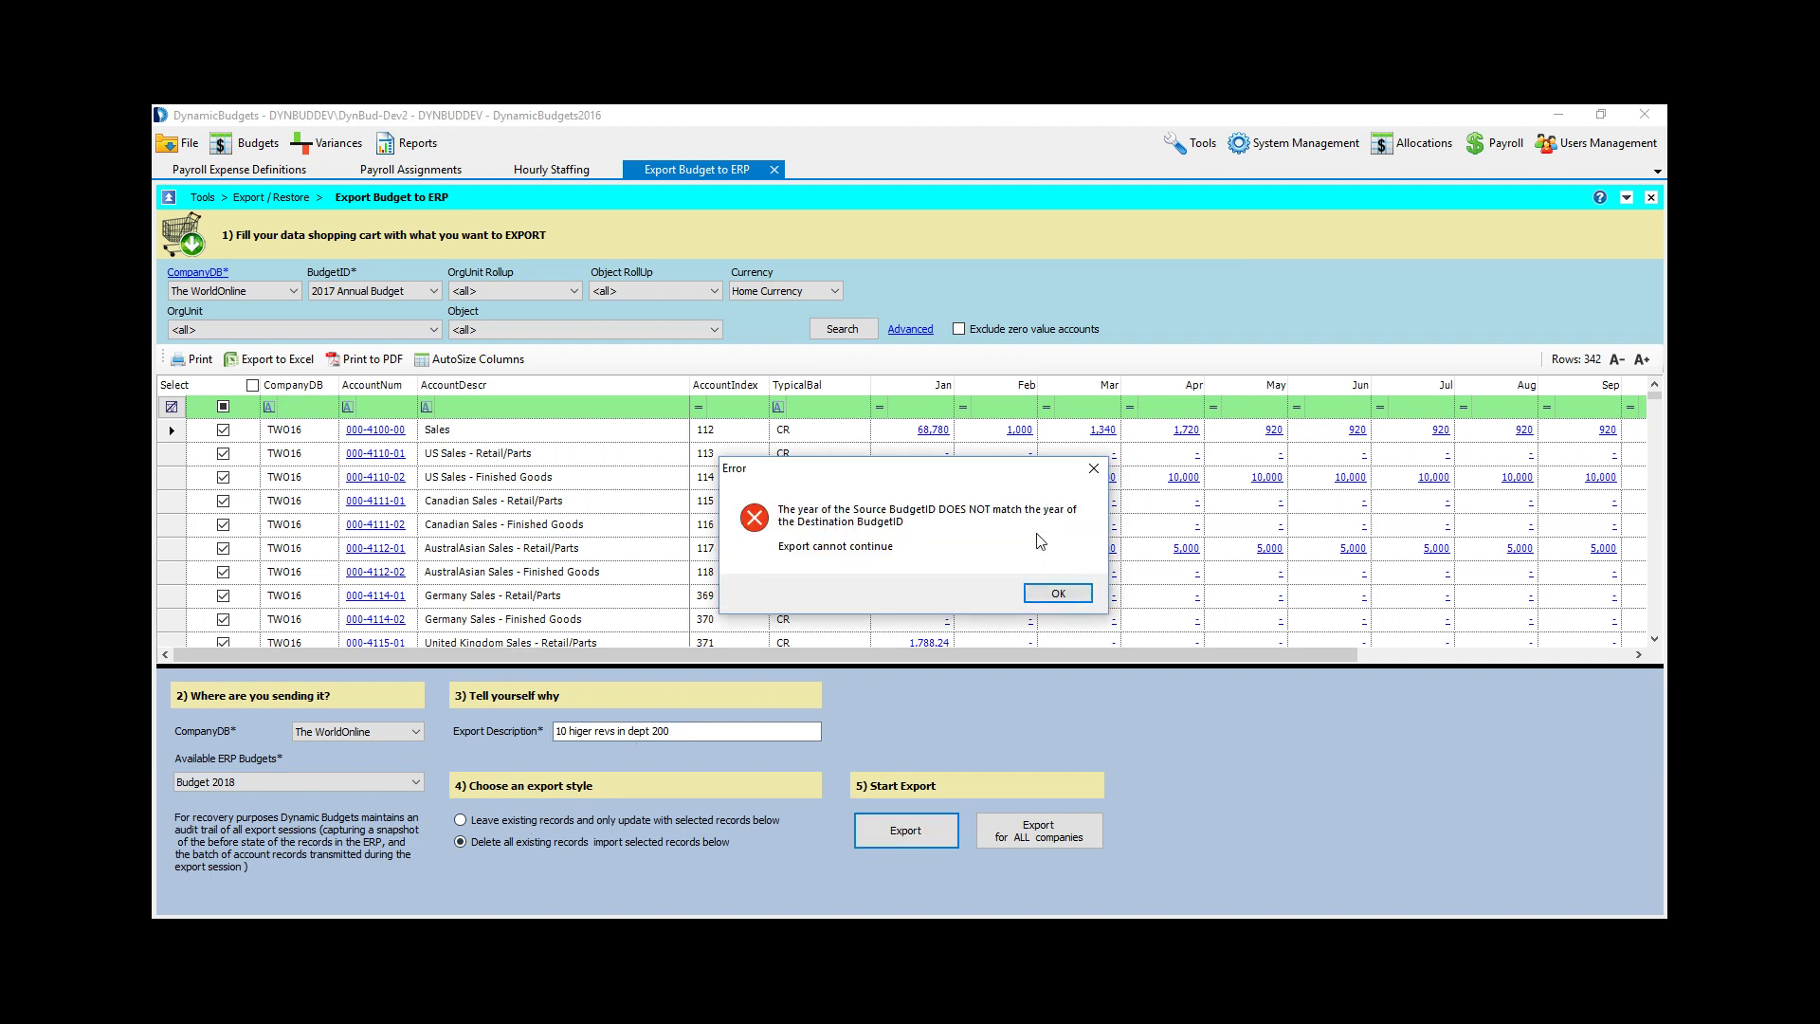
left_click(1072, 592)
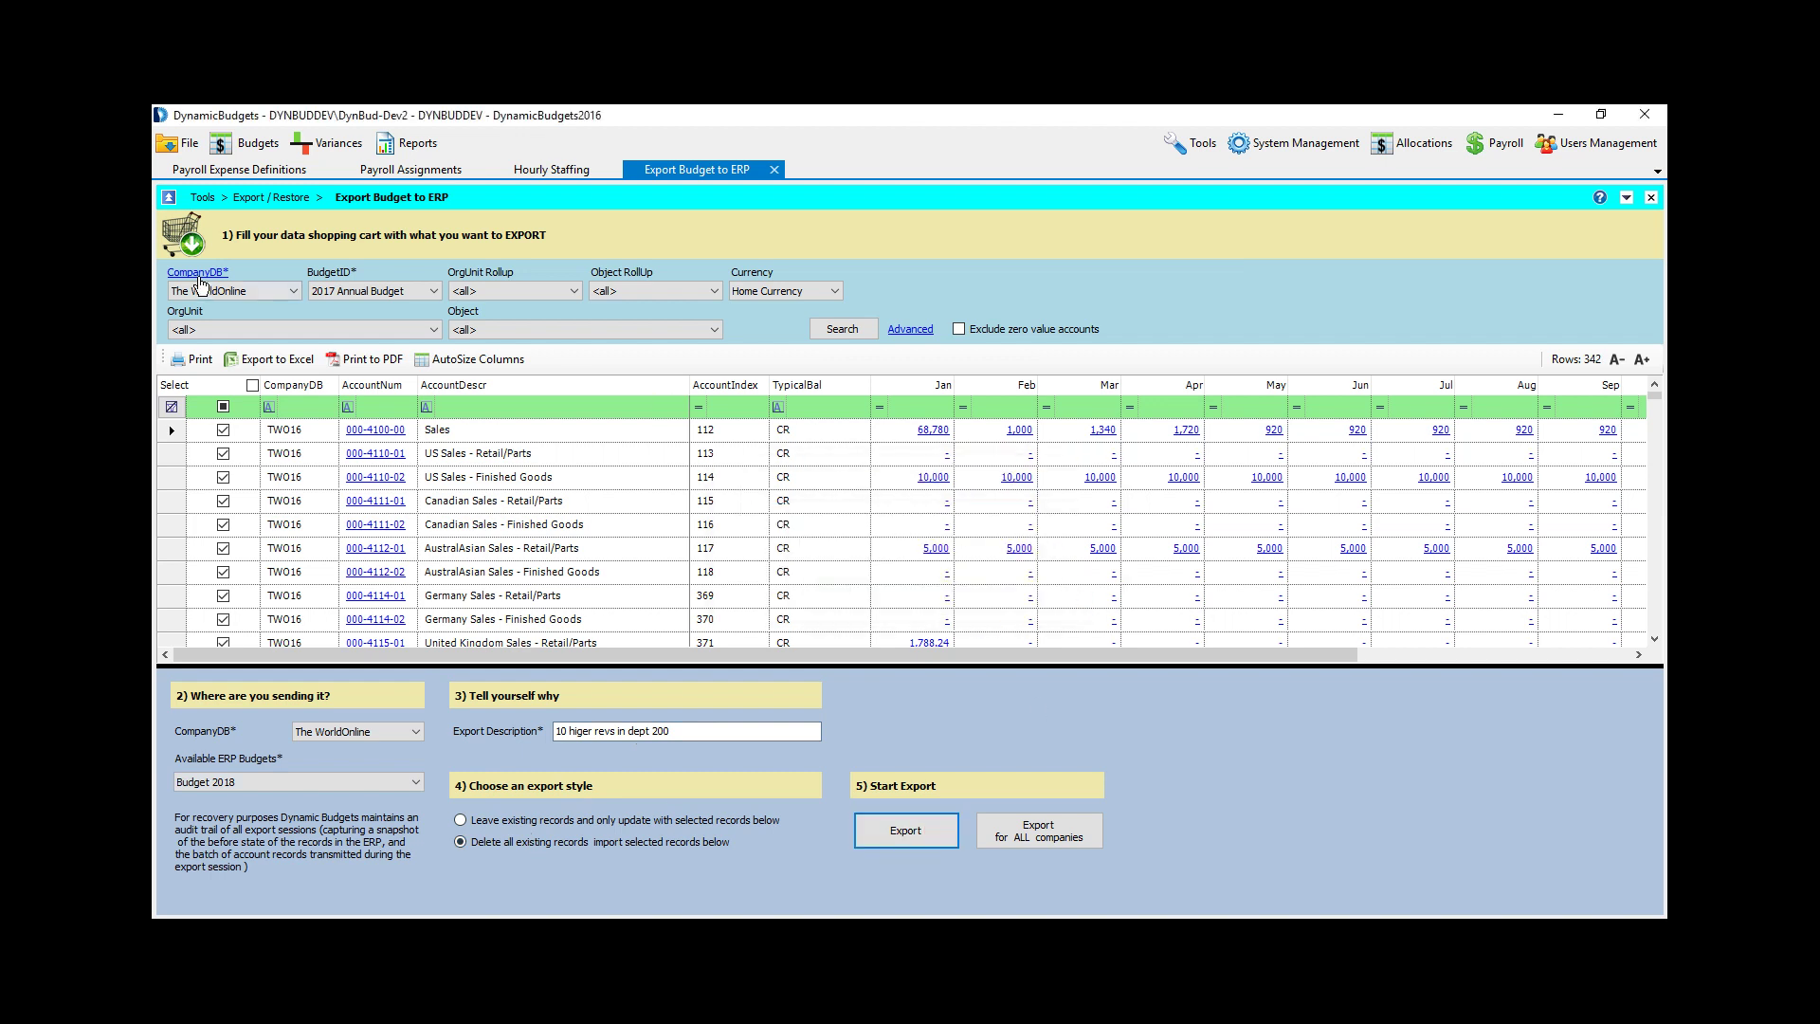
Step: Change the destination ERP budget to Budget 2017 and export the selected accounts of the 2017 Annual Budget
left_click(406, 293)
left_click(405, 289)
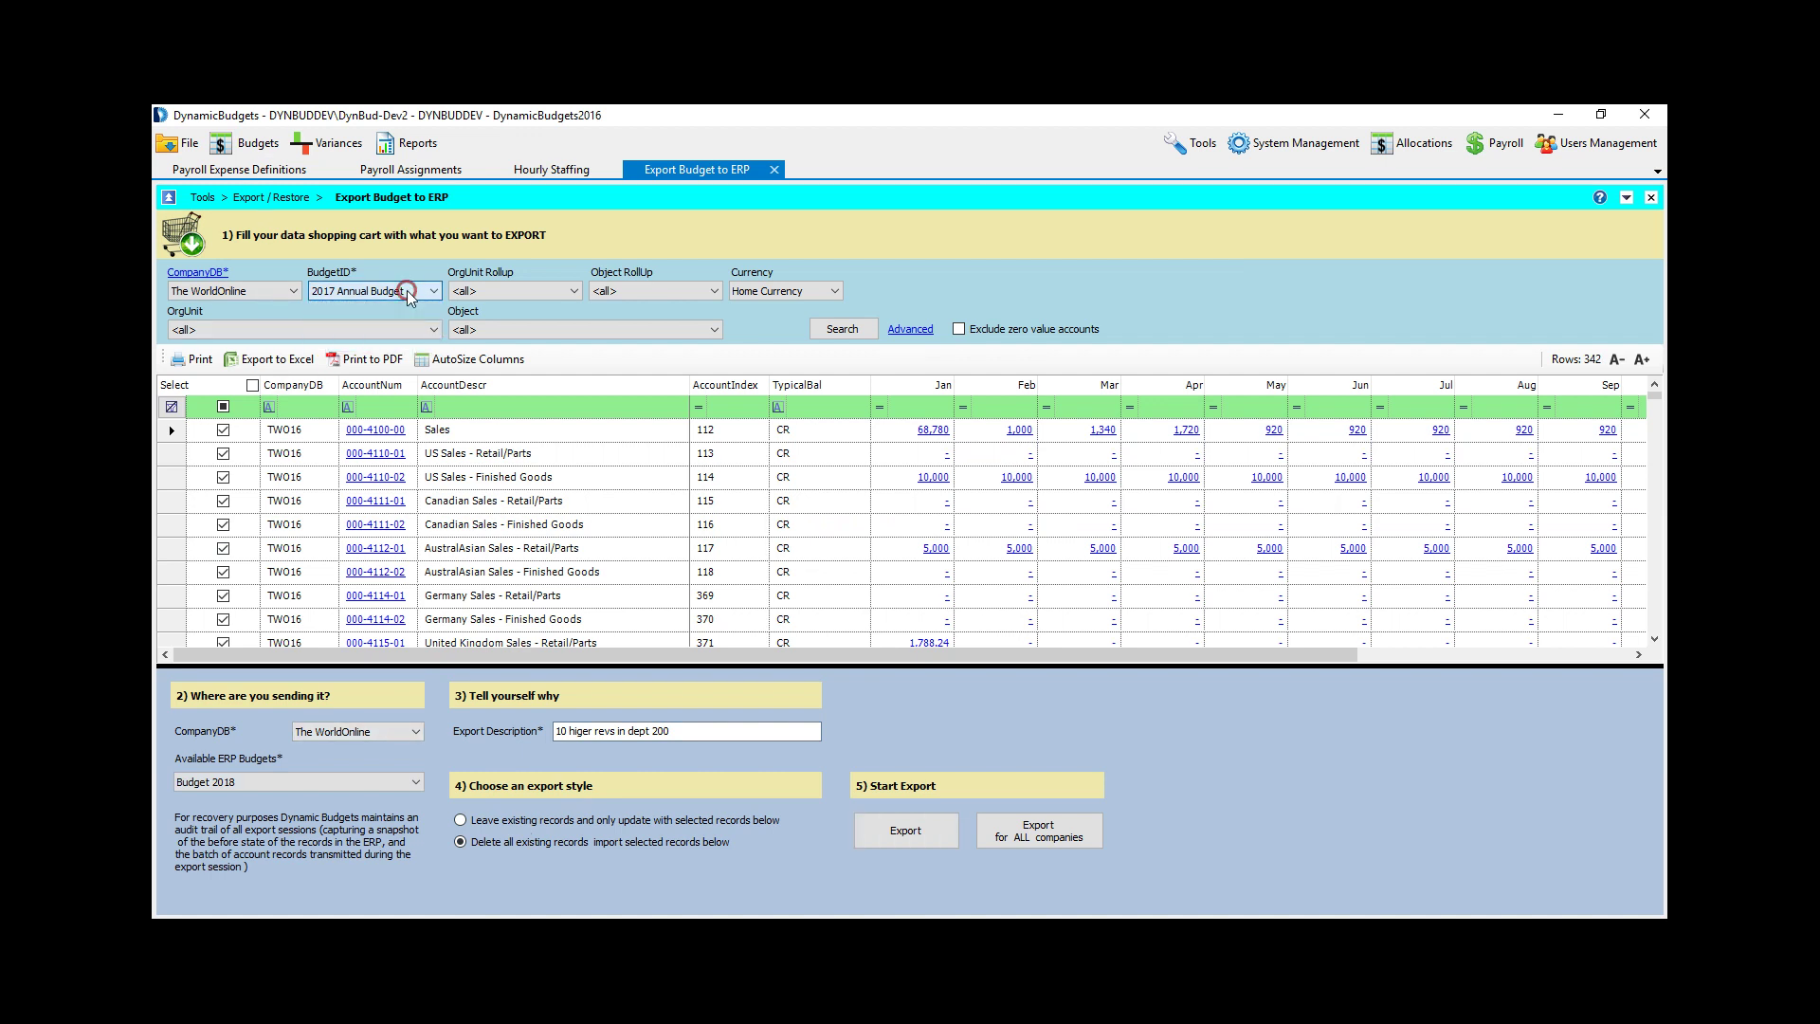
left_click(314, 783)
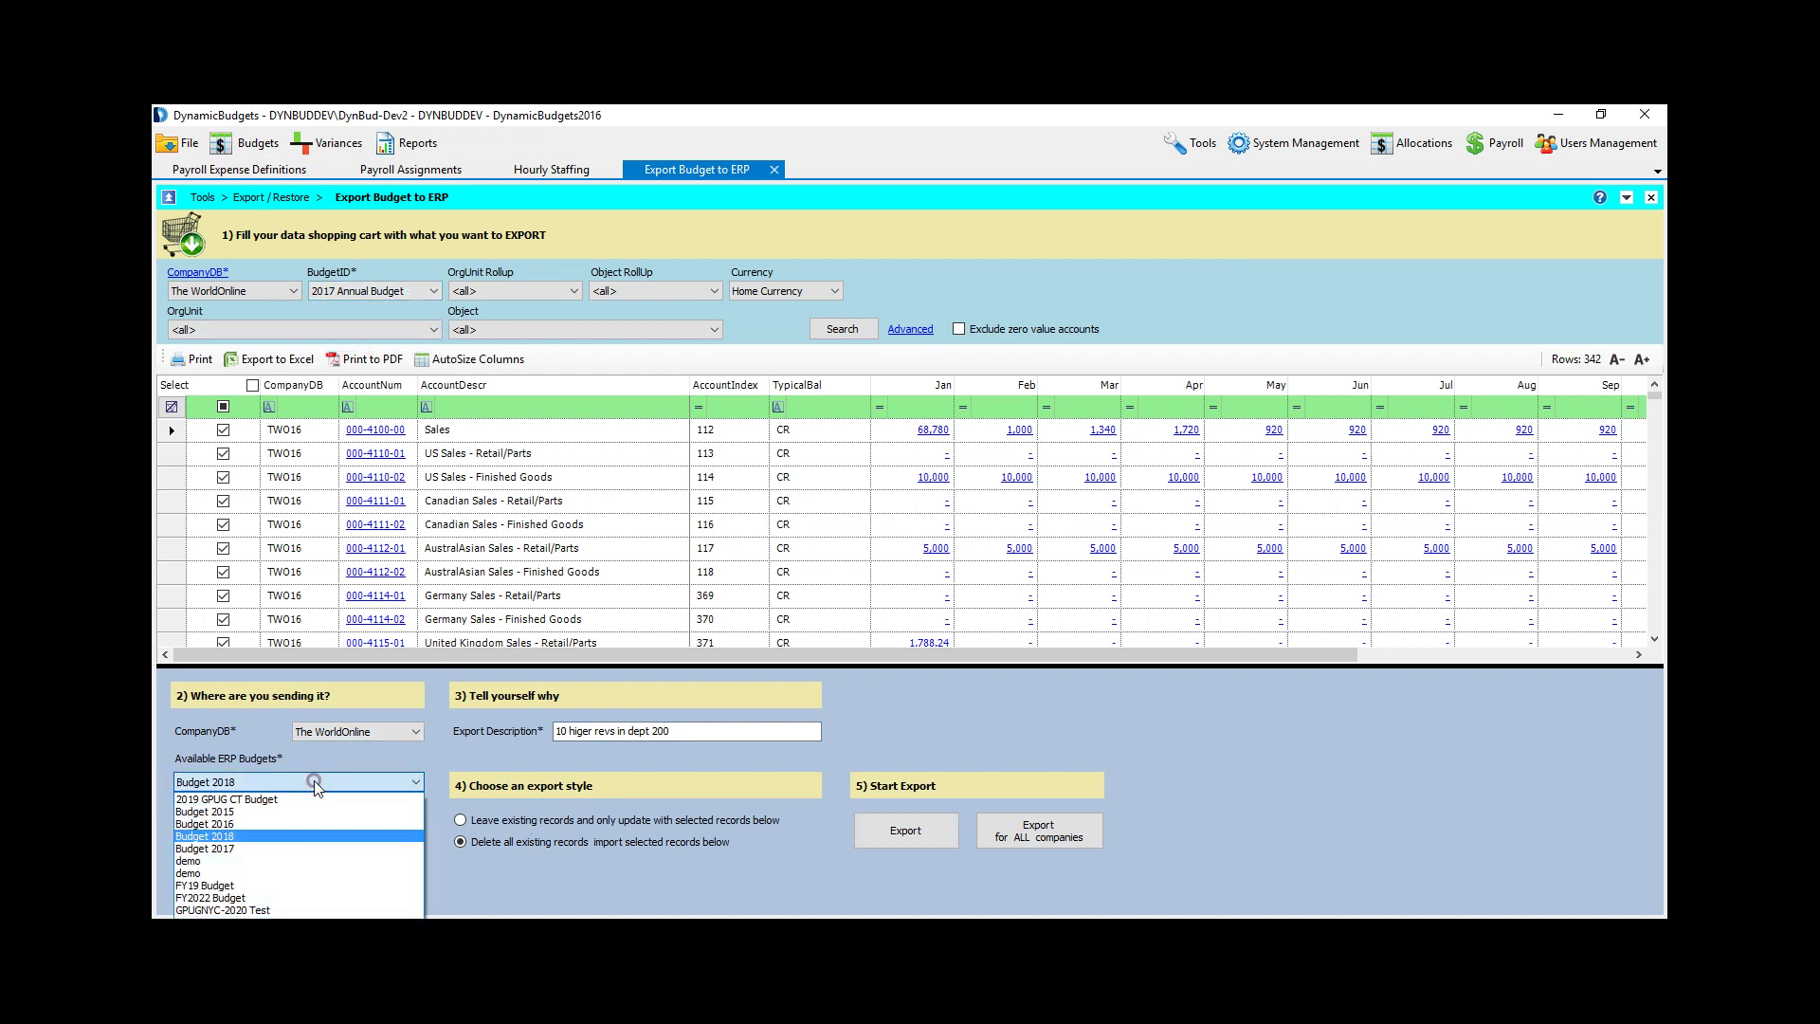
left_click(284, 853)
left_click(925, 834)
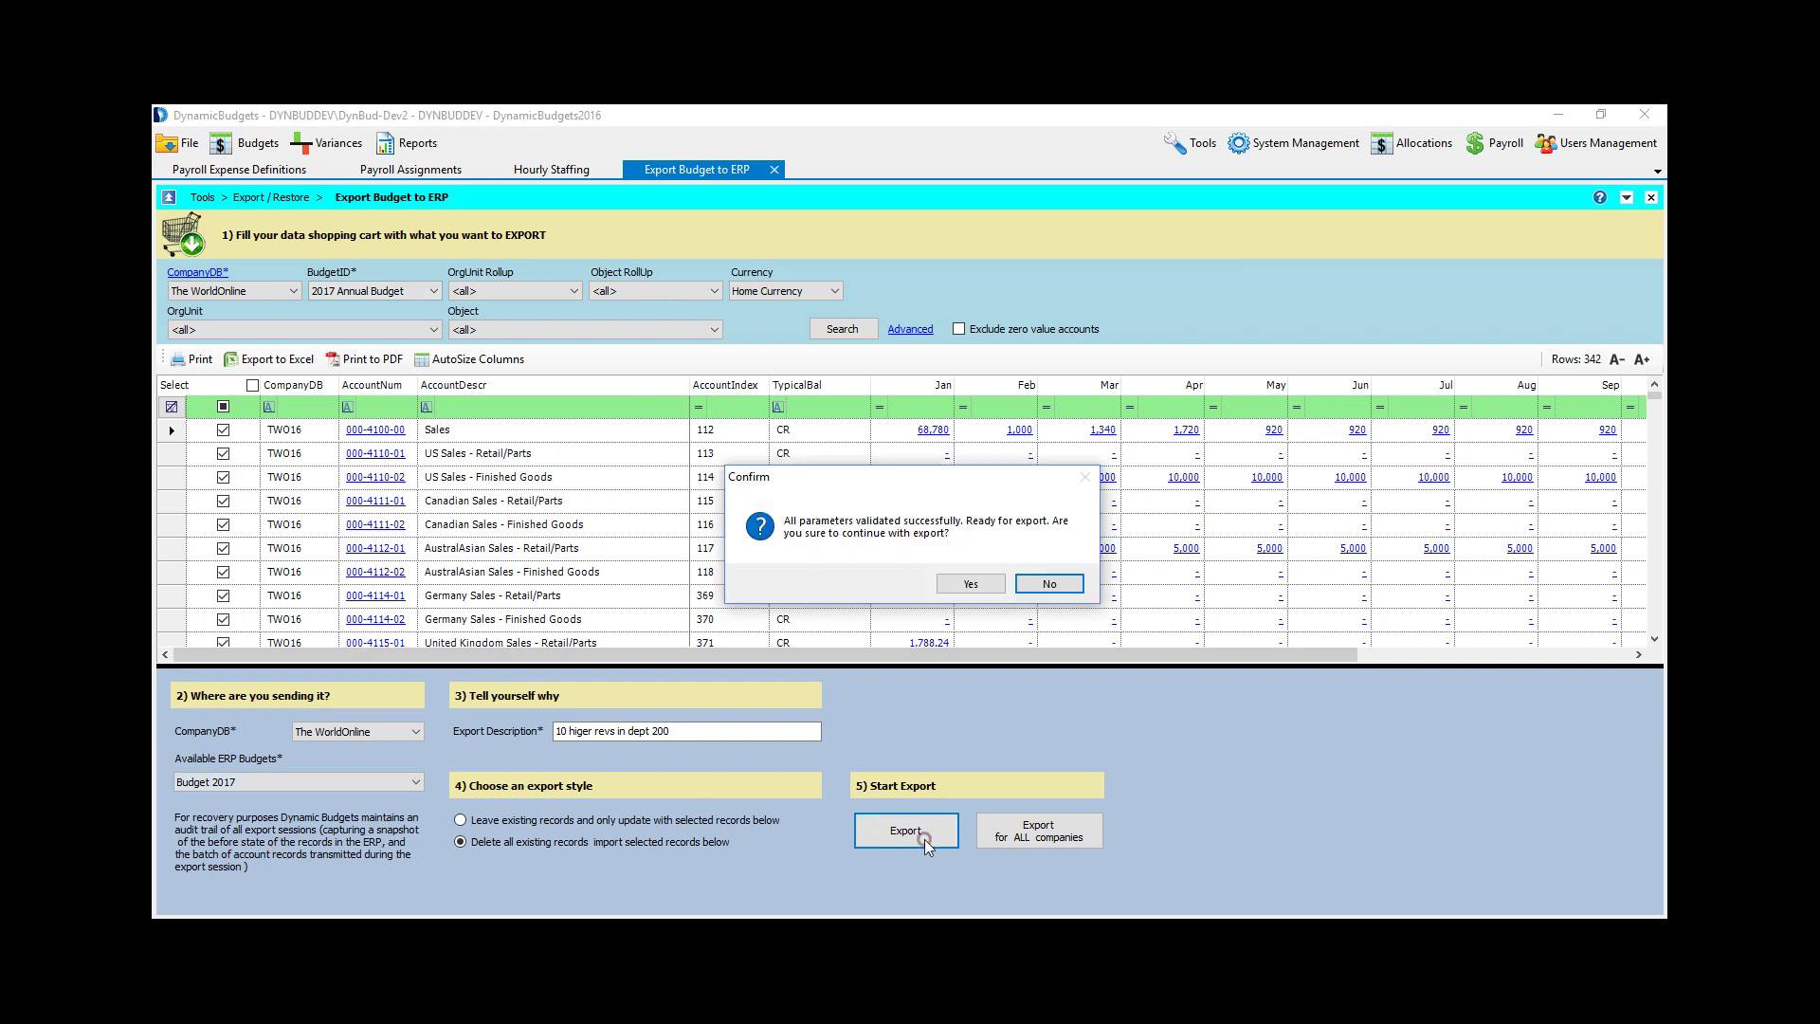
left_click(997, 586)
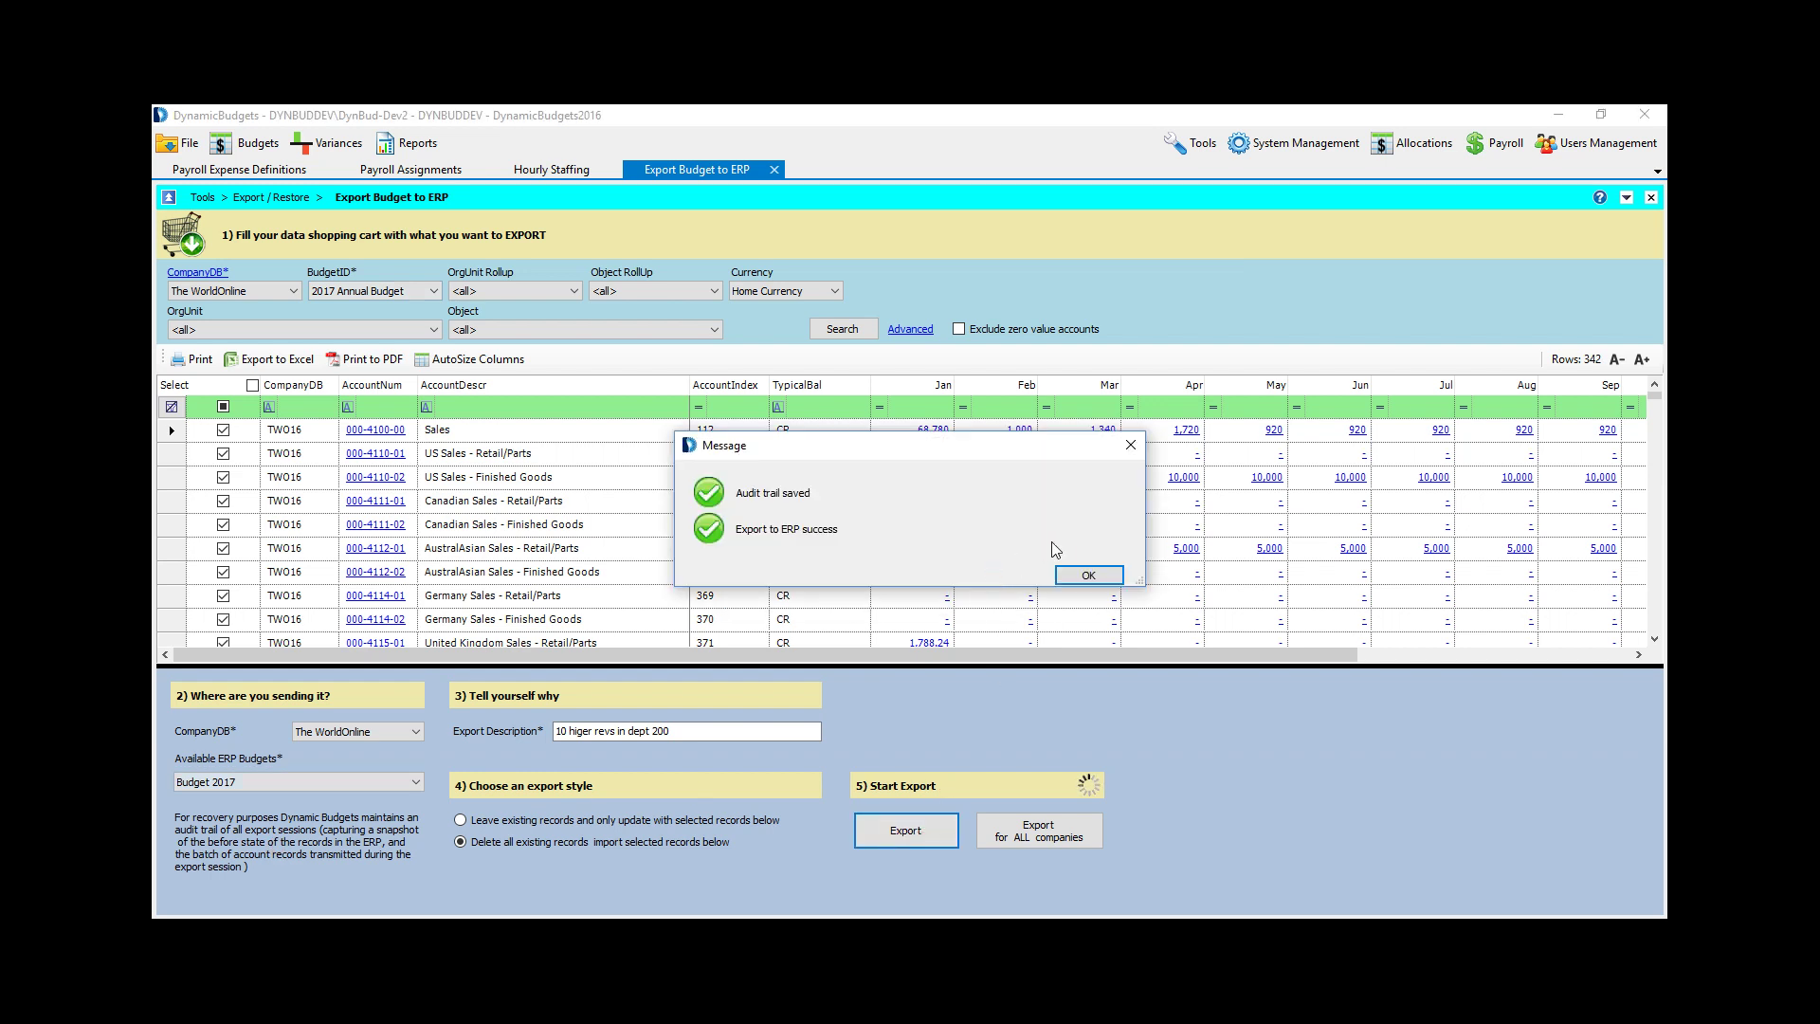
left_click(1075, 571)
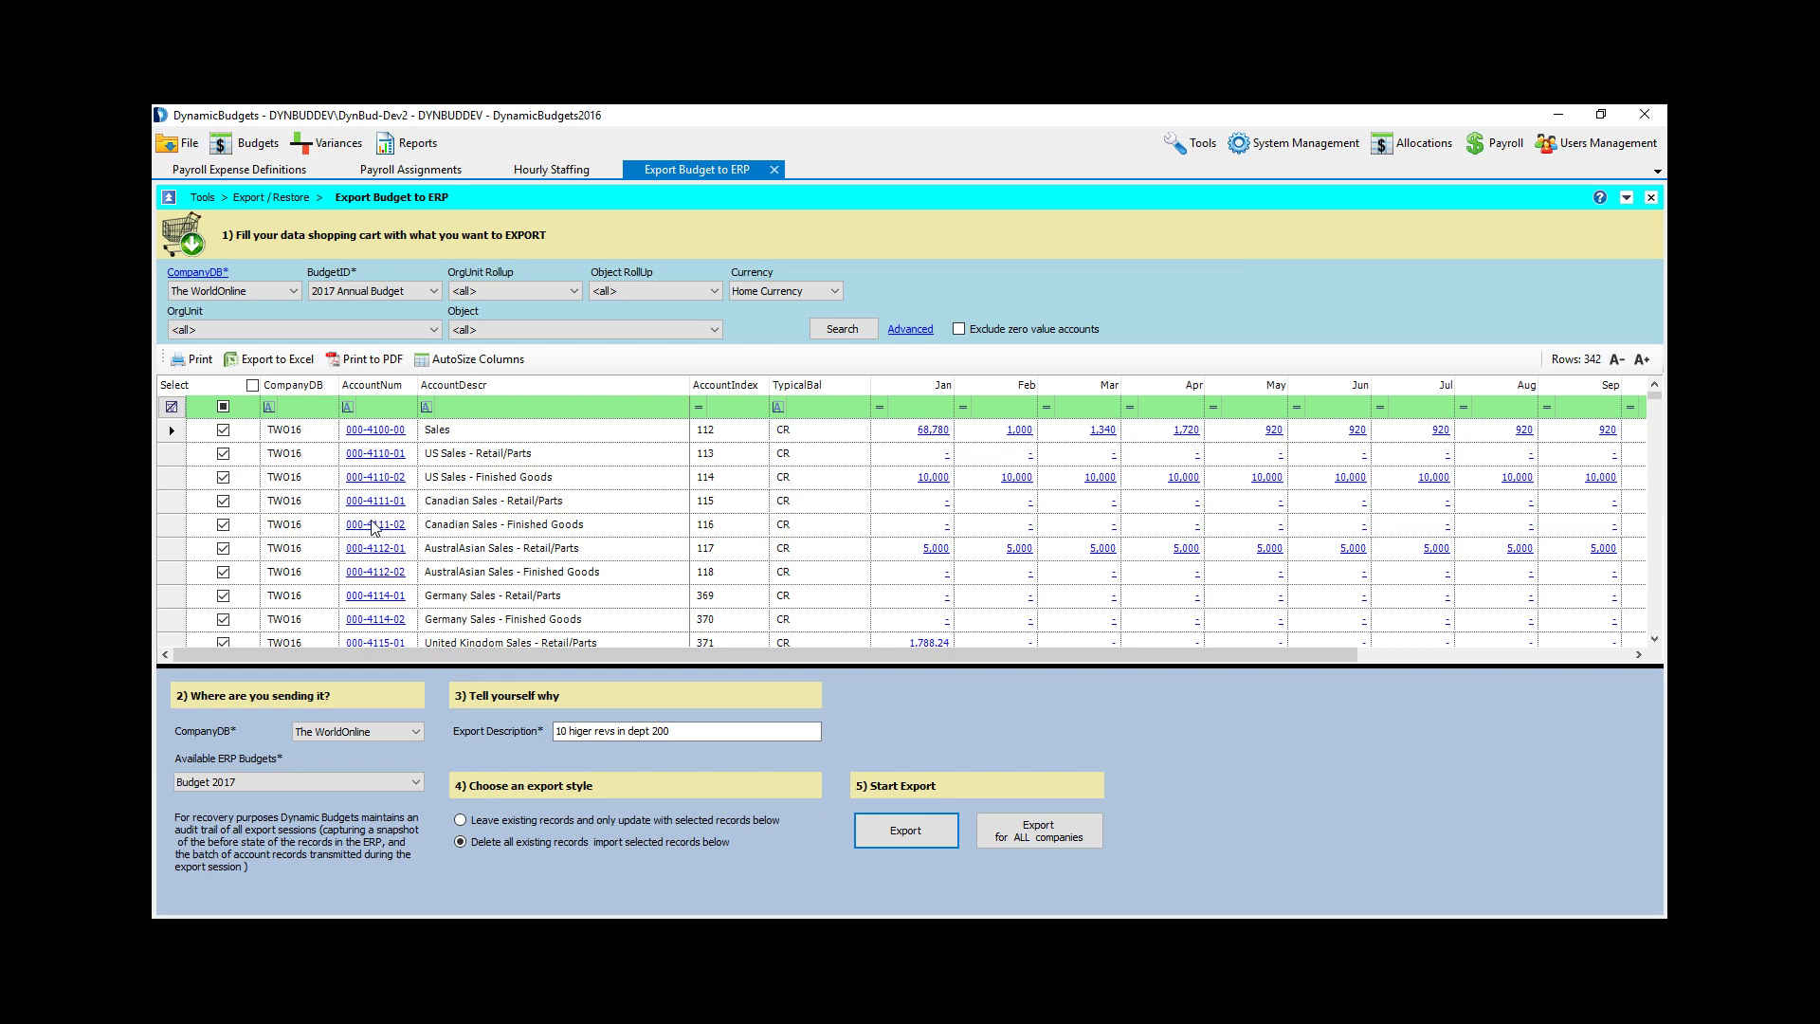
Step: Open Restore Budget Snapshot to ERP and look up the snapshots available for restoring
left_click(1196, 142)
mouse_move(1211, 476)
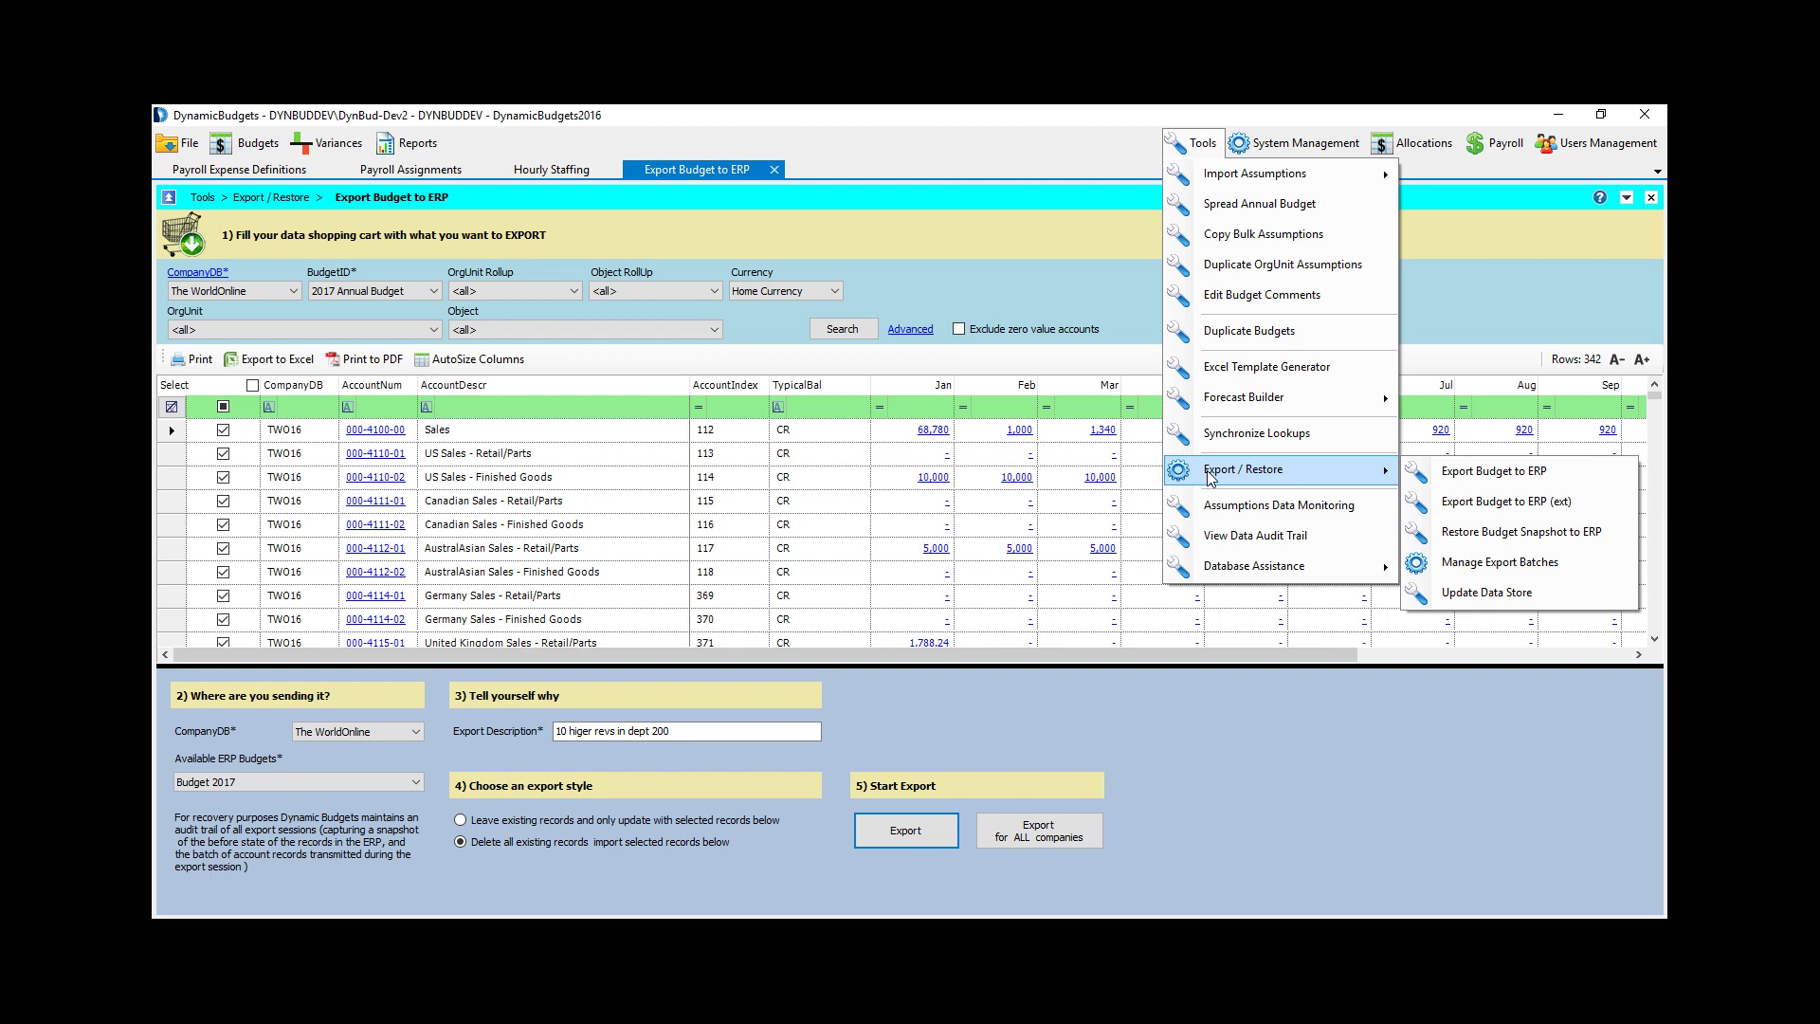
left_click(1489, 533)
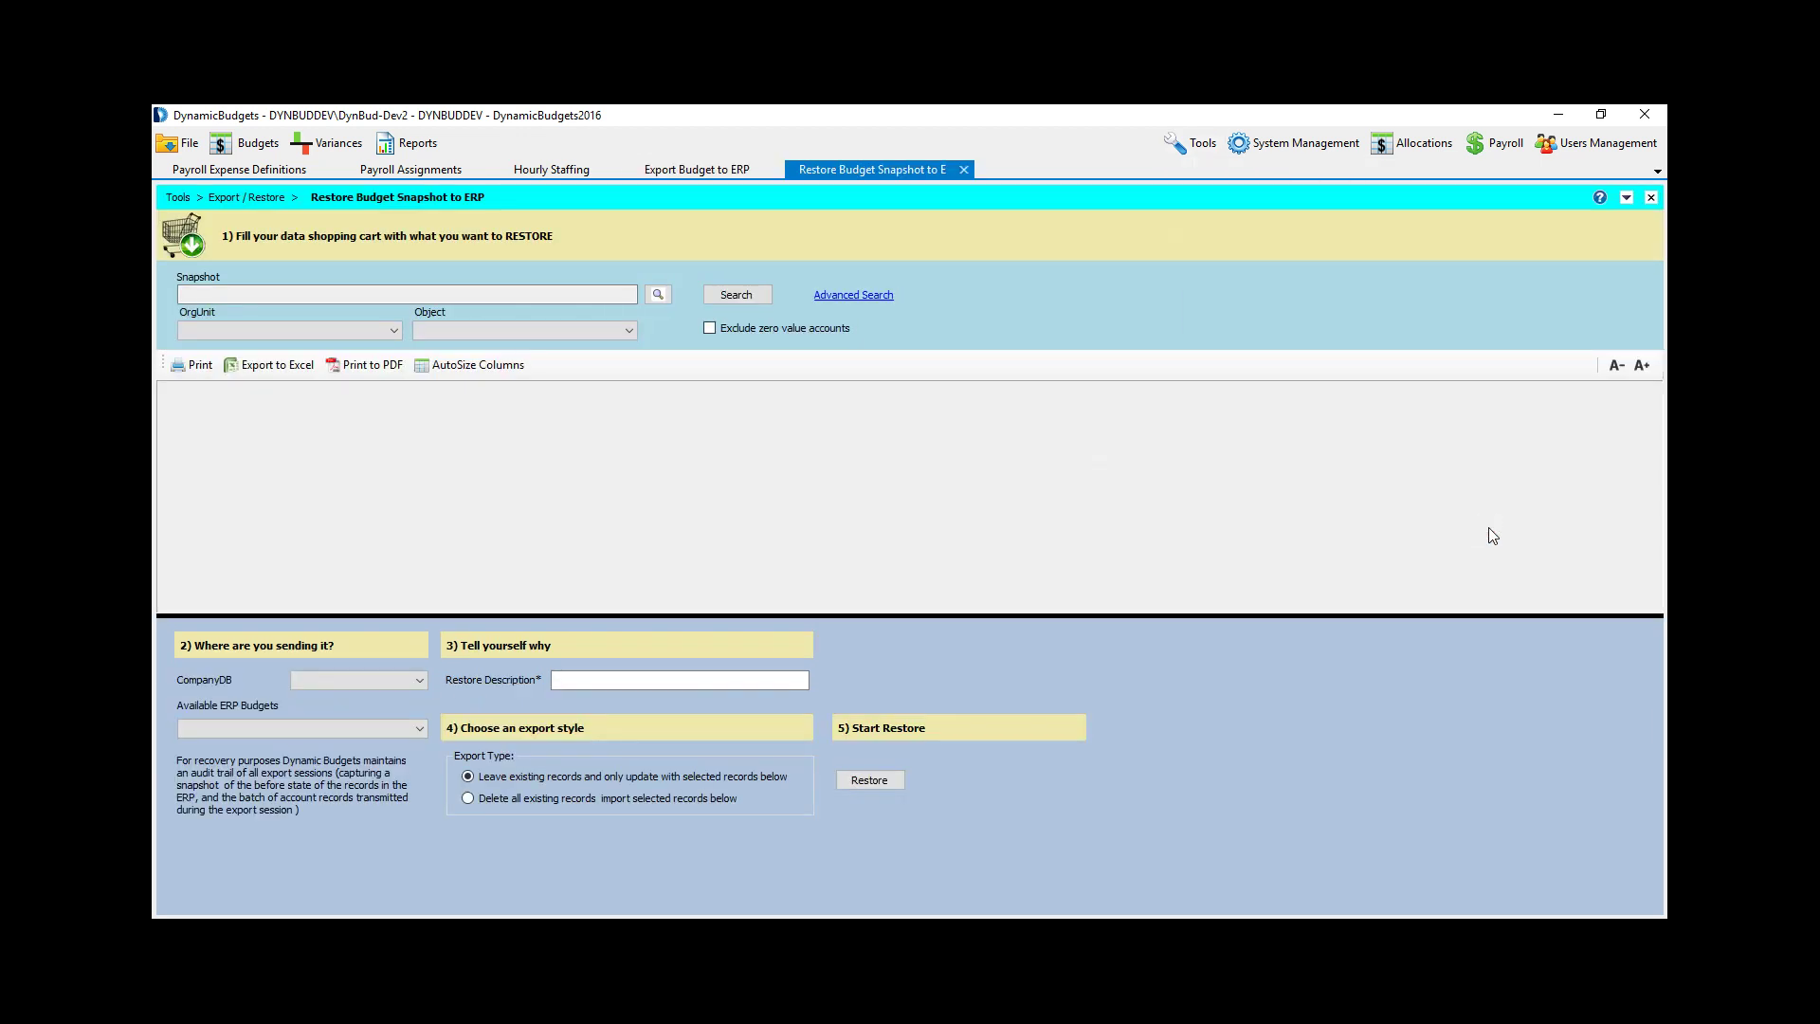
left_click(658, 292)
left_click(661, 425)
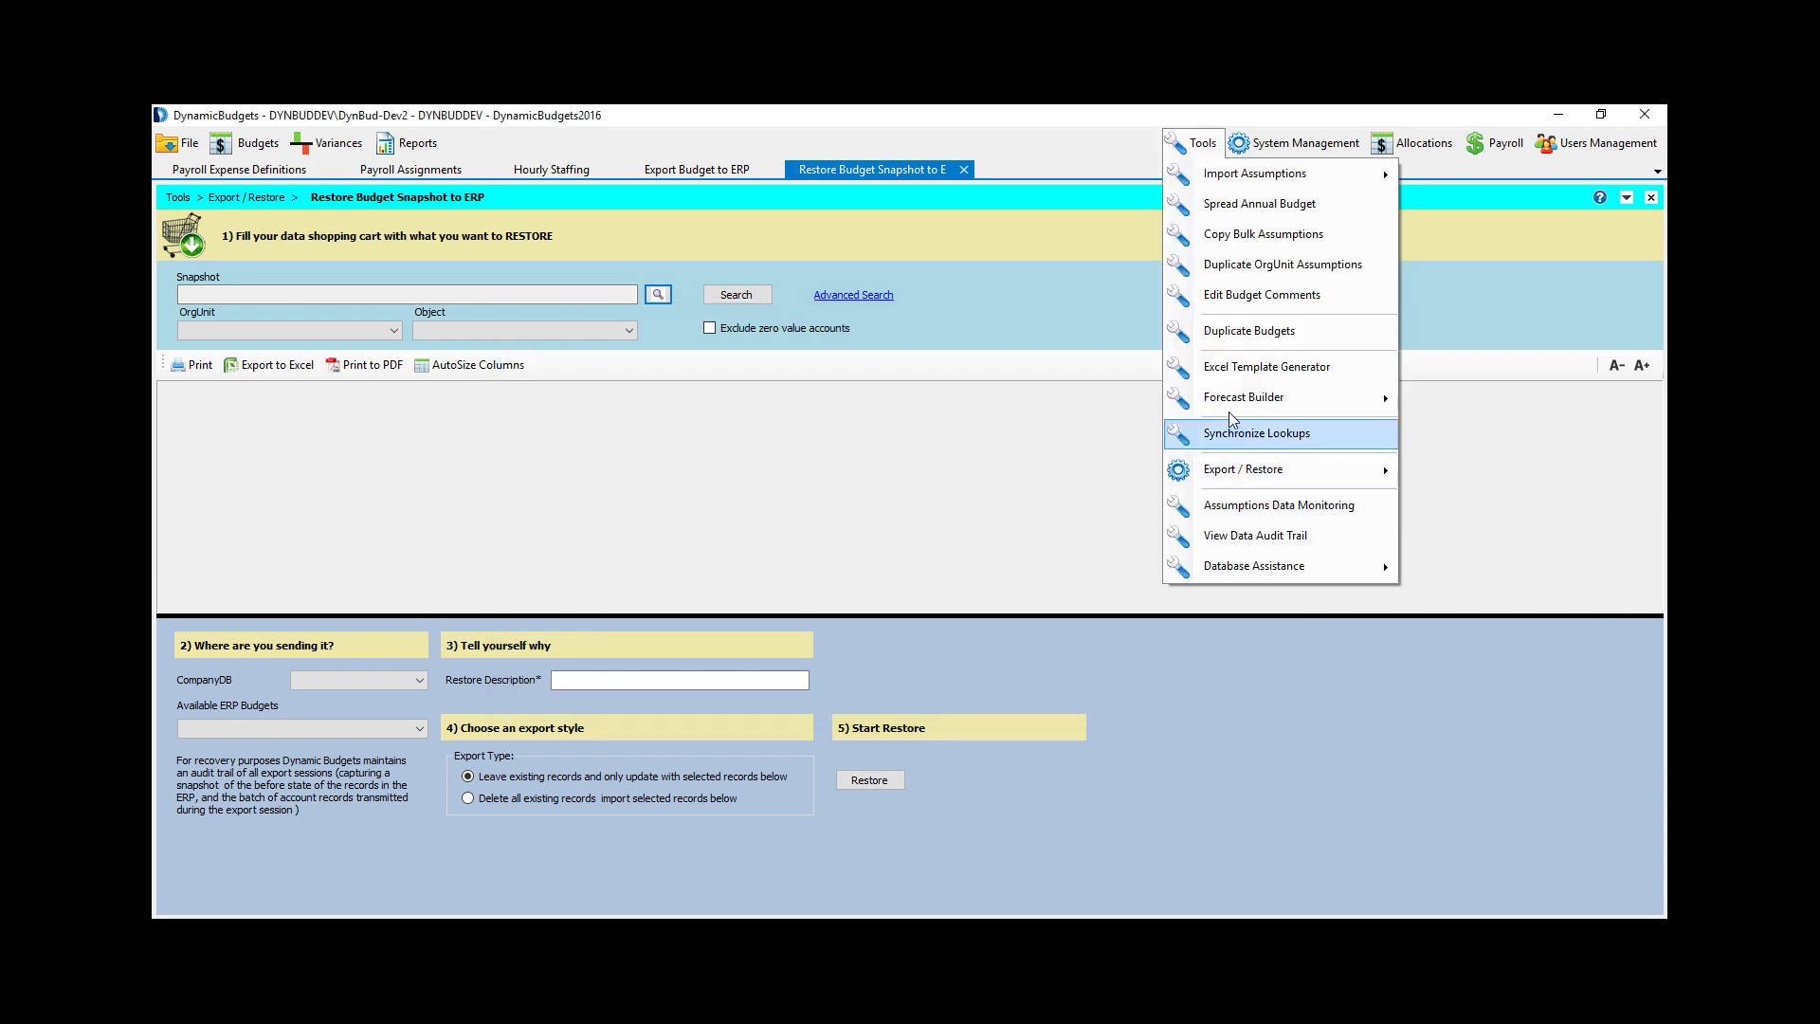
Step: Open Duplicate Budgets and look through the source BudgetIDs that can be copied
left_click(1223, 365)
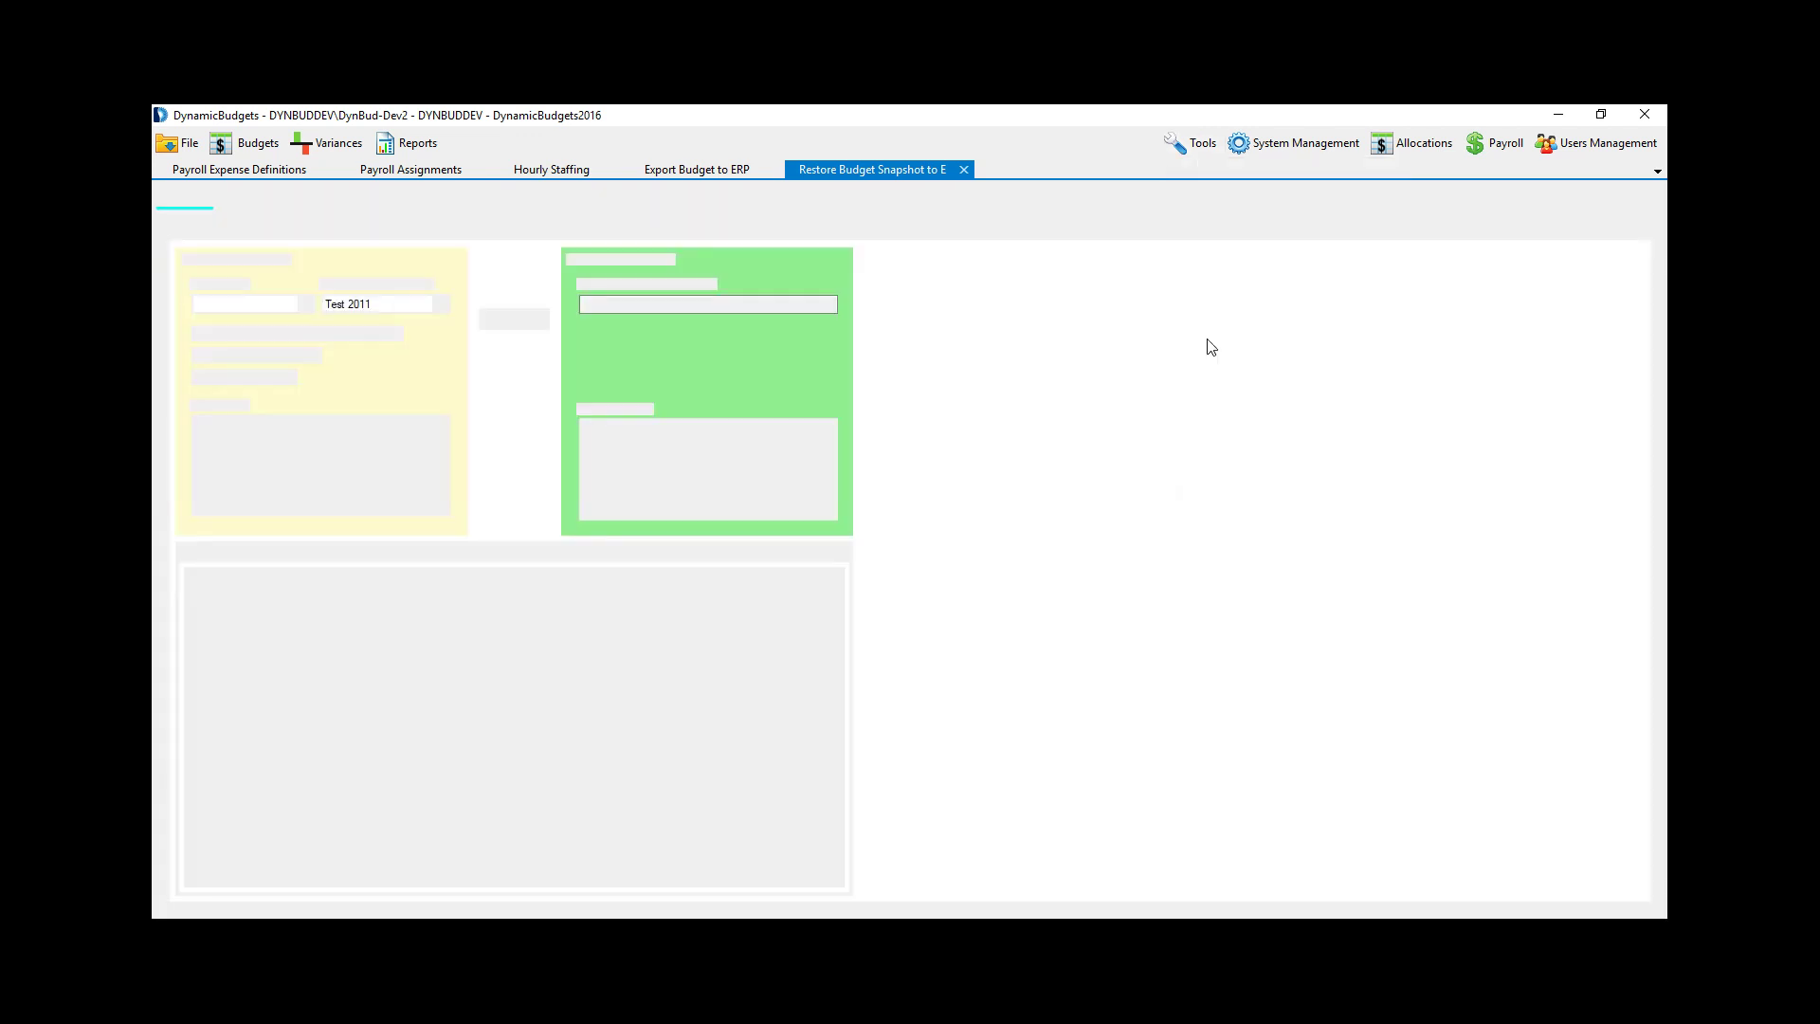
left_click(356, 303)
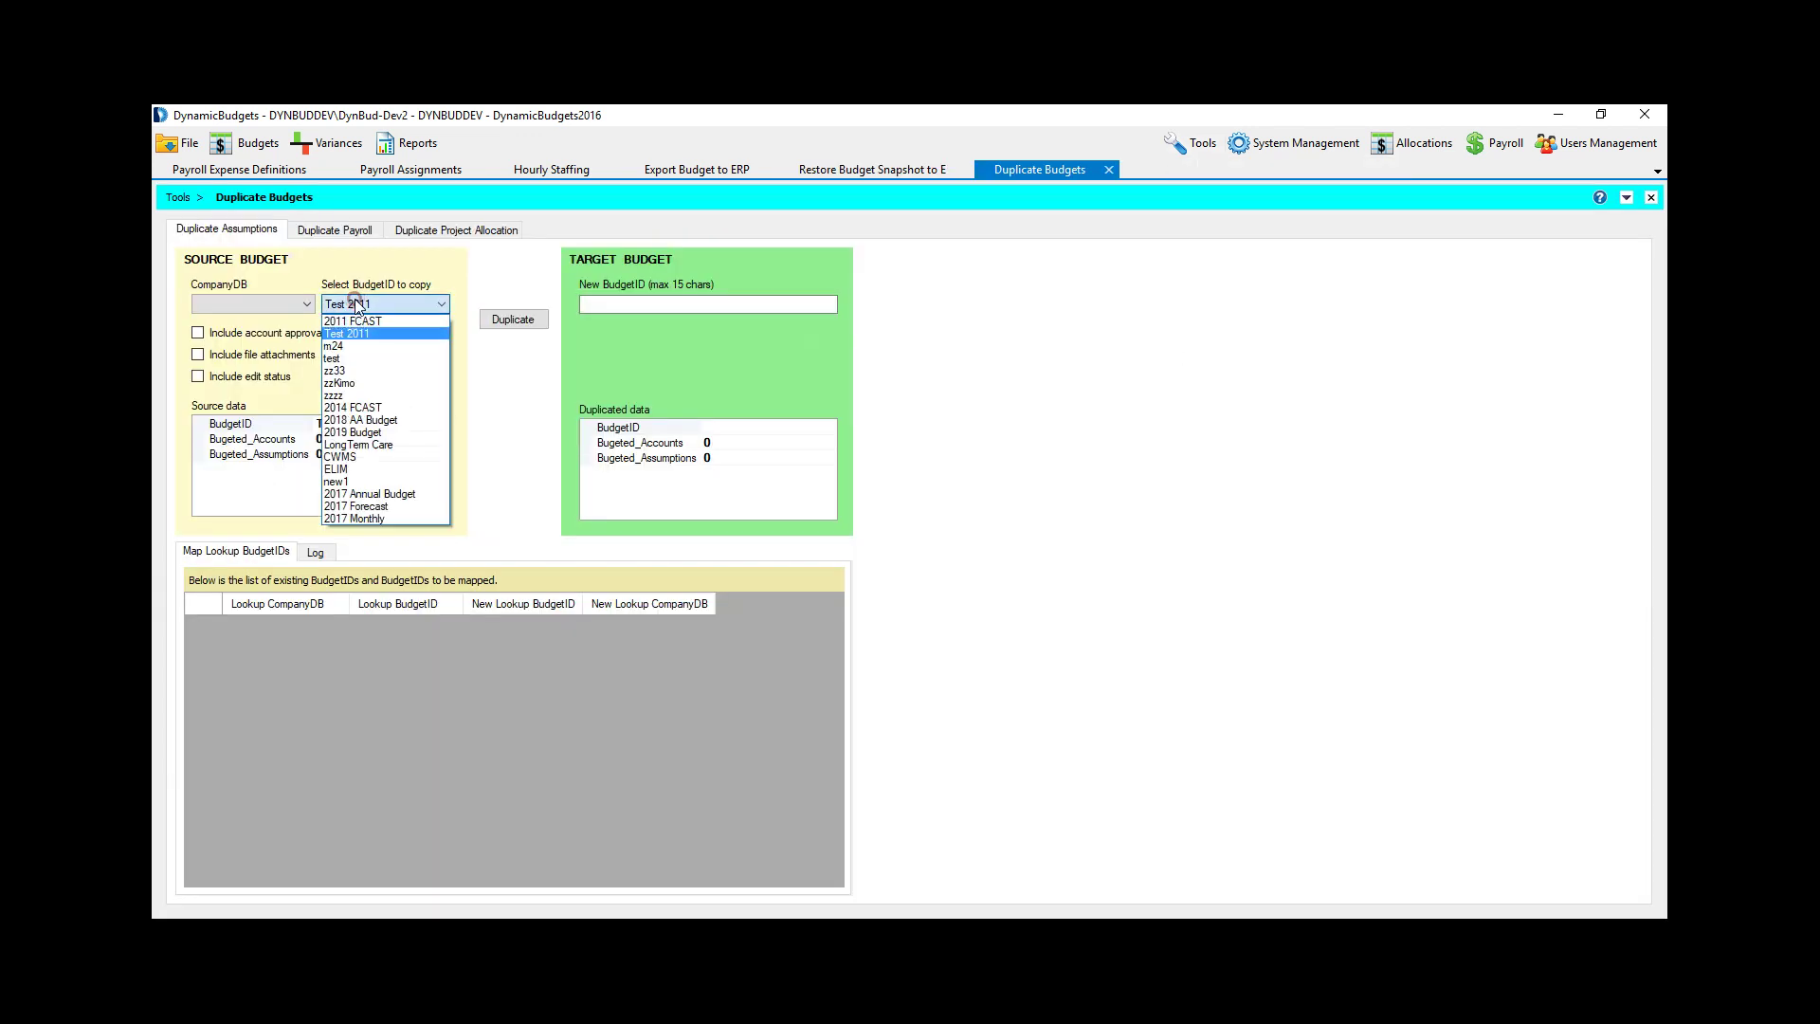
left_click(384, 482)
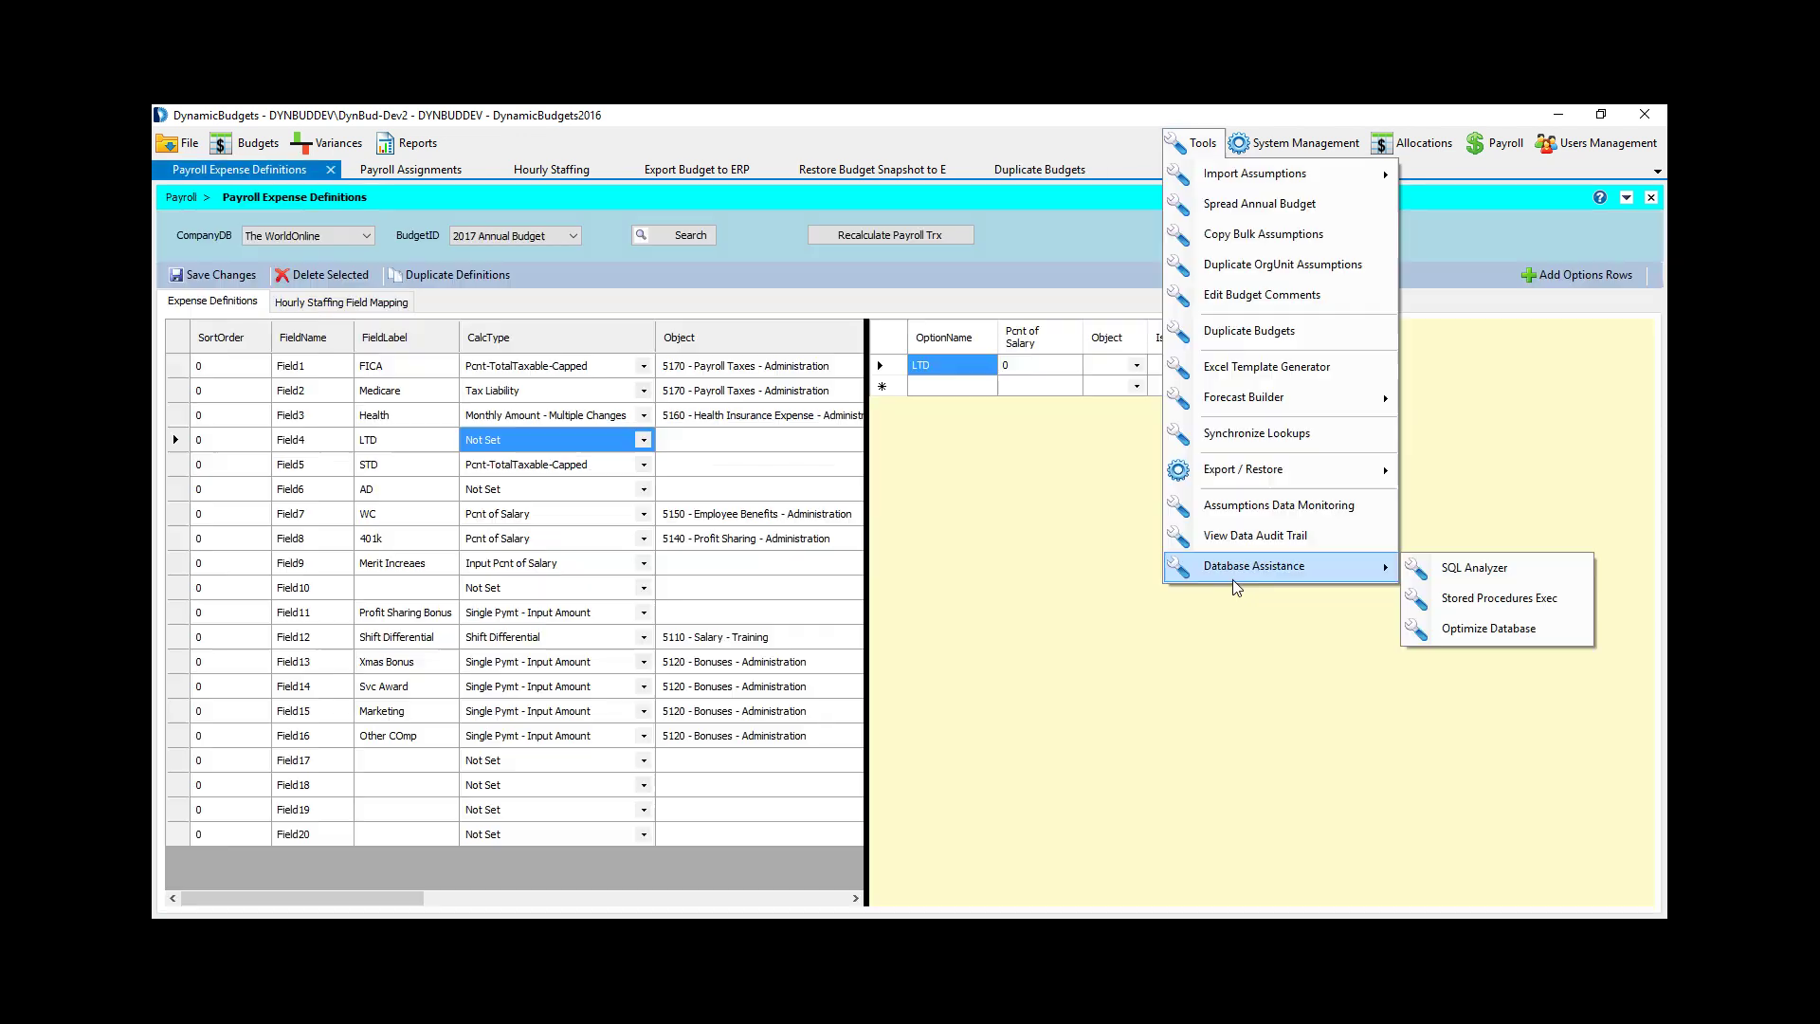
Step: Open the SQL Analyzer database tool and unlock it by entering the access password
left_click(1472, 569)
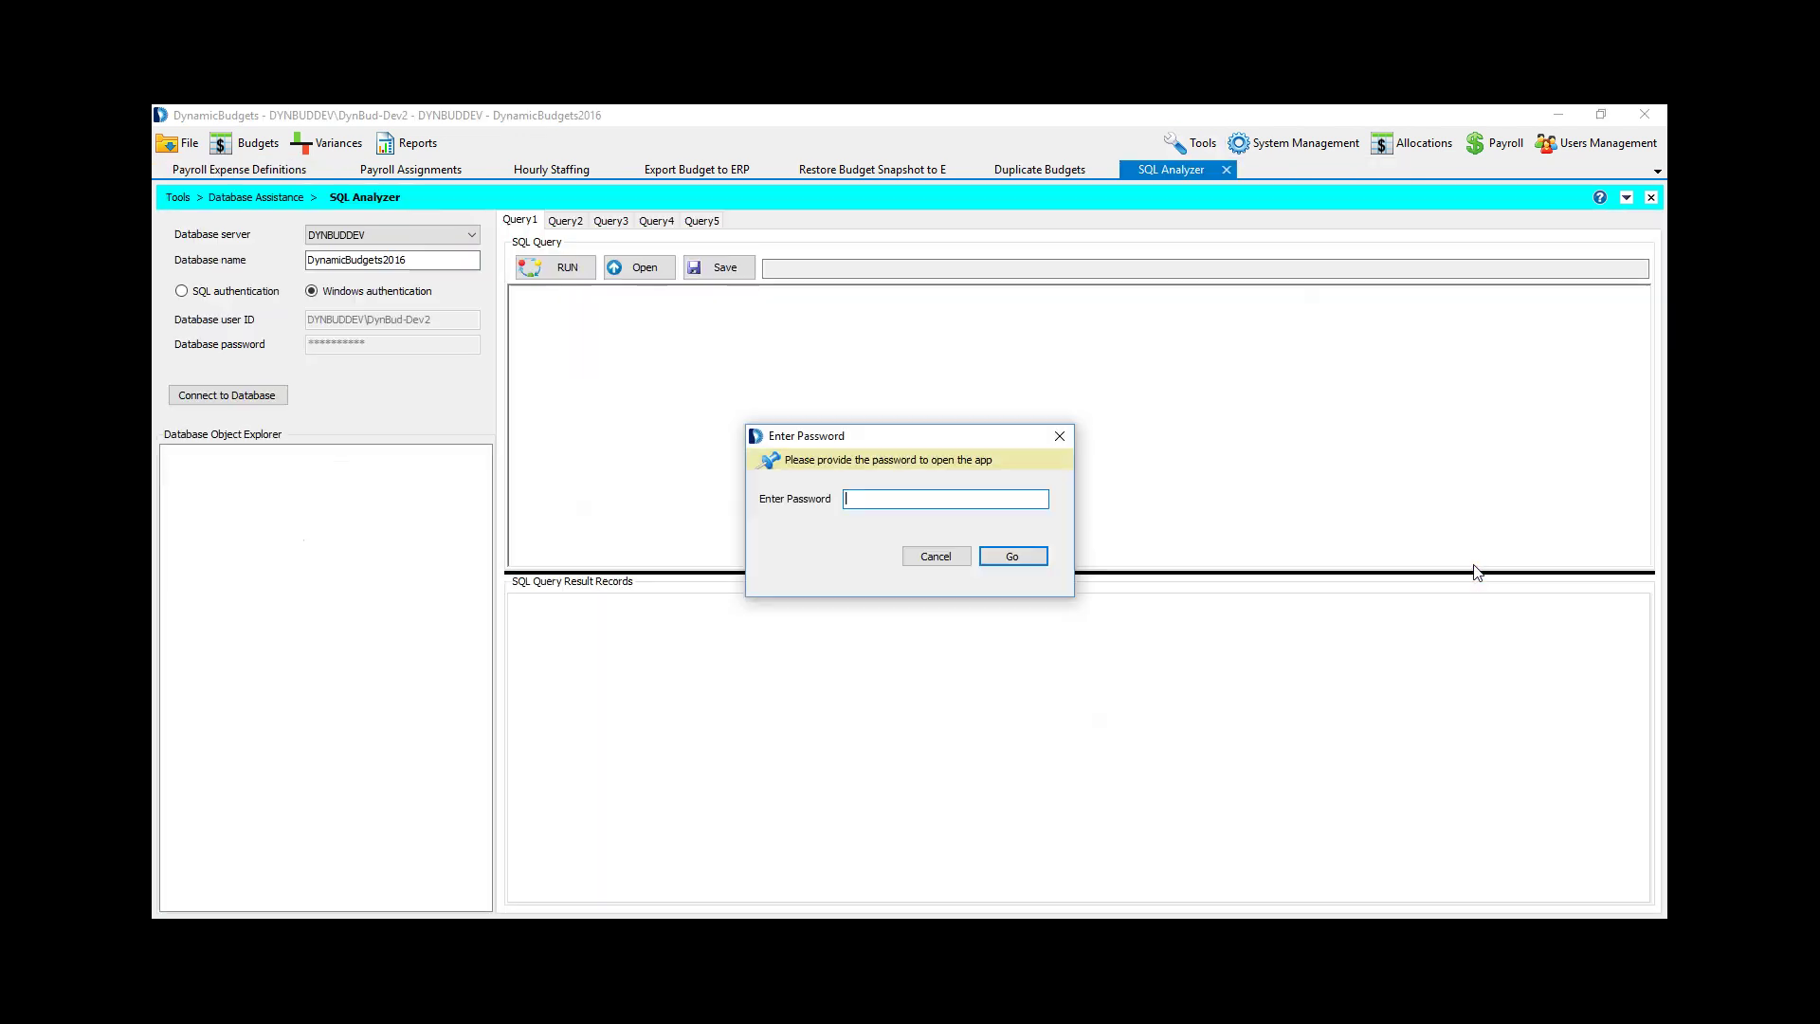
type("***")
key("Return")
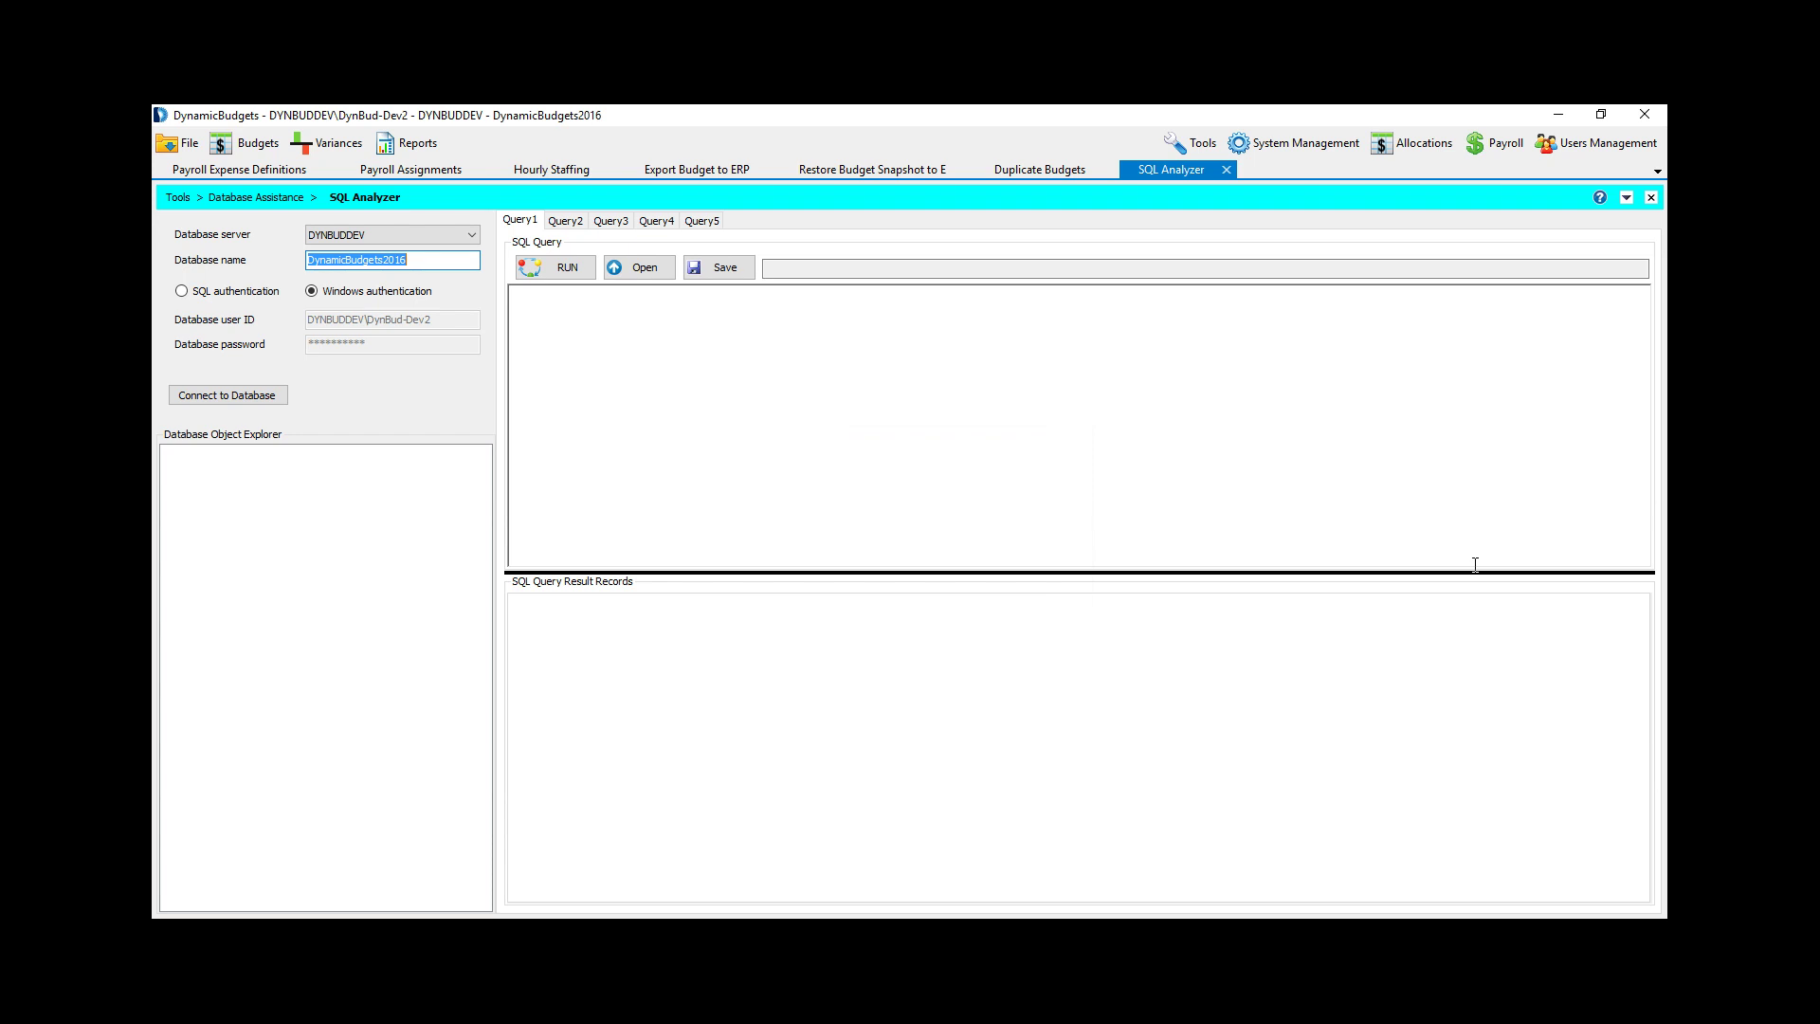
Step: Open Manage Objects, load The WorldOnline's objects and hide their attribute columns so the tag columns can be viewed
left_click(1308, 147)
mouse_move(1298, 274)
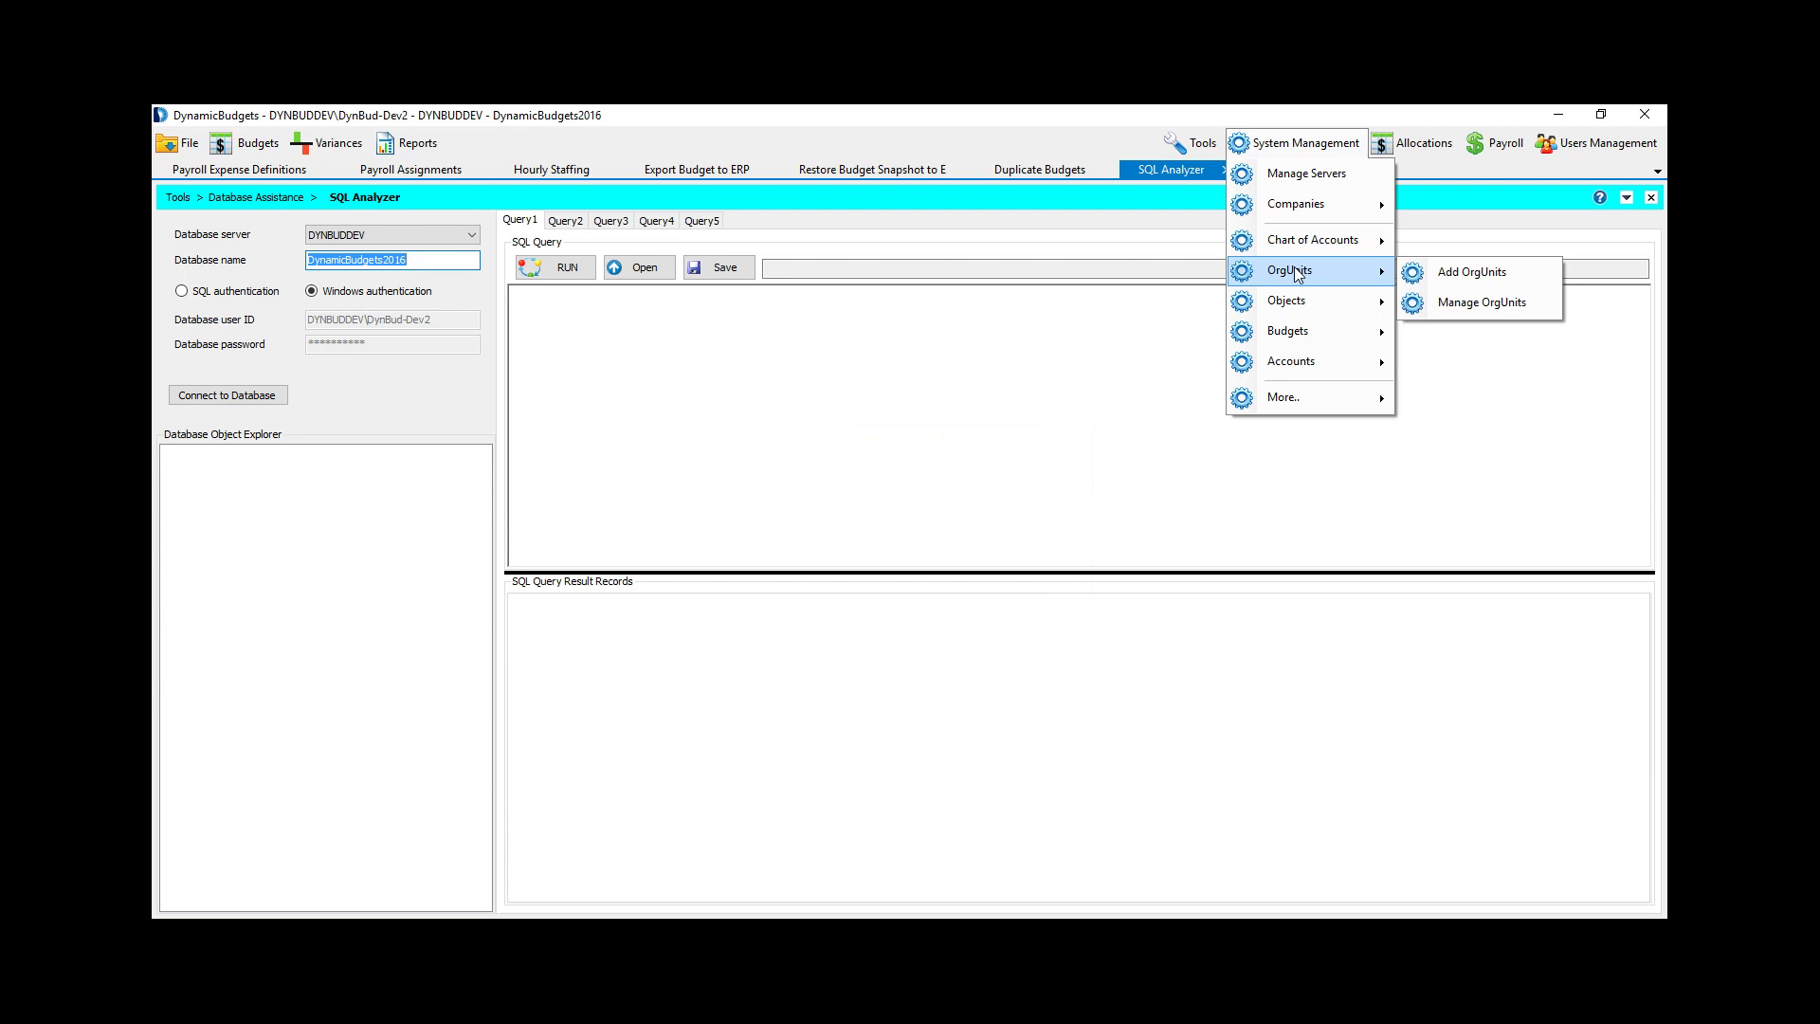
mouse_move(1305, 313)
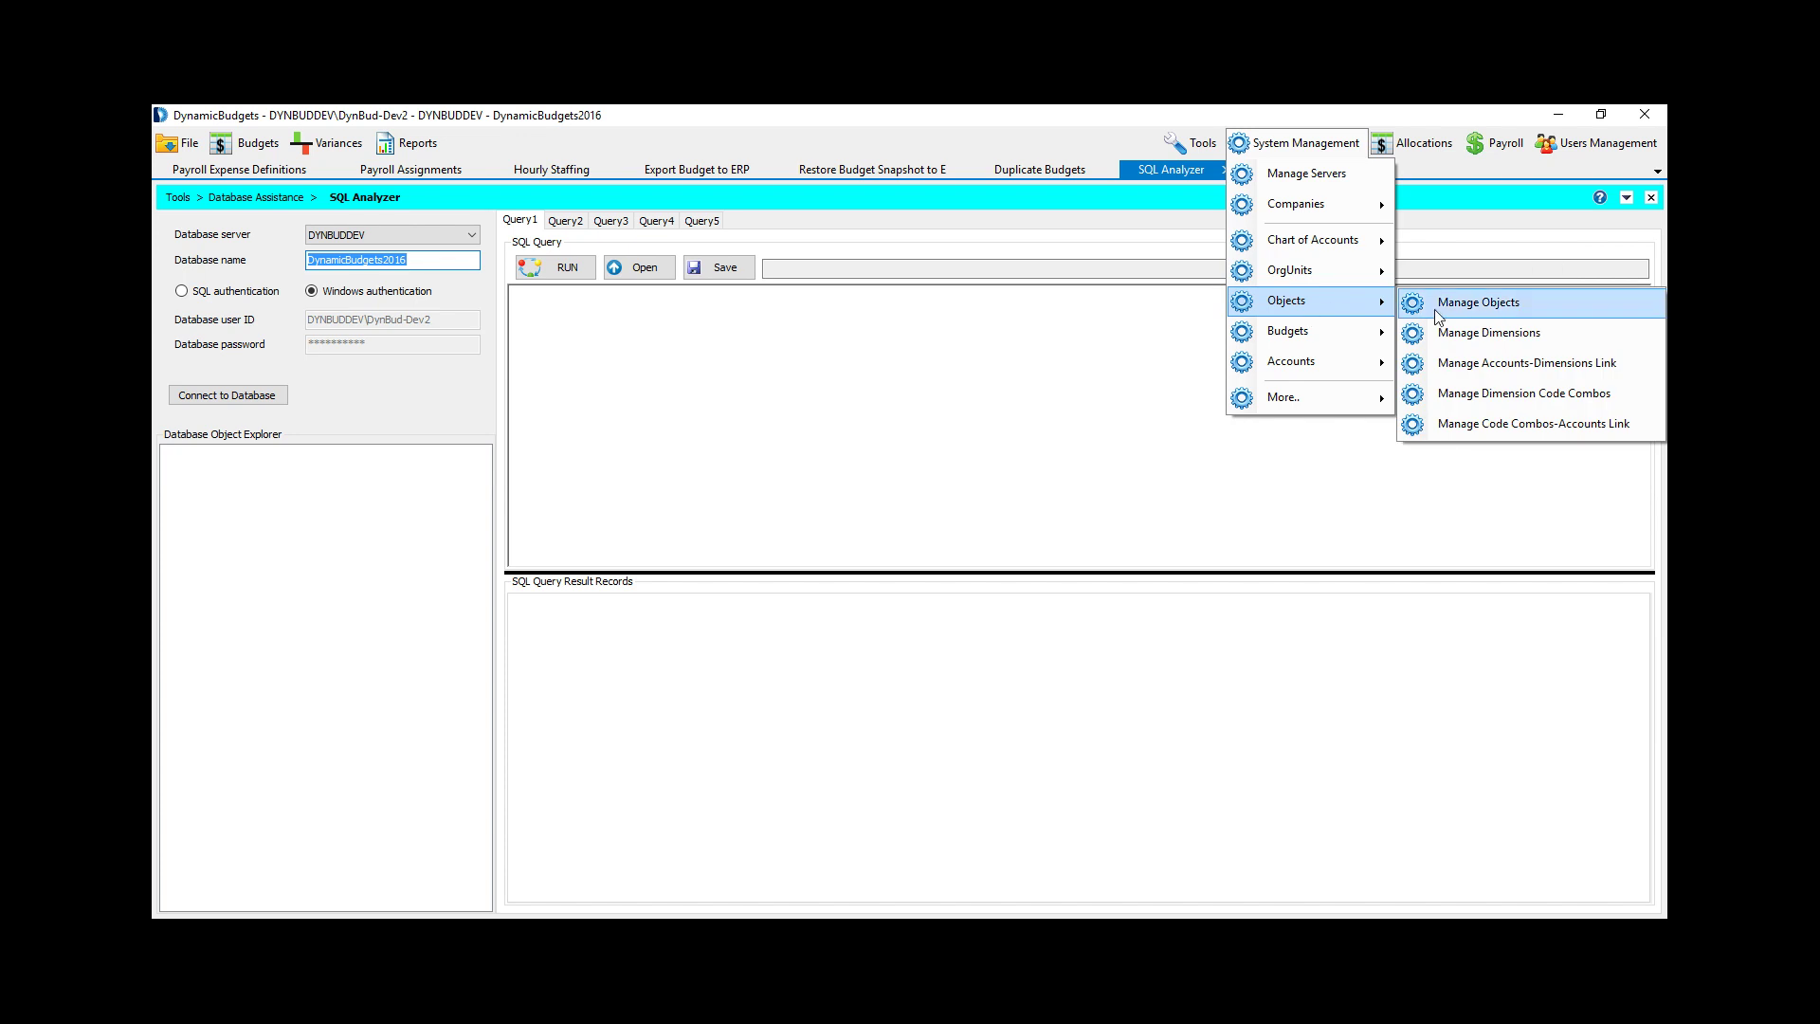
left_click(1439, 309)
left_click(559, 238)
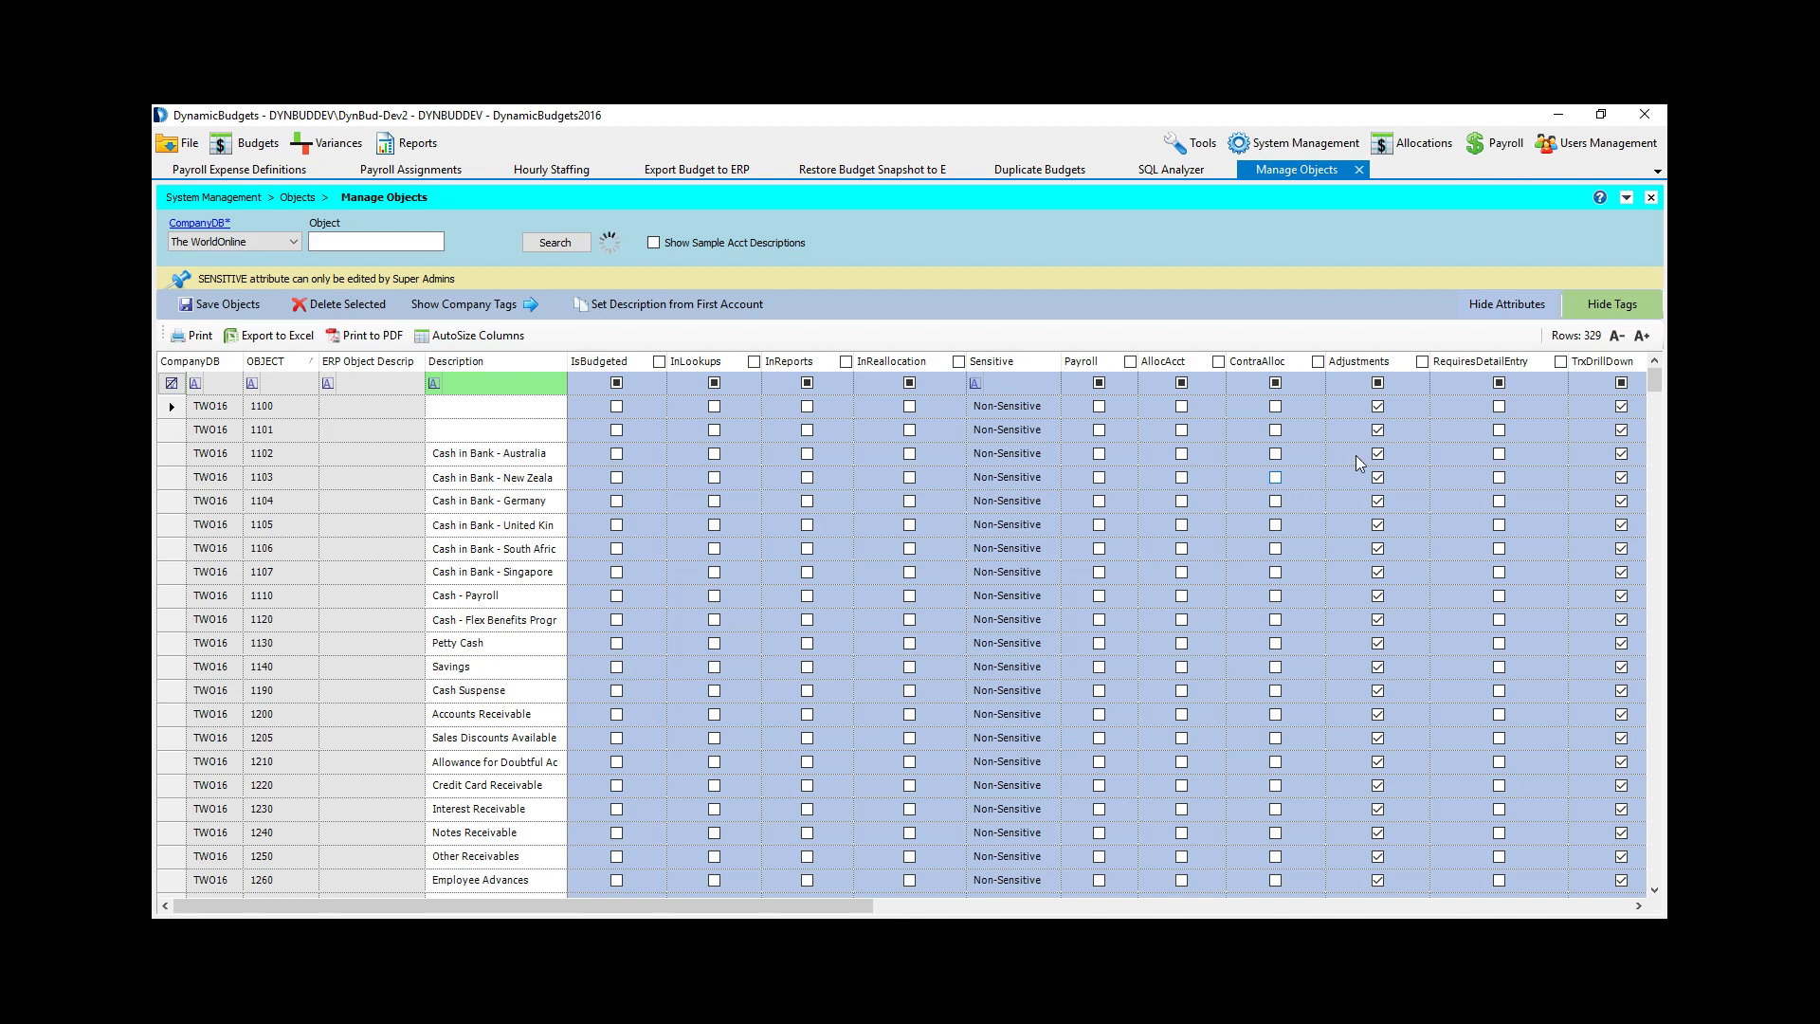
left_click(1495, 317)
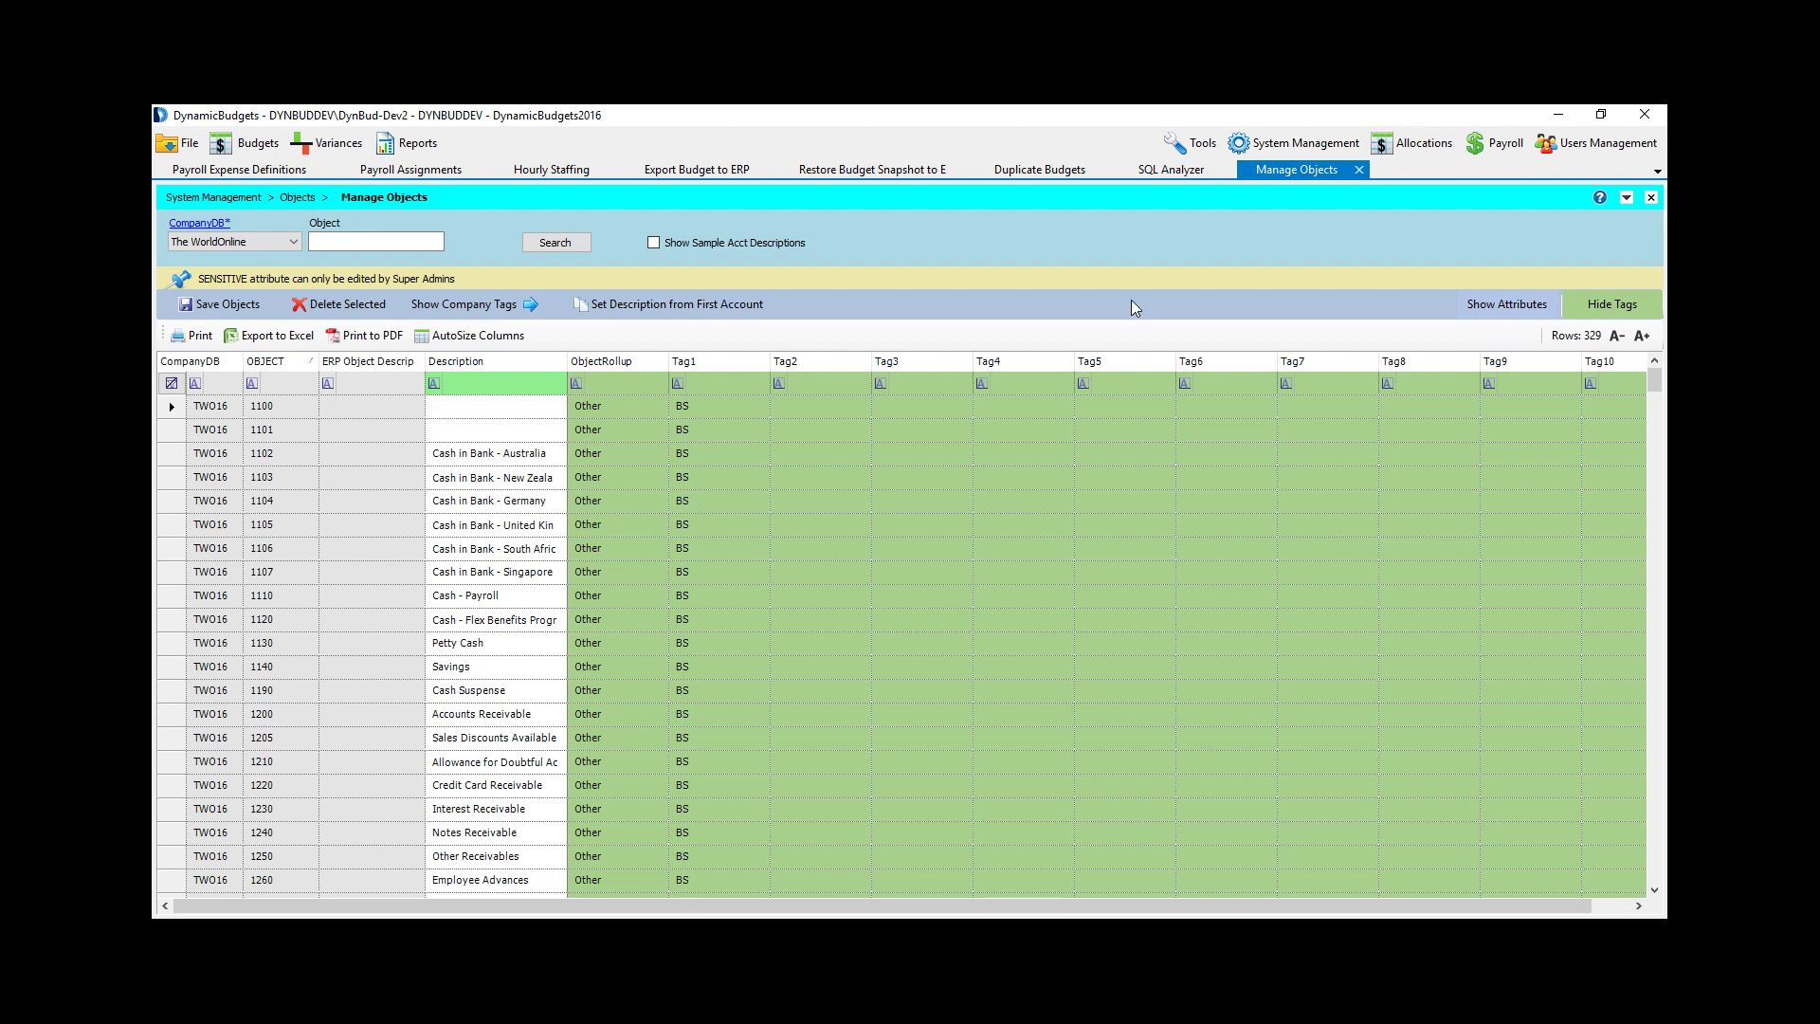
Step: Return to SQL Analyzer, connect to the DynamicBudgets2016 database, expand its tables and select BudgetFormRows
left_click(1171, 171)
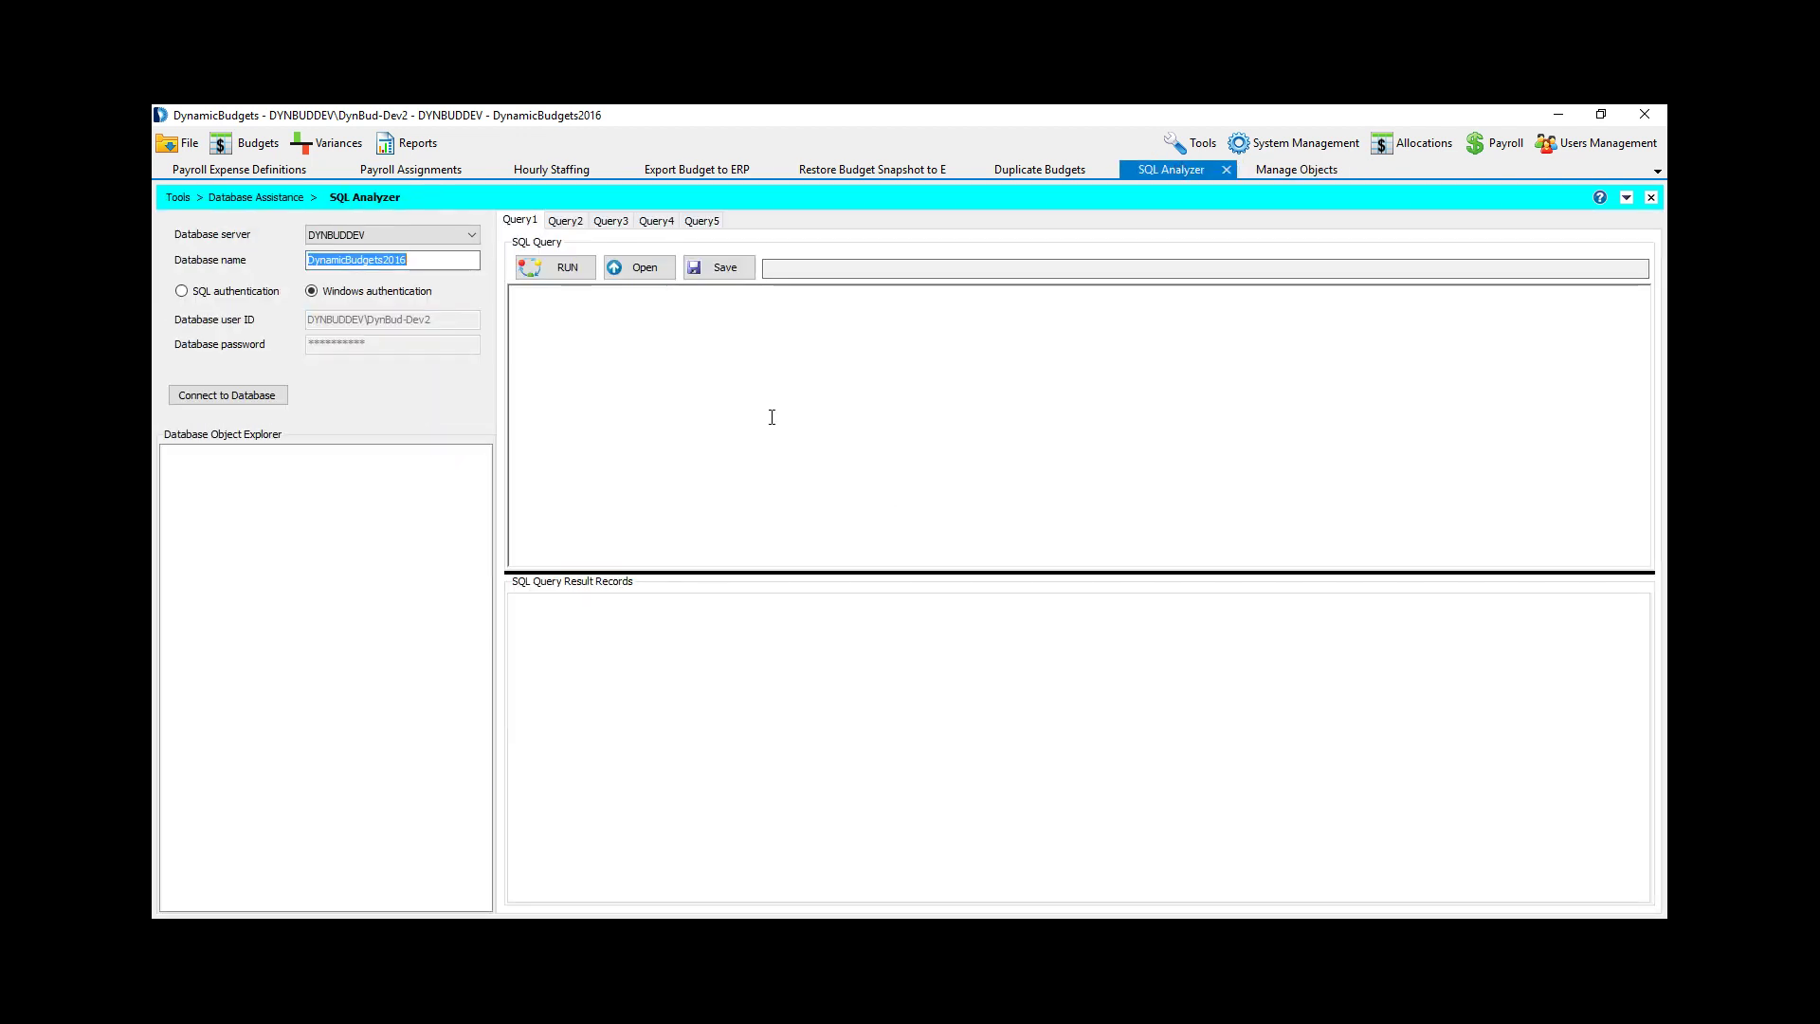
left_click(225, 395)
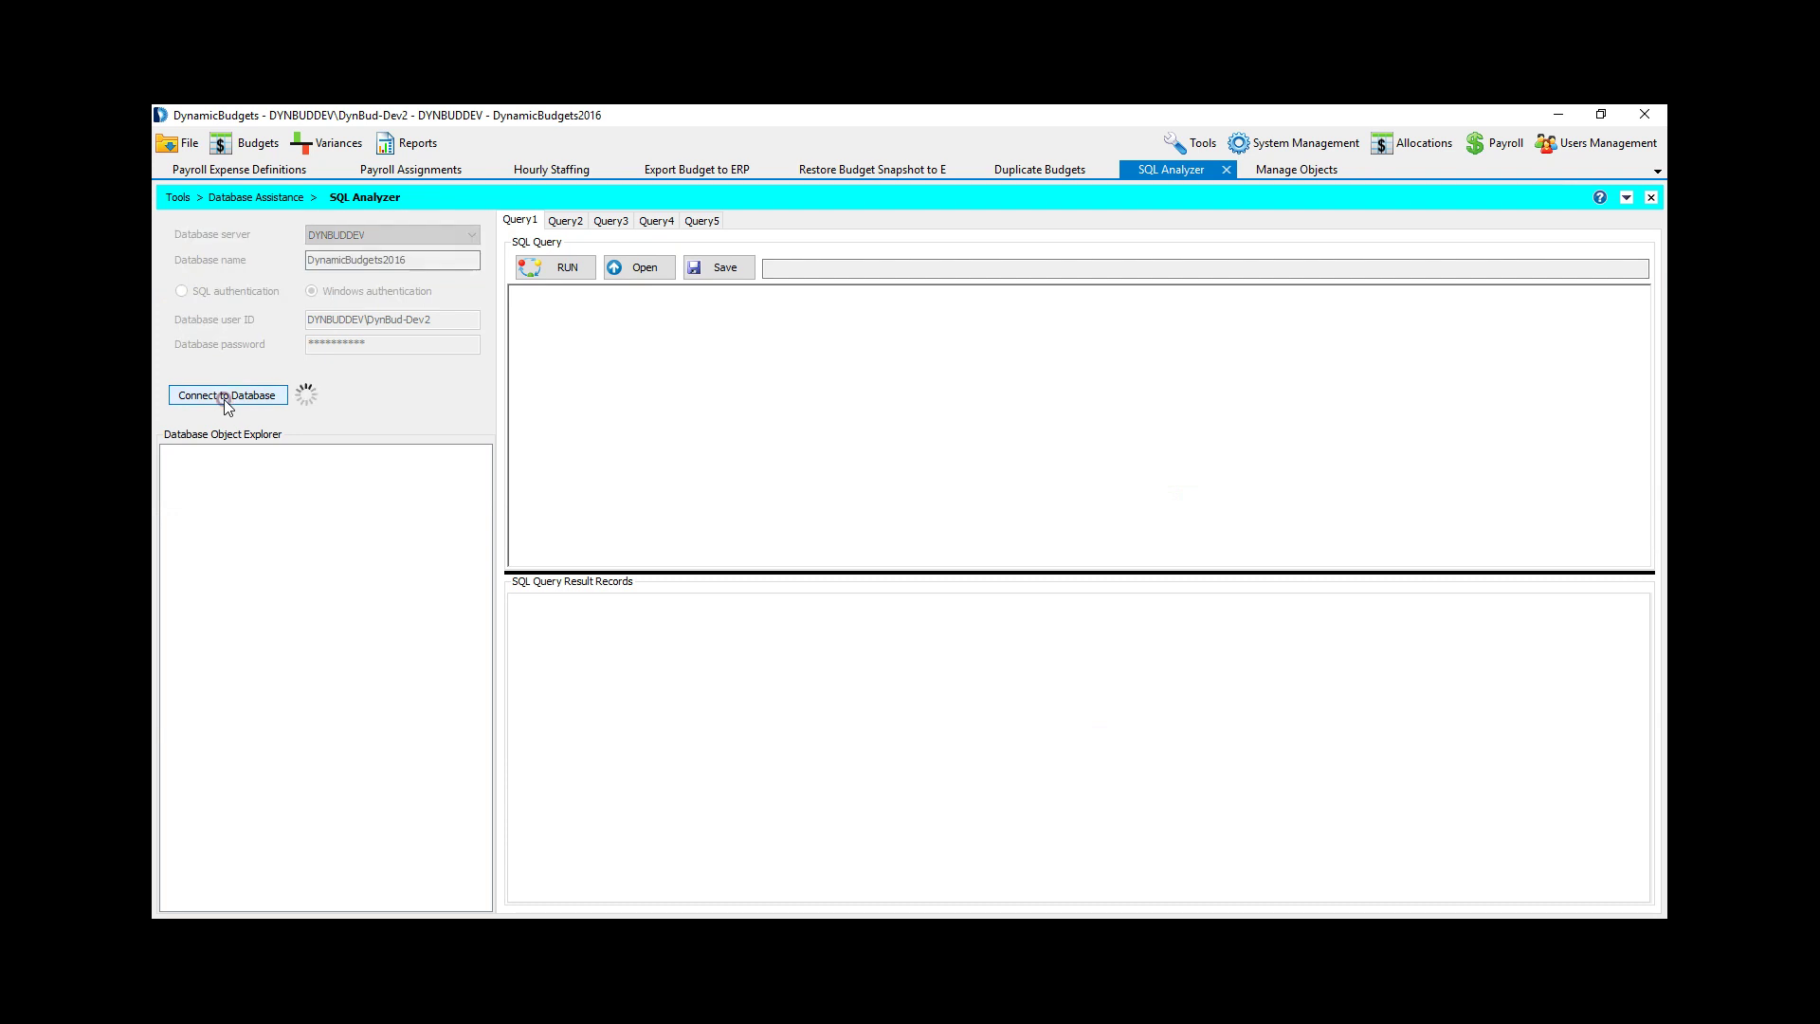
double_click(197, 469)
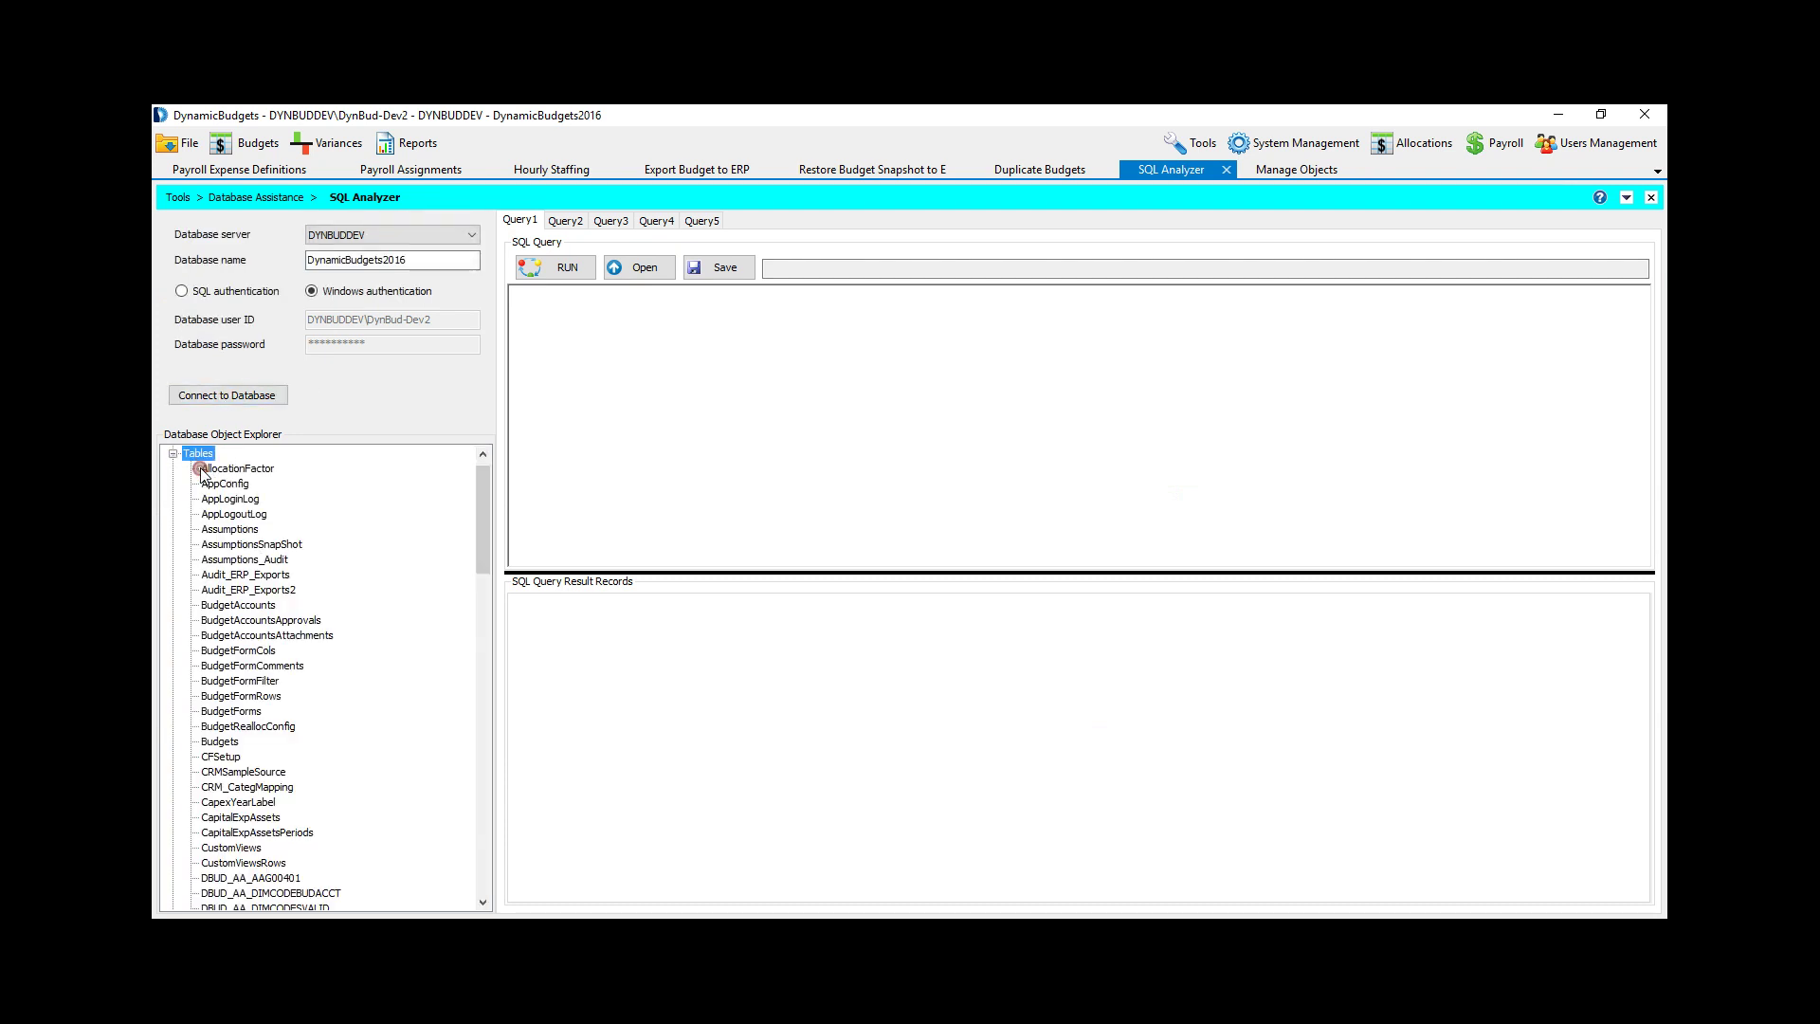
left_click(240, 695)
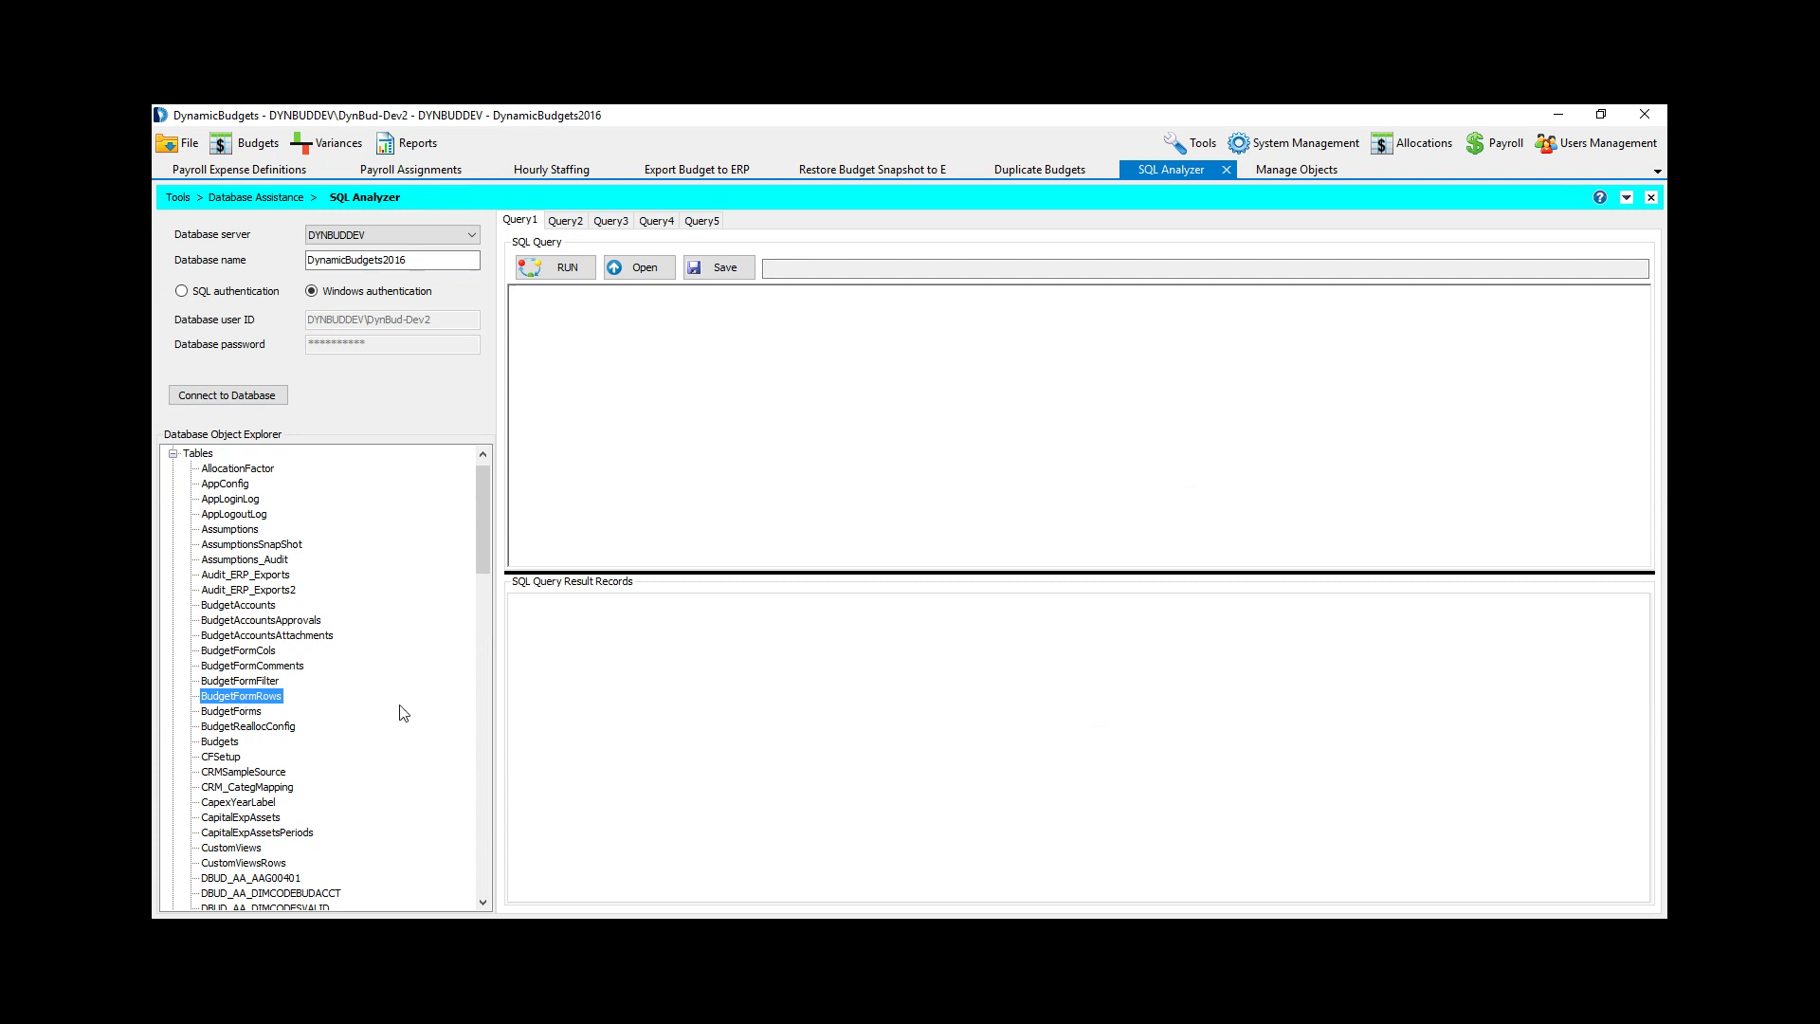
Step: Open Assign User Permissions to view the users and their profile settings
left_click(1602, 142)
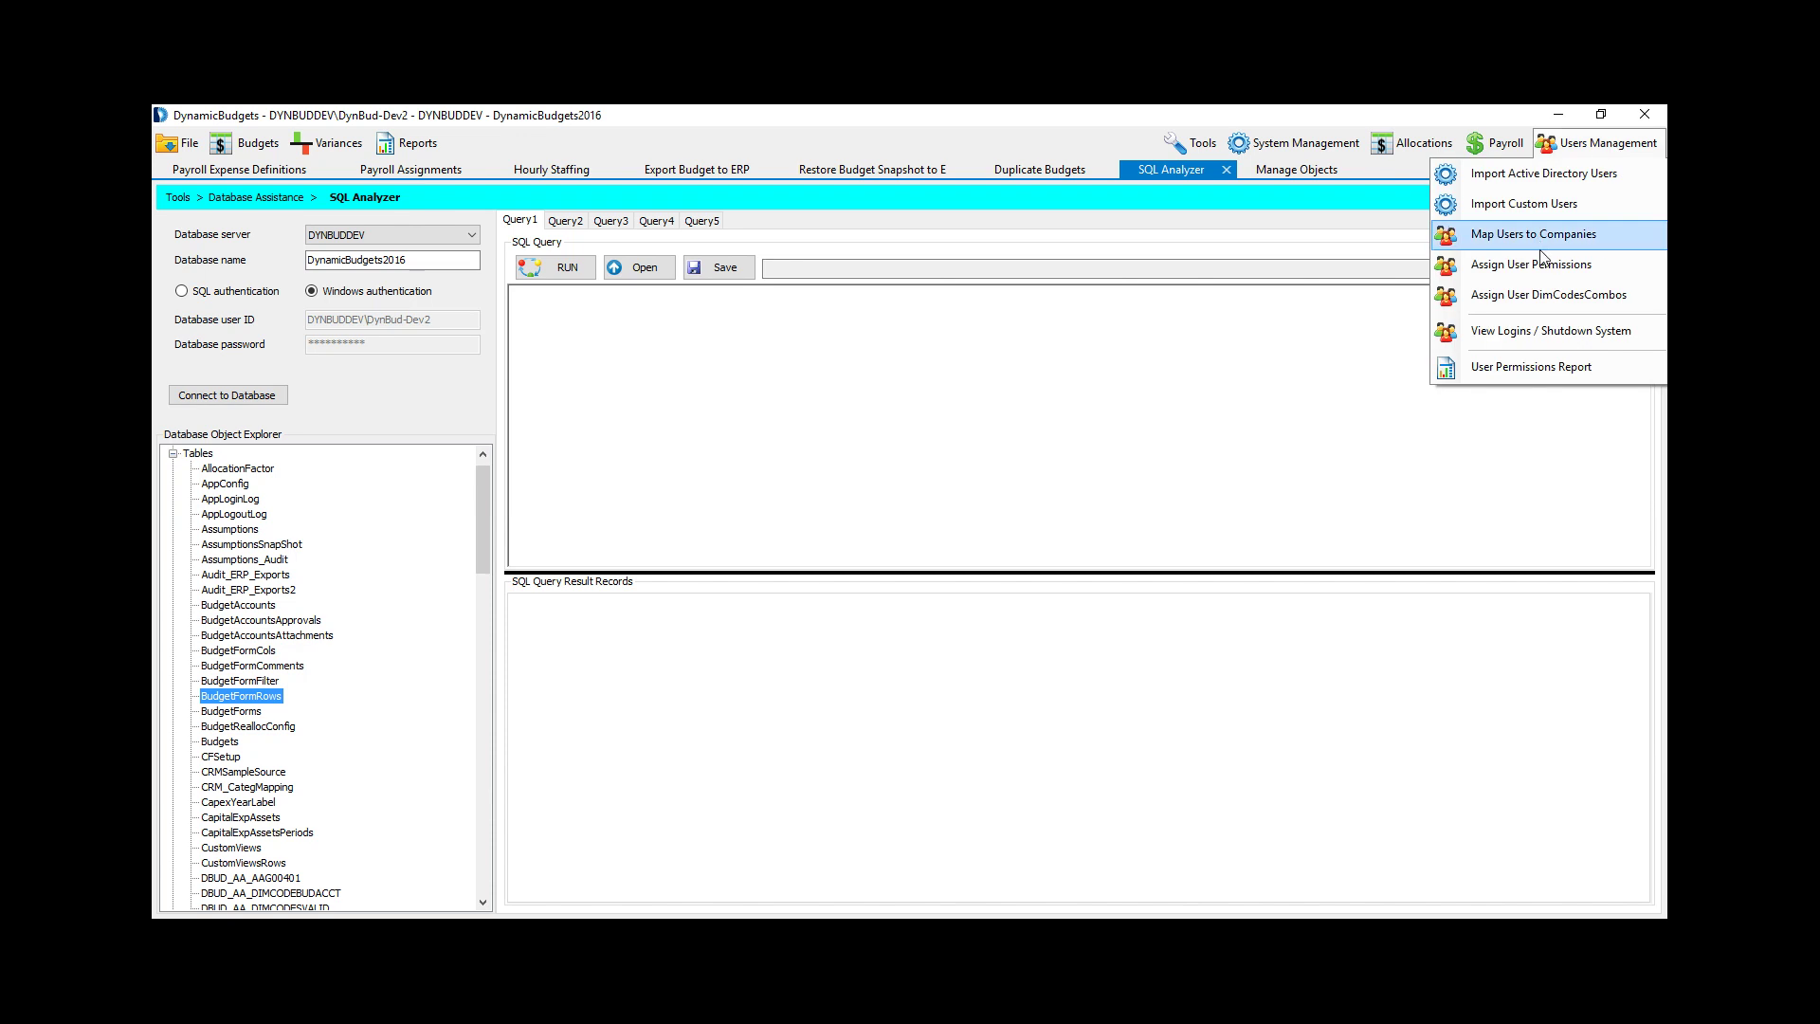
left_click(1529, 266)
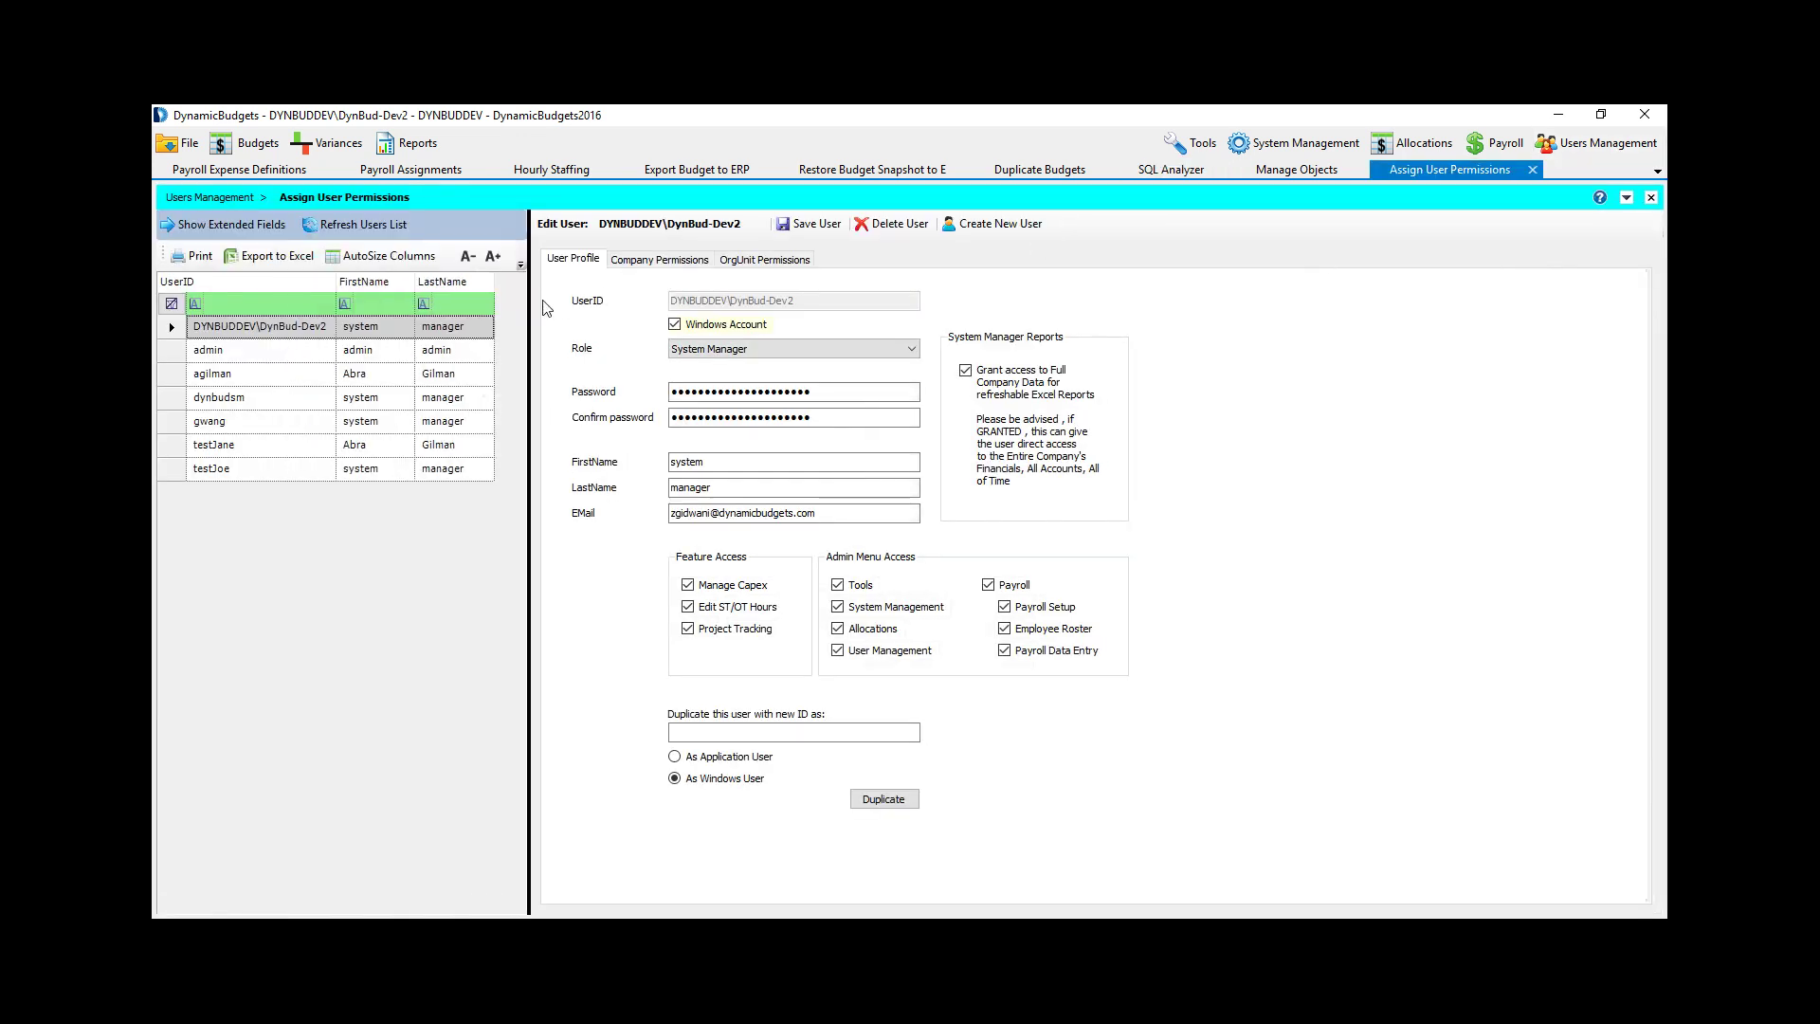
Step: Try the Administrator - Restricted role on the system manager's Windows account, restore System Manager and discard the unsaved changes
left_click(706, 349)
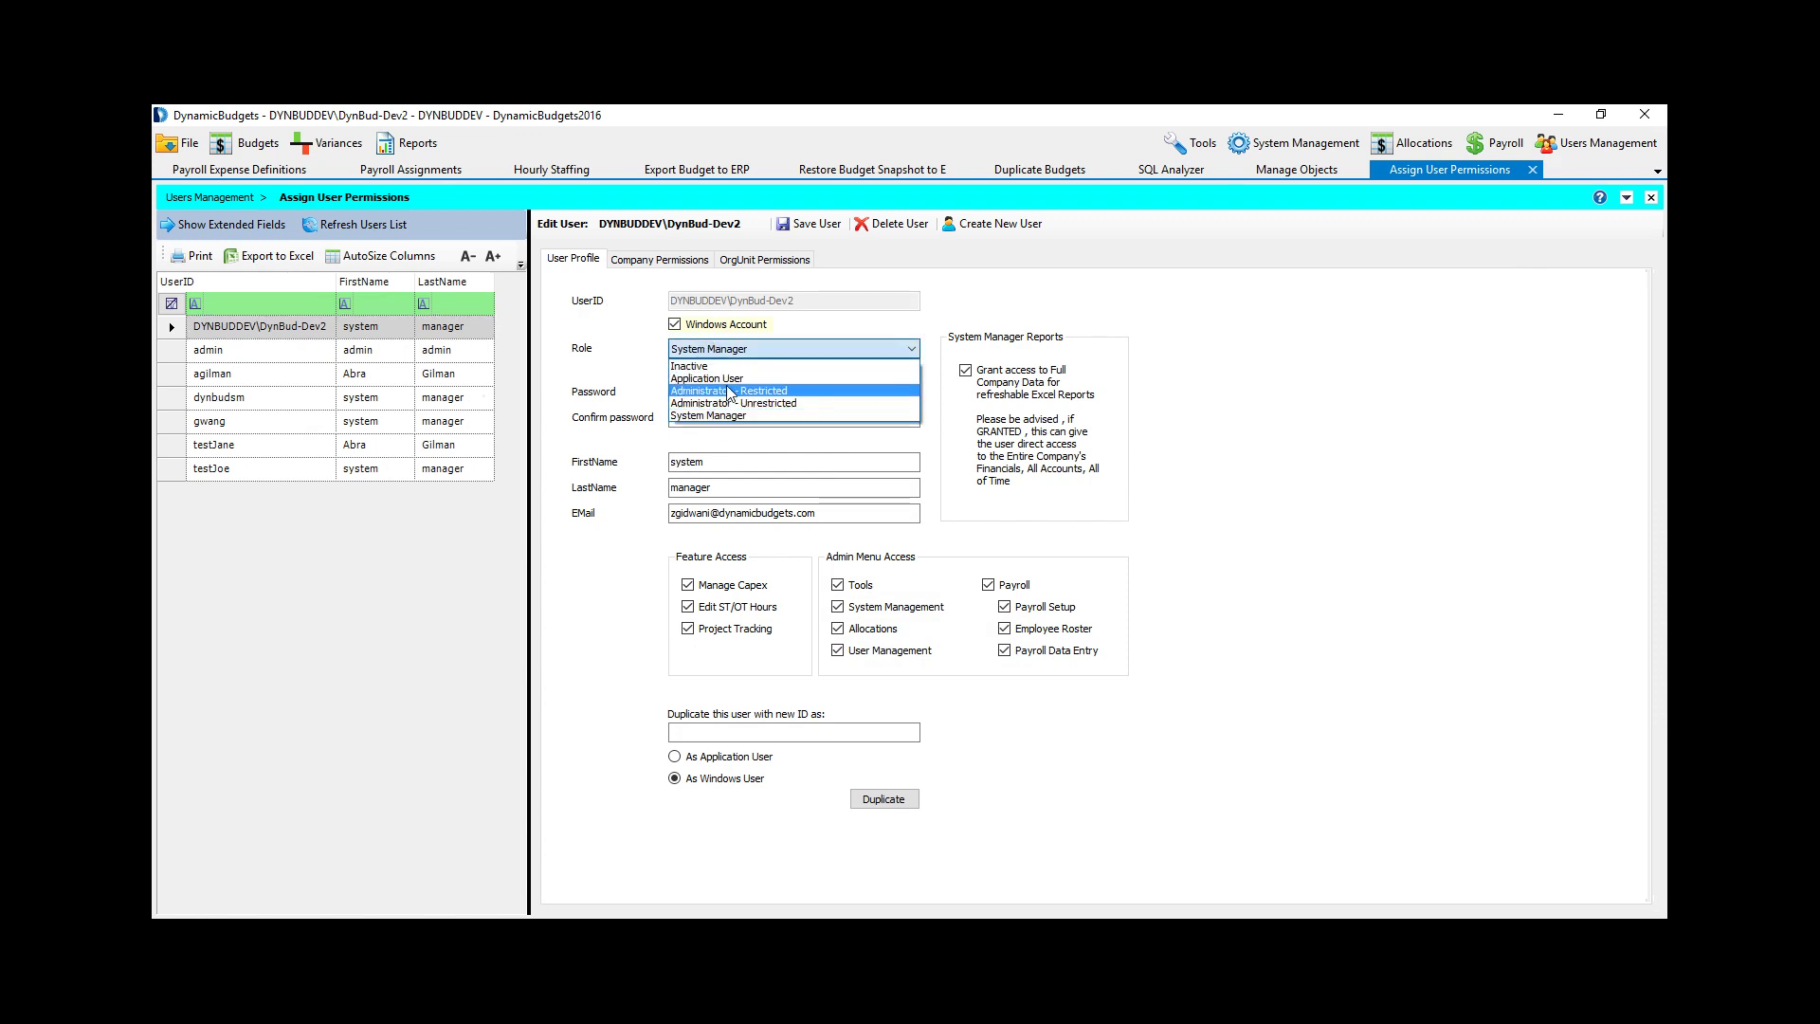
left_click(730, 391)
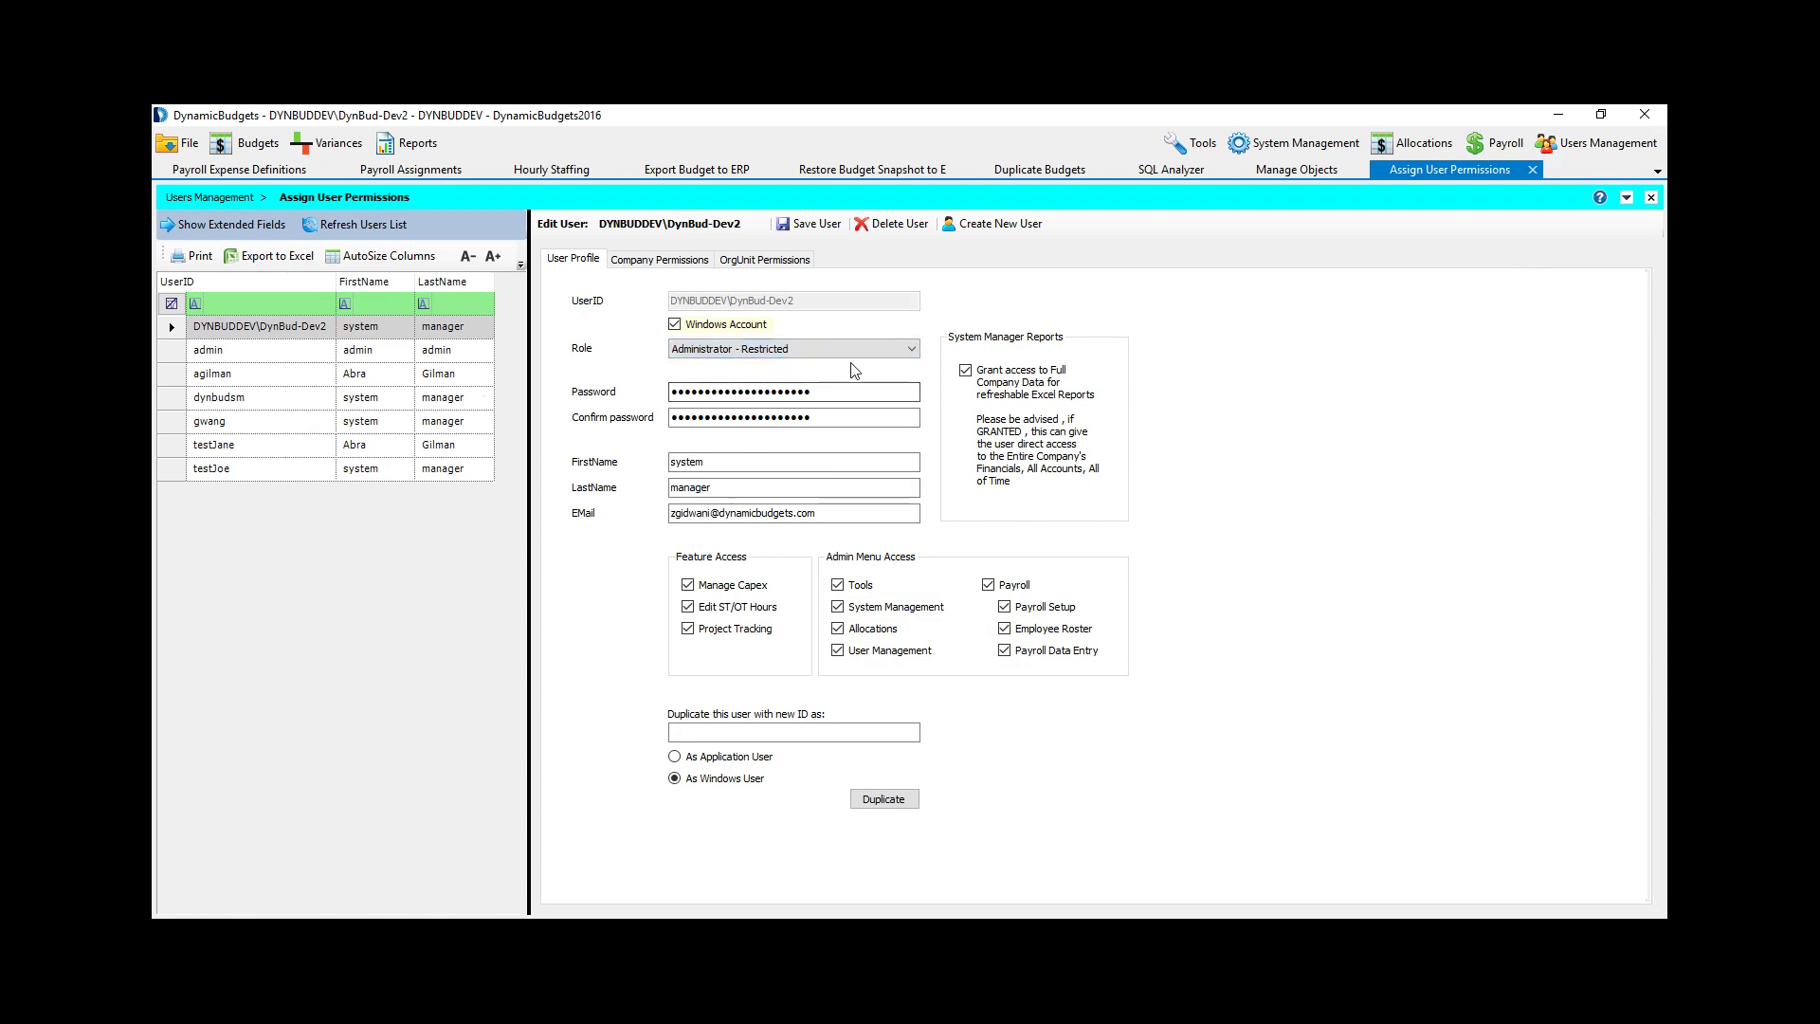
left_click(910, 350)
left_click(799, 418)
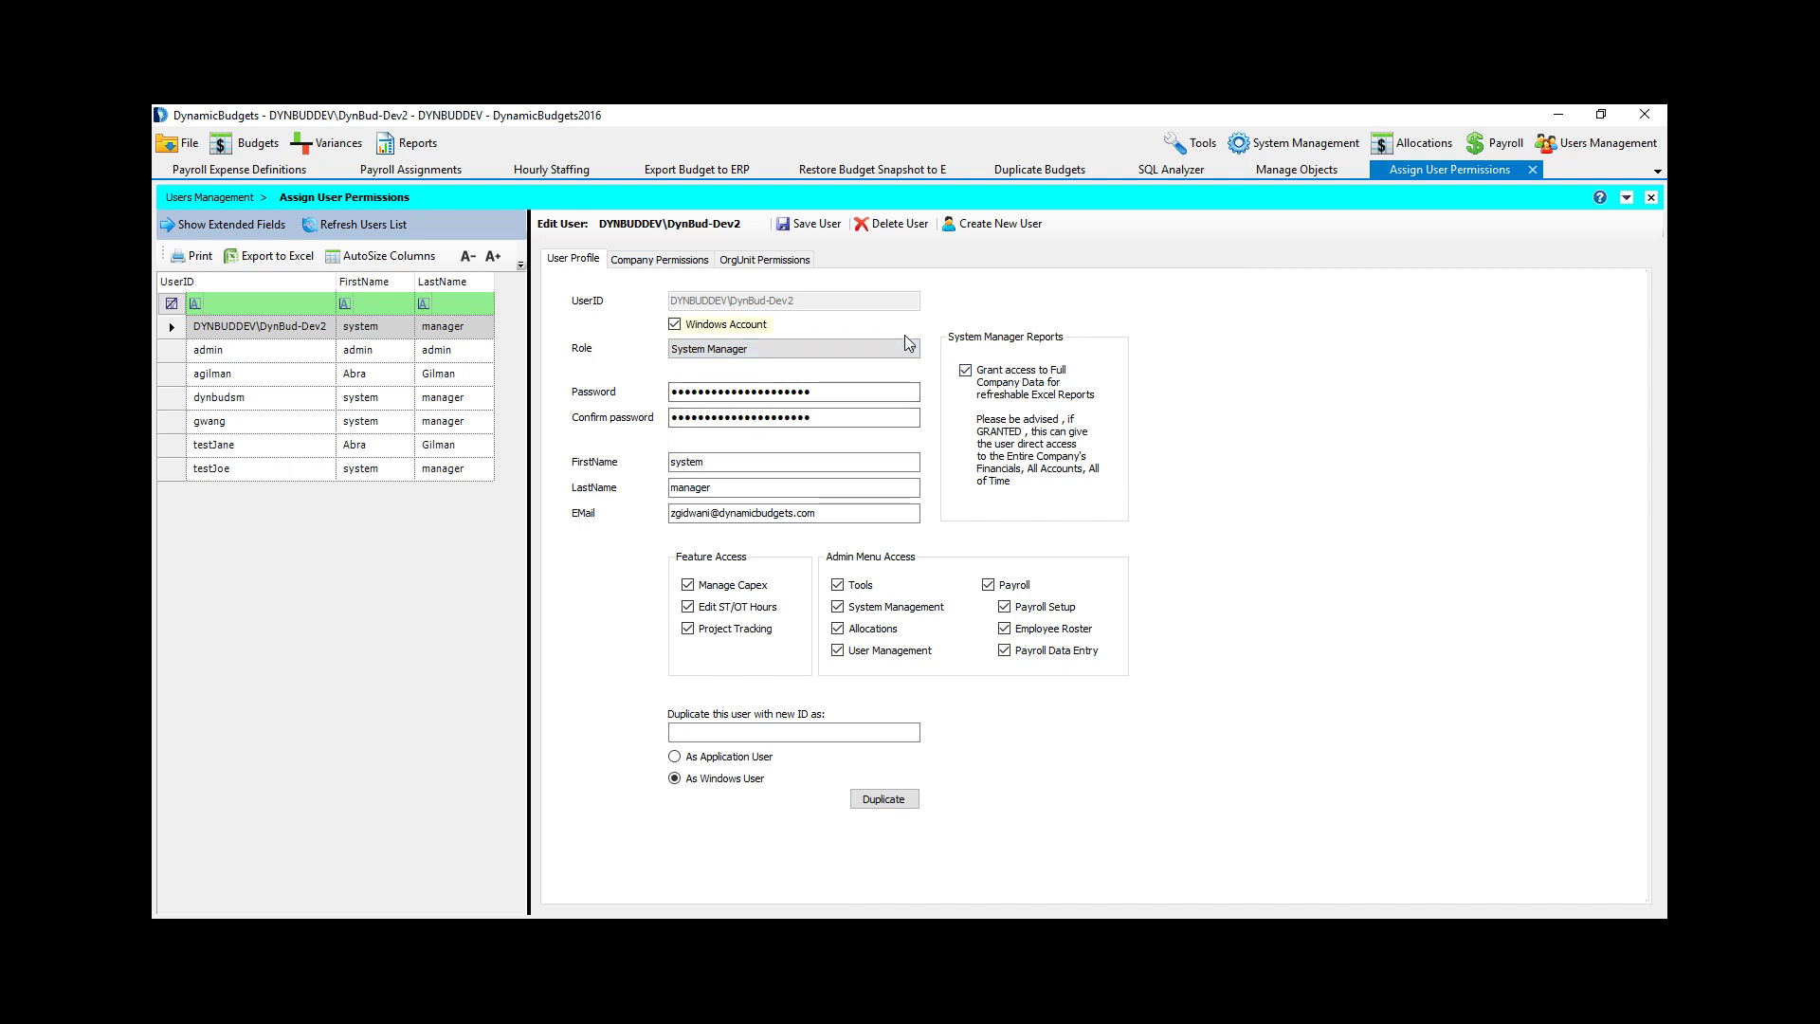
left_click(442, 350)
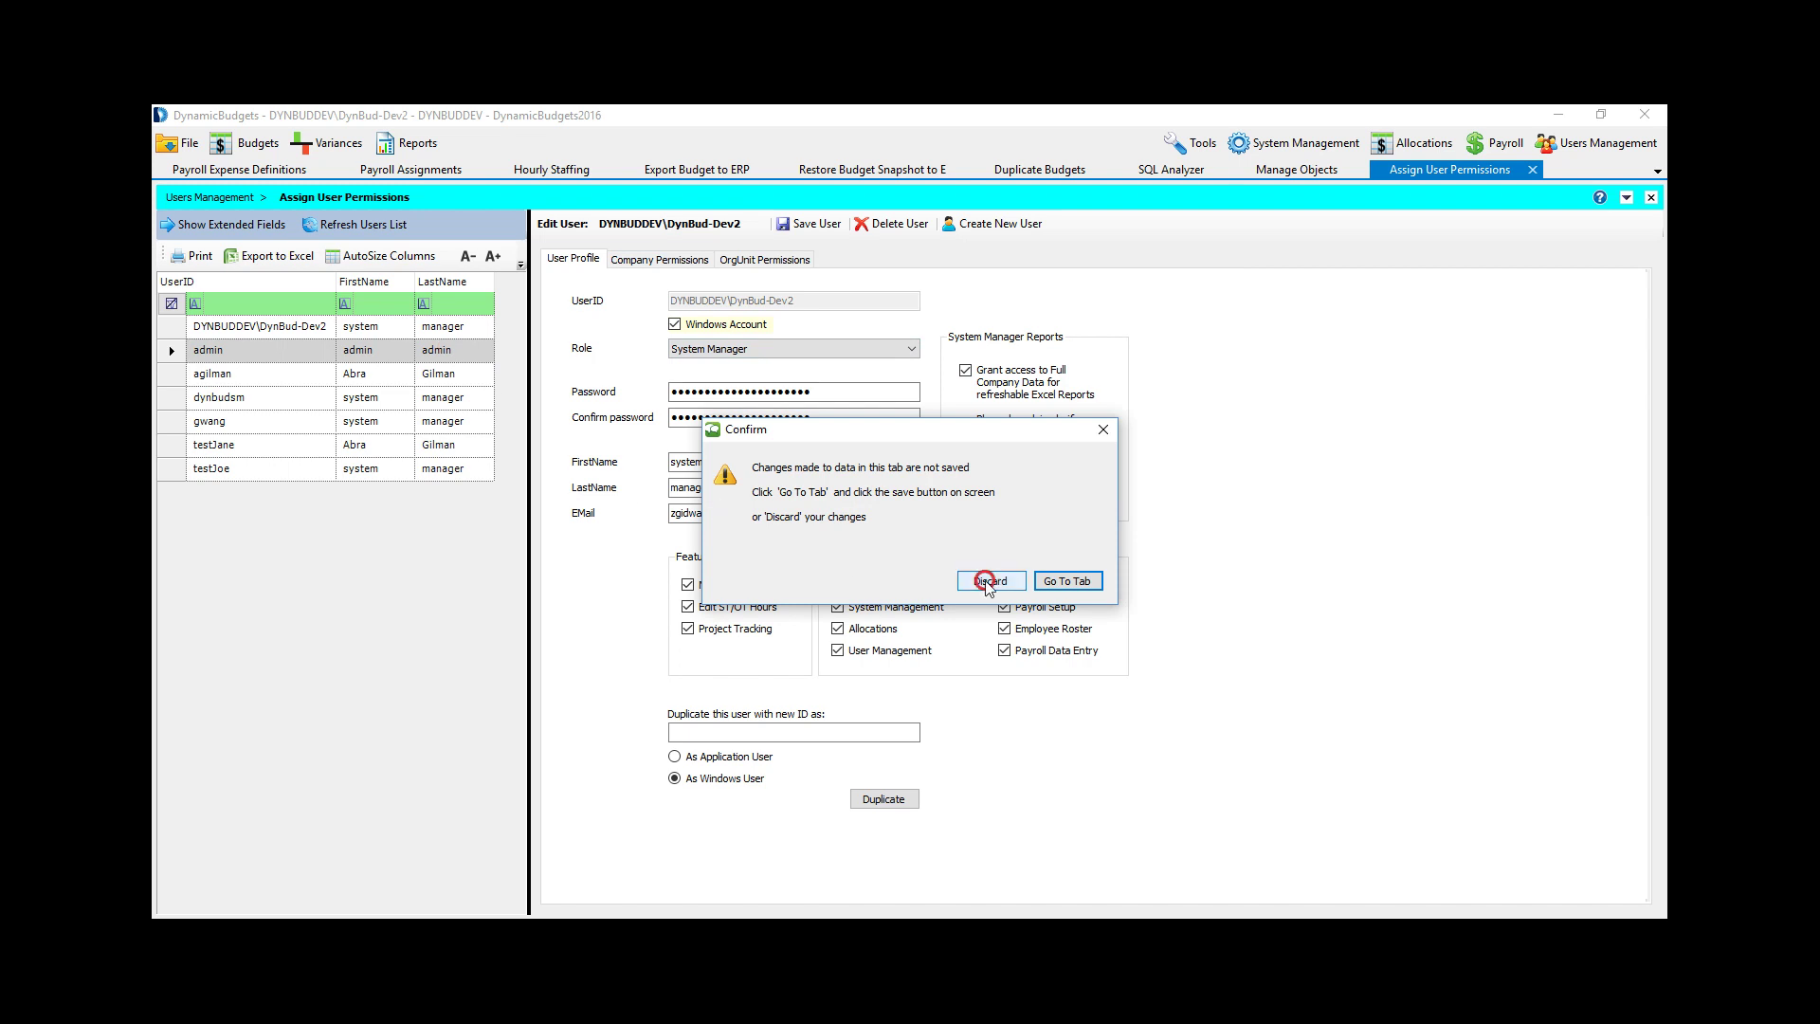
left_click(985, 582)
Step: Select the restricted administrator below the admin user and examine the profile and OrgUnit permissions, including the sensitive level for OrgUnit 100
key("Down")
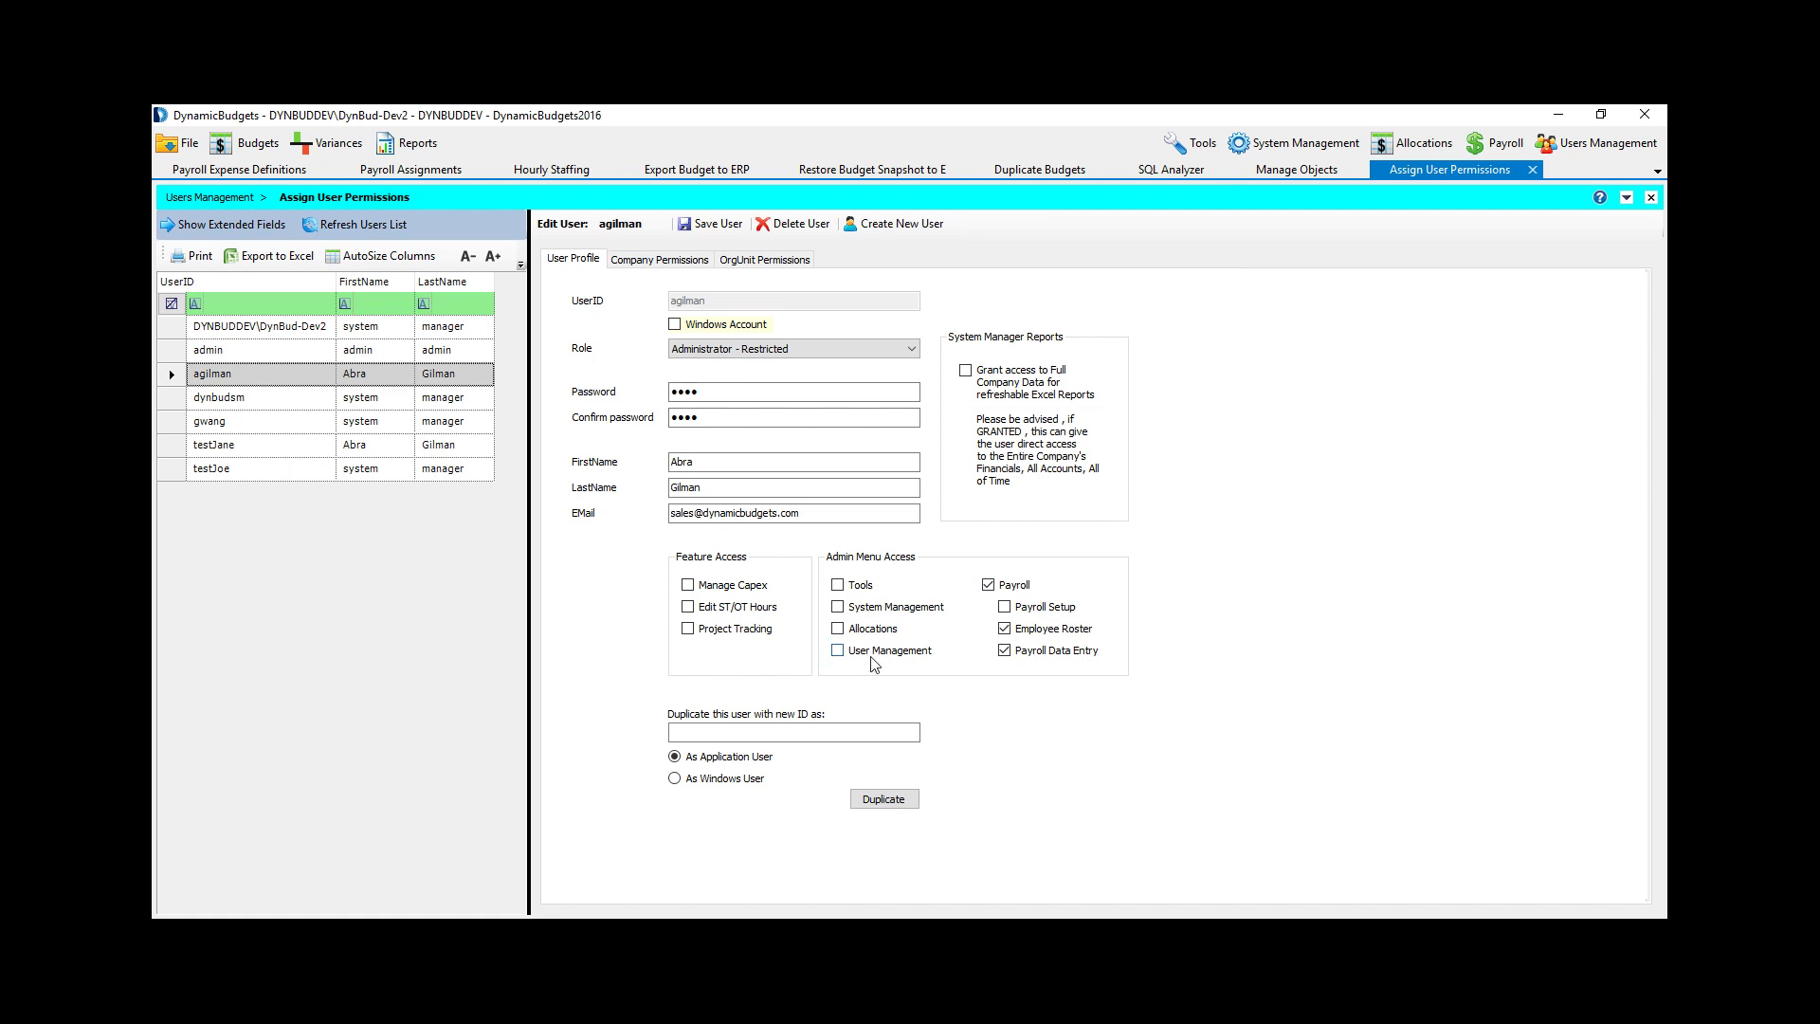
left_click(764, 258)
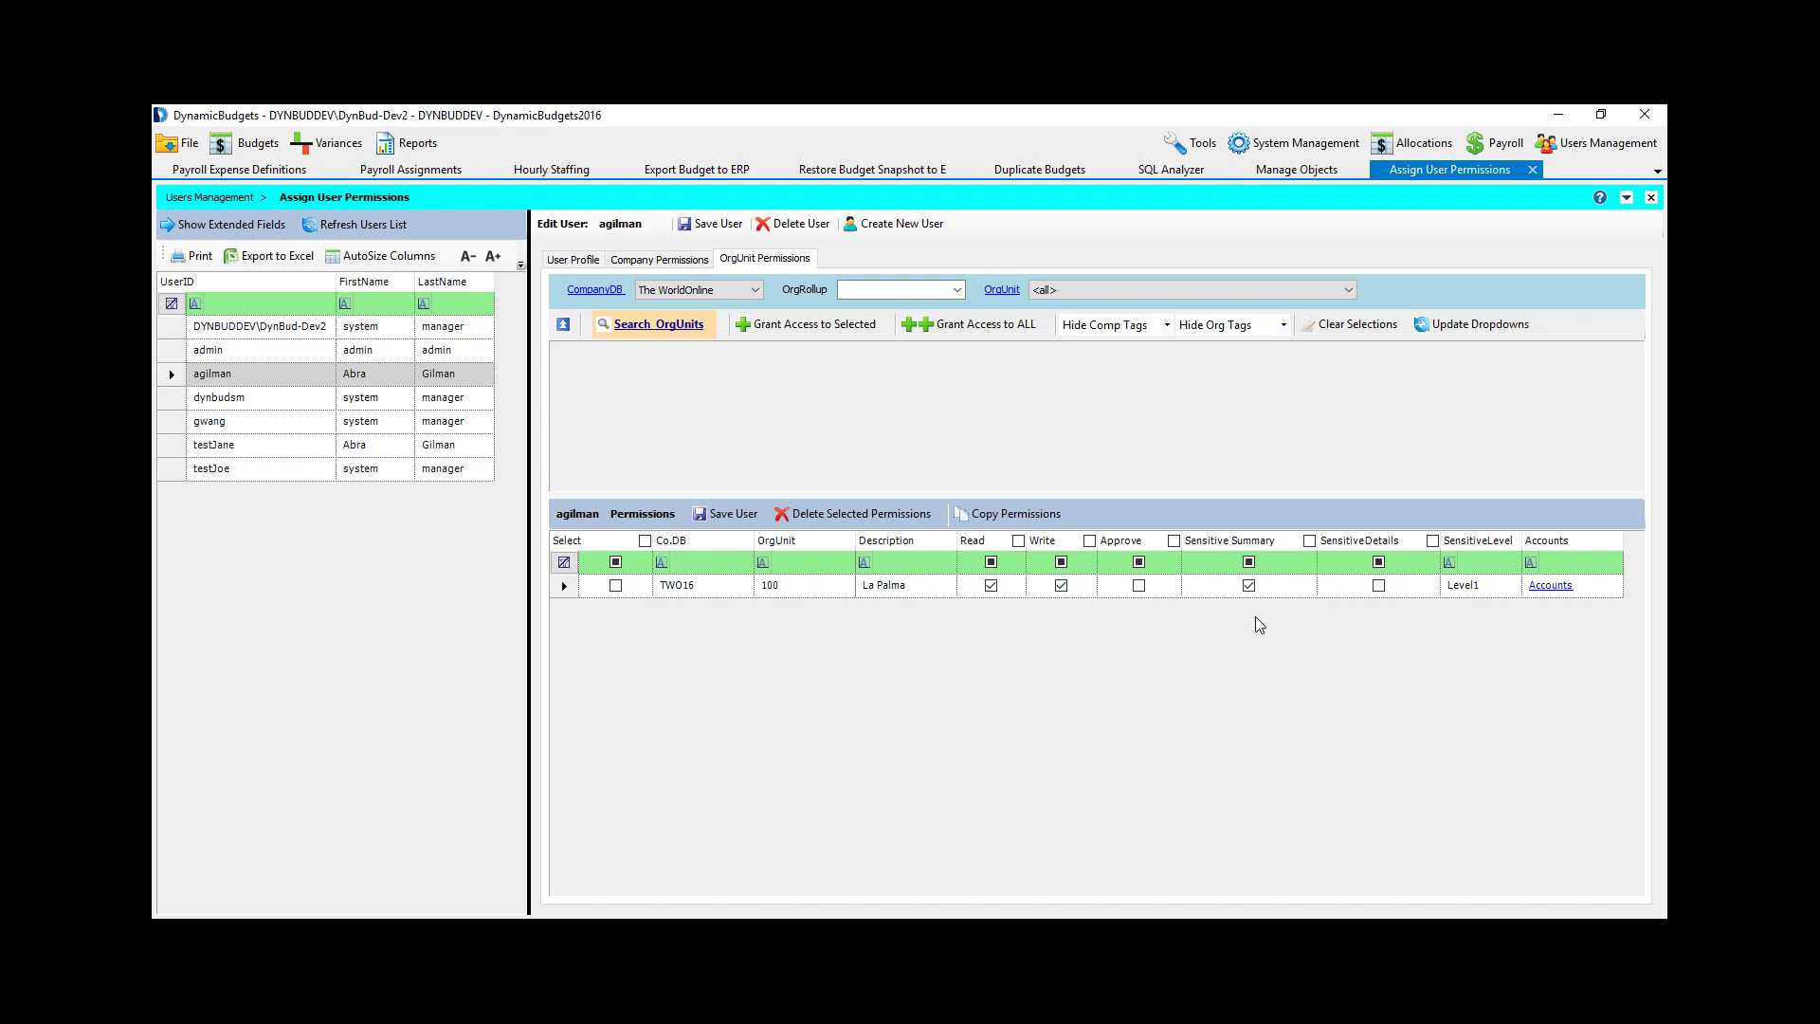
left_click(1493, 588)
Step: Impersonate the selected restricted administrator and search the Budgeting Dashboard for all OrgUnits in The WorldOnline's 2017 Annual Budget
right_click(358, 377)
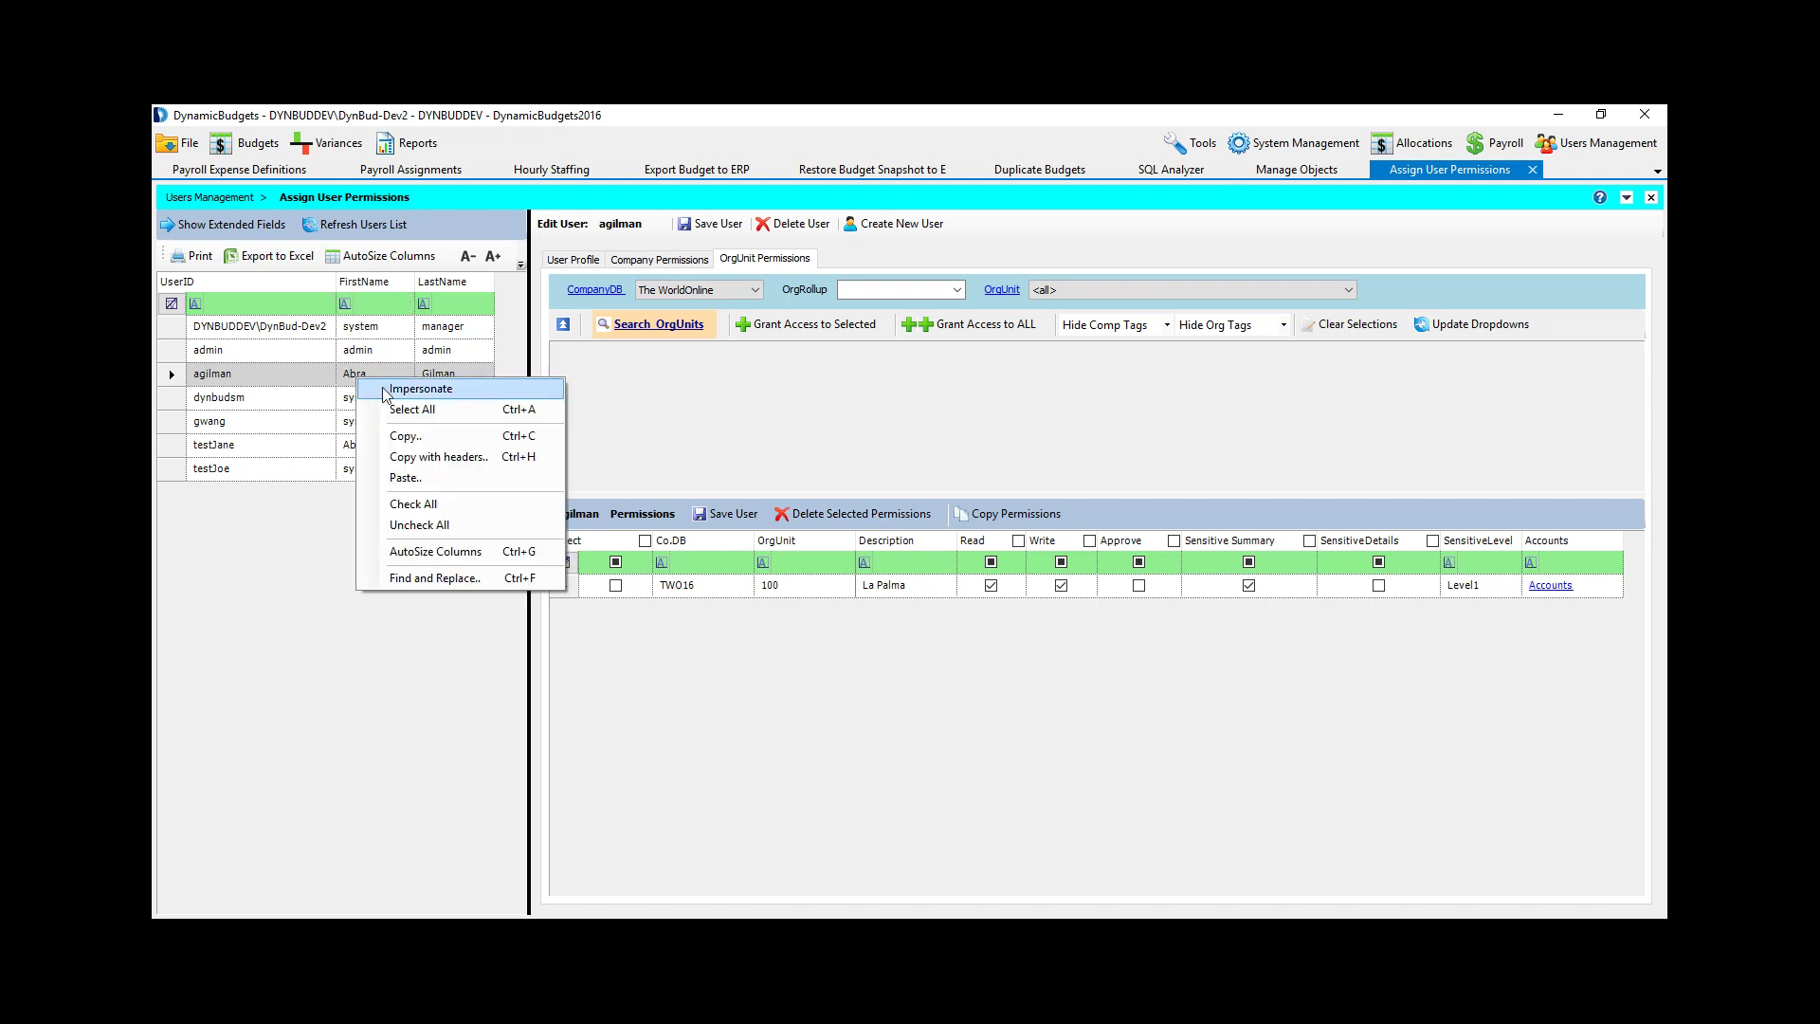
left_click(395, 391)
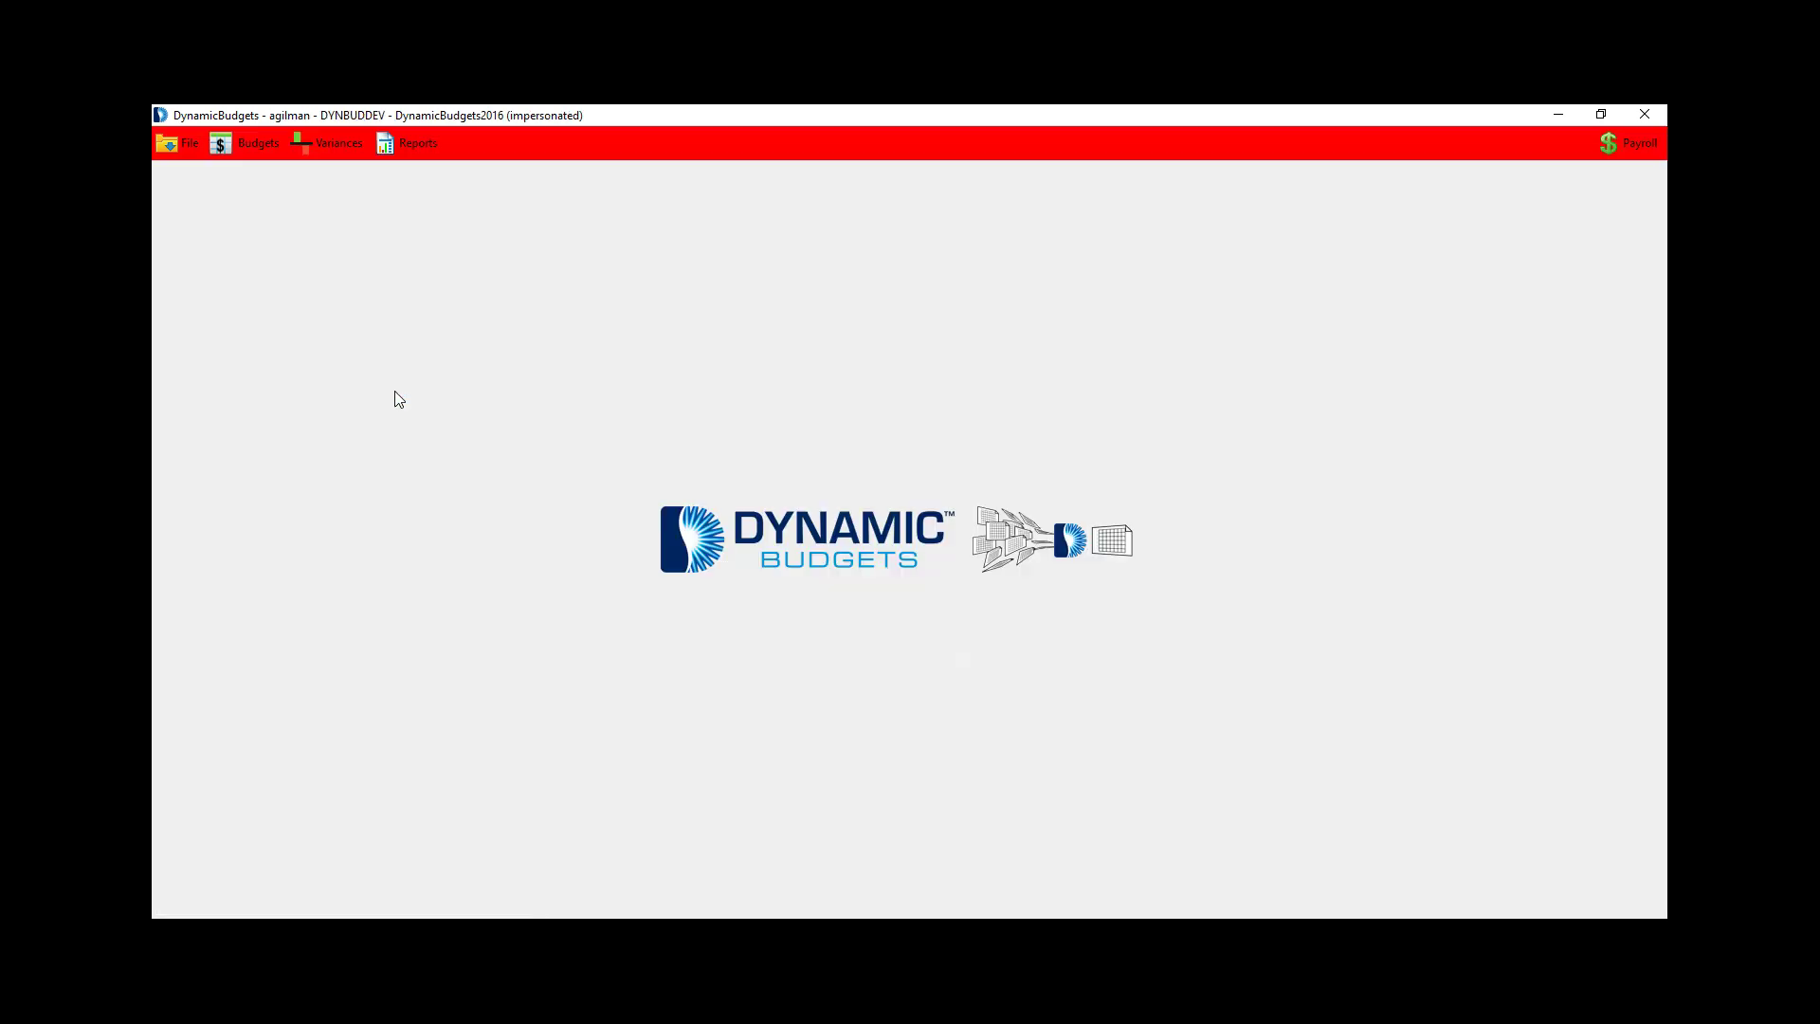
left_click(250, 143)
left_click(273, 172)
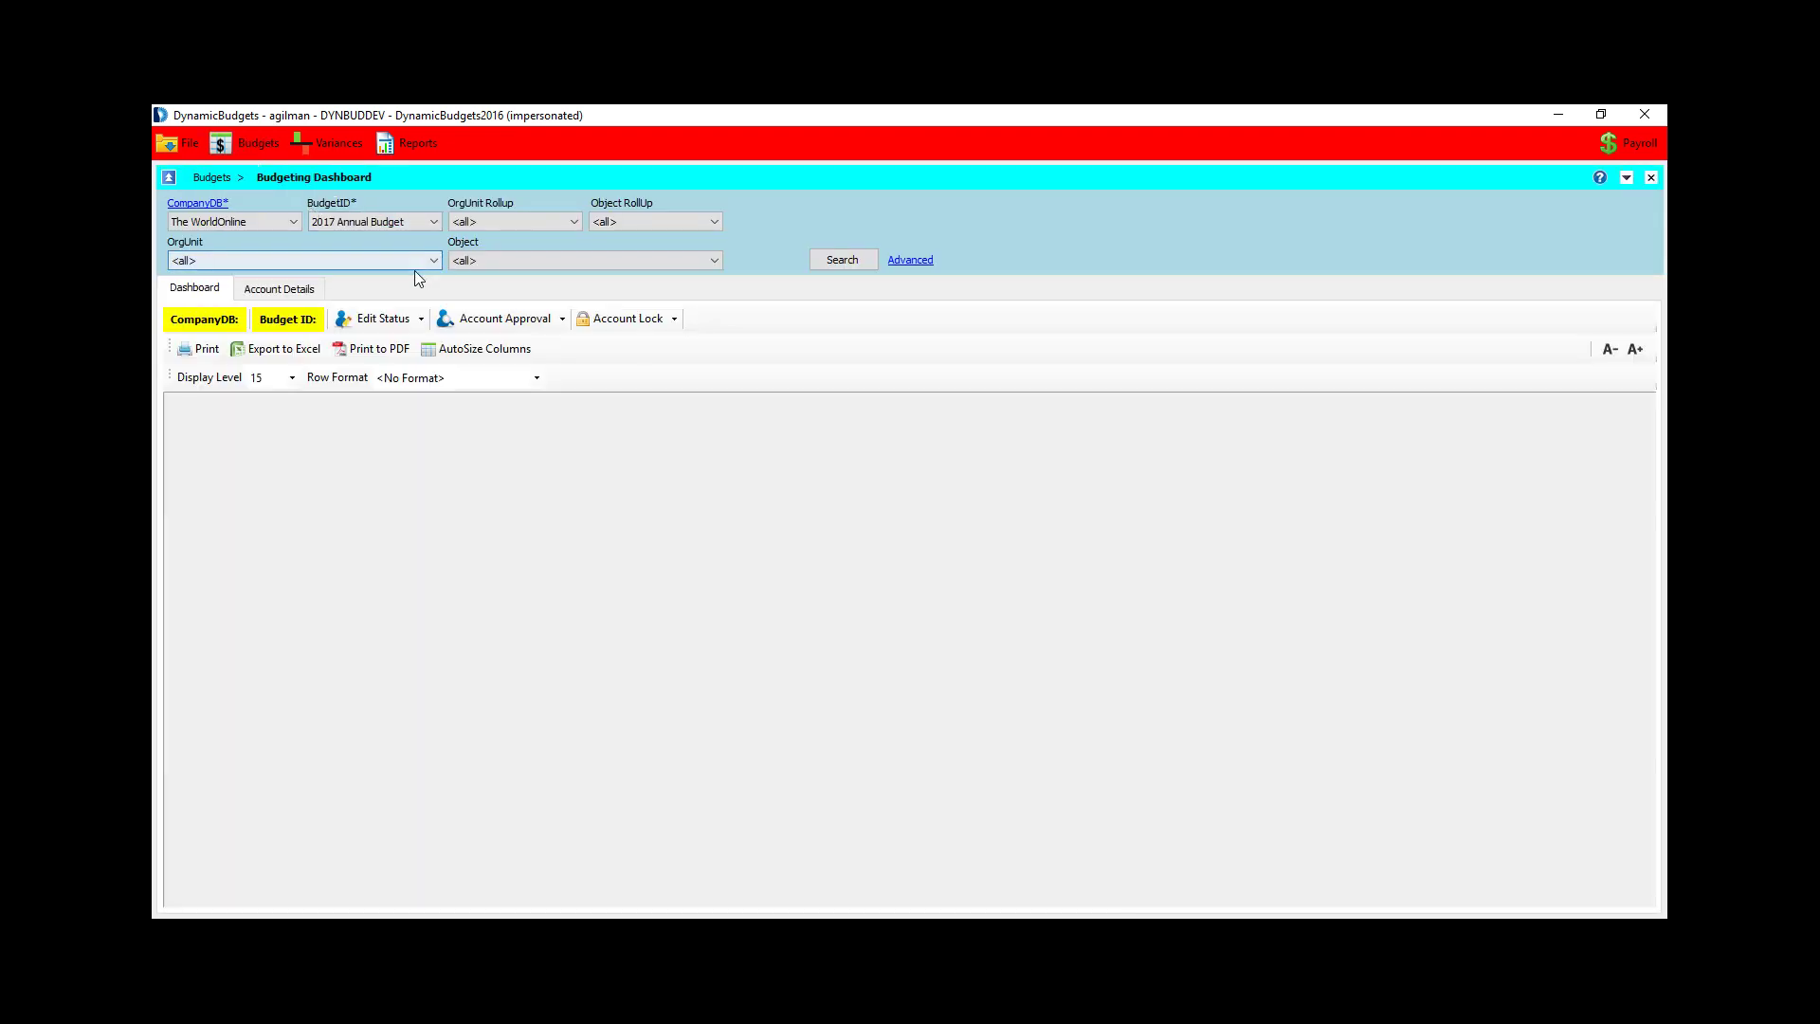
left_click(415, 263)
left_click(414, 262)
left_click(853, 269)
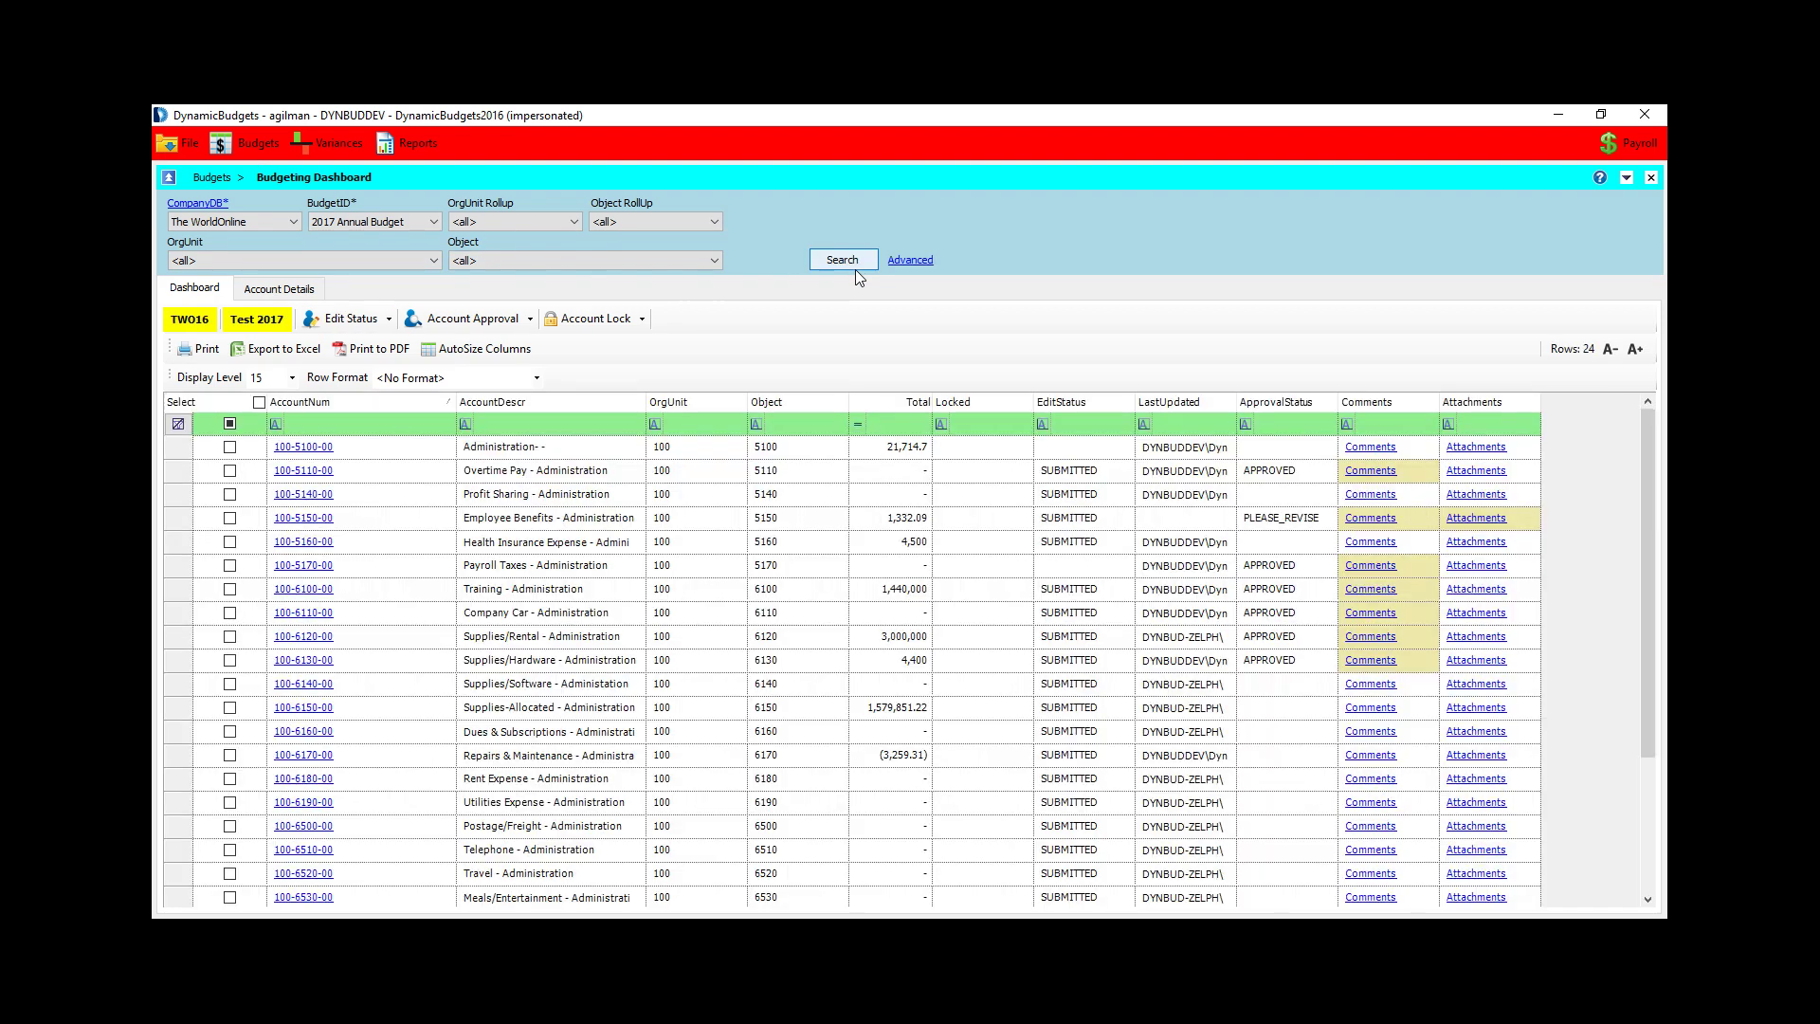
Step: Look through the accounts in the search results and try to open the details of account 100-5100-00
left_click(675, 612)
key("Page_Down")
key("Page_Down")
key("Page_Up")
key("Page_Up")
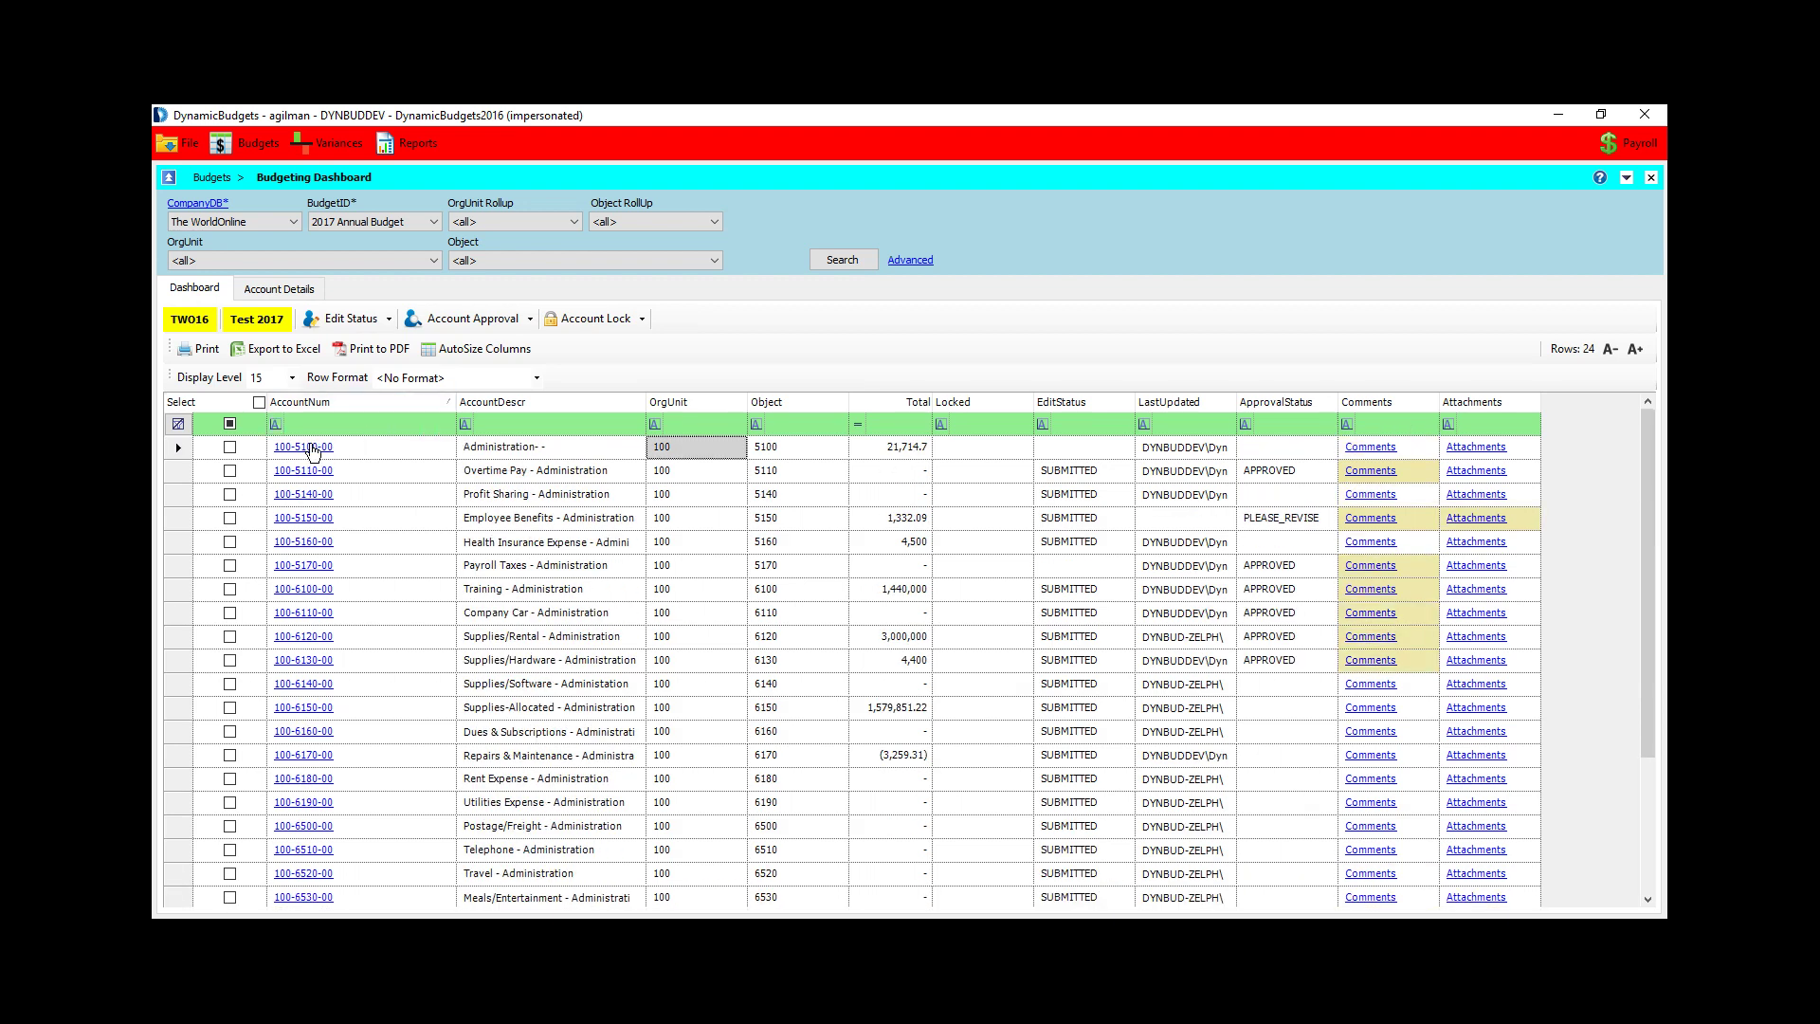
left_click(313, 449)
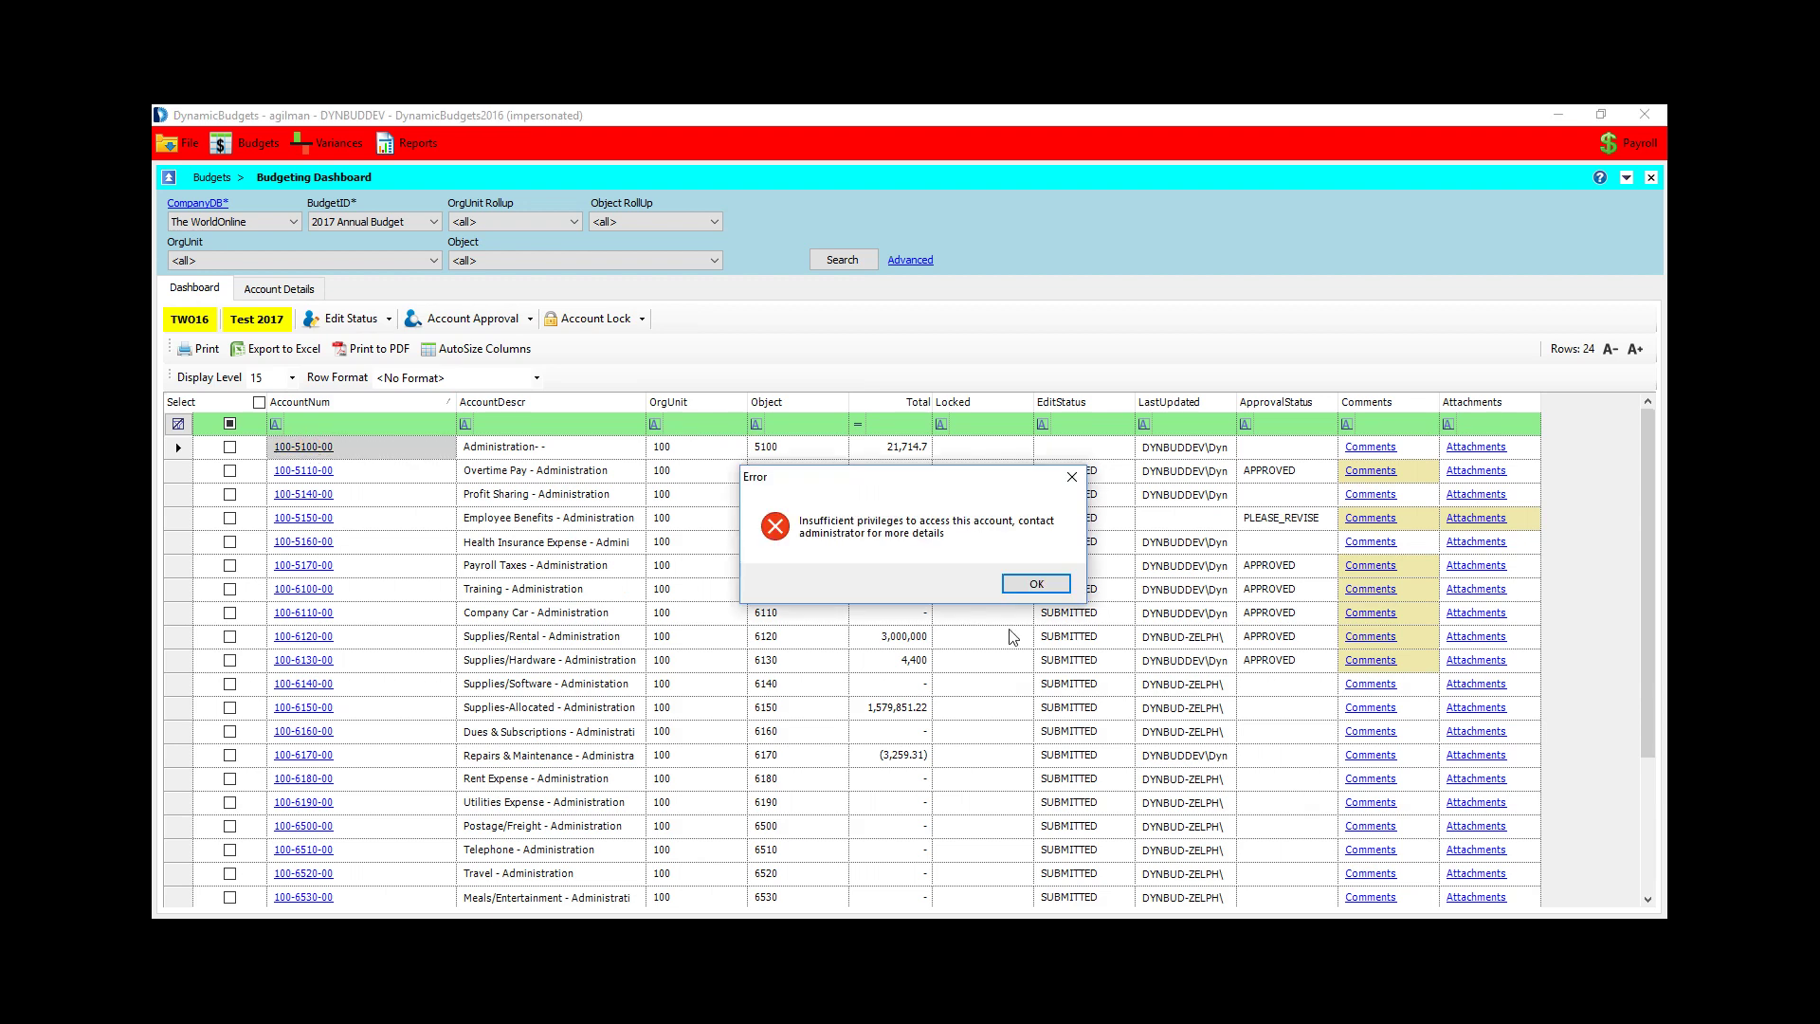
left_click(1065, 585)
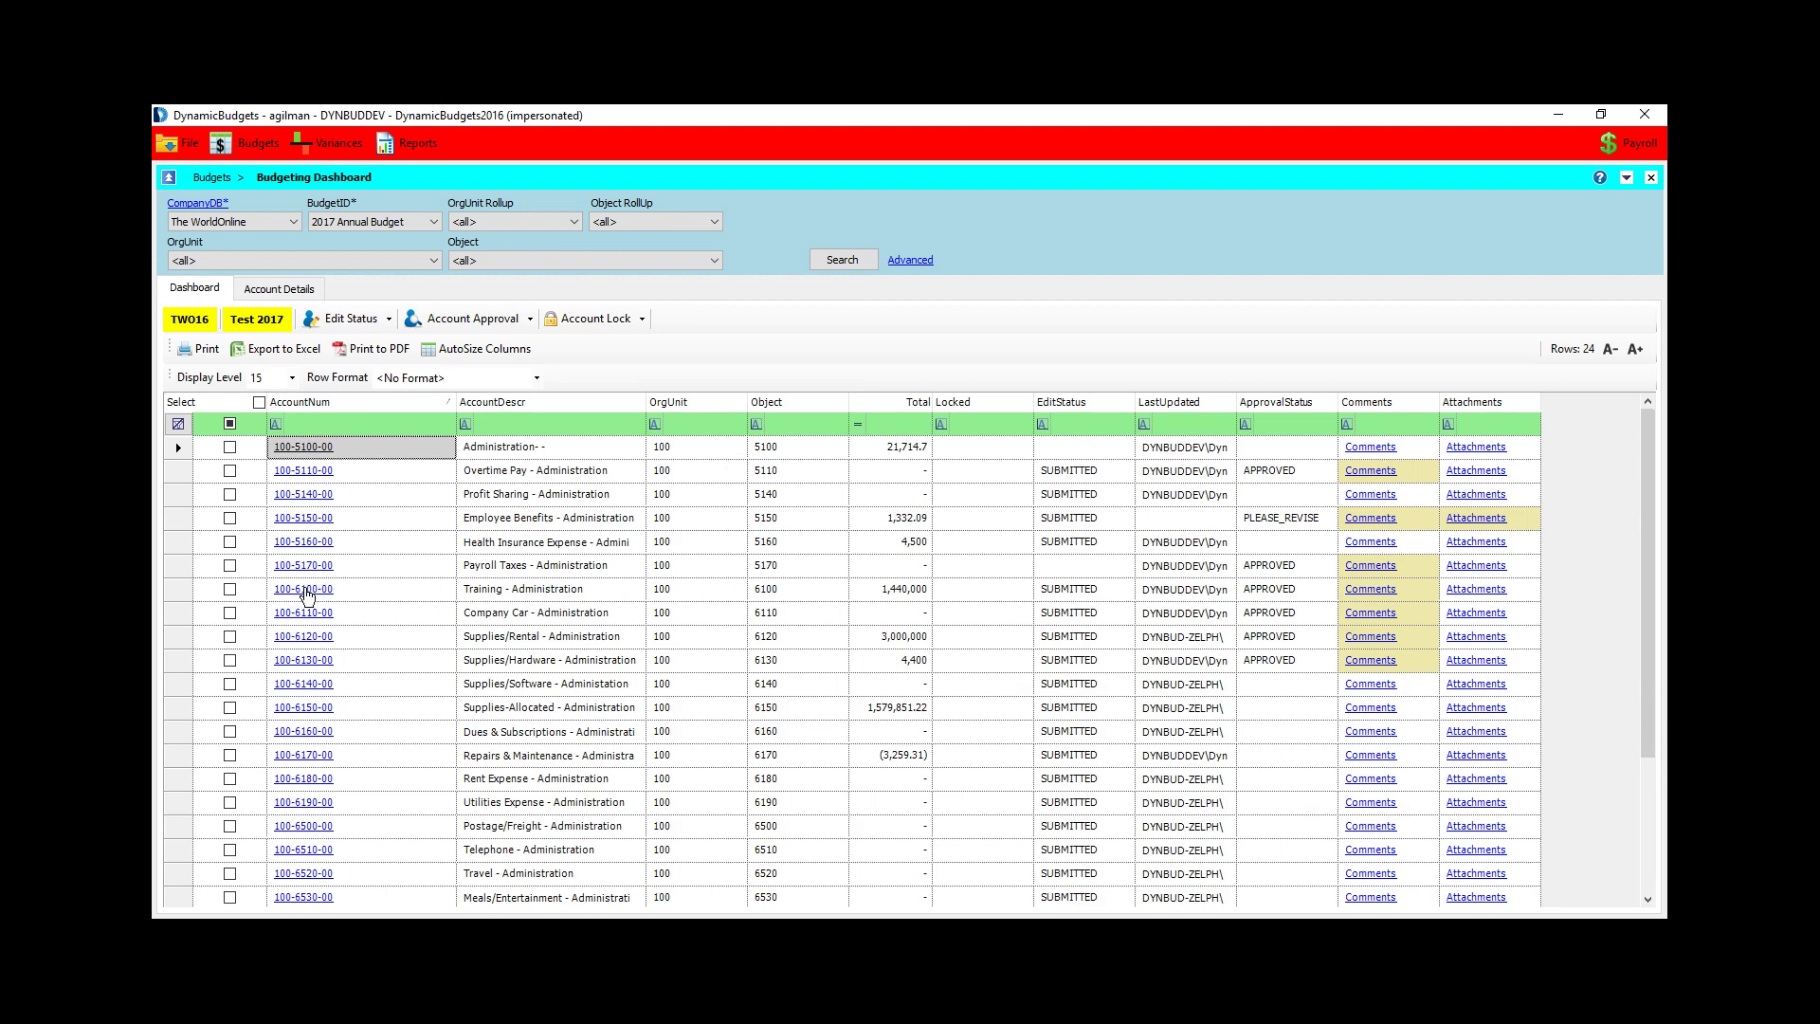
Step: Open the details of Training account 100-6100-00 to examine its assumptions, and end the impersonated session
left_click(306, 594)
left_click(305, 594)
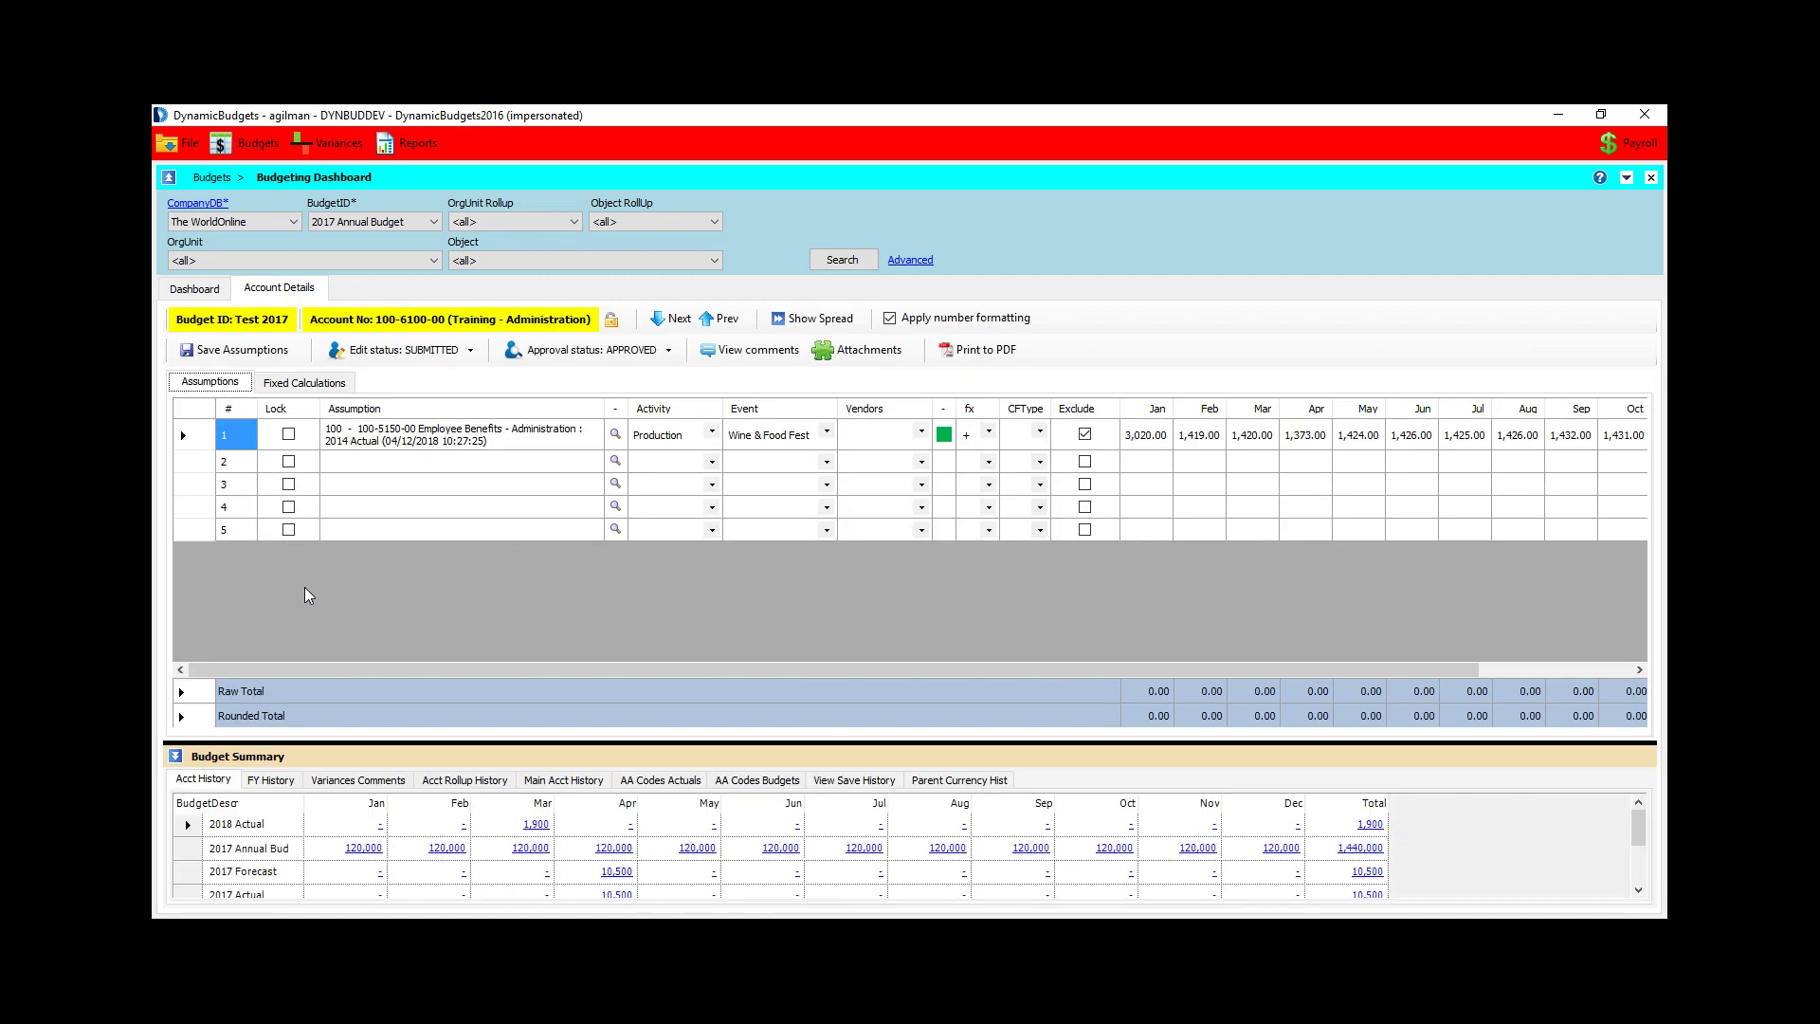
left_click_drag(451, 441, 451, 487)
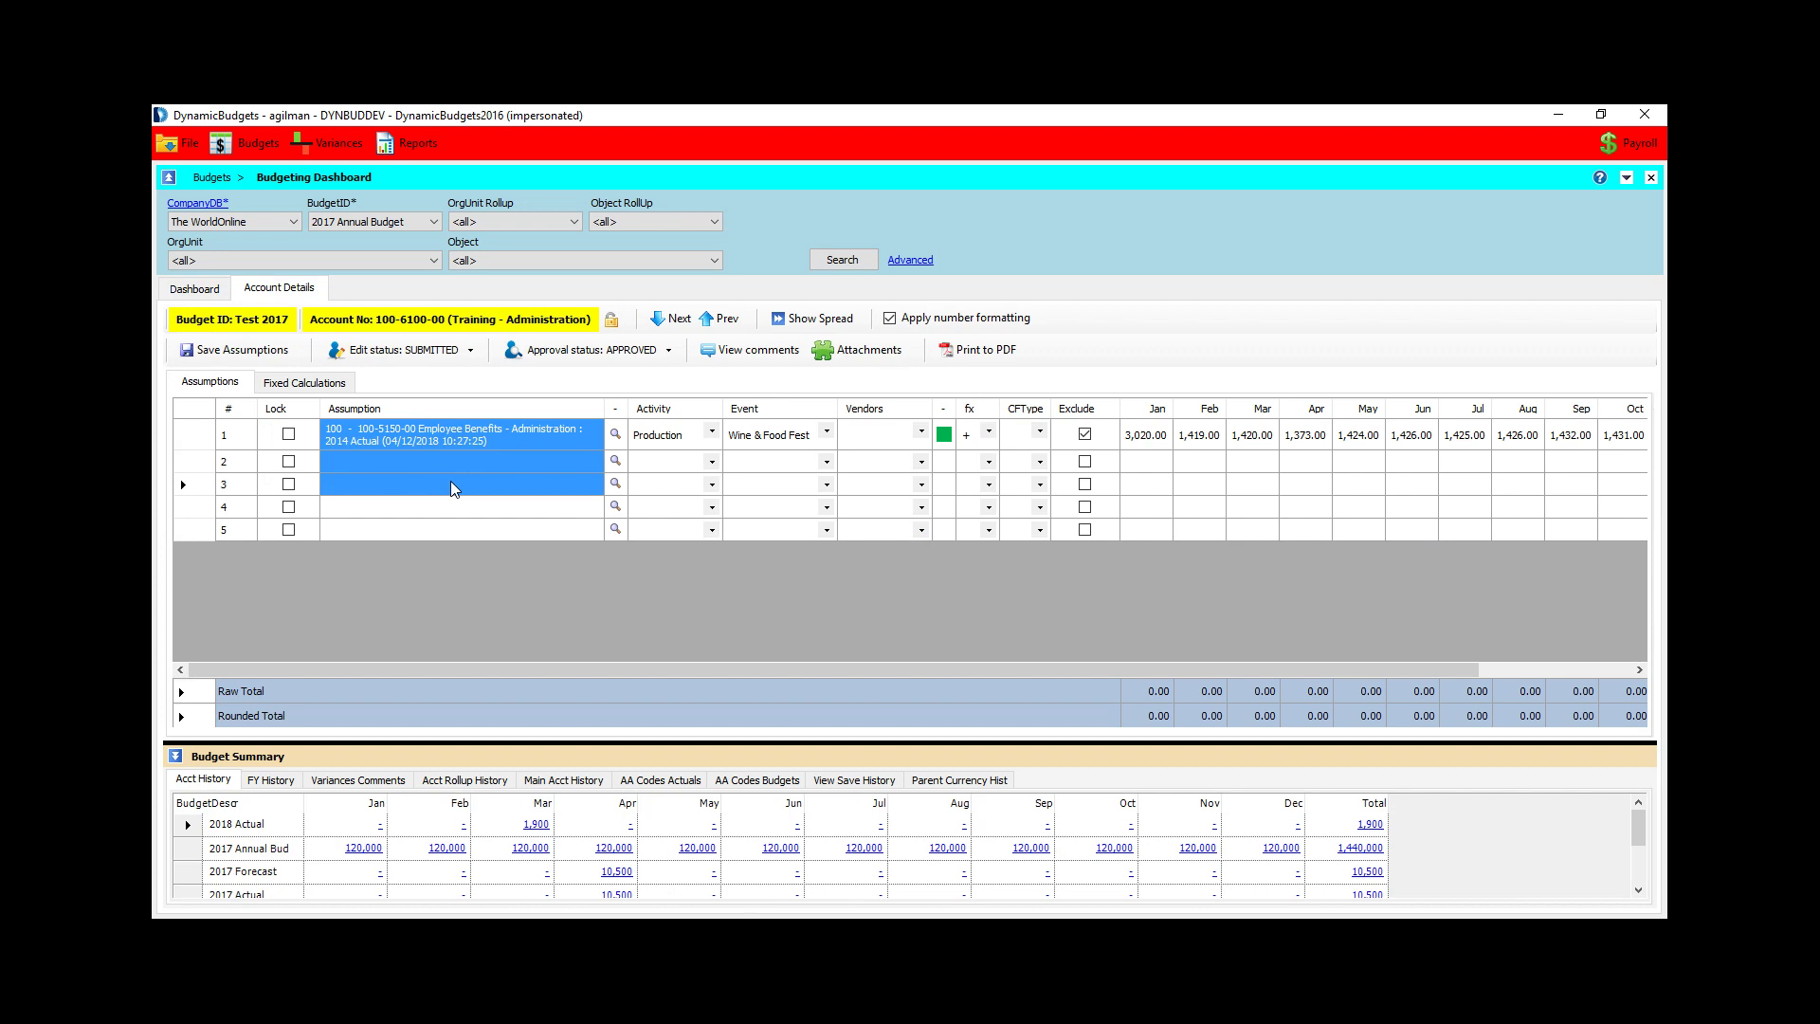
left_click(1640, 114)
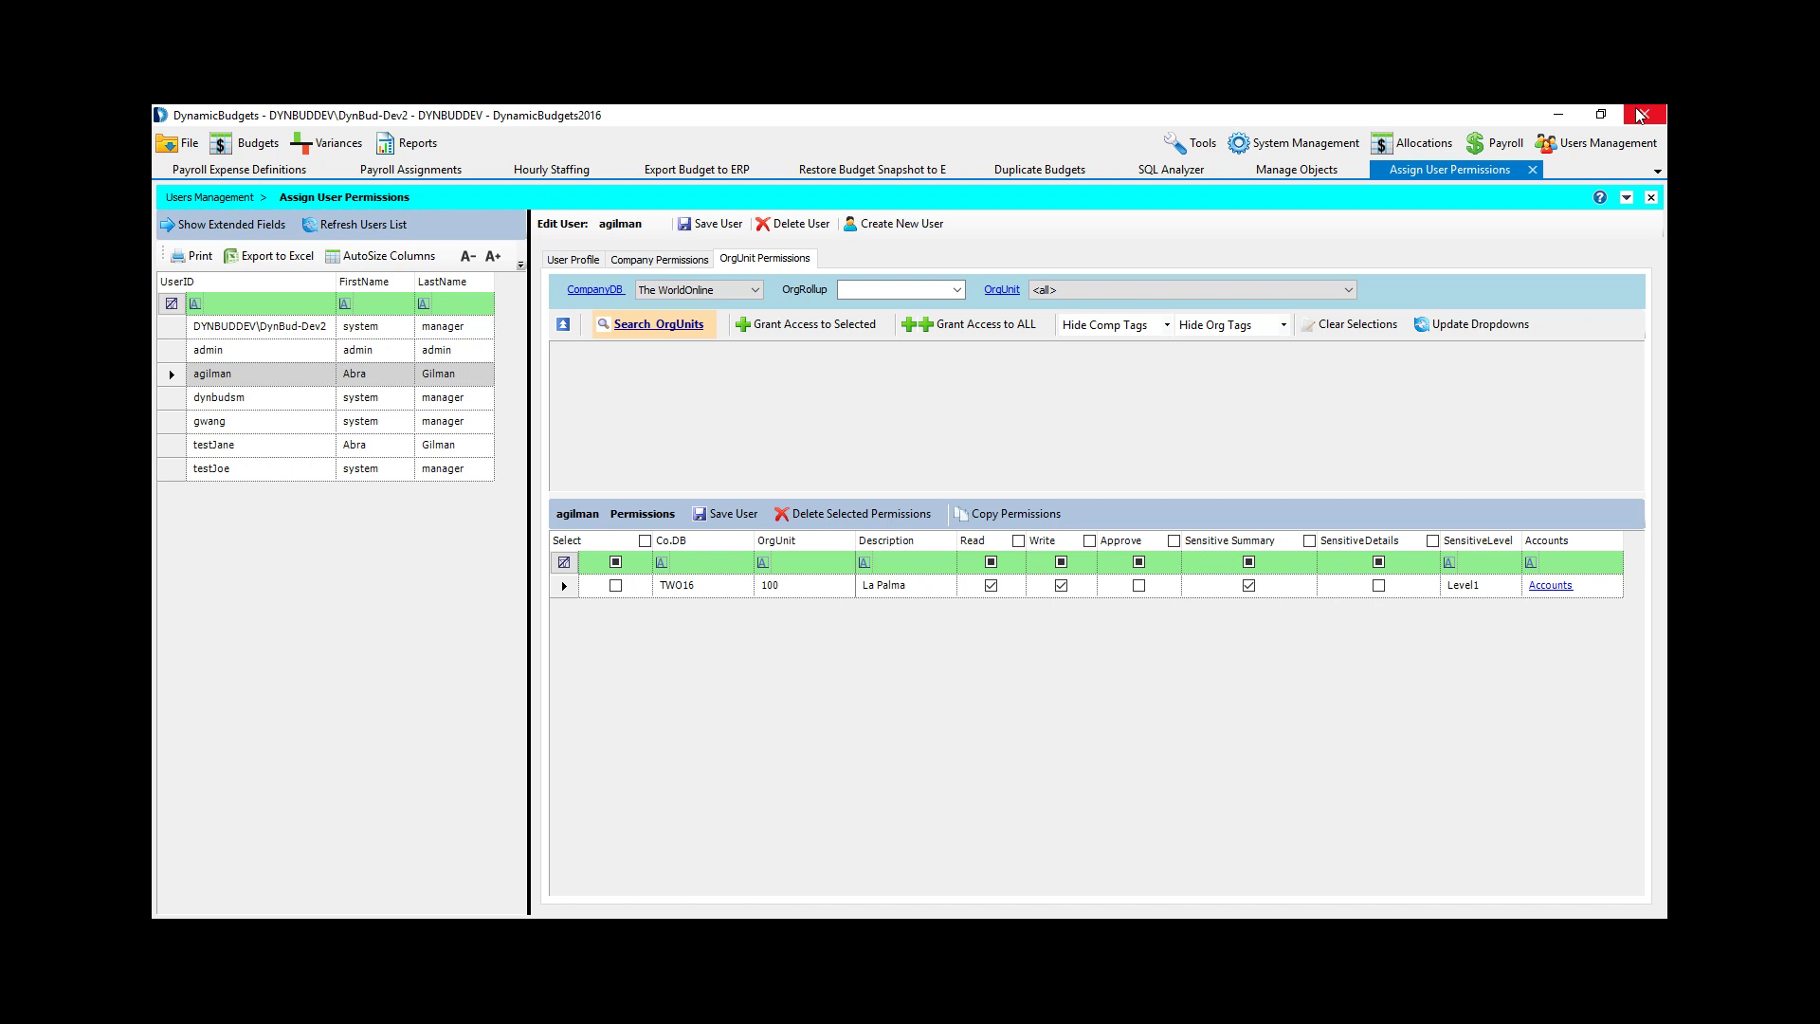
Step: Open Design Forecast Templates and load the YTD Actuals & Budget template to view its column definitions
left_click(1196, 143)
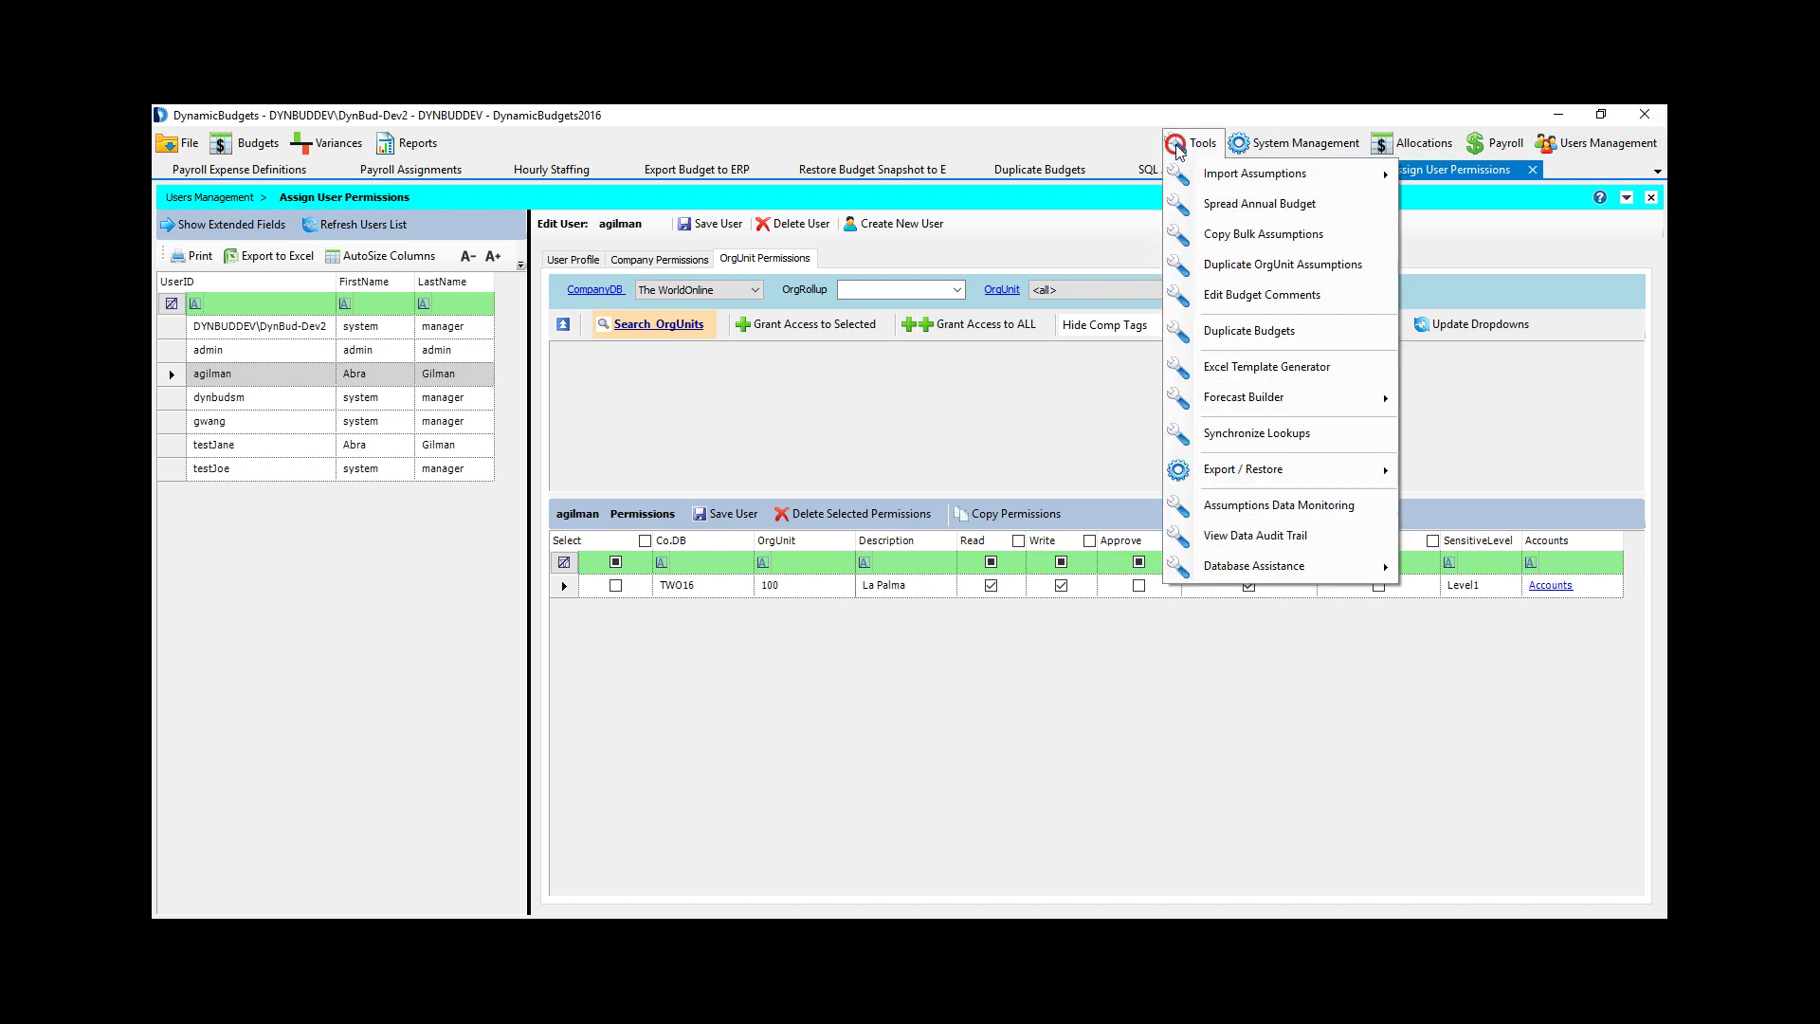
mouse_move(1237, 412)
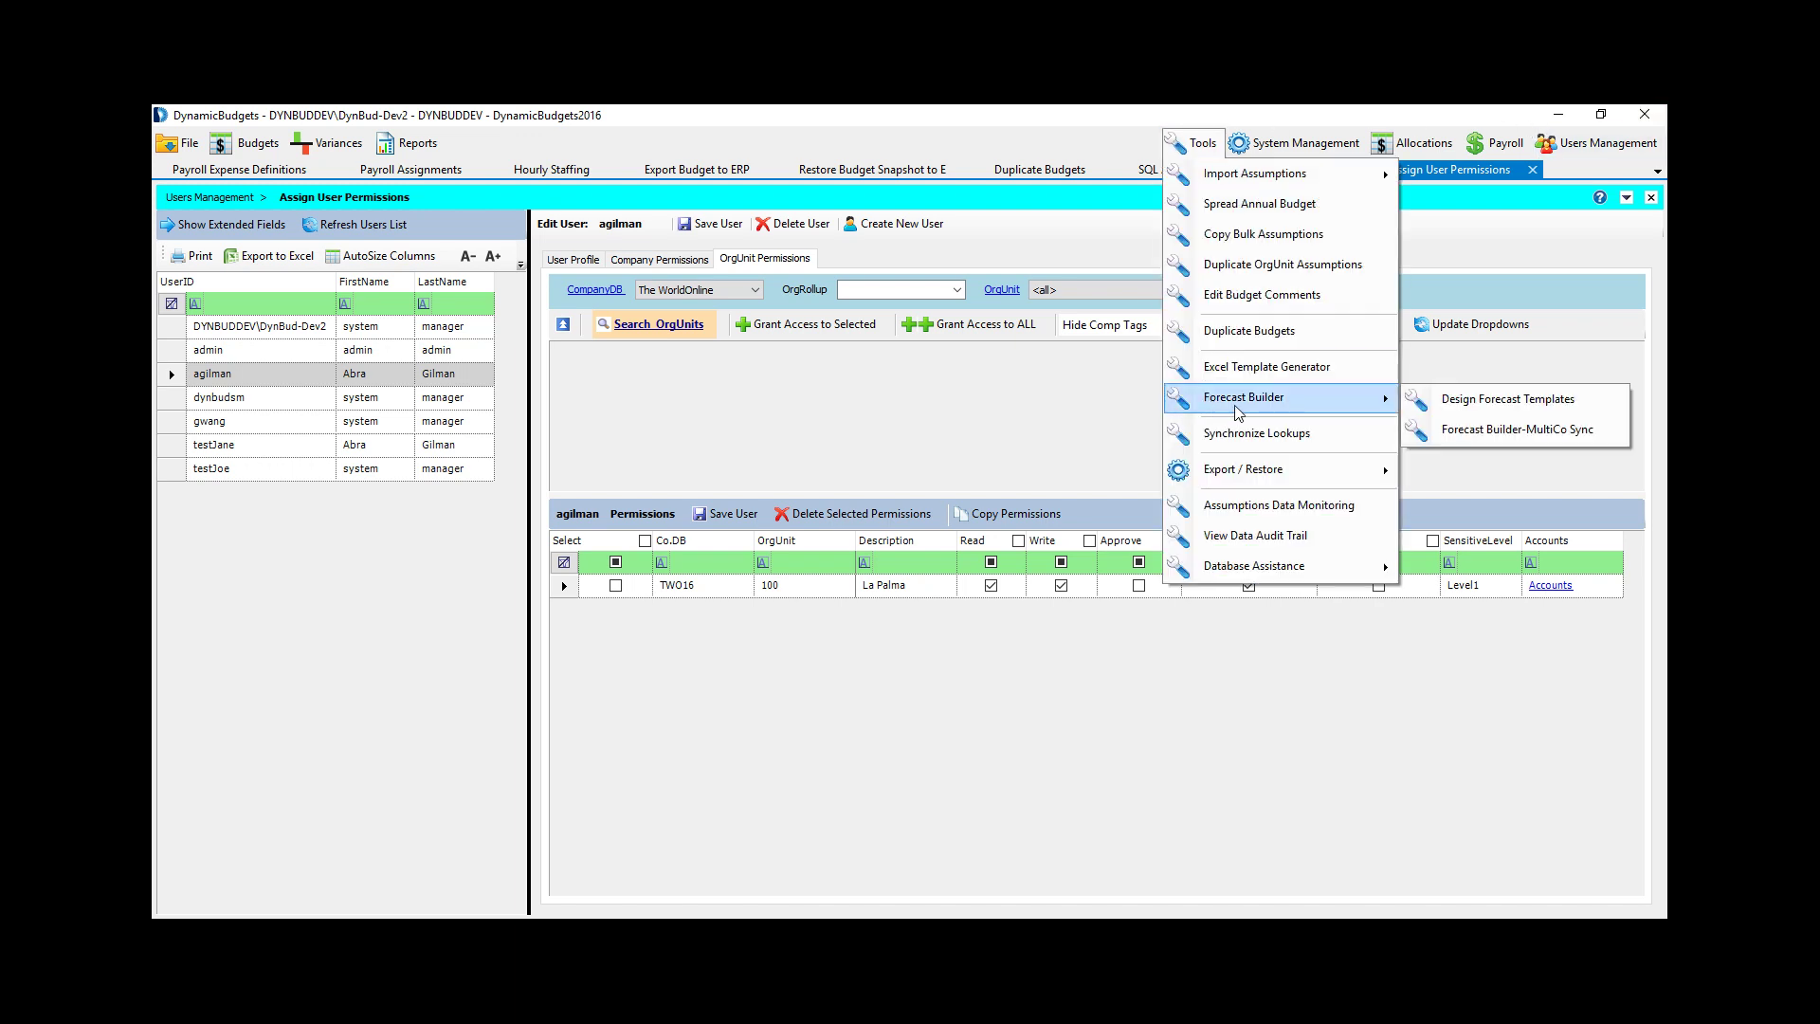
left_click(1441, 403)
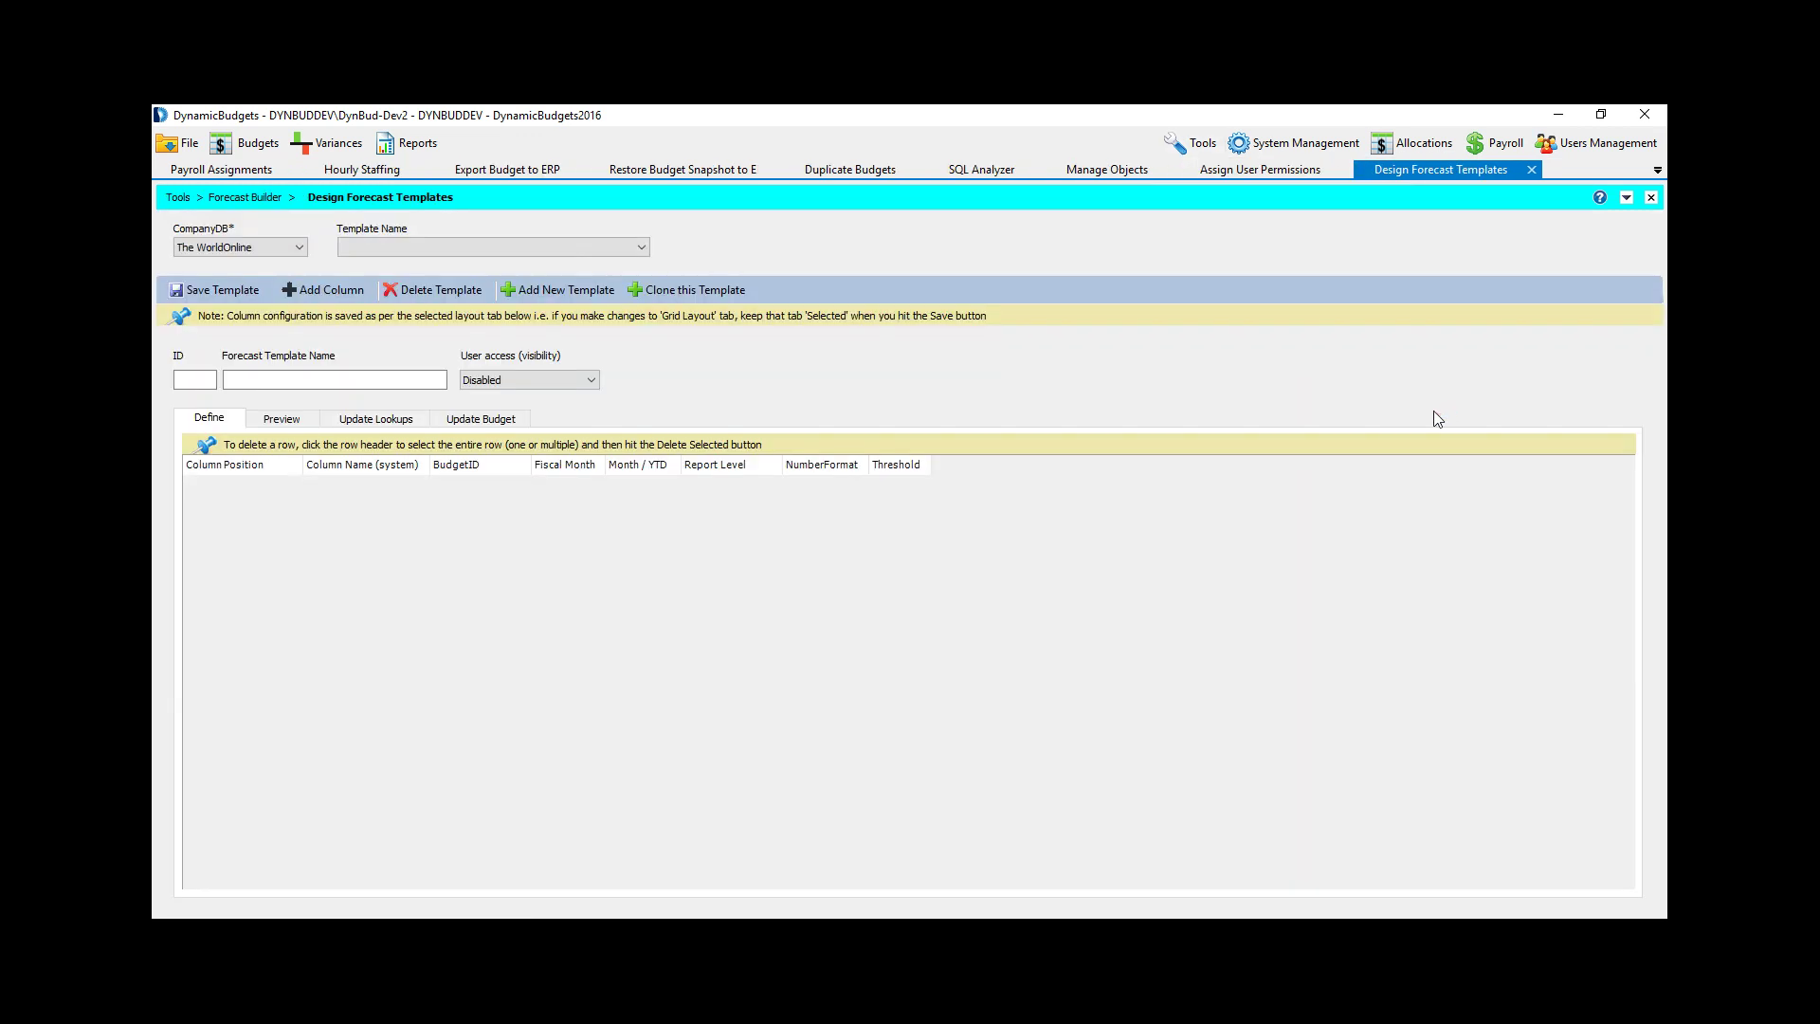
left_click(572, 248)
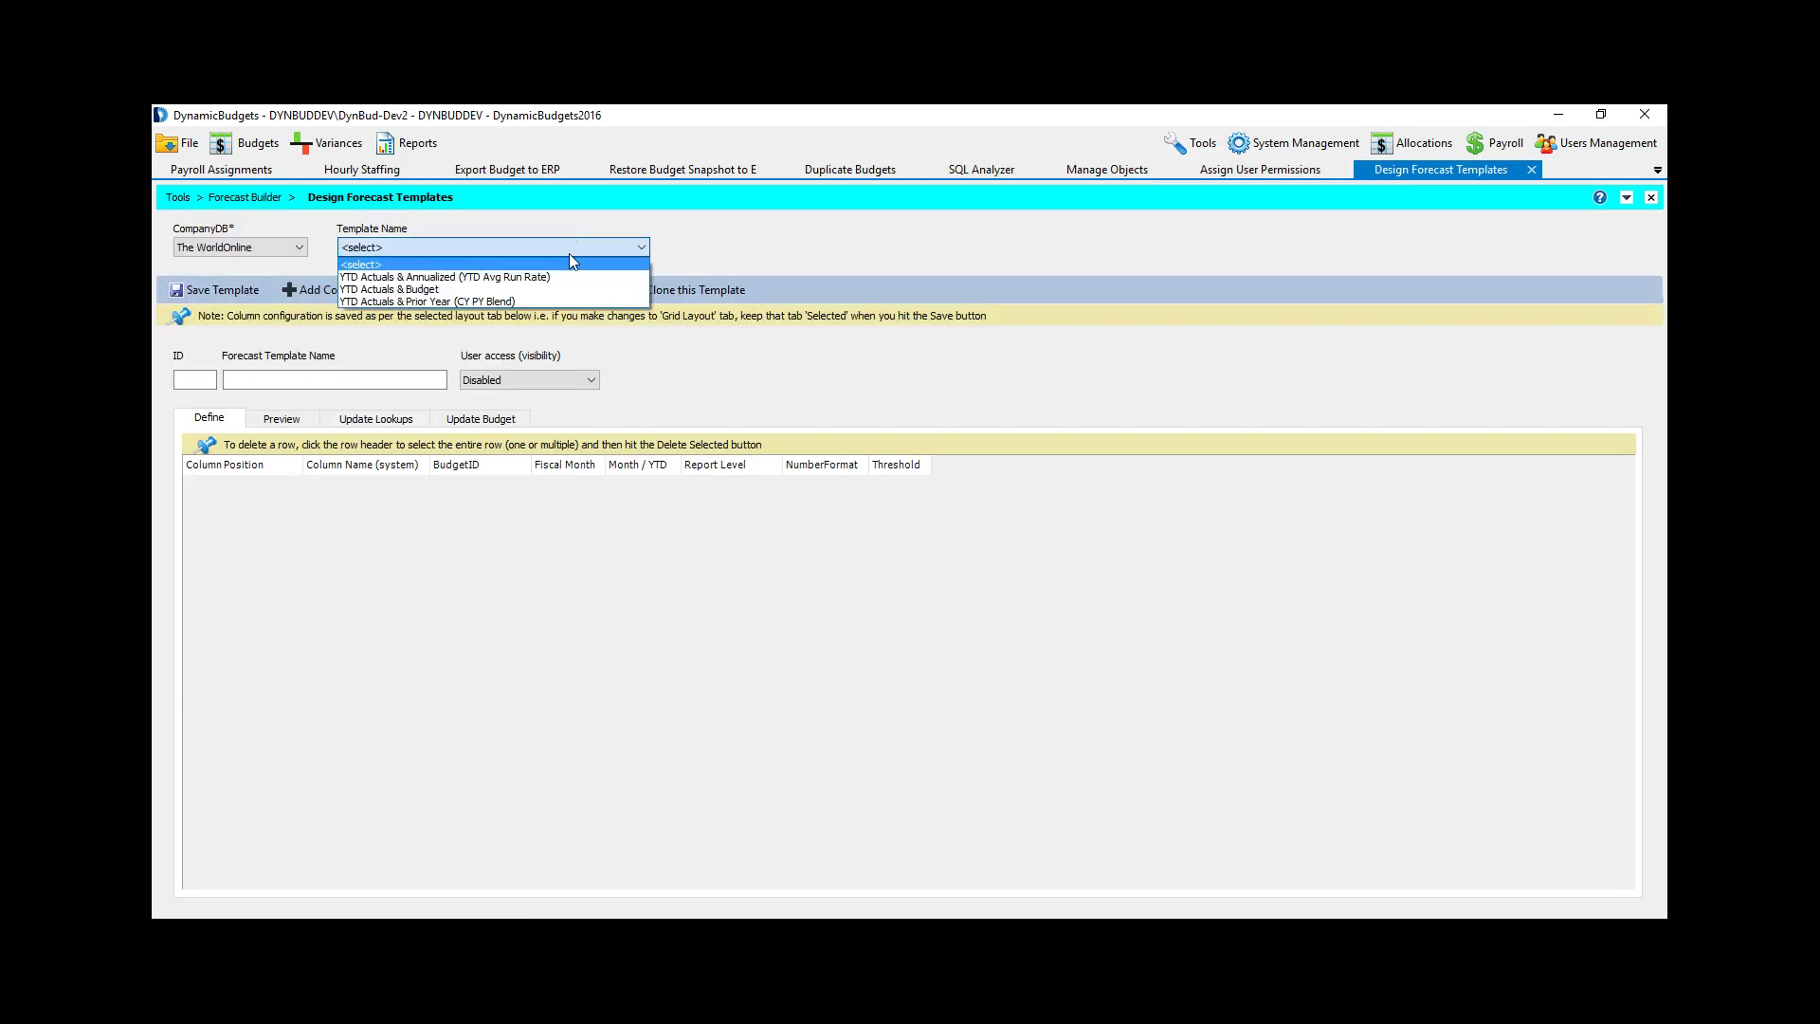
left_click(512, 288)
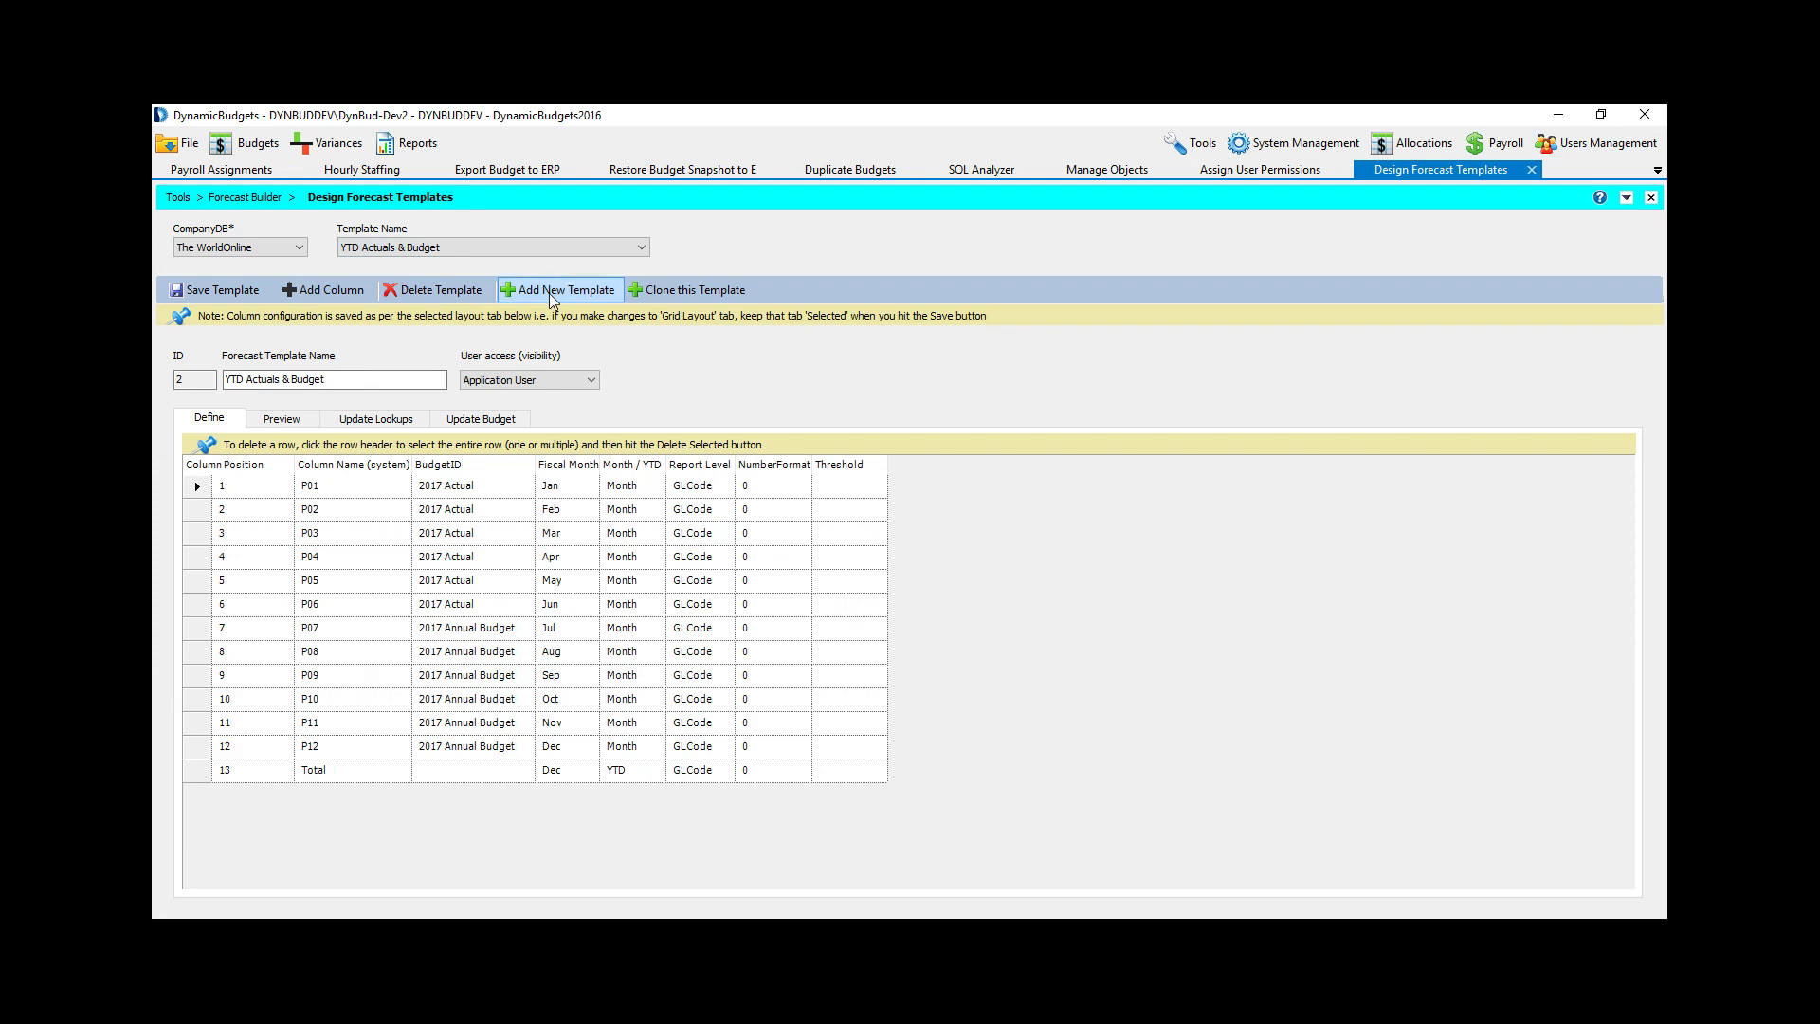
Step: Load the YTD Actuals & Annualized (YTD Avg Run Rate) forecast template to examine its columns
left_click(520, 248)
left_click(502, 266)
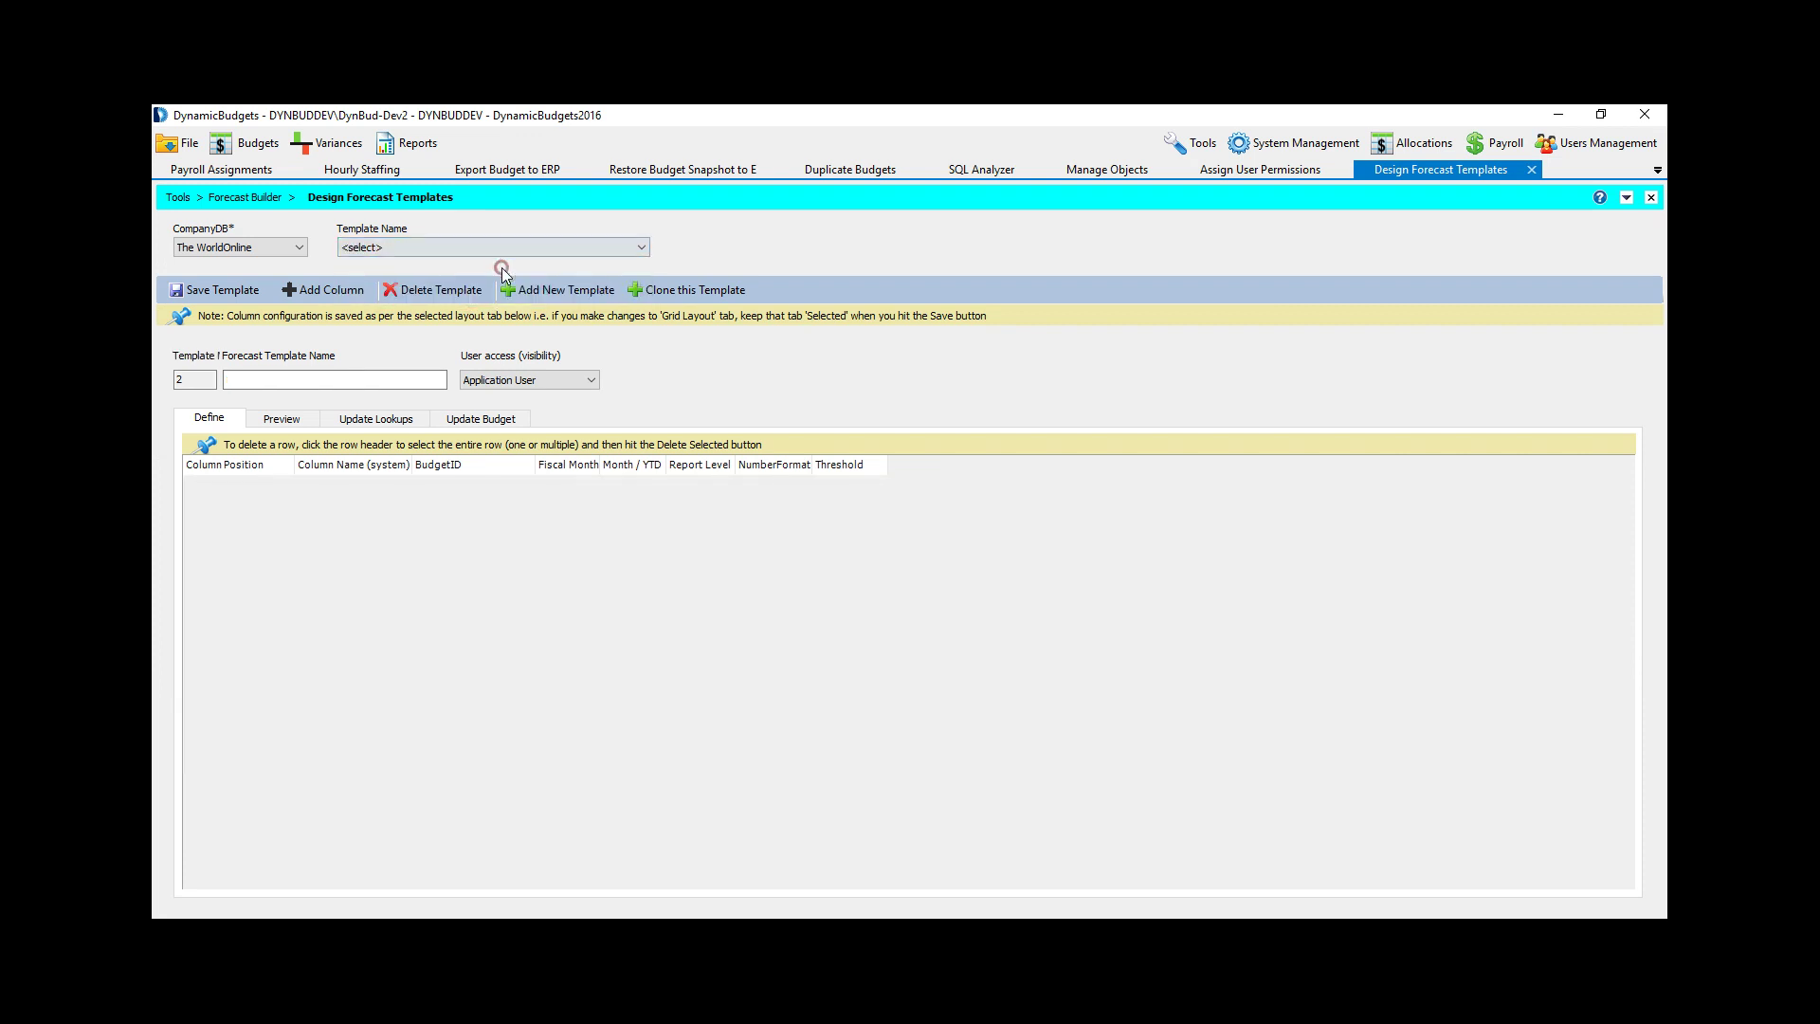
left_click(493, 252)
left_click(492, 281)
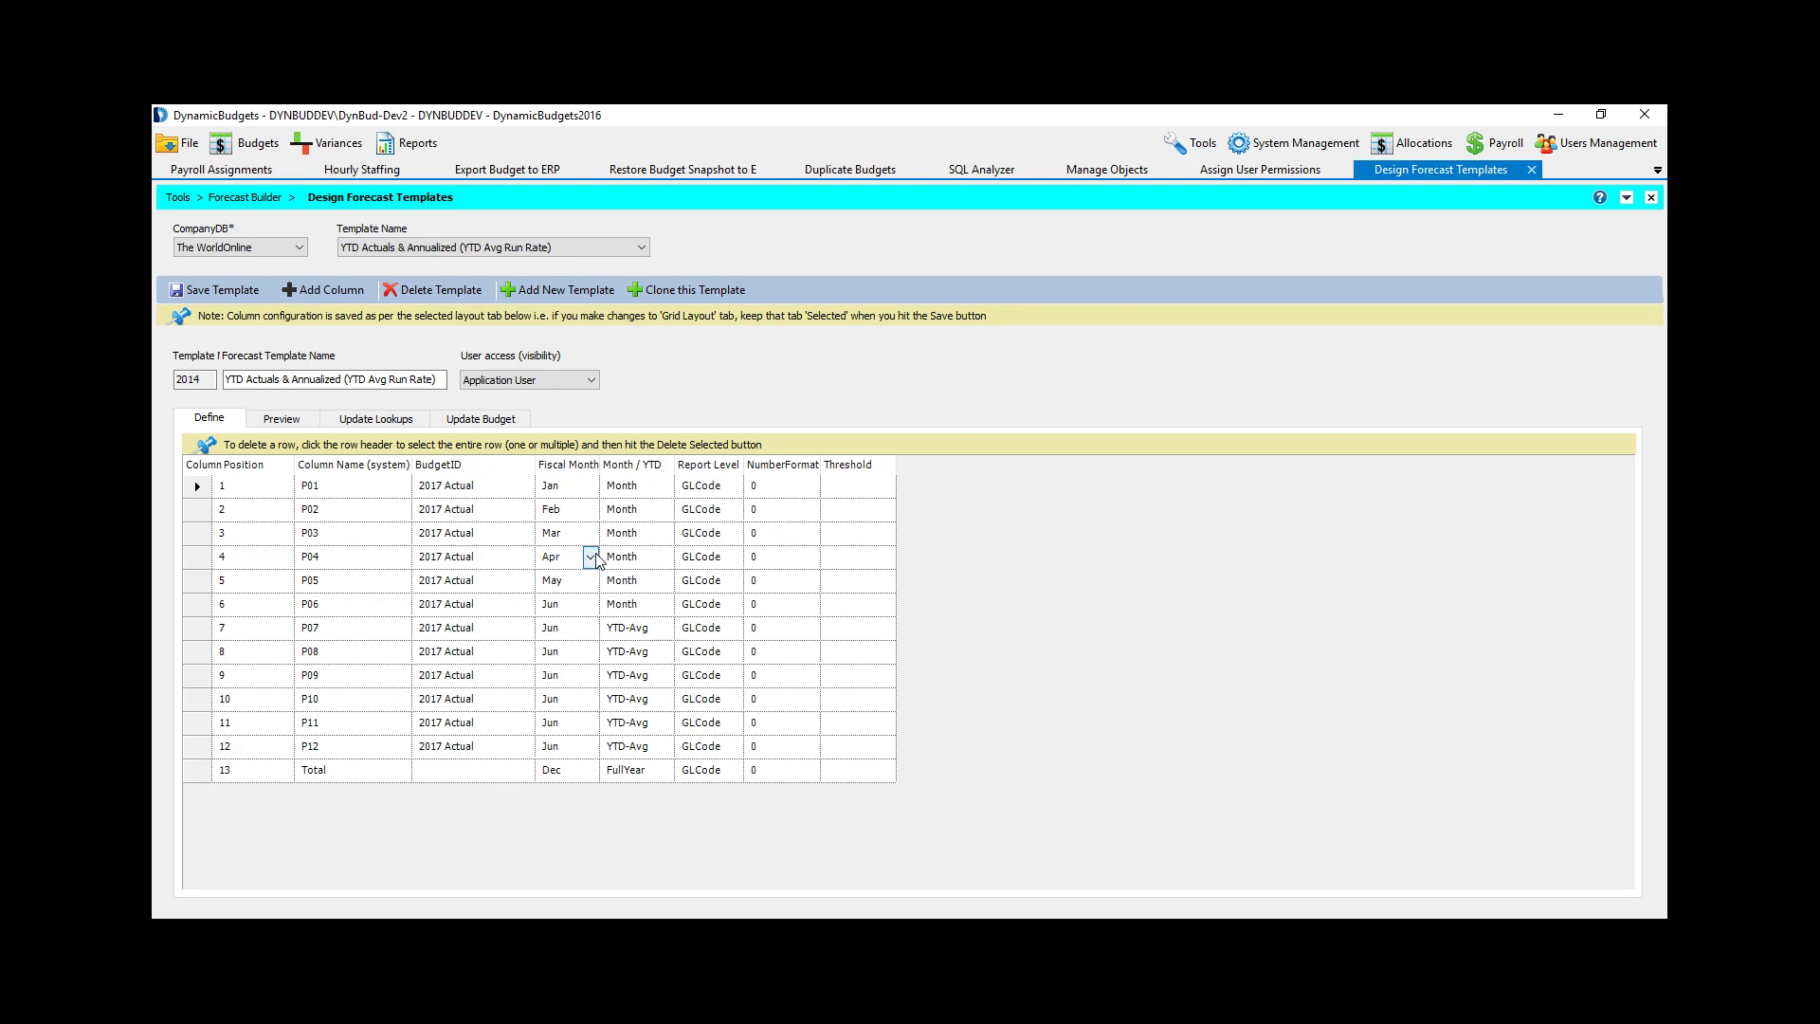
Step: Open Import Budget Assumptions for a single company and choose 2014 FCAST as the destination budget
left_click(1193, 143)
mouse_move(1176, 178)
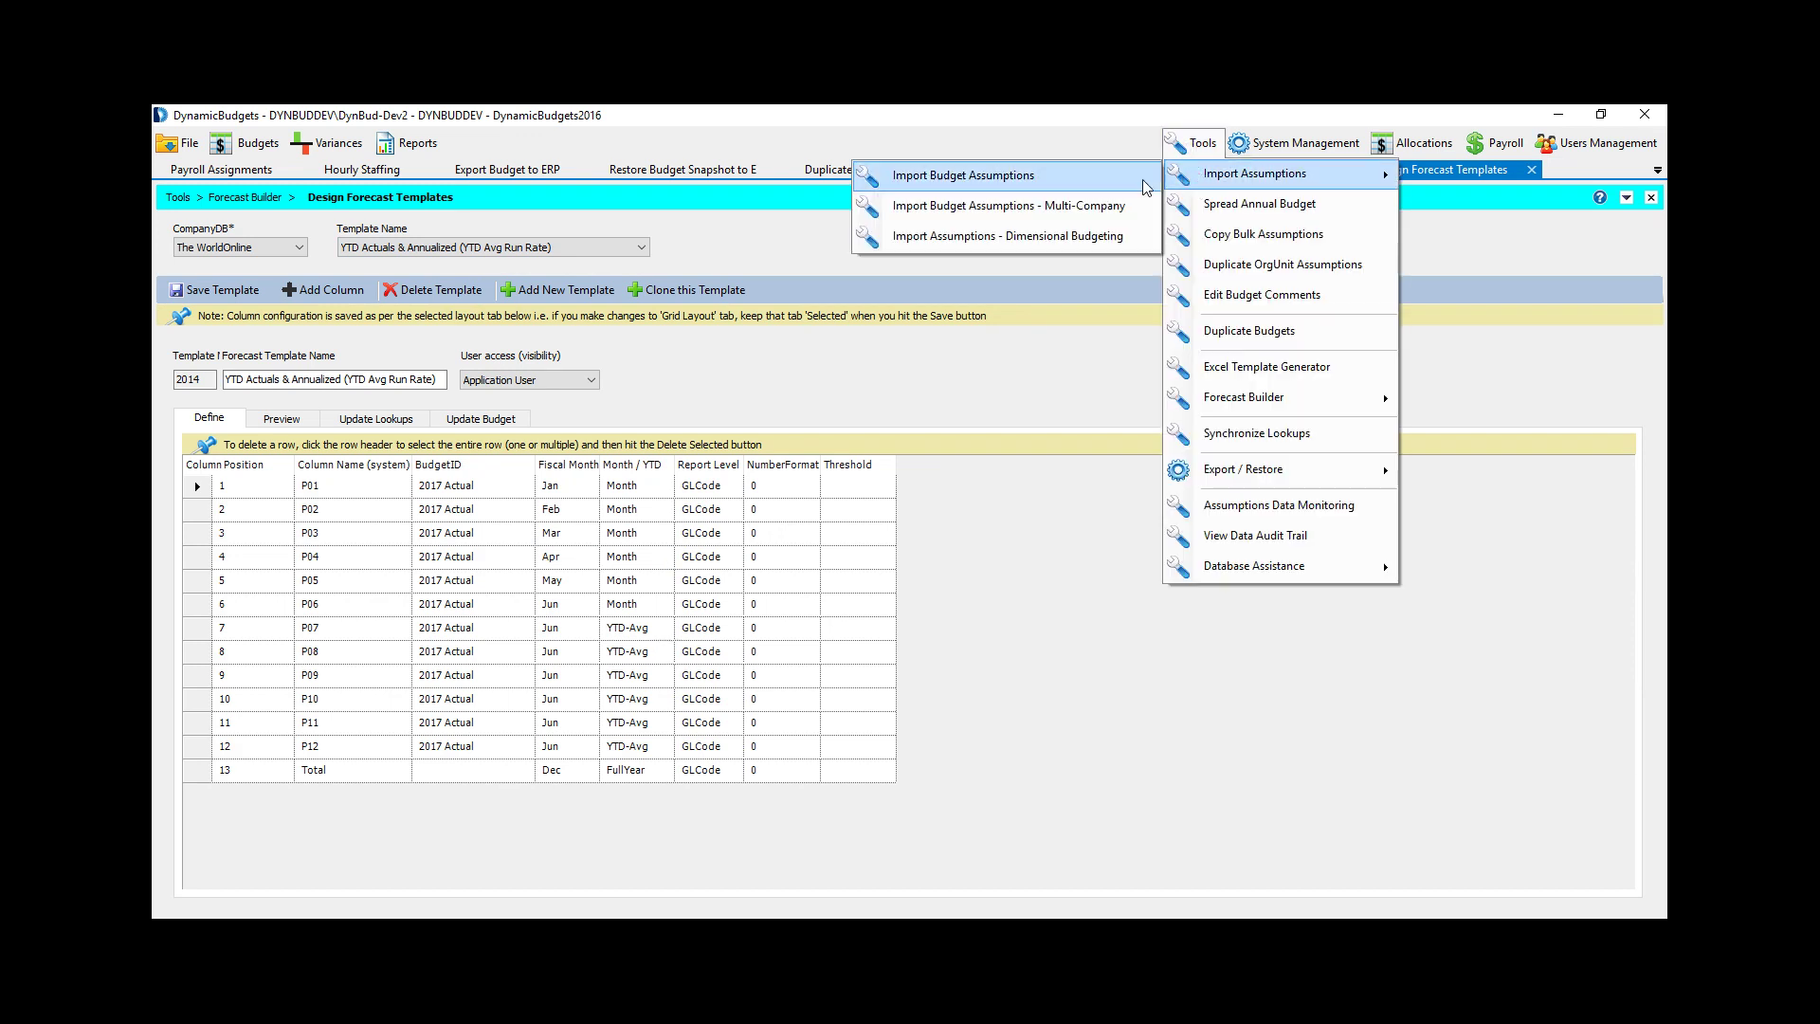
left_click(1118, 175)
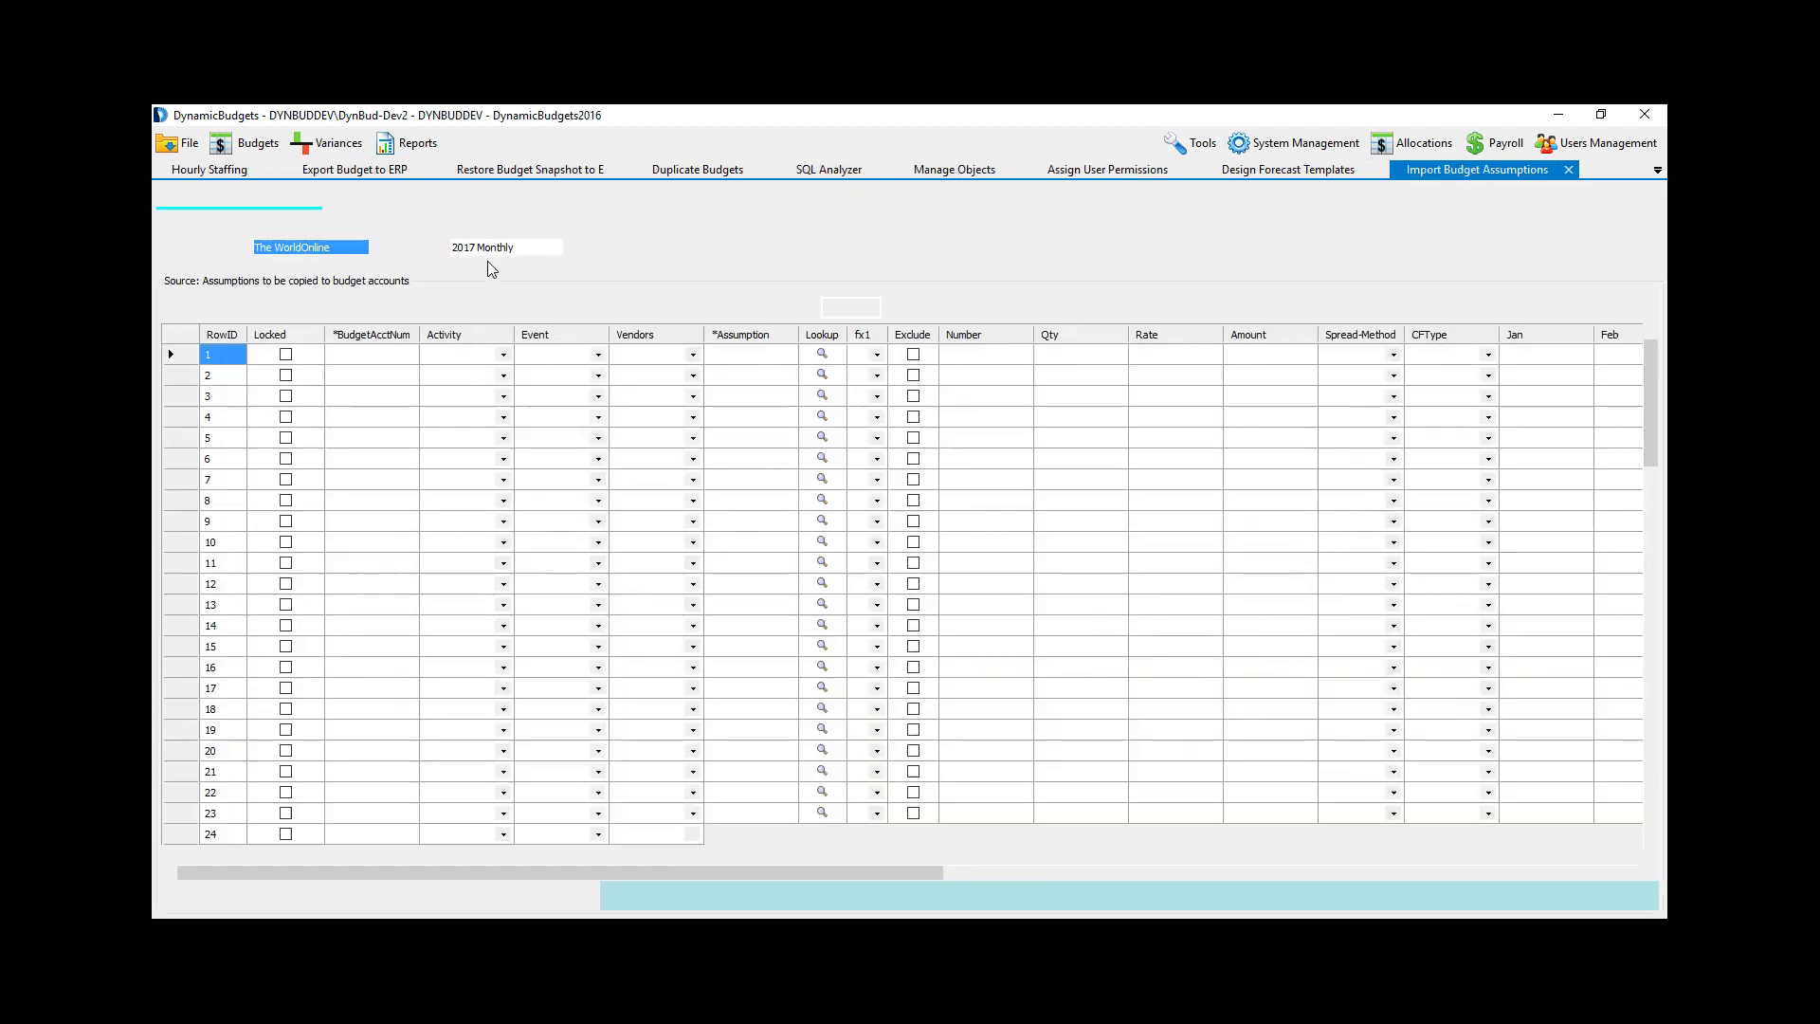
left_click(512, 246)
left_click(497, 325)
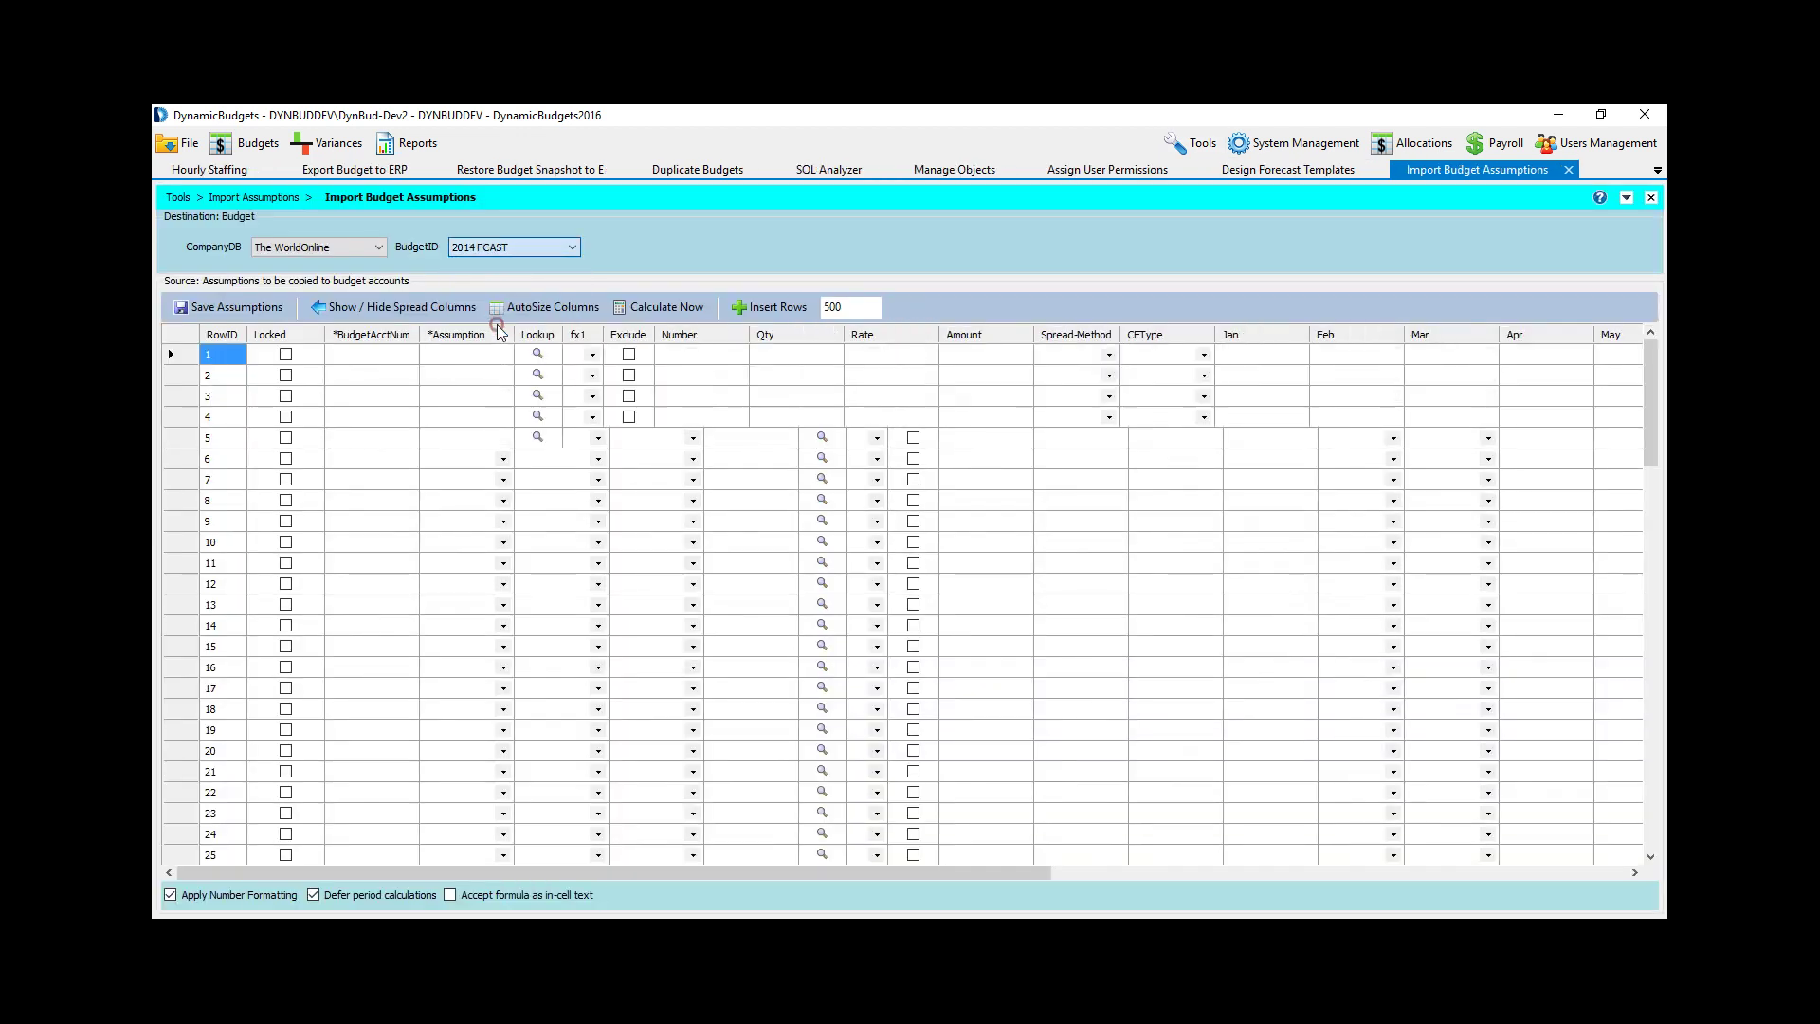
Step: From row 1, search the Auto Forecast lookup with the YTD Actuals & Budget form and add all resulting accounts to the Data Shopping Cart
left_click(537, 354)
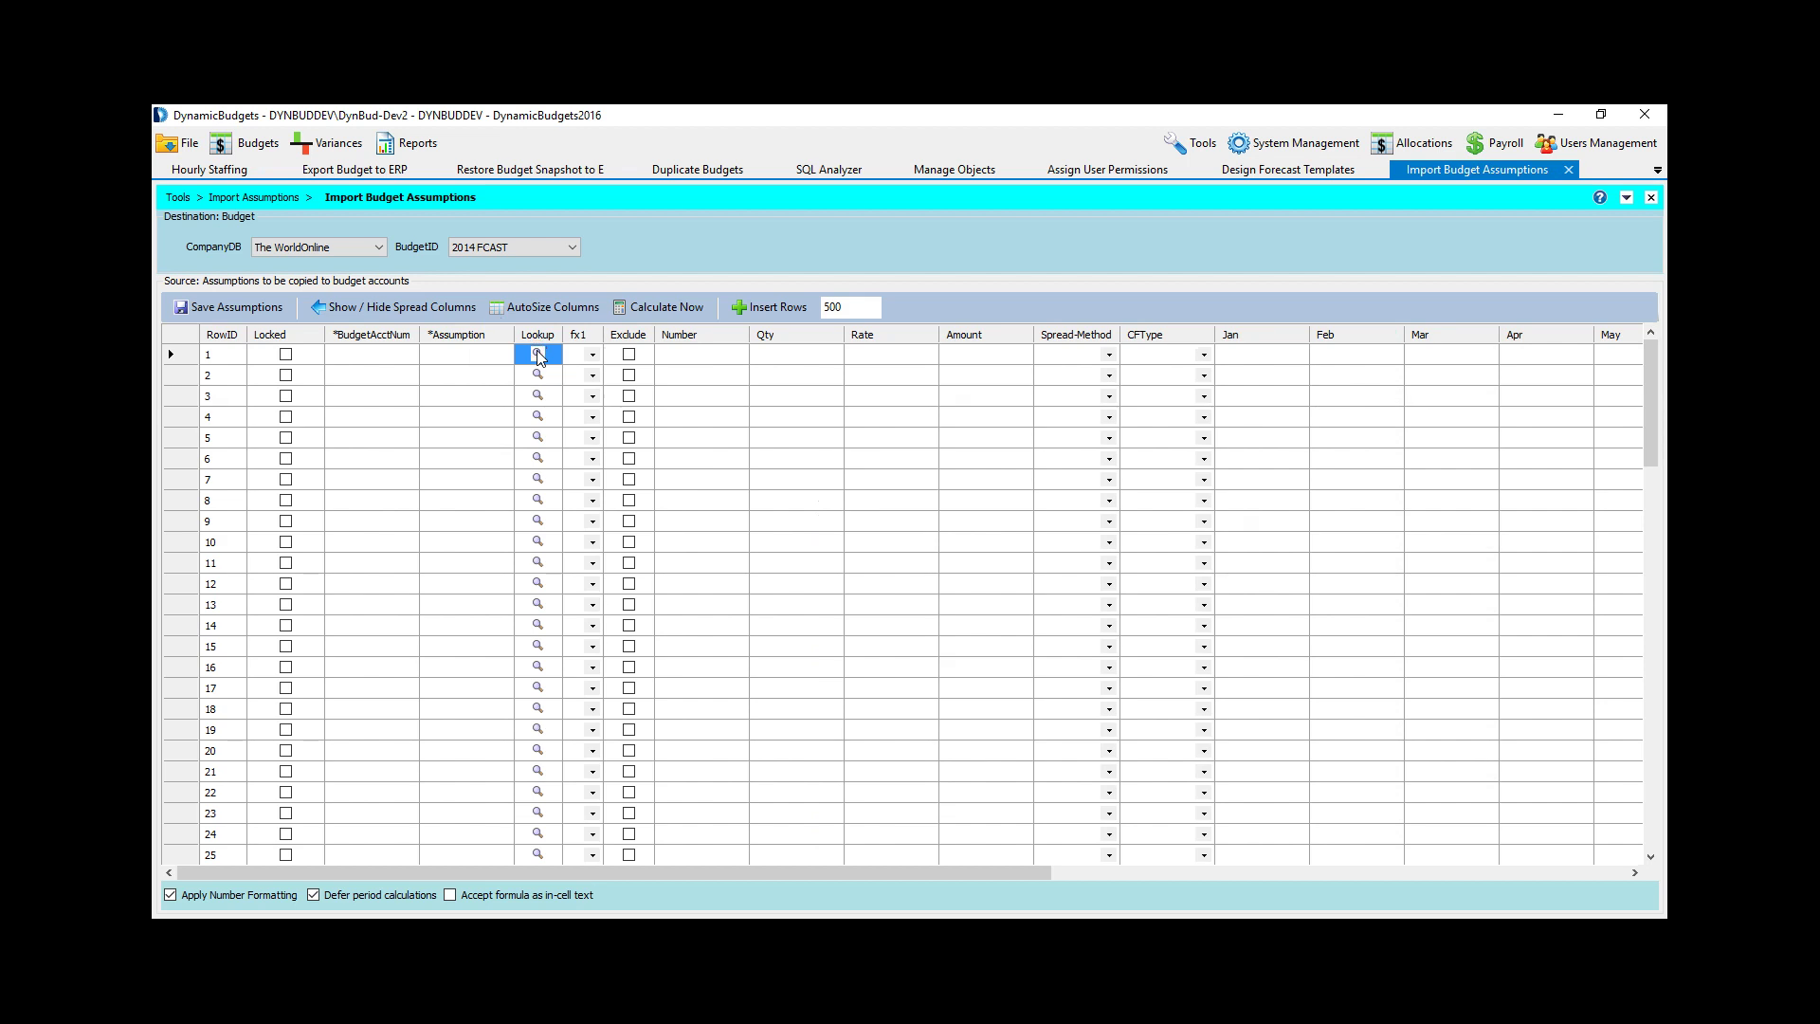
left_click(1054, 219)
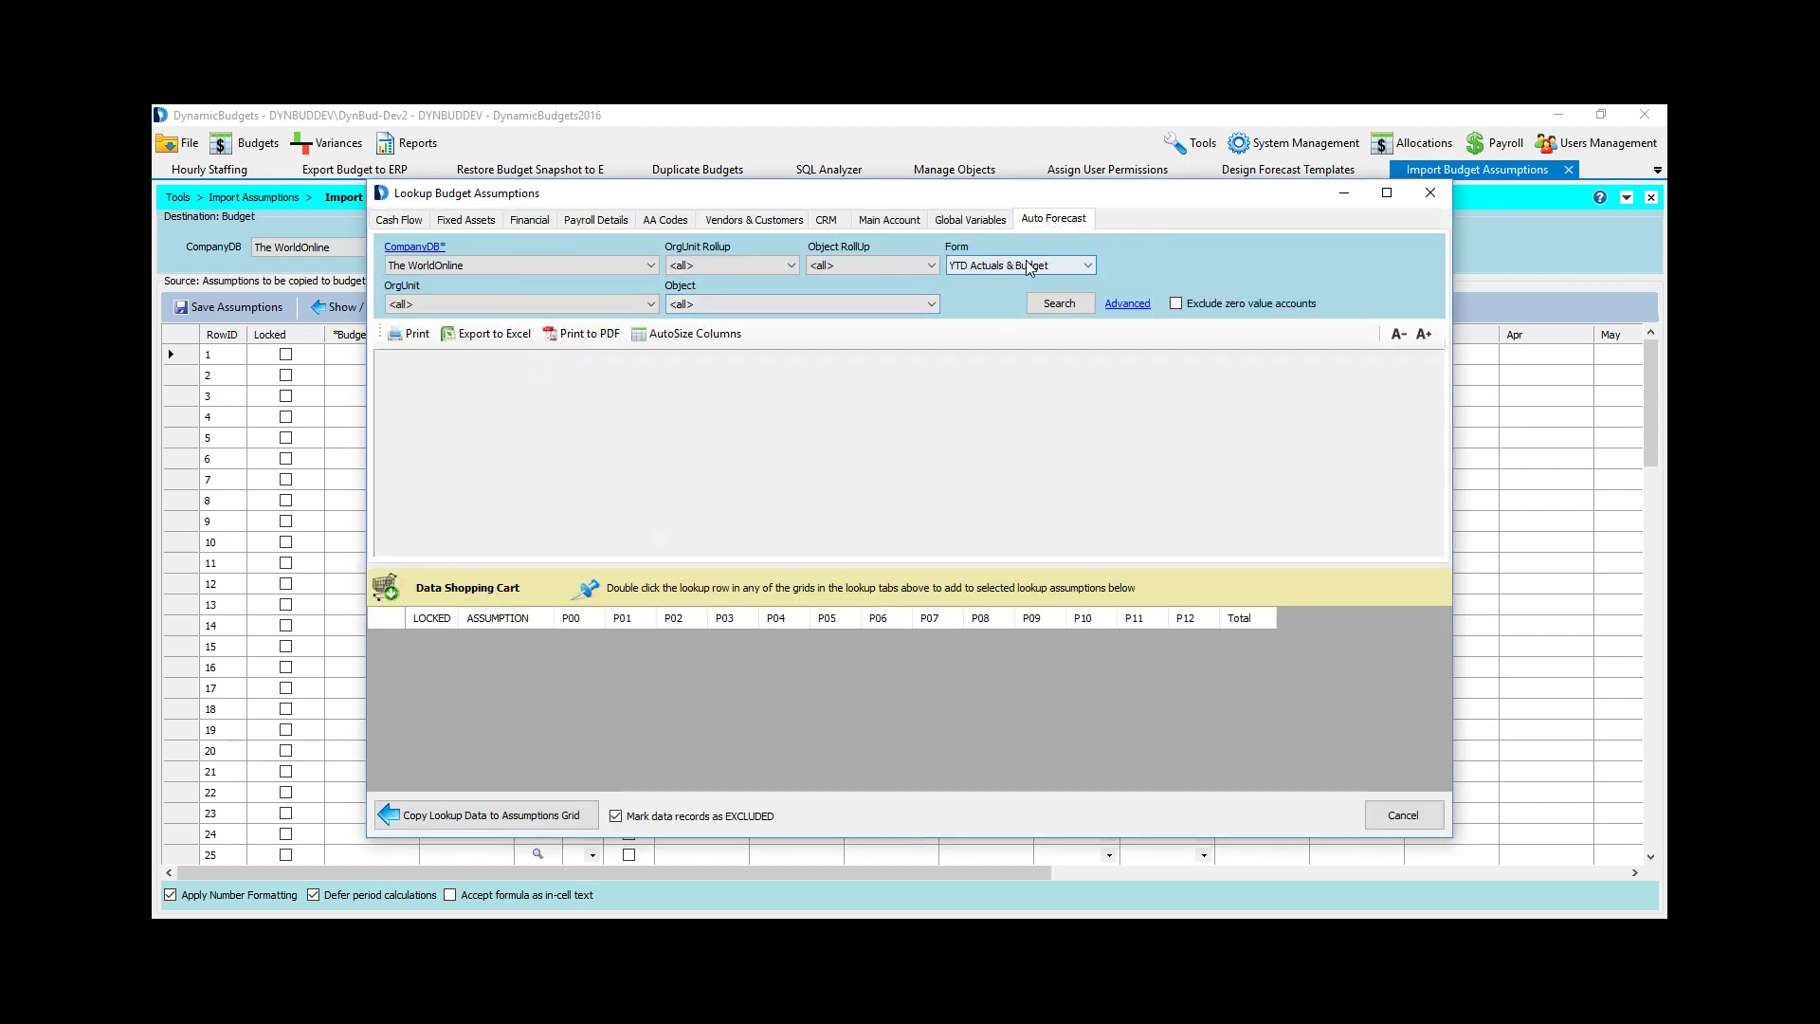
left_click(1049, 303)
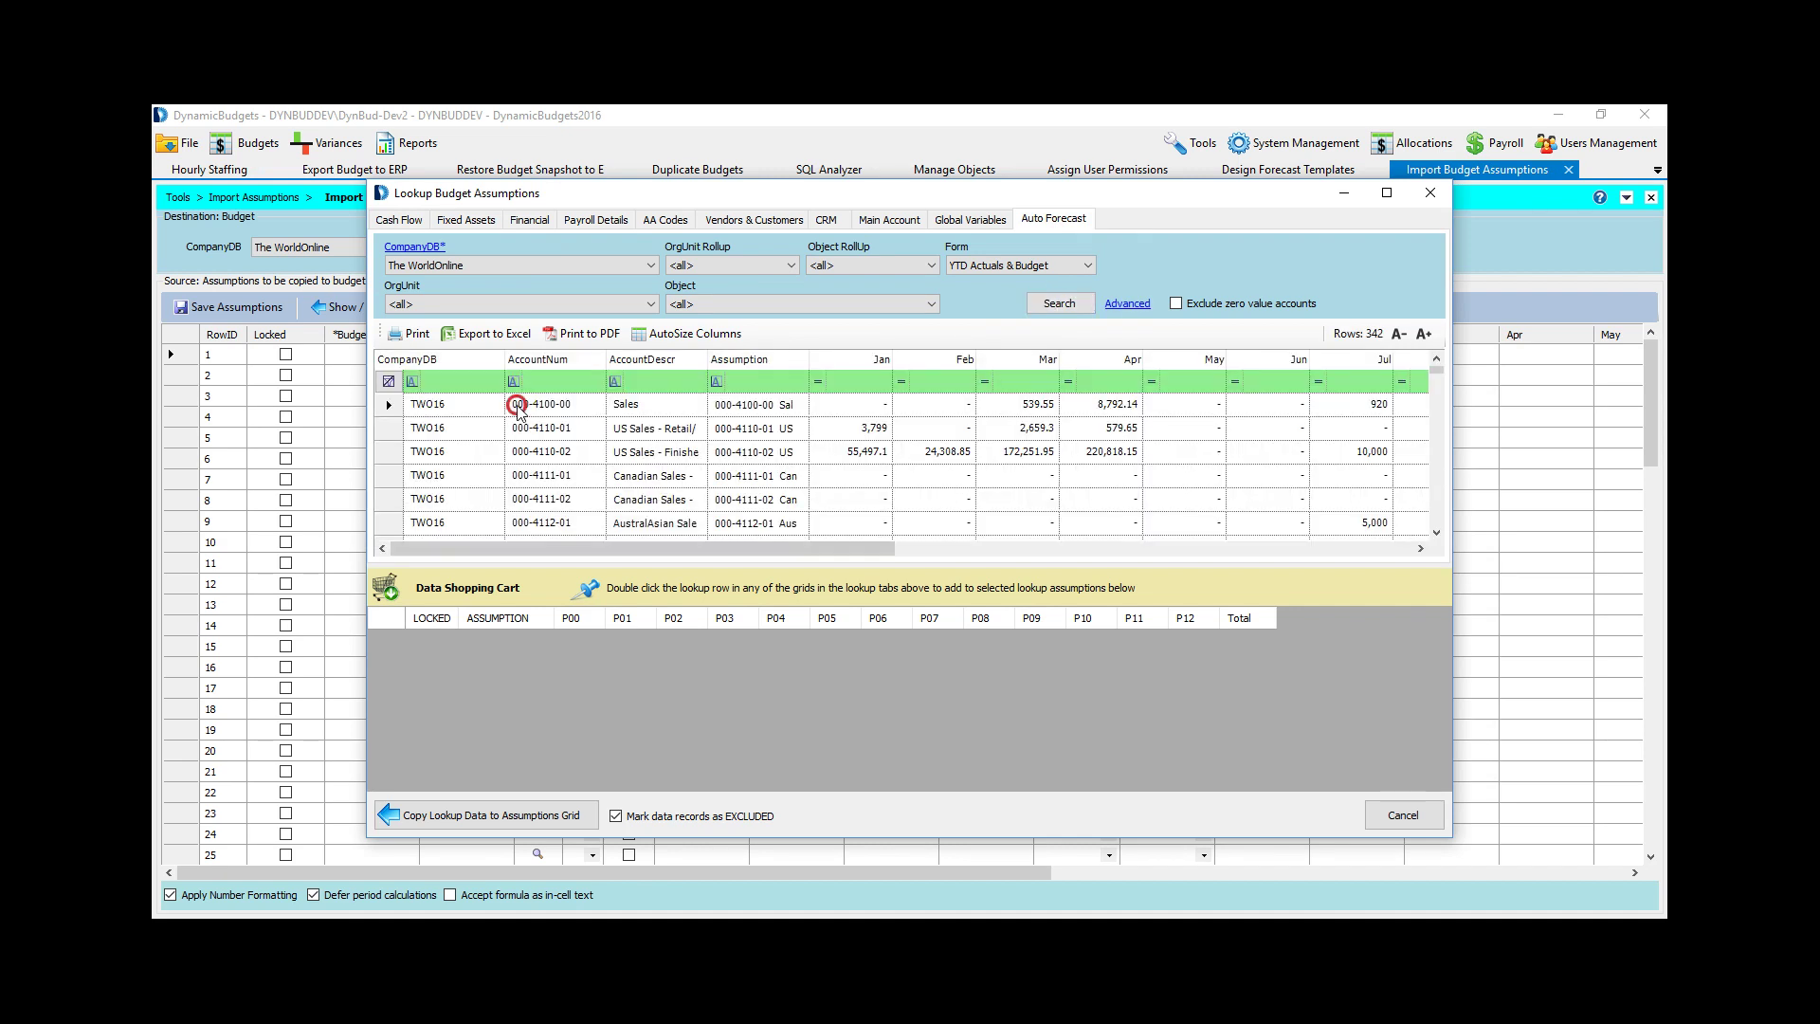
right_click(519, 409)
left_click(569, 435)
right_click(571, 436)
left_click(606, 450)
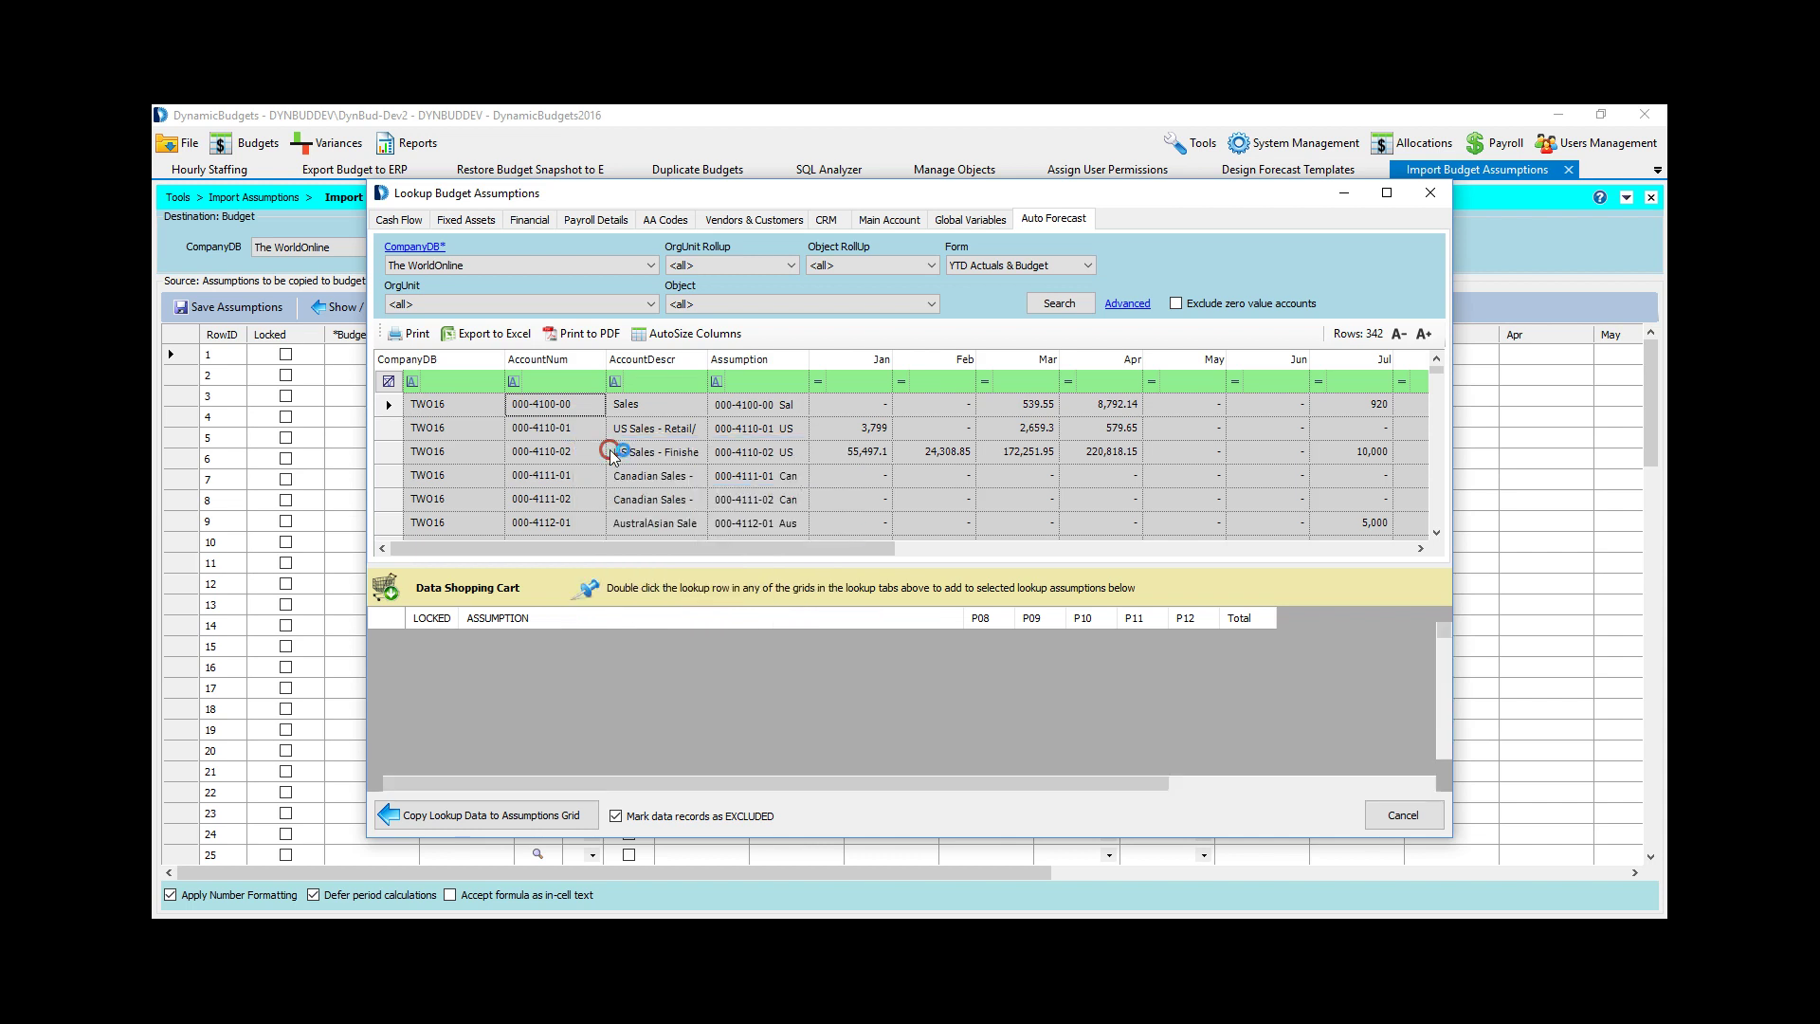
Step: Copy the lookup data into the assumptions grid, autosizing its columns and hiding the spread columns
left_click(580, 813)
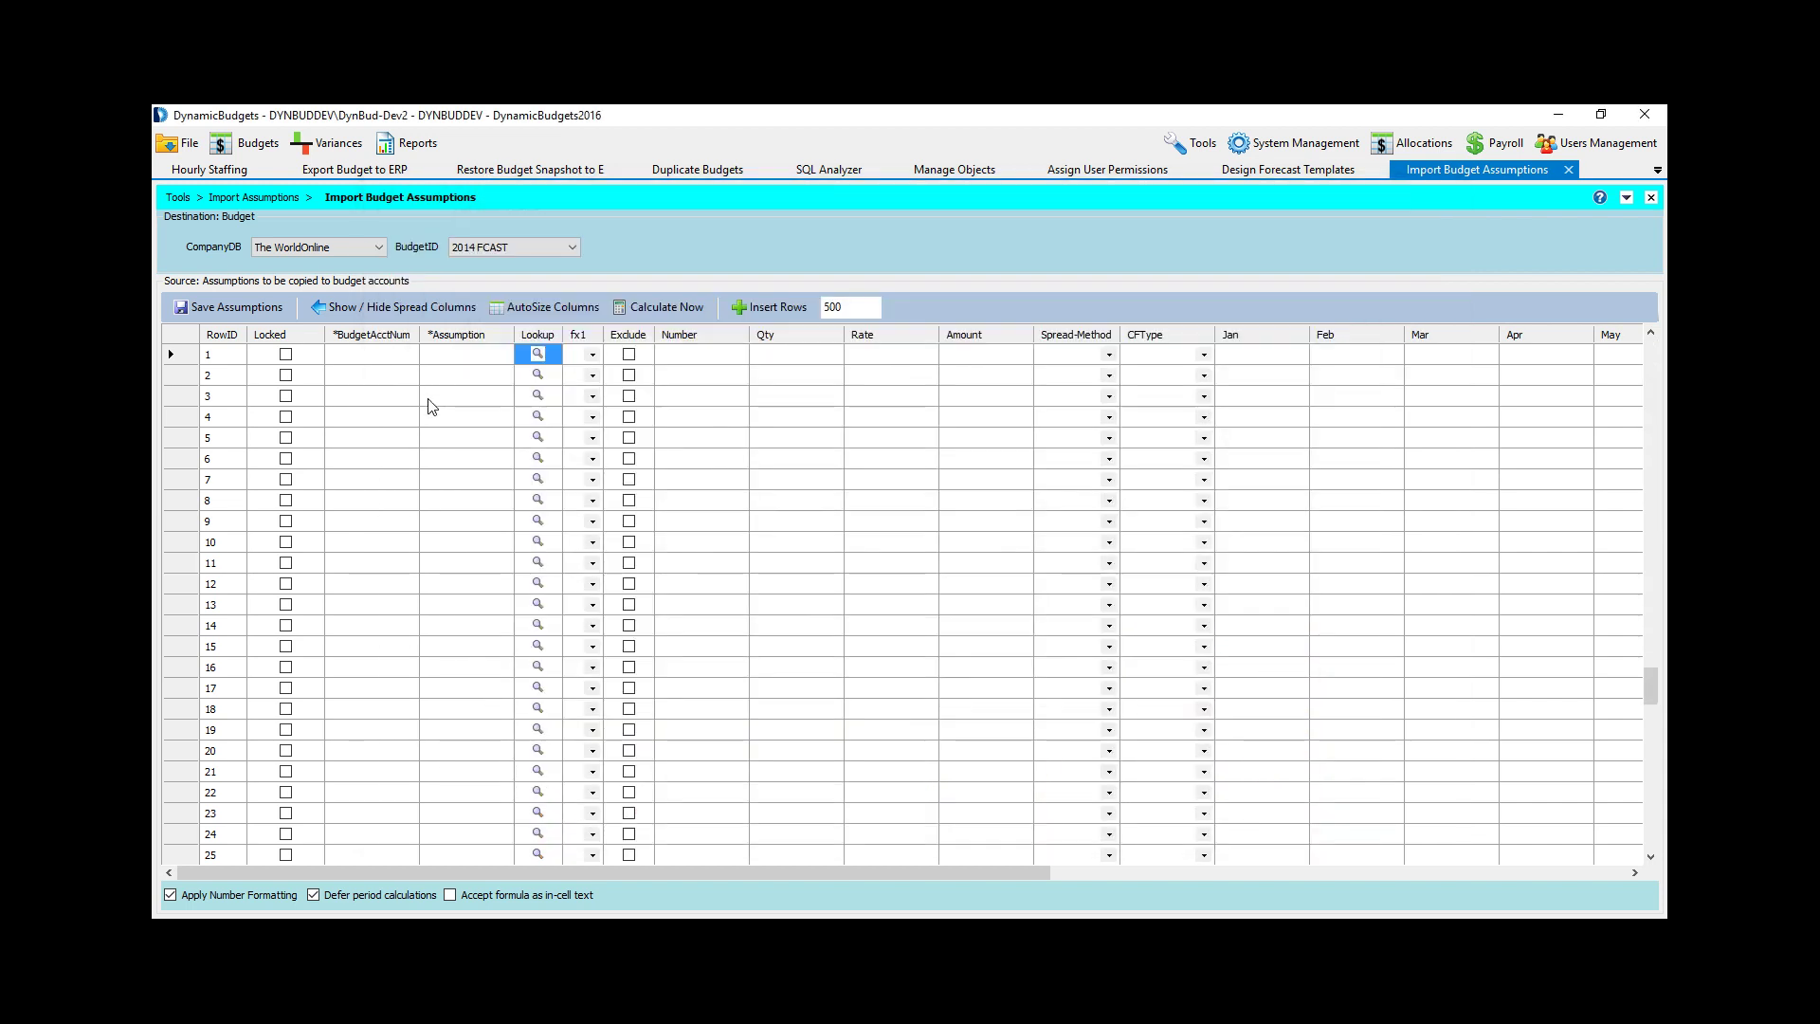
left_click(529, 310)
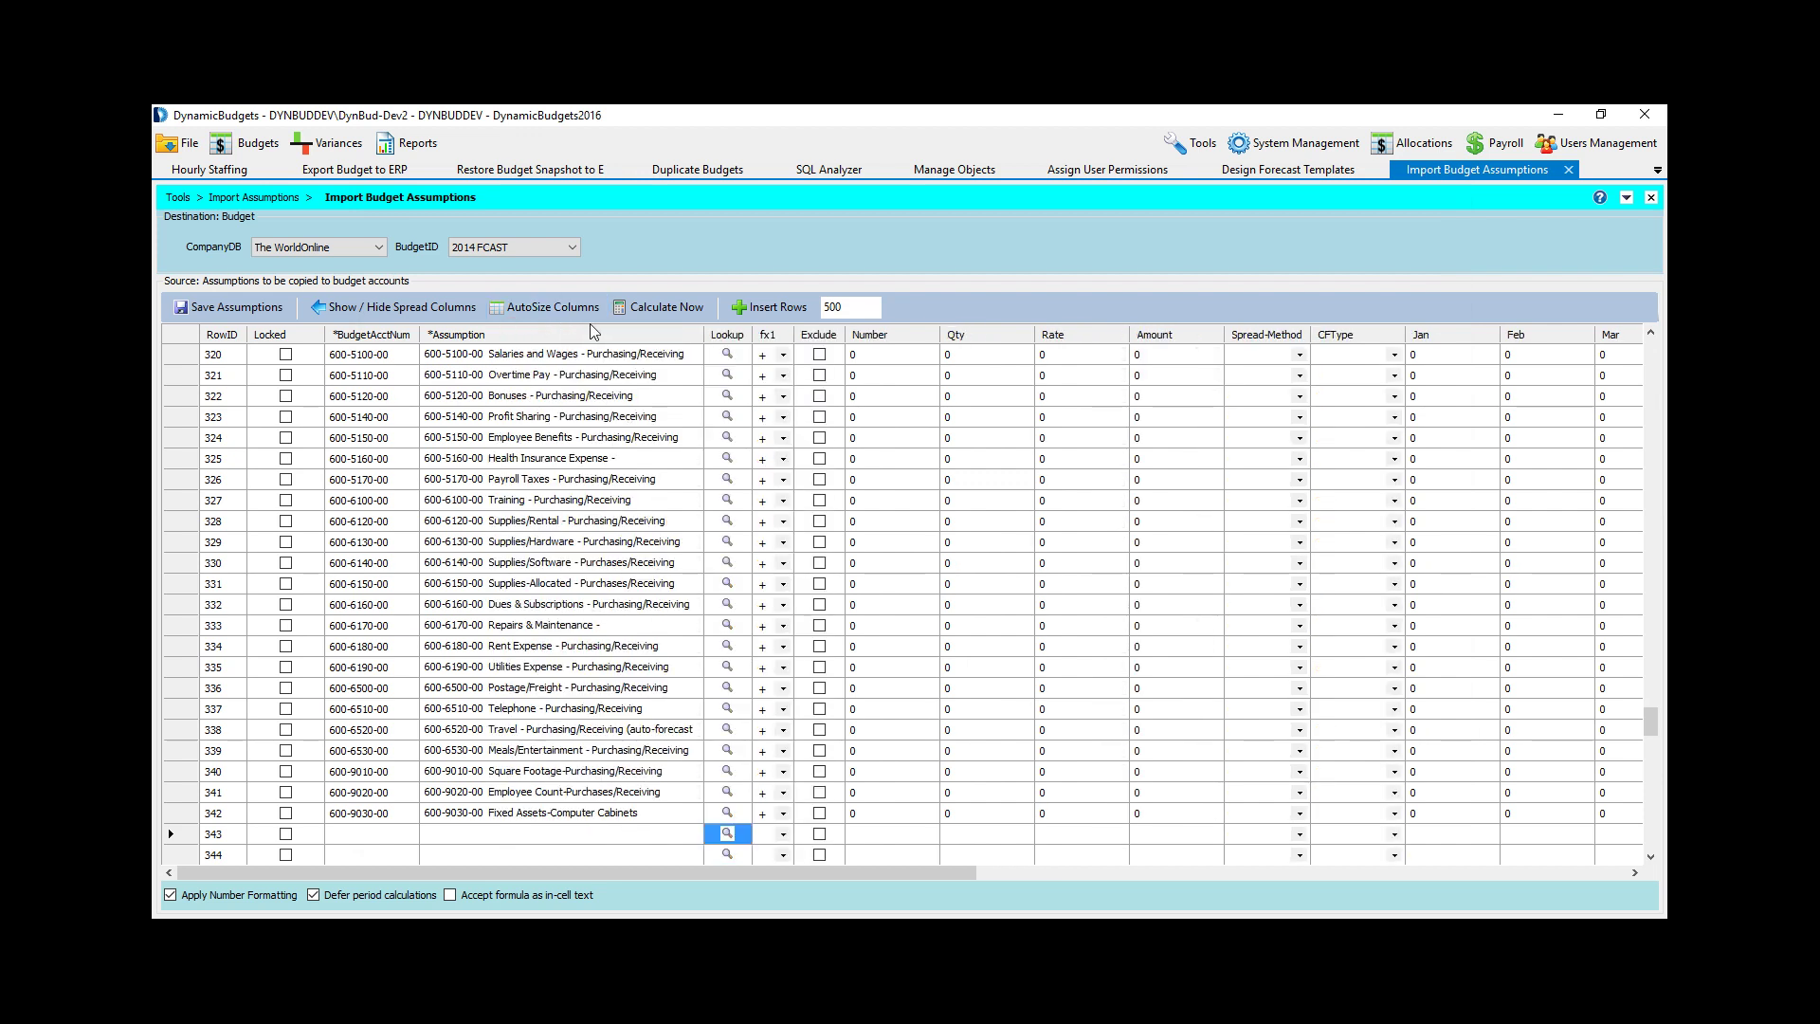
left_click(425, 310)
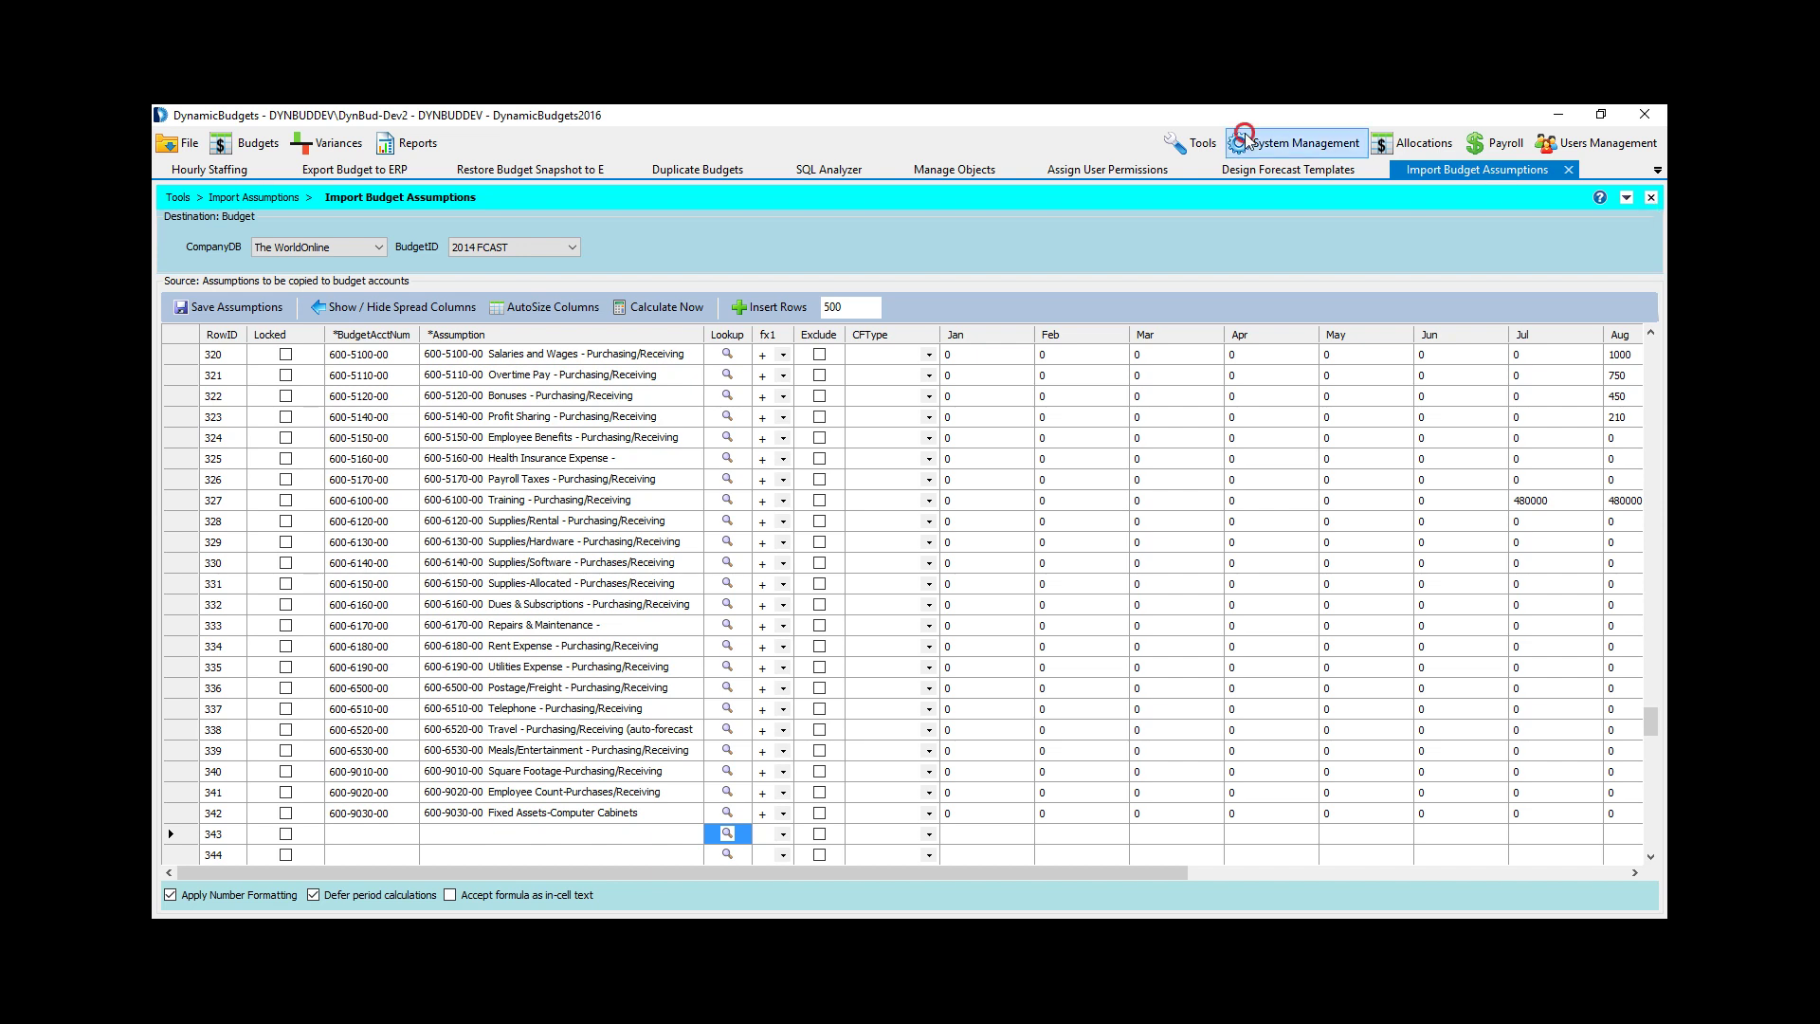
Step: Open Manage Master Chart of Accounts and start the identification of unused accounts
left_click(1296, 142)
mouse_move(1279, 361)
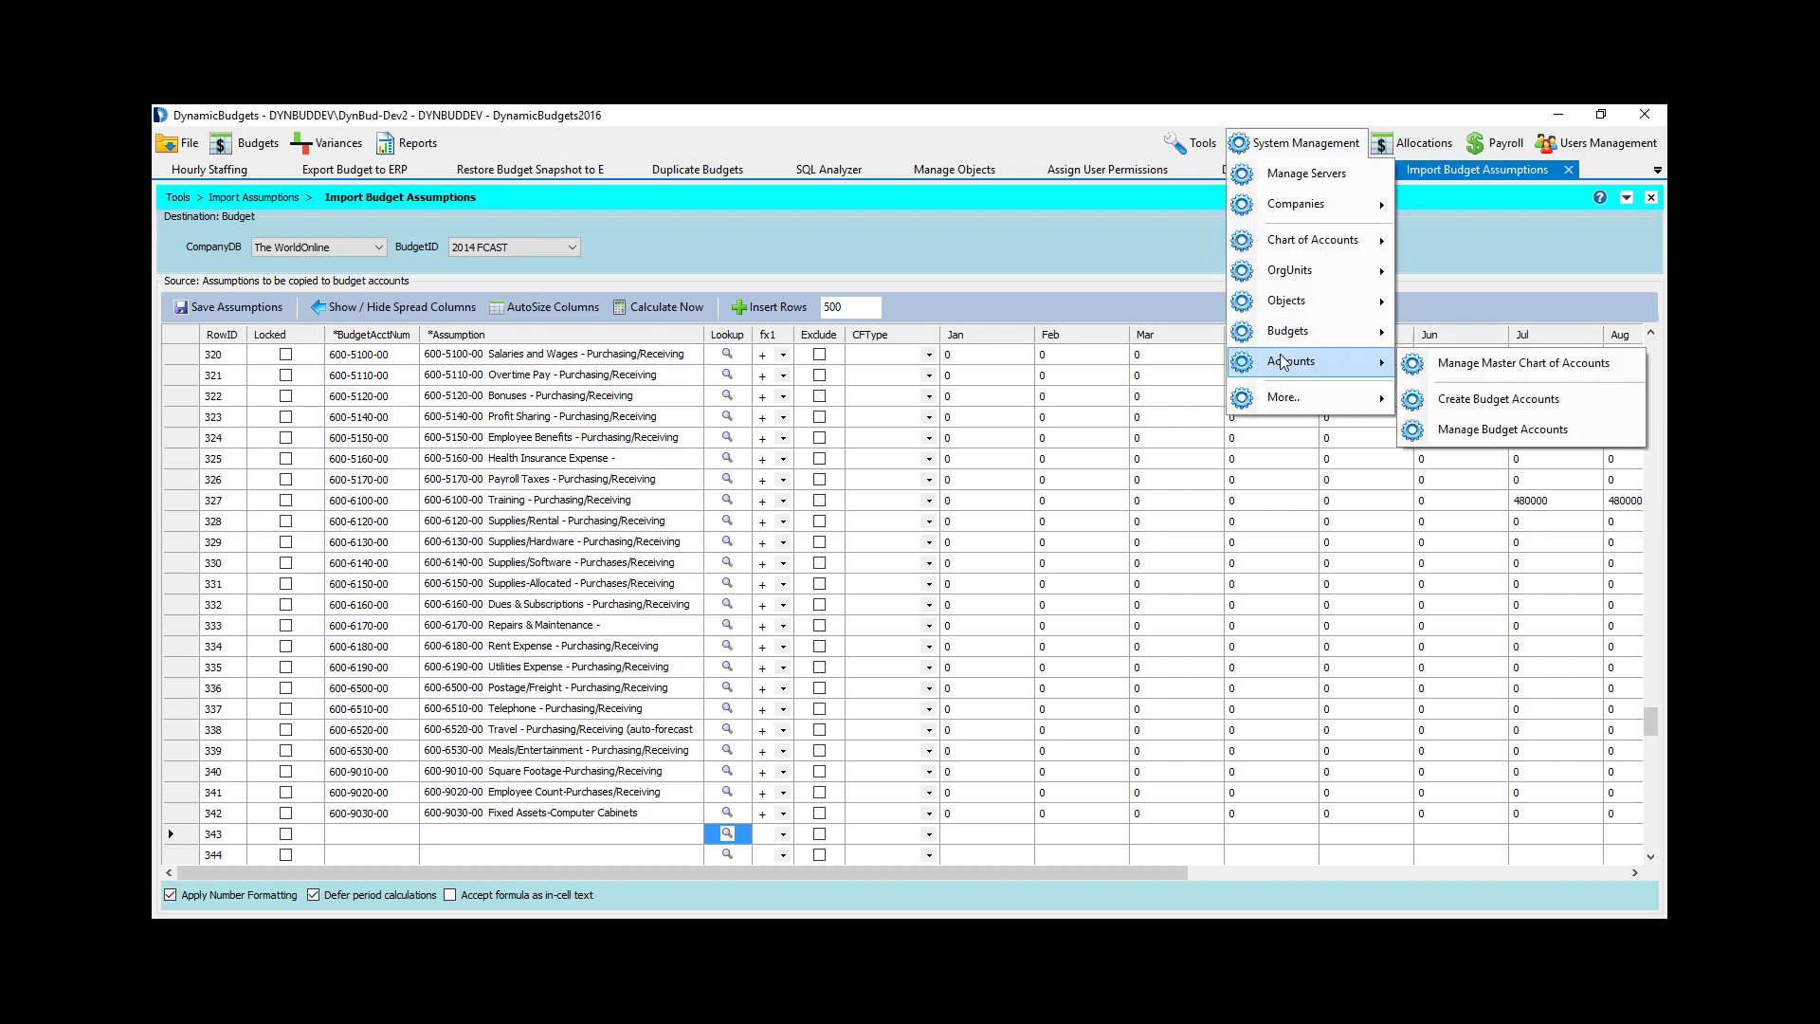
left_click(1558, 376)
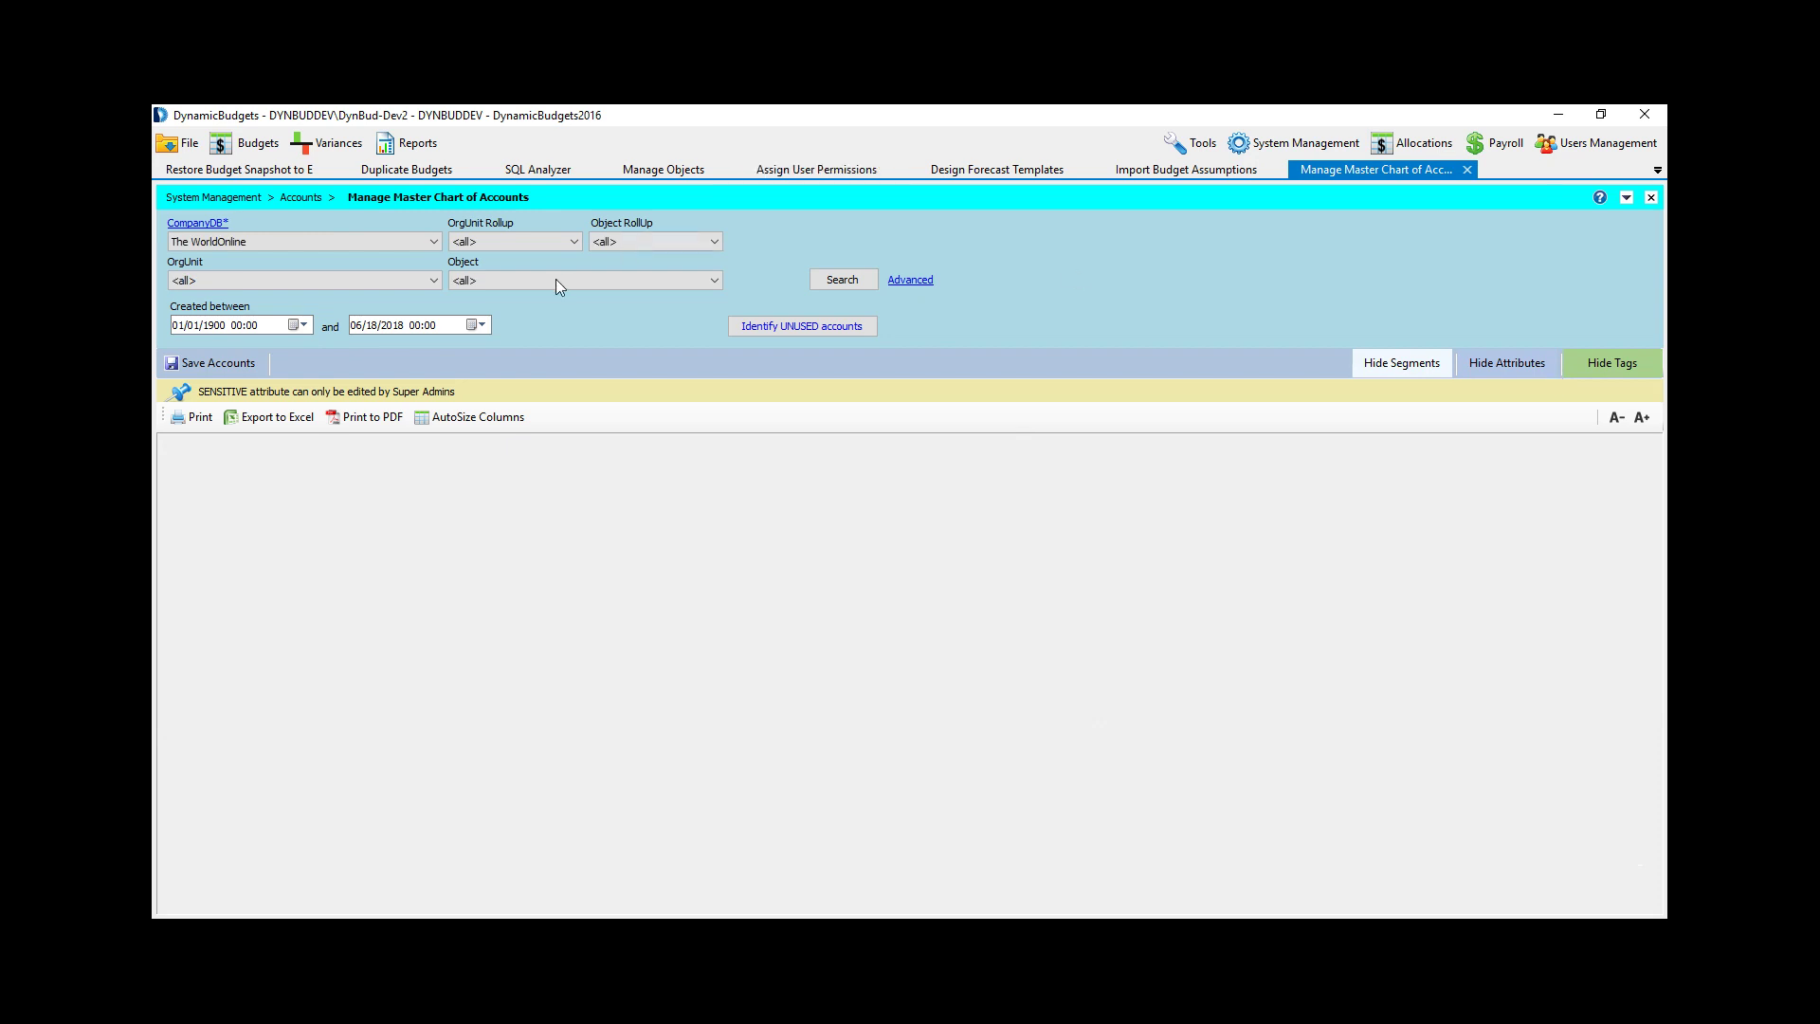
left_click(838, 326)
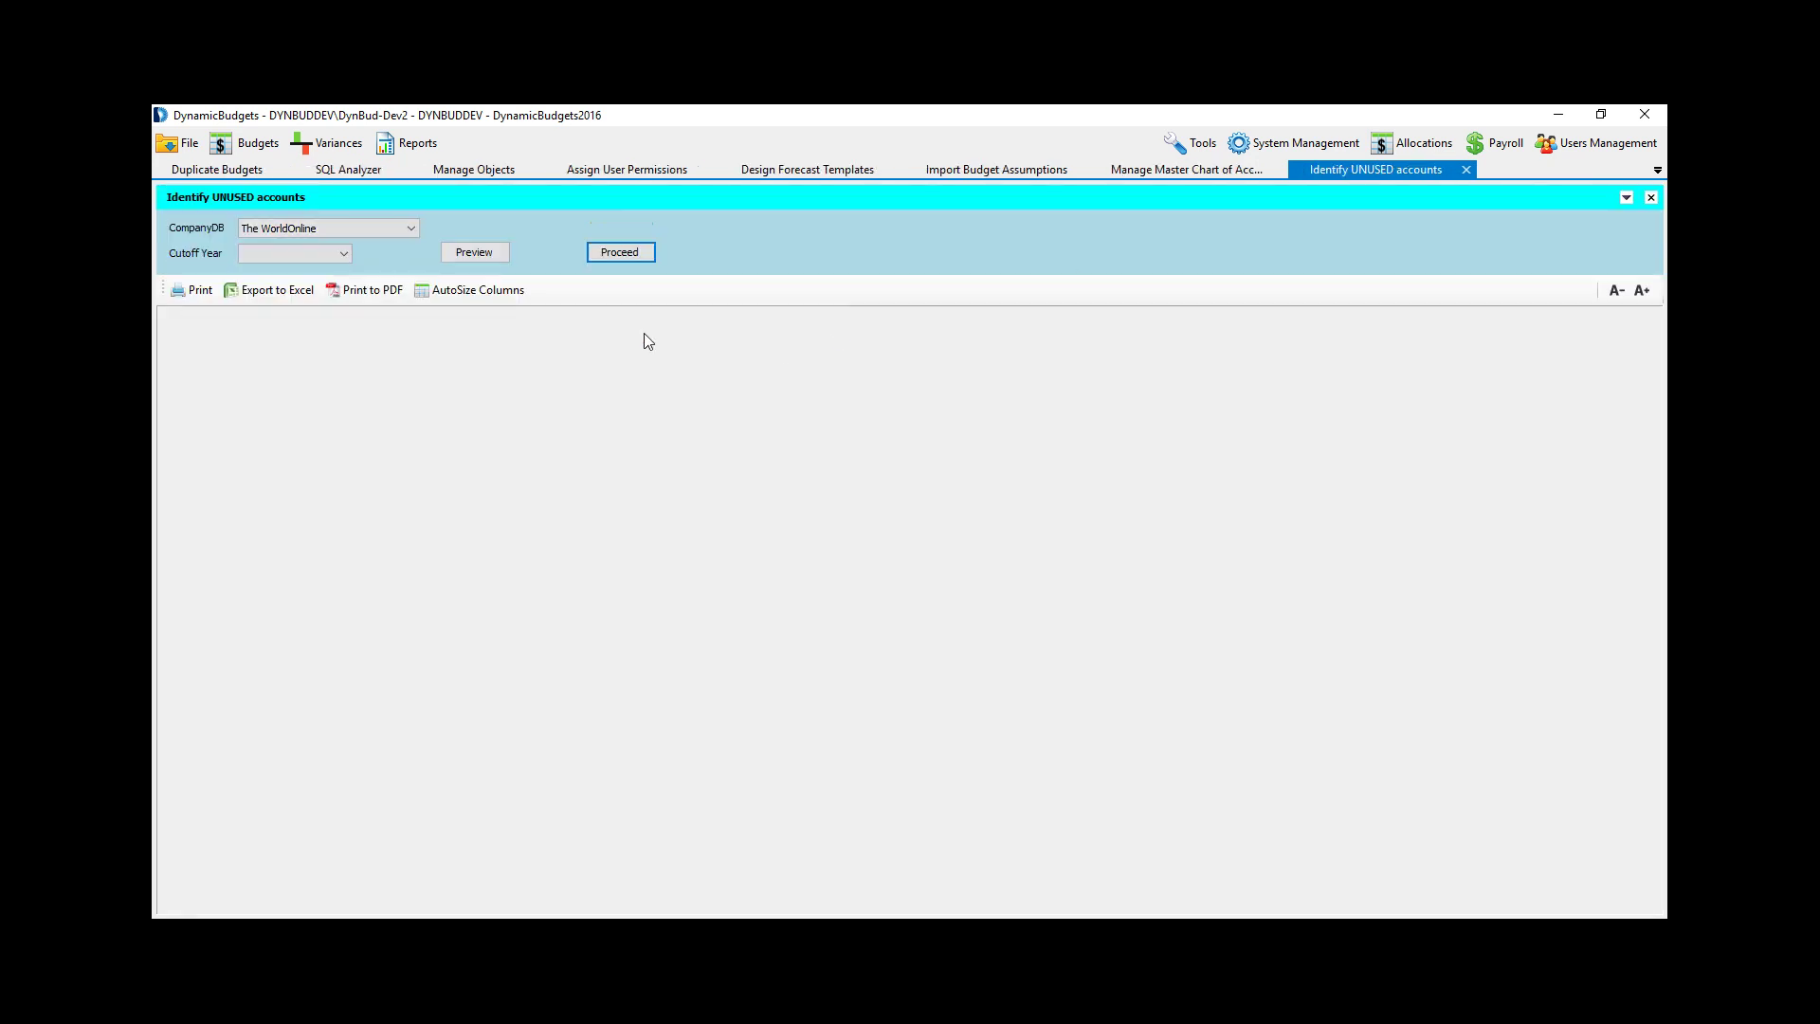
Step: Preview the unused accounts of The WorldOnline with a cutoff year of 2016
left_click(305, 252)
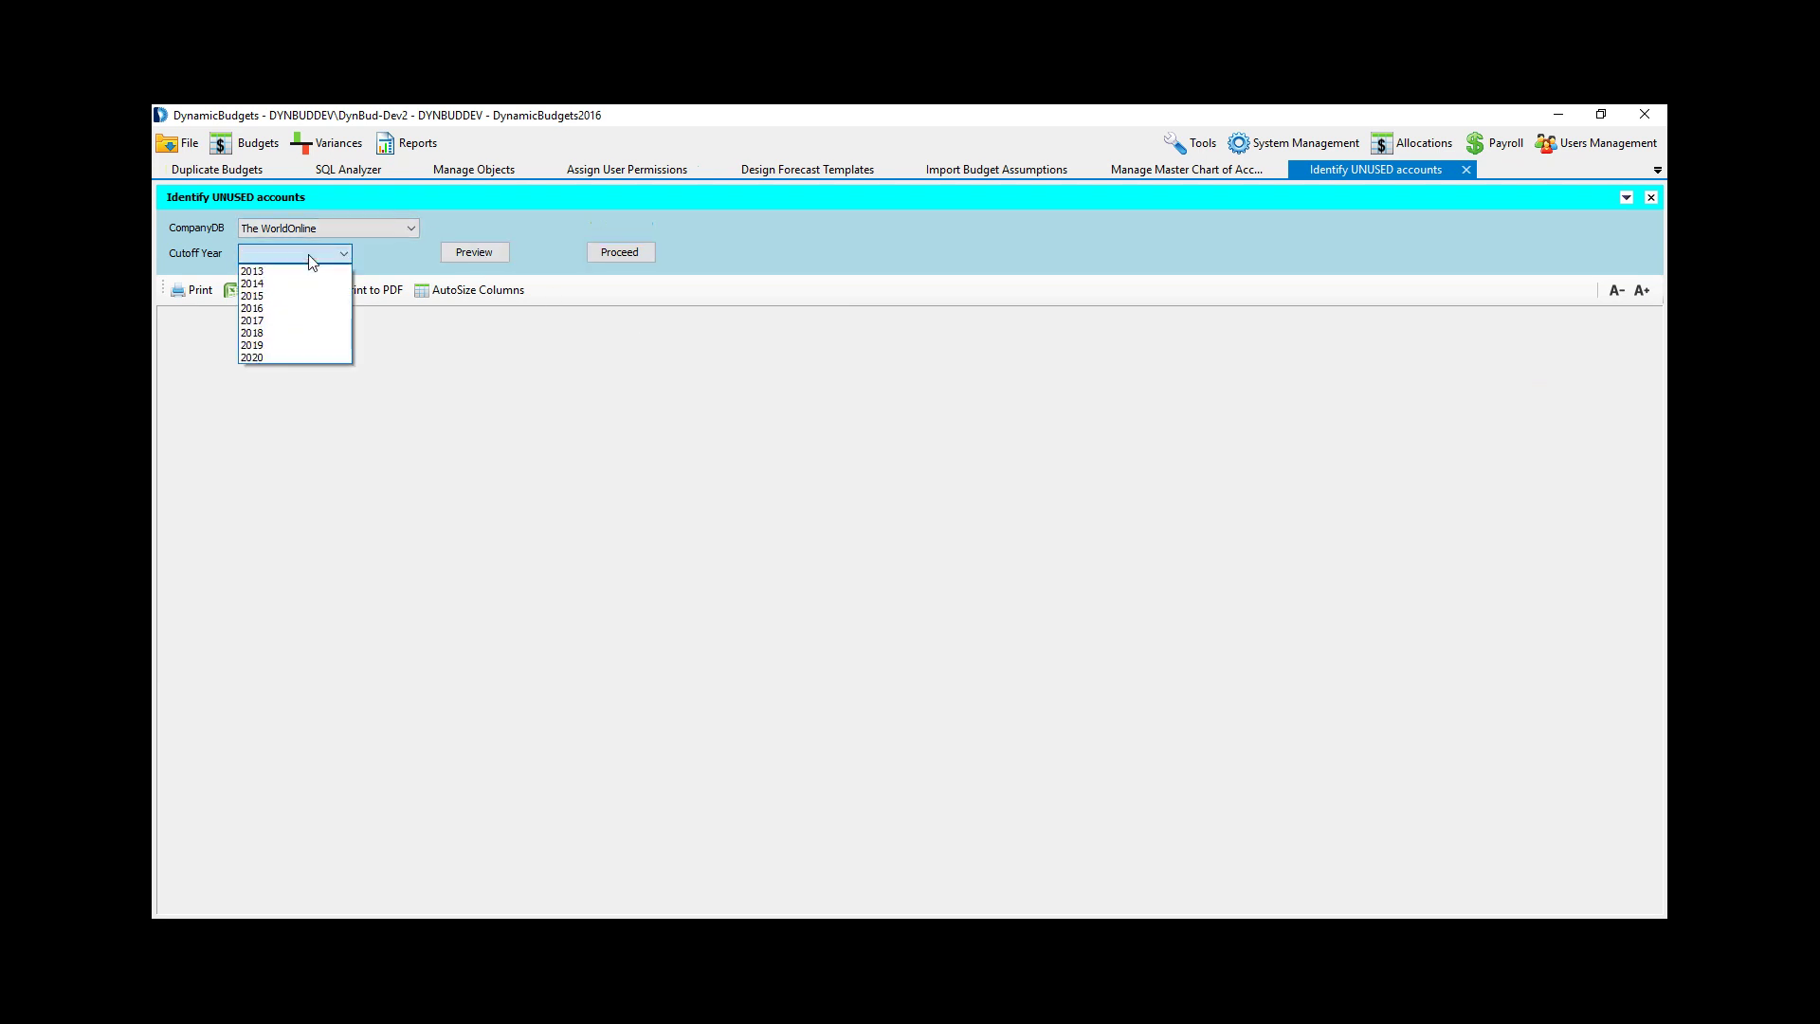
left_click(292, 308)
left_click(486, 252)
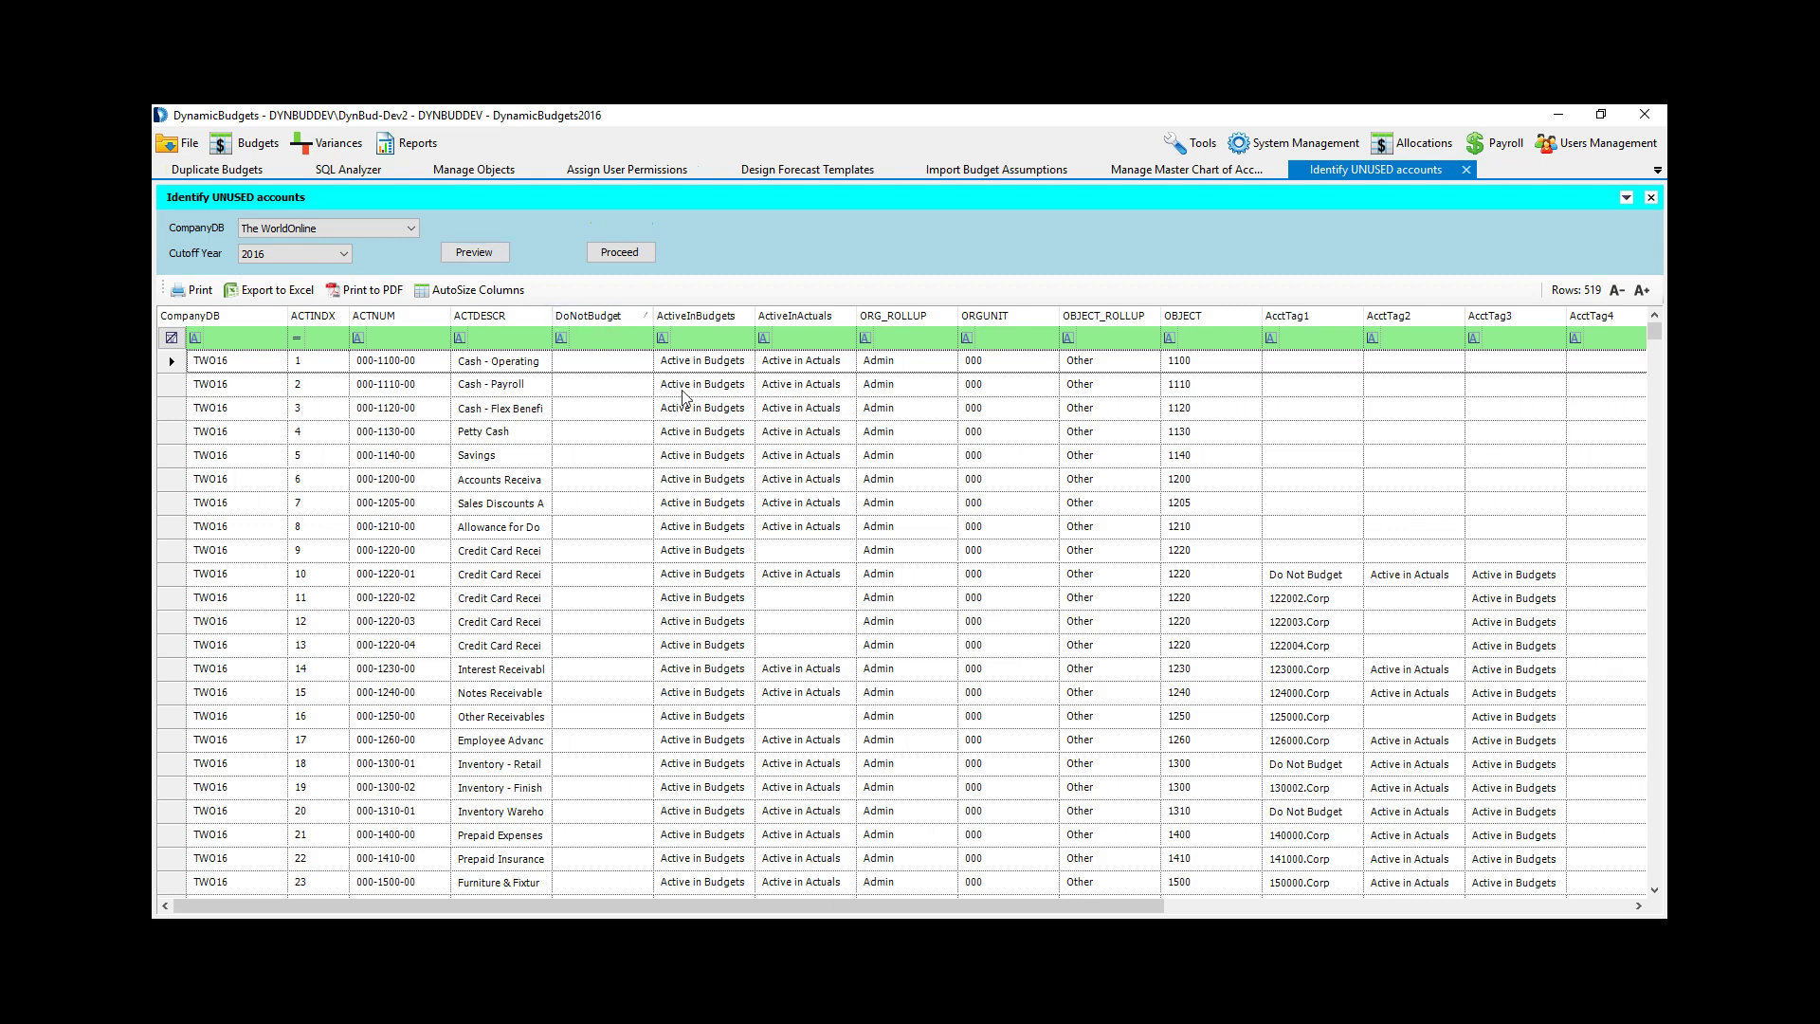
Step: Sort the preview by DoNotBudget in descending order to examine the flagged accounts, and close the application
left_click(607, 320)
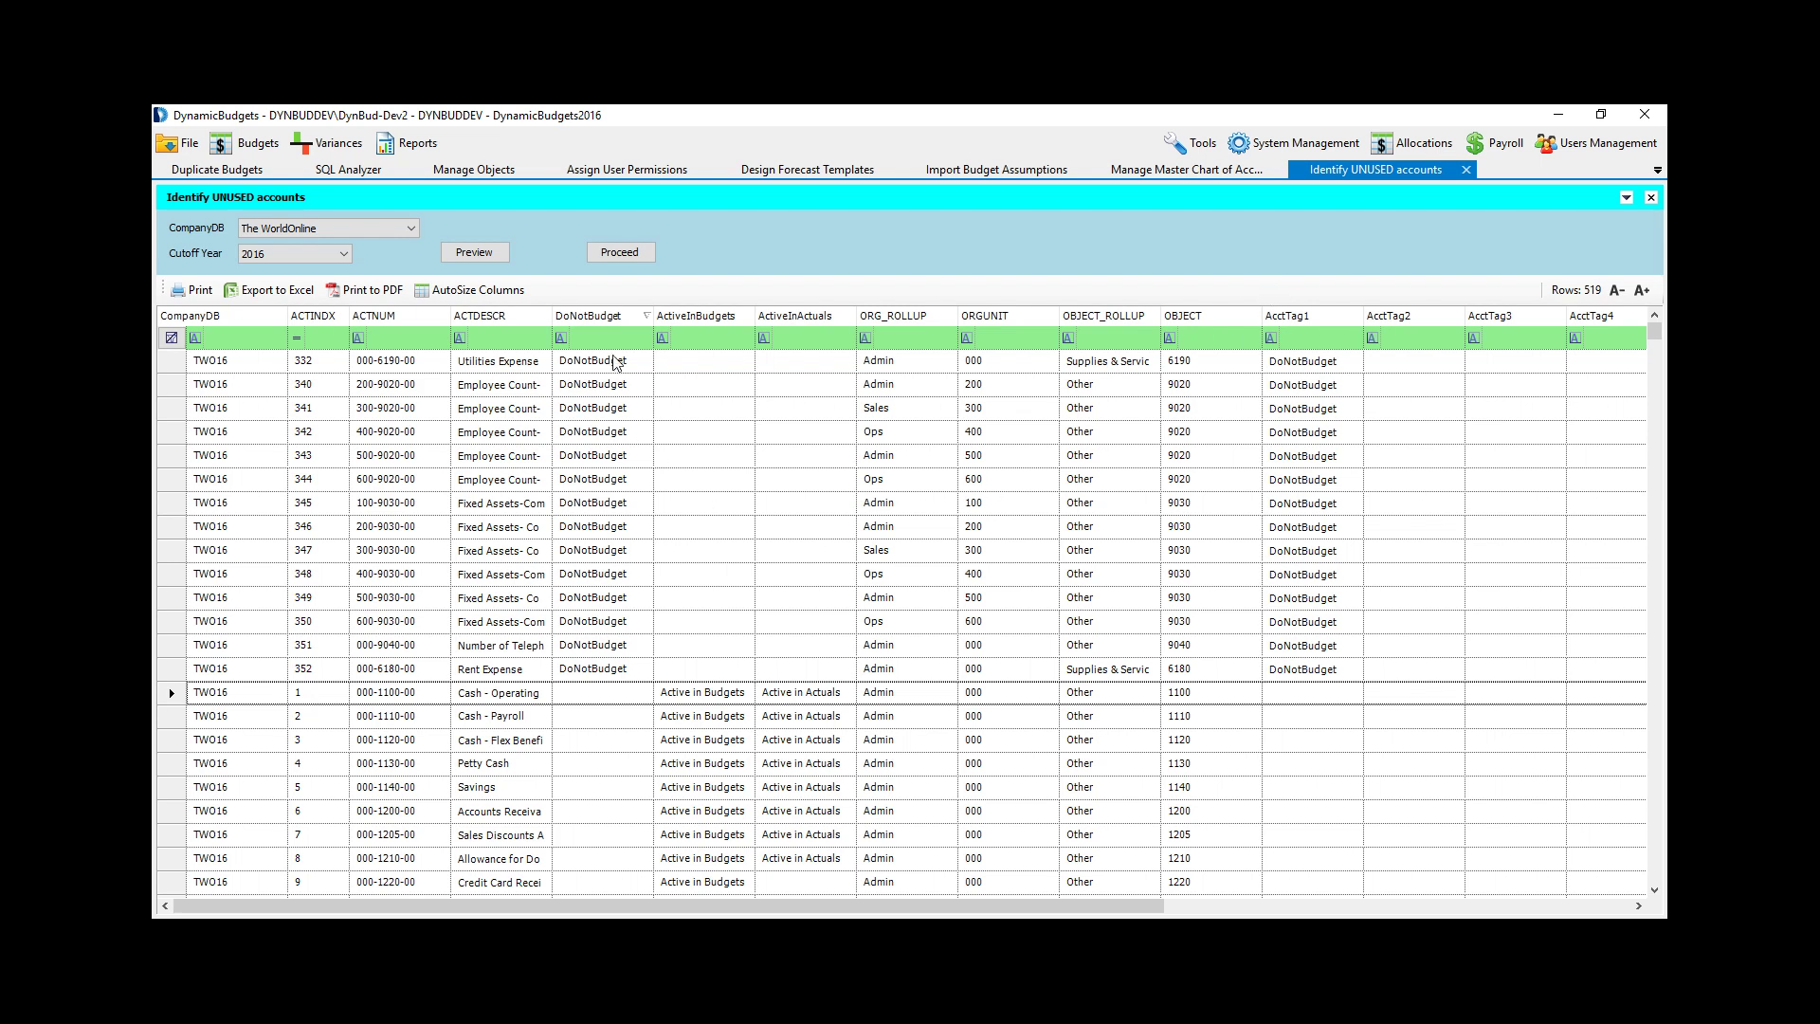
left_click_drag(611, 363, 641, 666)
left_click(984, 670)
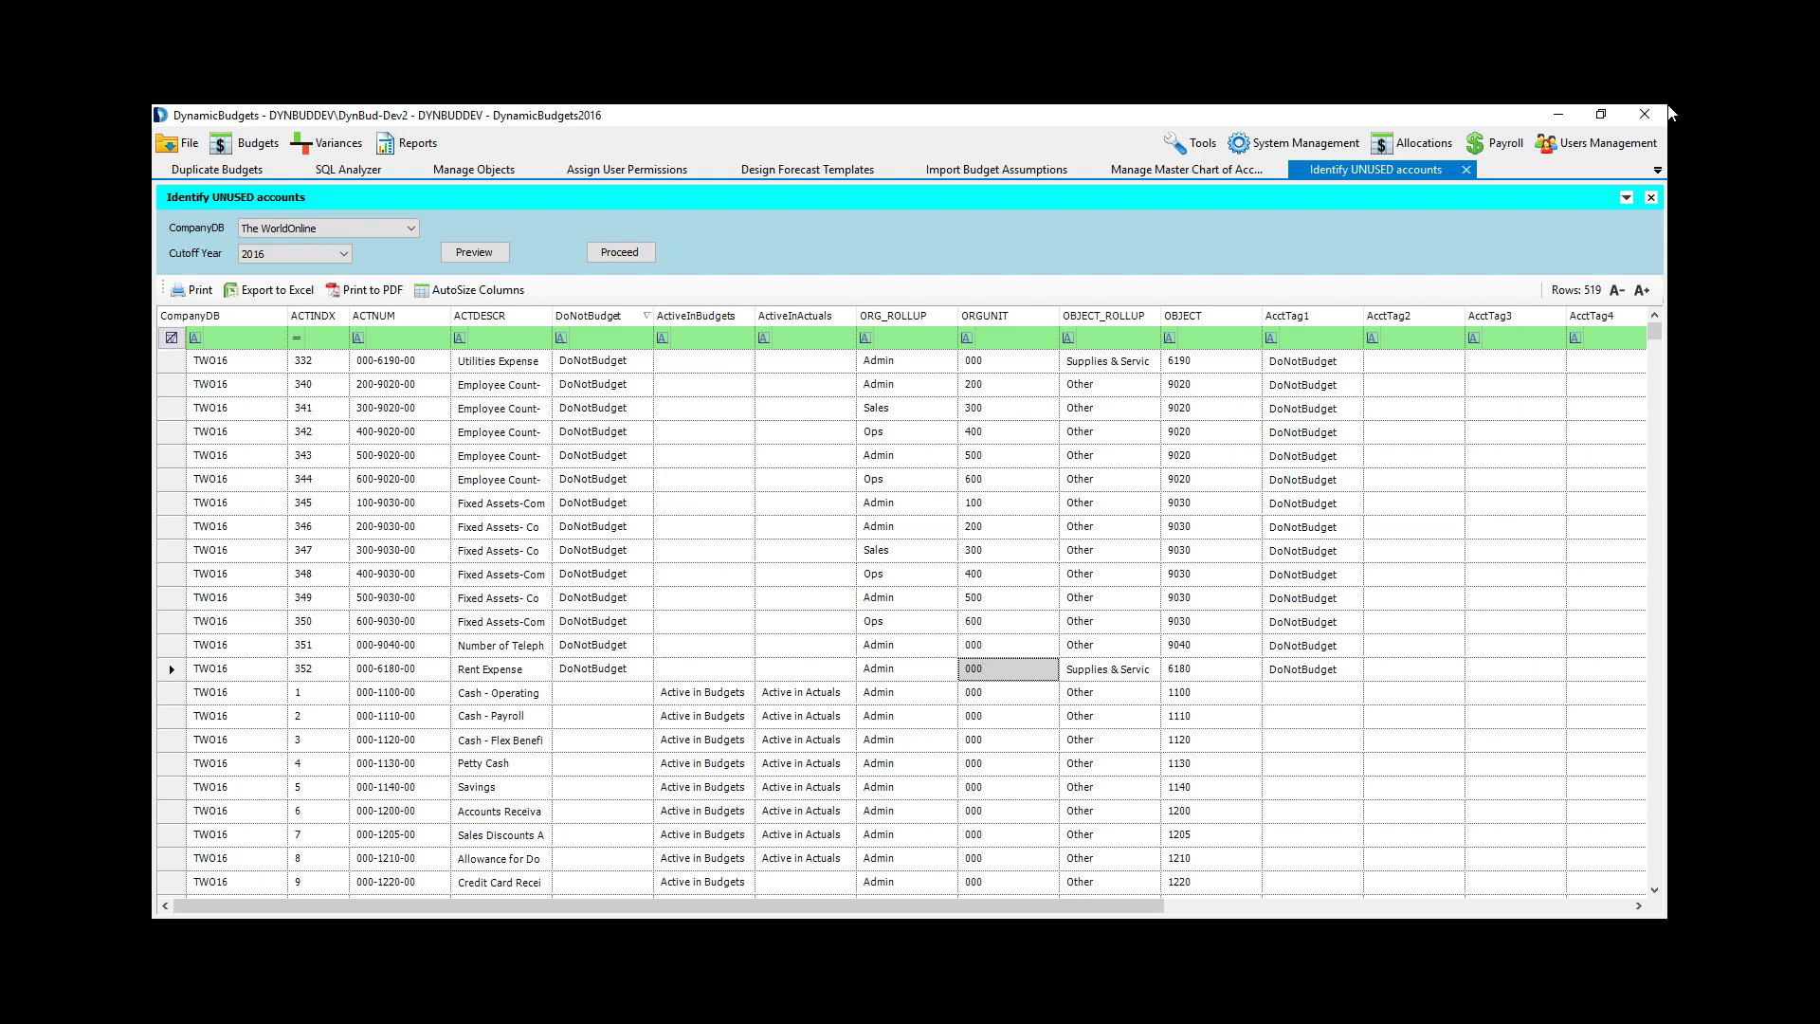
left_click(1644, 114)
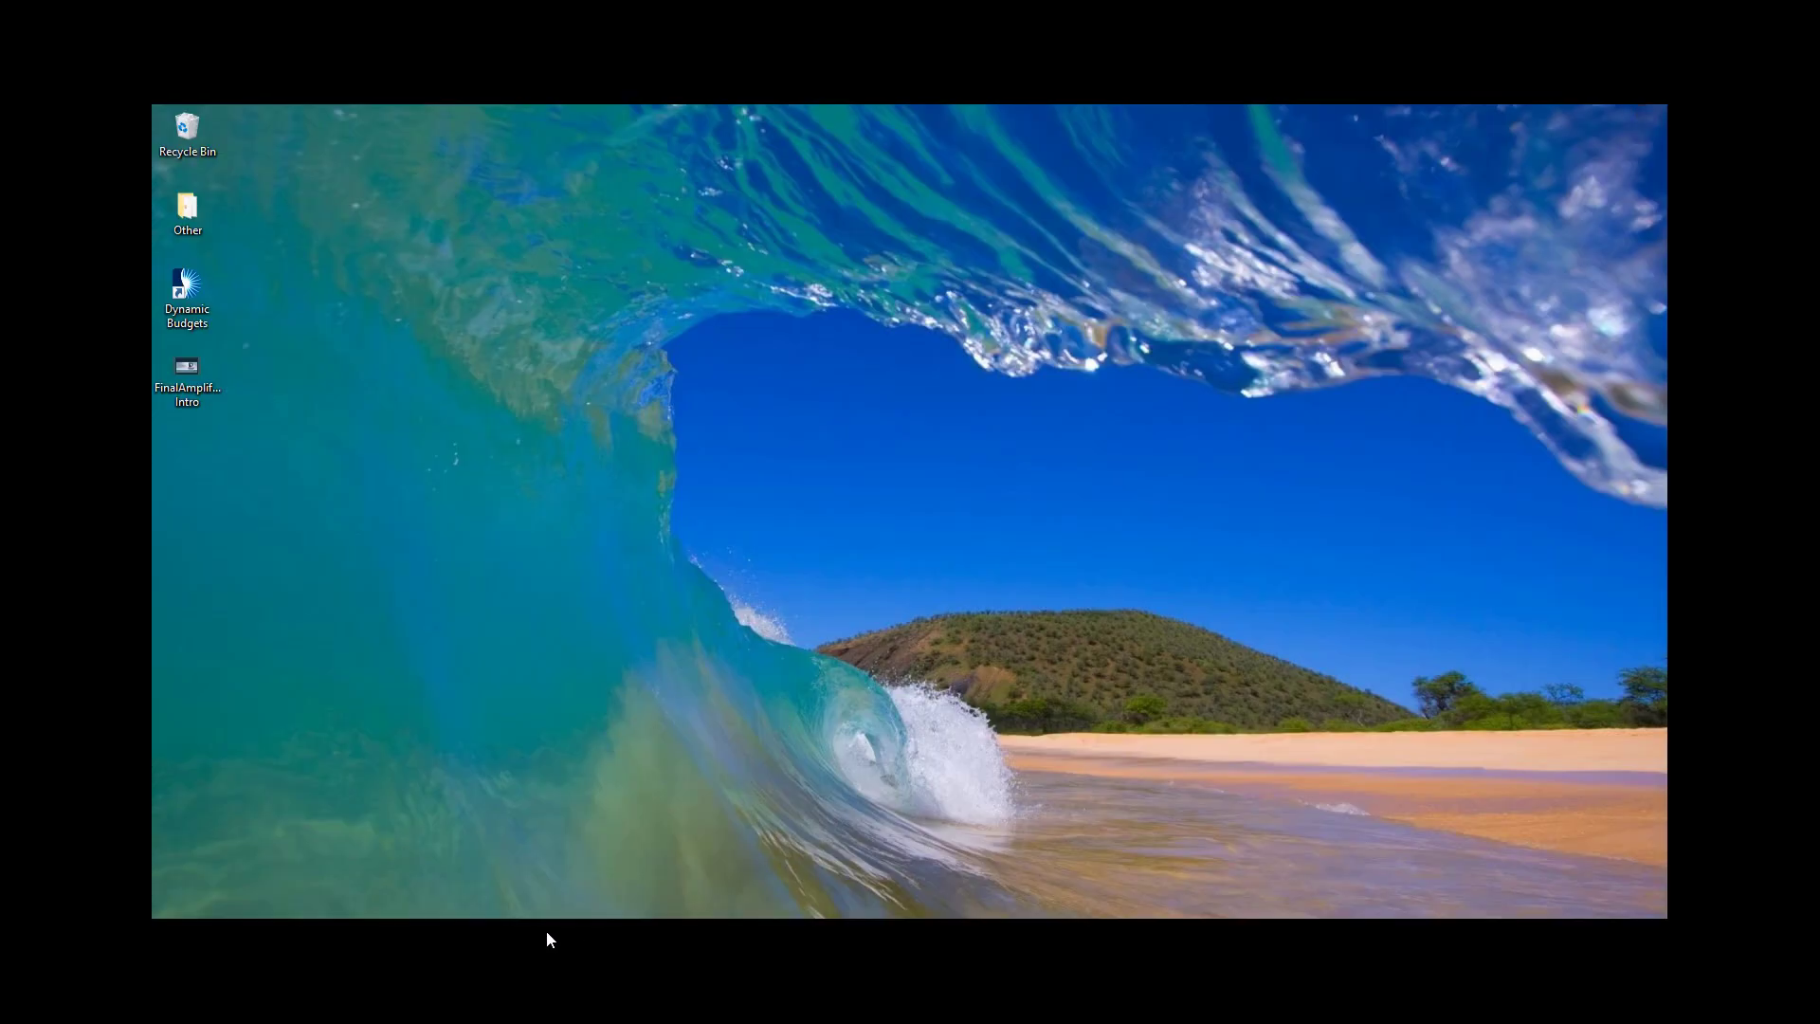
Step: Switch to the PowerPoint presentation to show the Dynamic Budgets contact slide, and end the slide show
left_click(573, 933)
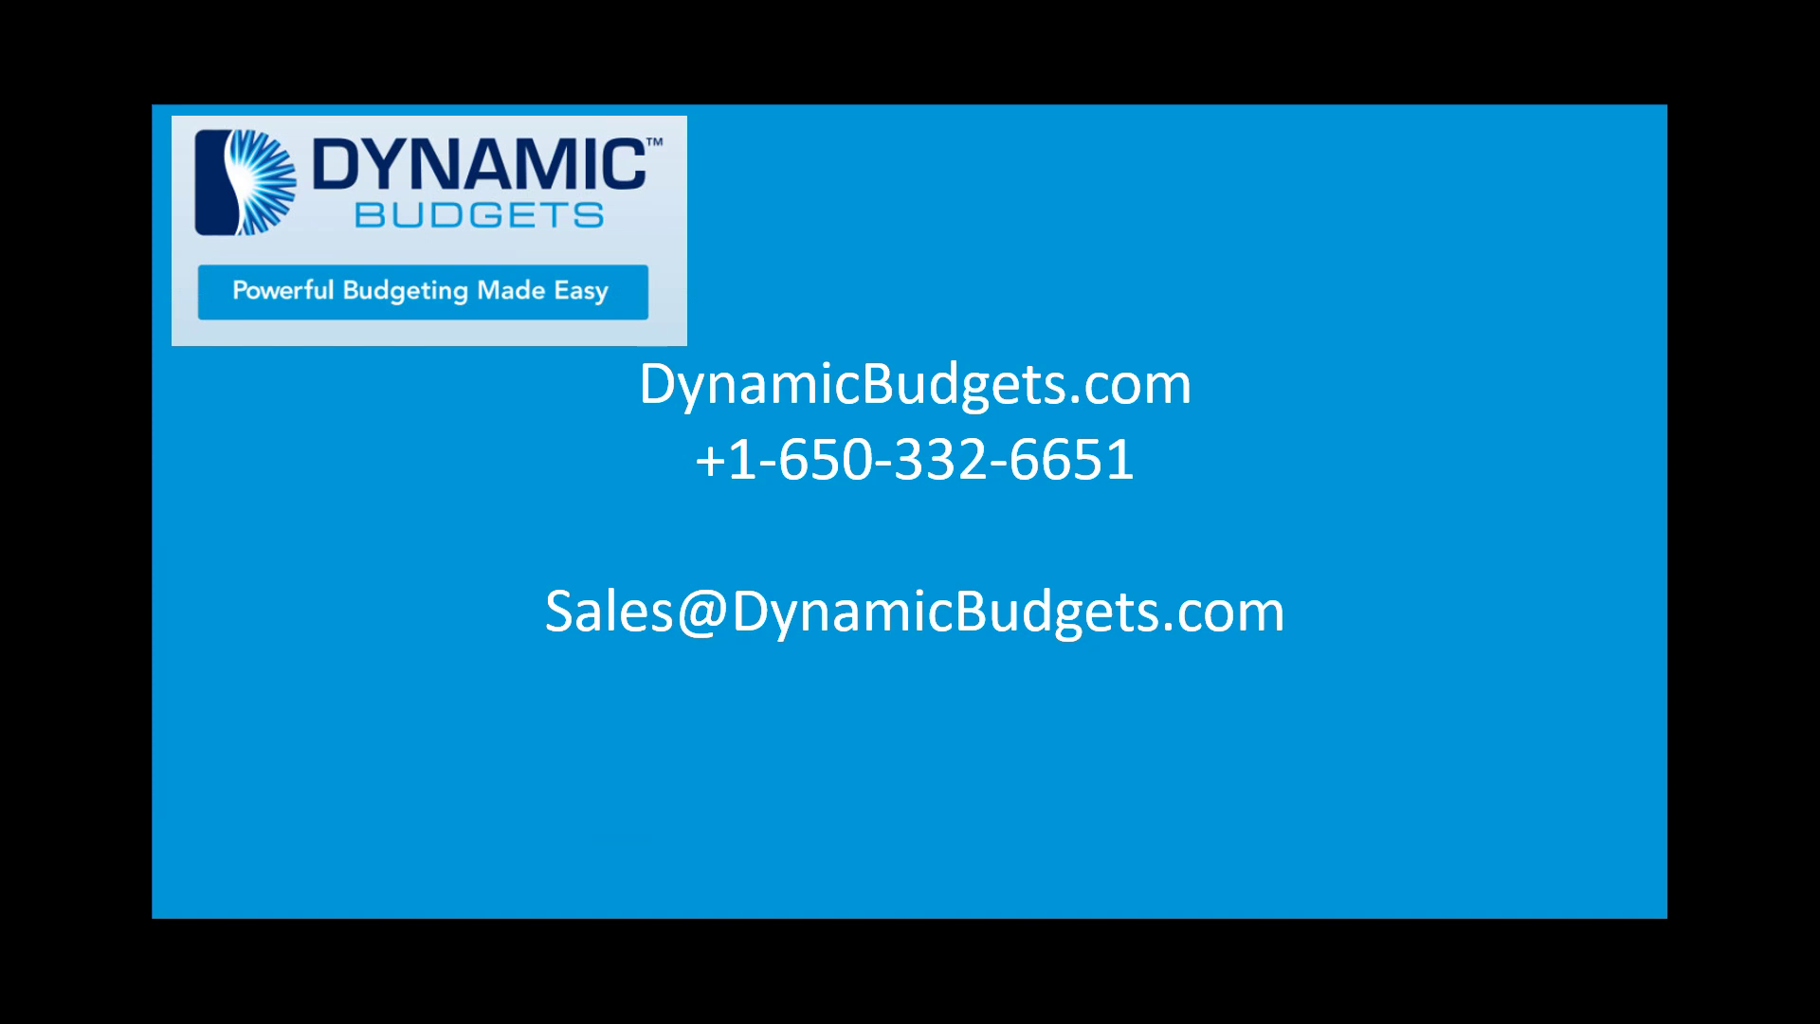
key("Escape")
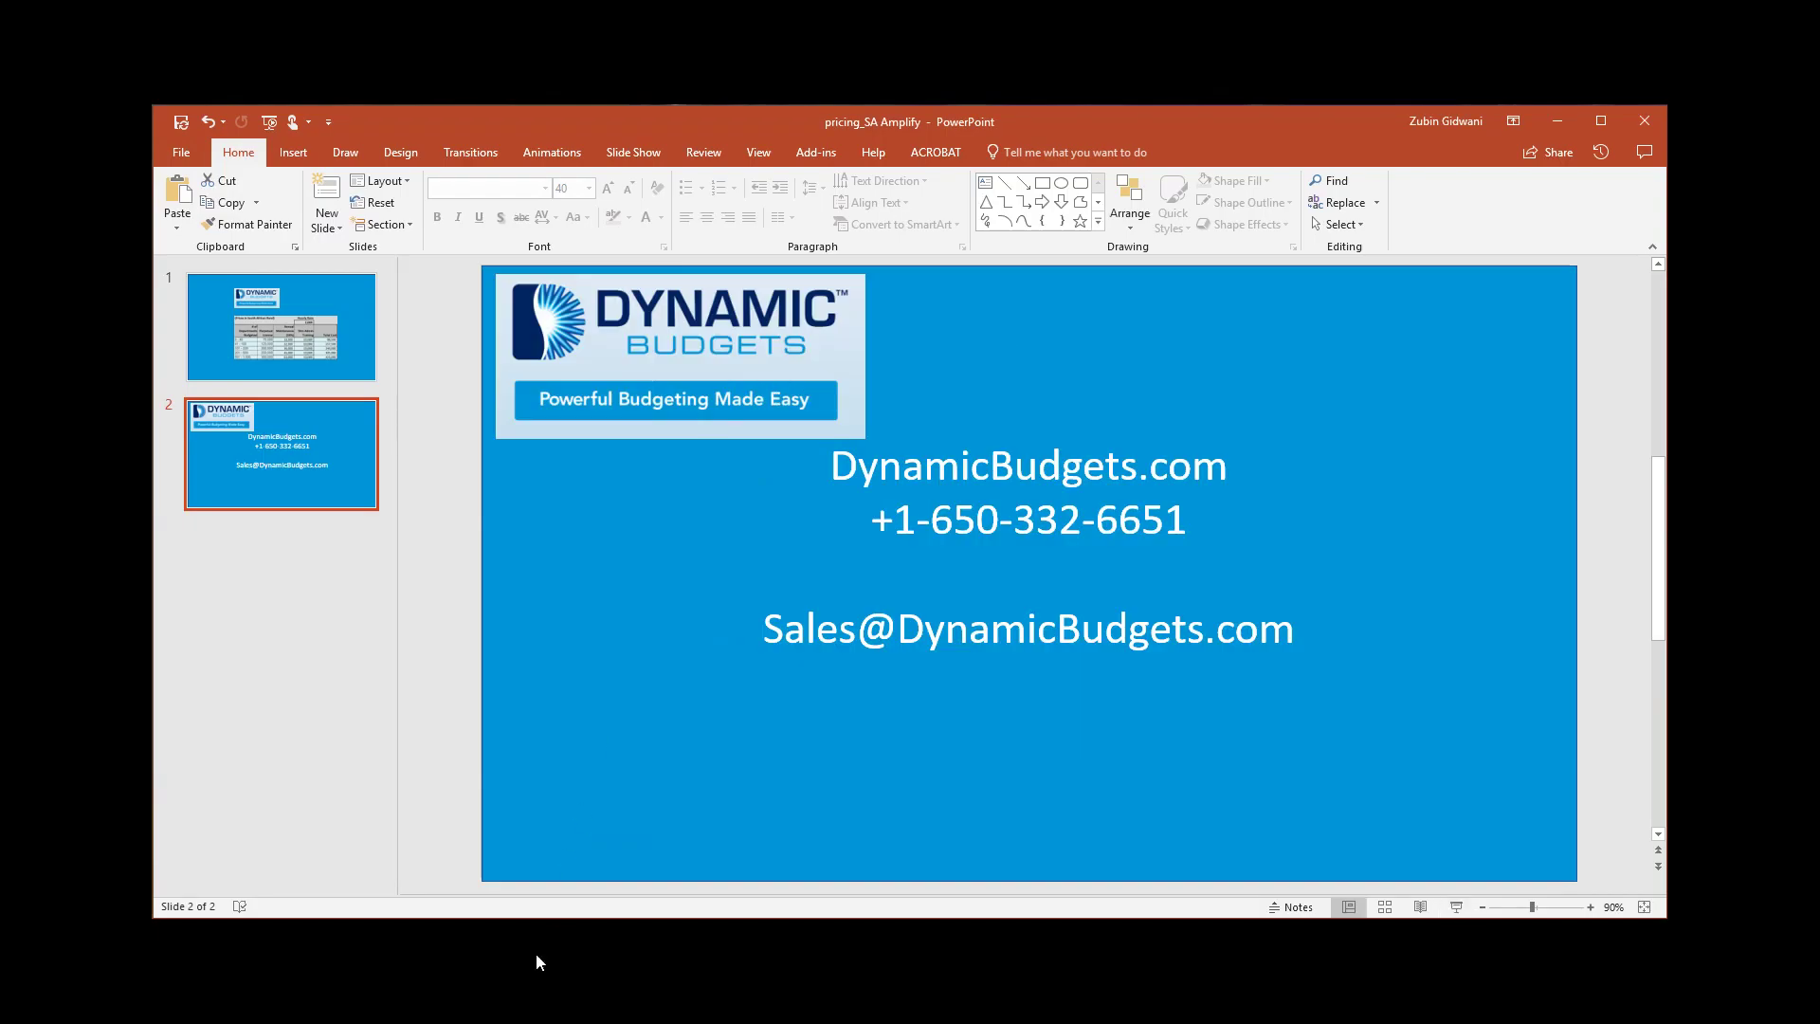
Step: Switch to Chrome and review the What IT wants to Know page, from the system requirements through the installation and configuration sections
left_click(434, 933)
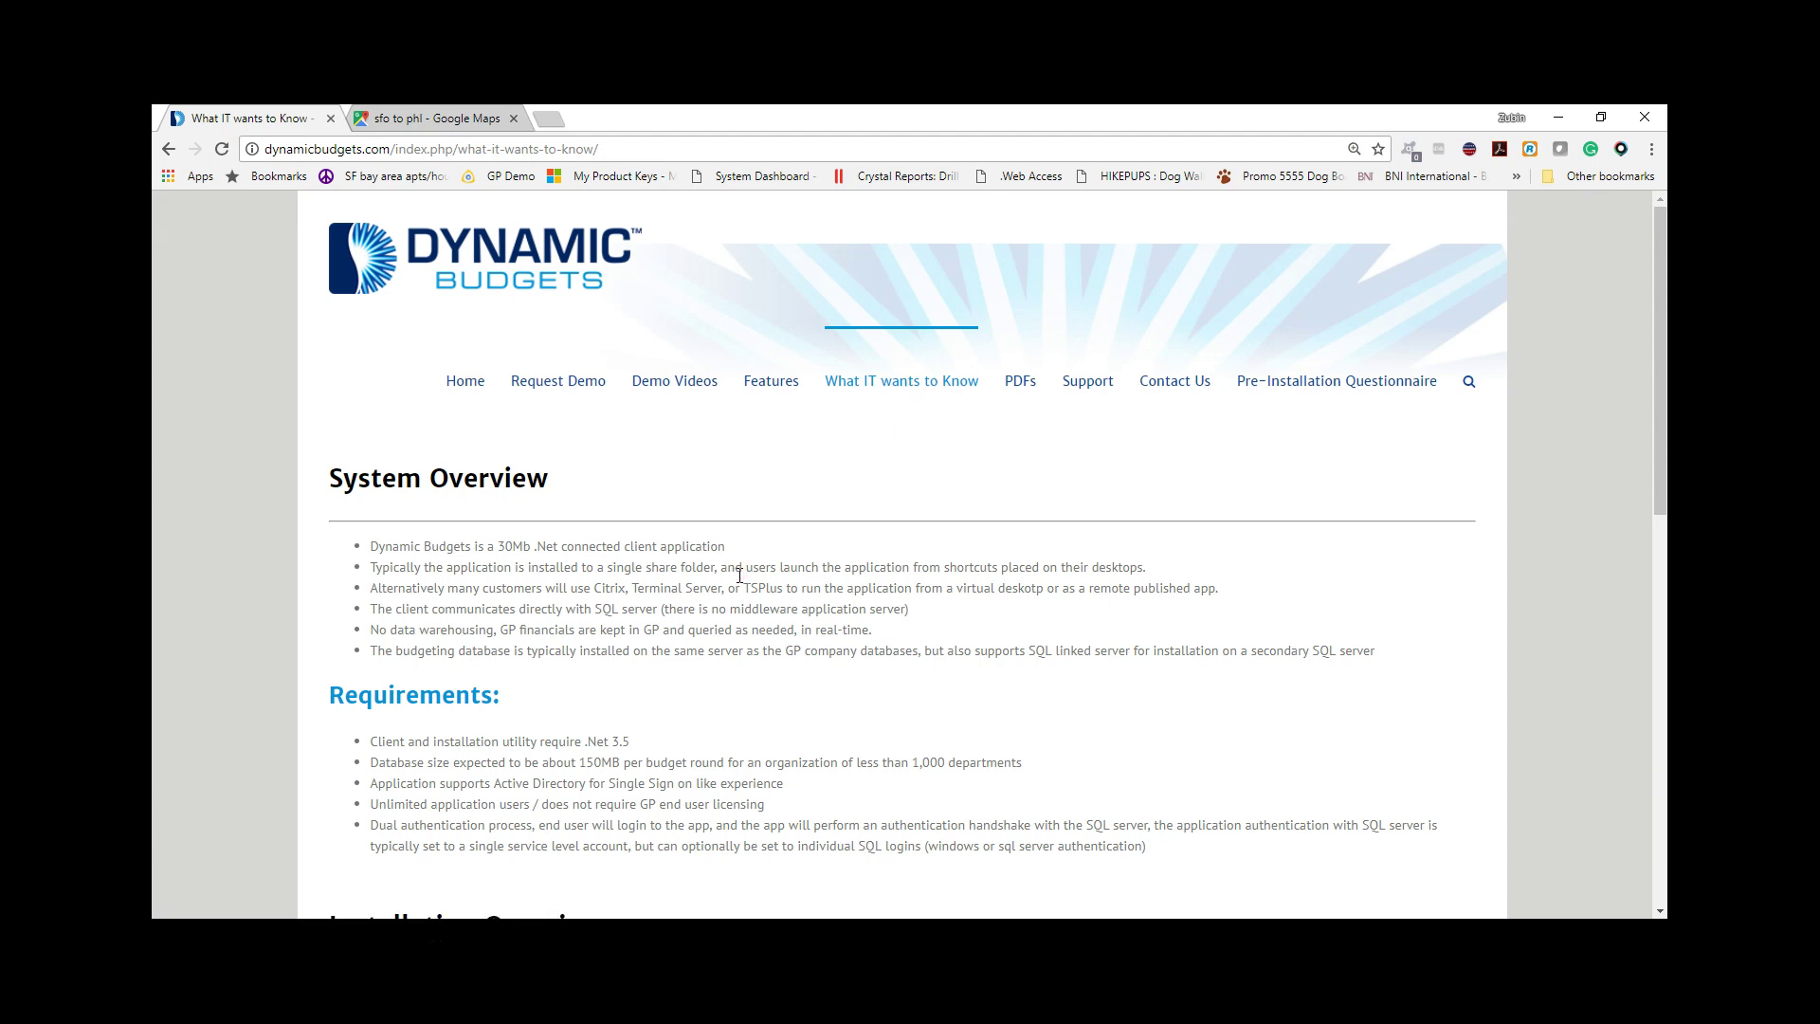
scroll(740, 576, "down", 5)
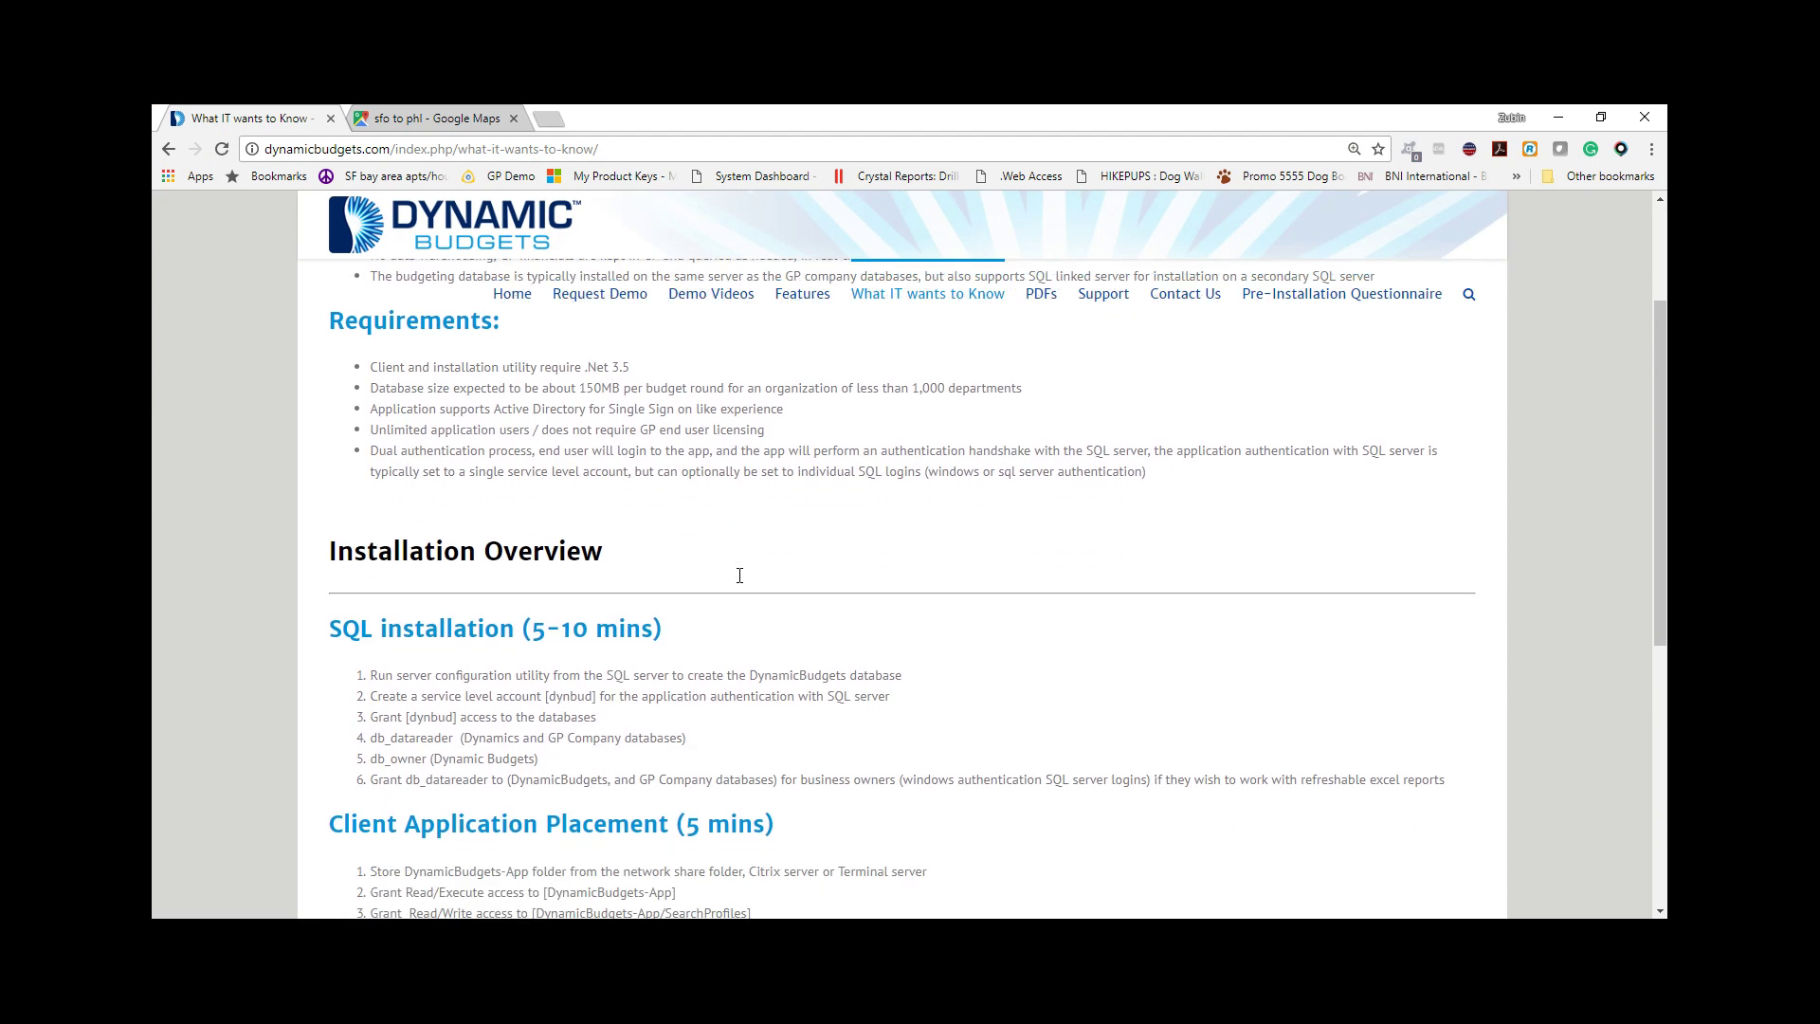
scroll(740, 575, "down", 1)
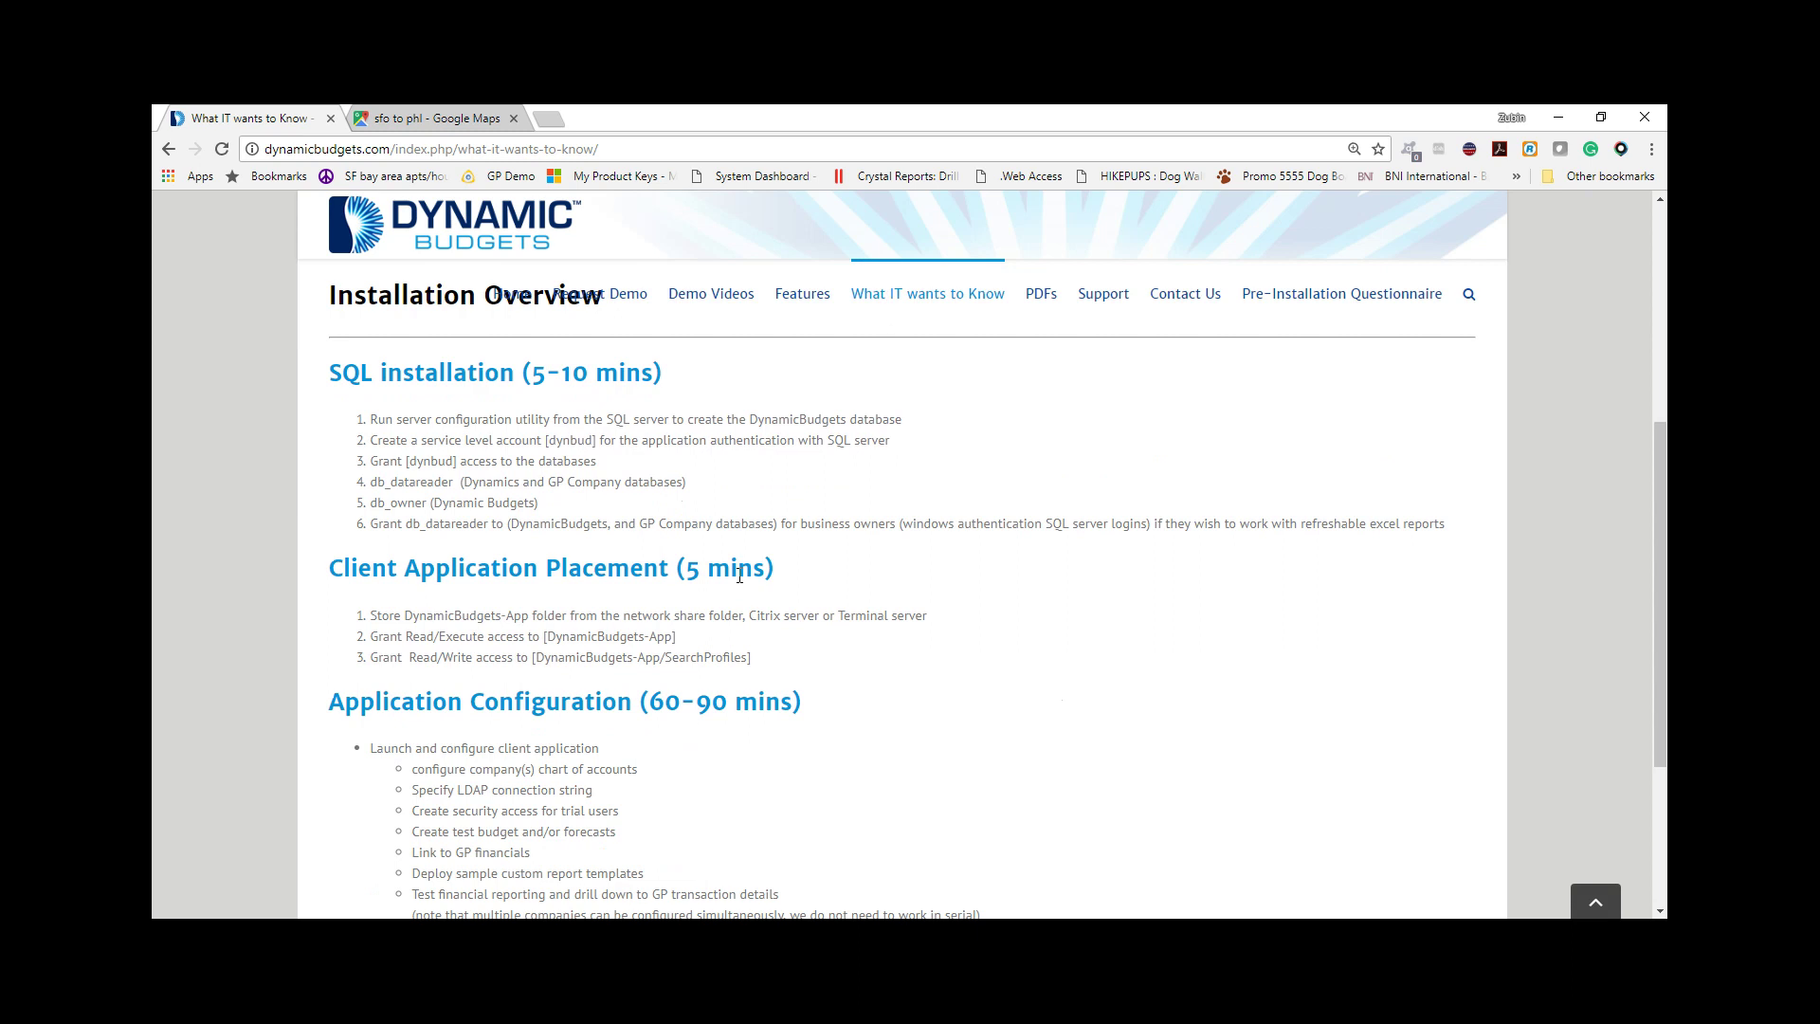
scroll(740, 577, "down", 3)
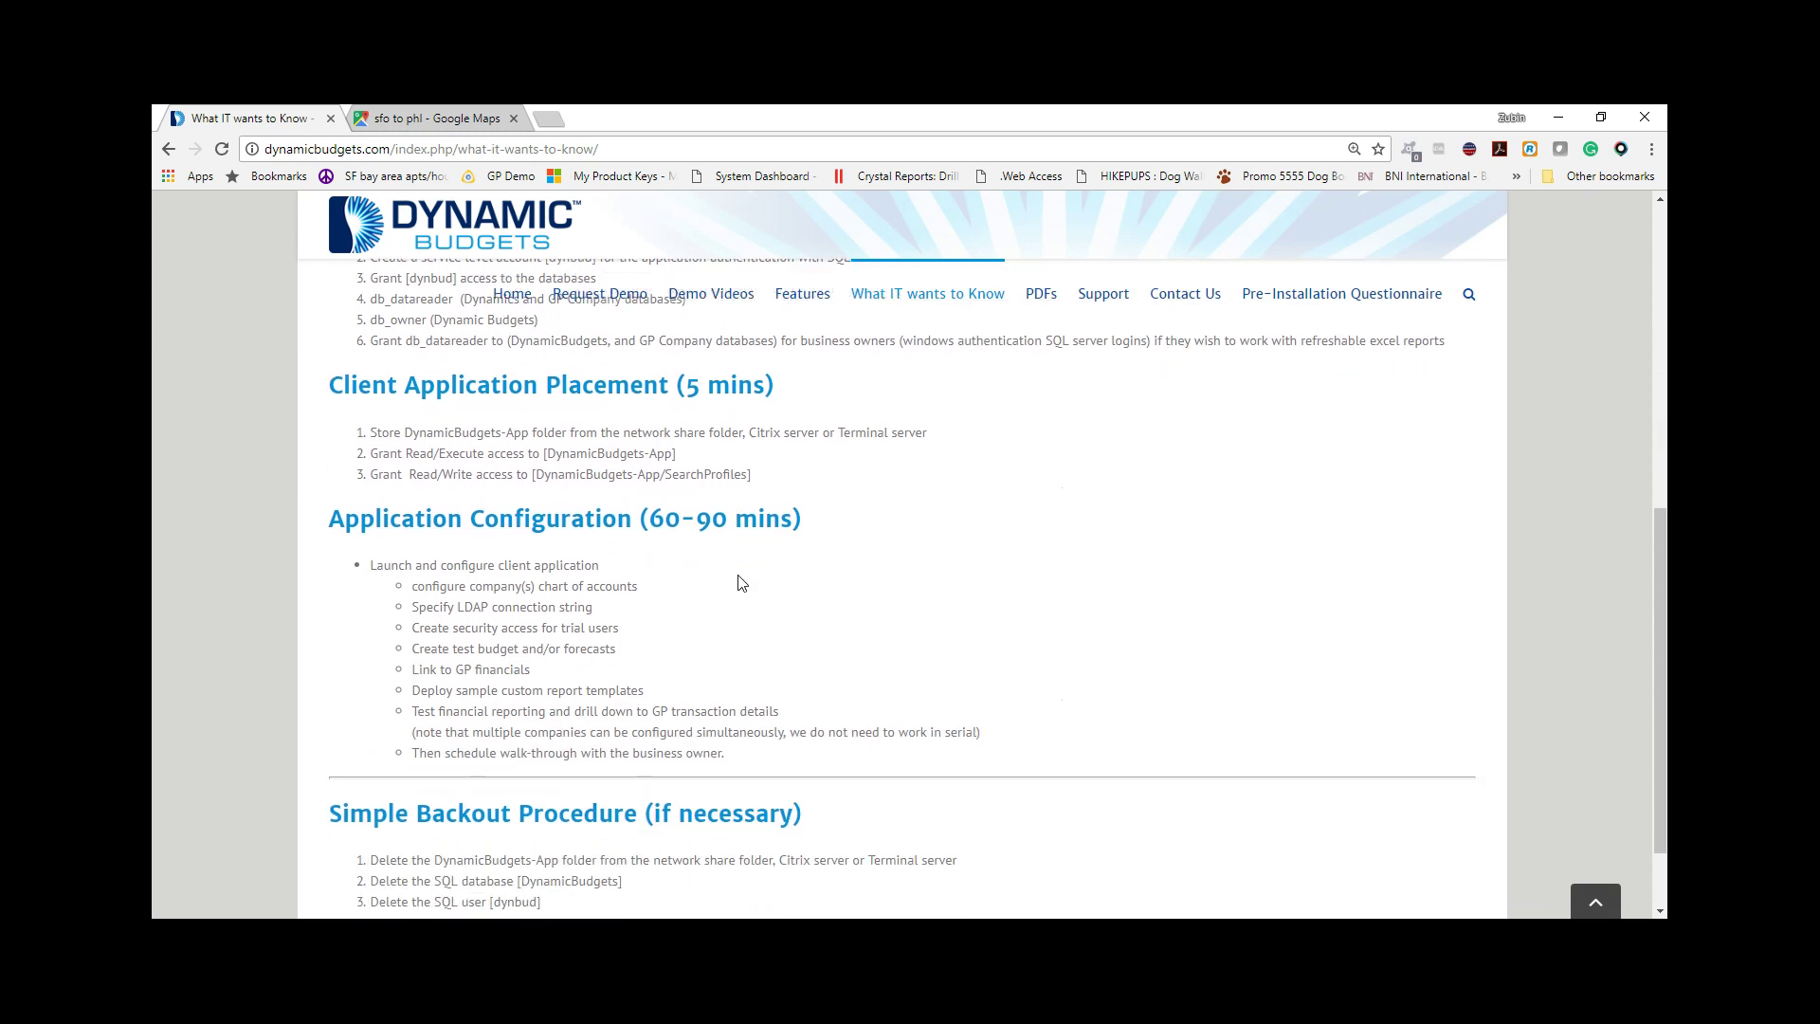